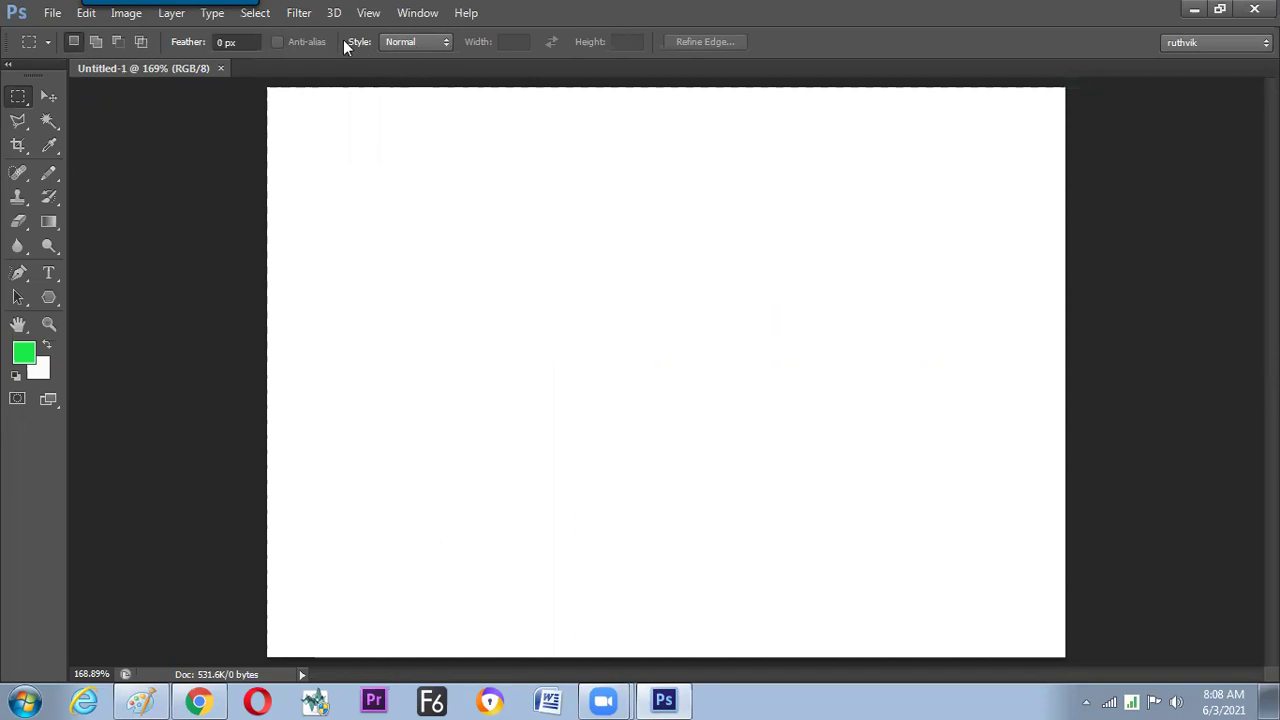
- Set the rectangular marquee style to Fixed Size with a width of 5 cm and a height of 2 cm
left_click(416, 46)
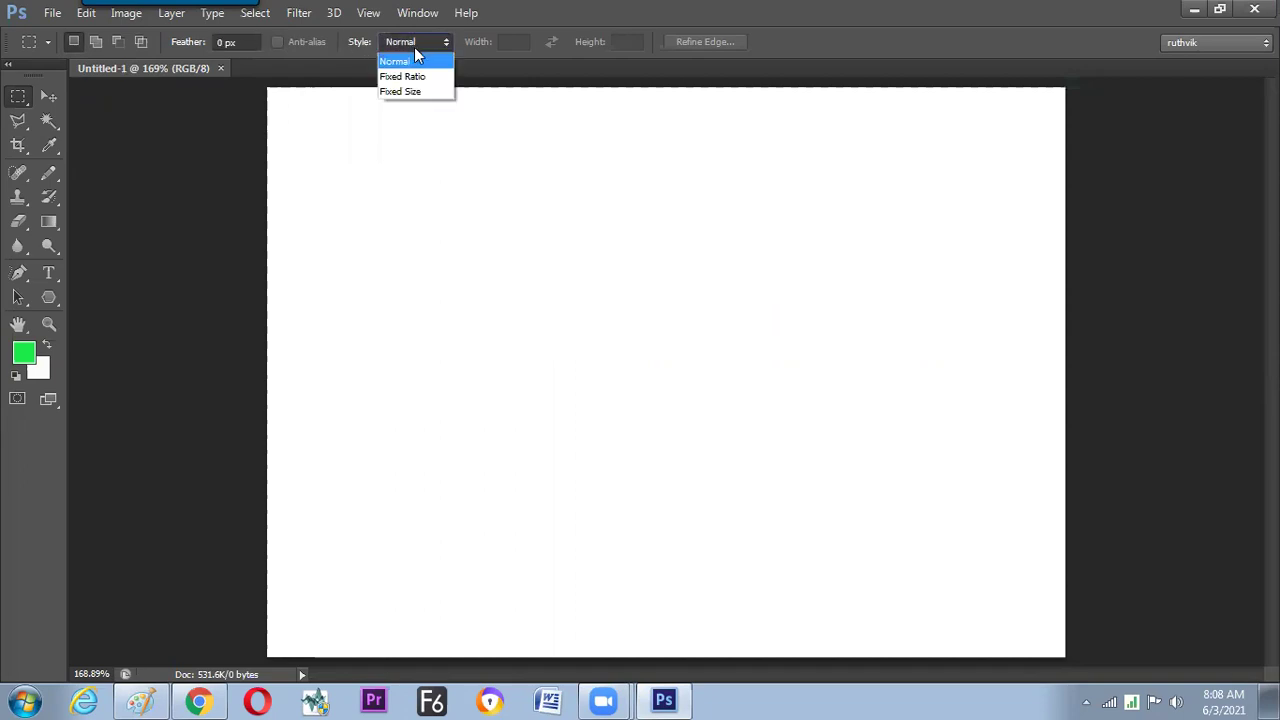
left_click(405, 91)
left_click(416, 47)
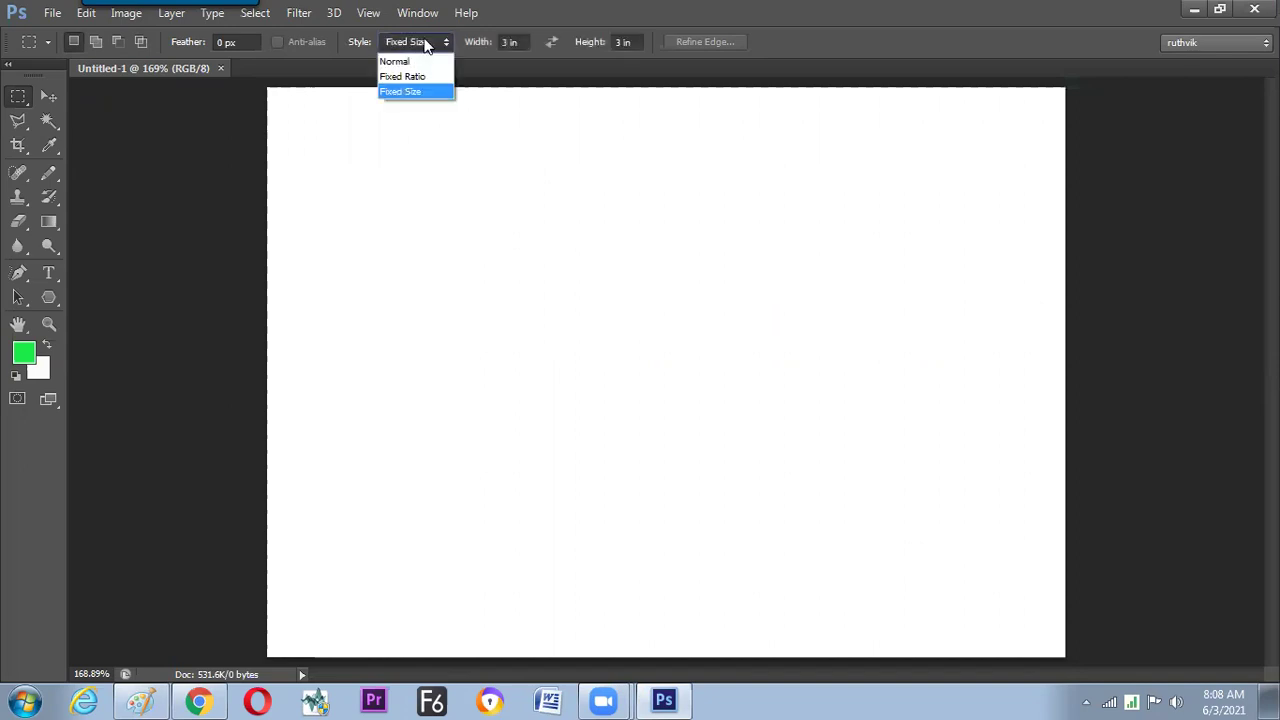
left_click(418, 57)
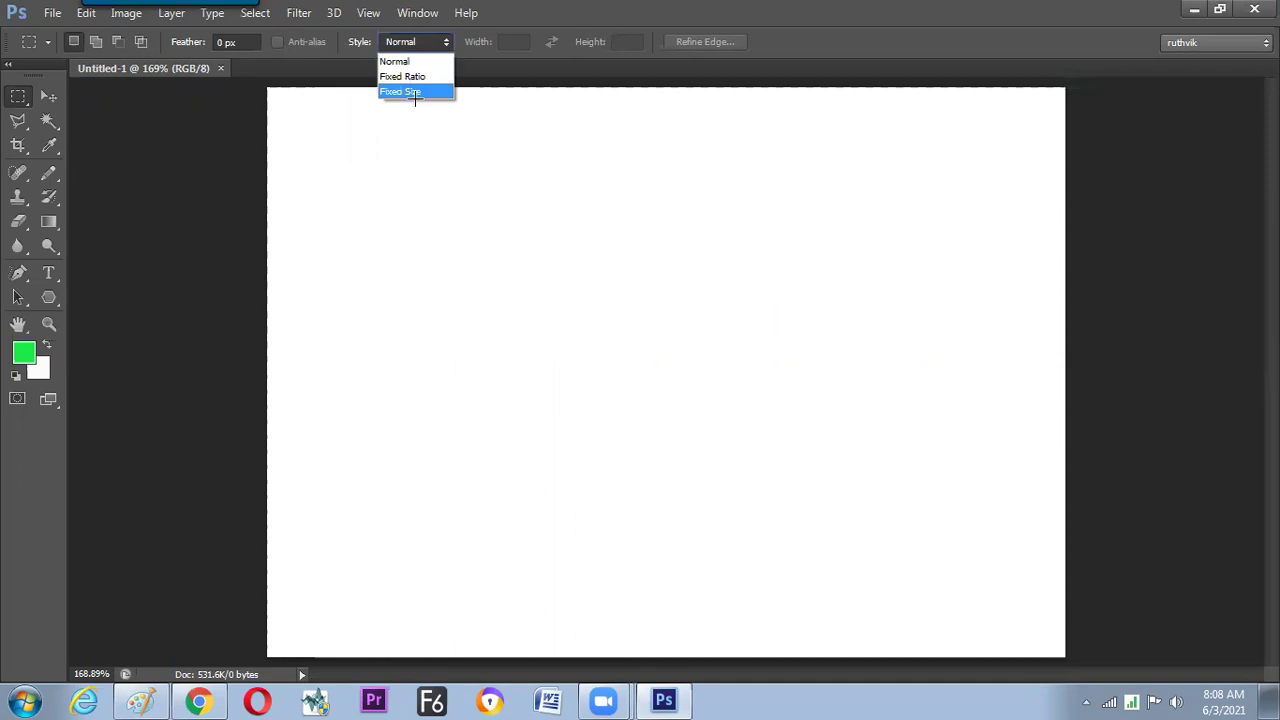
left_click(415, 90)
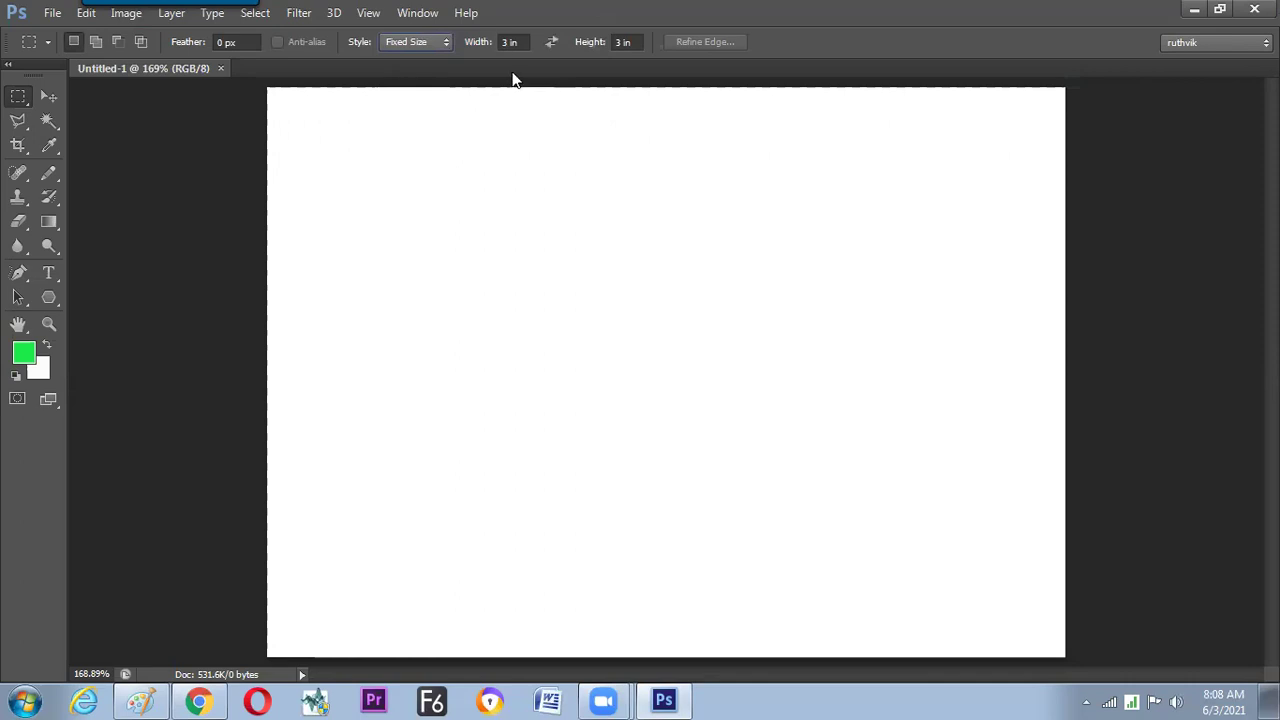
left_click(521, 42)
type("5 cm")
key("Tab")
type("3")
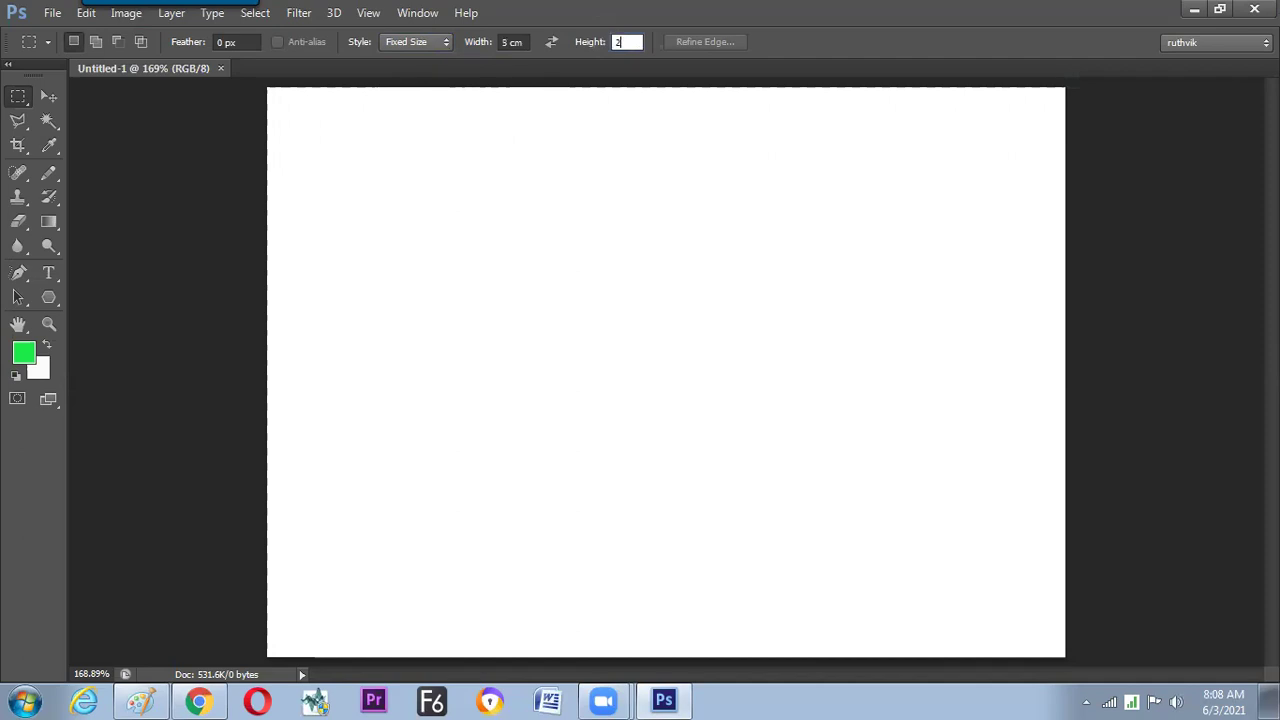
- Place the fixed-size rectangular selection at several different spots on the blank canvas, one replacing the other
left_click(459, 212)
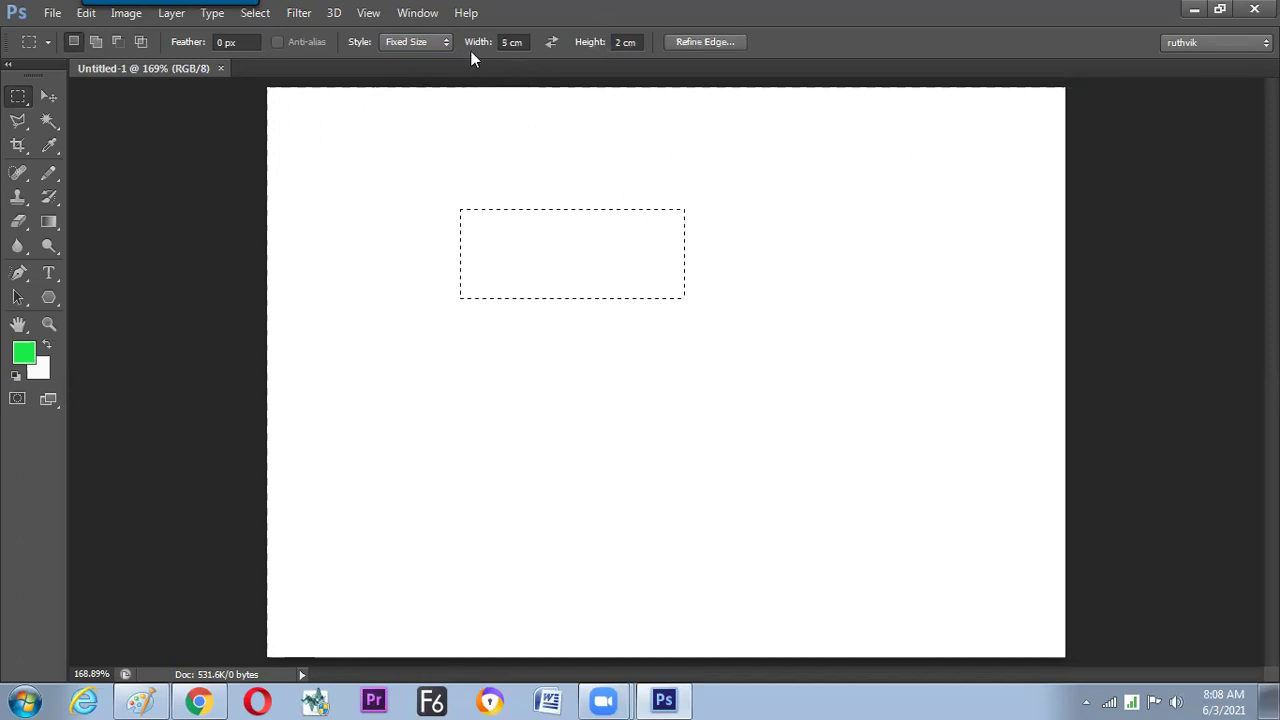
left_click(428, 42)
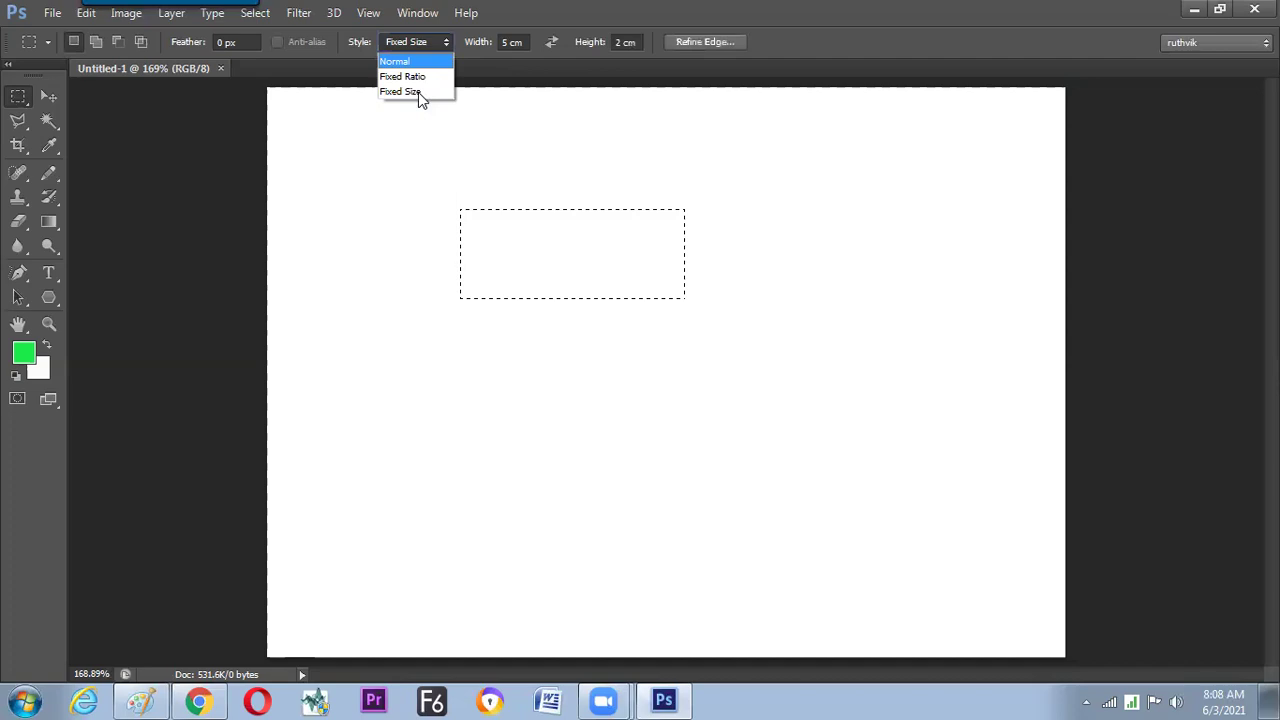
left_click(418, 92)
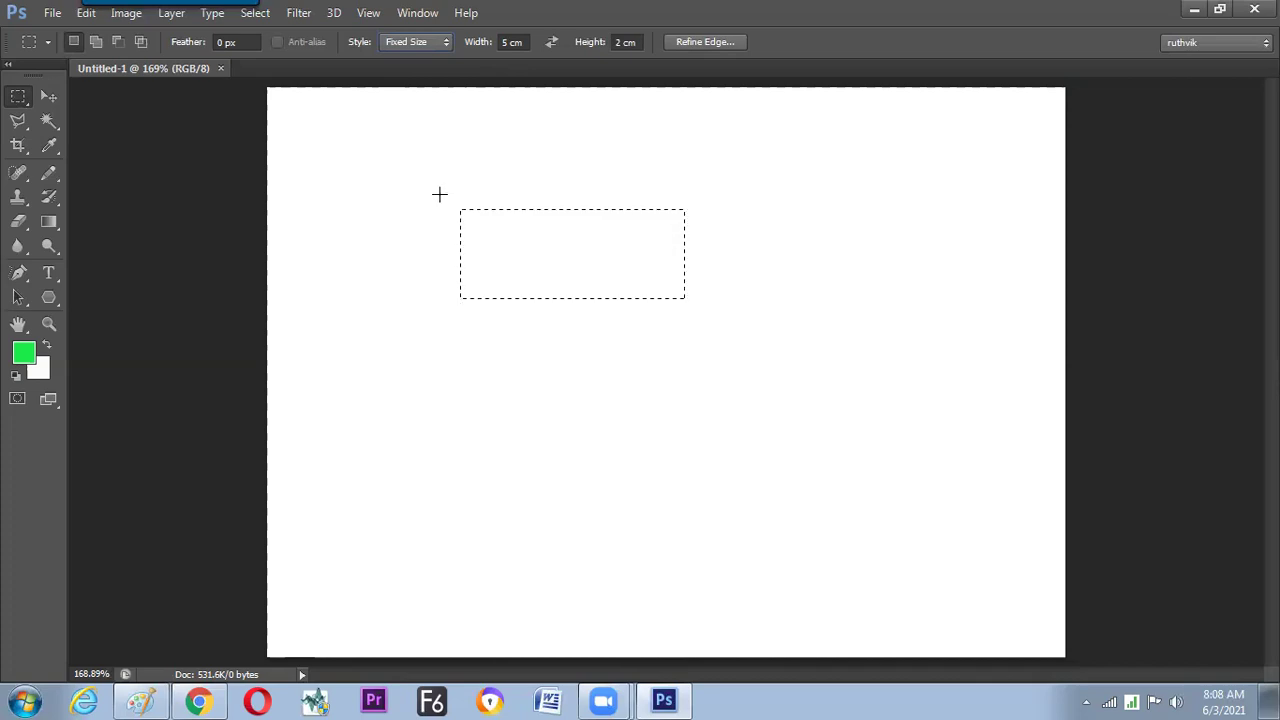
left_click(372, 412)
left_click(703, 288)
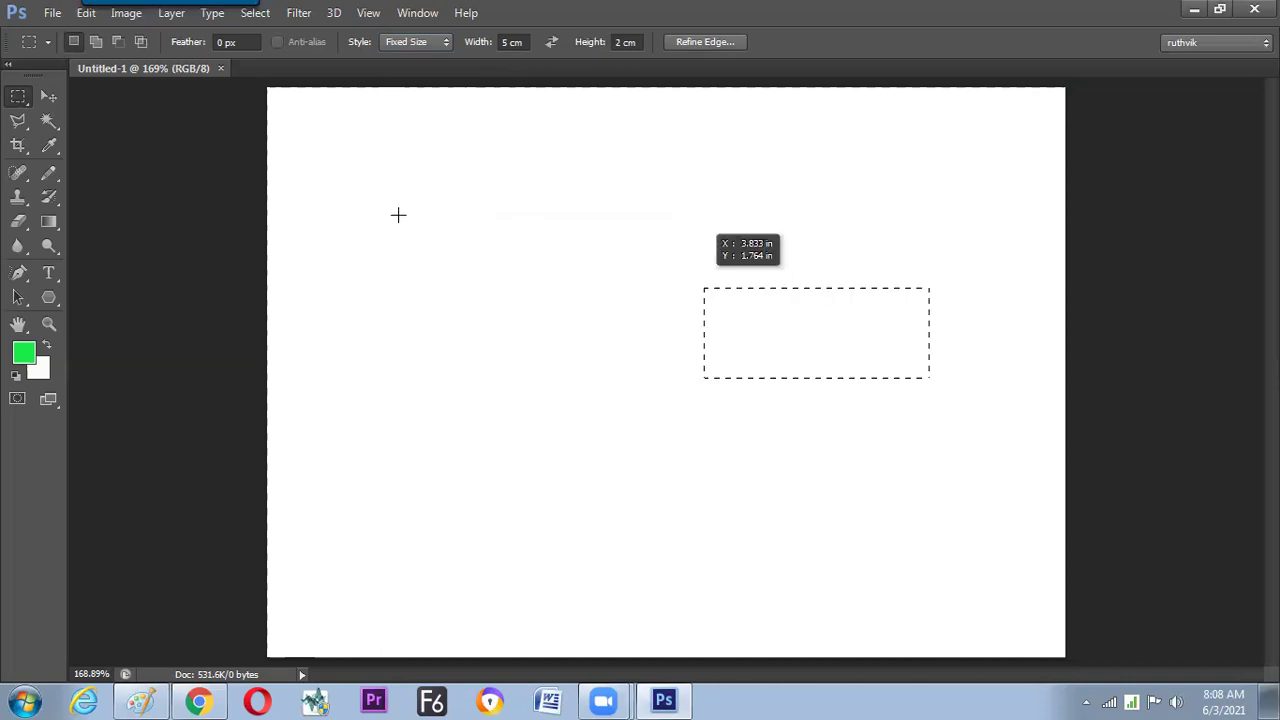
left_click(398, 215)
left_click_drag(751, 453, 495, 268)
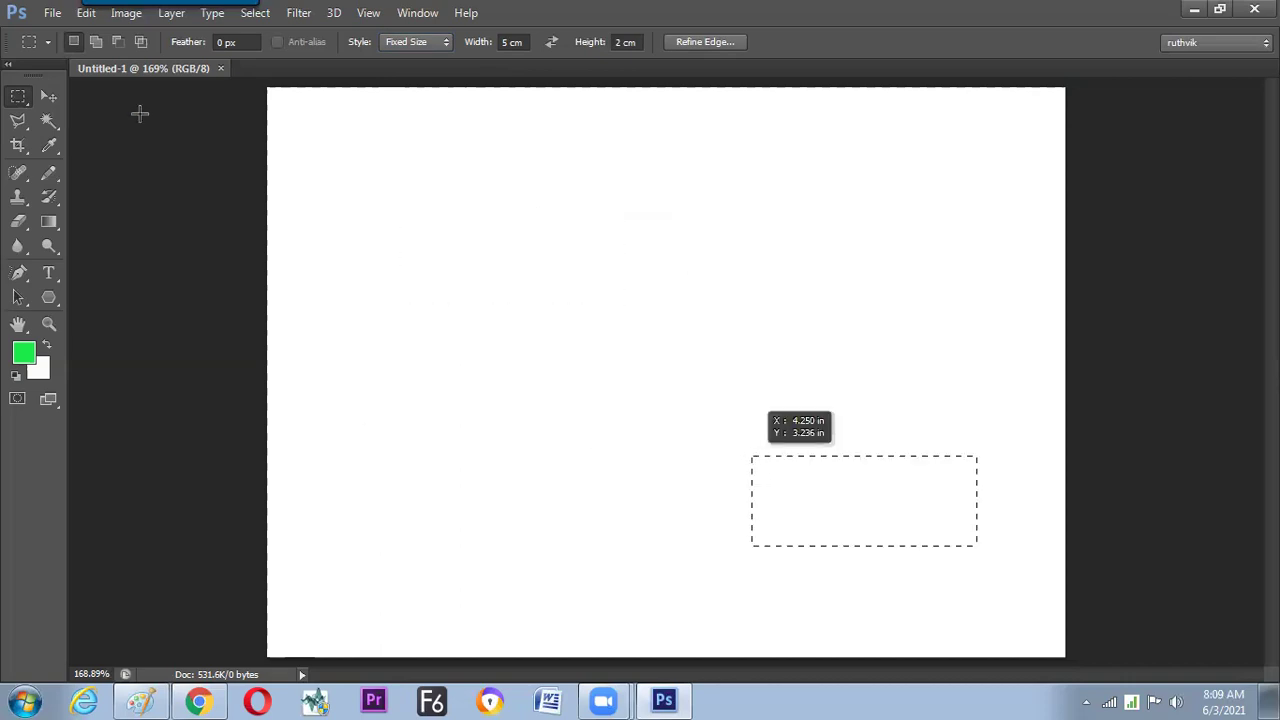
- Switch the marquee to Add to Selection mode and try adding fixed-size selections below the existing one
left_click(95, 42)
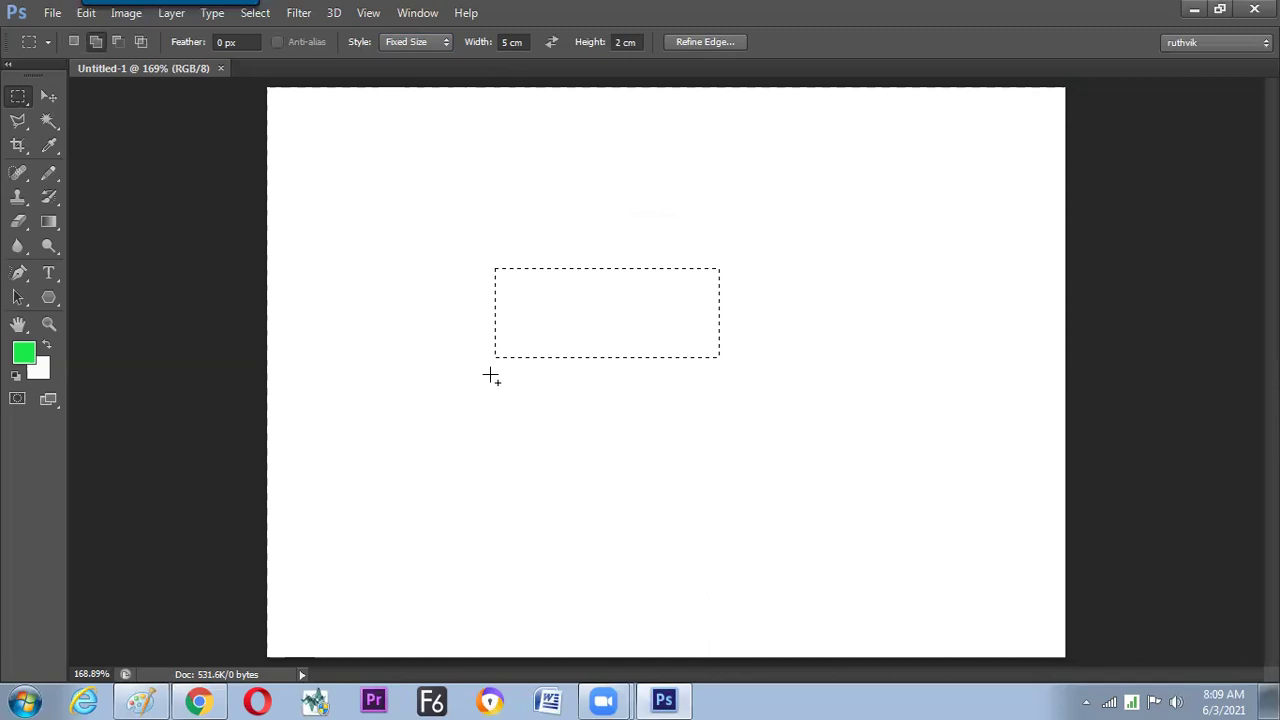
left_click(489, 477)
left_click(515, 362)
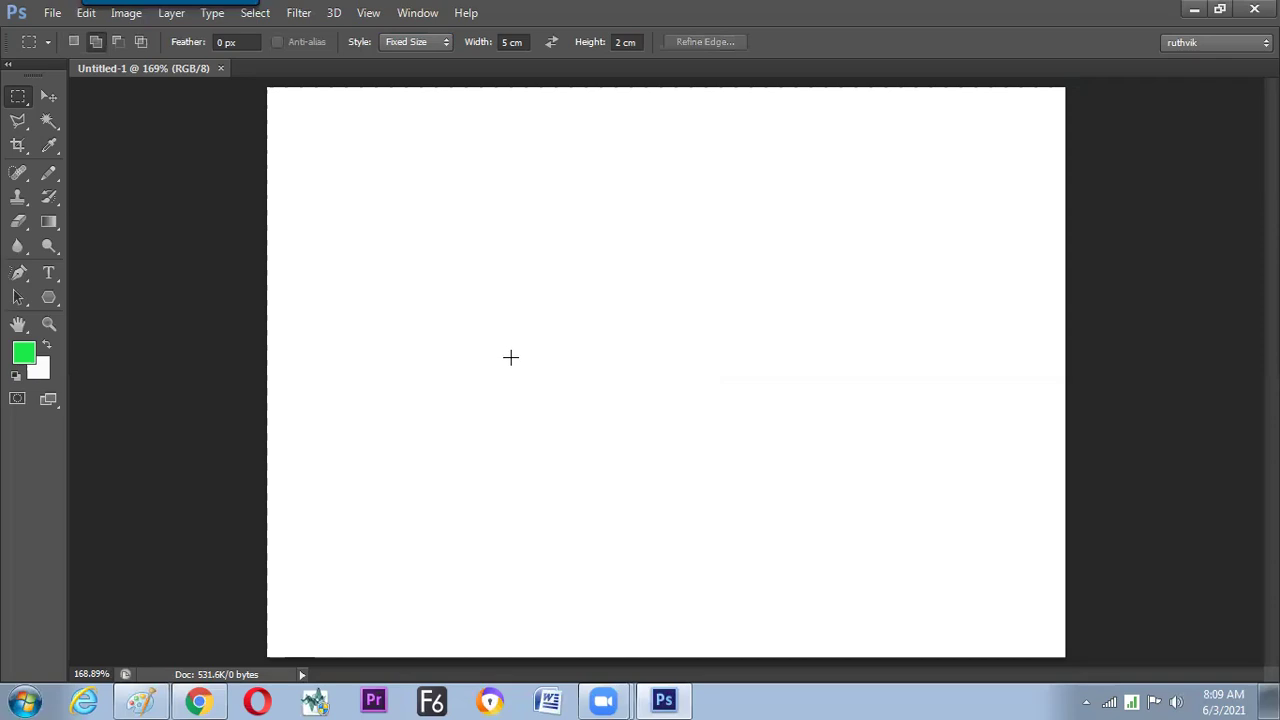
key("i")
key("ctrl+k")
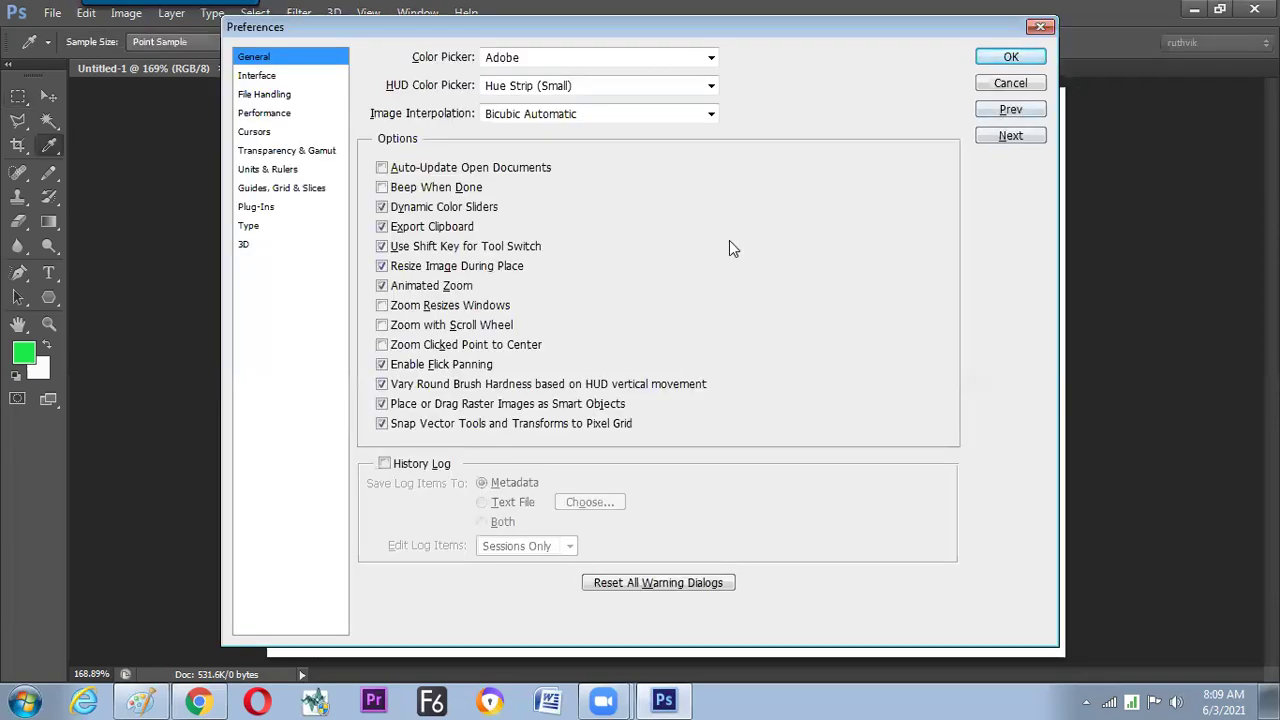
left_click(1025, 84)
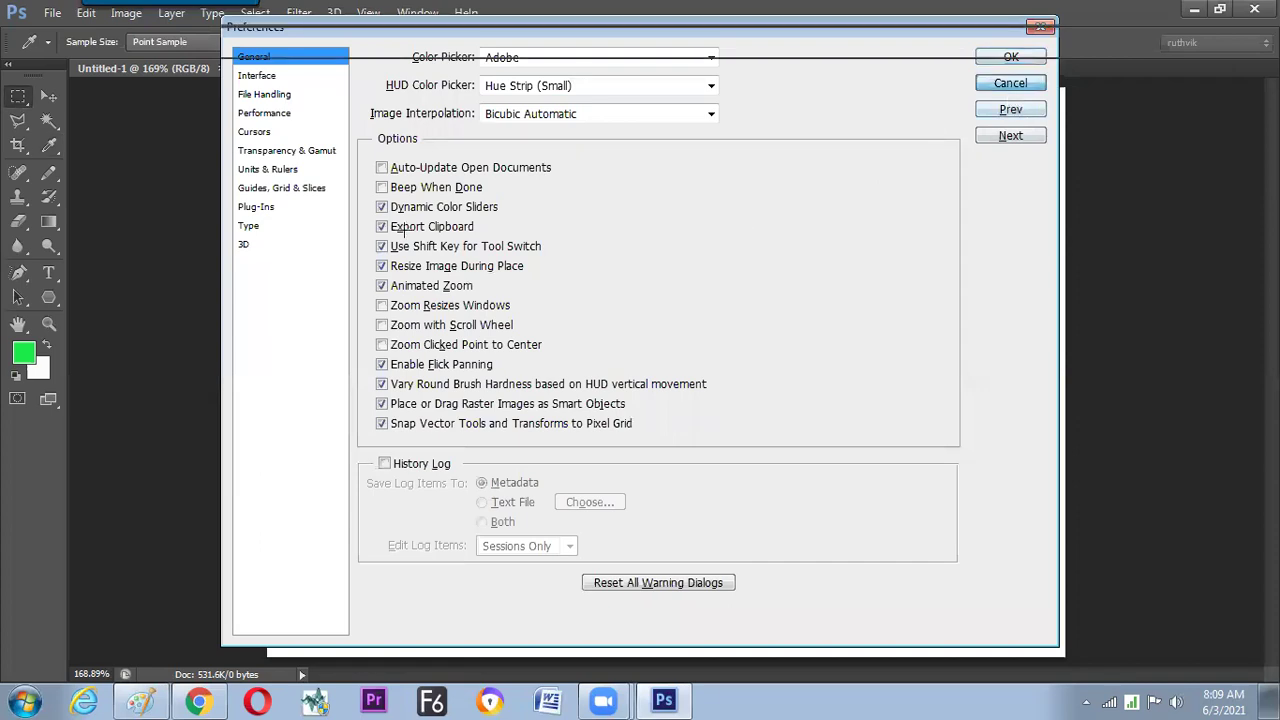
key("m")
- Show the grid over the canvas by using the On-Screen Keyboard (osk)
key("super")
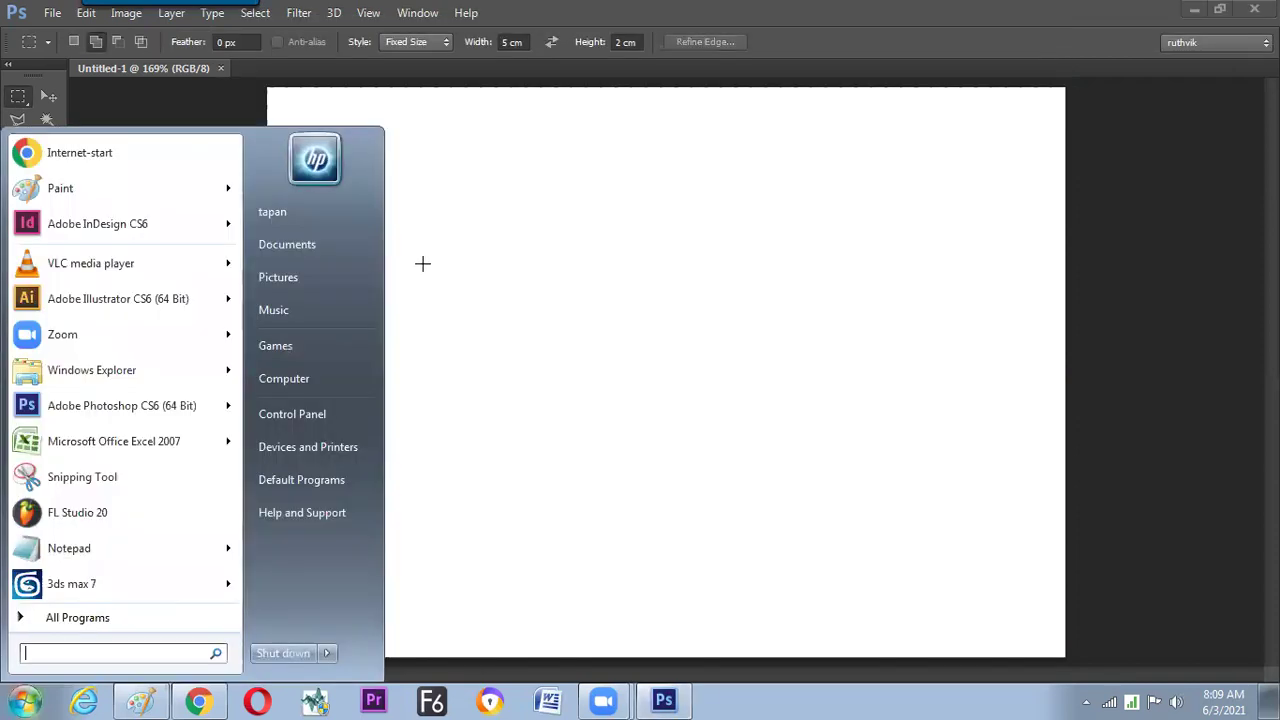
type("osk")
key("Escape")
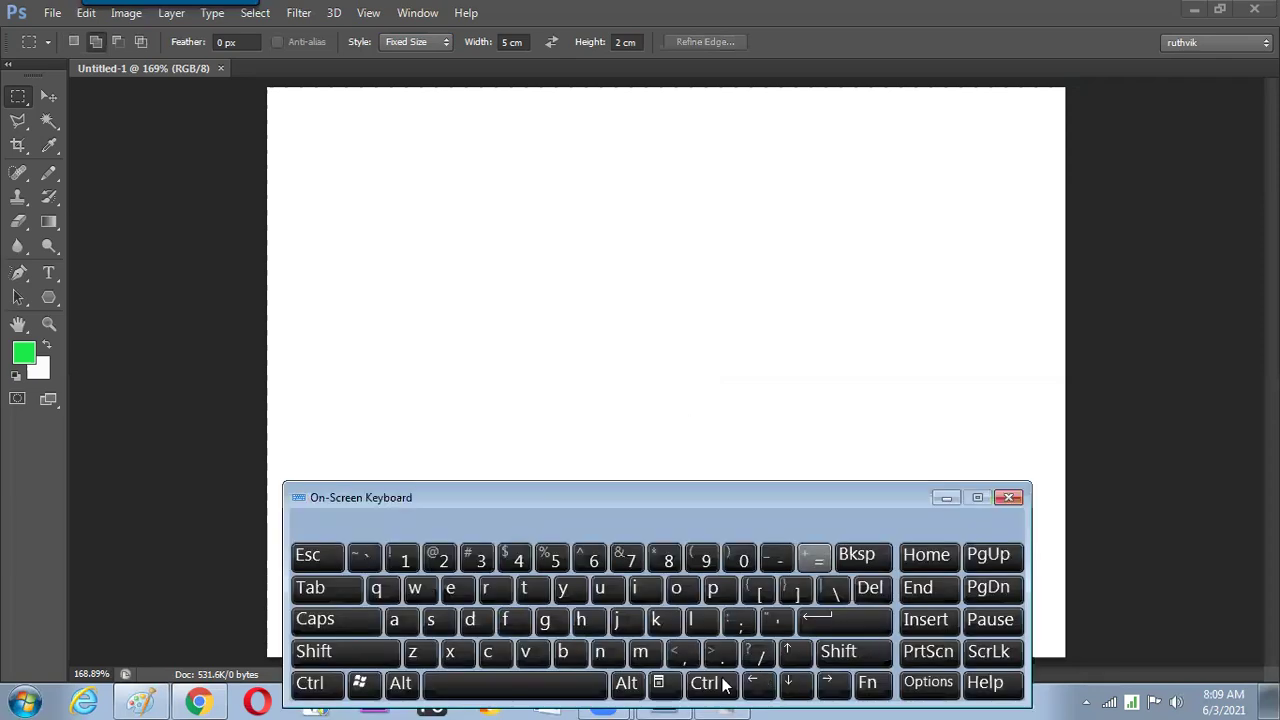
left_click(729, 686)
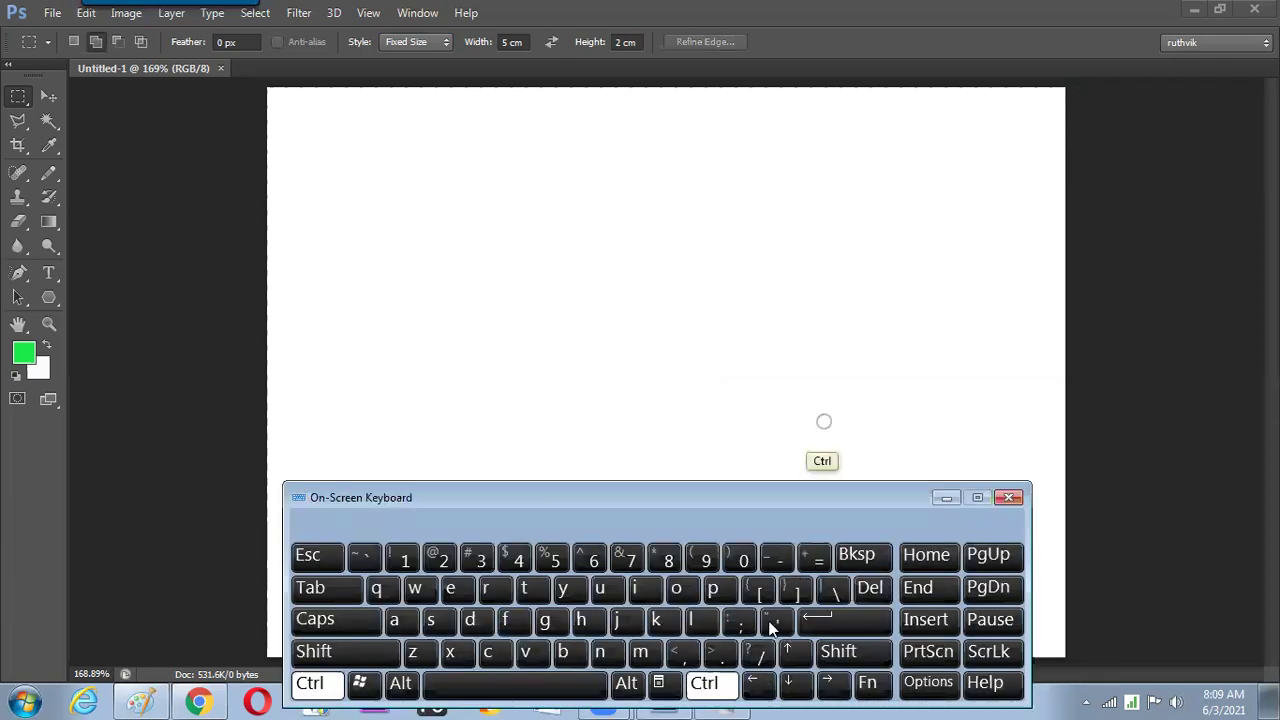
left_click(777, 621)
left_click(722, 682)
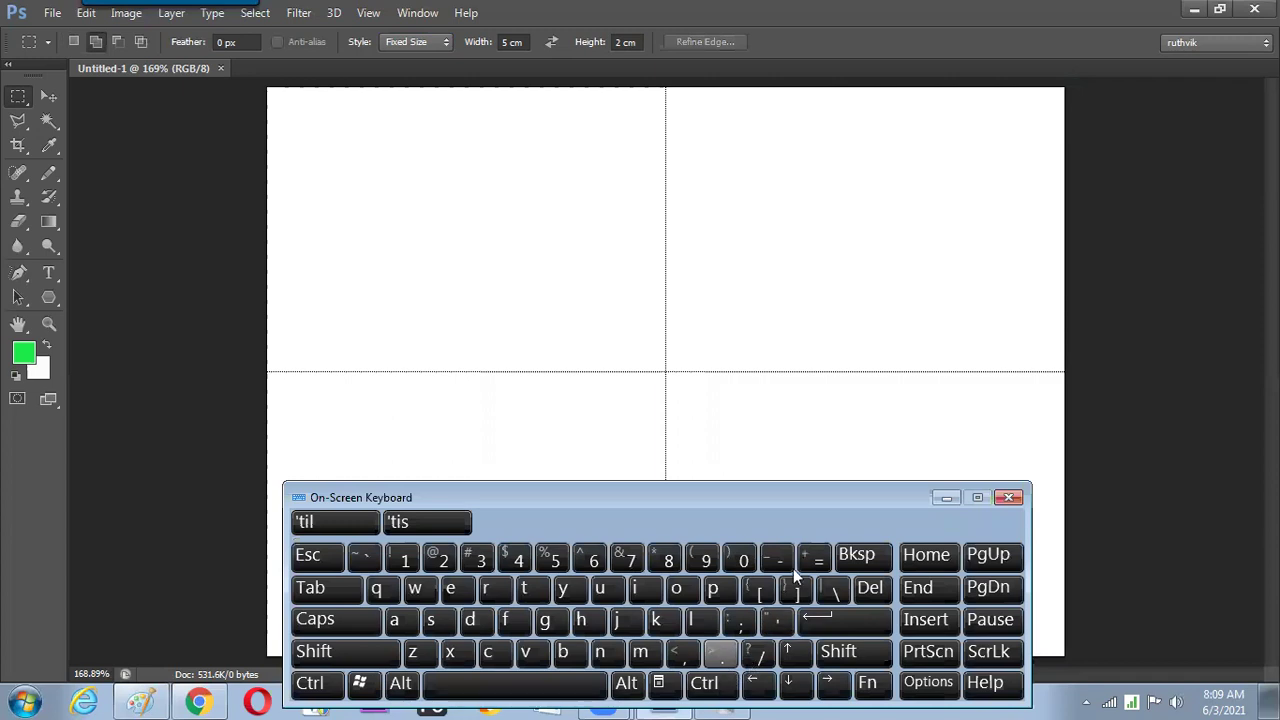
left_click_drag(735, 503, 635, 511)
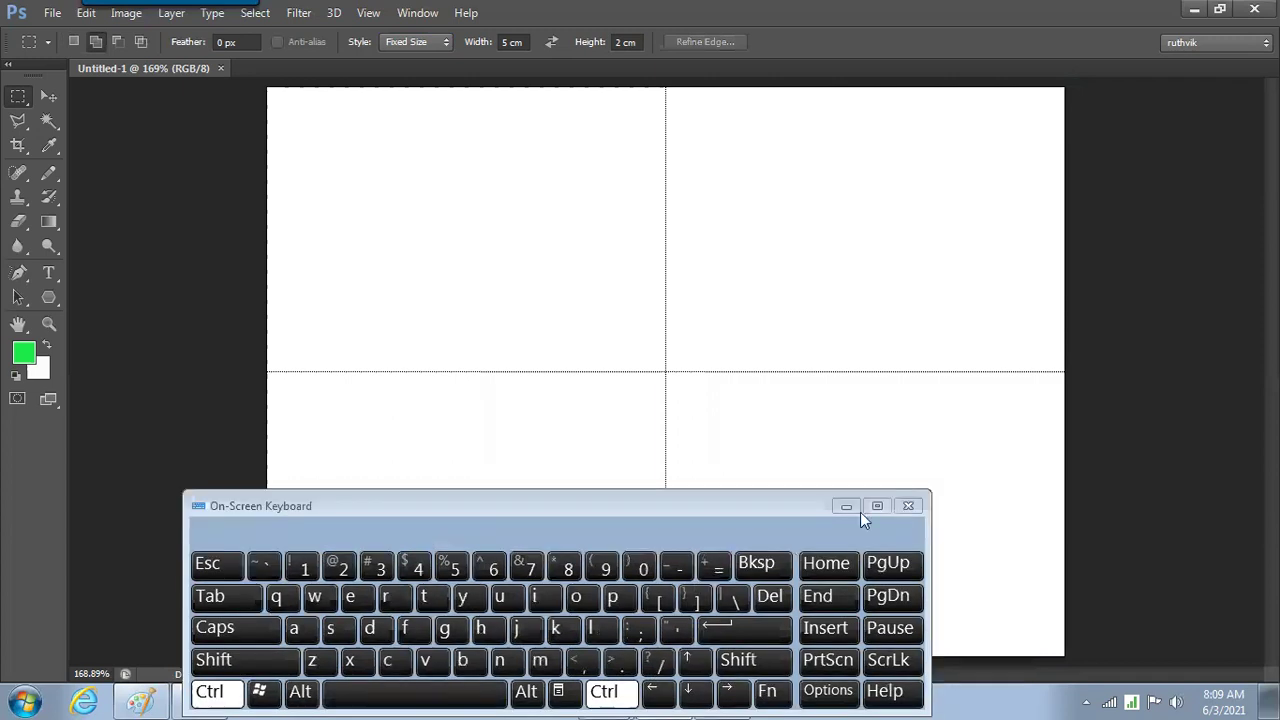
key("alt+F4")
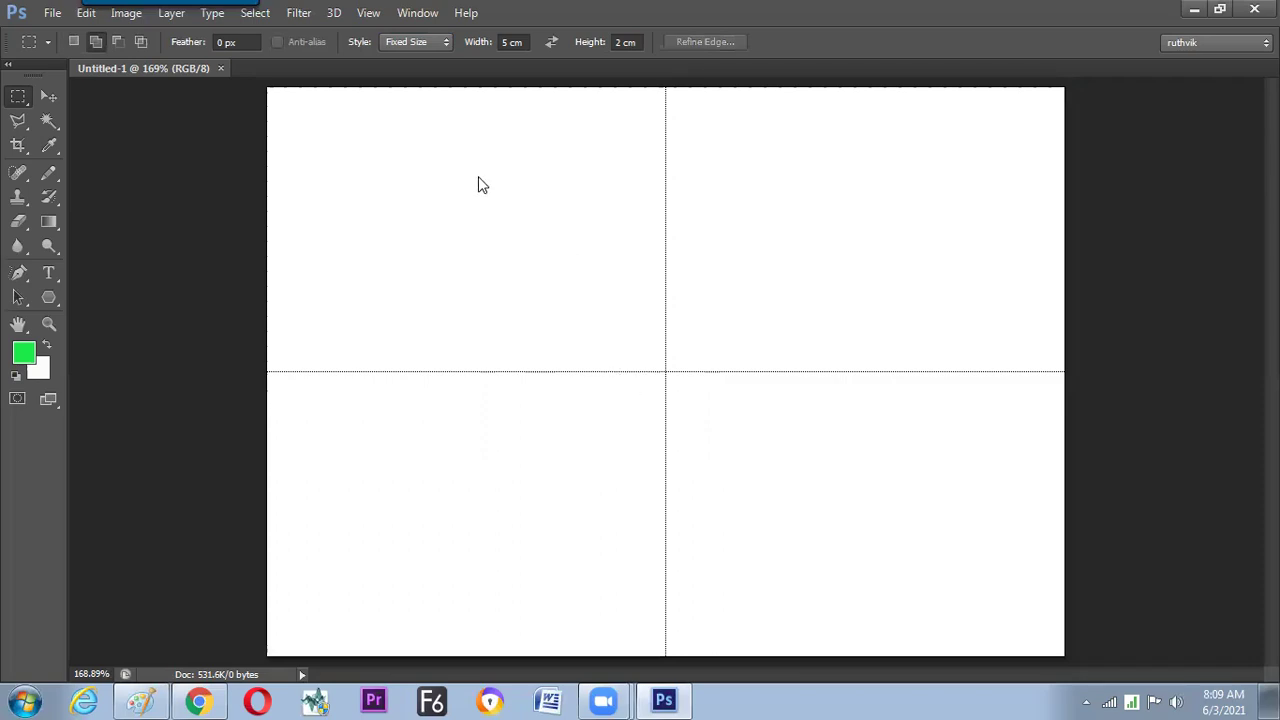
- Set the grid preferences to a gridline every 1 centimeter with 1 subdivision, and return to the rectangular marquee
key("ctrl+k")
left_click(286, 170)
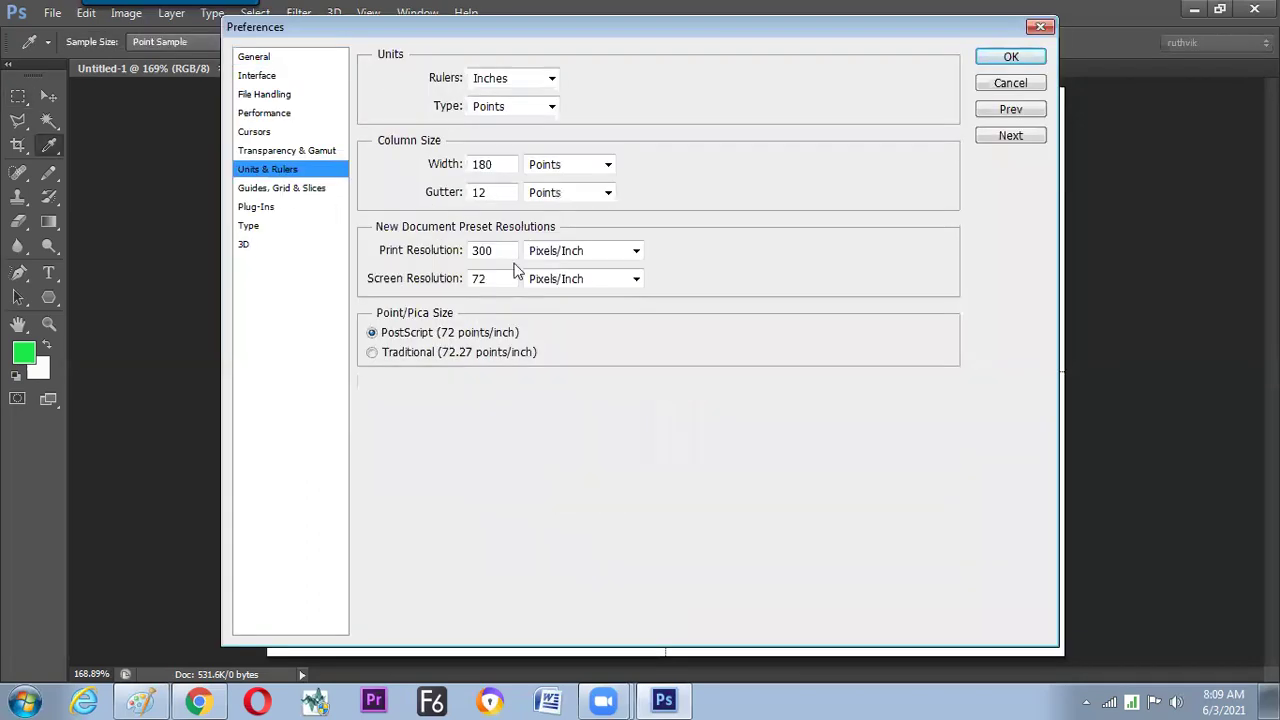
key("Down")
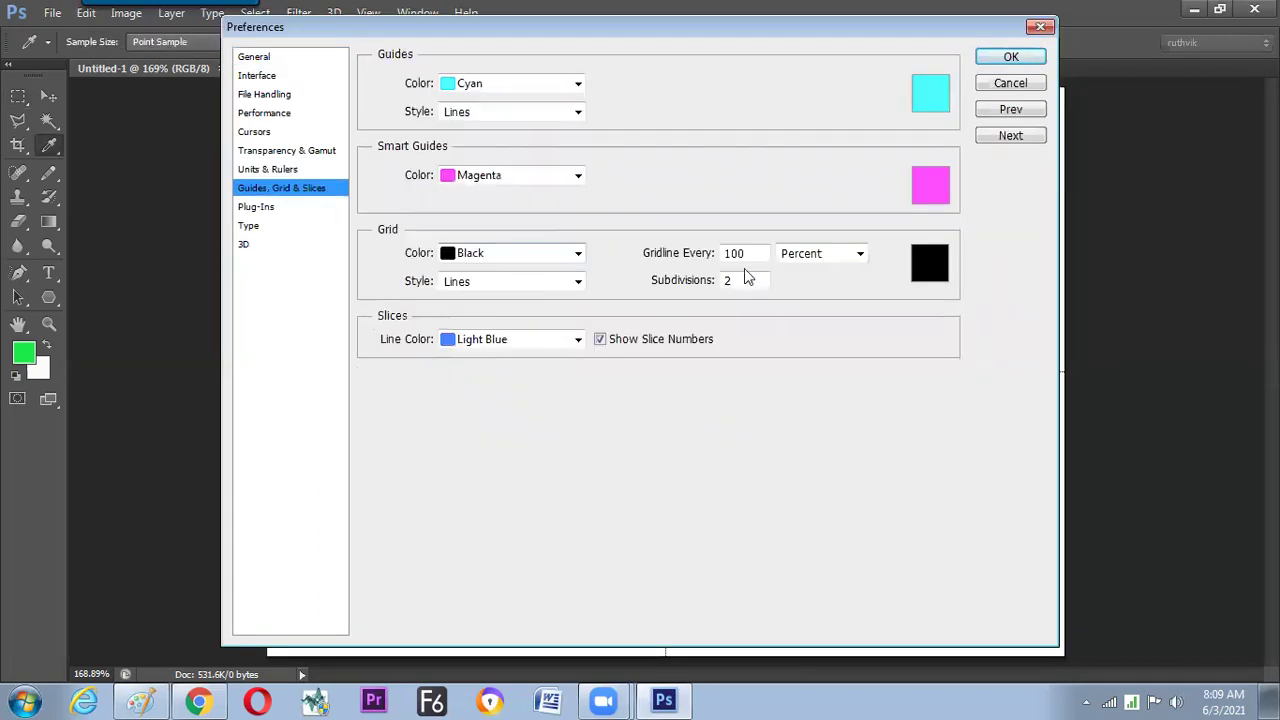
left_click(830, 257)
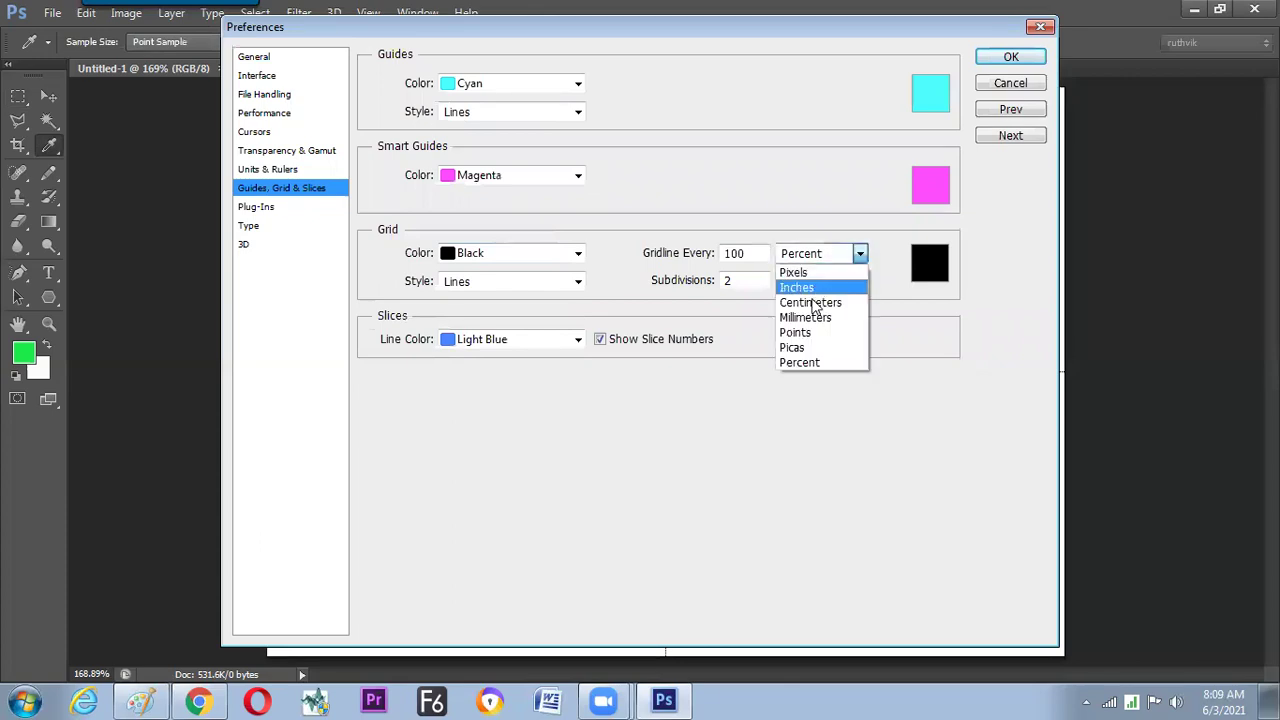
left_click(808, 318)
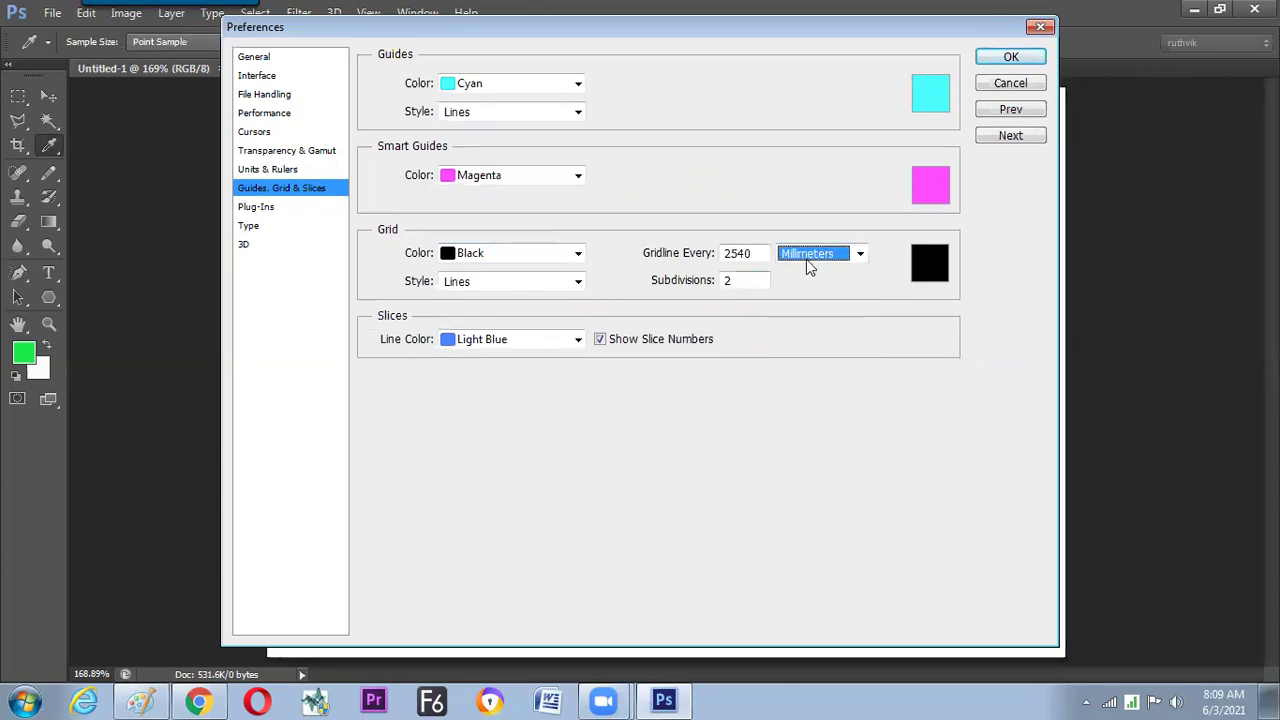
left_click(808, 262)
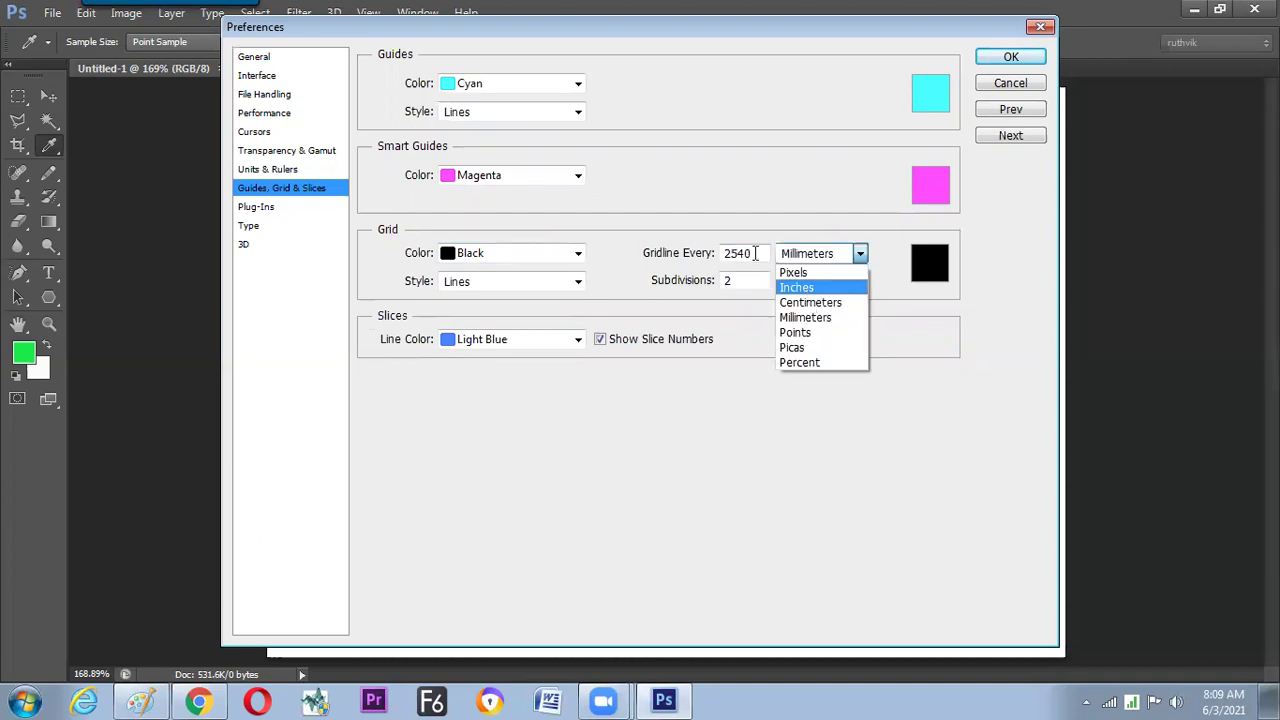
left_click(810, 302)
left_click(660, 253)
type("1")
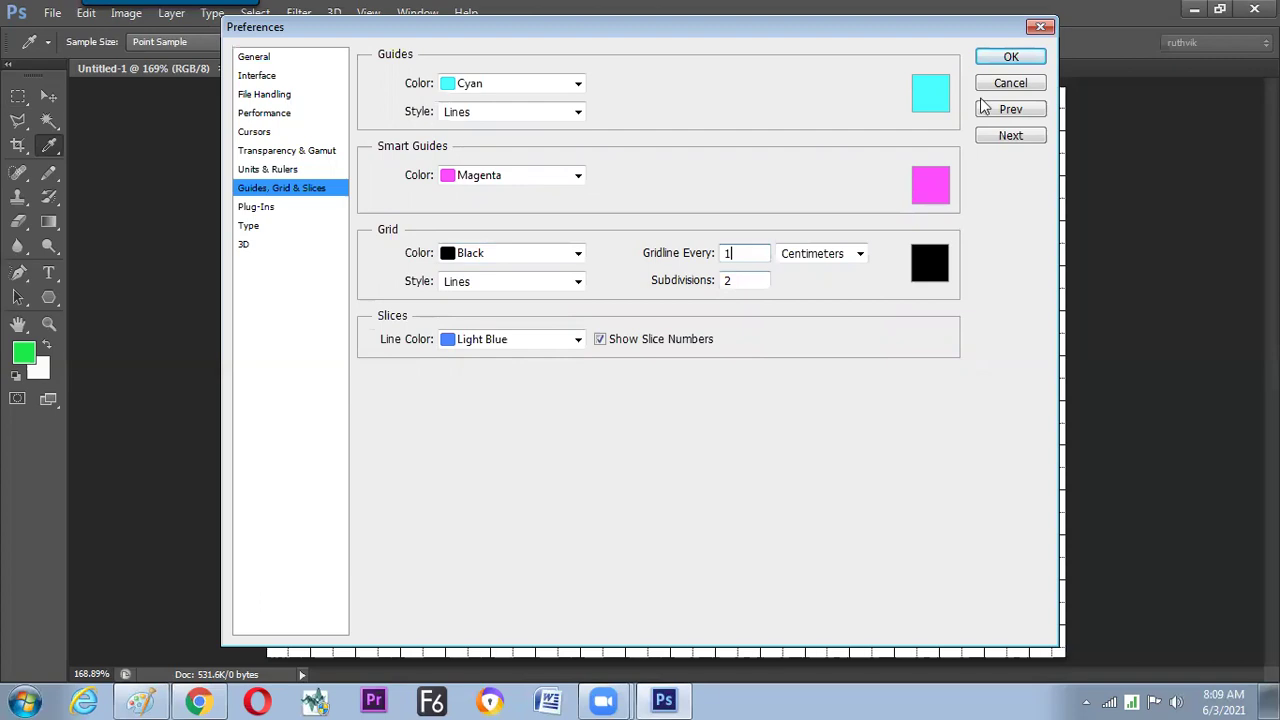
left_click(1003, 62)
key("m")
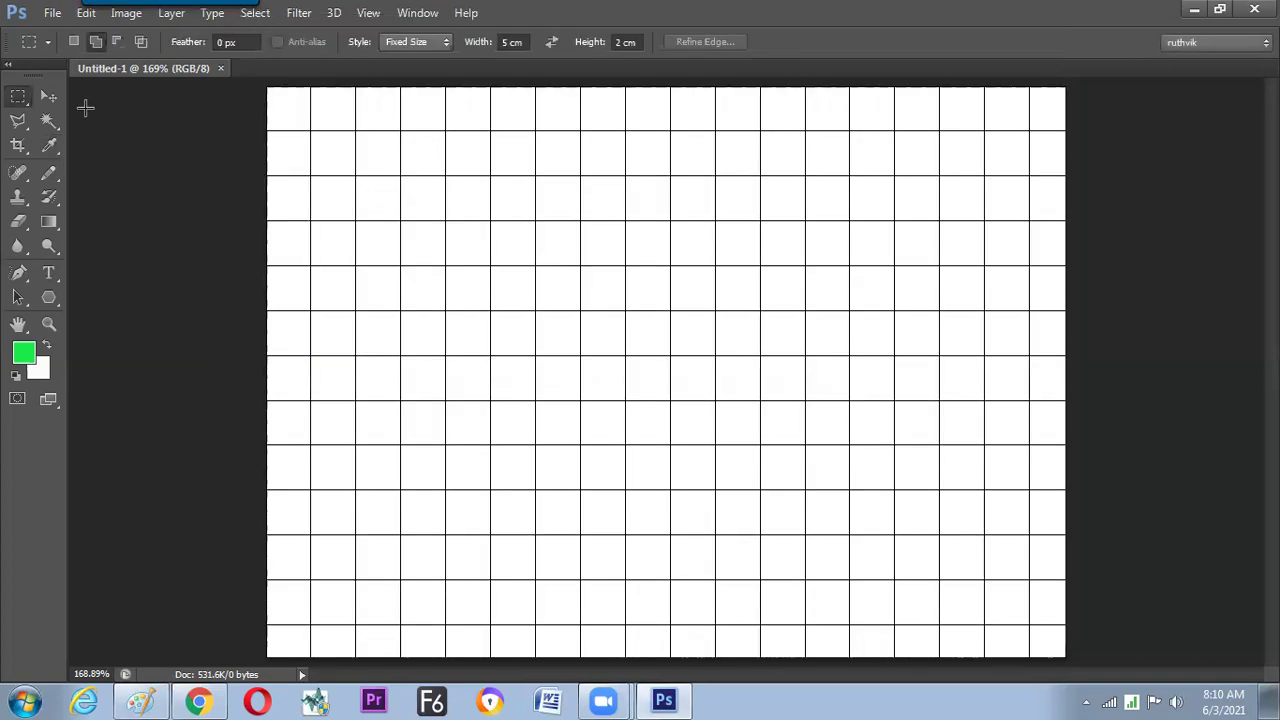
- Place three 5 × 2 cm selections in a column aligned to the gridlines, 1 cm apart, and hide the grid
left_click(446, 176)
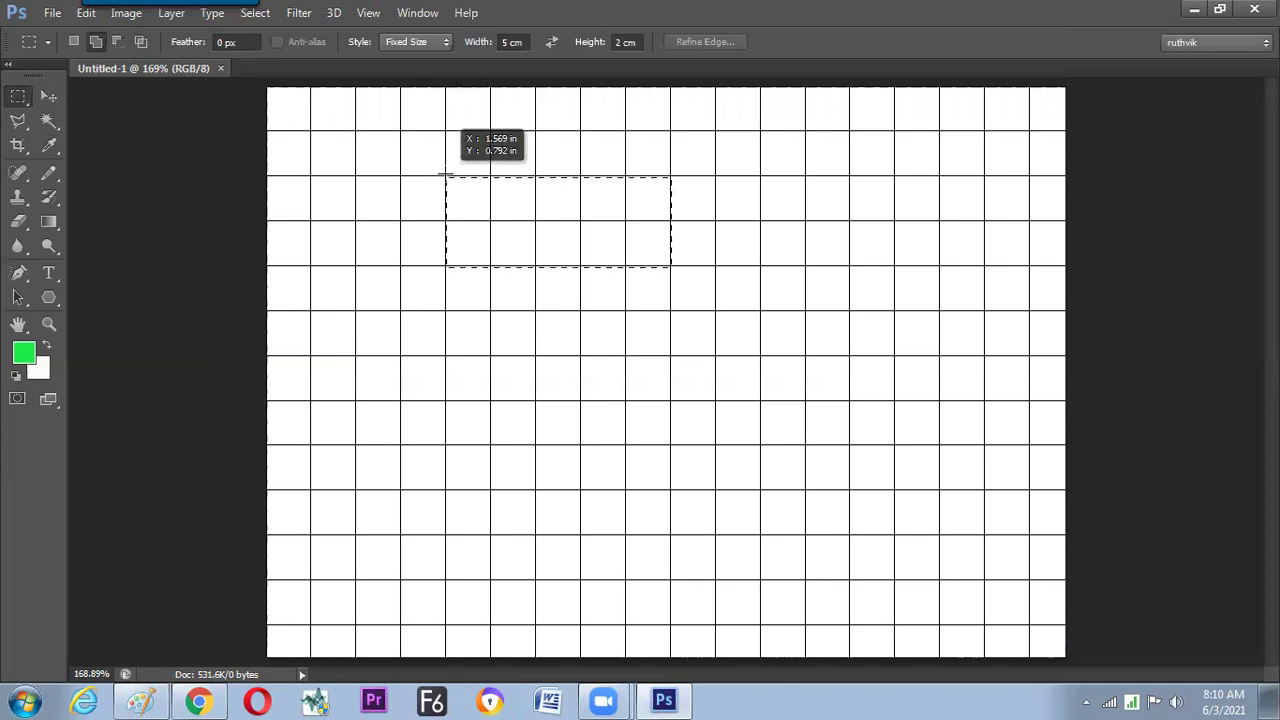
left_click(446, 313)
left_click(446, 446)
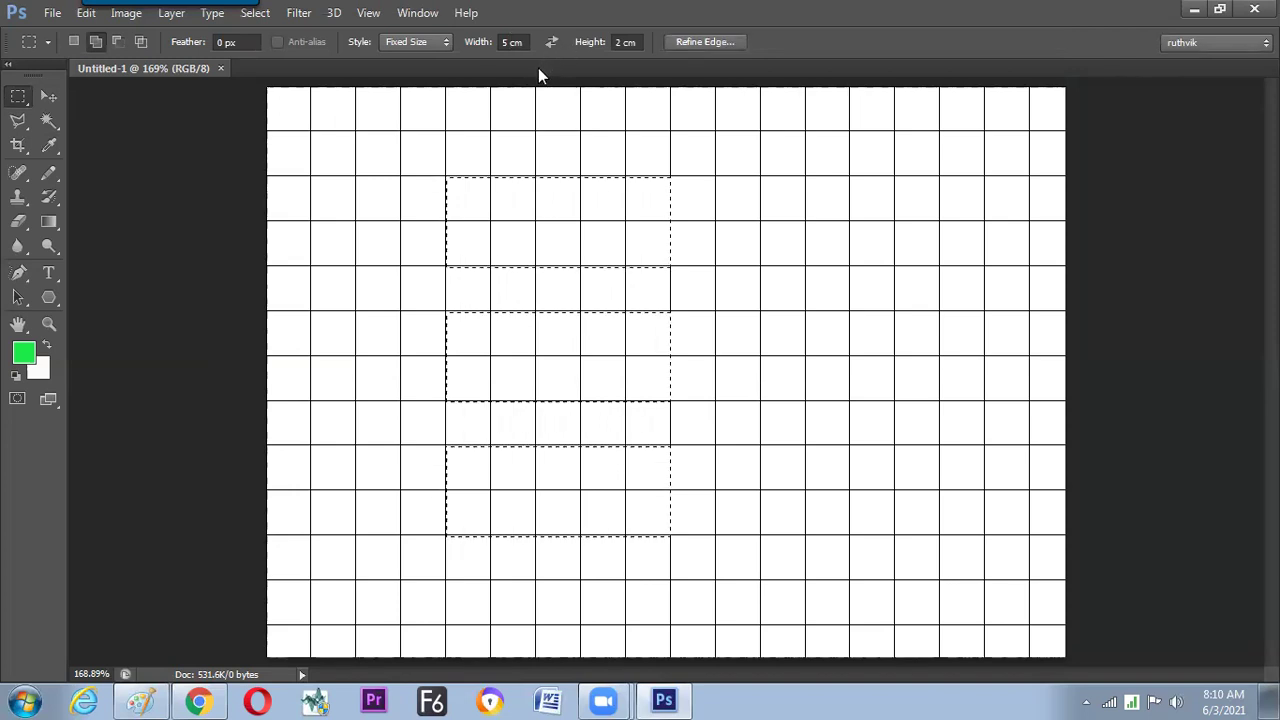
key("ctrl+apostrophe")
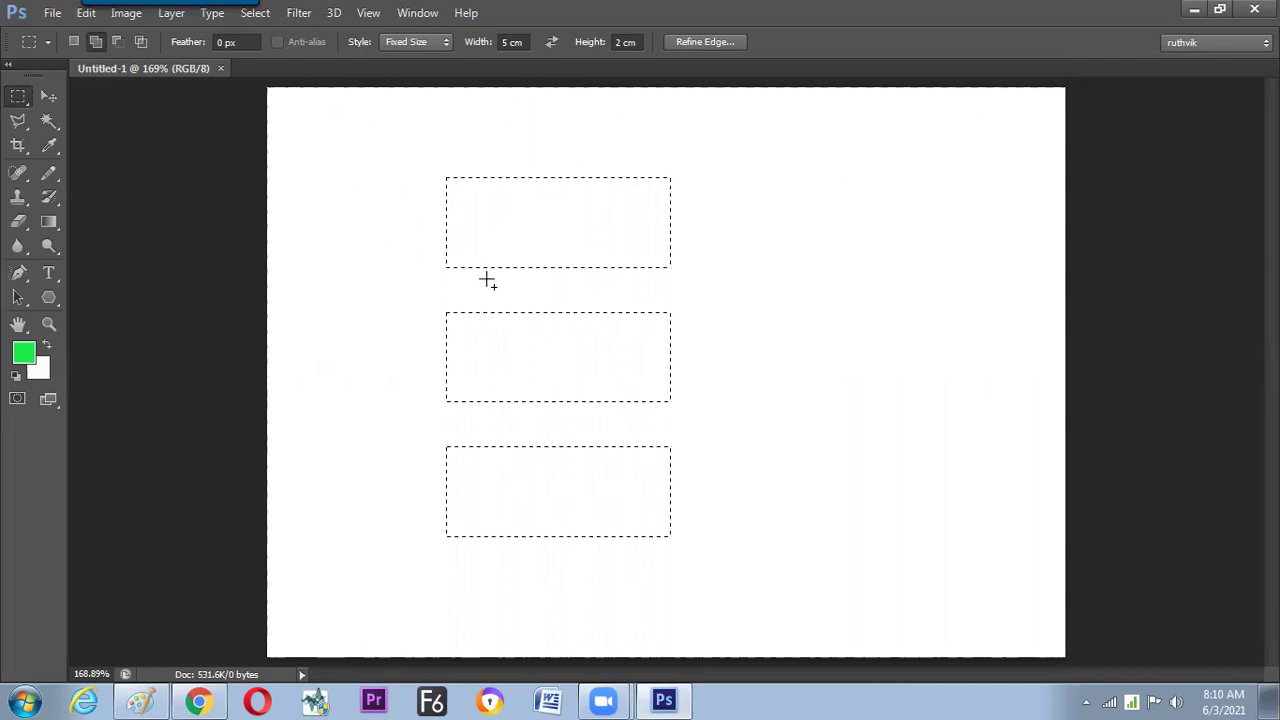
- Undo the two lower selections so only the top one is left, and show the grid again
key("ctrl+alt+z")
key("ctrl+alt+z")
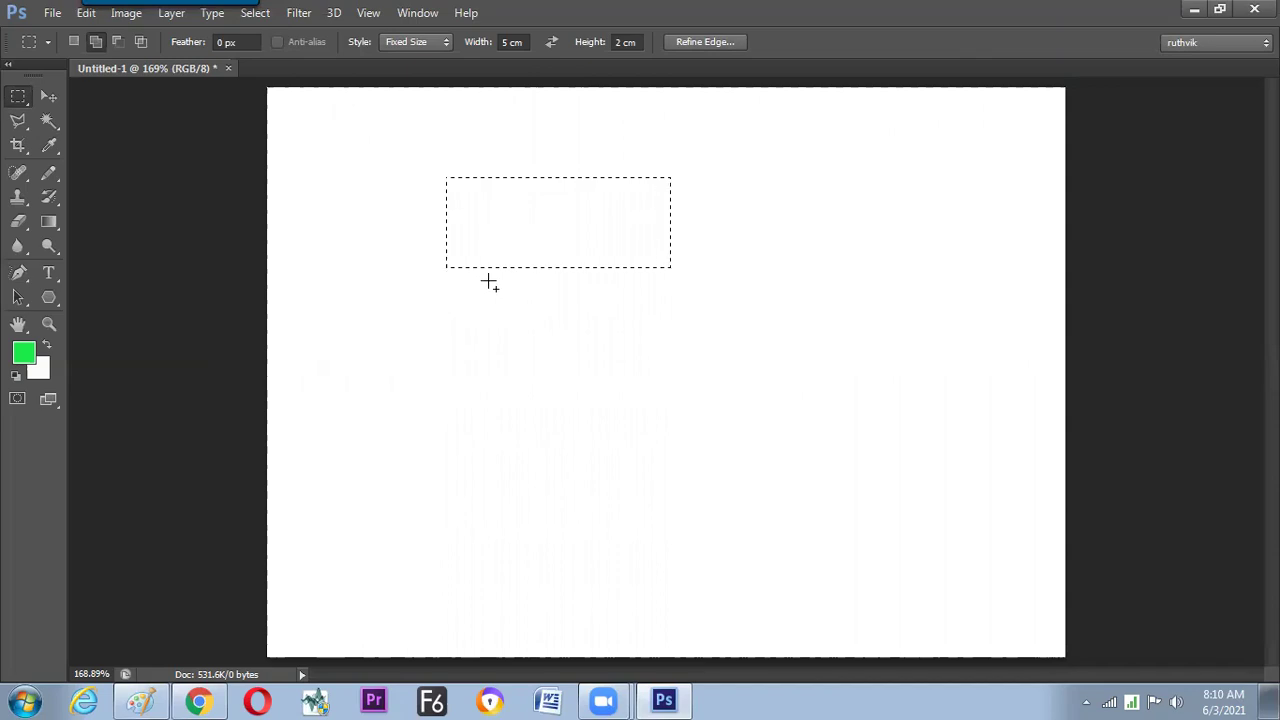
key("ctrl+apostrophe")
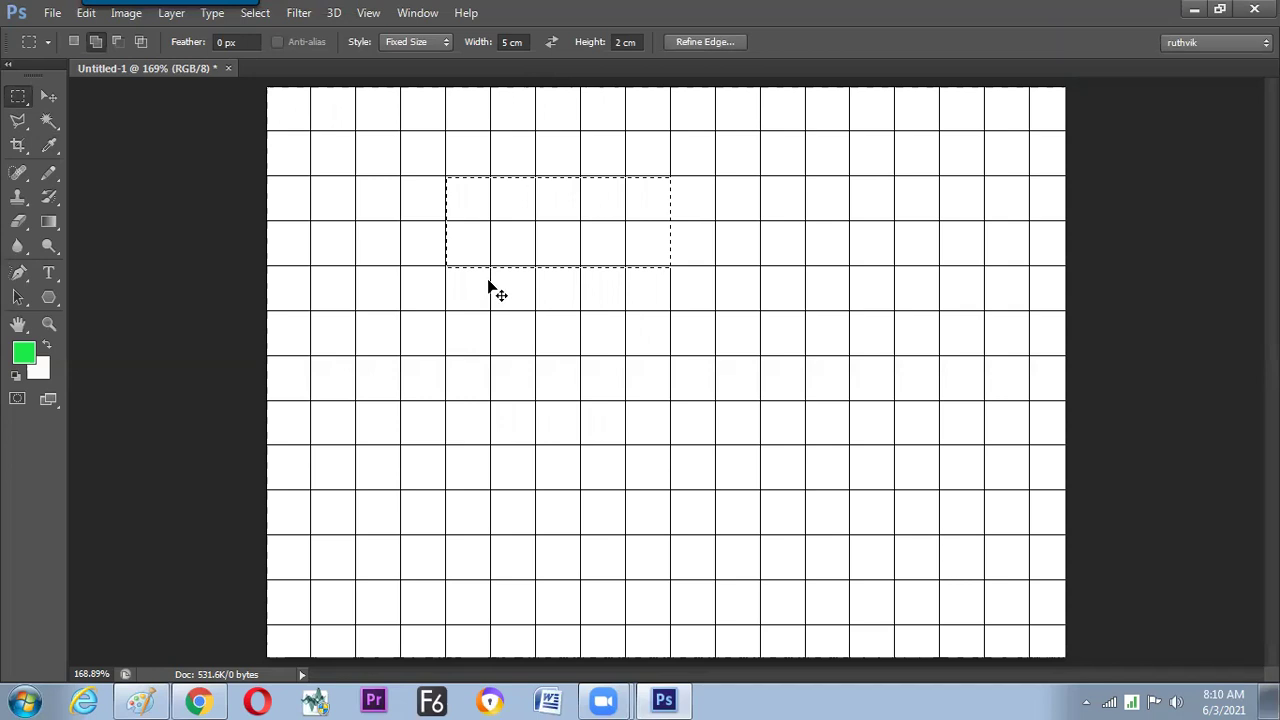
- Set the grid to 4 subdivisions in the Guides, Grid & Slices preferences and return to the rectangular marquee
key("ctrl+k")
key("ctrl+8")
left_click_drag(495, 32, 459, 345)
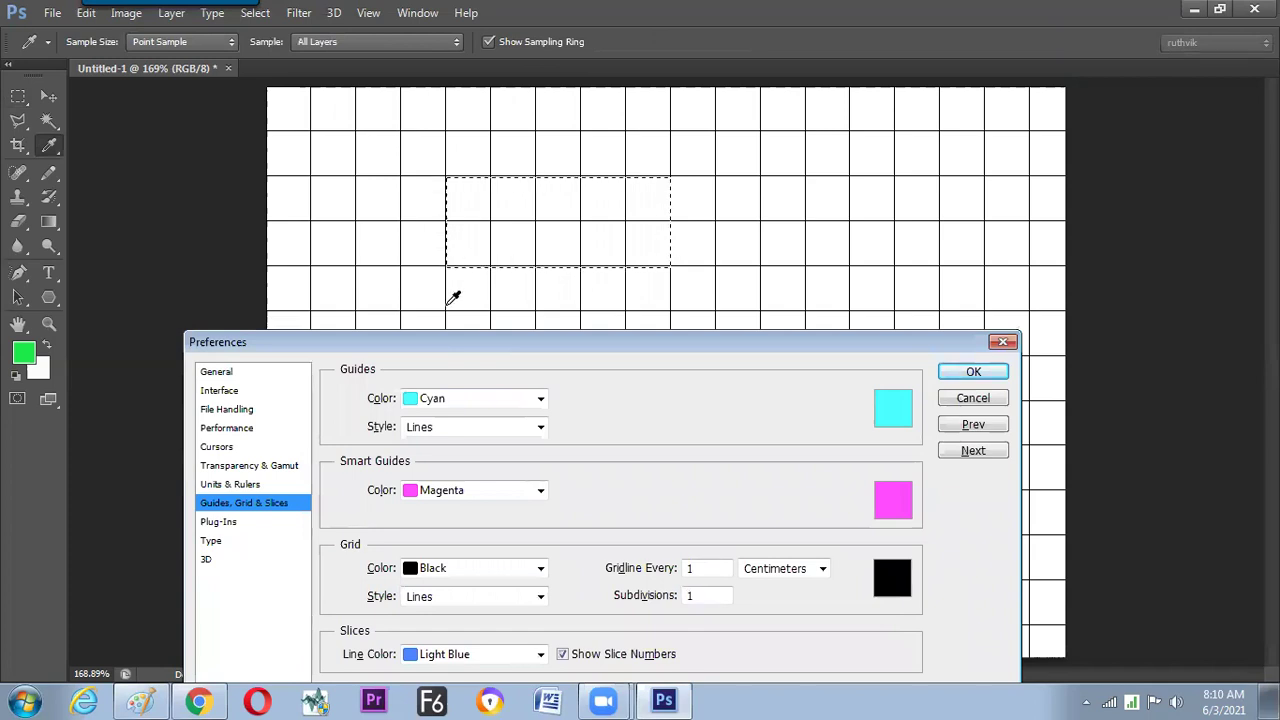
left_click(640, 593)
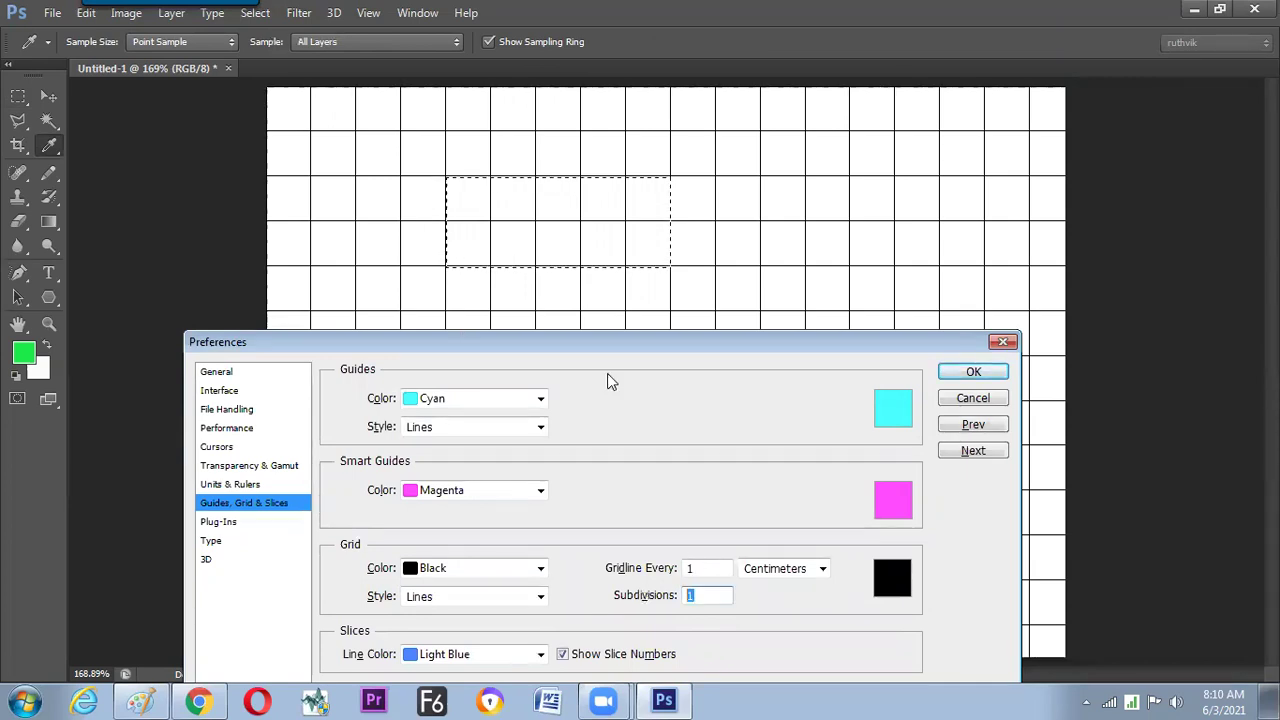
type("4")
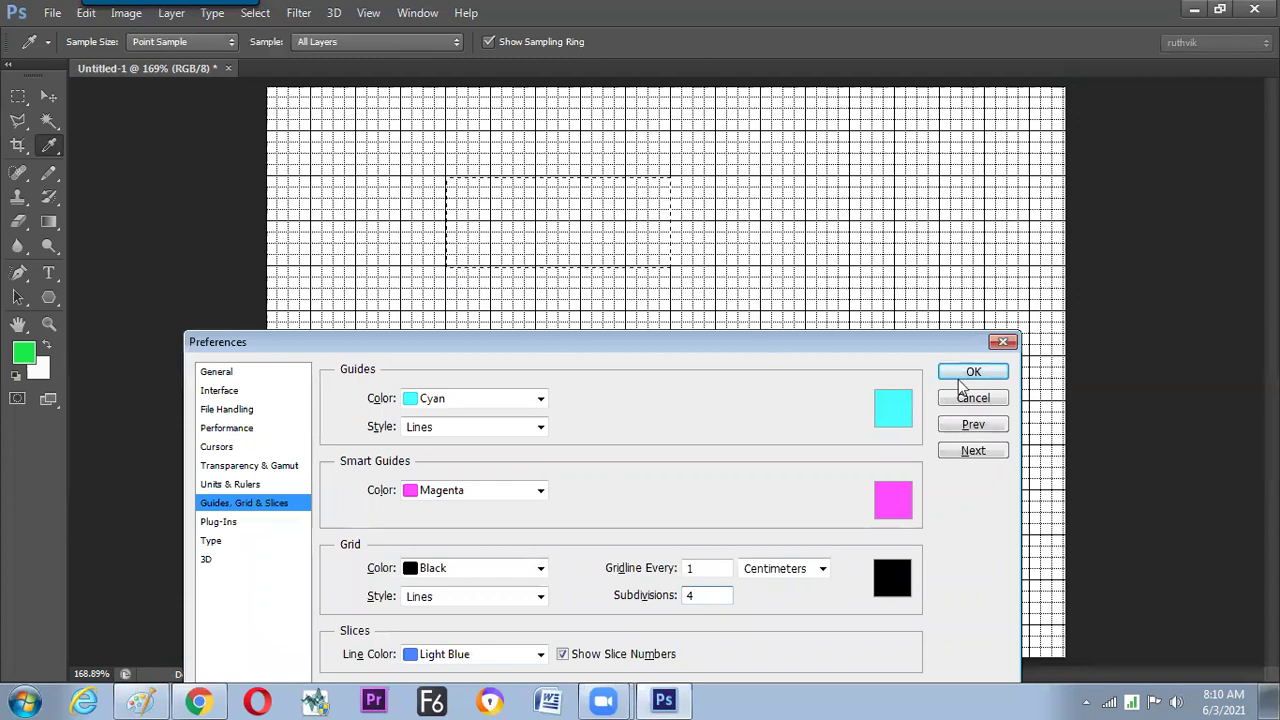
key("Return")
key("m")
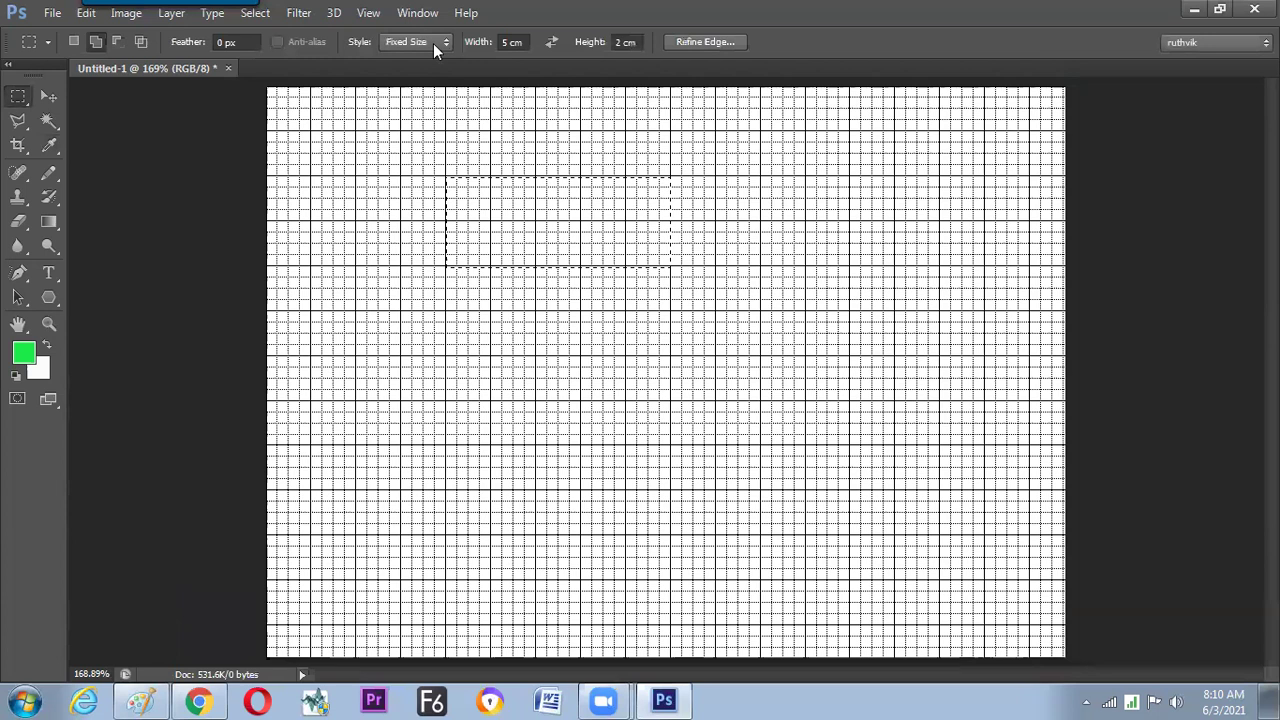
- Add three more 5 × 2 cm selections below the existing one, each one grid subdivision apart, and hide the grid
left_click(445, 367)
left_click(446, 470)
left_click(425, 525)
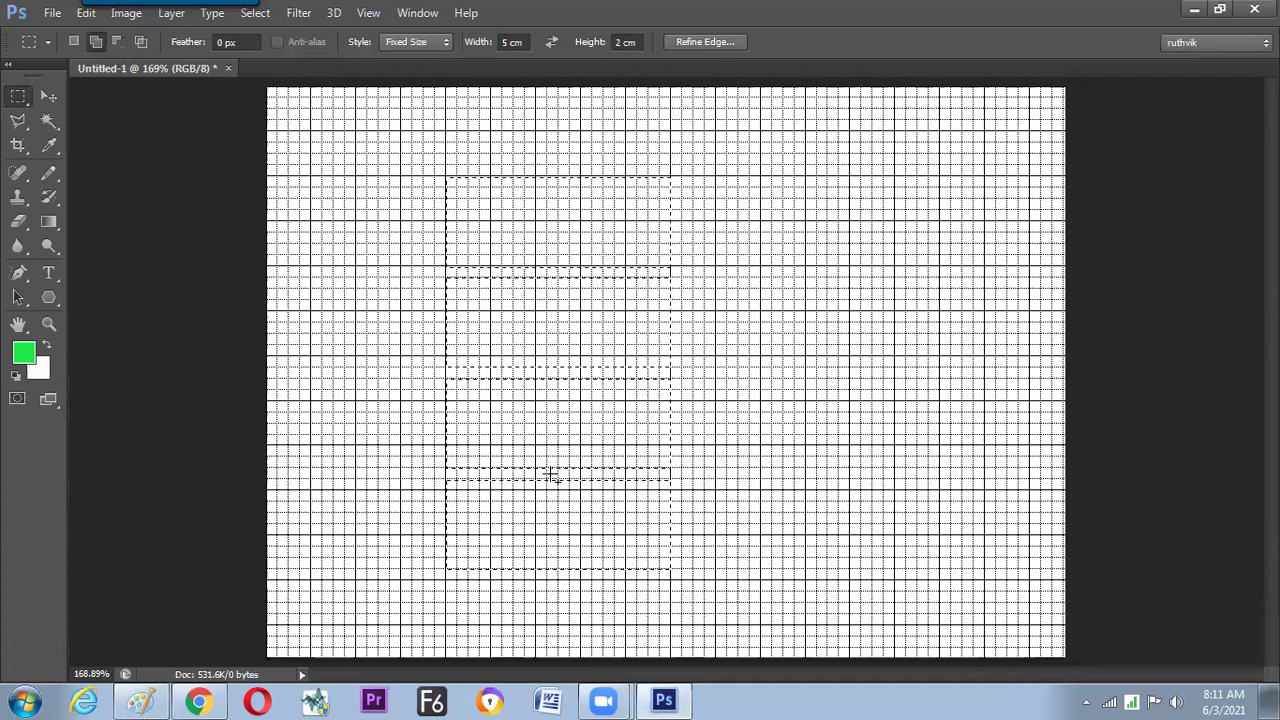
key("ctrl+apostrophe")
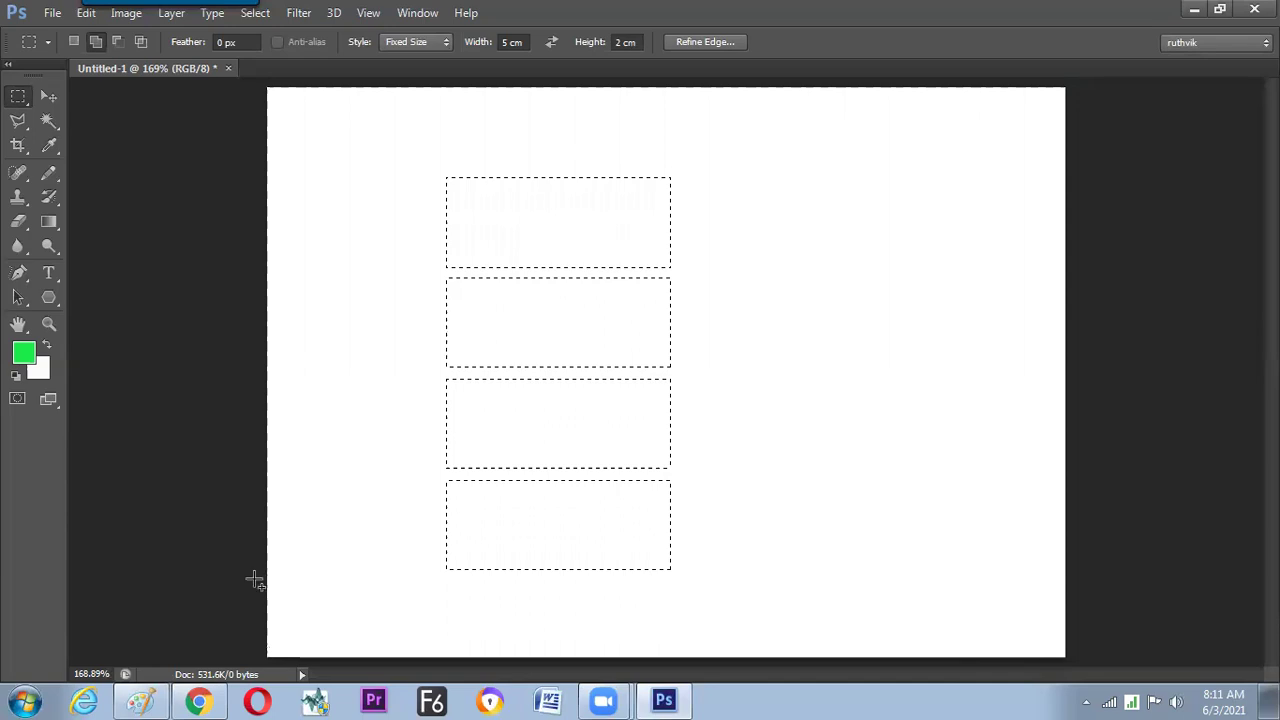
- Switch to Paint and handwrite "To make a website" with the brush below the underlined heading
left_click(141, 700)
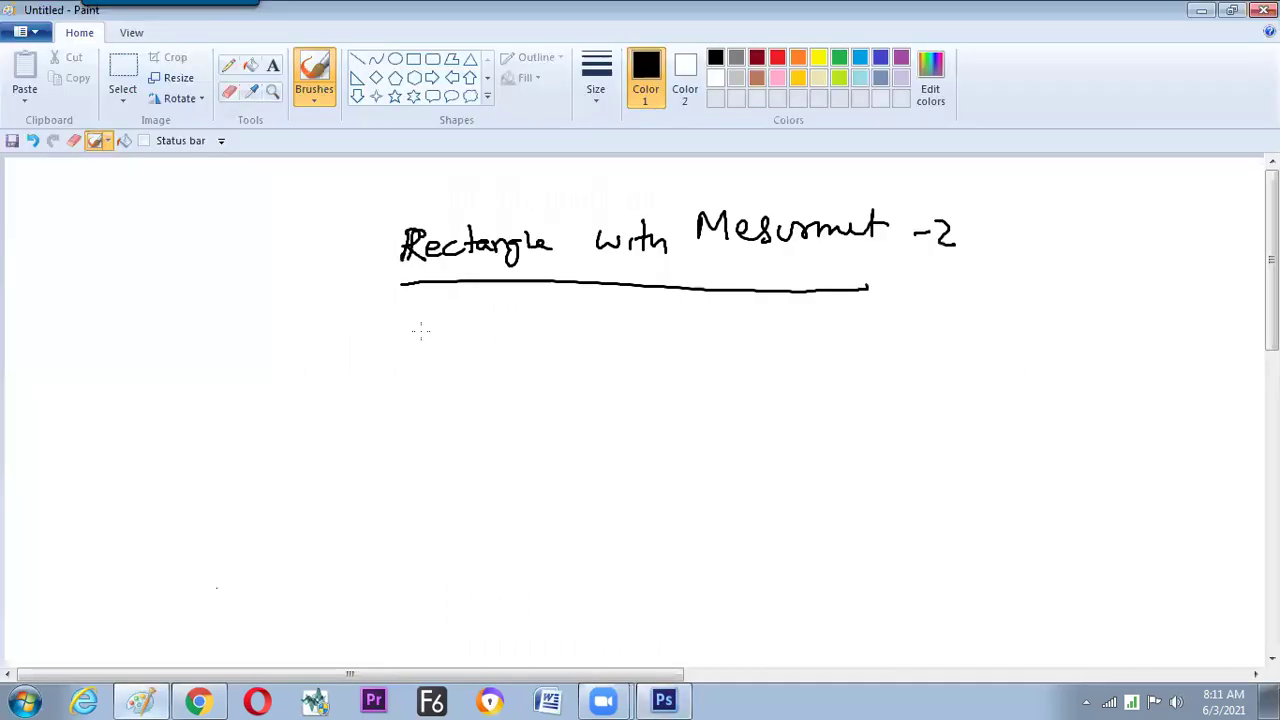
mouse_move(429, 343)
left_mouse_down()
mouse_move(424, 367)
mouse_move(444, 344)
left_mouse_up()
mouse_move(479, 362)
left_mouse_down()
mouse_move(488, 349)
mouse_move(508, 365)
left_mouse_up()
left_click_drag(528, 350, 535, 367)
left_click_drag(546, 350, 547, 366)
left_click(581, 364)
left_click_drag(553, 358, 621, 367)
mouse_move(668, 346)
left_mouse_down()
mouse_move(669, 366)
mouse_move(693, 348)
left_mouse_up()
left_click_drag(696, 358, 707, 364)
left_click_drag(710, 343, 714, 366)
left_click_drag(714, 358, 735, 364)
mouse_move(752, 350)
left_mouse_down()
mouse_move(742, 367)
mouse_move(757, 365)
left_mouse_up()
left_click_drag(763, 341, 764, 365)
left_click_drag(759, 352, 778, 364)
left_click(680, 380)
- Sketch a wide page rectangle below the text, with a row of four small boxes along its upper edge
left_click_drag(400, 432, 637, 431)
left_click_drag(637, 432, 627, 500)
mouse_move(400, 432)
left_mouse_down()
mouse_move(398, 520)
mouse_move(642, 511)
left_mouse_up()
mouse_move(419, 447)
left_mouse_down()
mouse_move(419, 461)
mouse_move(468, 447)
left_mouse_up()
mouse_move(474, 445)
left_mouse_down()
mouse_move(474, 458)
mouse_move(526, 446)
left_mouse_up()
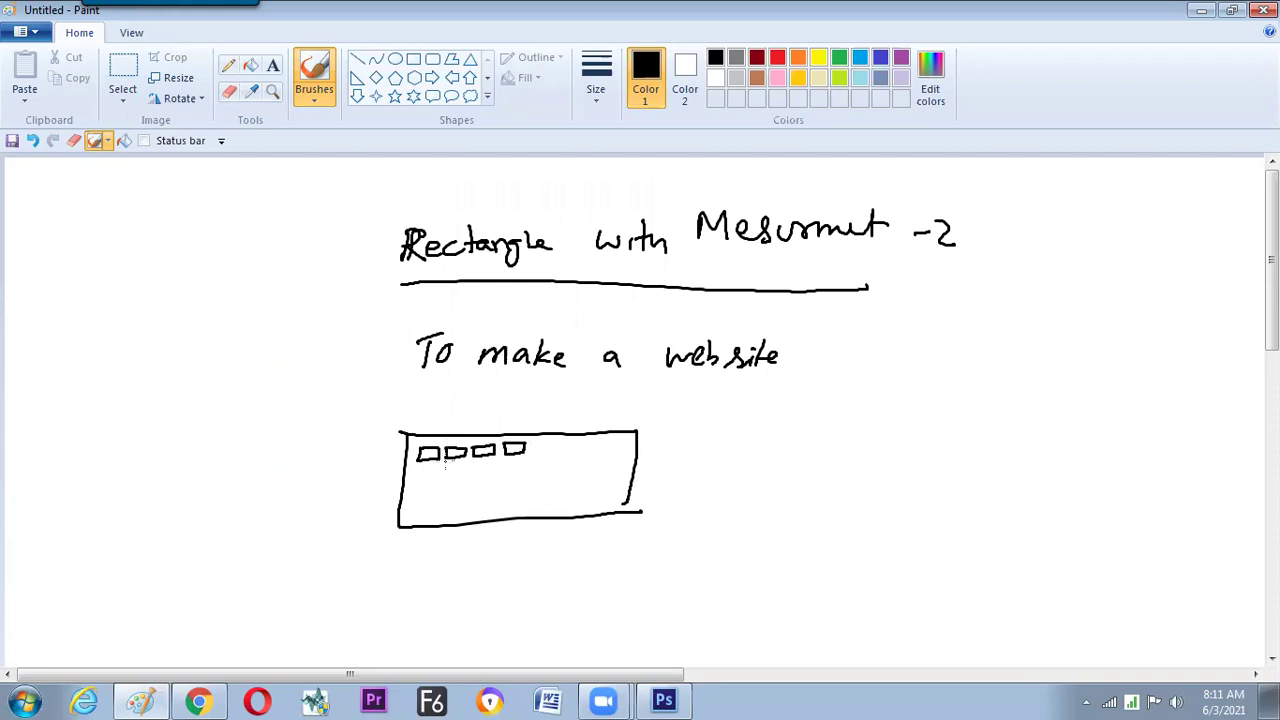
- Draw a leader line to the first small box and label it "fix size"
left_click_drag(336, 433, 406, 450)
mouse_move(301, 393)
left_mouse_down()
mouse_move(289, 432)
mouse_move(318, 424)
left_mouse_up()
left_click_drag(318, 410, 304, 424)
mouse_move(338, 394)
left_mouse_down()
mouse_move(326, 416)
mouse_move(351, 414)
left_mouse_up()
left_click_drag(354, 400, 362, 403)
left_click_drag(366, 399, 372, 402)
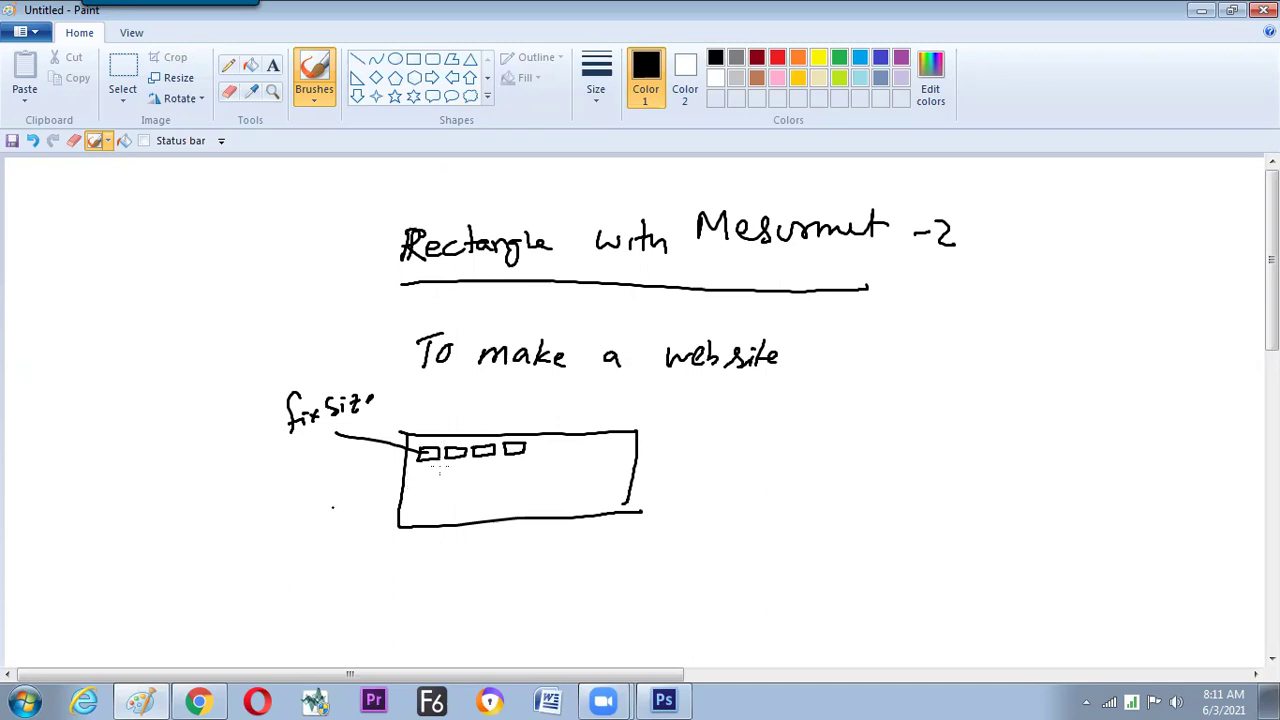
- Draw a leader line to the gap between the first two boxes and label it "Grid Subdivision"
left_click_drag(359, 495, 444, 462)
left_click_drag(295, 490, 298, 512)
left_click_drag(301, 518, 318, 512)
mouse_move(334, 500)
left_mouse_down()
mouse_move(338, 487)
mouse_move(301, 541)
mouse_move(324, 536)
left_mouse_up()
left_click_drag(330, 522, 334, 538)
left_click_drag(345, 527, 347, 533)
left_click_drag(356, 521, 370, 511)
left_click_drag(375, 512, 376, 519)
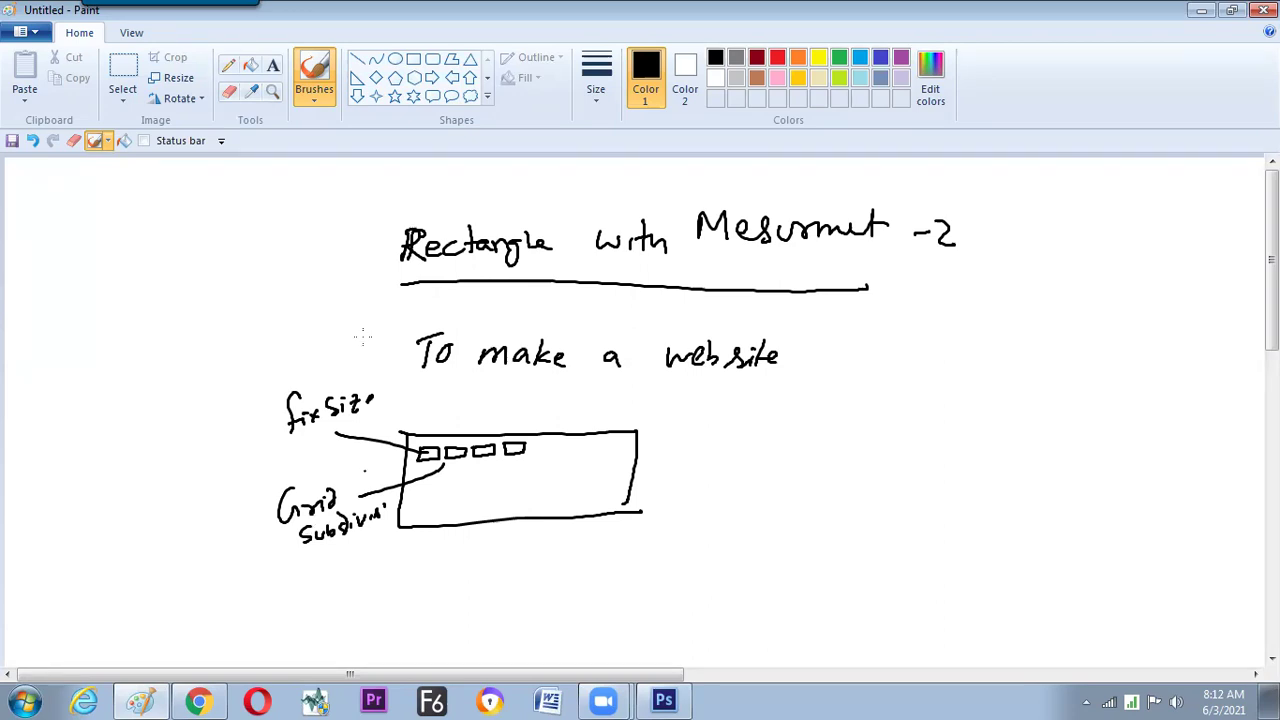
- Draw a downward arrow between the "To make a website" text and the upper edge of the sketched page
key("alt+Tab")
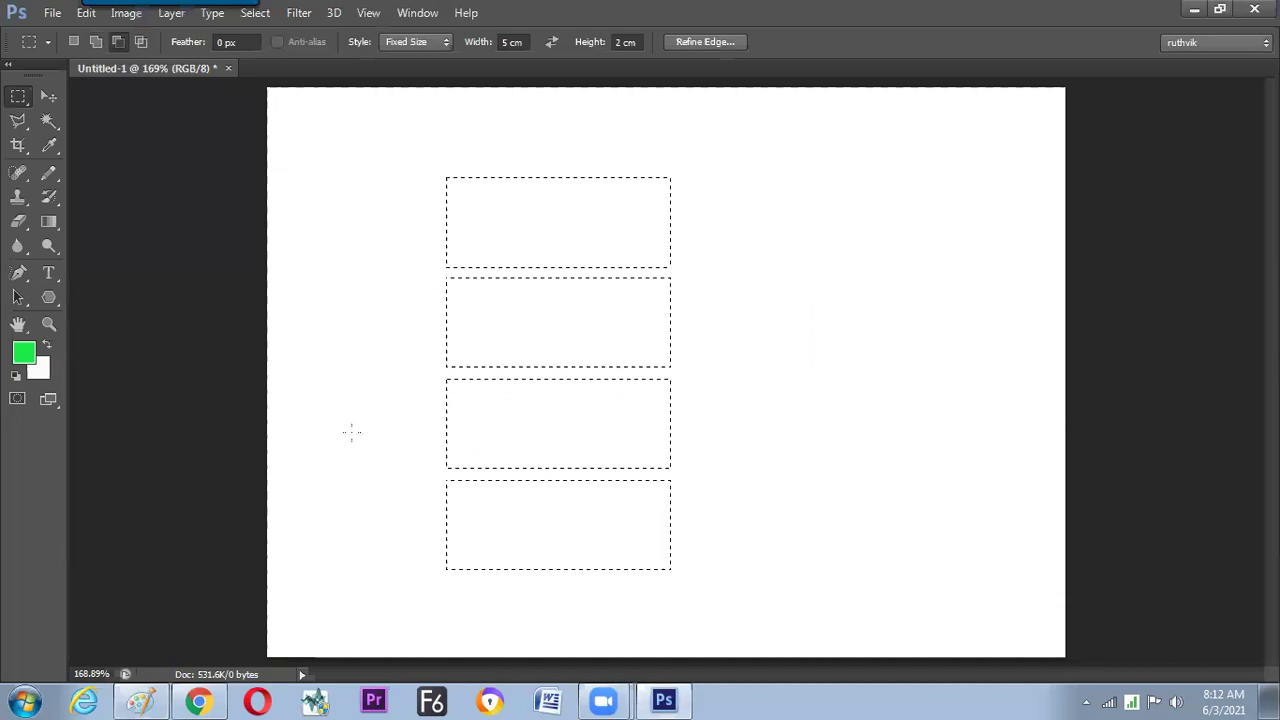
key("alt+Tab")
mouse_move(587, 389)
left_mouse_down()
mouse_move(579, 419)
mouse_move(591, 412)
left_mouse_up()
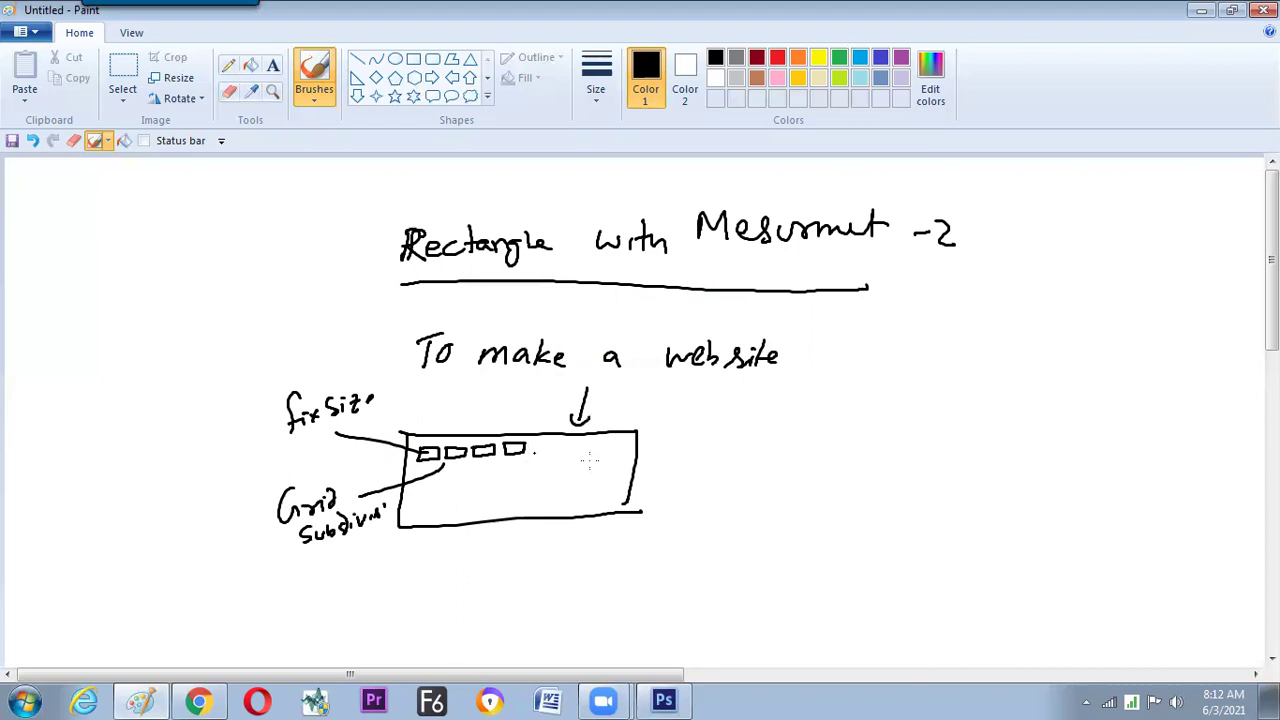
- Switch back to Photoshop, clear the four rectangular selections and show the grid again
key("alt+Tab")
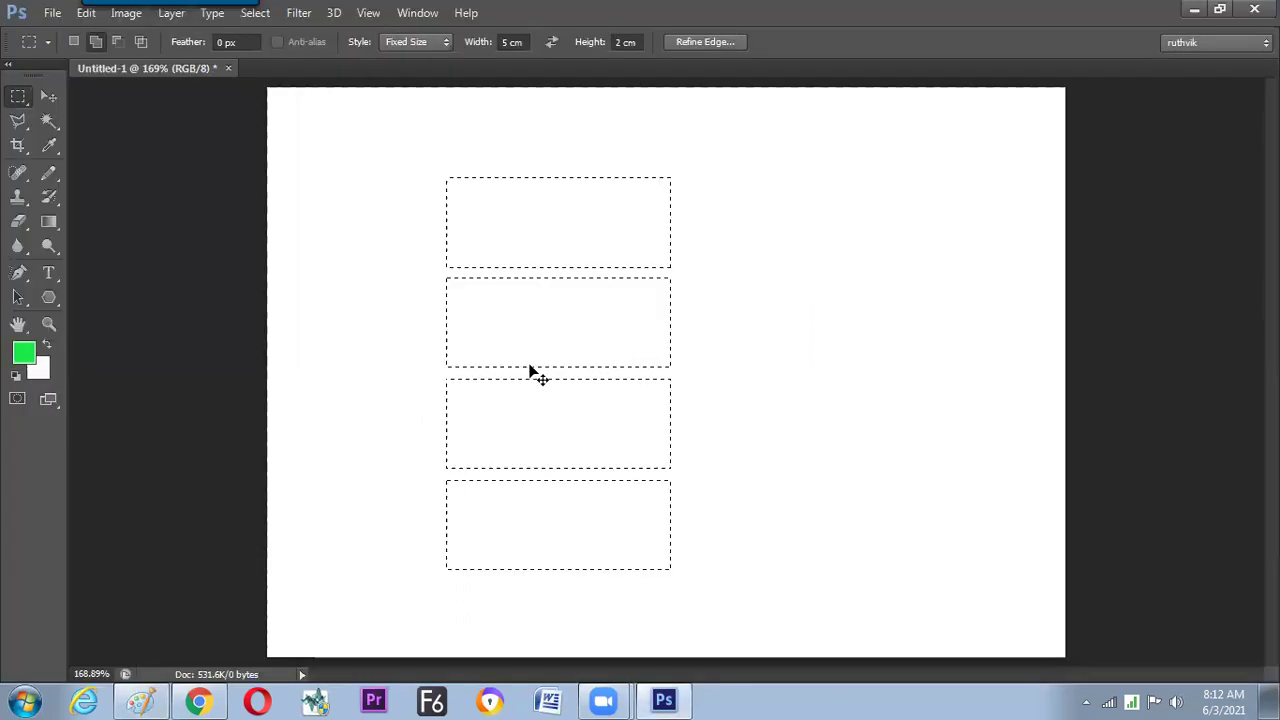
key("ctrl+d")
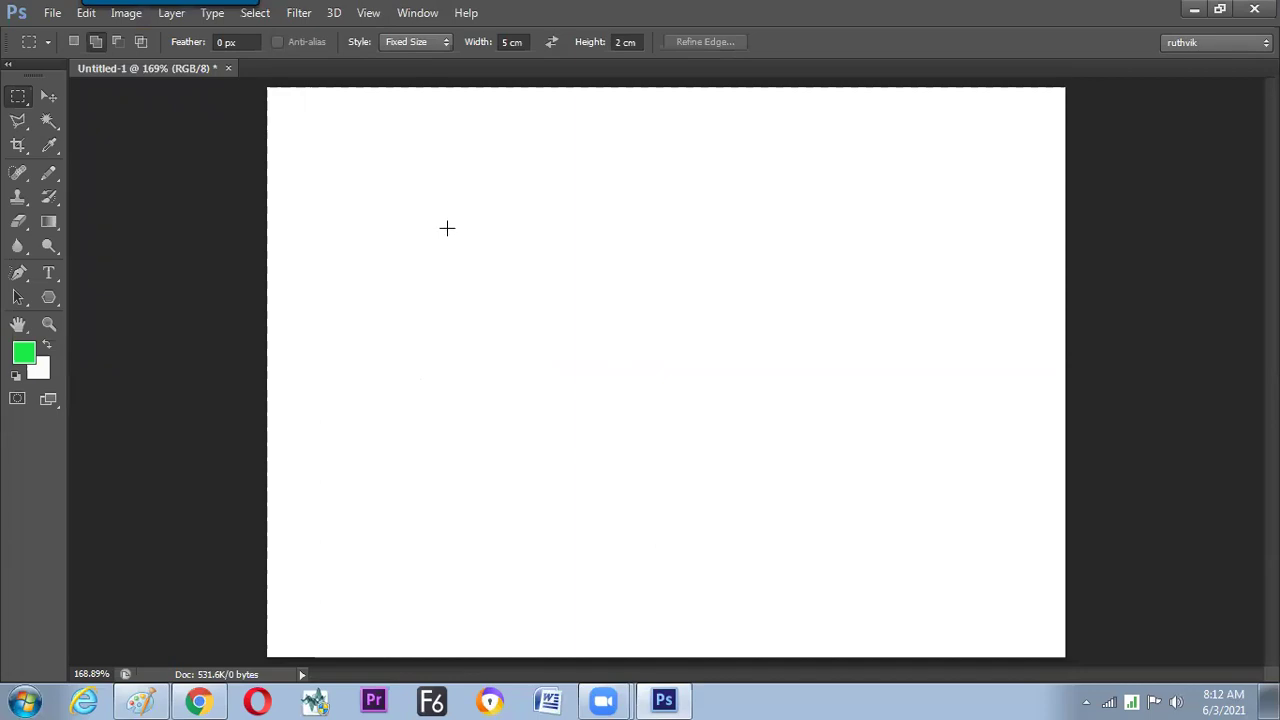
key("ctrl+apostrophe")
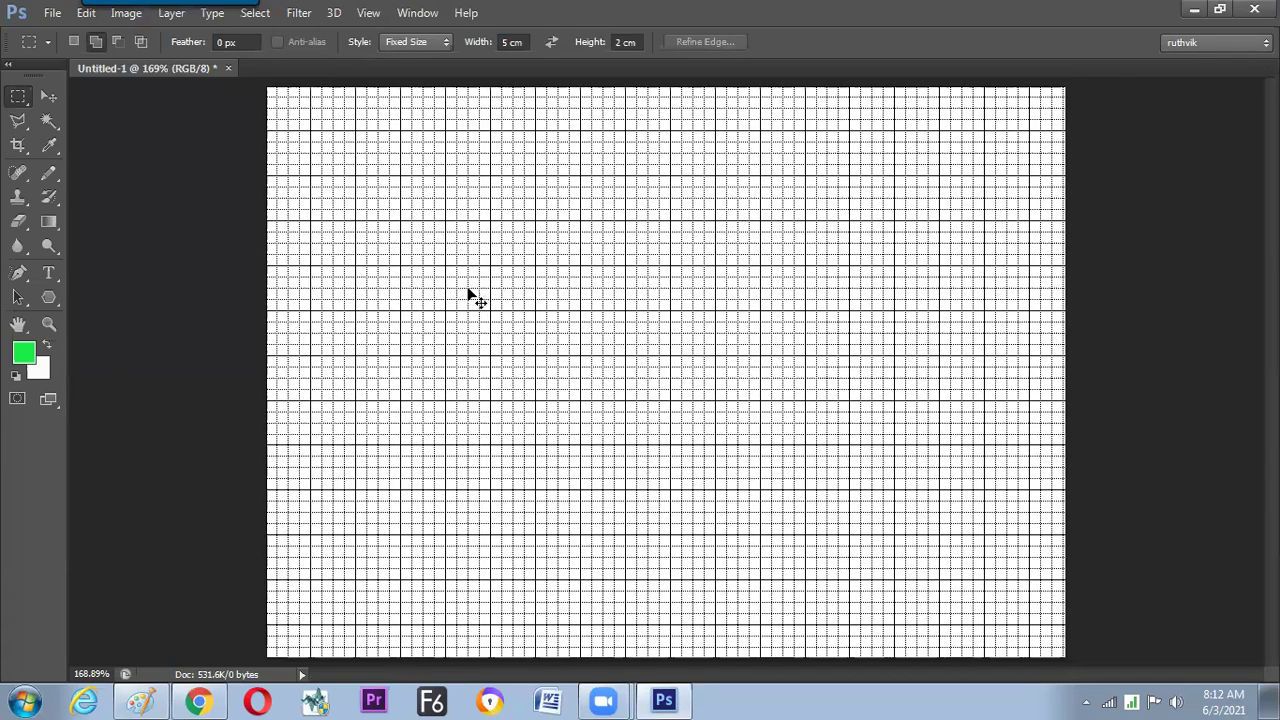
- Set the grid to 1 subdivision in the Guides, Grid & Slices preferences and return to the rectangular marquee
key("i")
key("ctrl+k")
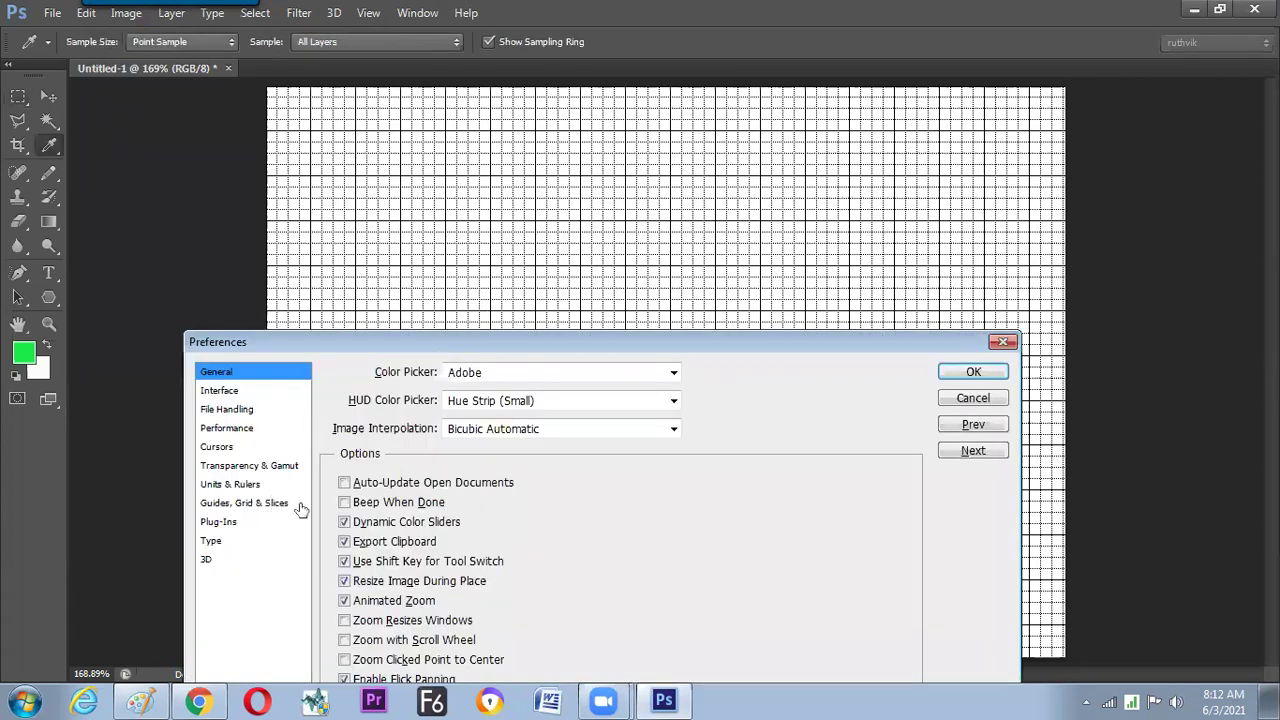
left_click(296, 504)
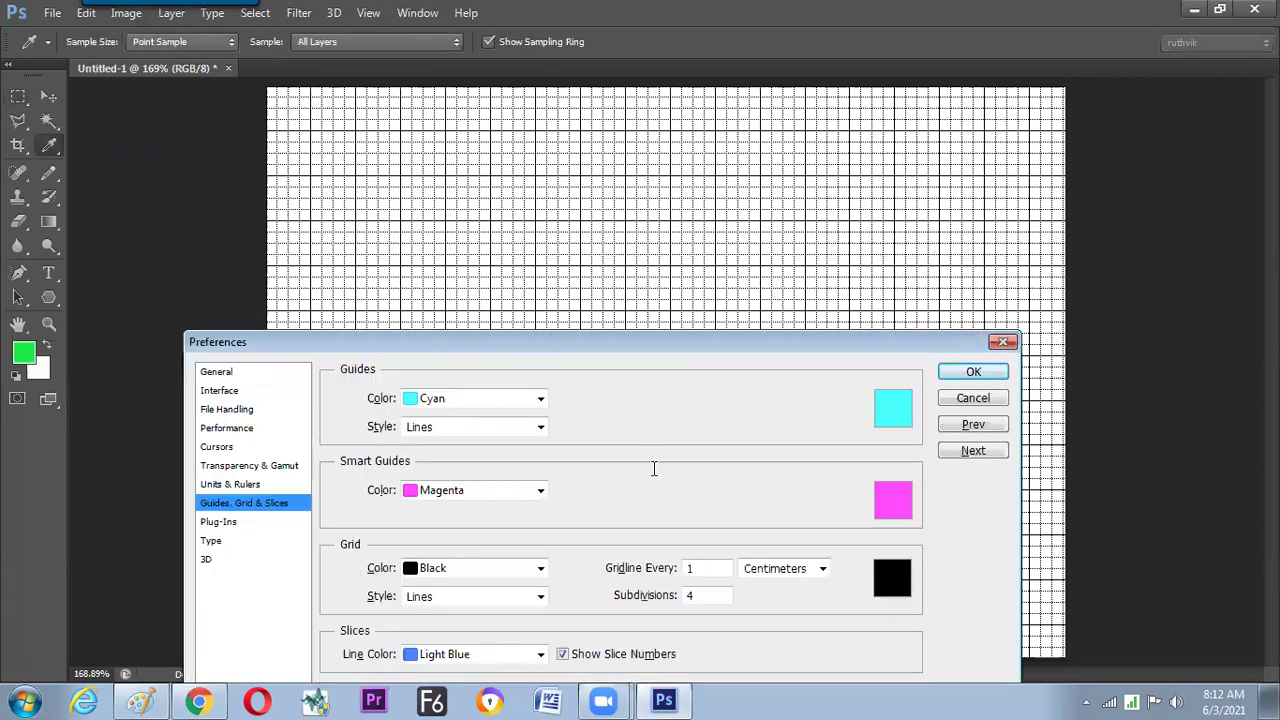
left_click_drag(560, 342, 519, 212)
left_click_drag(654, 468, 580, 471)
type("1")
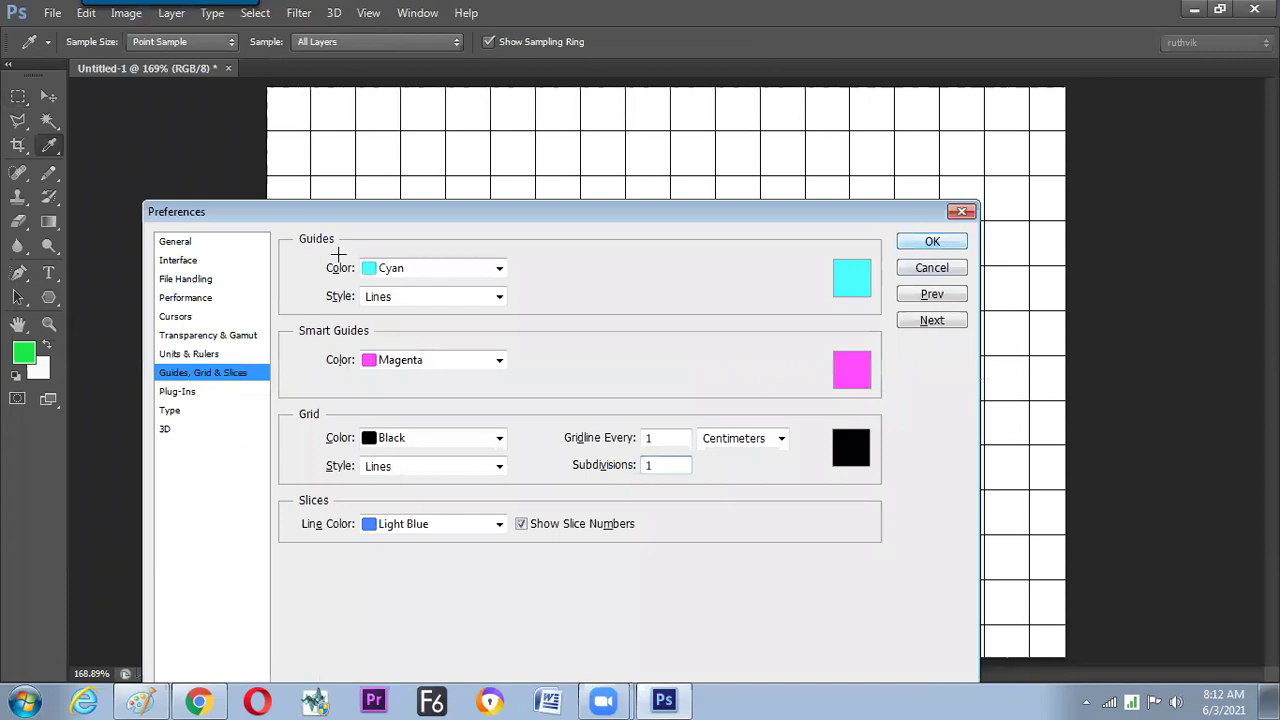
left_click(931, 243)
key("m")
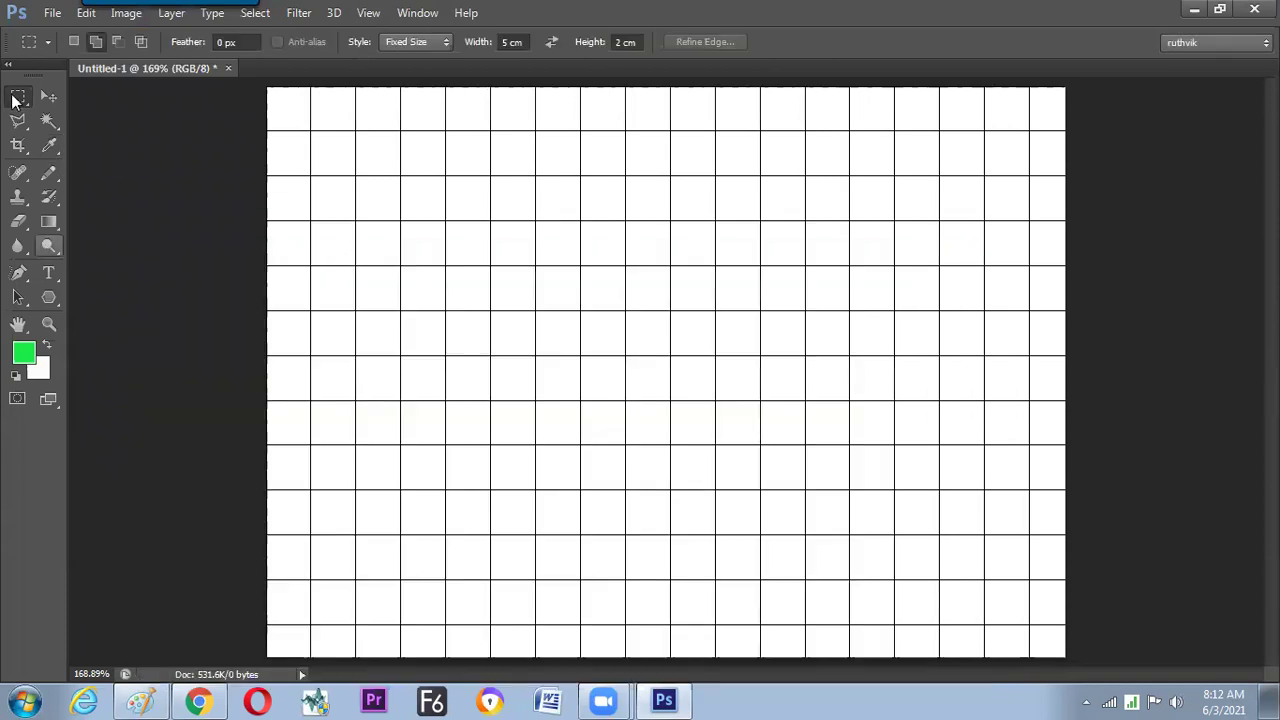
- Set the fixed marquee size to 5 × 5 cm and place one selection on the gridlines near the canvas centre
left_click(420, 42)
left_click(530, 50)
left_click(512, 42)
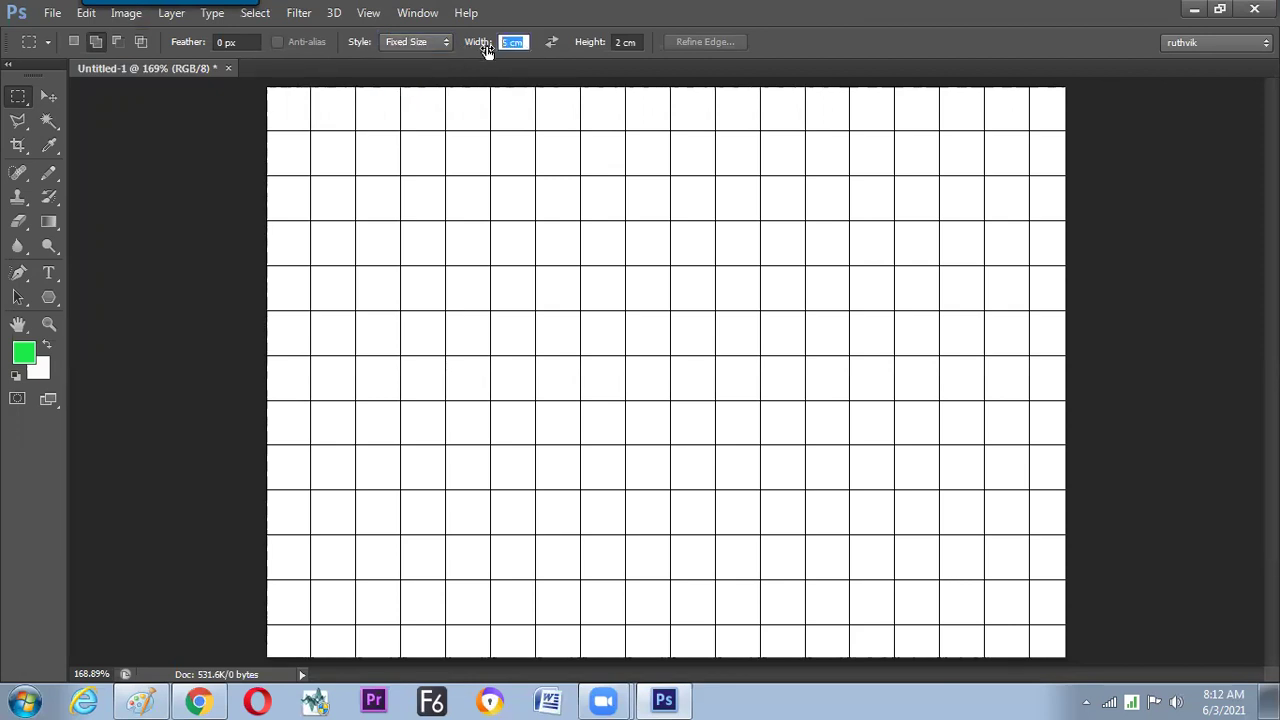
key("Tab")
type("5")
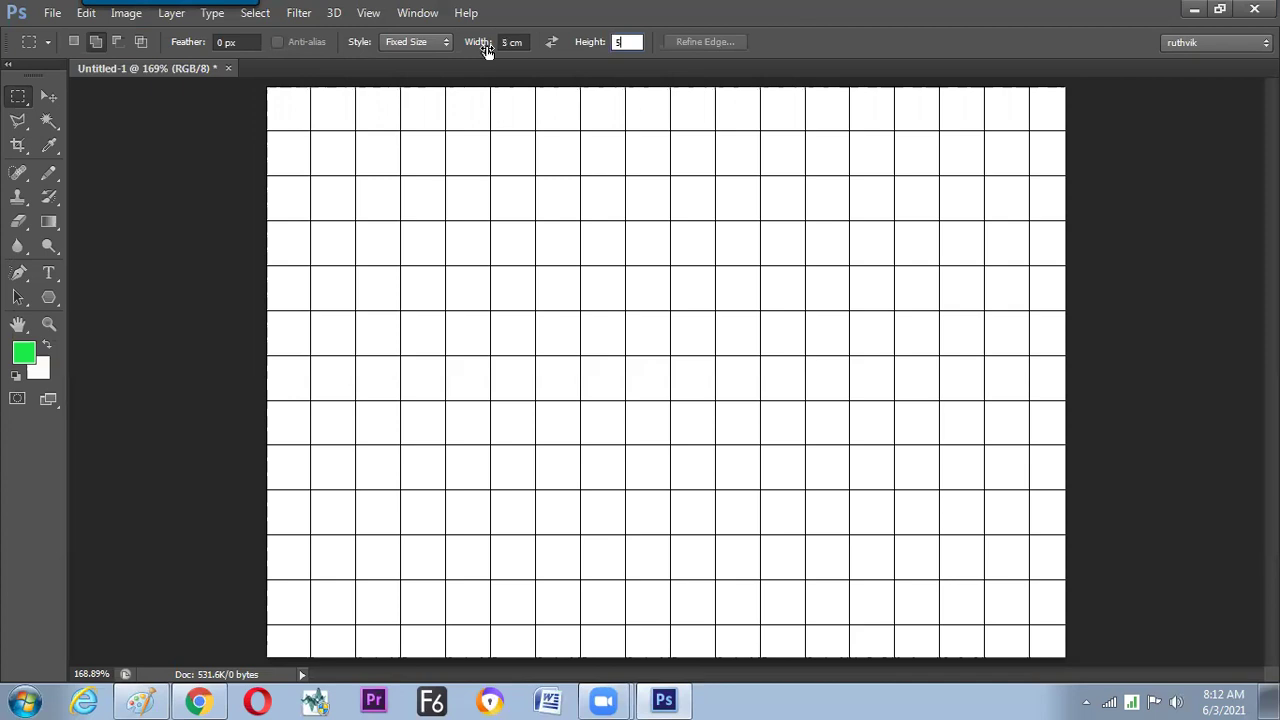
key("Return")
left_click(537, 311)
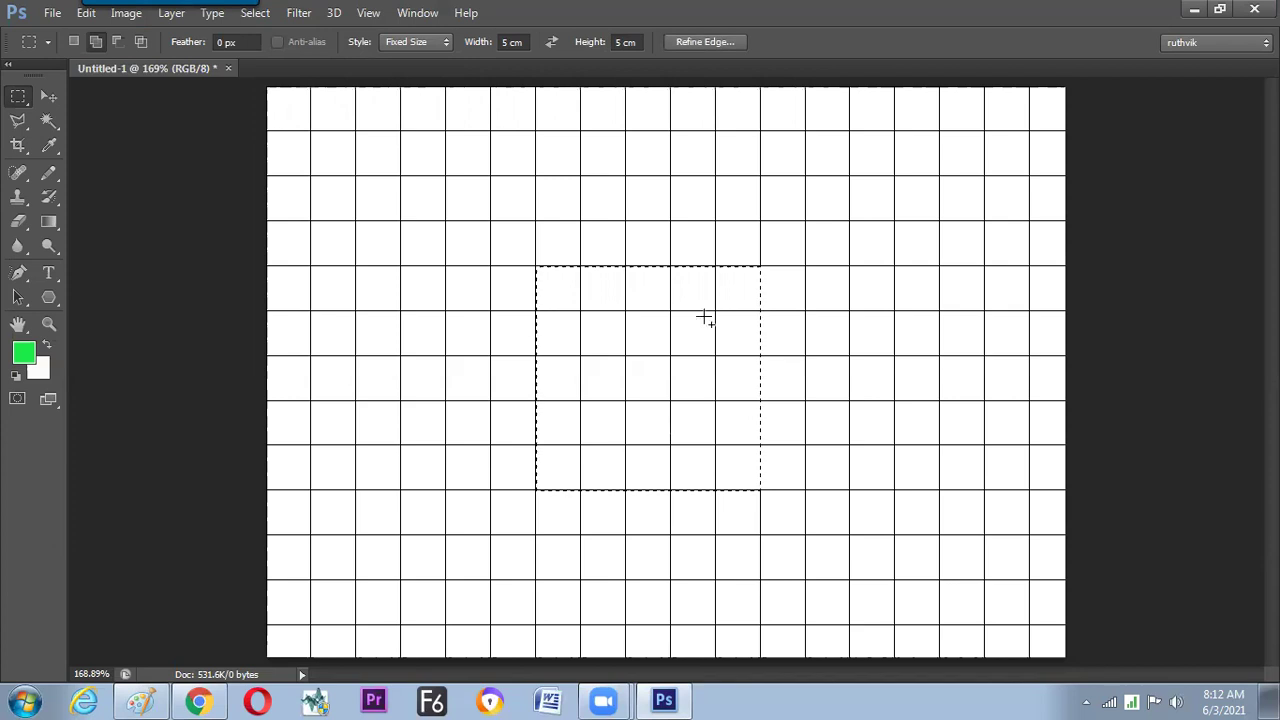
- Subtract a 5 × 1 cm horizontal band and a 1 × 5 cm vertical band through the middle of the square selection
left_click(641, 43)
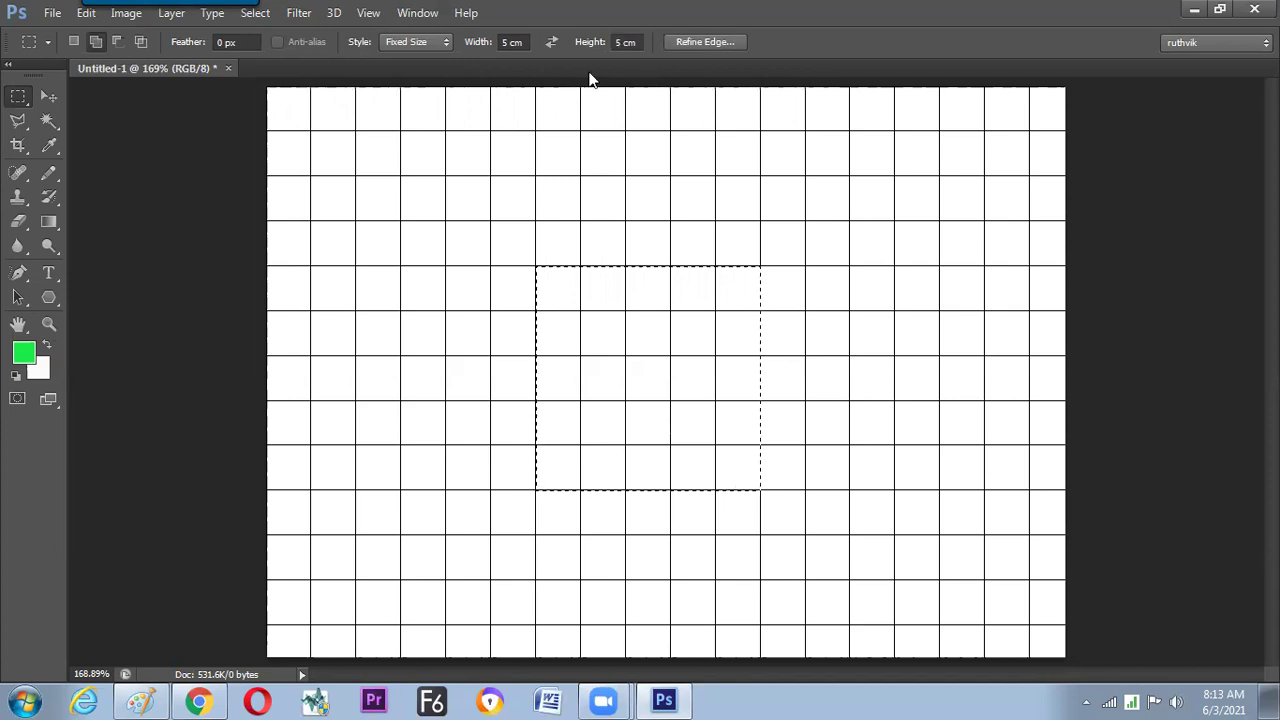
type("1")
key("Return")
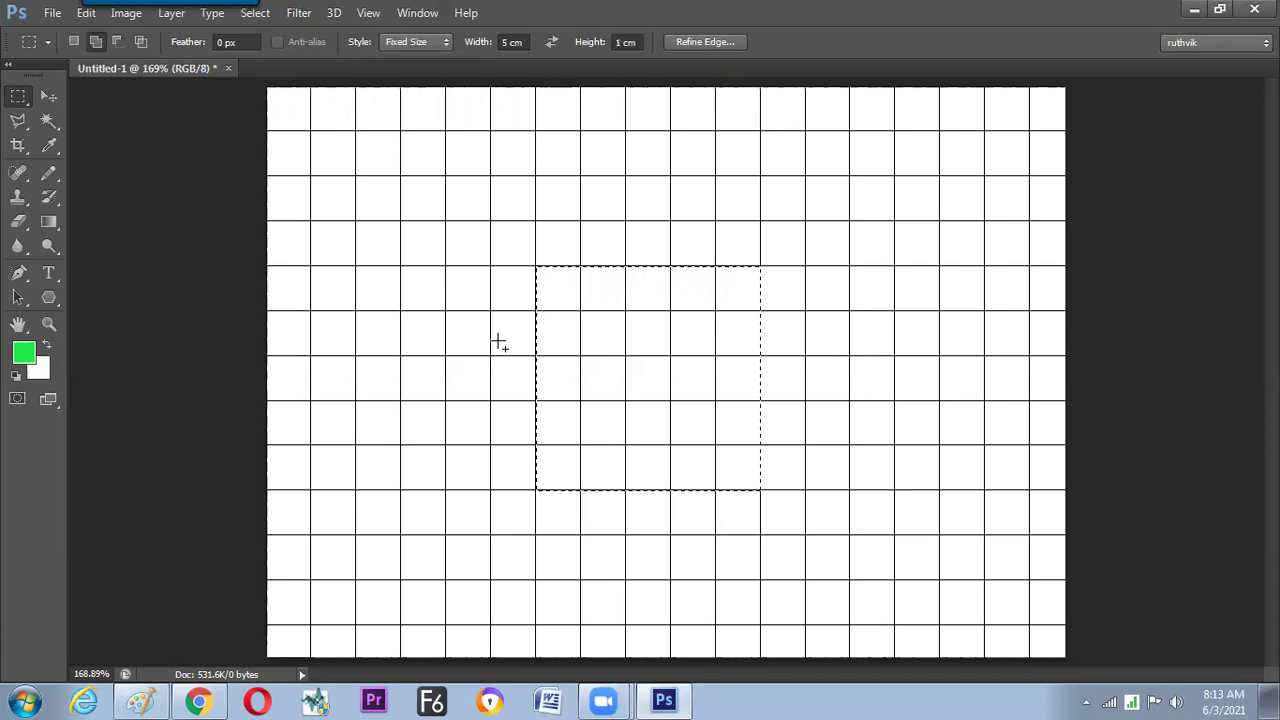
left_click(117, 41)
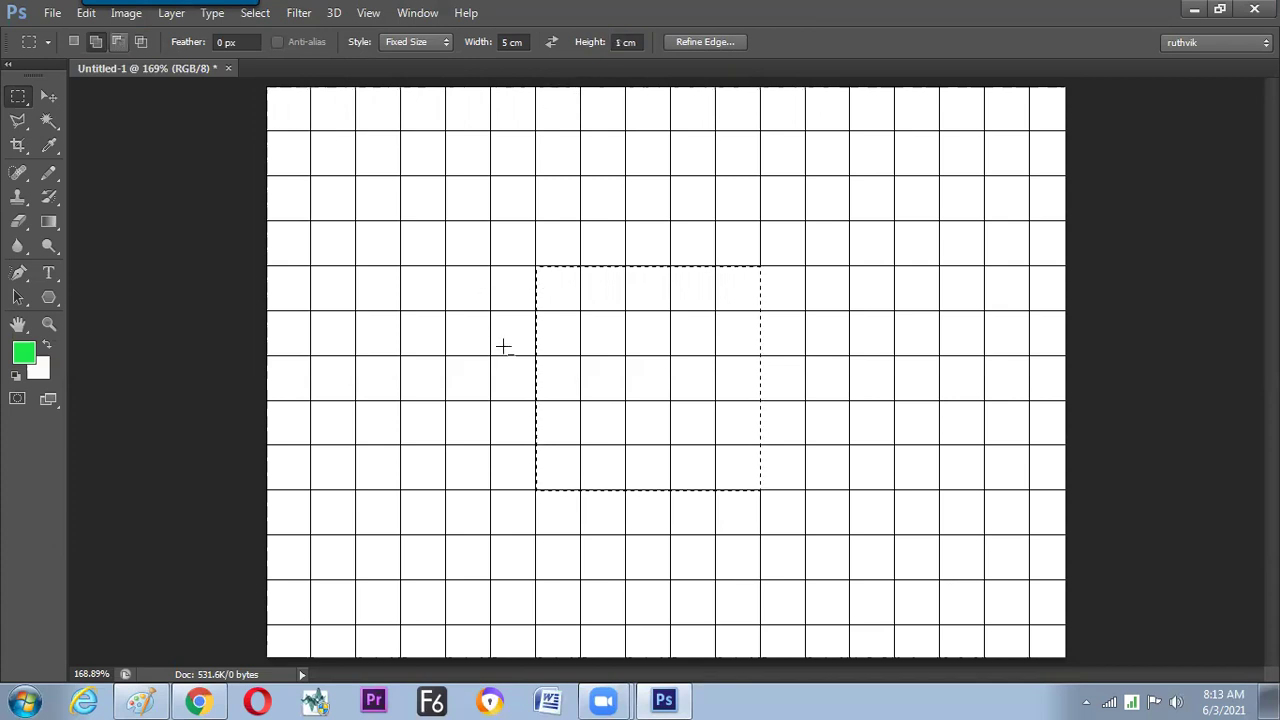
left_click(535, 357)
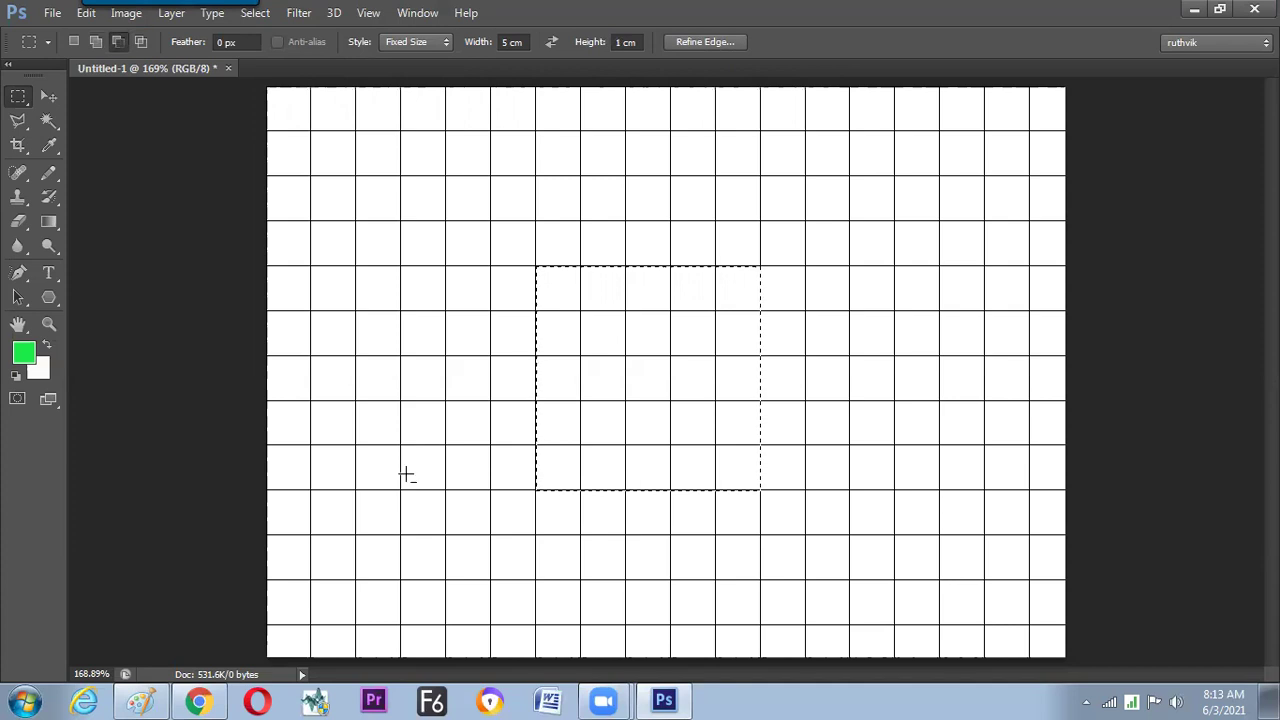
left_click(550, 43)
left_click(615, 378, "alt")
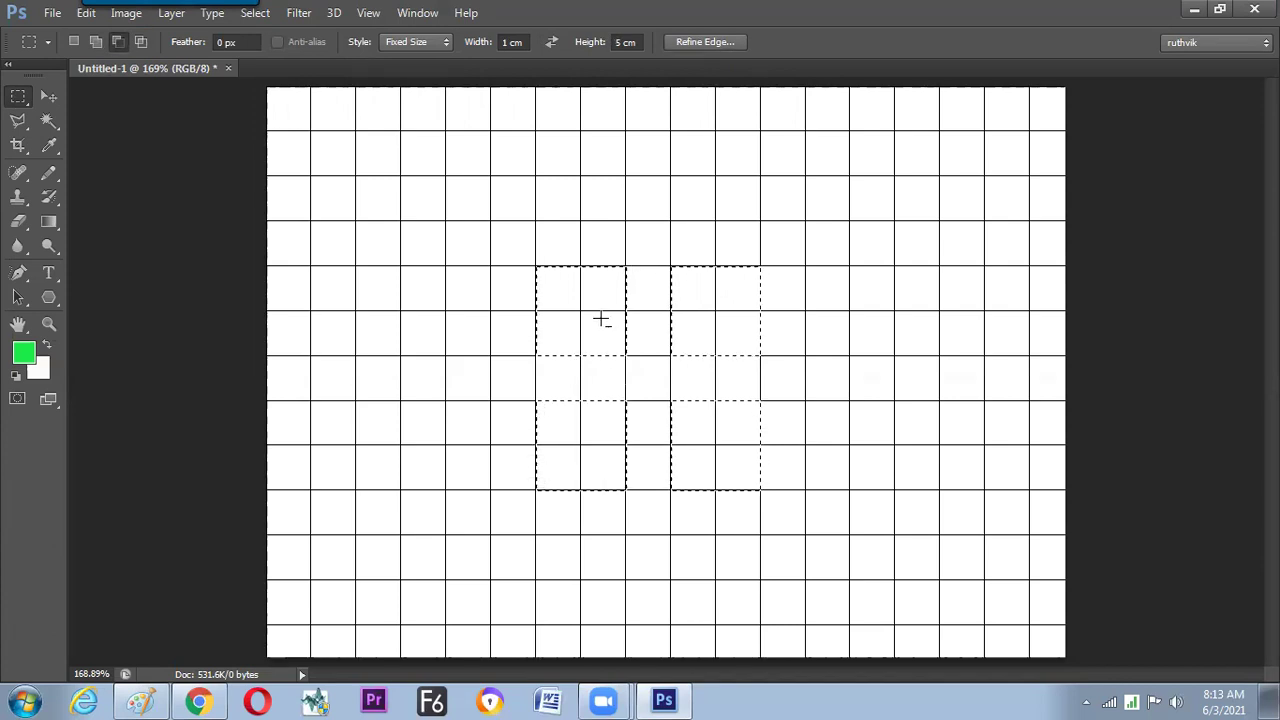
- Set the fixed marquee size to 3 × 3 cm and subtract a centred square, leaving four L-shaped corners selected
left_click(512, 42)
type("3")
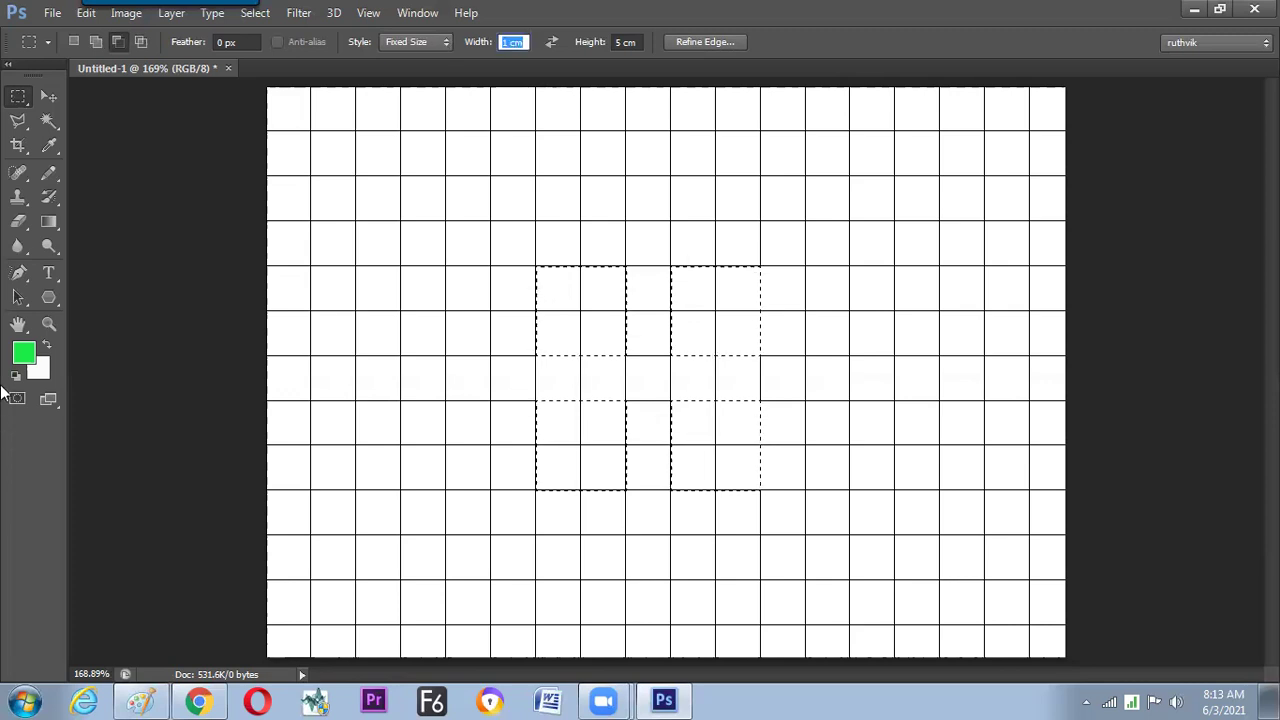
key("Tab")
type("3")
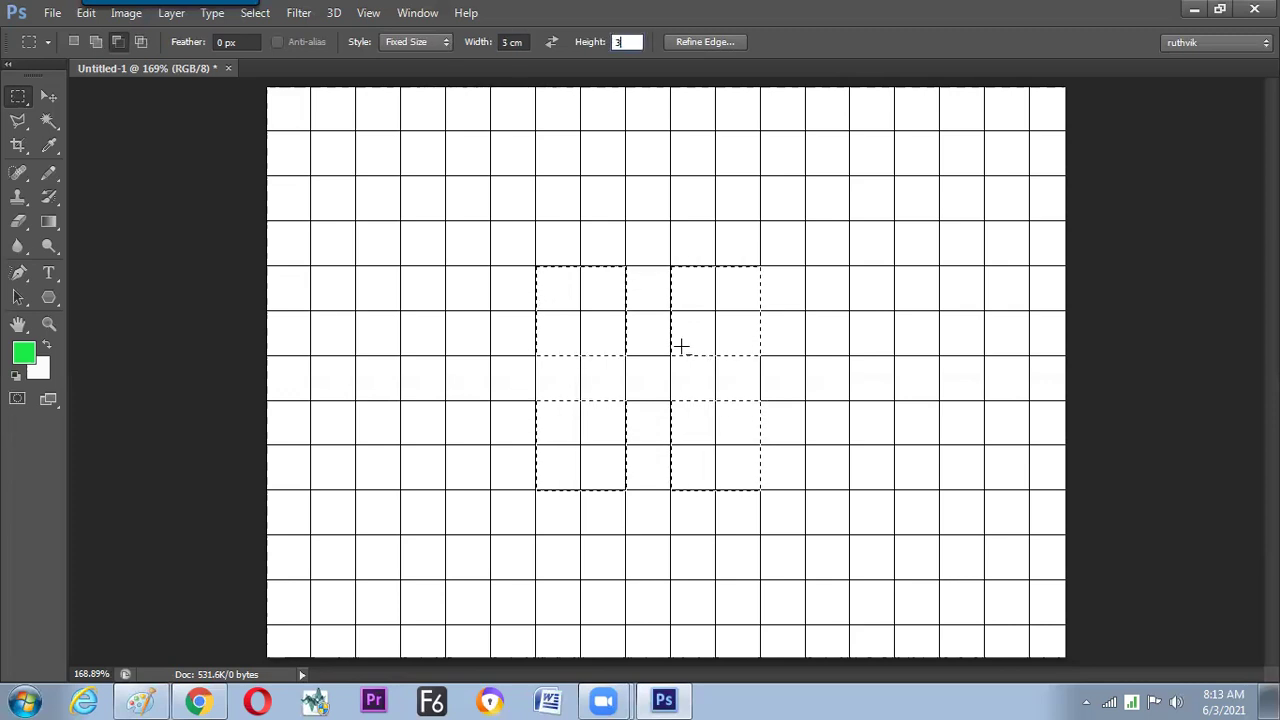
key("Return")
left_click_drag(580, 313, 586, 477)
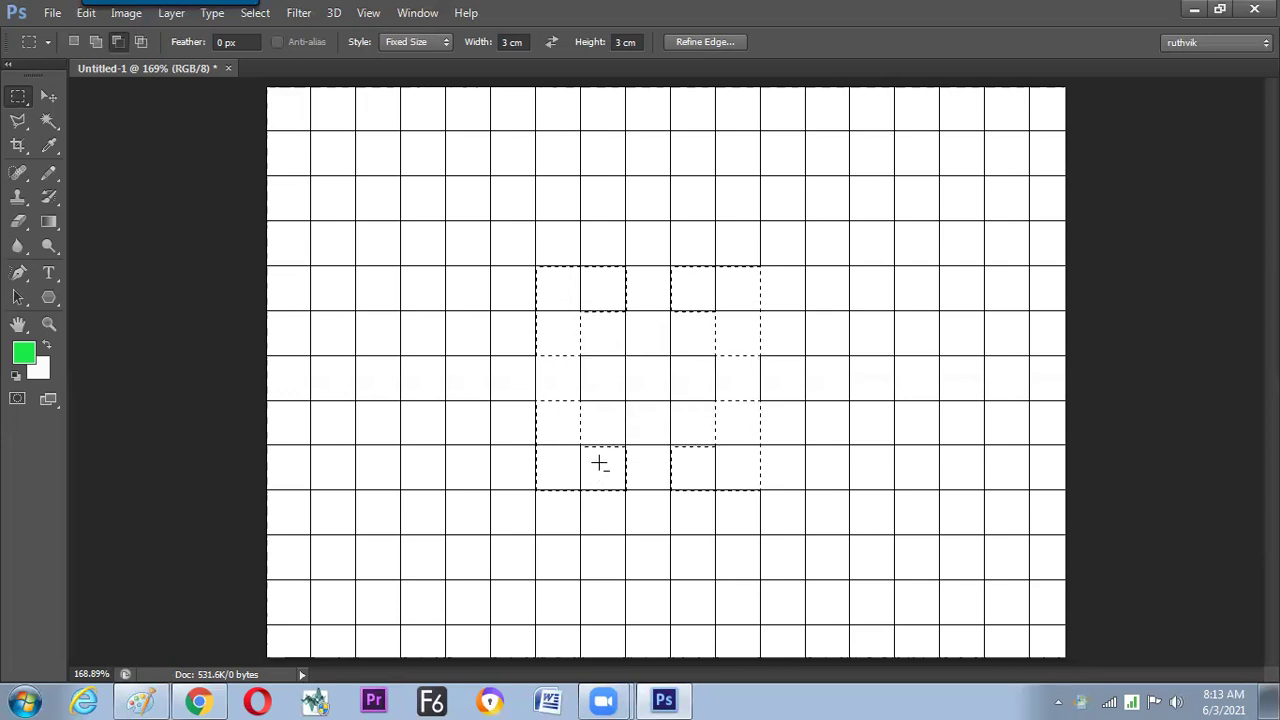
- Set the foreground colour to blue (010dfc), fill the four corner selections with it and deselect
left_click(24, 354)
left_click(793, 288)
left_click(768, 210)
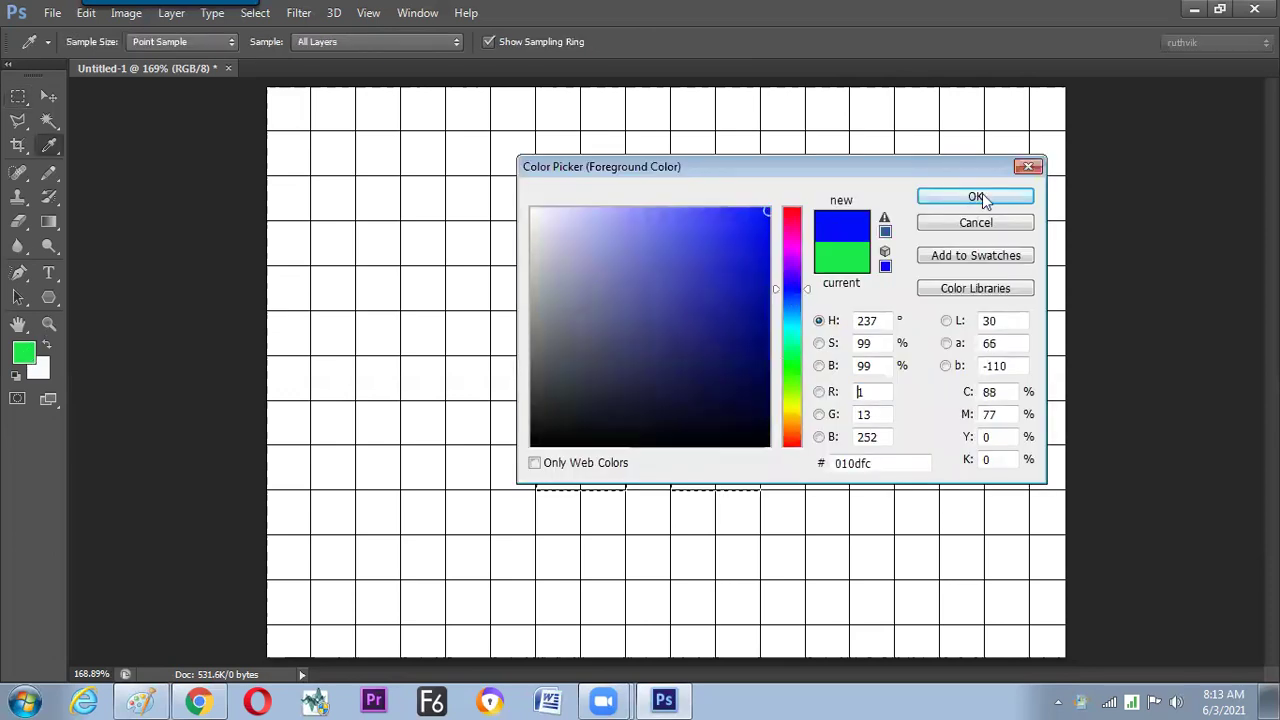
left_click(976, 197)
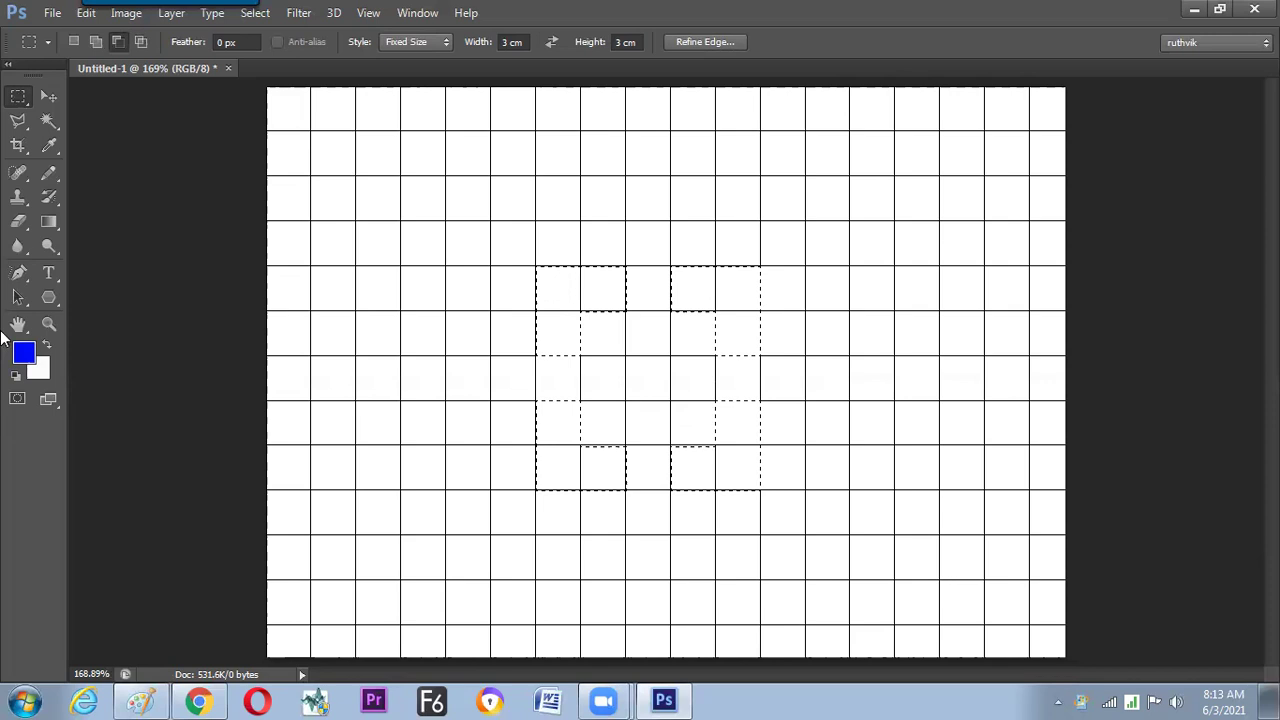
key("alt+BackSpace")
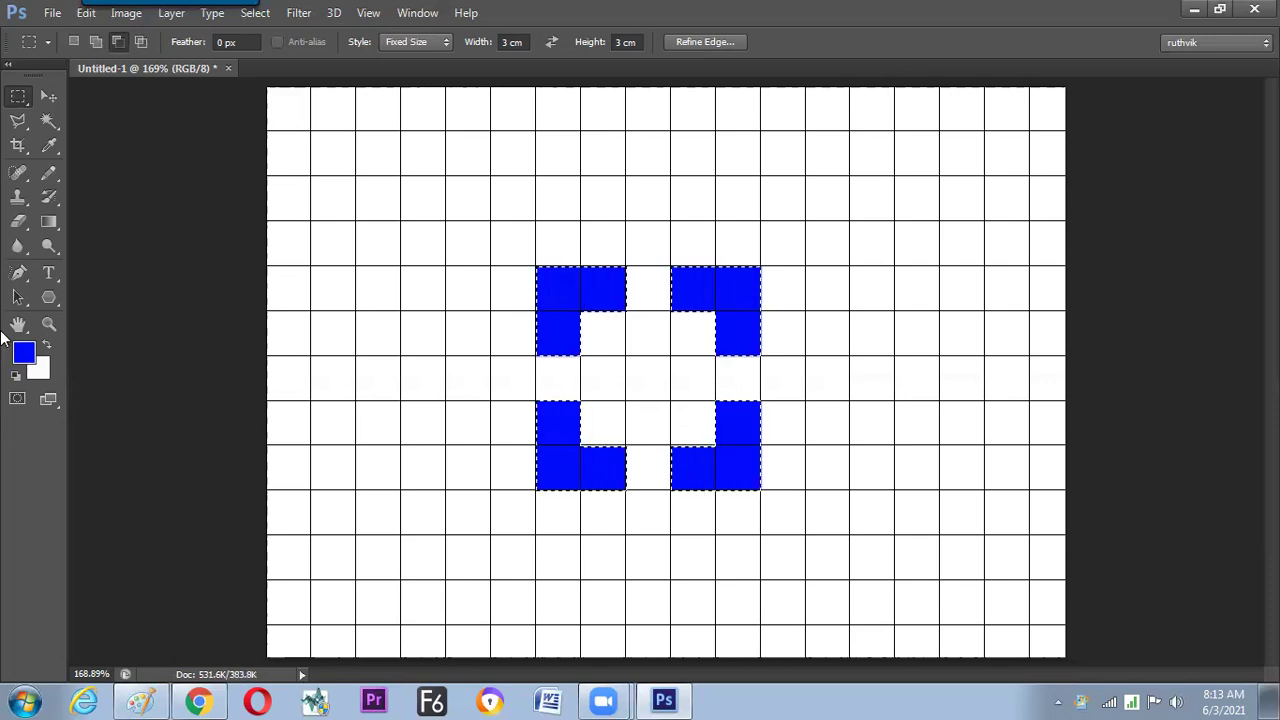
key("ctrl+d")
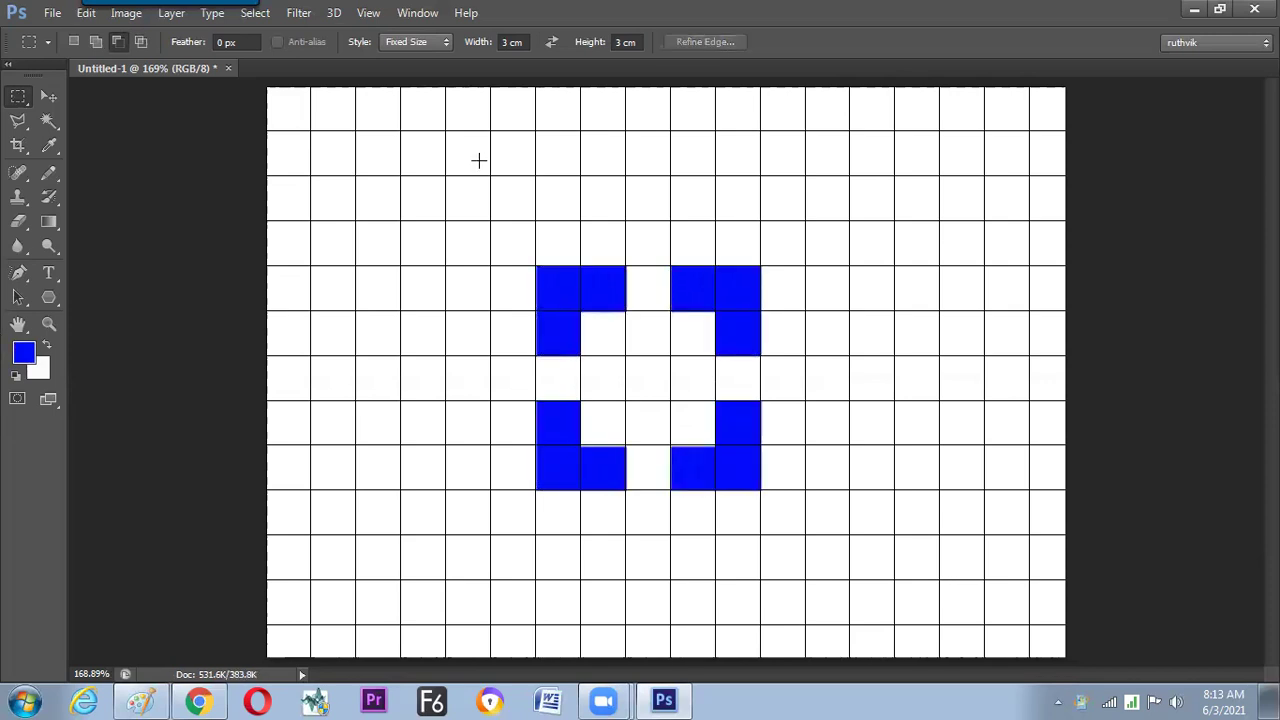
- Set the fixed marquee size to 1 × 1 cm and select the grid cell at the centre of the blue corners
left_click(524, 41)
type("1")
key("Tab")
type("1")
left_click(628, 358)
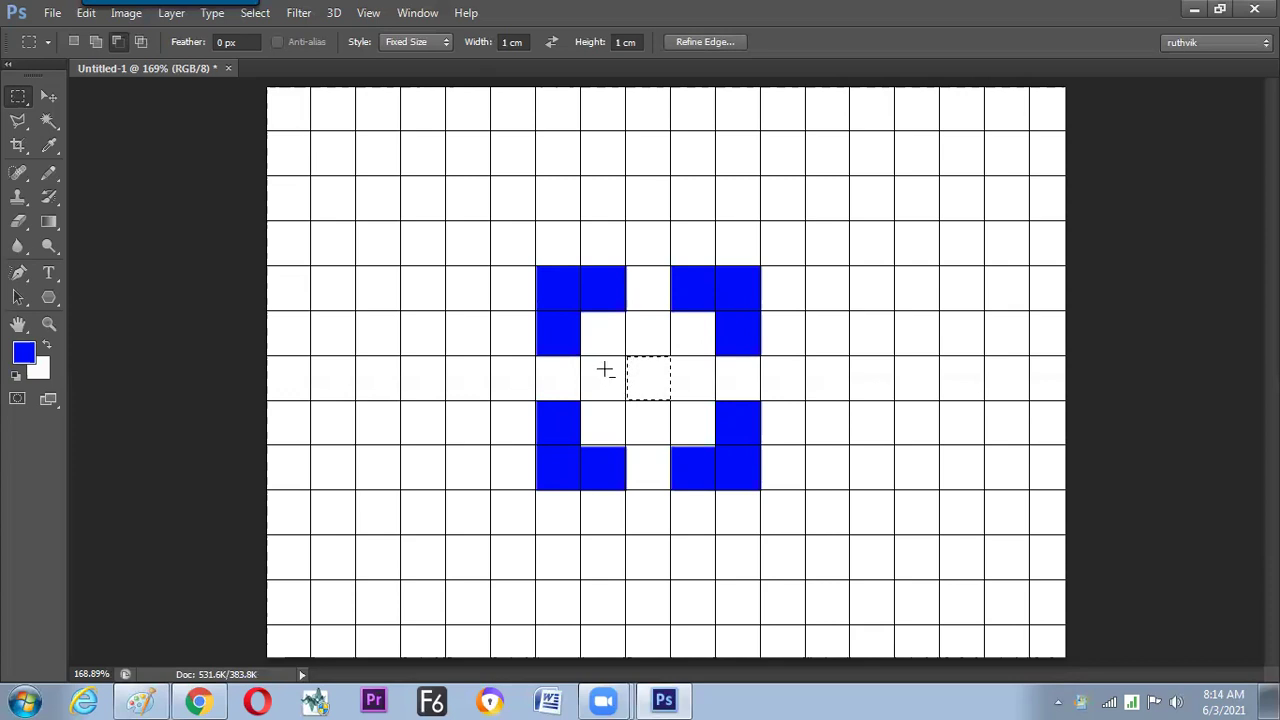
- Set the foreground colour to red, fill the selected 1 × 1 cm grid cell at the pattern's centre and deselect
left_click(631, 383)
left_click(74, 42)
left_click_drag(621, 351, 632, 402)
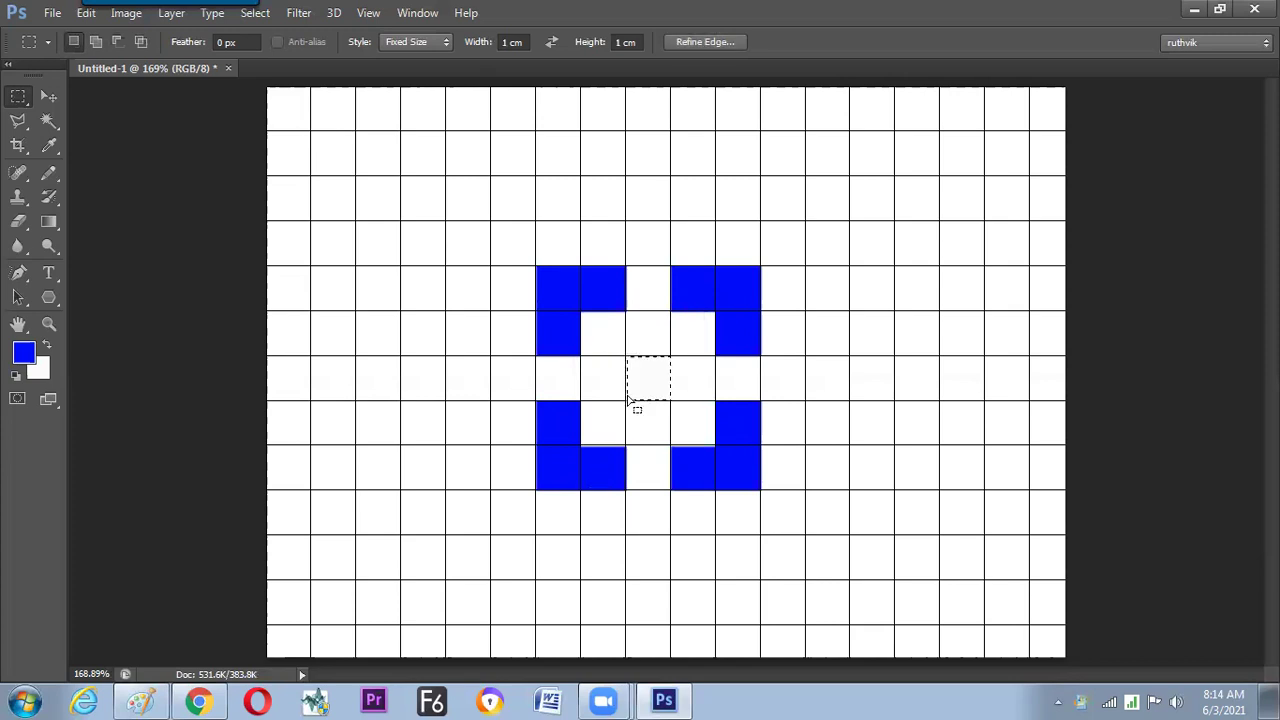
left_click(28, 355)
left_click(791, 214)
left_click_drag(766, 218, 775, 205)
left_click(960, 199)
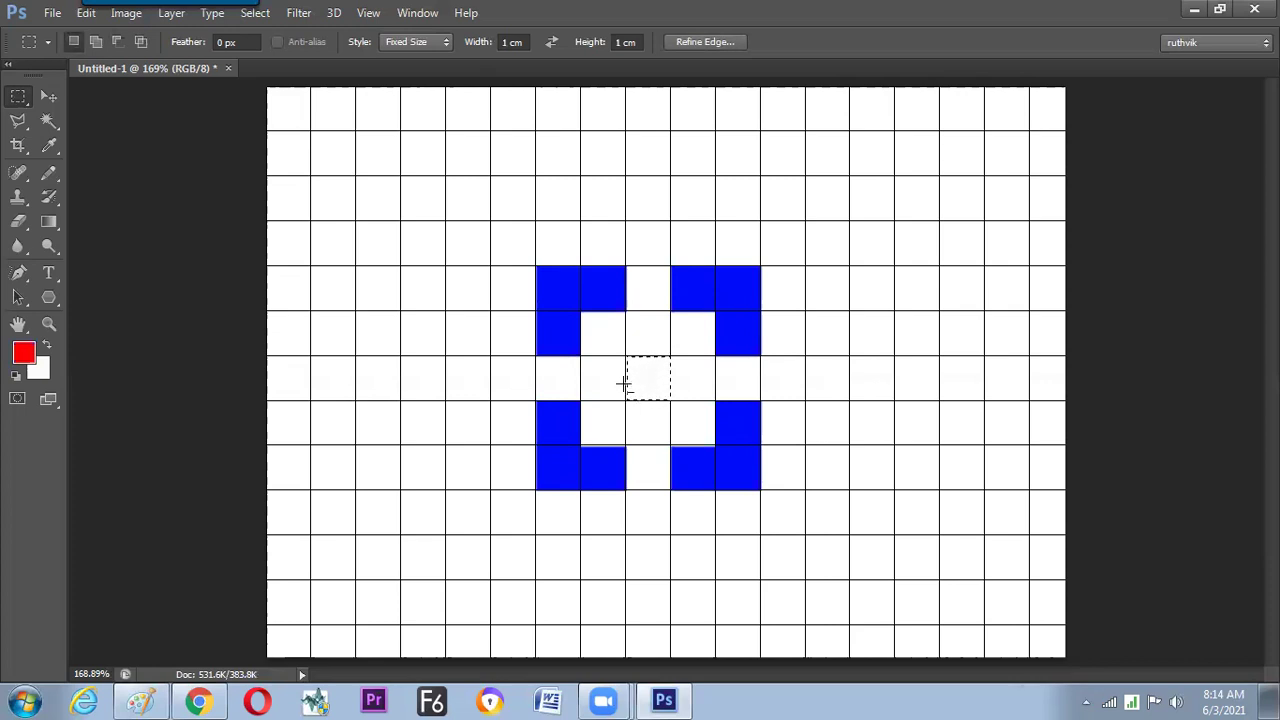
key("alt+BackSpace")
key("ctrl+d")
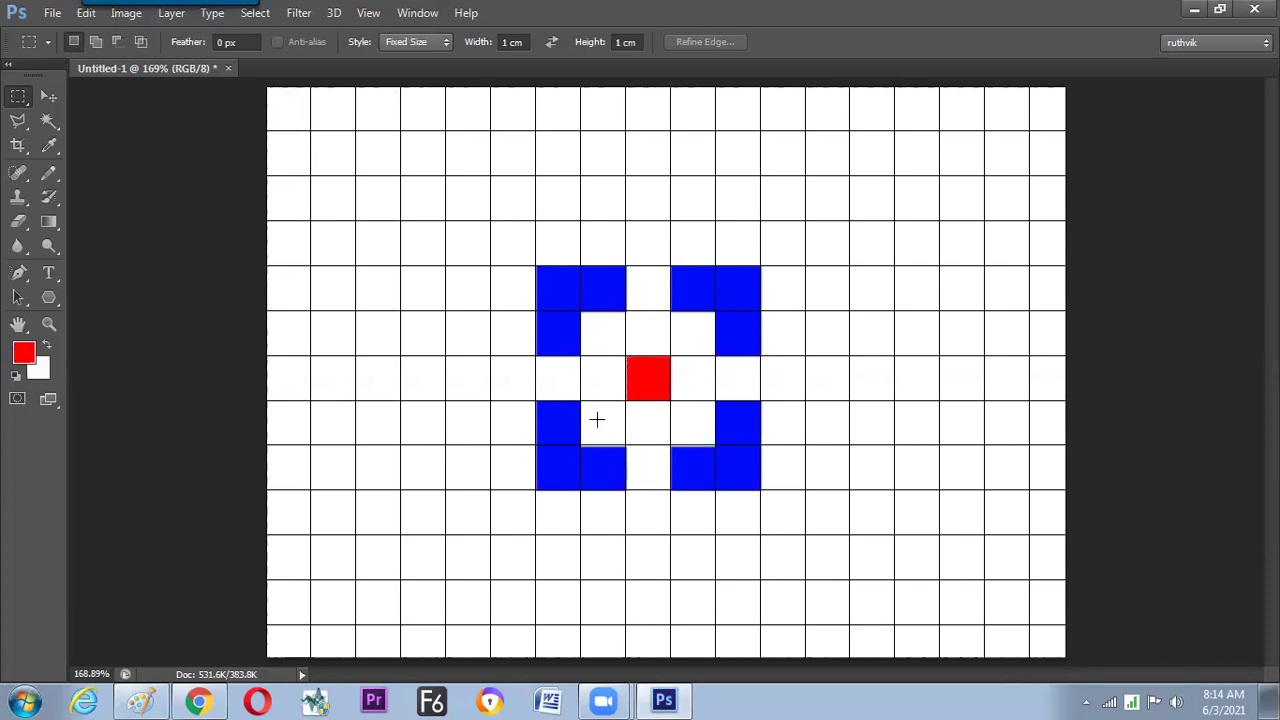
- Open the Windows on-screen keyboard through an osk search and hide the grid over the canvas
key("super")
type("osk")
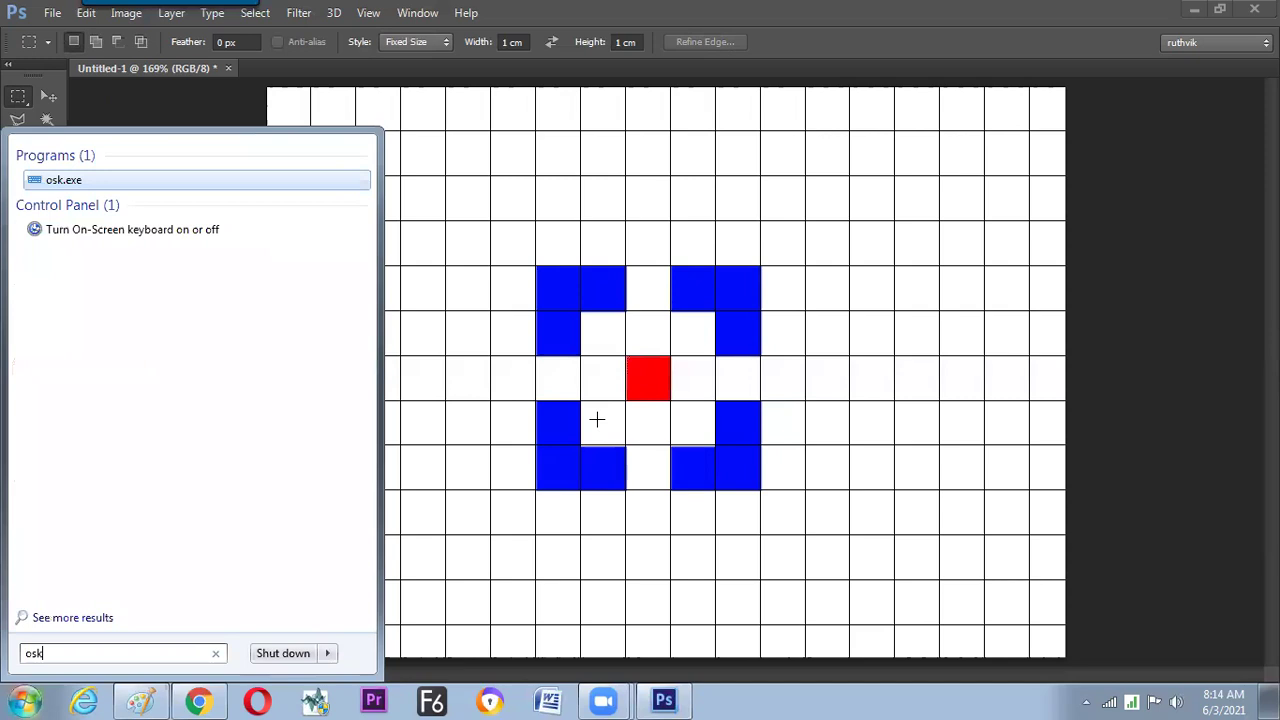
key("Return")
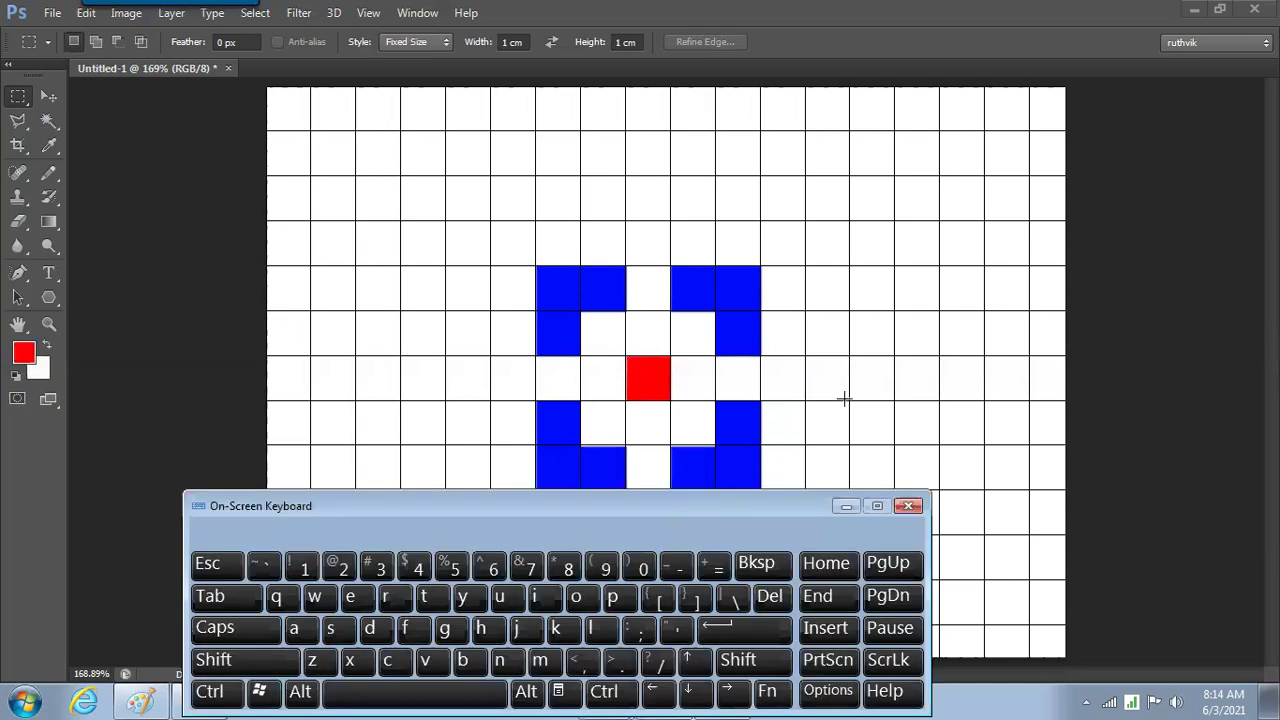
left_click(614, 694)
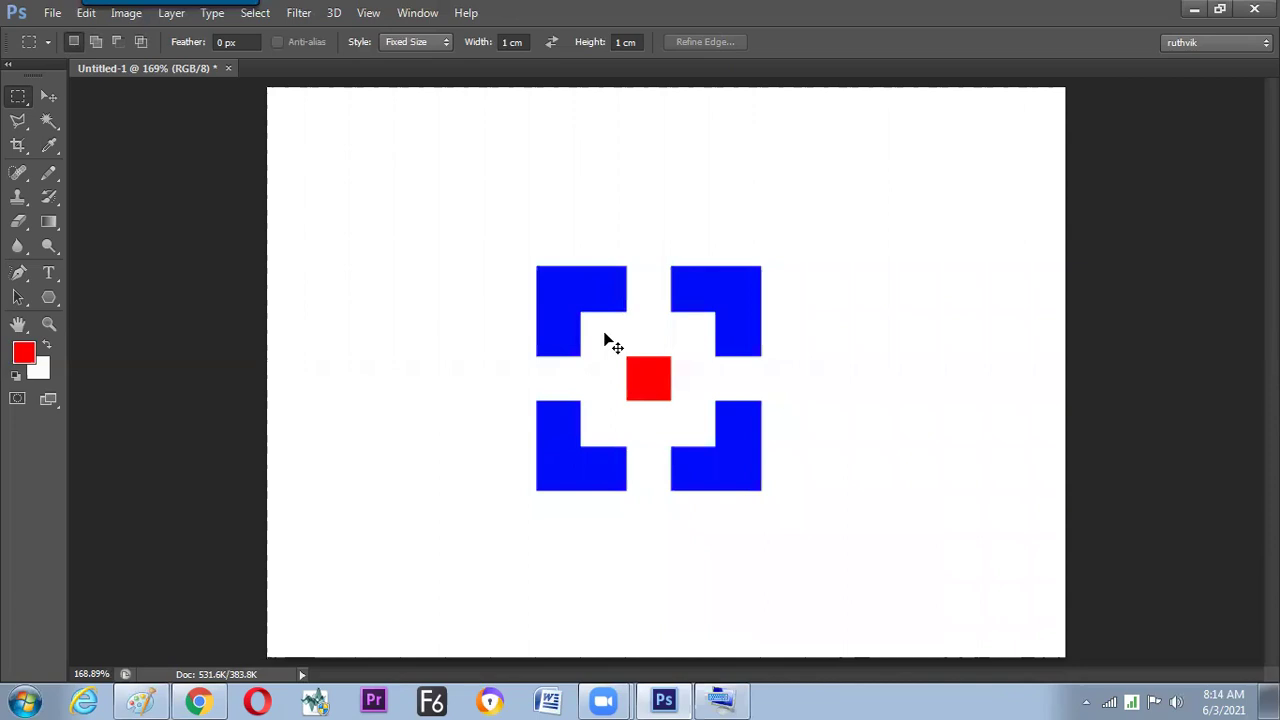
- Set the marquee style to Normal and select the whole blue and red logo with a narrow white margin around it
key("ctrl+plus")
key("ctrl+plus")
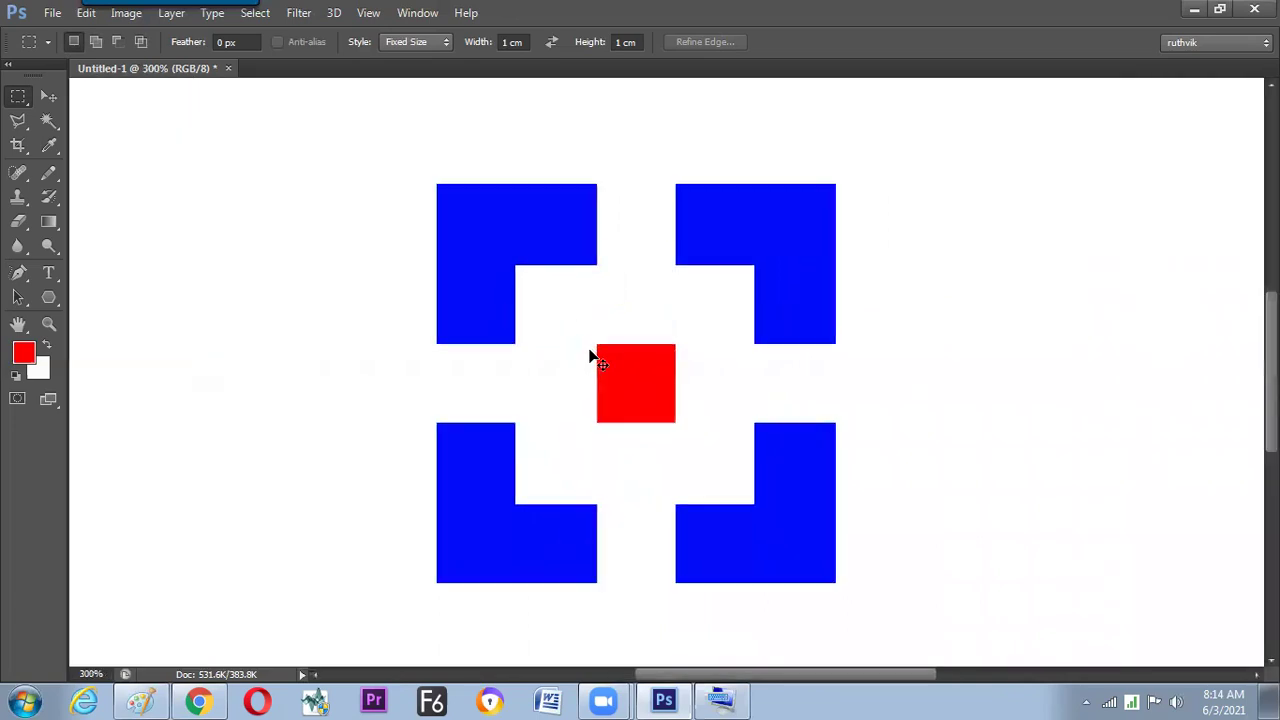
key("ctrl+minus")
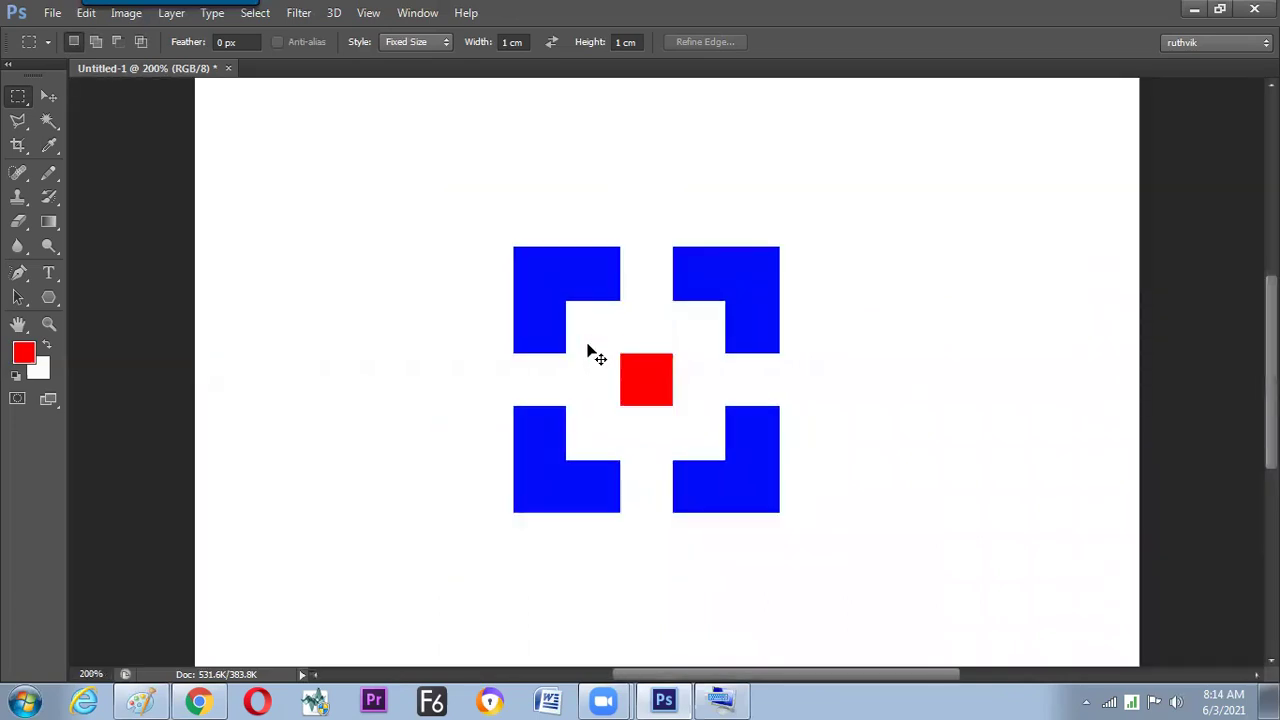
key("ctrl+minus")
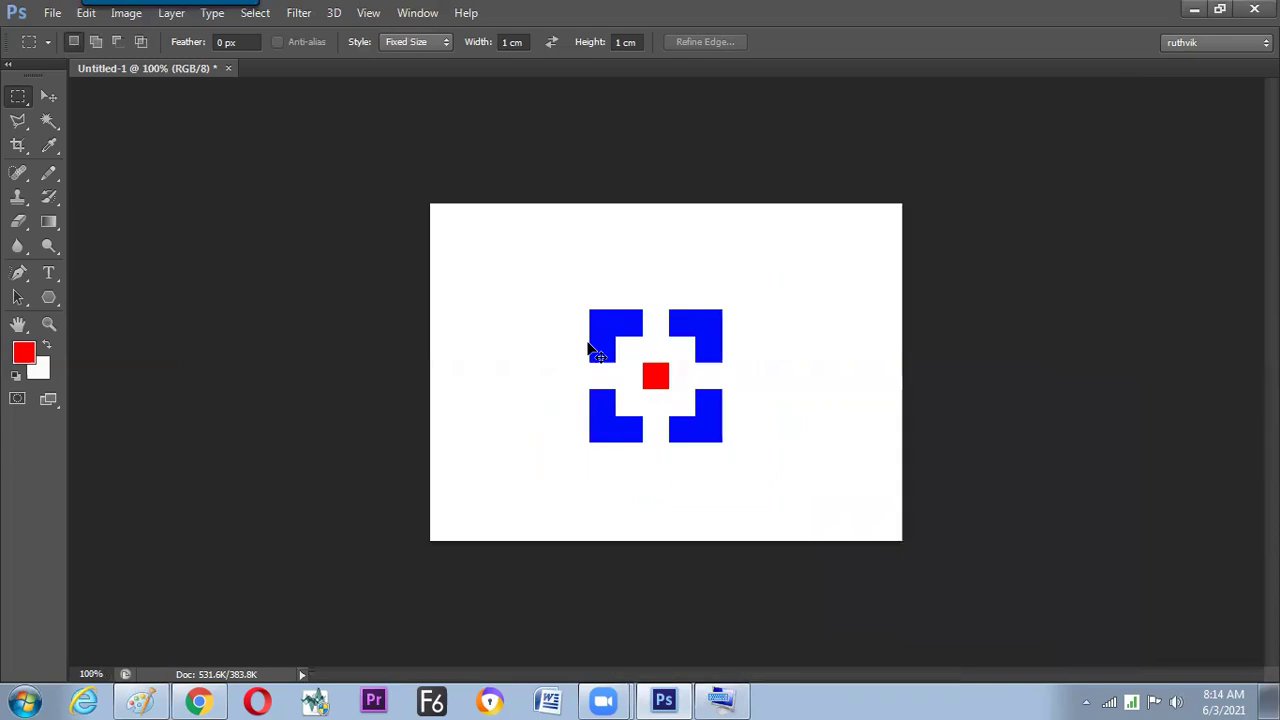
key("ctrl+plus")
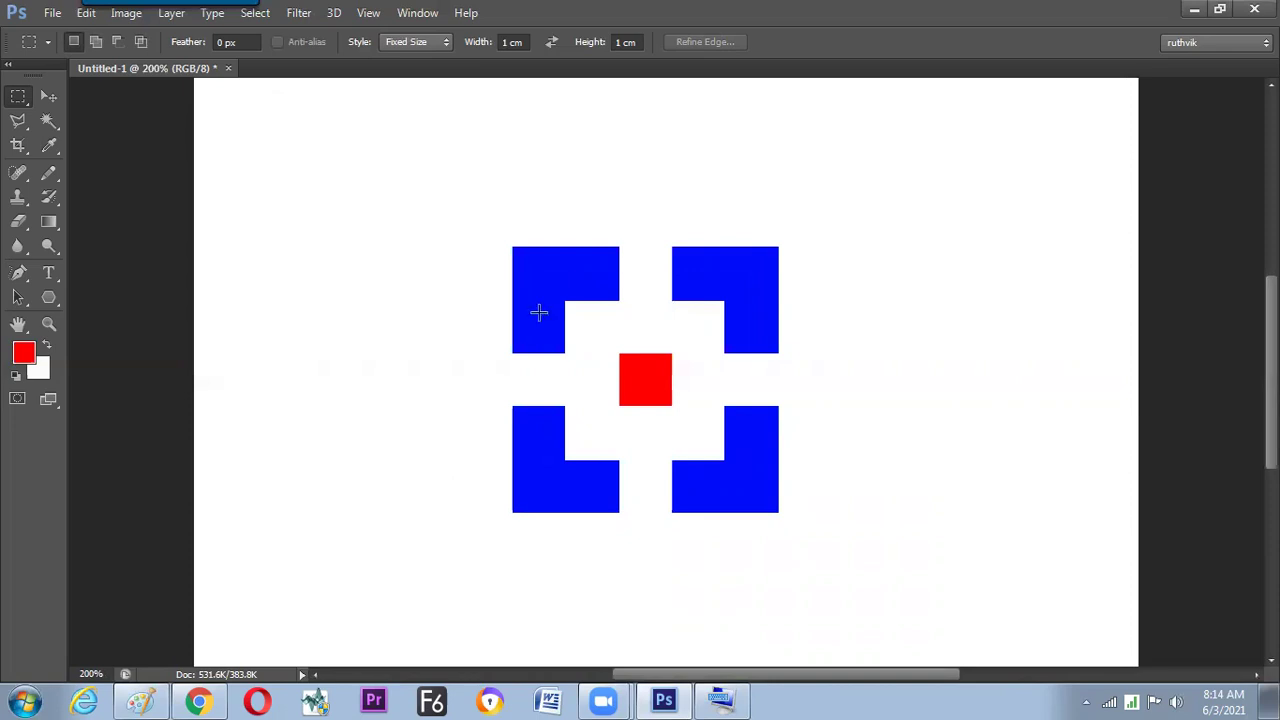
left_click(663, 474)
key("ctrl+d")
left_click(422, 41)
left_click(419, 62)
left_click_drag(498, 233, 790, 527)
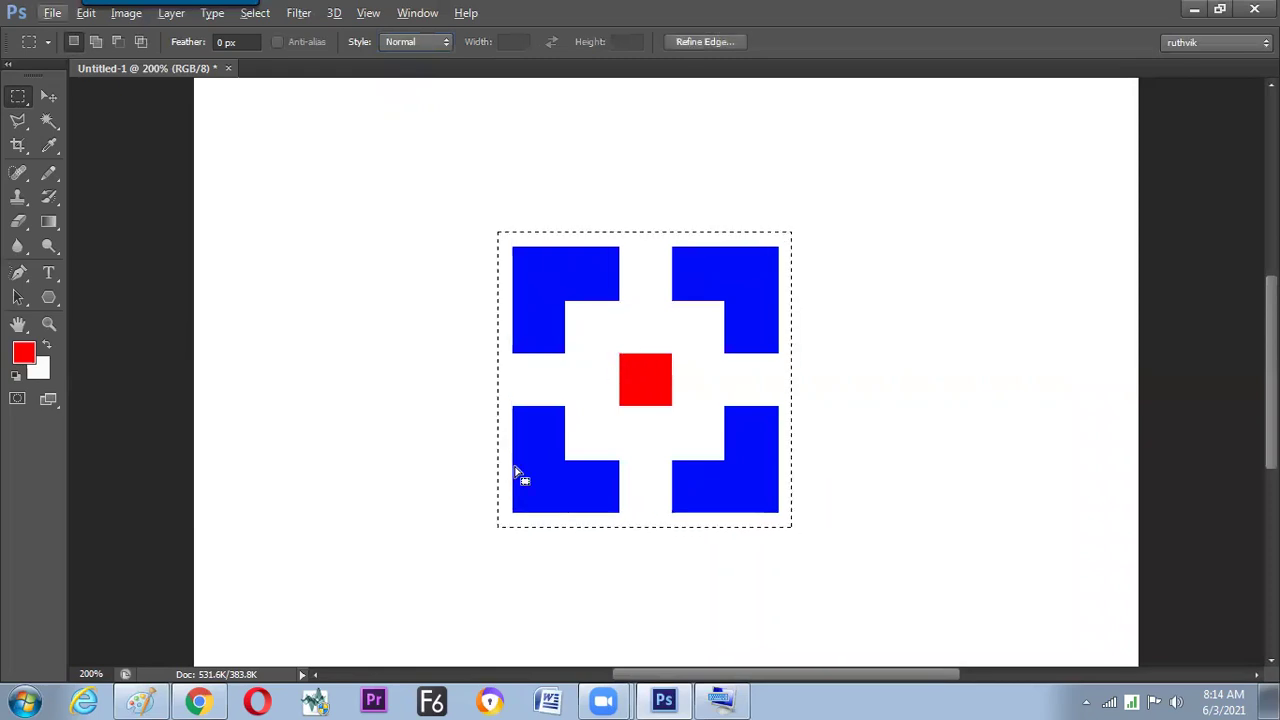
- Copy the selected logo into the Paint notes and place it to the right of the website sketch
left_click(143, 700)
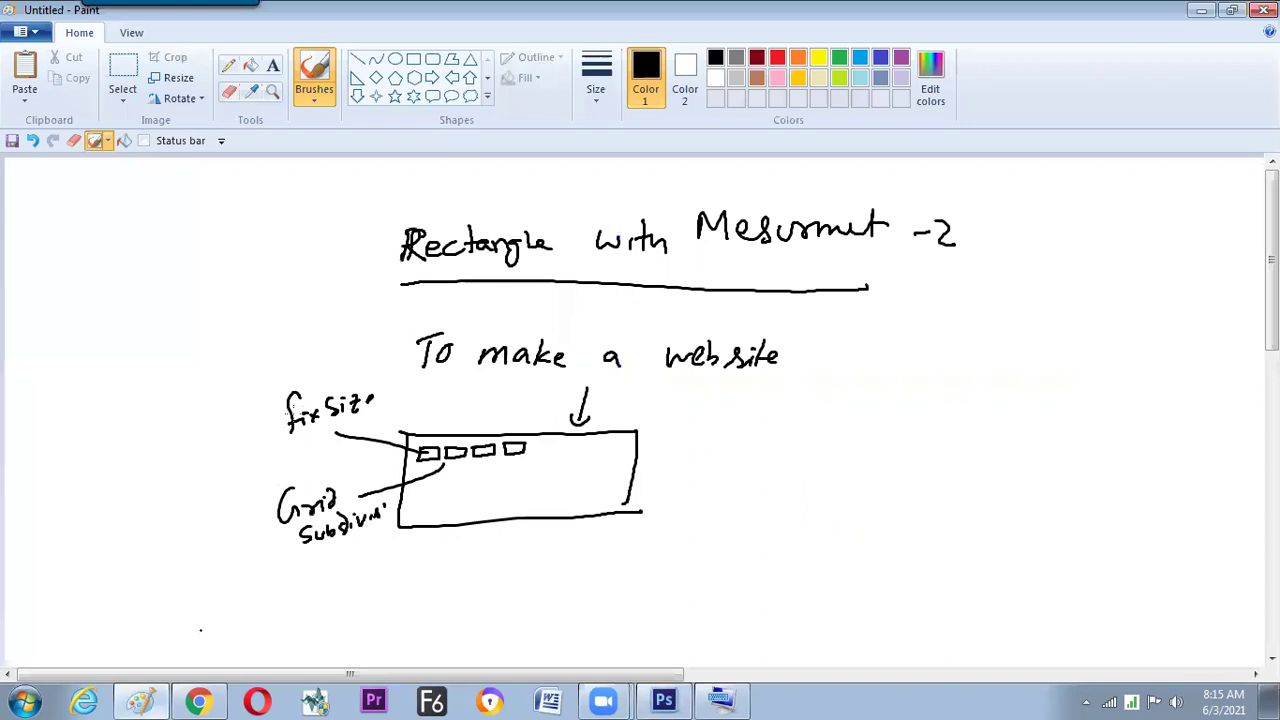
key("ctrl+v")
mouse_move(105, 235)
left_mouse_down()
mouse_move(537, 420)
mouse_move(849, 487)
left_mouse_up()
left_click_drag(959, 464, 966, 465)
- Brush two diagonal lines beneath the end of the Paint heading and handwrite "STYLE" above the pasted logo
left_click(328, 84)
left_click_drag(923, 343, 894, 265)
left_click_drag(820, 350, 874, 290)
mouse_move(1000, 317)
left_mouse_down()
mouse_move(983, 339)
mouse_move(1031, 311)
left_mouse_up()
mouse_move(1020, 312)
left_mouse_down()
mouse_move(1018, 334)
mouse_move(1042, 333)
left_mouse_up()
left_click_drag(1060, 310, 1072, 330)
left_click_drag(1094, 310, 1094, 328)
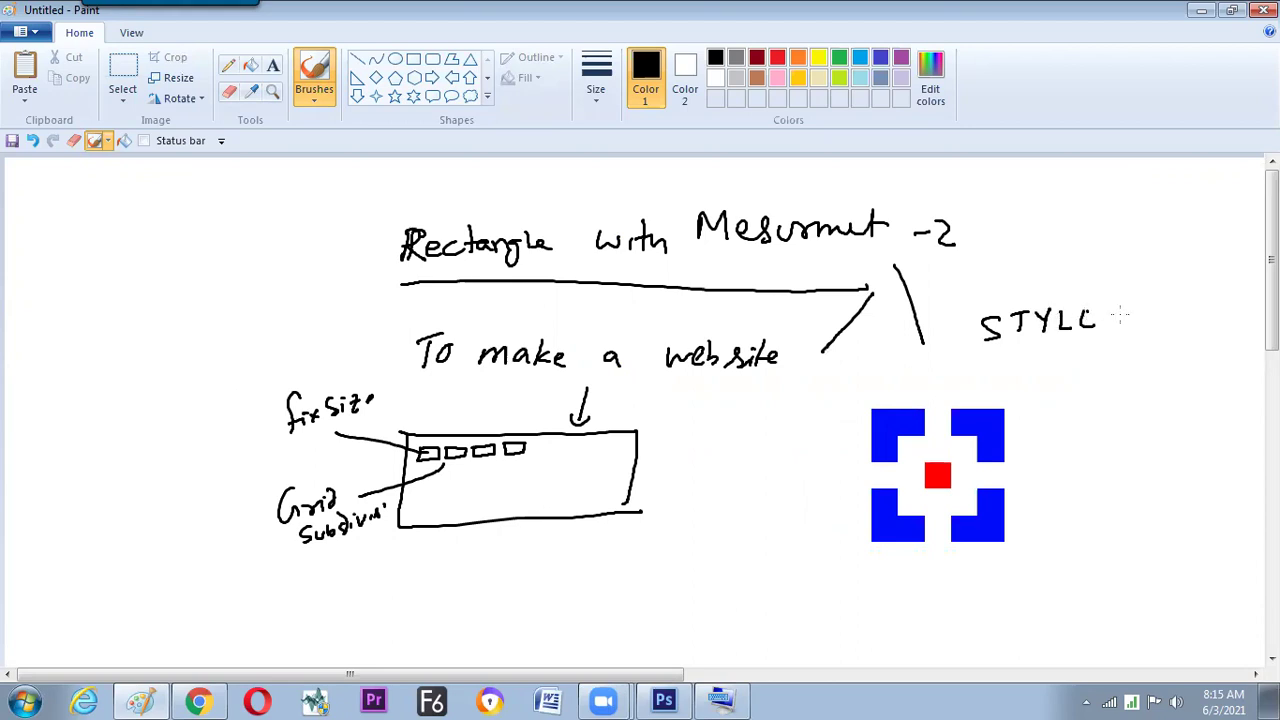
- Handwrite "Fix Size" below the STYLE note and "Normal" with a tick mark above it
left_click_drag(1087, 357, 1101, 356)
mouse_move(1108, 361)
left_mouse_down()
mouse_move(1108, 377)
mouse_move(1130, 380)
left_mouse_up()
left_click_drag(1130, 364, 1118, 380)
mouse_move(1158, 361)
left_mouse_down()
mouse_move(1196, 374)
mouse_move(1166, 383)
left_mouse_up()
left_click_drag(1177, 364, 1192, 383)
left_click_drag(1196, 373, 1208, 379)
left_click_drag(1091, 252, 1125, 232)
mouse_move(1134, 242)
left_mouse_down()
mouse_move(1185, 229)
mouse_move(1141, 207)
mouse_move(1186, 198)
left_mouse_up()
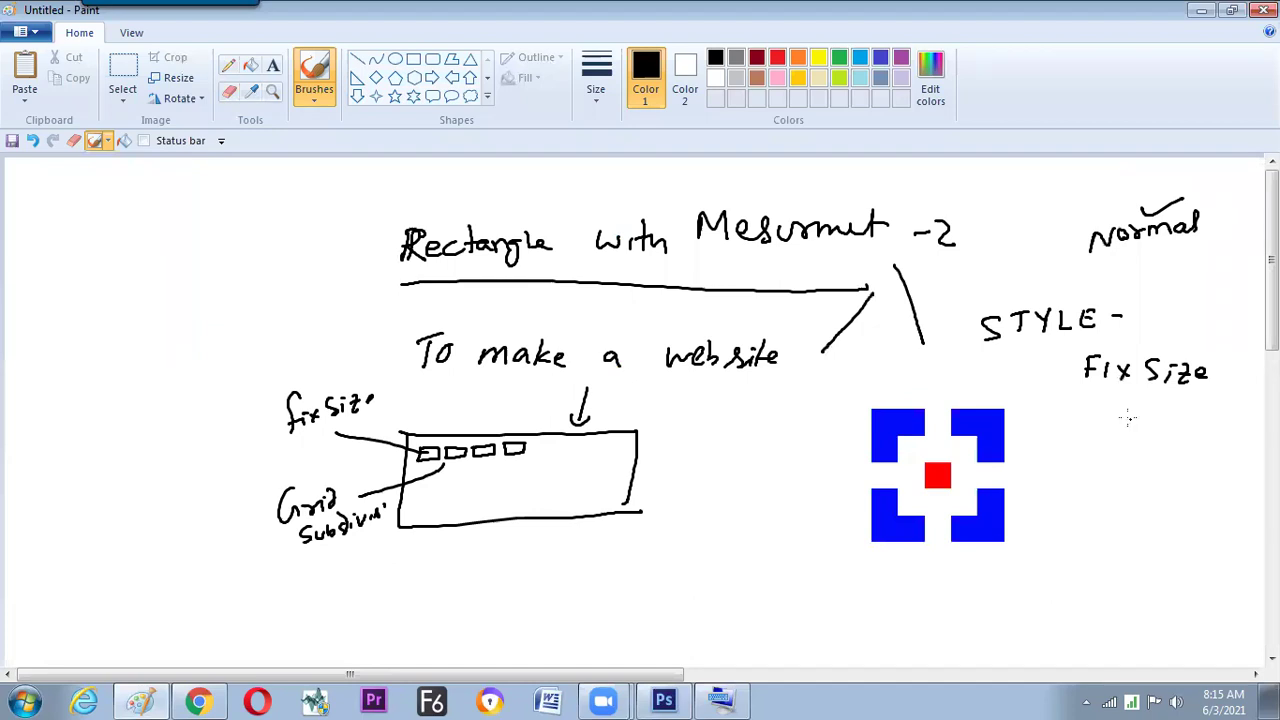
- Switch back to Photoshop, deselect the logo, set the marquee style to Fixed Size and test a 1 × 1 cm selection beside it
key("alt+Tab")
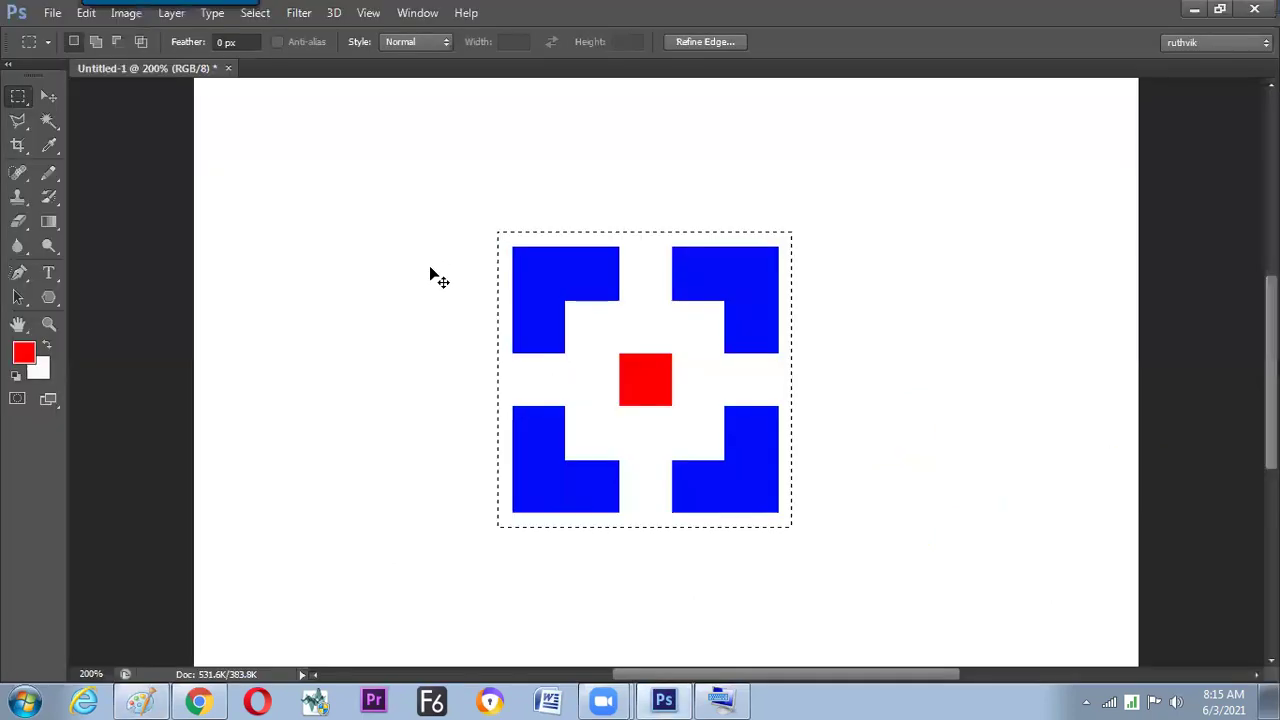
left_click(432, 267)
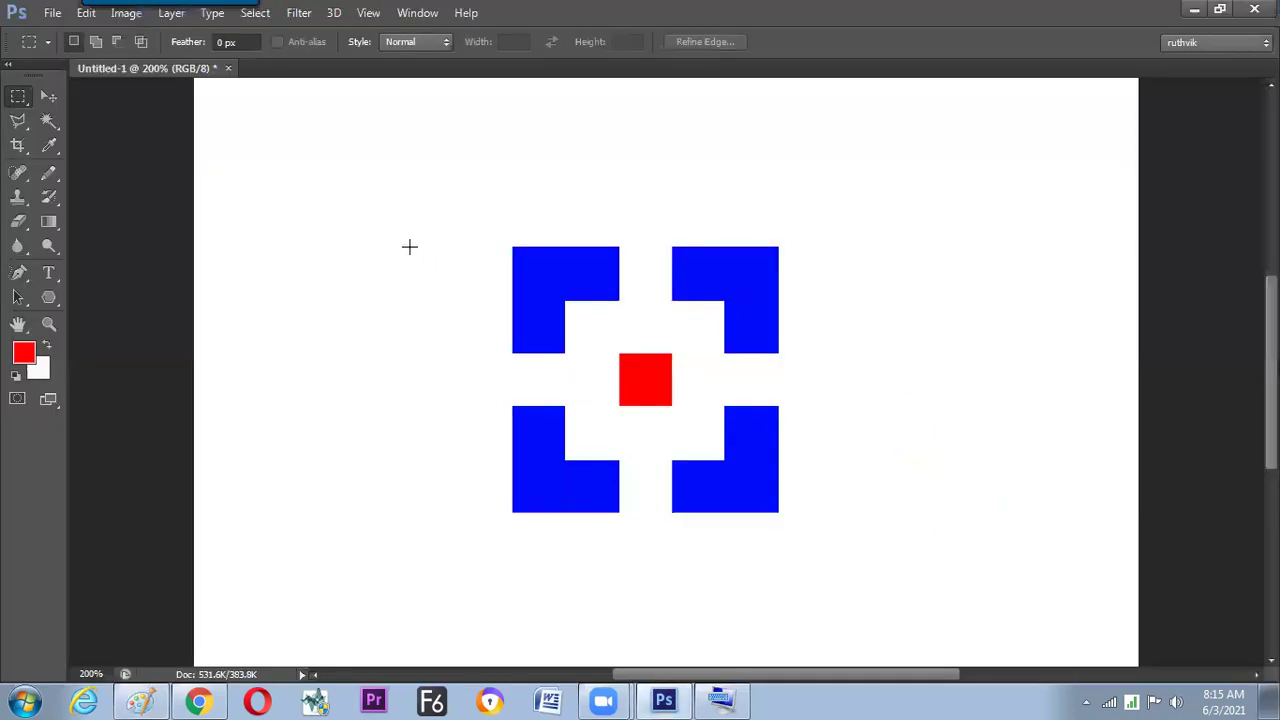
left_click(420, 43)
left_click(410, 92)
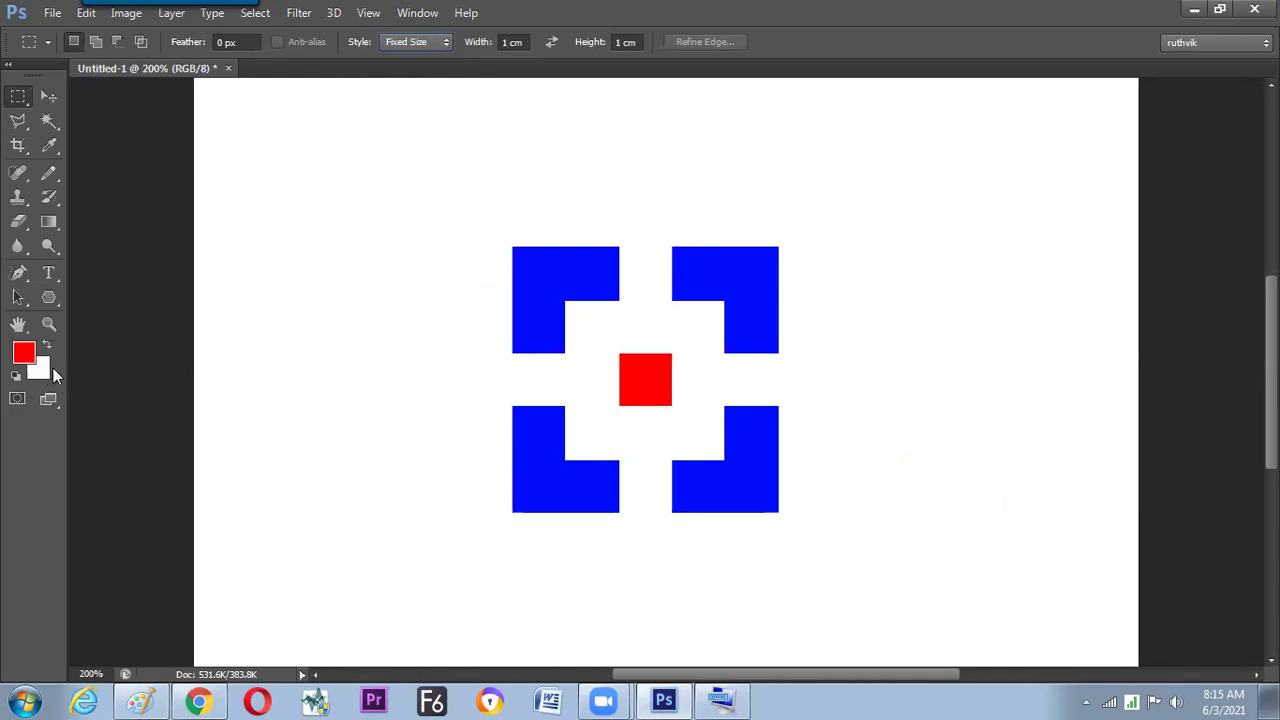
left_click(355, 297)
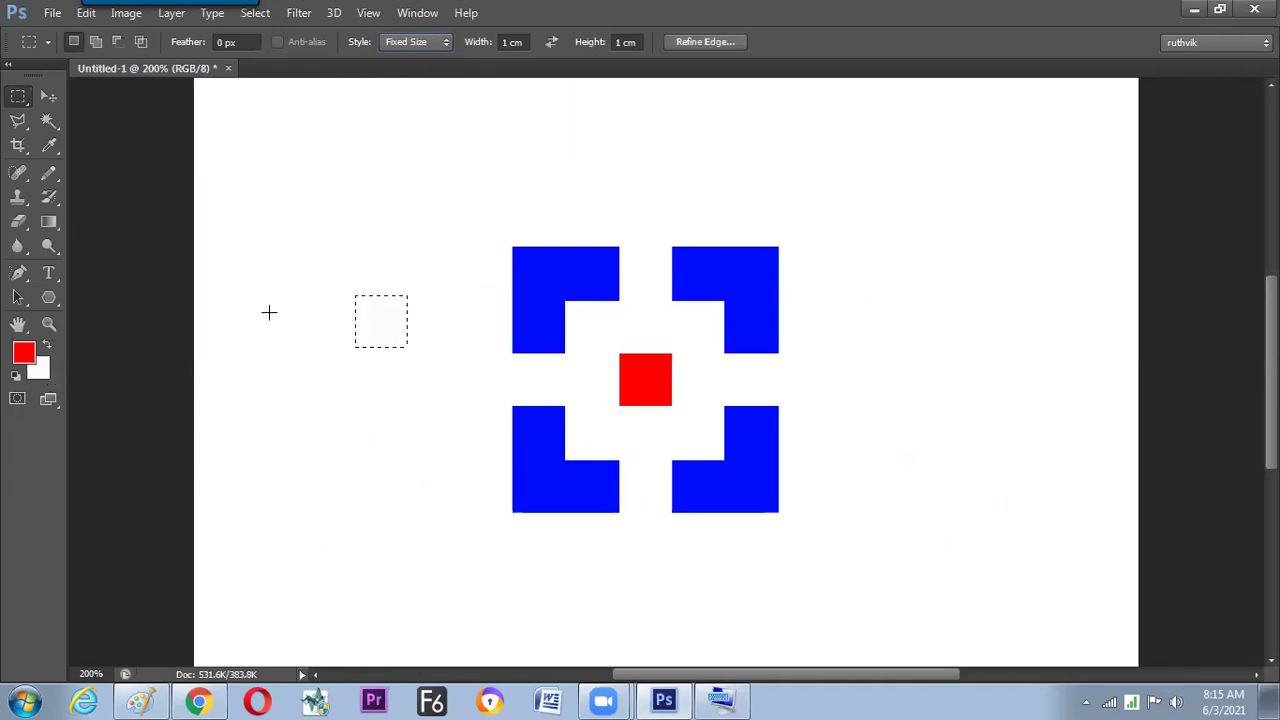
key("ctrl+d")
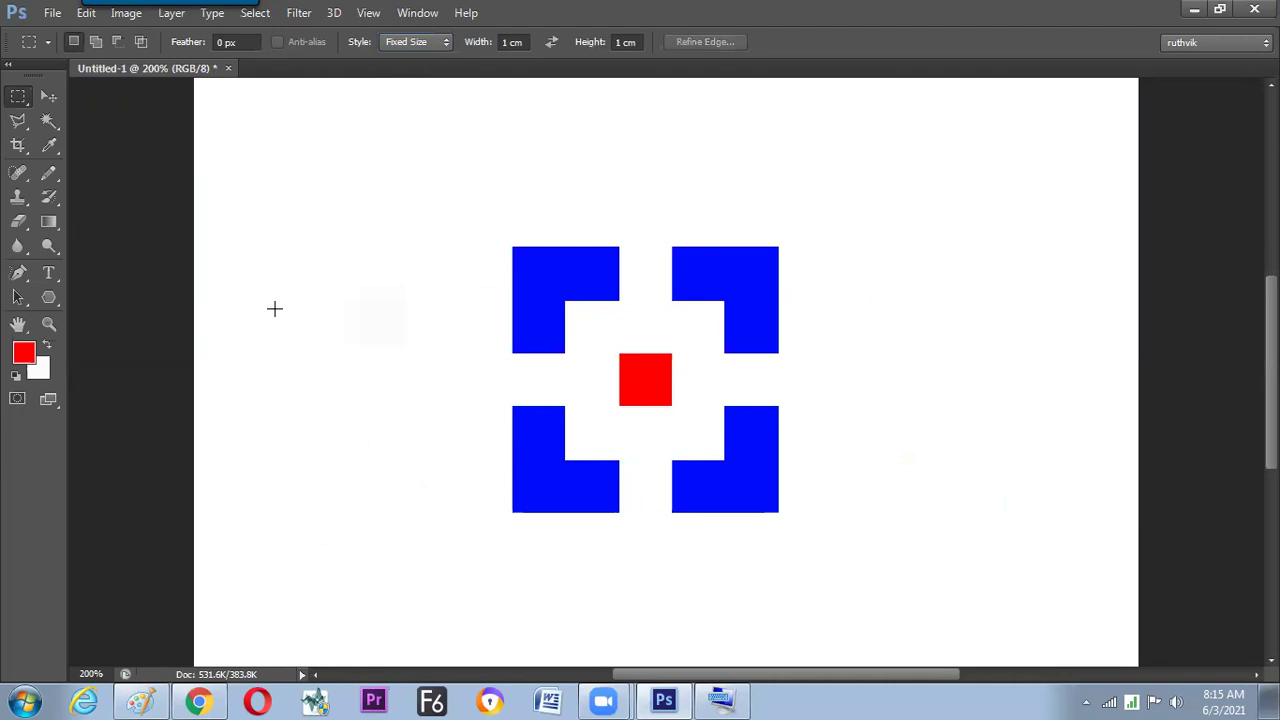
- Clear the logo from the canvas, then select a 1 × 1 cm square and fill it with red
key("Delete")
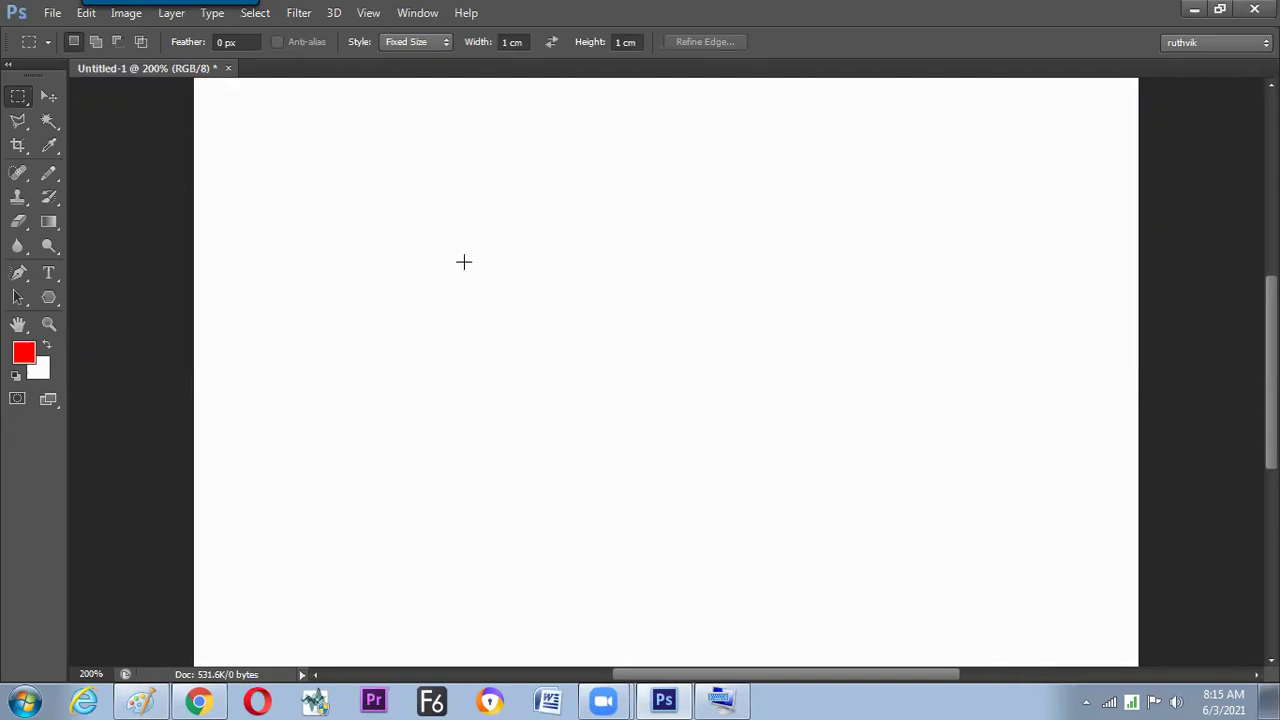
left_click_drag(435, 233, 429, 290)
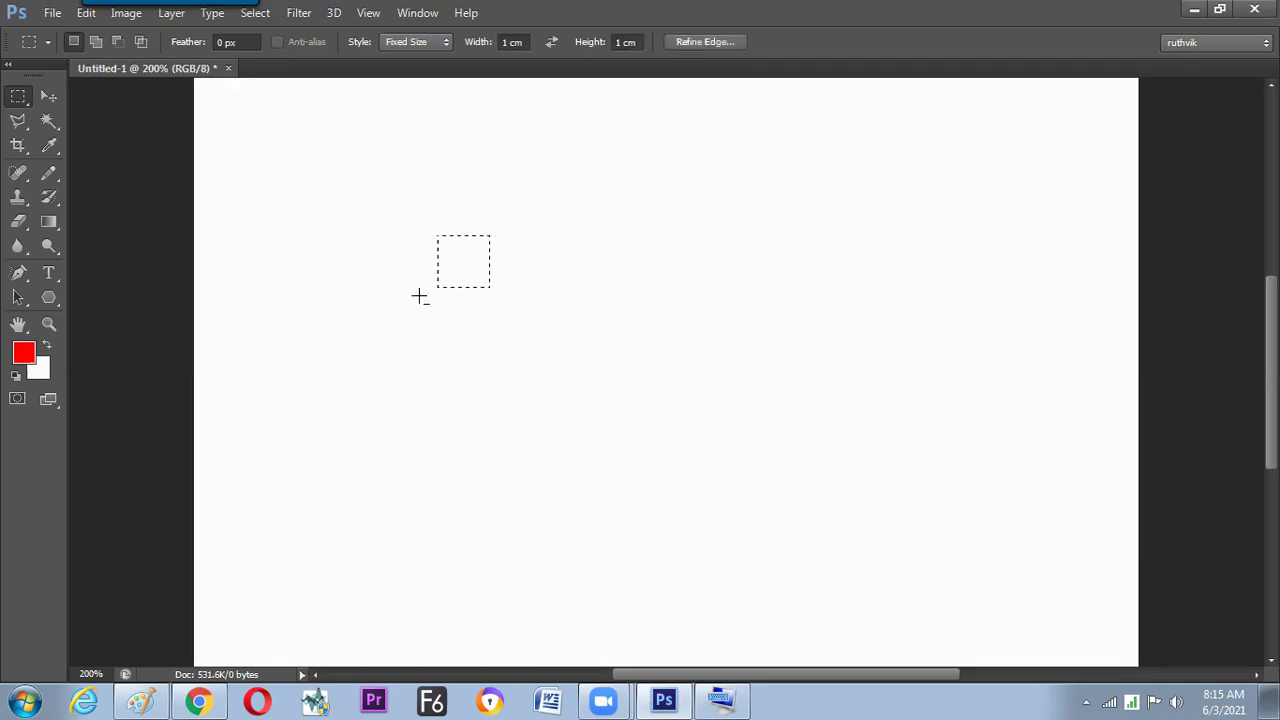
key("alt+BackSpace")
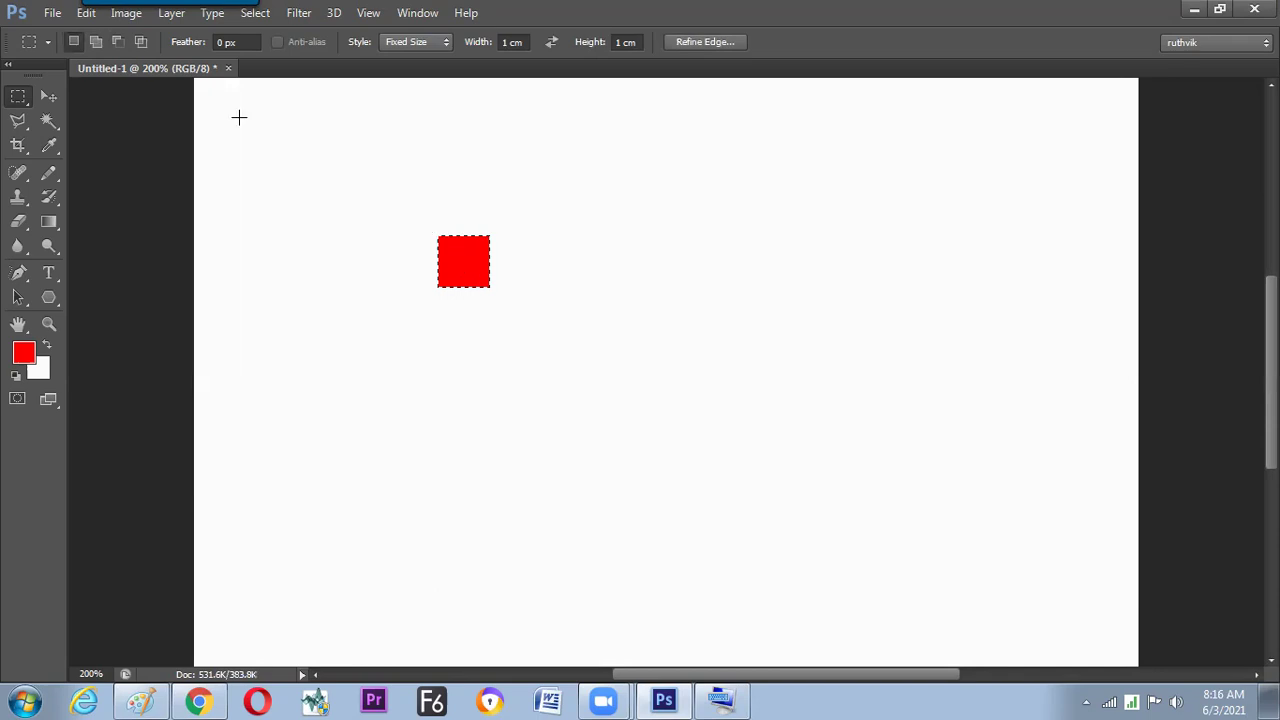
- Subtract an offset 1 × 1 cm square from the selection, fill the remaining L-shaped strip with blue 0048ff and deselect
left_click(116, 41)
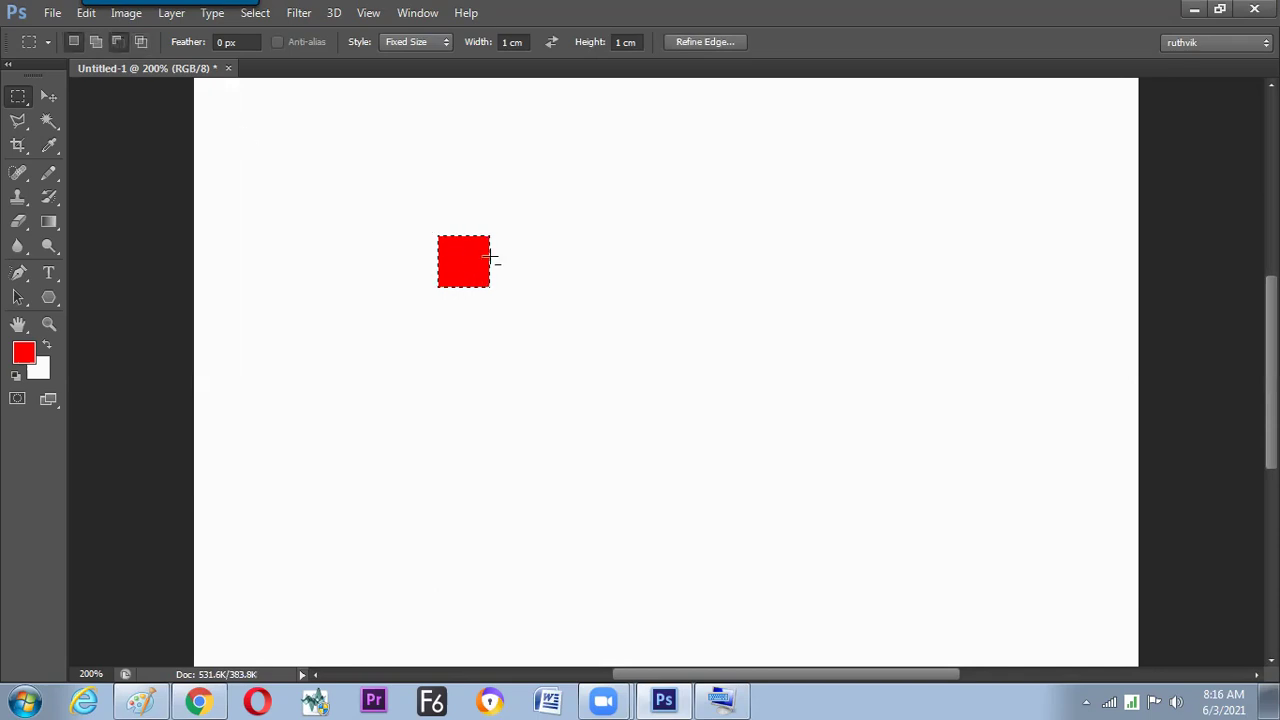
left_click(451, 253)
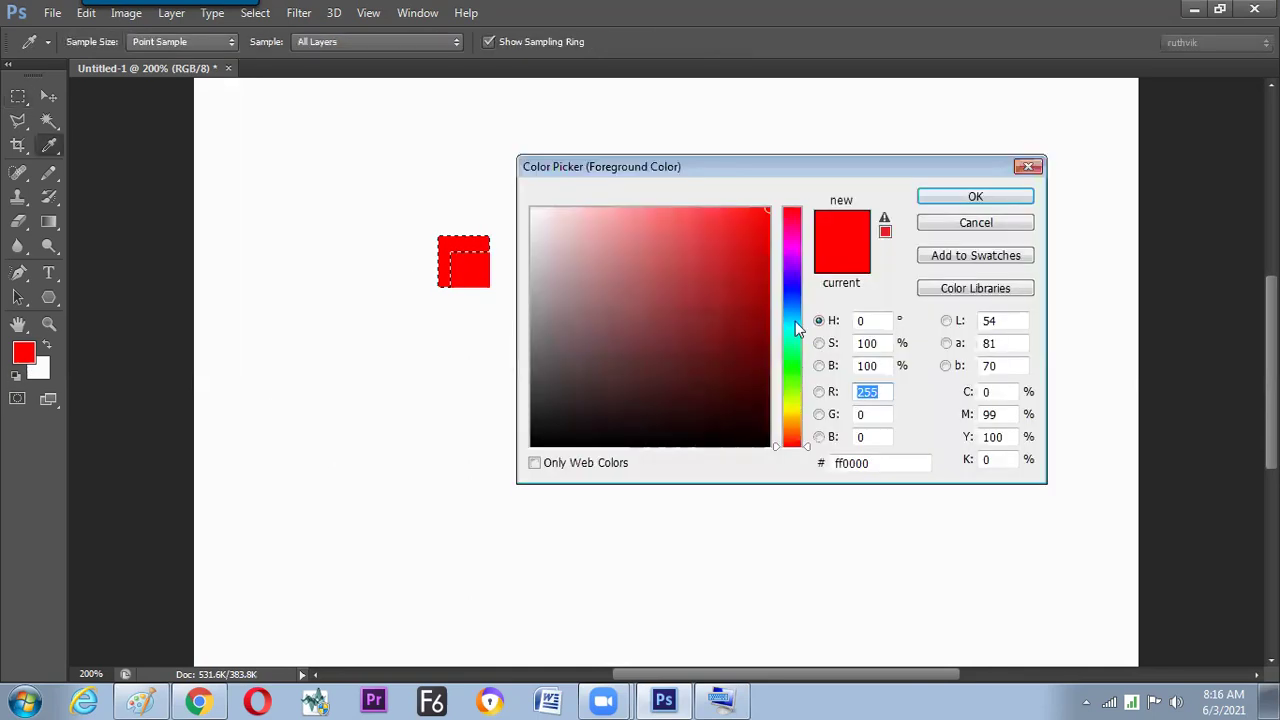
left_click(791, 298)
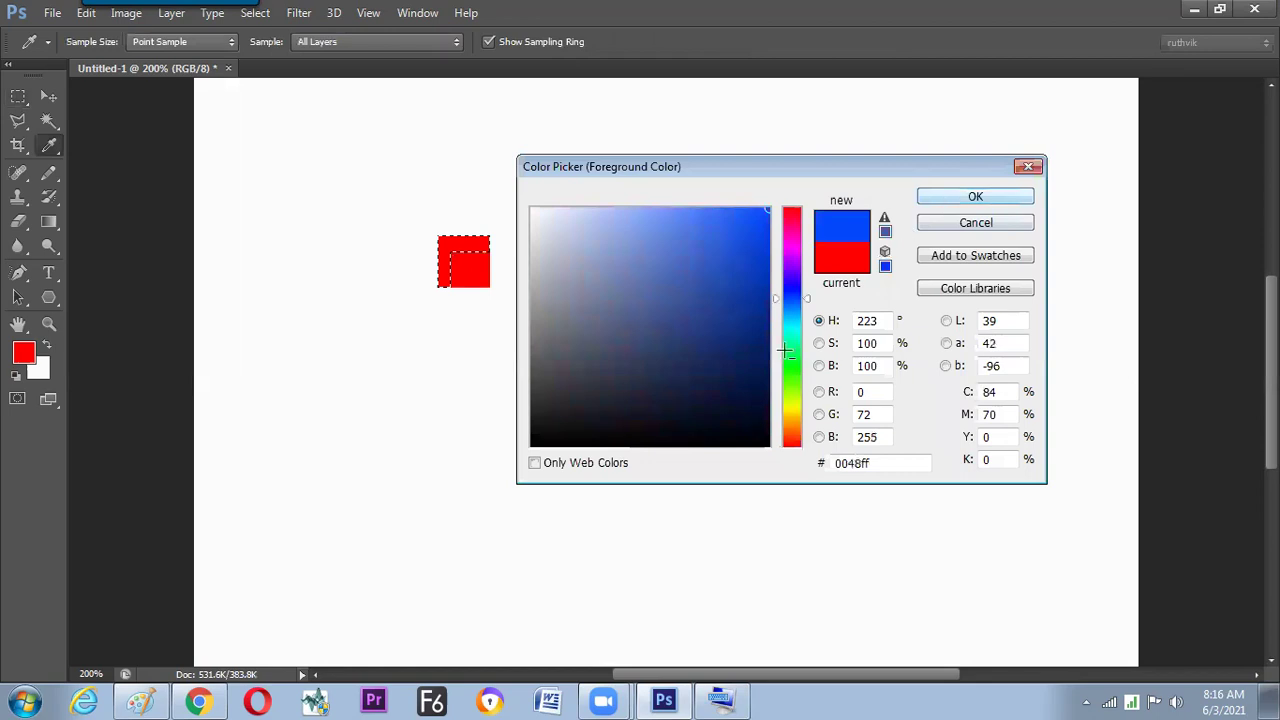
key("Return")
key("alt+BackSpace")
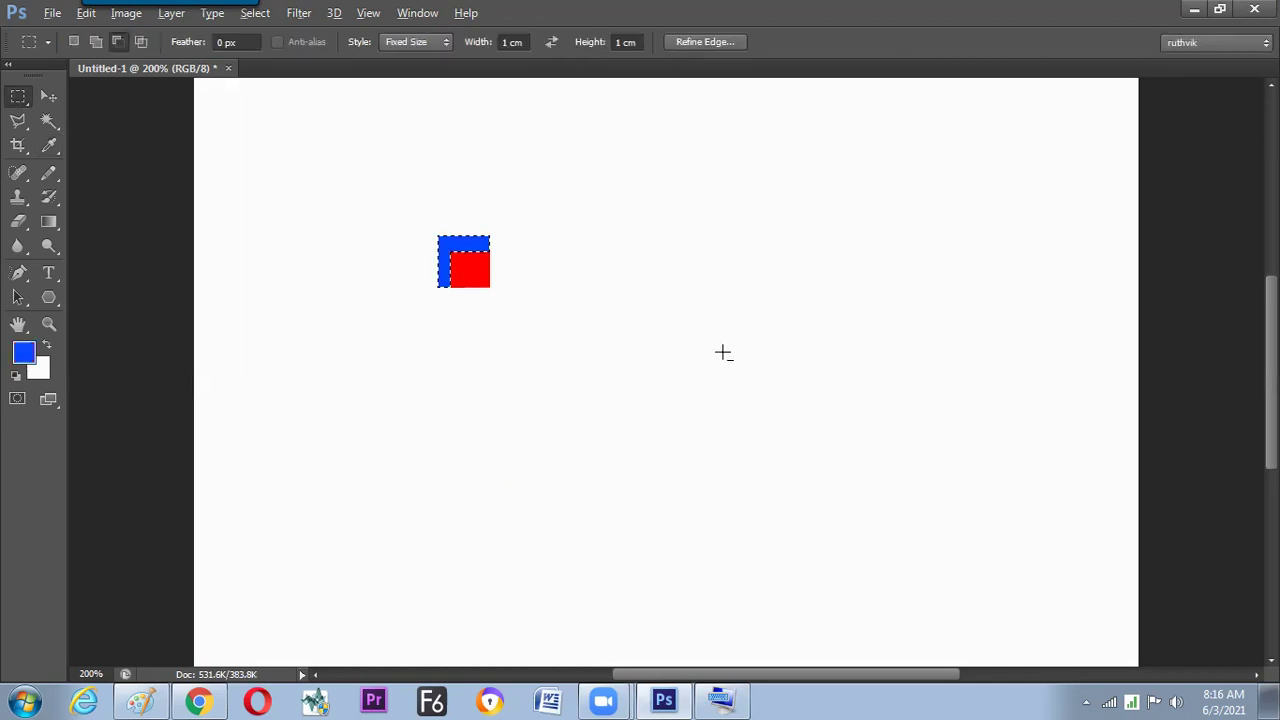
key("ctrl+d")
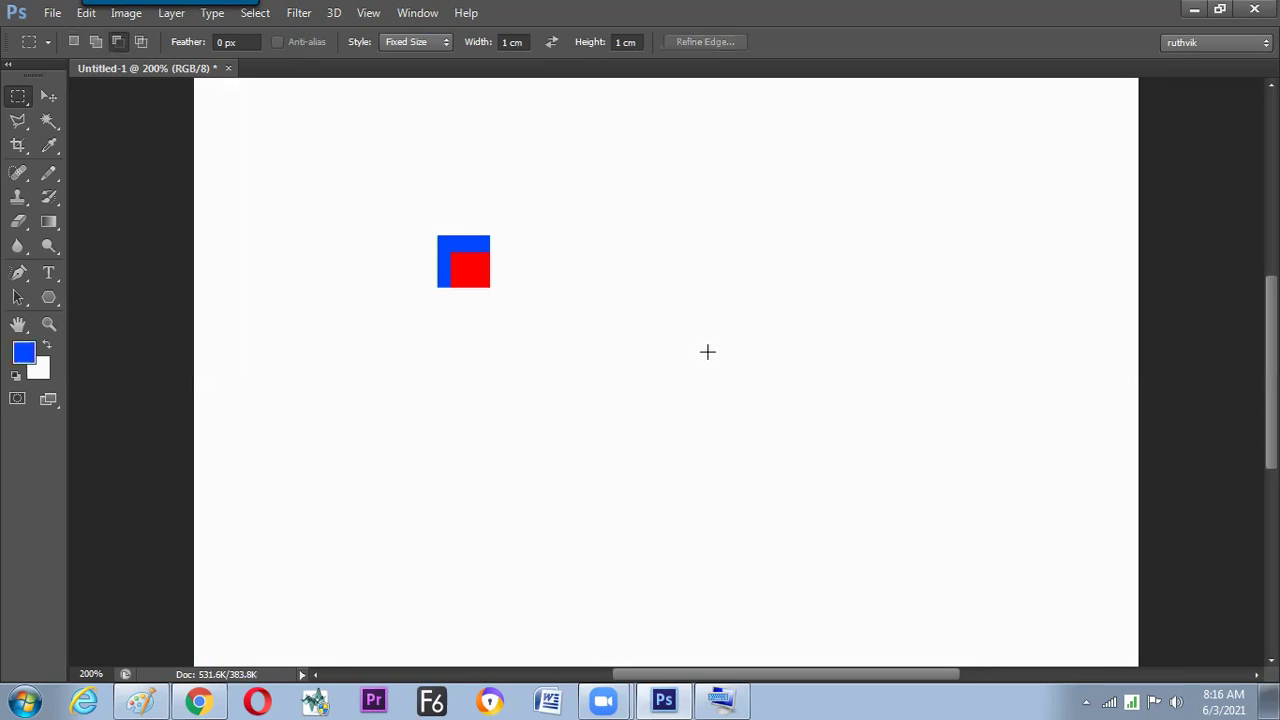
- Select the red and blue square with the 1 × 1 cm marquee, define it as a pattern under the default name and deselect
left_click(437, 236)
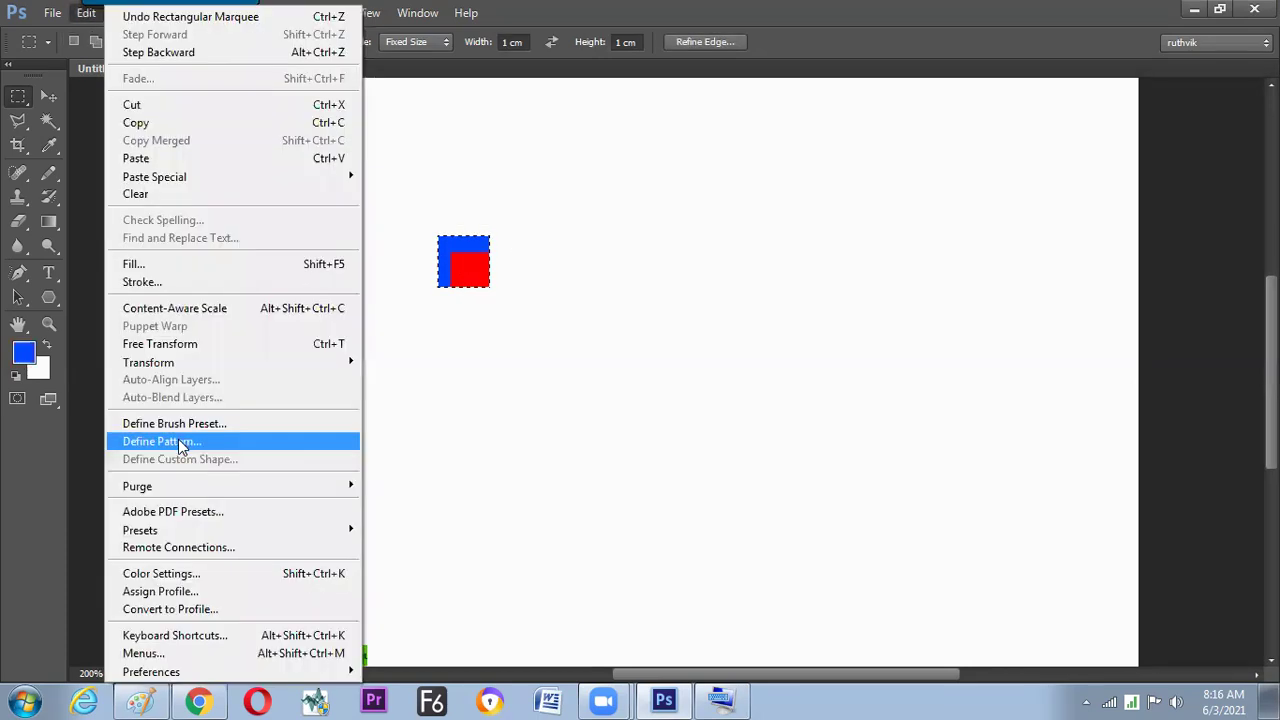
left_click(178, 441)
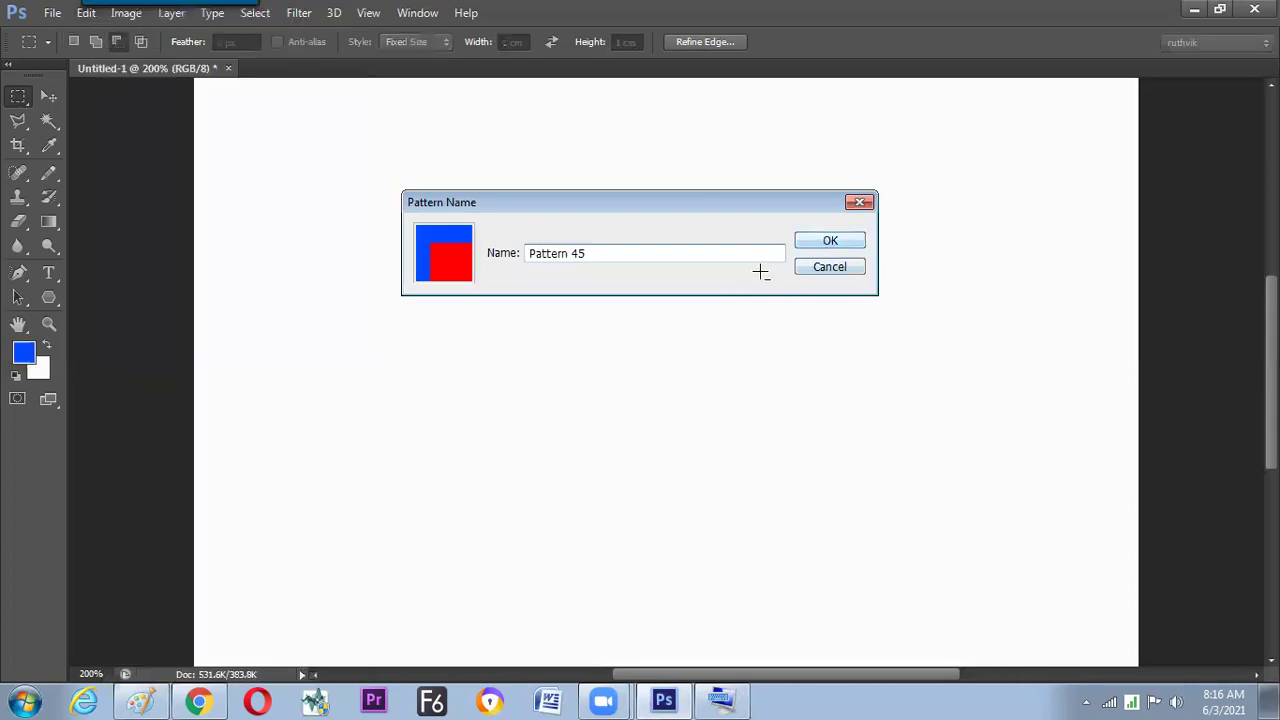
key("Return")
key("ctrl+d")
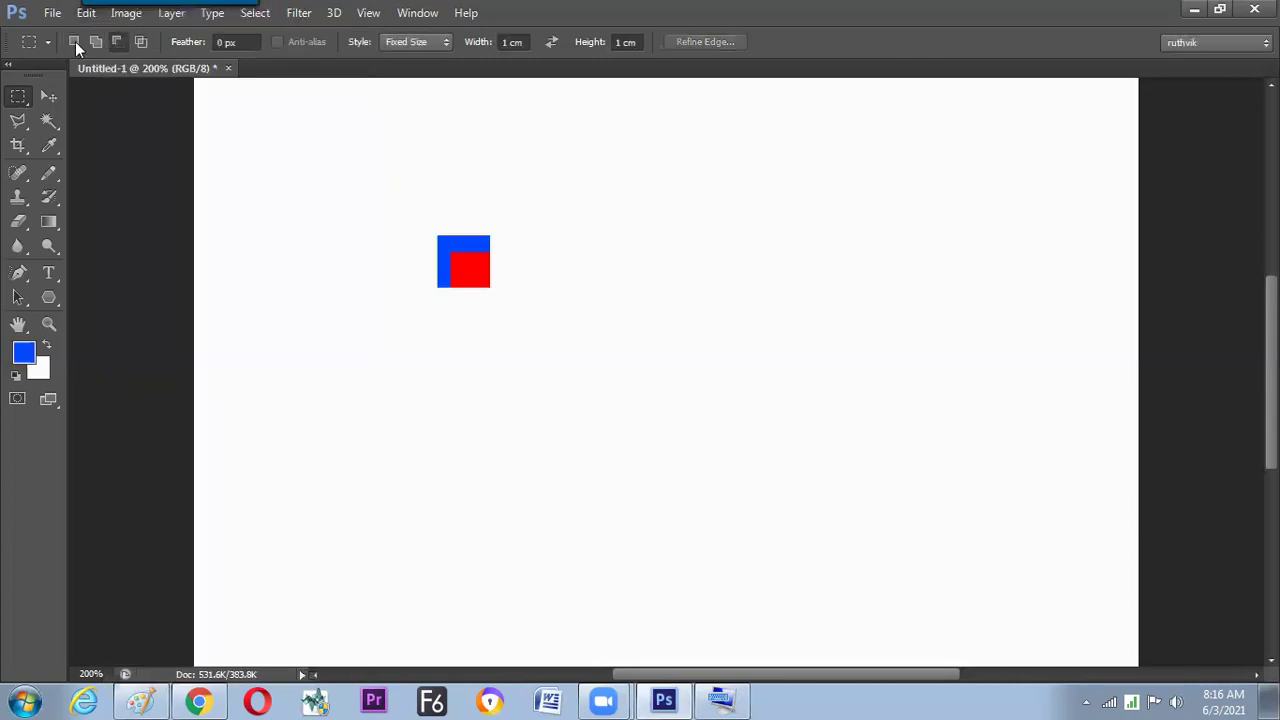
- Try to fill the whole canvas with a custom pattern, then undo the fill
key("alt+e")
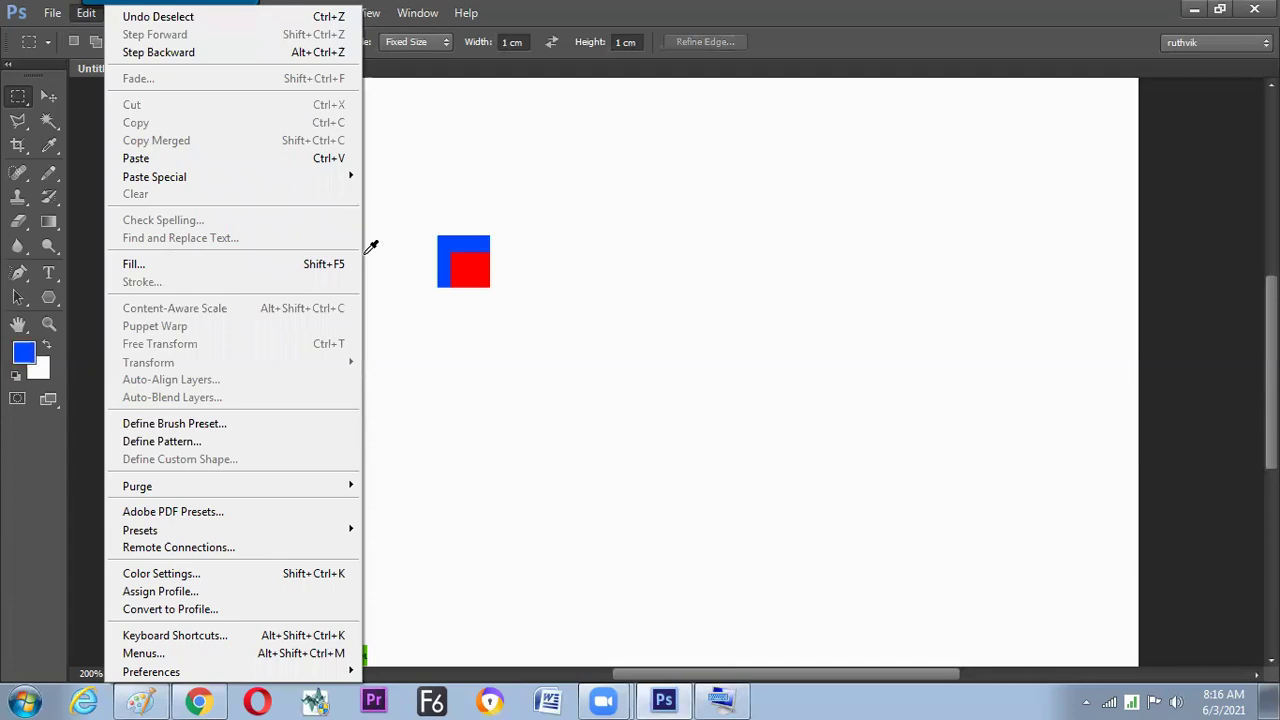
key("l")
left_click(962, 197)
left_click(947, 290)
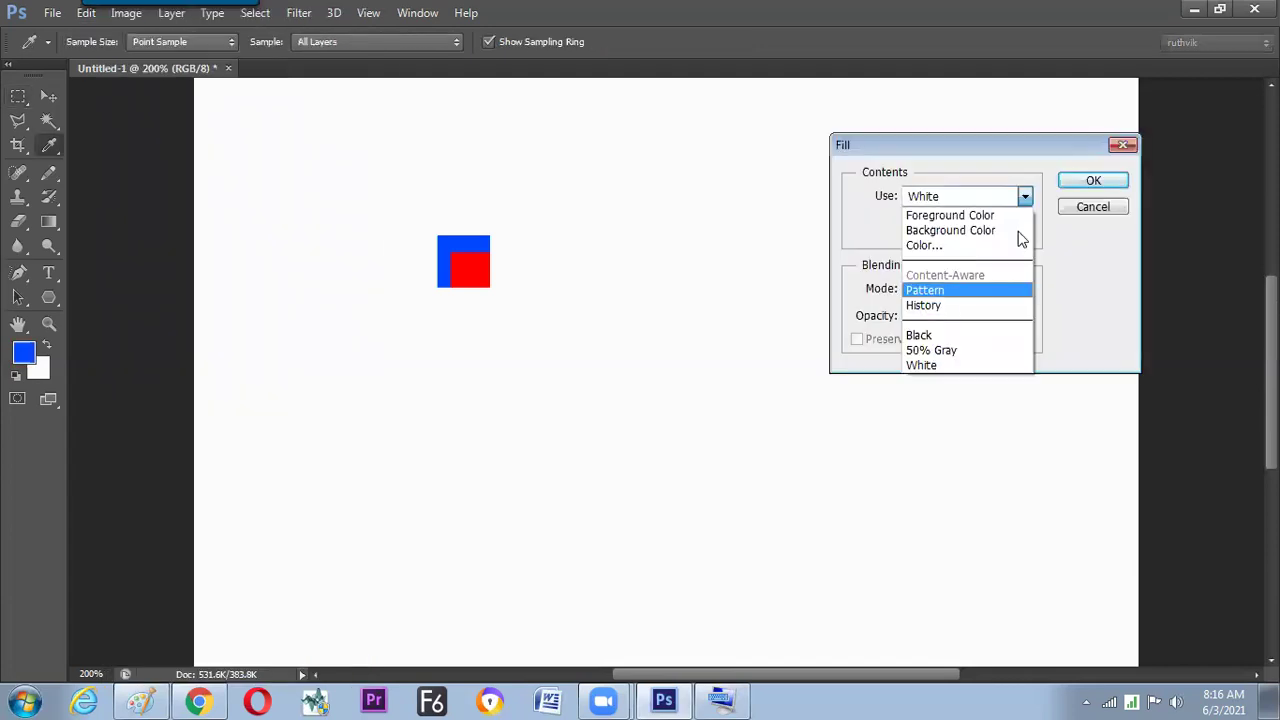
left_click(1026, 228)
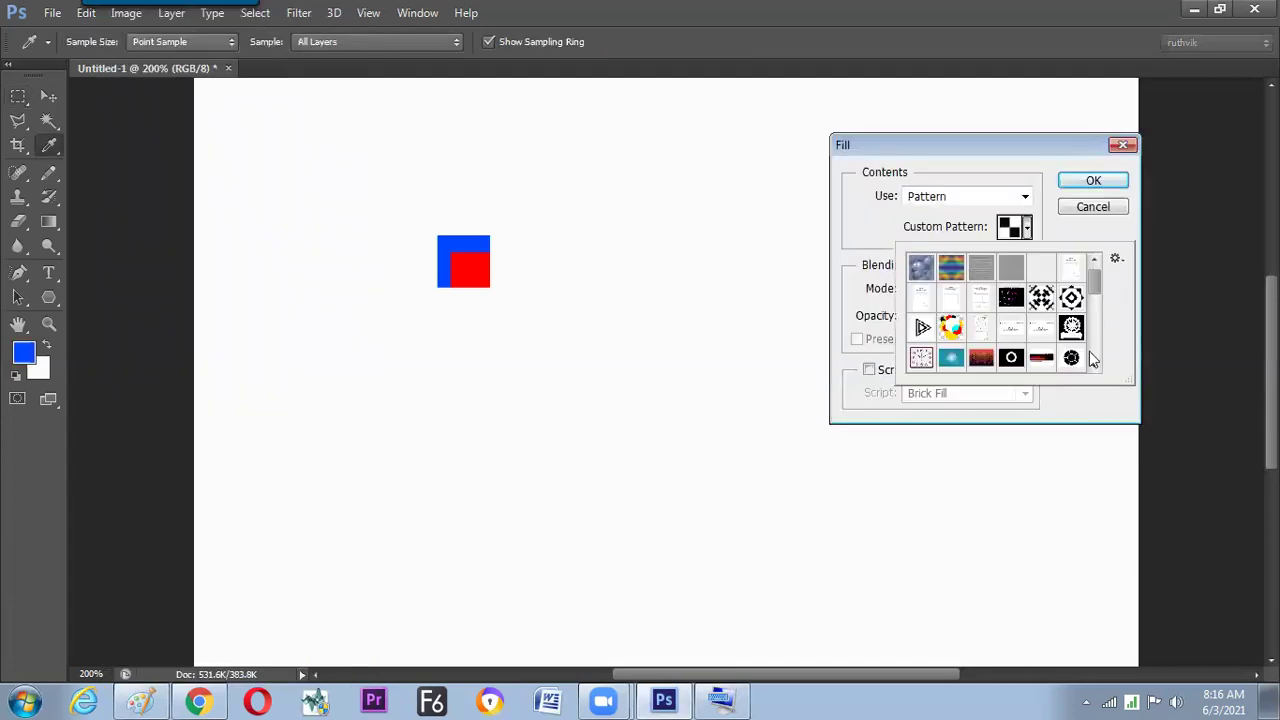
scroll(1100, 310, "down", 3)
left_click(951, 360)
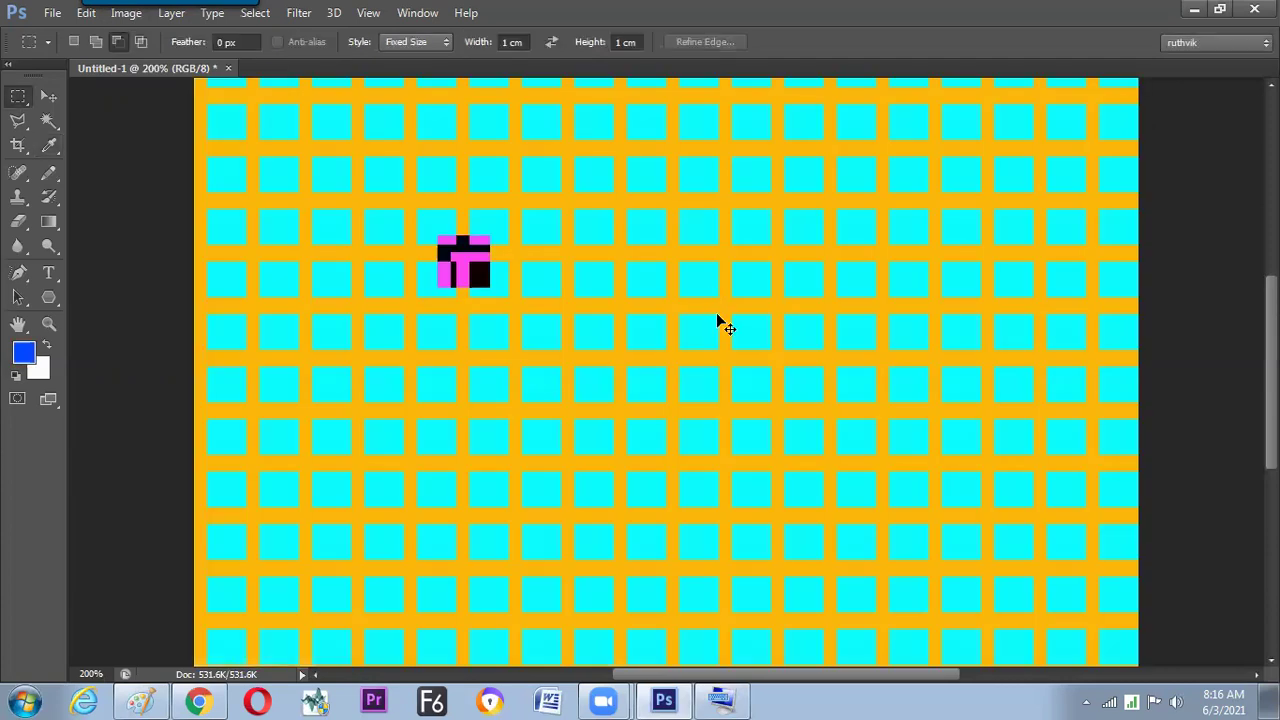
key("ctrl+z")
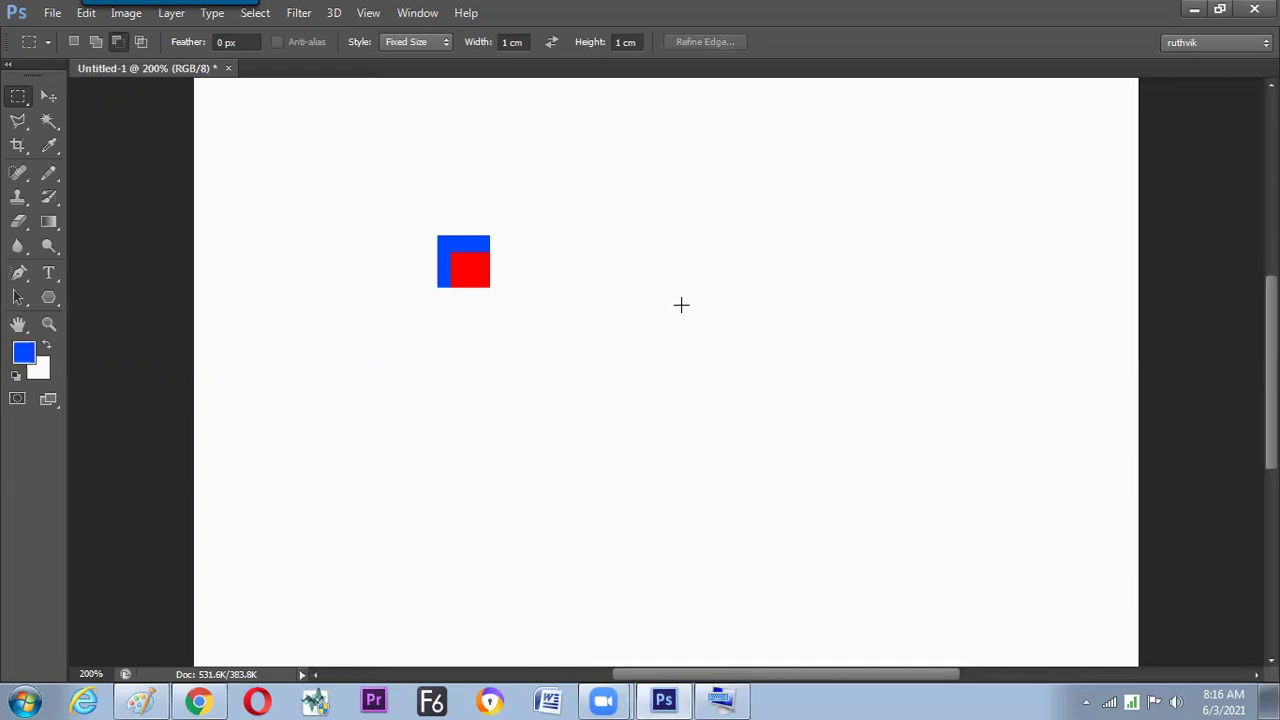
- Fill the whole canvas with the red and blue custom pattern, using the Normal blending mode
key("shift+F5")
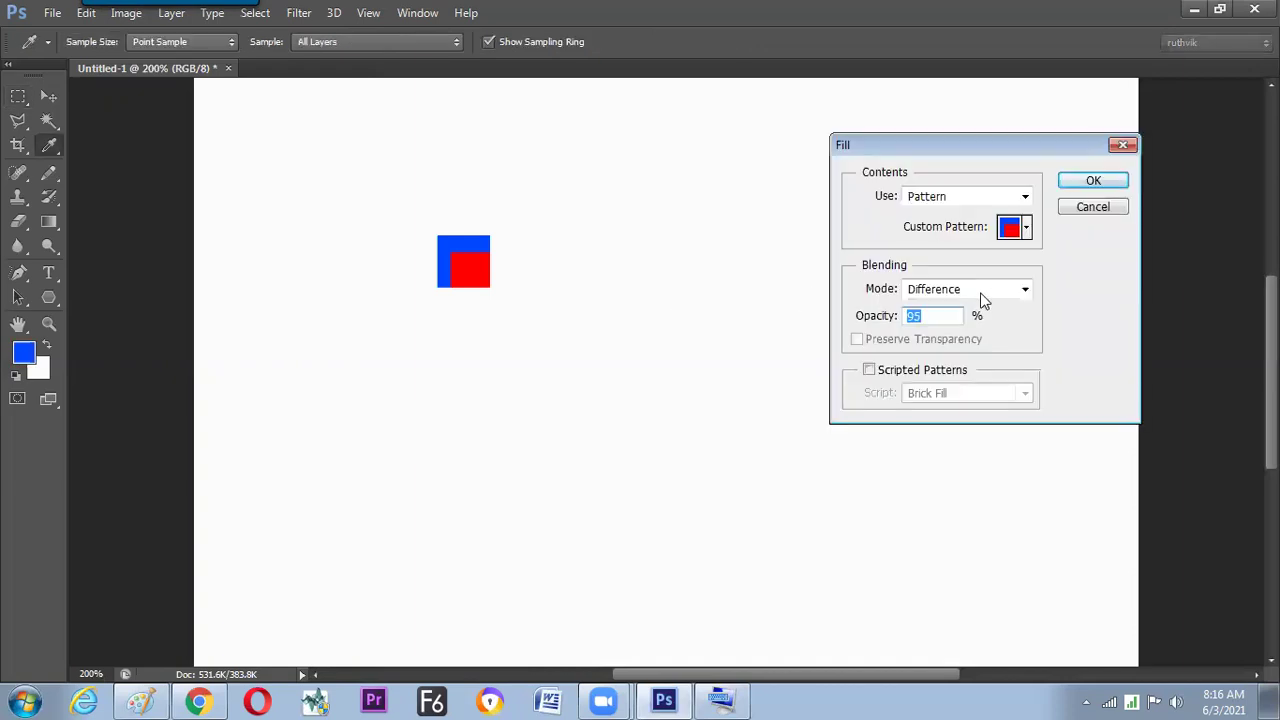
left_click(984, 298)
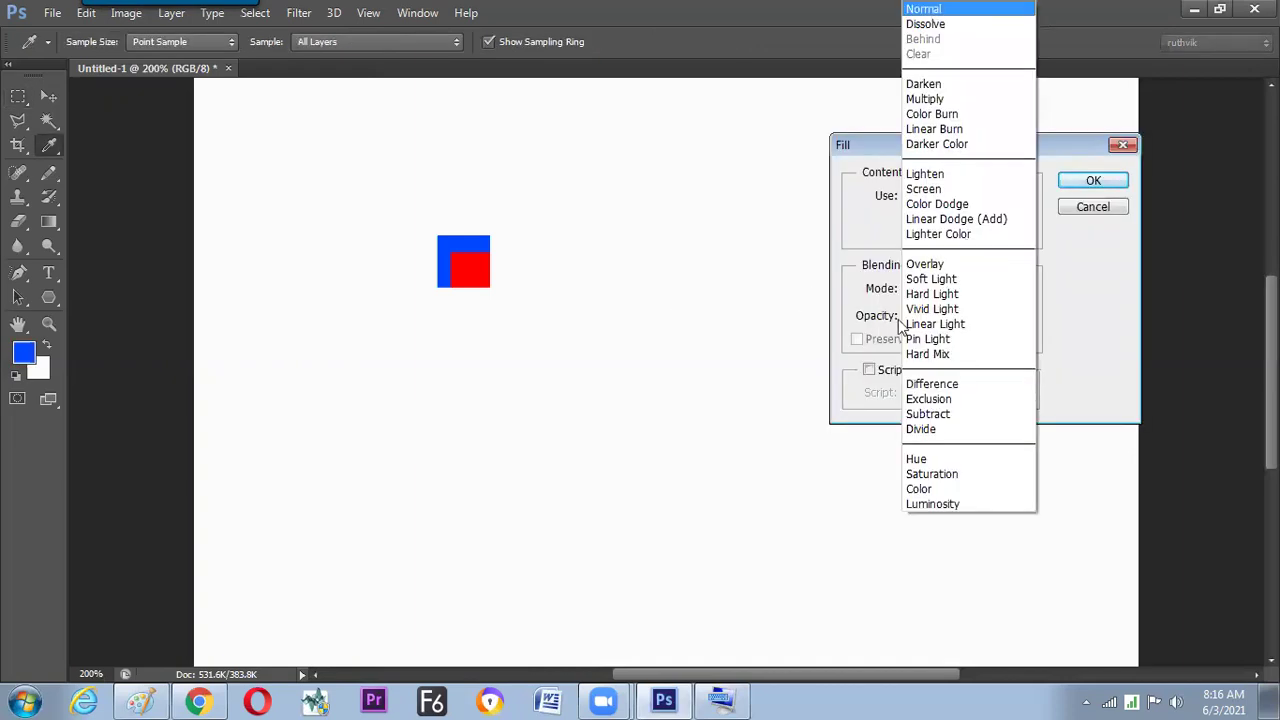
left_click(880, 318)
left_click(1094, 181)
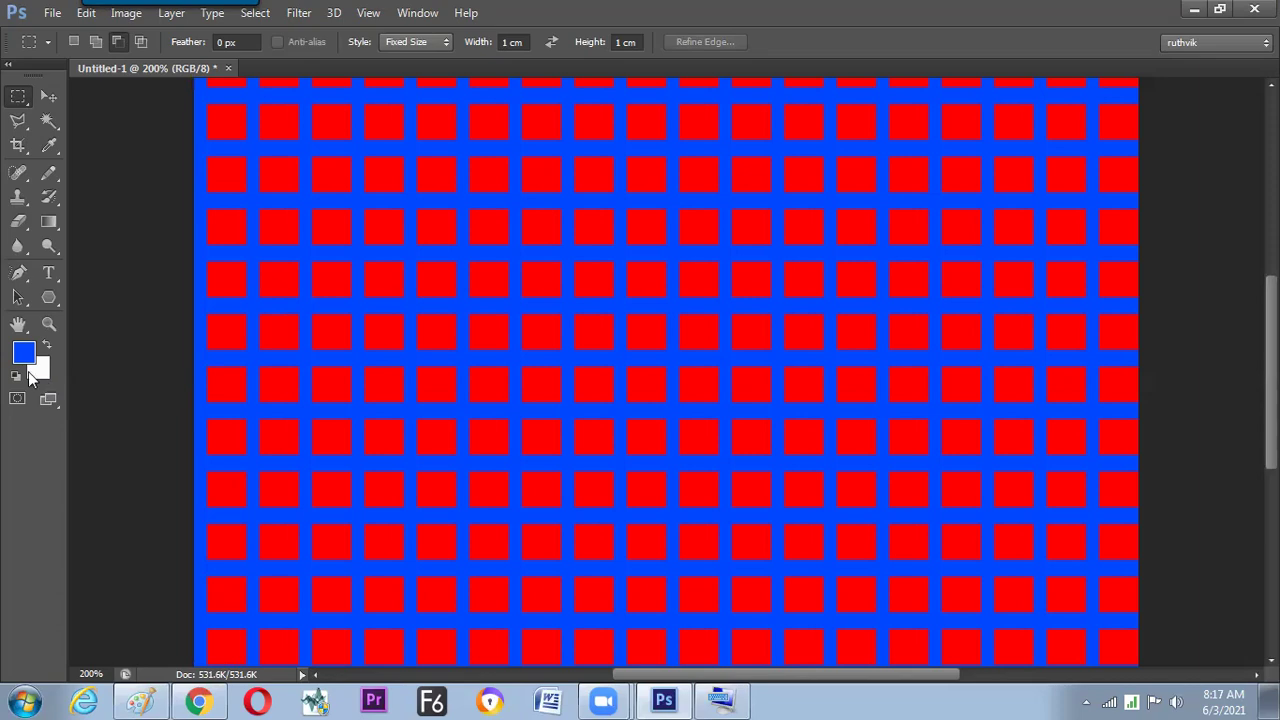
- Clear the canvas to white, then select a 1 × 1 cm square and outline it with a thin blue inside stroke
key("ctrl+Delete")
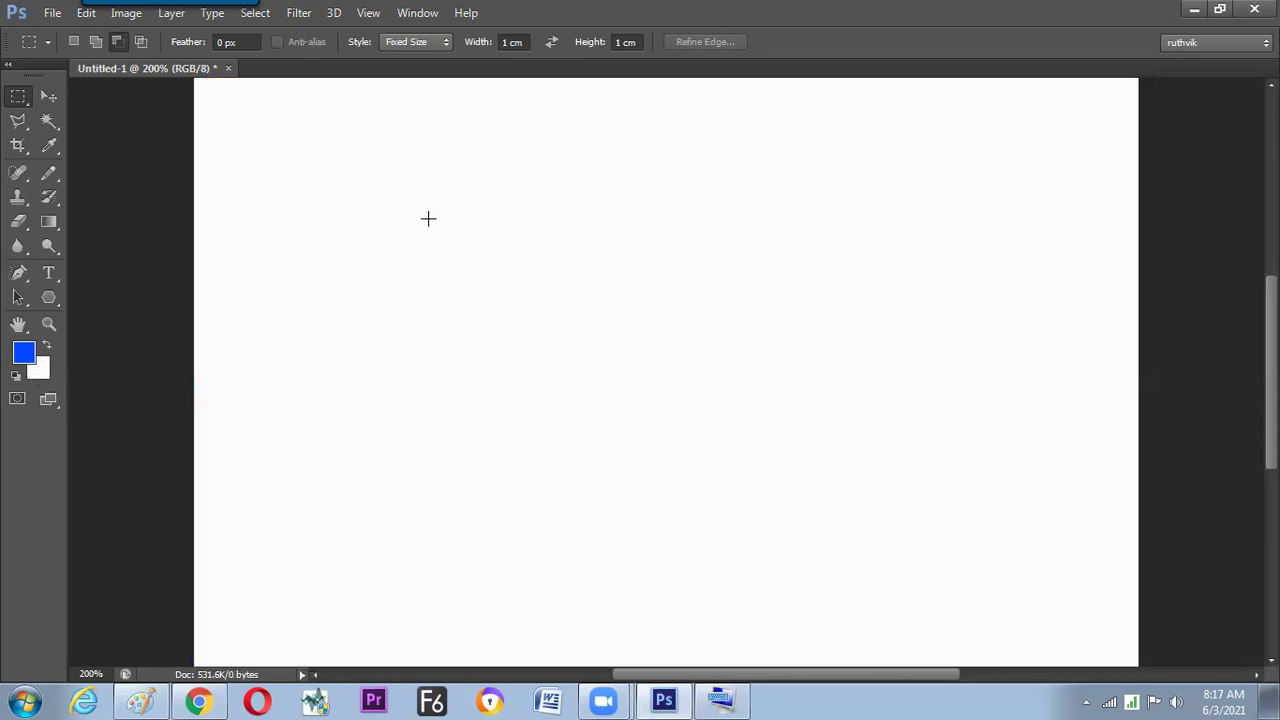
left_click_drag(523, 43, 431, 47)
left_click(401, 243)
key("alt+e")
key("s")
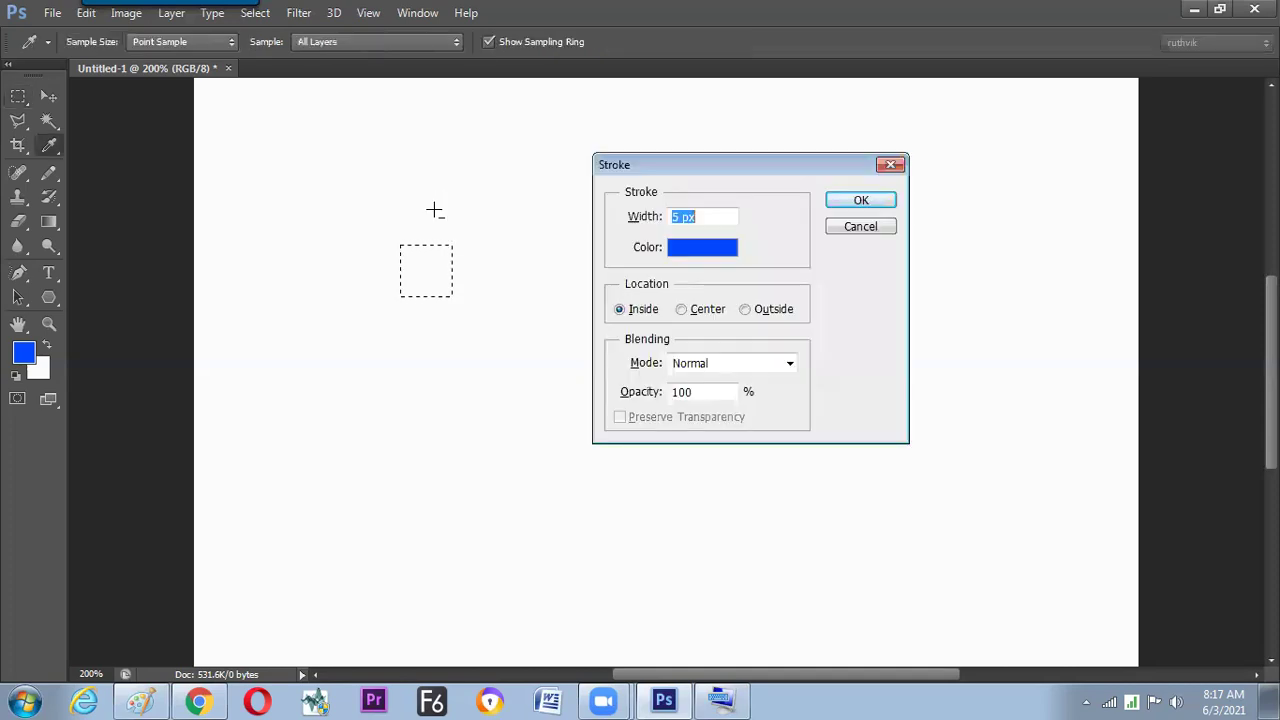
key("Return")
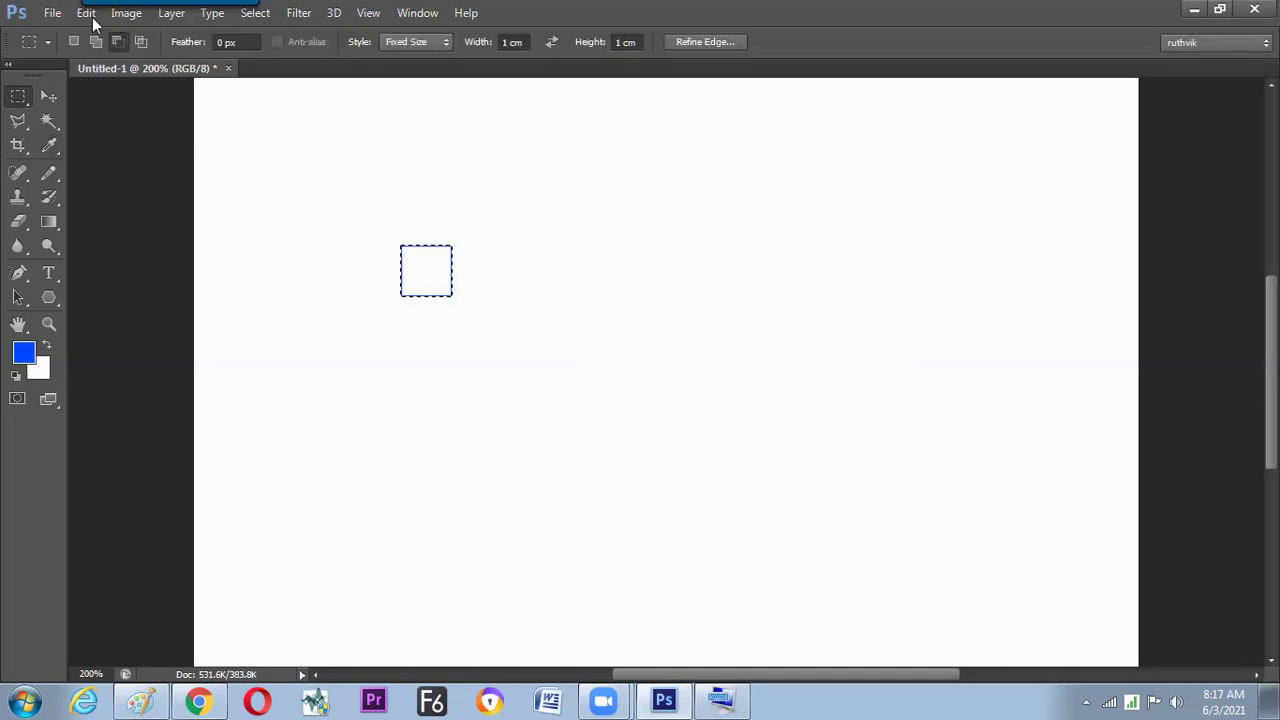
- Define the outlined square as a pattern under the default name and fill the deselected canvas with a black-lined square grid pattern
key("alt+e")
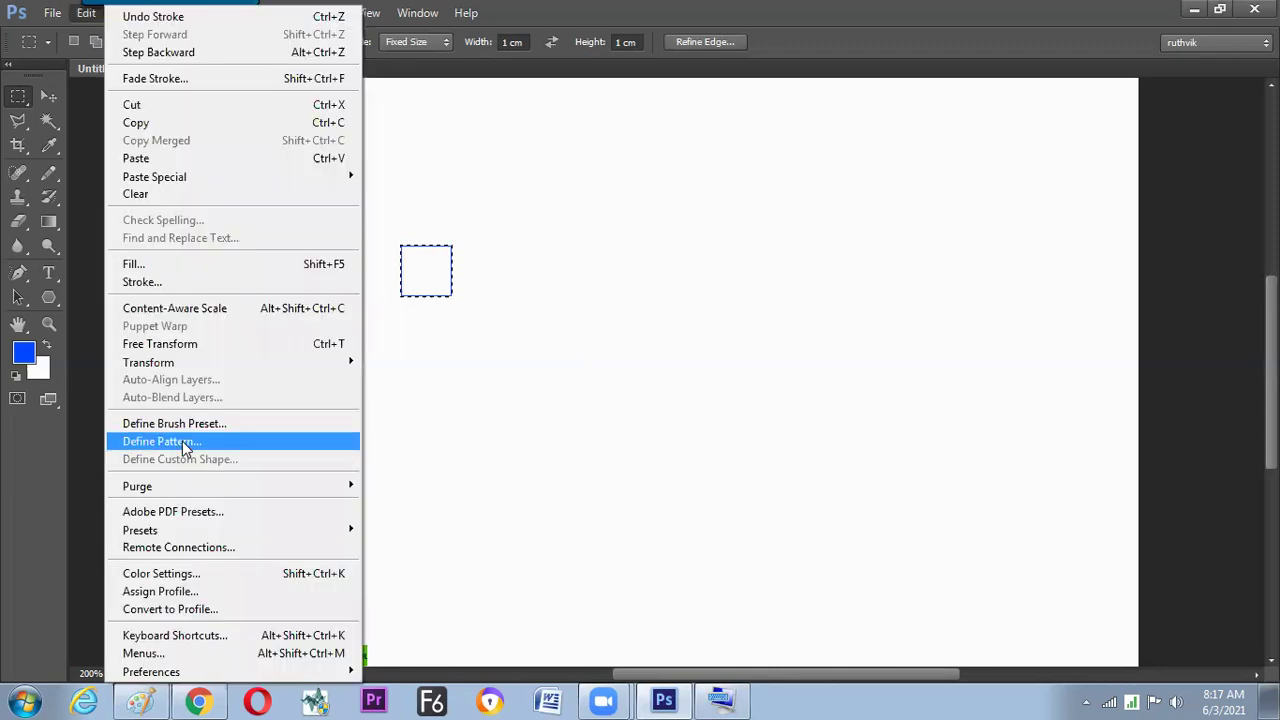
key("Return")
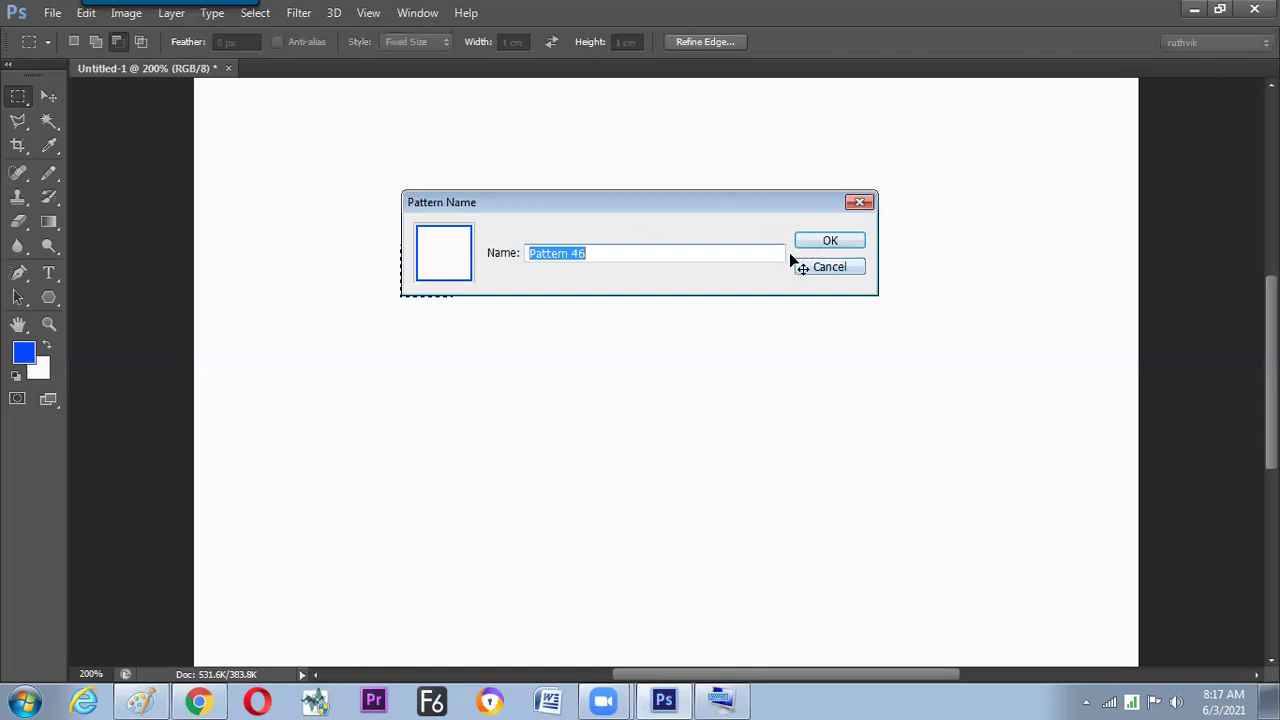
key("Return")
key("ctrl+d")
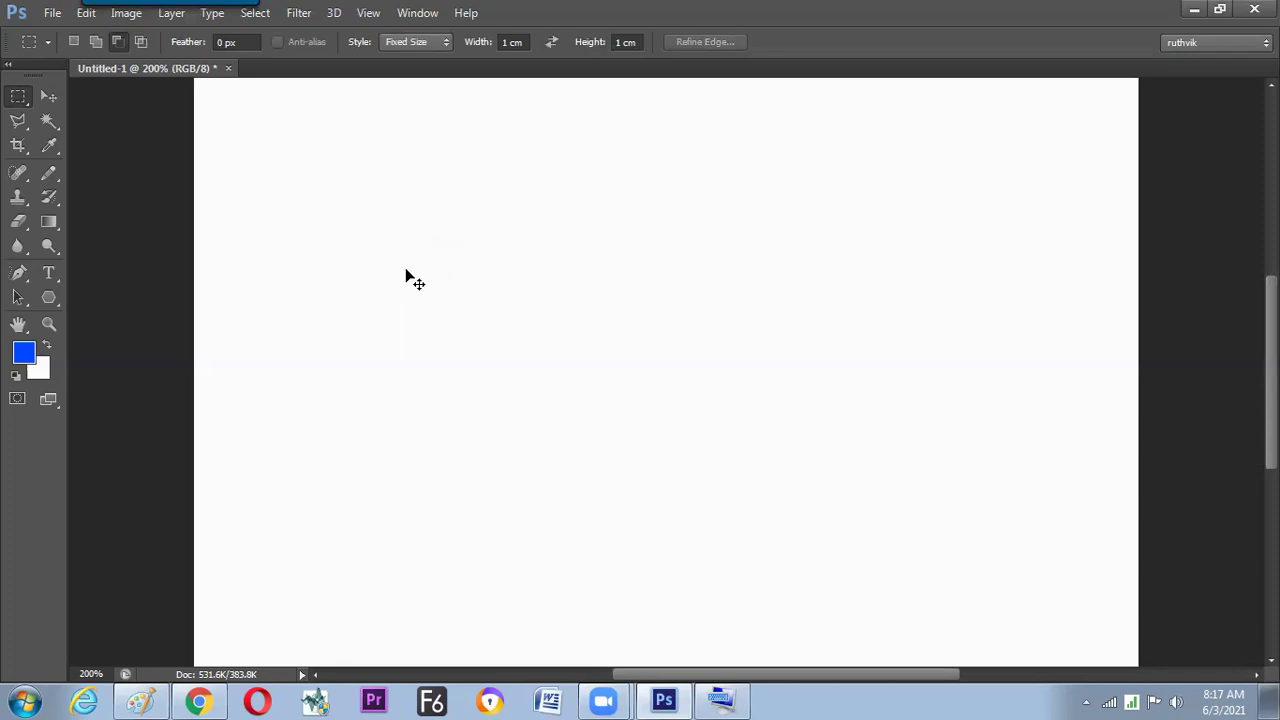
key("ctrl+z")
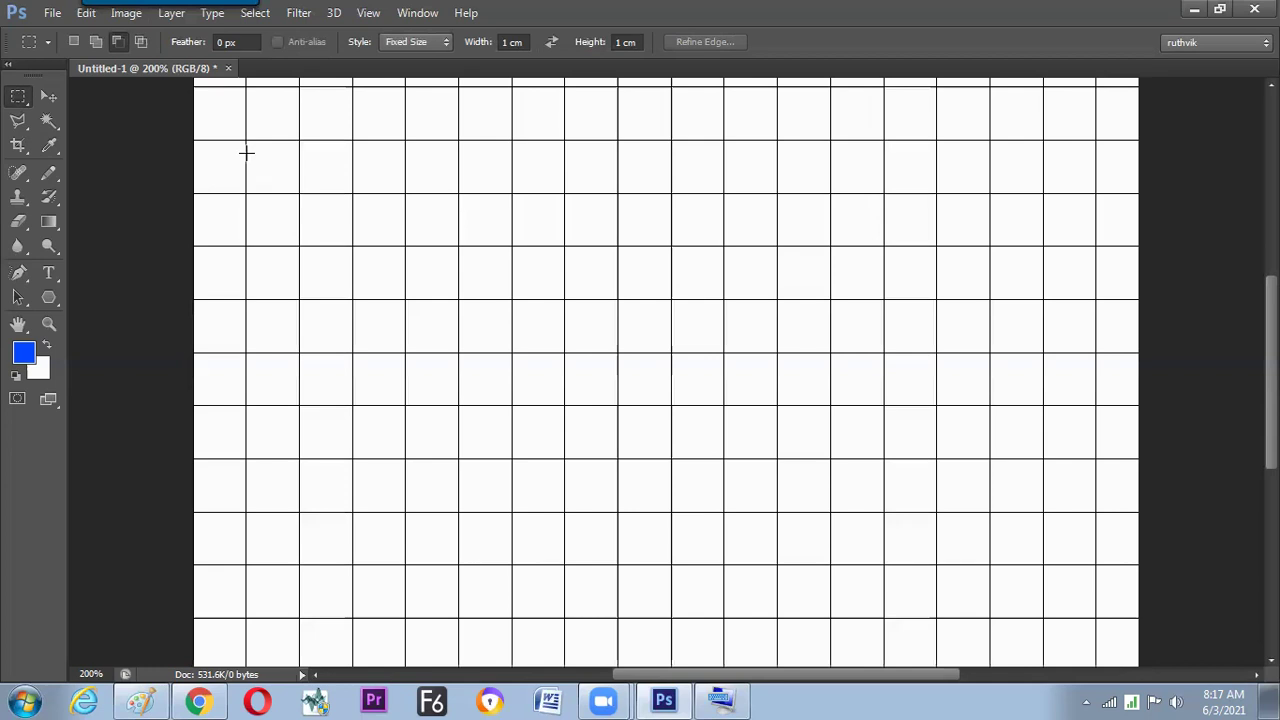
- Change the marquee style to Normal and select a block two grid squares wide and seven tall, one square in from the canvas's left edge
left_click(297, 296)
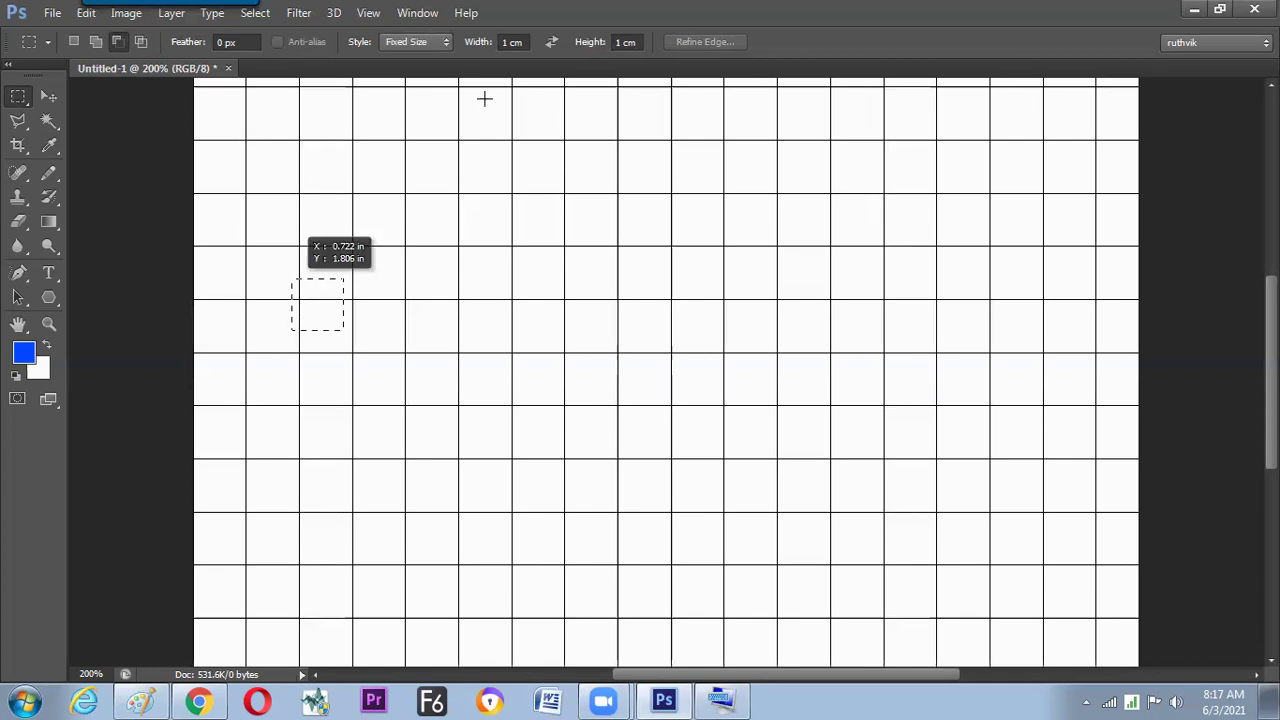
left_click(418, 42)
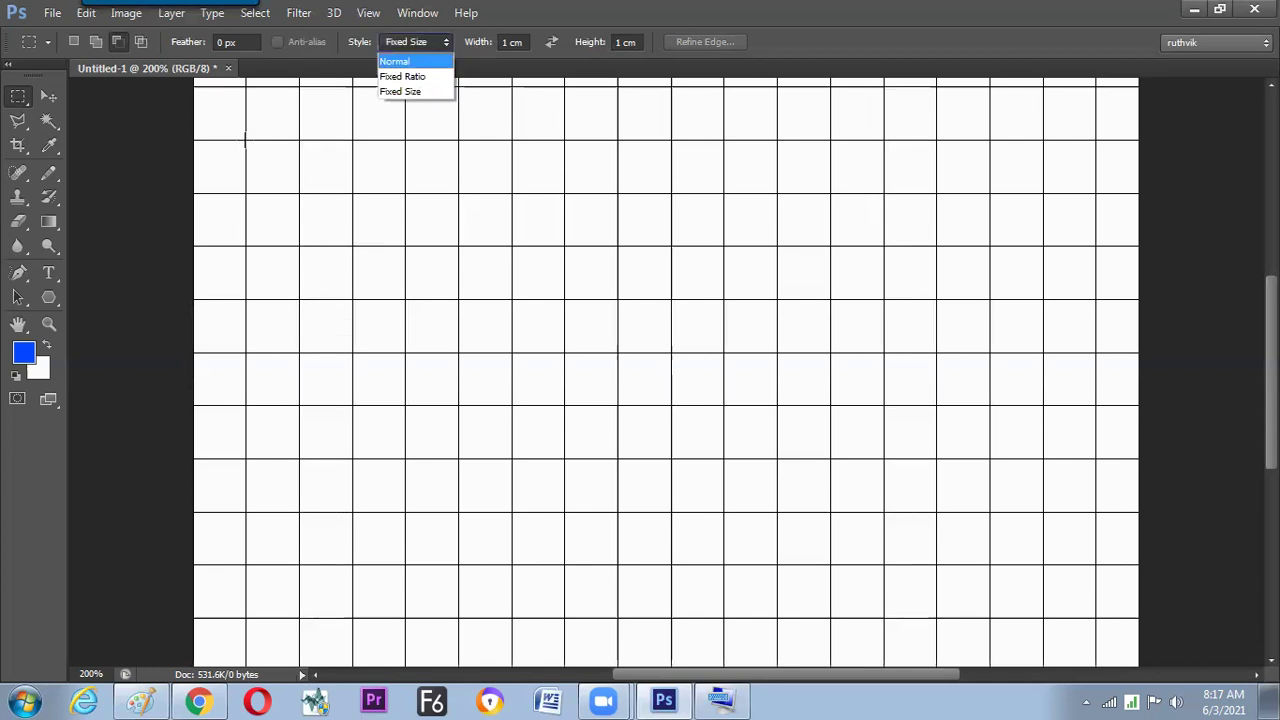
left_click(396, 62)
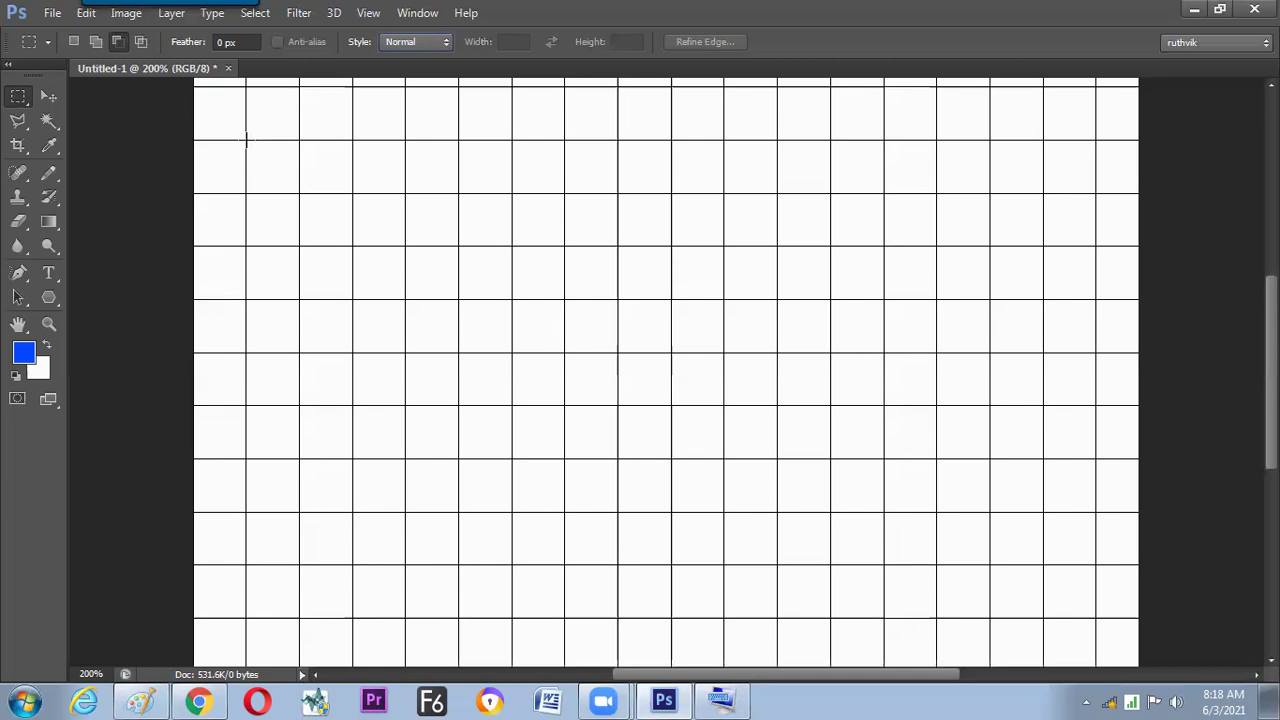
left_click_drag(247, 140, 343, 458)
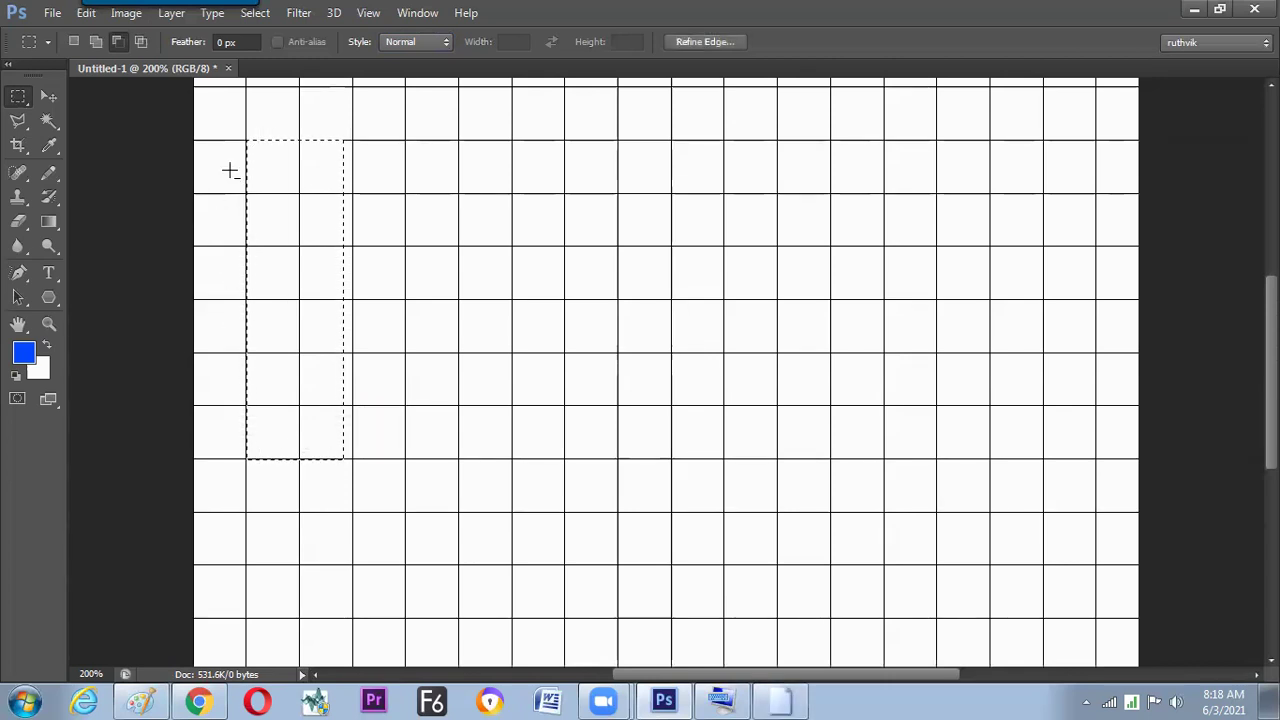
left_click(93, 42)
left_click_drag(246, 457, 353, 515)
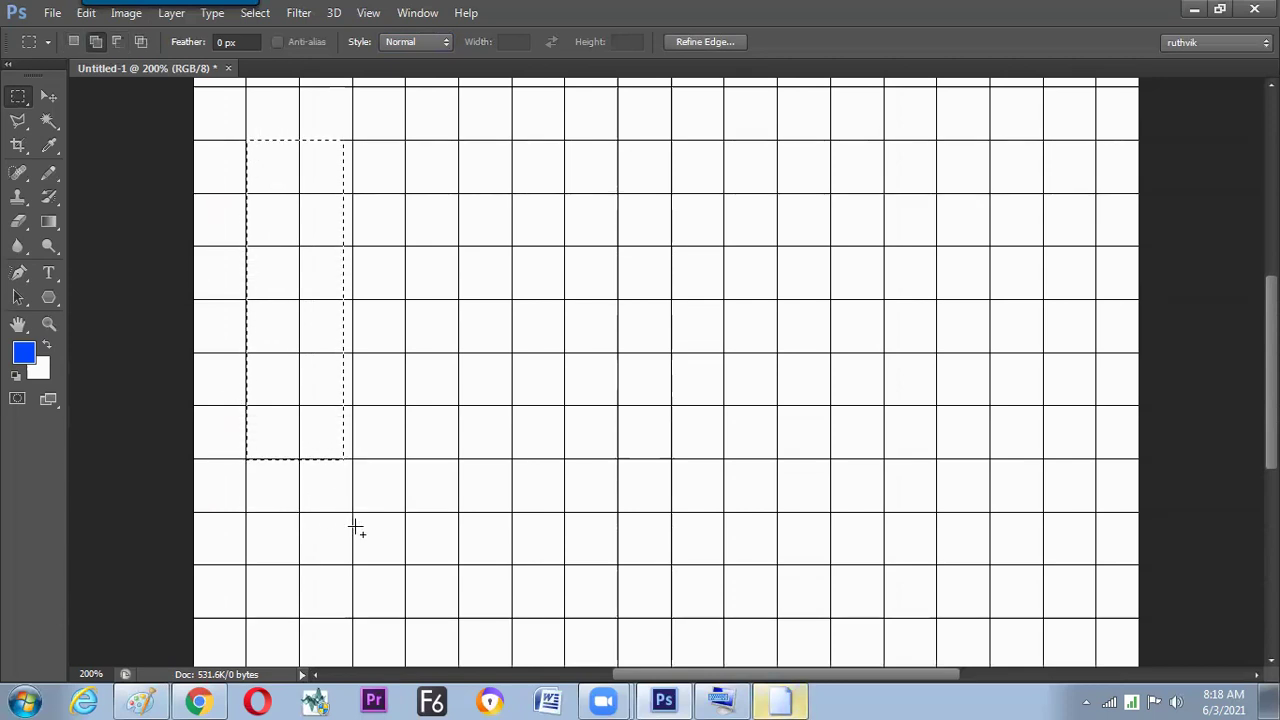
key("ctrl+d")
left_click_drag(247, 139, 352, 513)
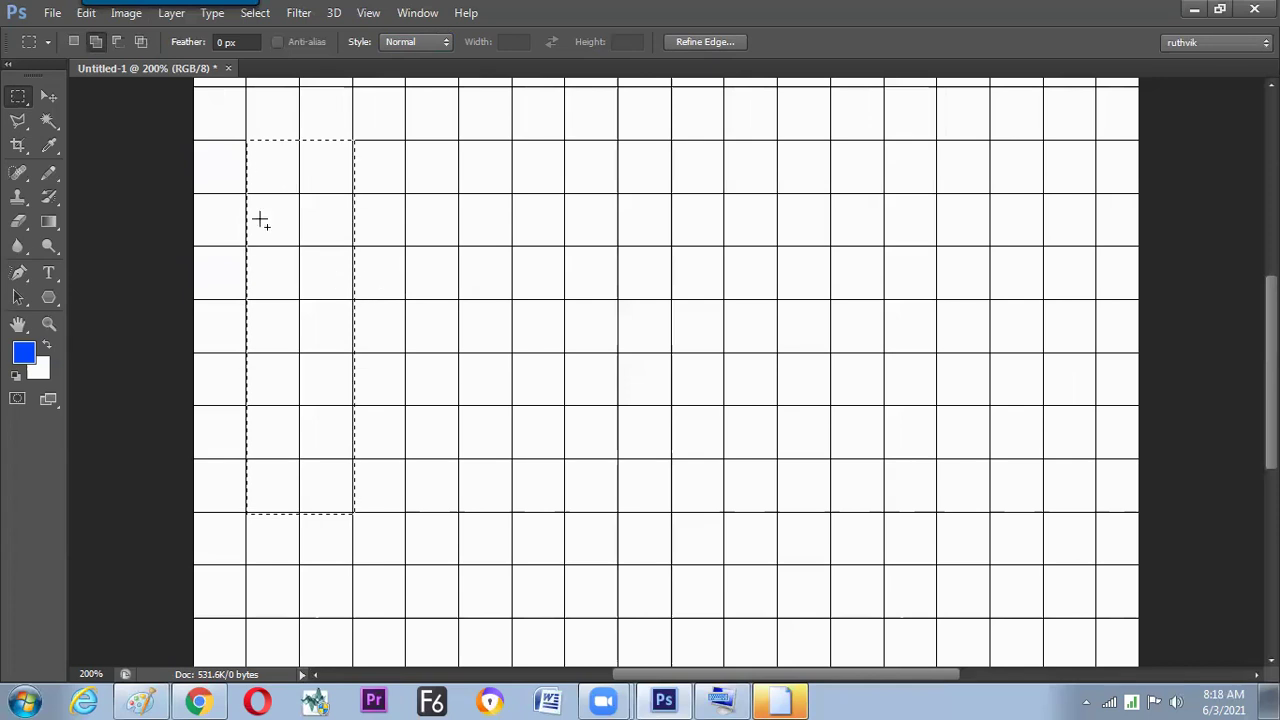
- Widen the canvas by 3 inches relative to its current size, anchored at the middle left, with the grid pattern covering the full width
key("ctrl+minus")
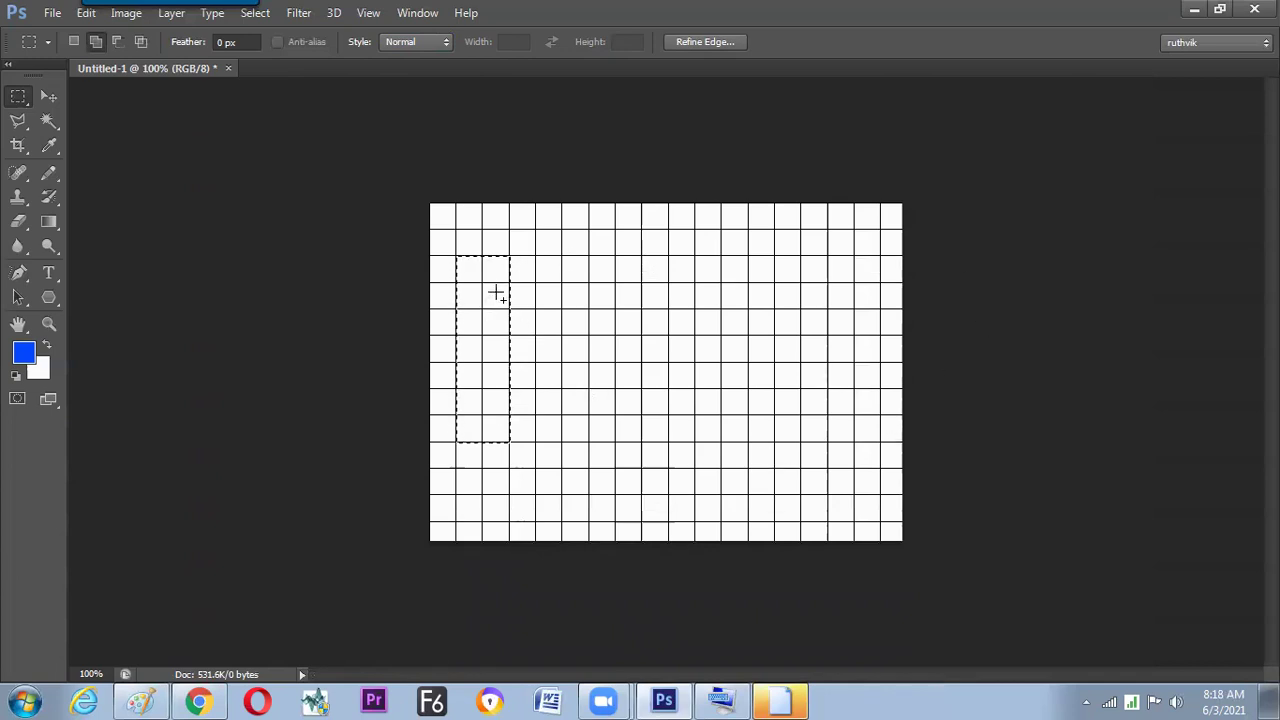
left_click(142, 16)
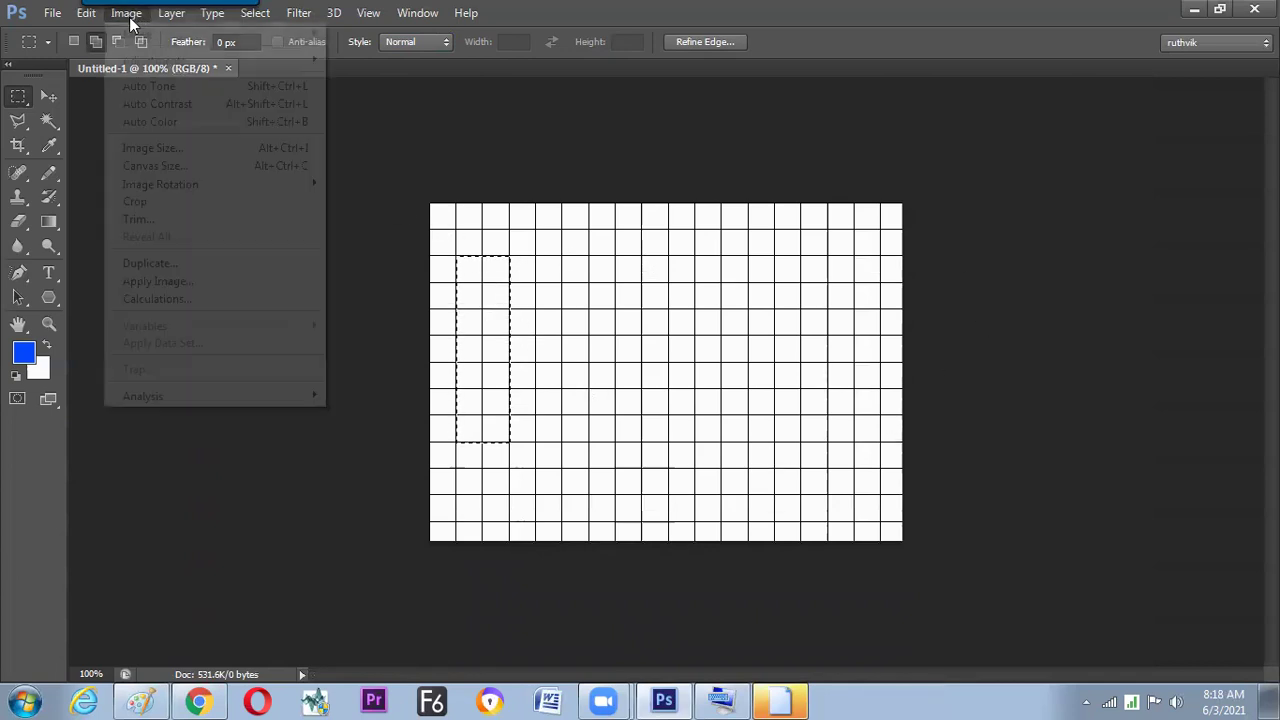
left_click(180, 168)
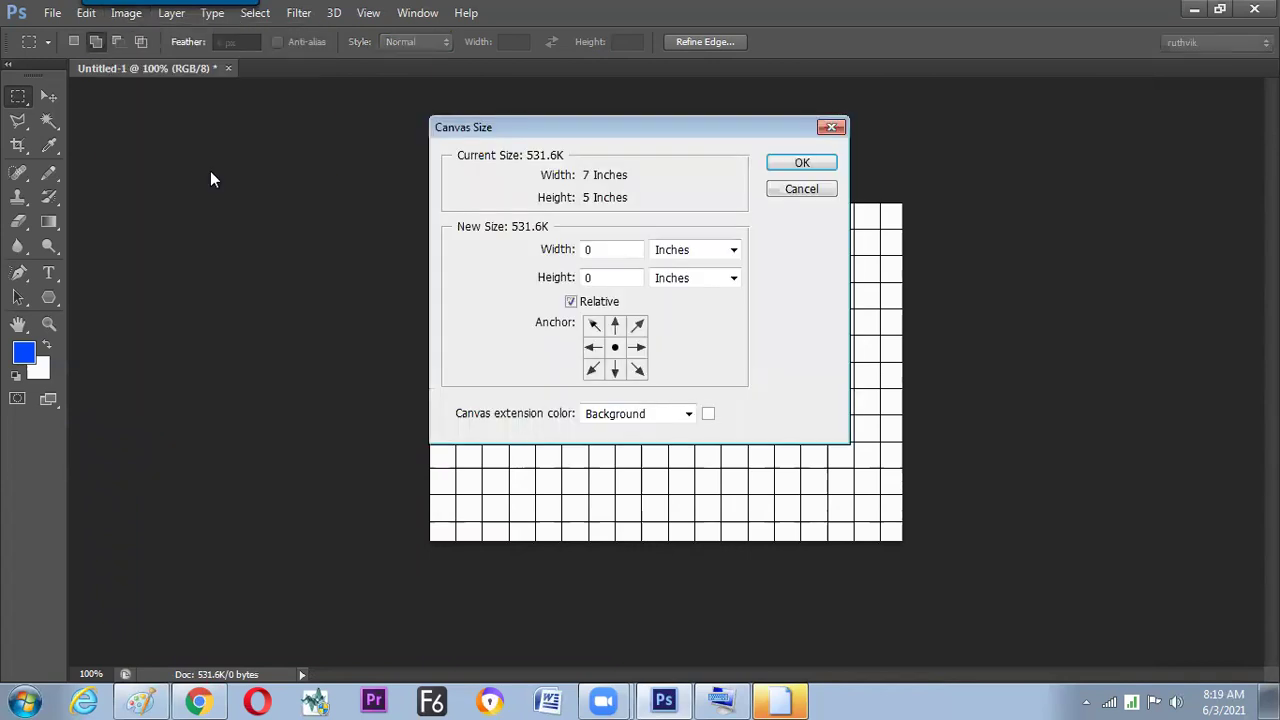
left_click_drag(551, 135, 234, 122)
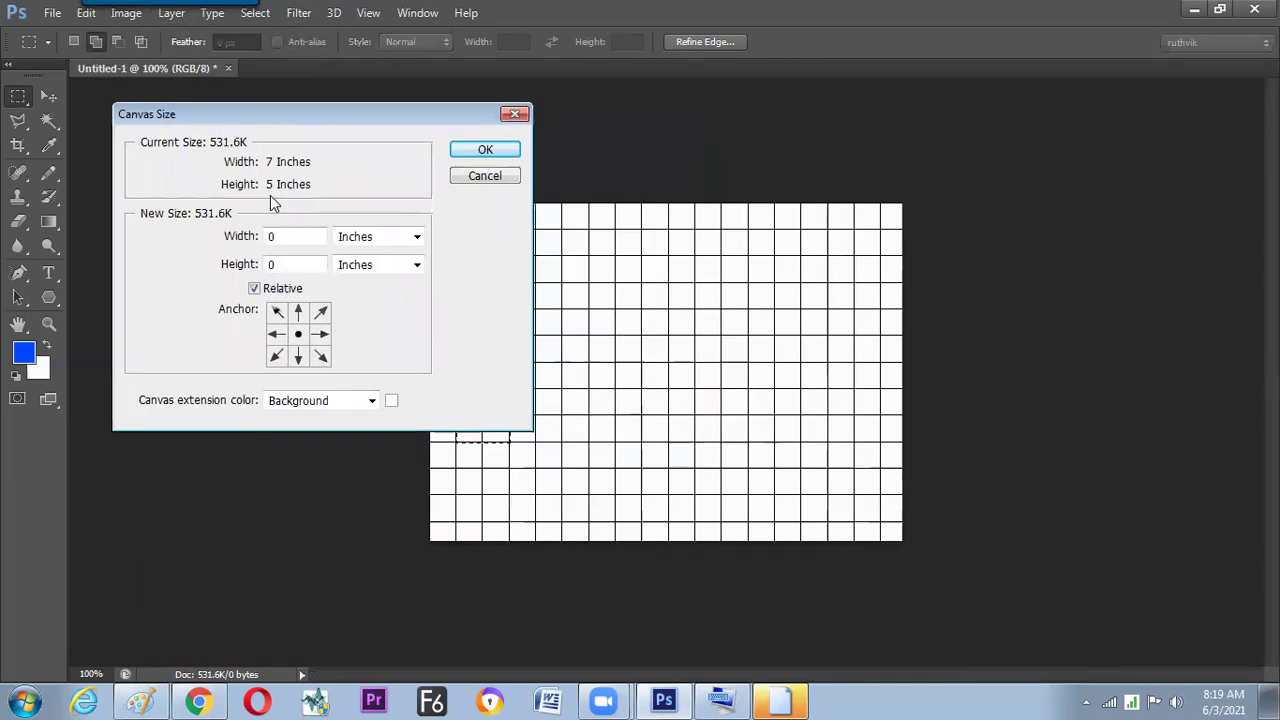
left_click_drag(399, 112, 370, 109)
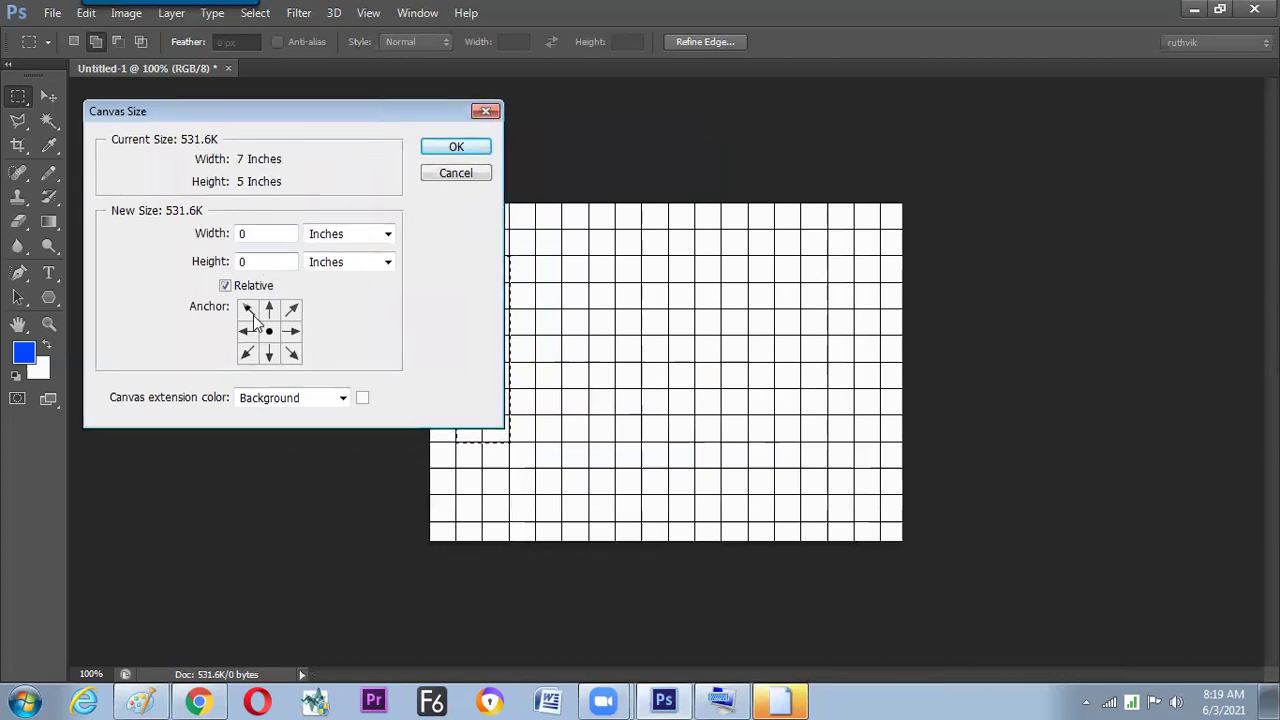
double_click(248, 233)
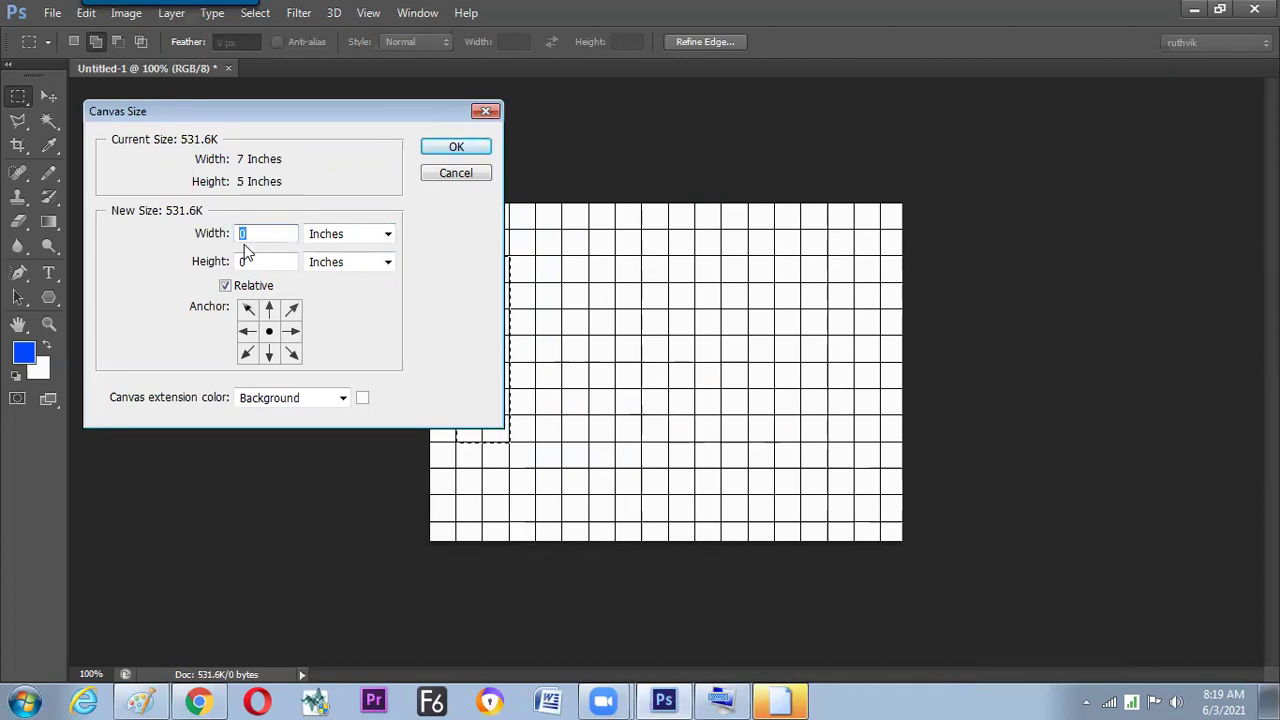
type("3")
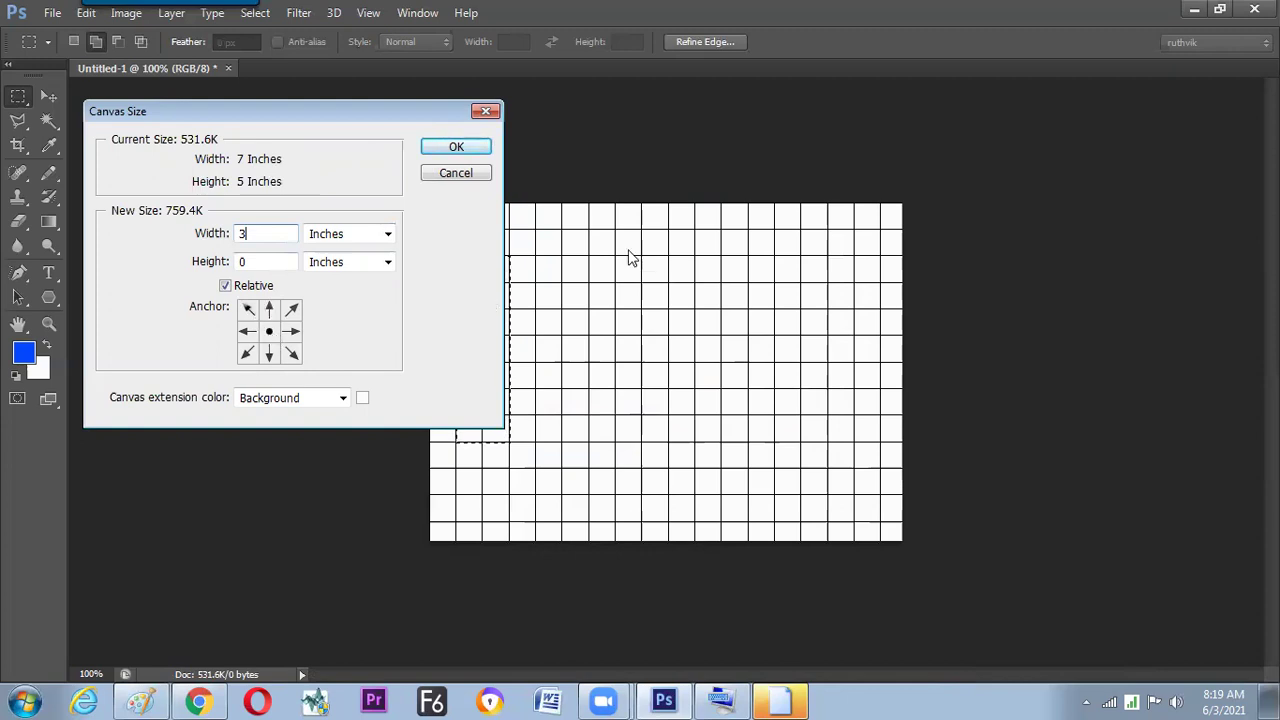
left_click(248, 333)
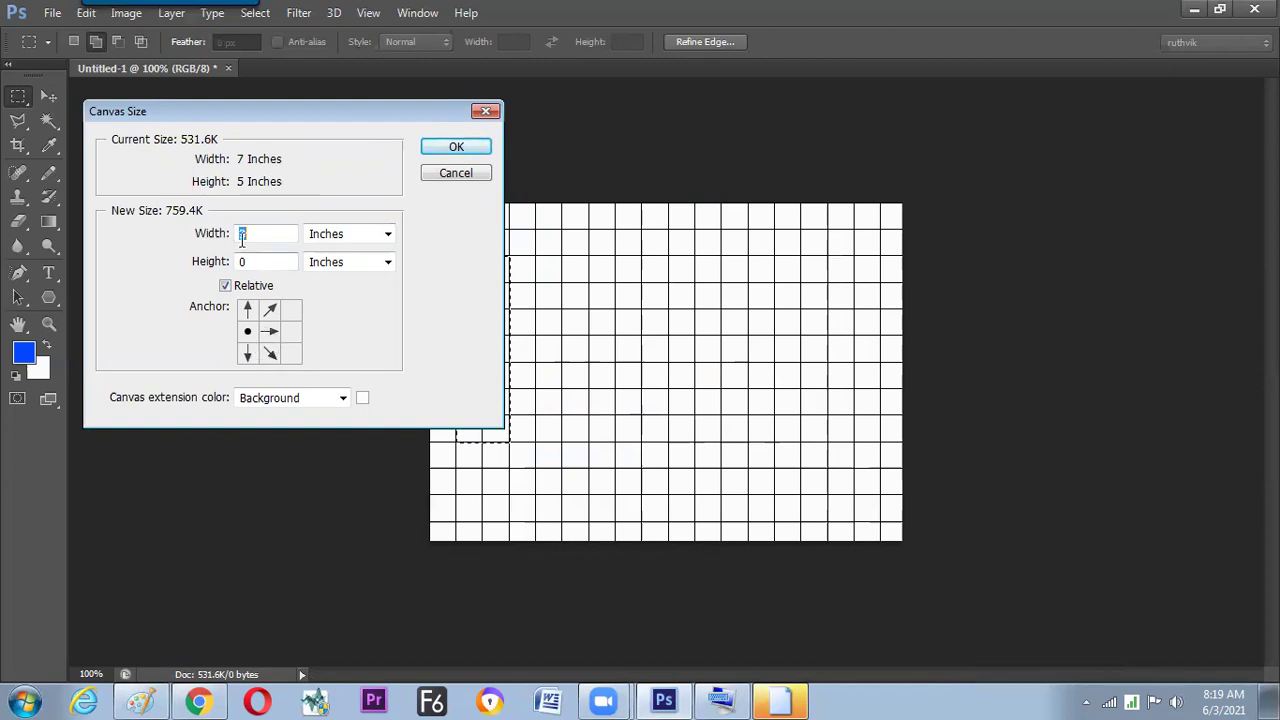
left_click(271, 339)
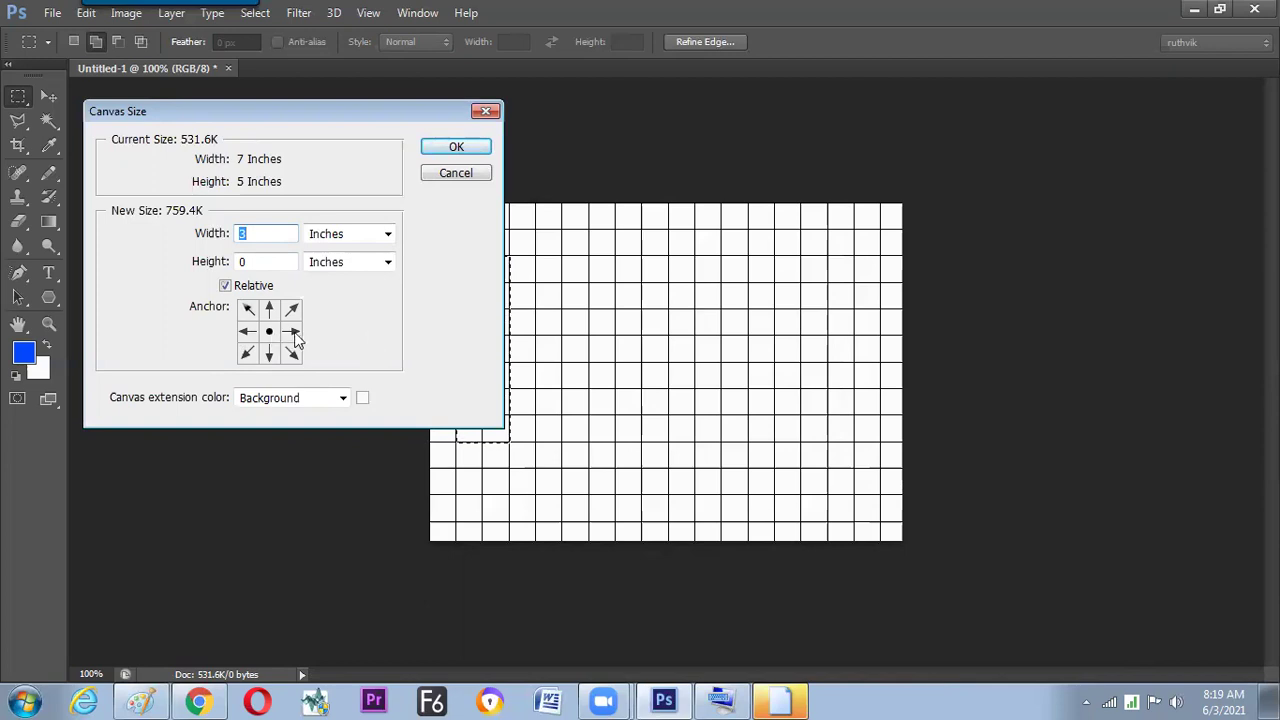
left_click(250, 336)
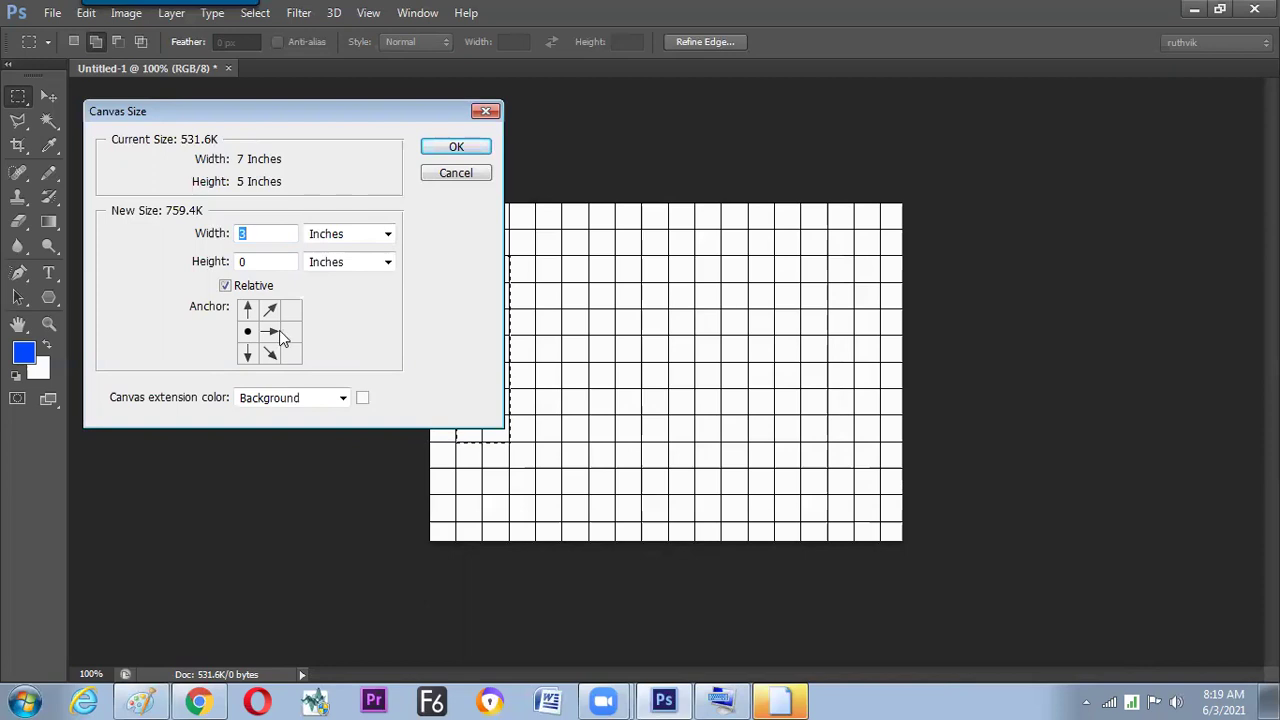
left_click(456, 147)
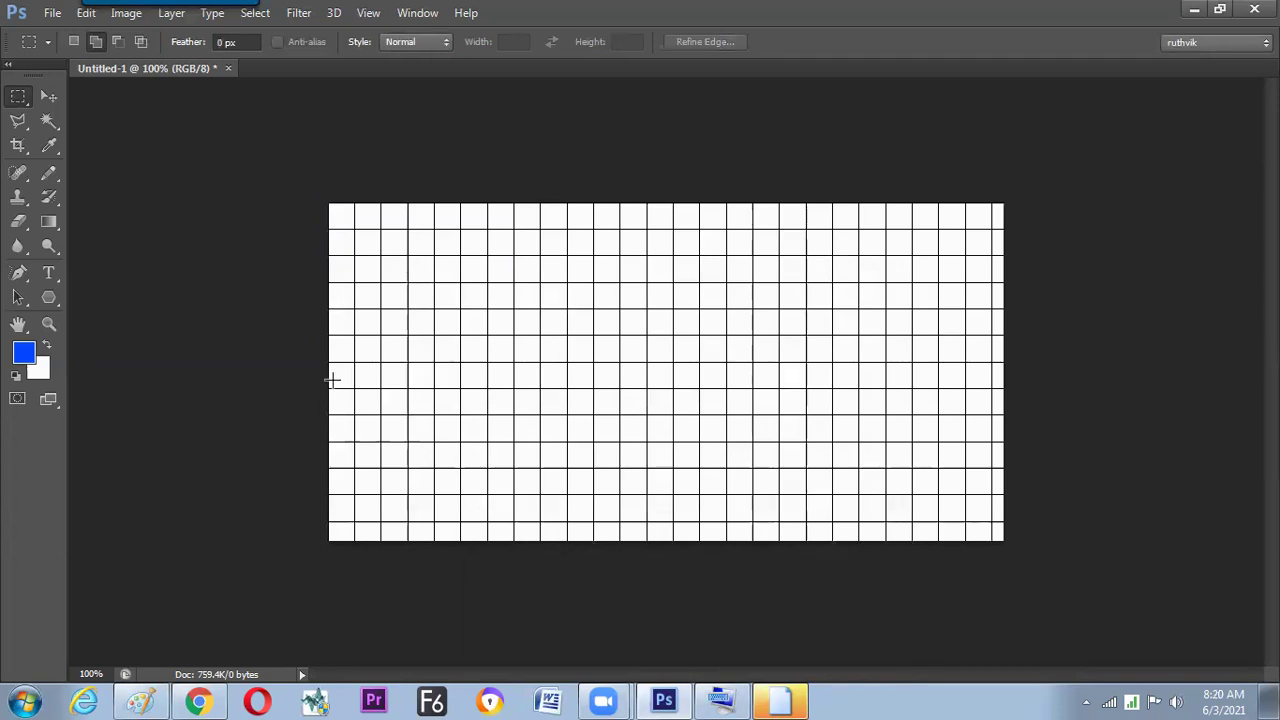
- Reselect the two-by-seven-square block and add a four-square-tall band along its base, making the whole shape 21 squares wide
left_click_drag(354, 257, 408, 440)
left_click(425, 437)
key("ctrl+z")
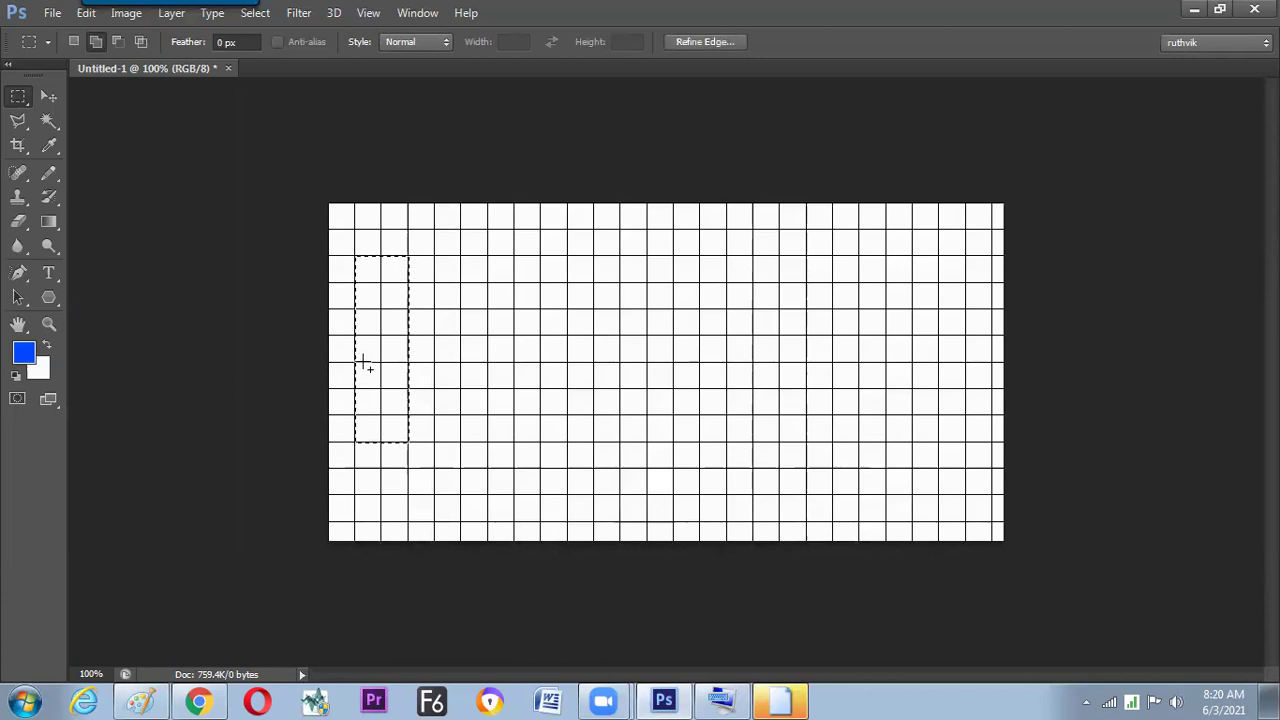
left_click_drag(526, 430, 912, 448)
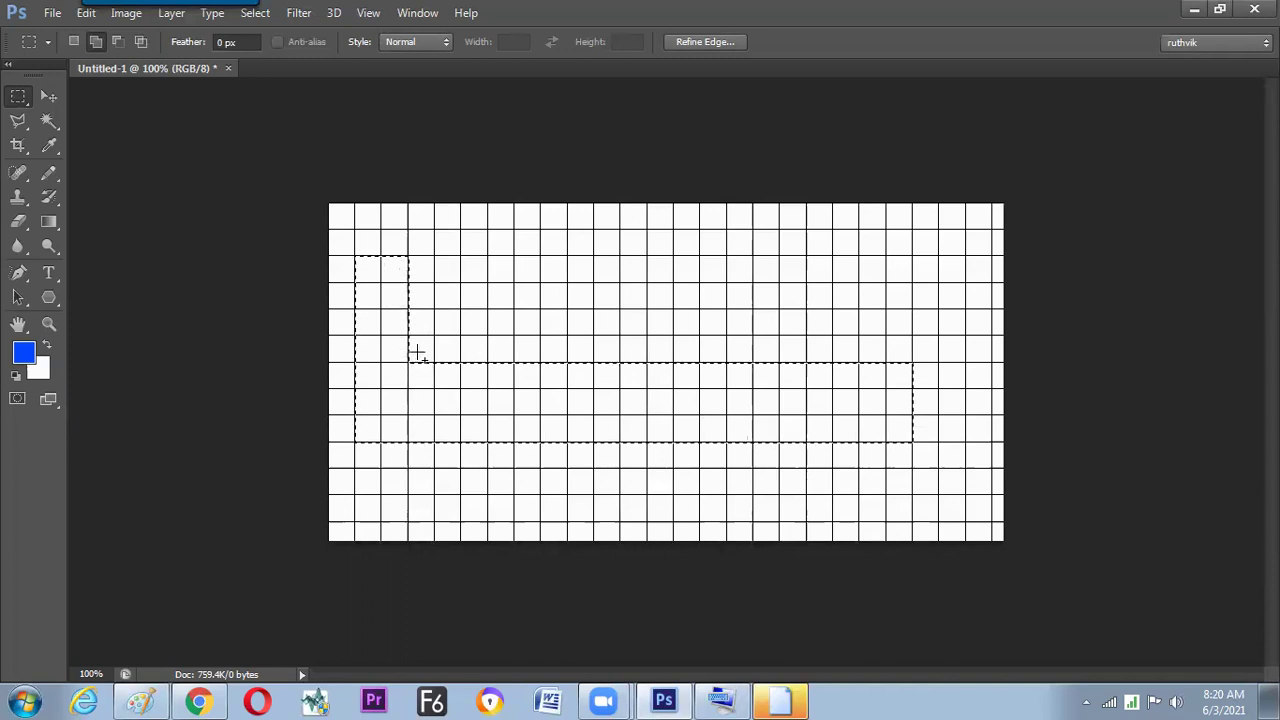
left_click_drag(431, 351, 551, 376)
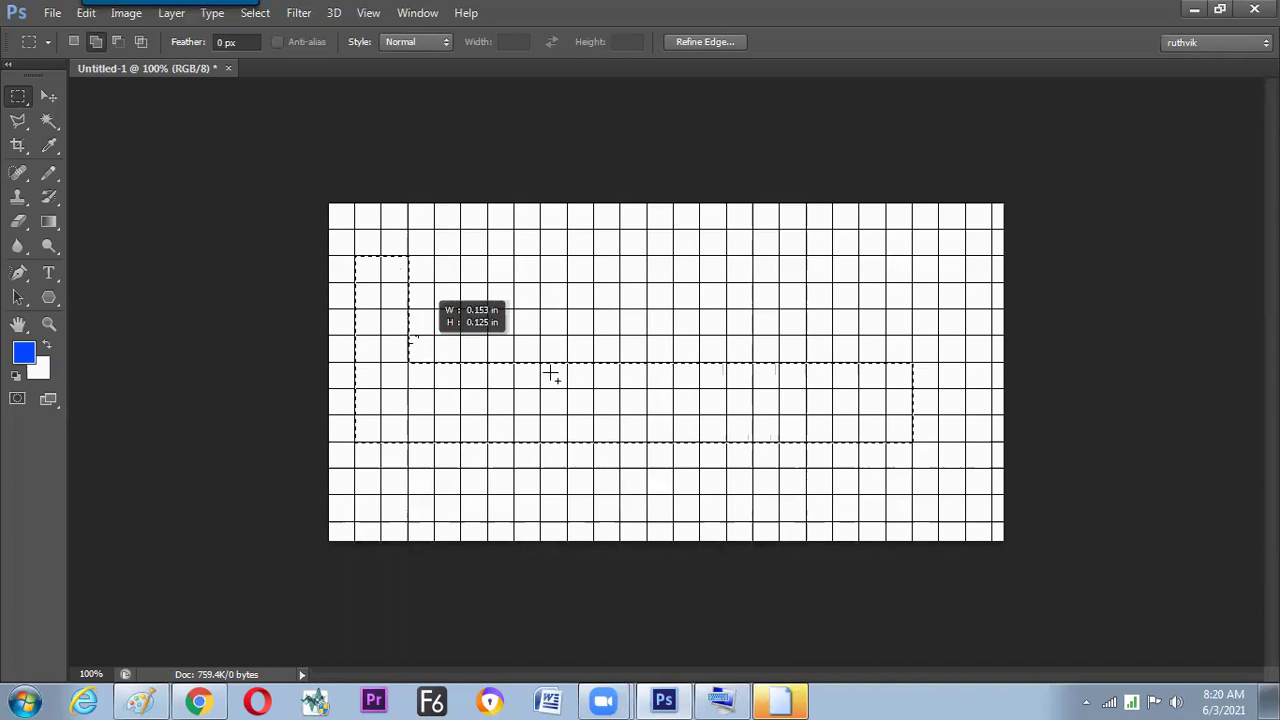
left_click_drag(872, 391, 911, 377)
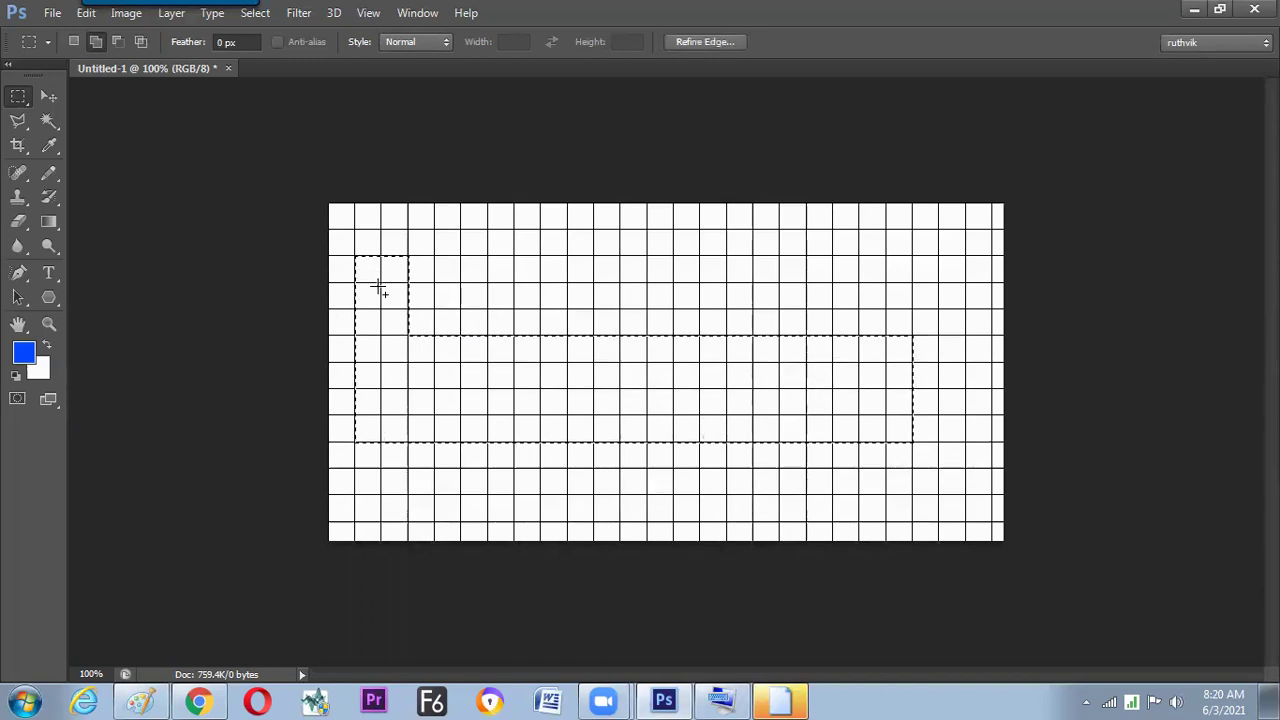
- Subtract the upper-right grid square from the top of the selection's tall left block
left_click(117, 41)
left_click_drag(427, 241, 398, 268)
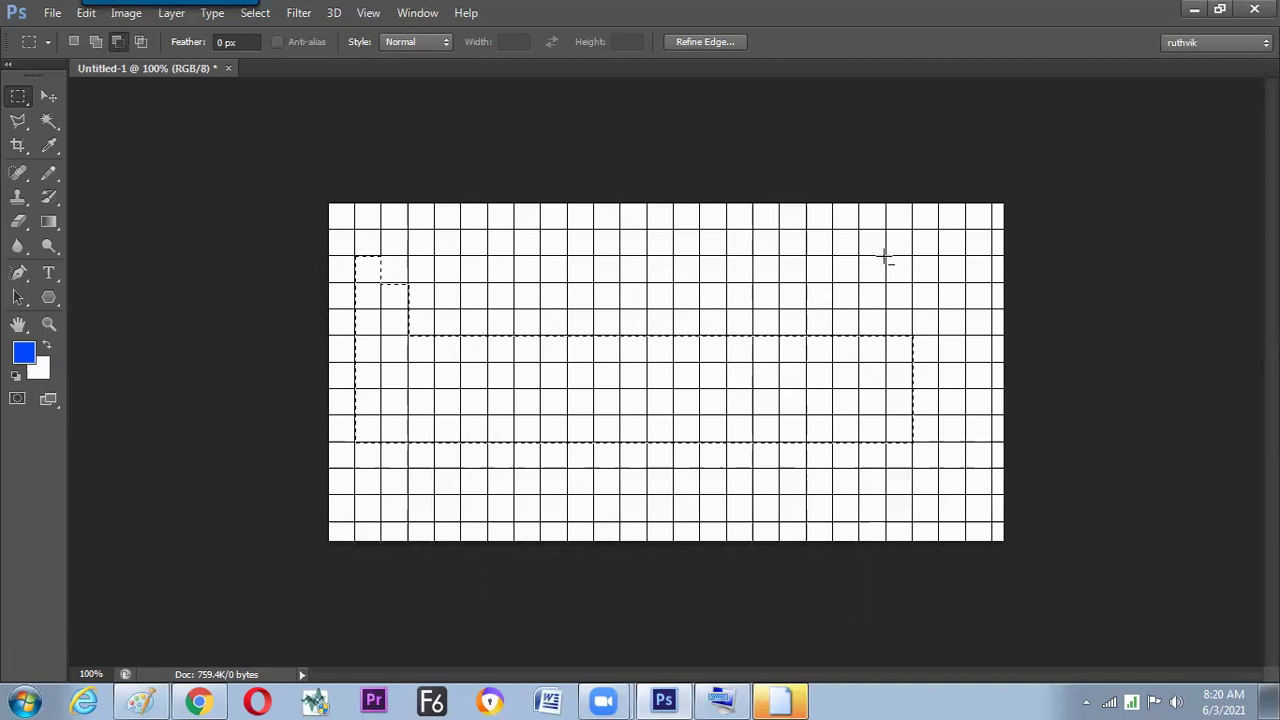
left_click_drag(893, 262, 905, 280)
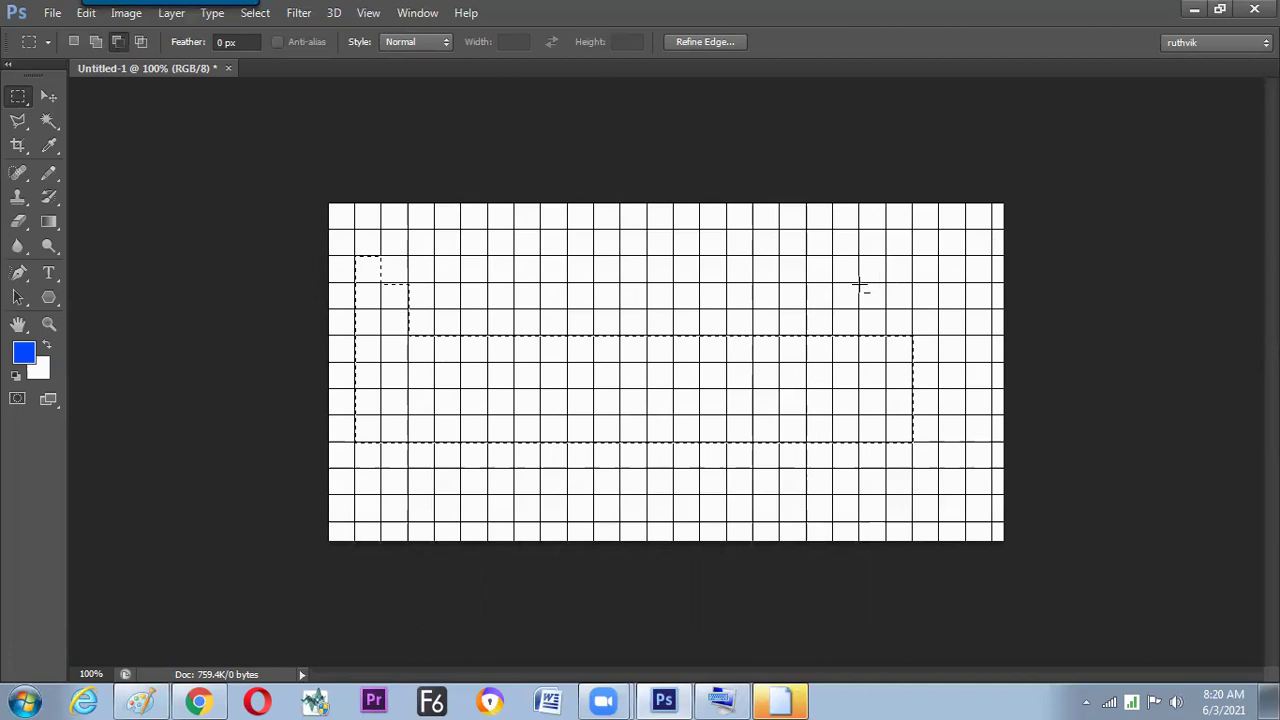
- Add a separate grid square above the band's right end and a raised block six squares wide and one tall on the band's top edge
left_click(95, 41)
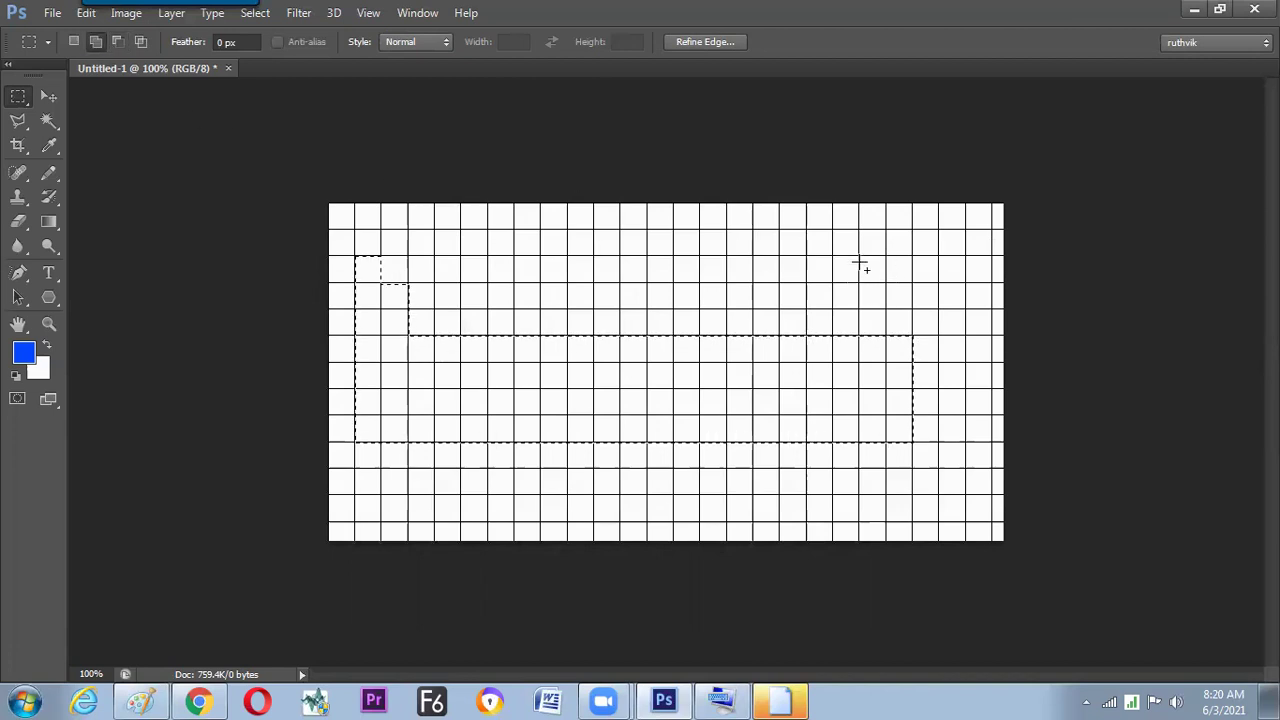
left_click_drag(888, 260, 912, 283)
left_click_drag(716, 332, 660, 429)
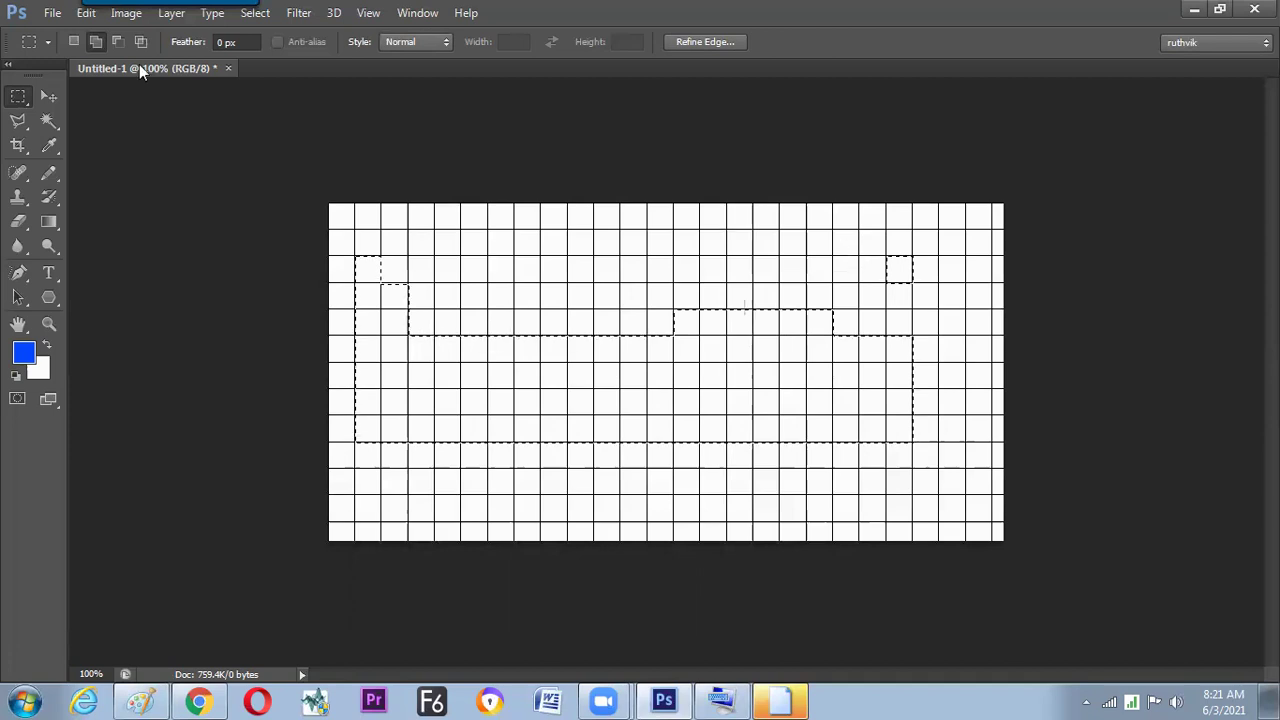
- Trim the selection to 18 squares wide and build its right end into a six-wide, two-tall block with one extra square on its outer corner
left_click_drag(834, 230, 843, 434)
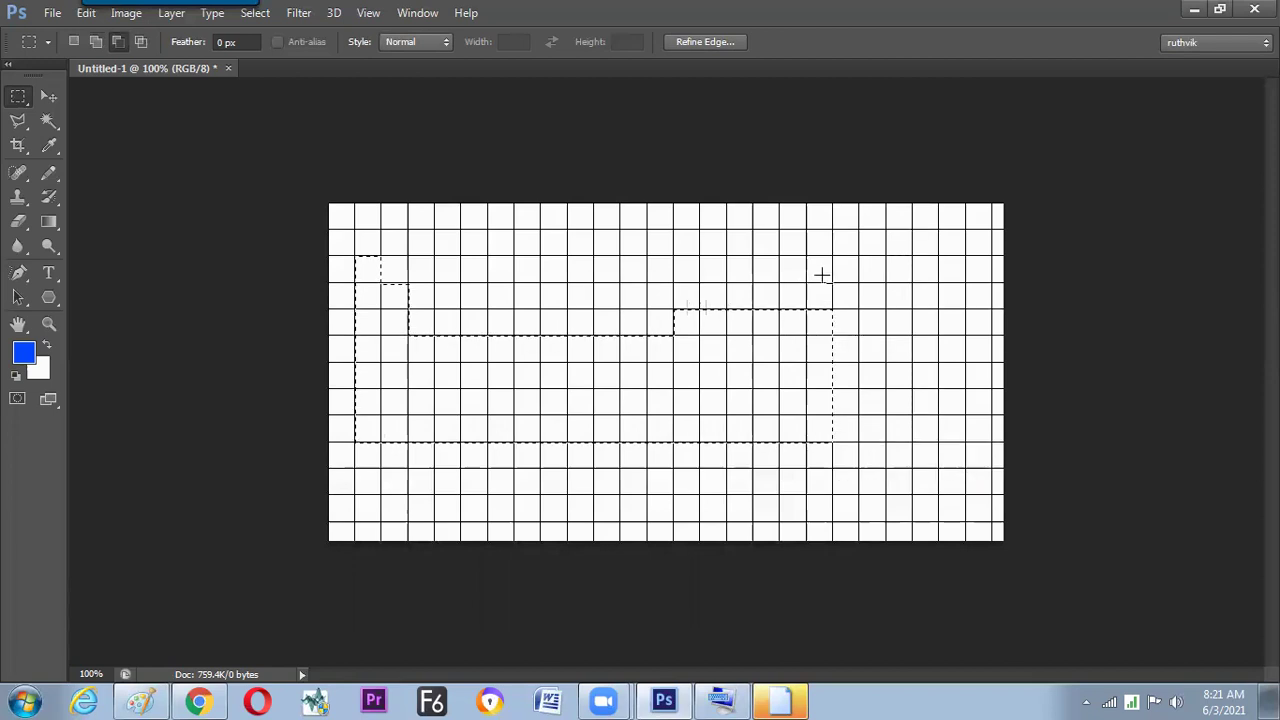
left_click_drag(807, 256, 832, 312)
key("shift")
left_click_drag(832, 311, 807, 256)
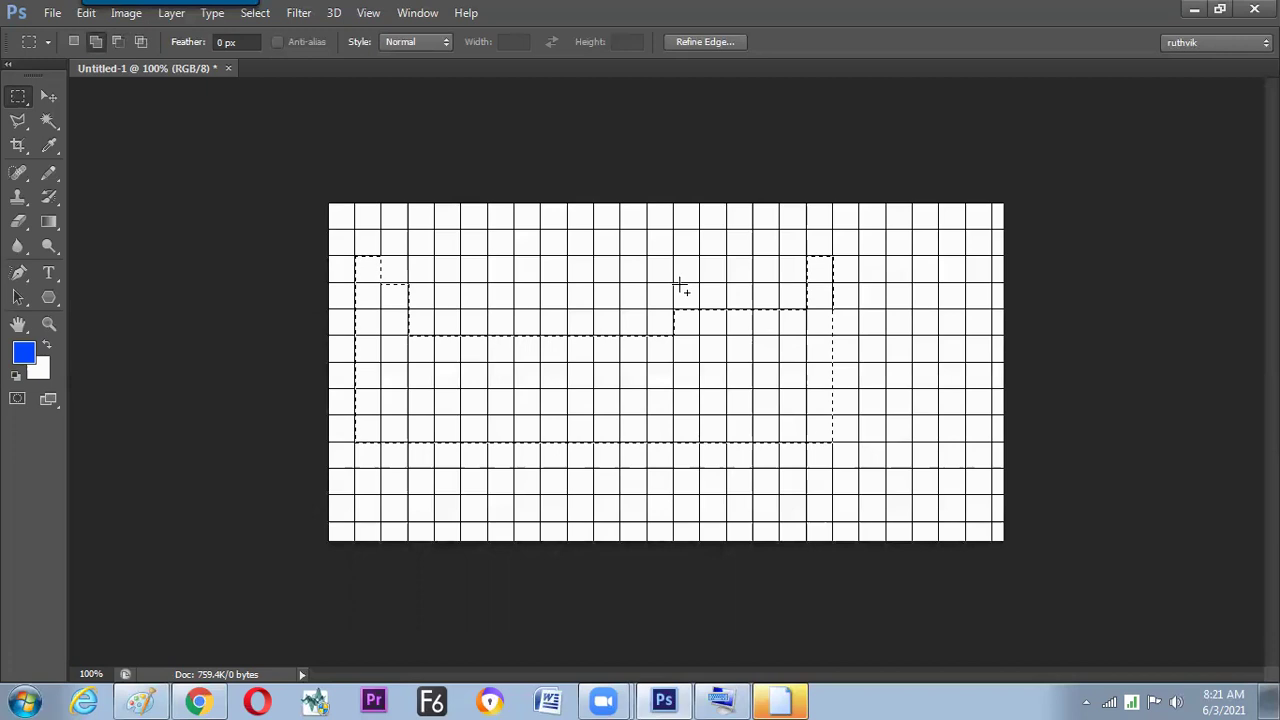
left_click_drag(673, 283, 826, 322)
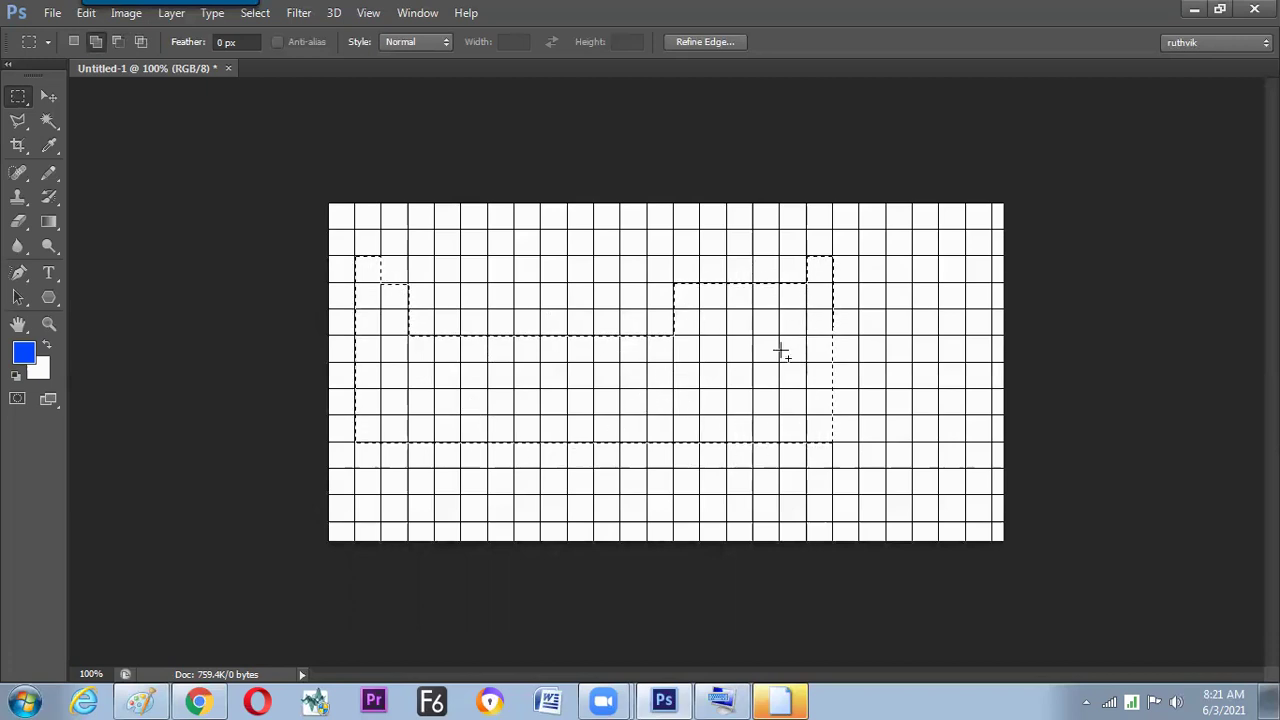
- Fill the stepped selection with the blue-outlined square custom pattern at 100% opacity in Normal mode
left_click(86, 12)
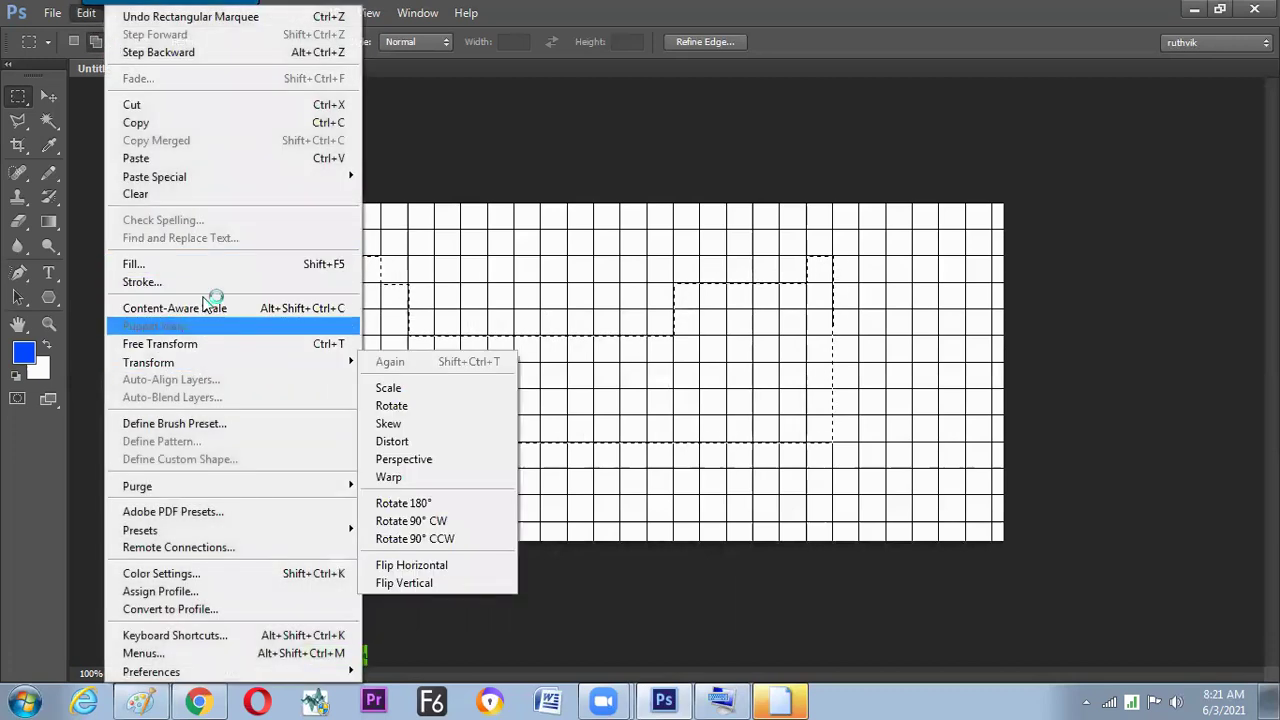
mouse_move(220, 365)
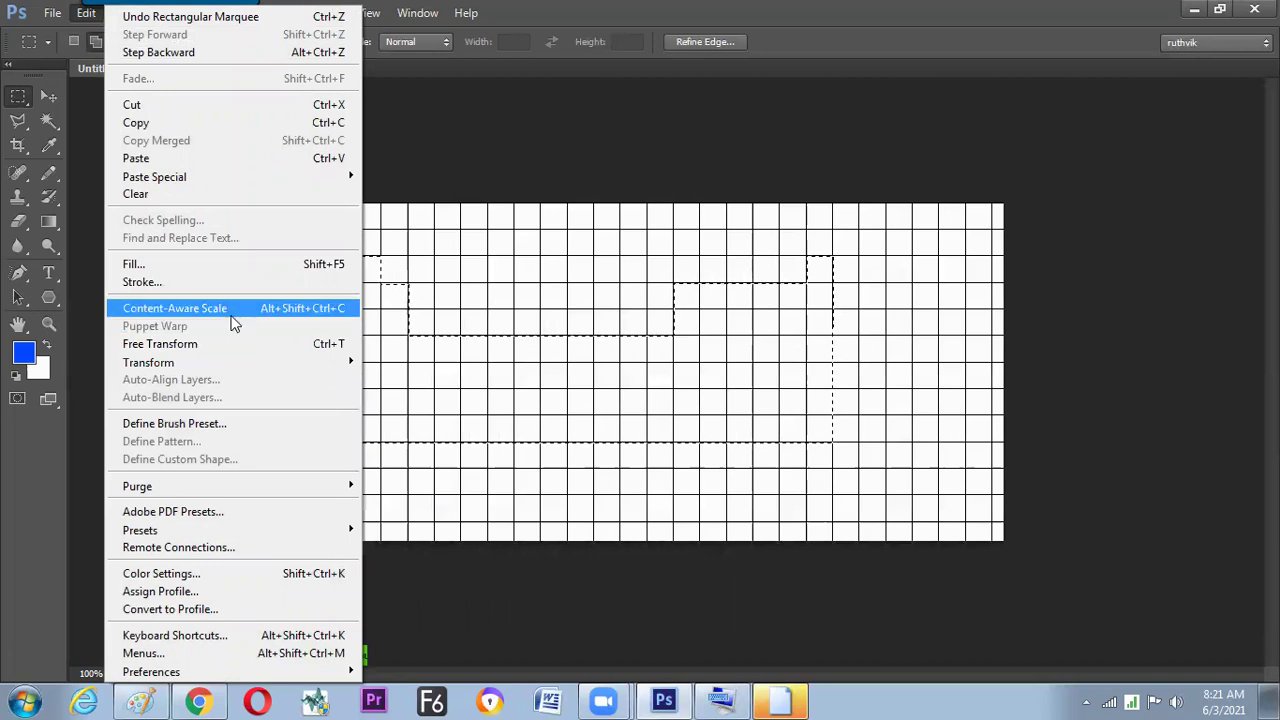
left_click(236, 265)
left_click(1026, 228)
left_click(981, 359)
left_click(1094, 181)
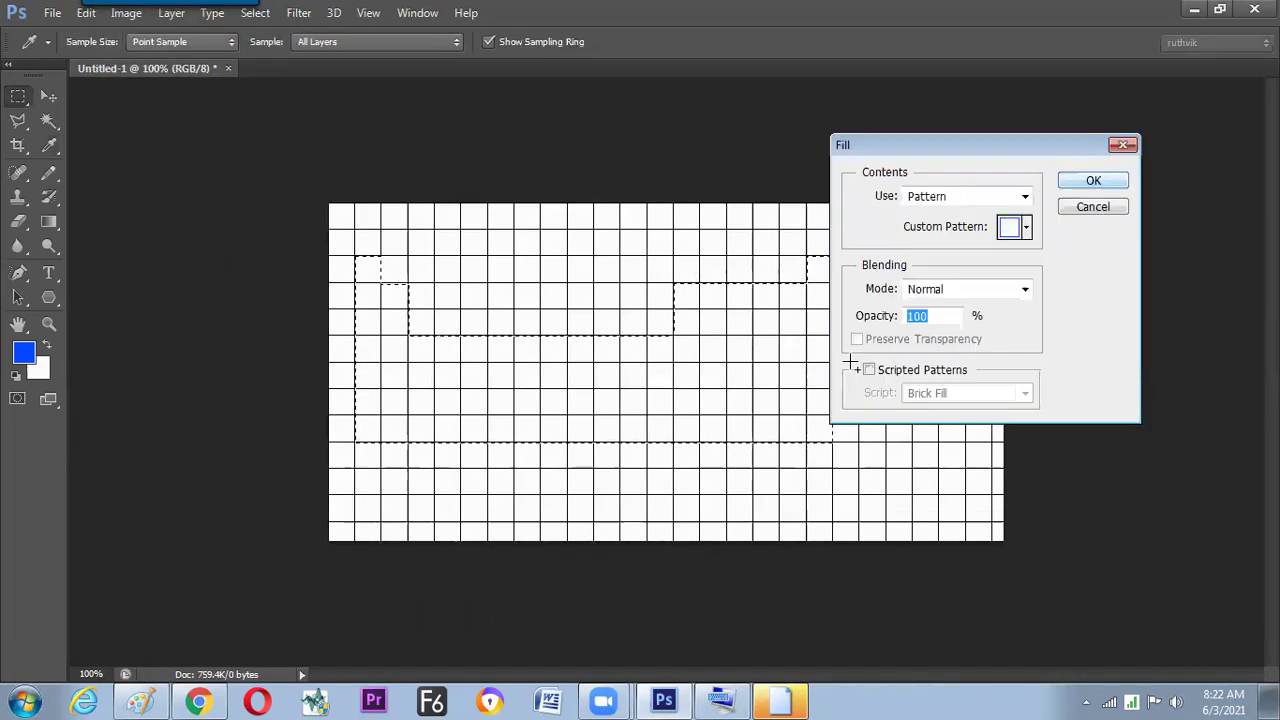
key("Return")
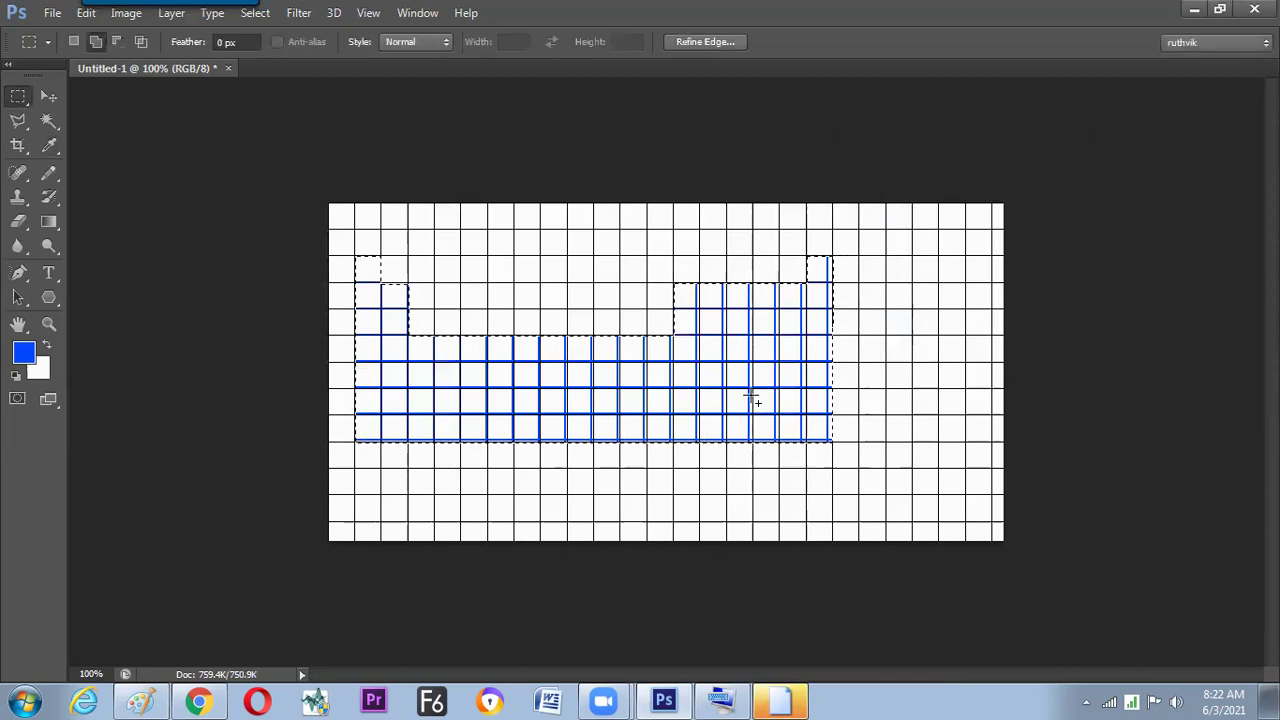
- Deselect the stepped shape and hide the black document grid
key("ctrl")
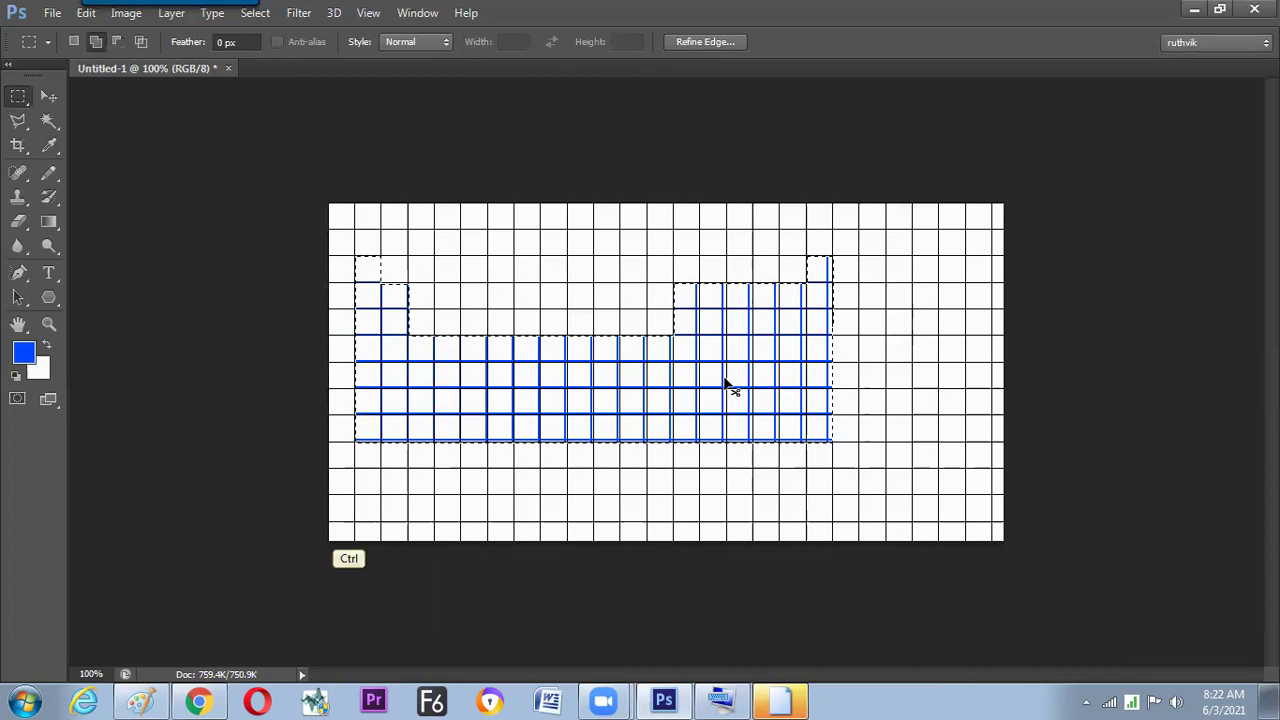
key("ctrl+d")
key("ctrl+apostrophe")
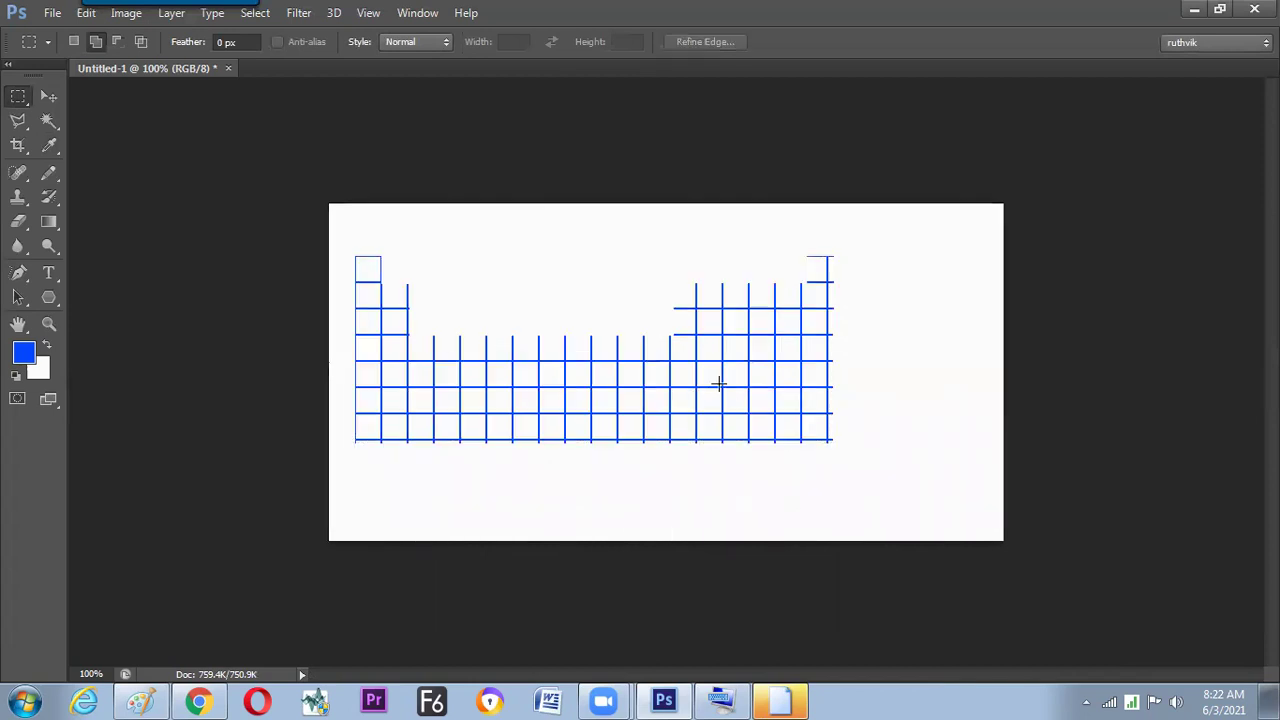
key("ctrl")
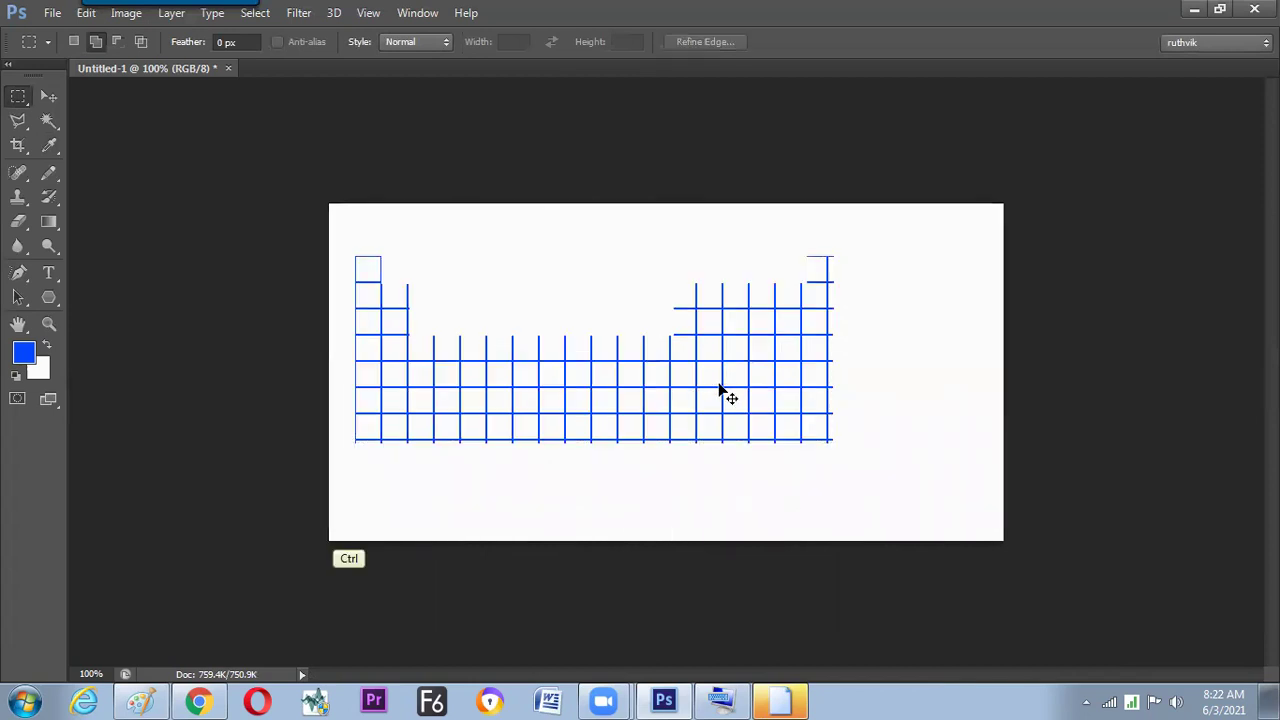
key("ctrl+shift+d")
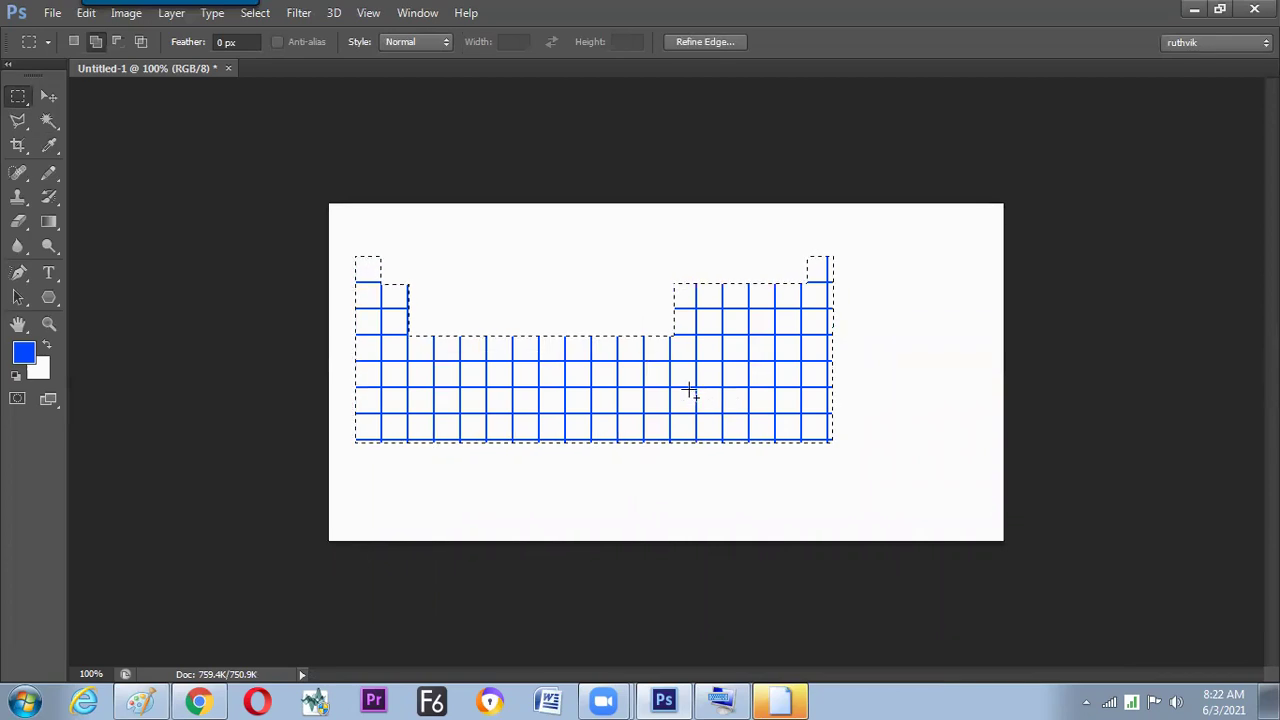
key("ctrl+d")
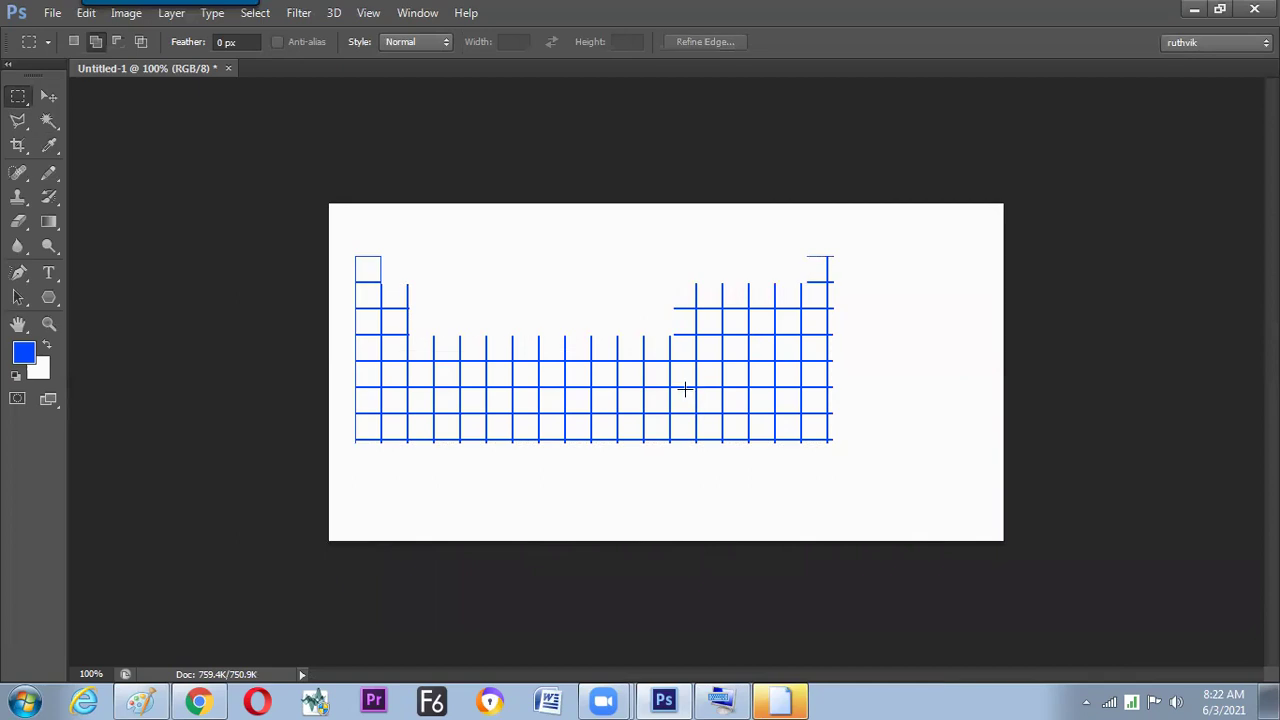
- Fill the entire canvas with the same blue square pattern
key("shift")
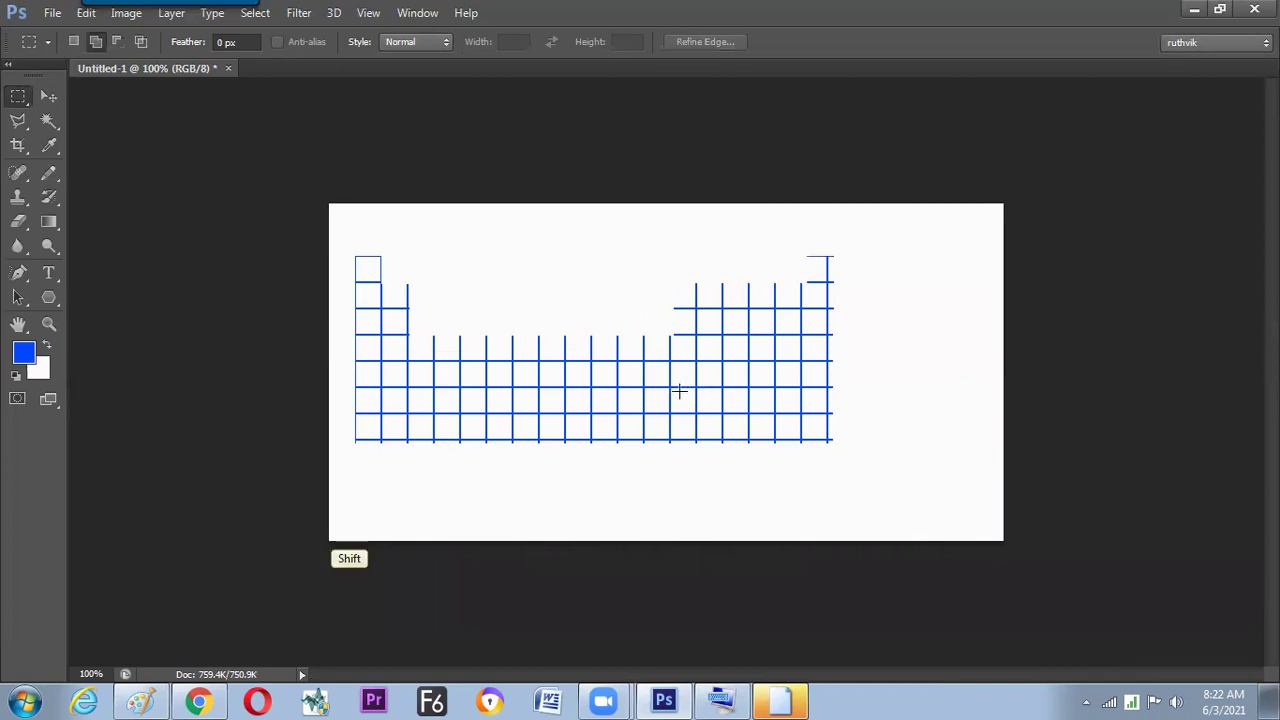
key("shift+F5")
key("Return")
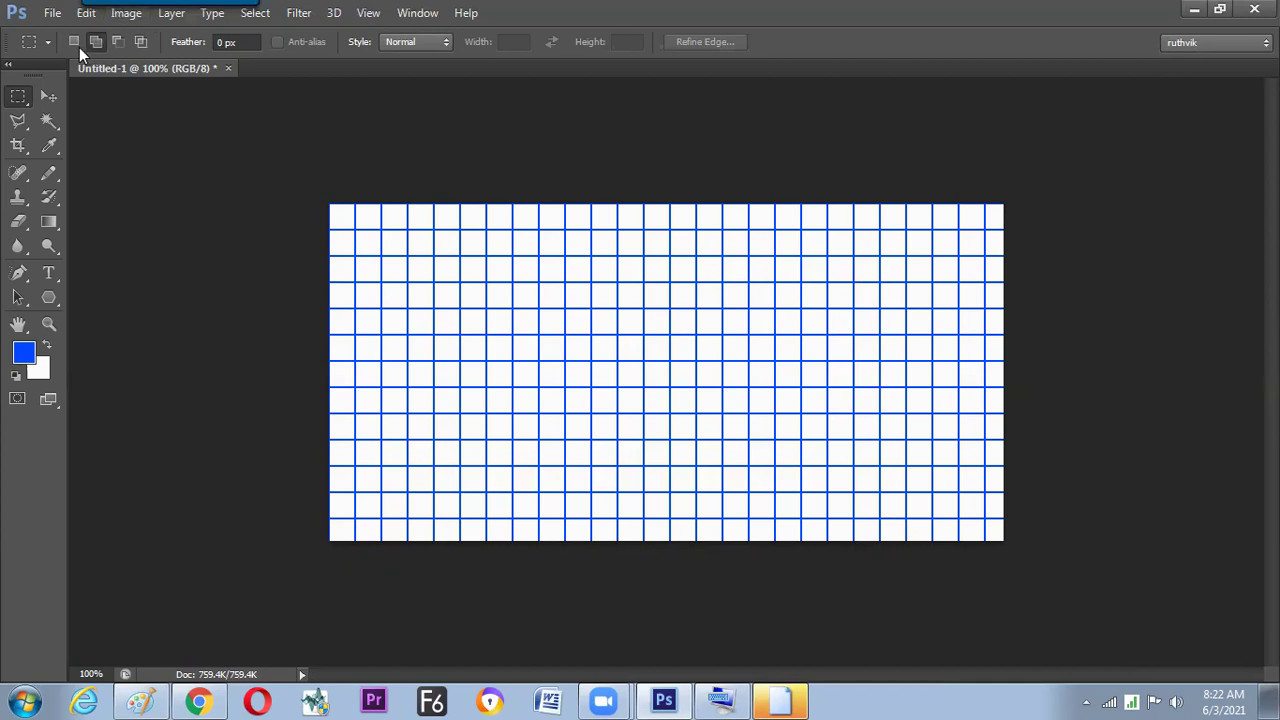
- Clear the three leftmost columns of the pattern over the full canvas height
left_click_drag(331, 206, 408, 540)
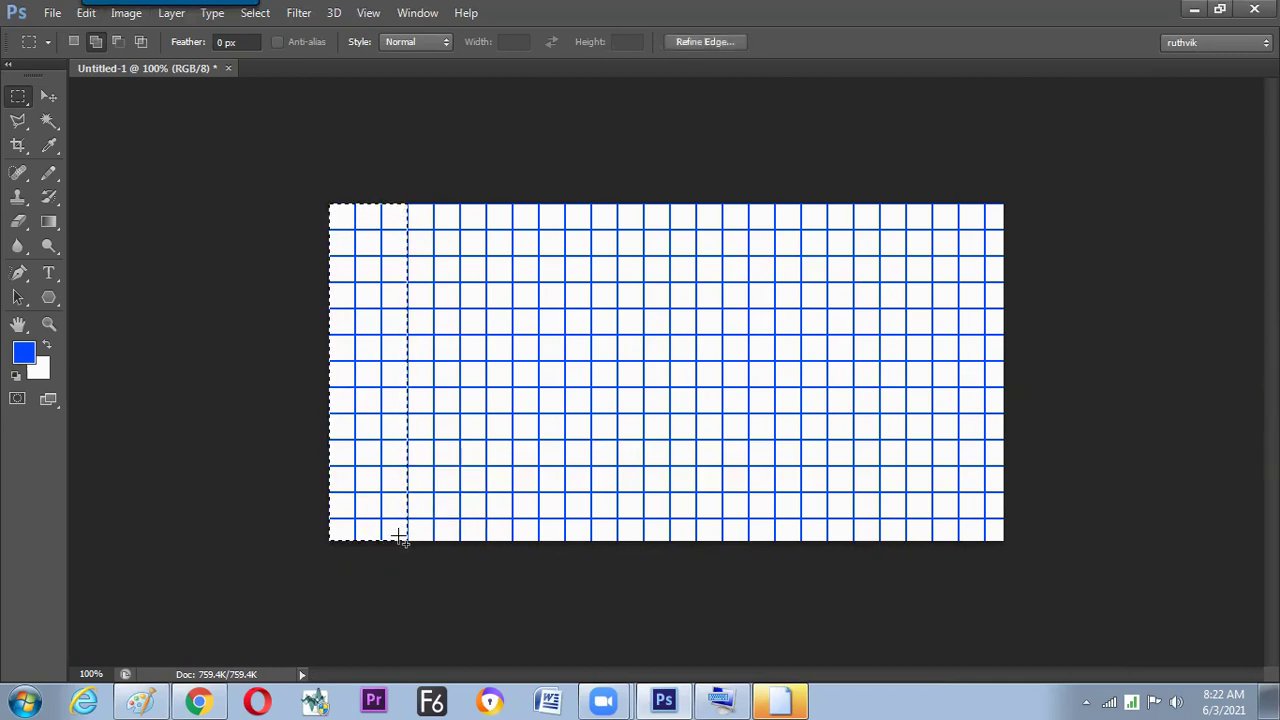
key("ctrl+x")
left_click(391, 529)
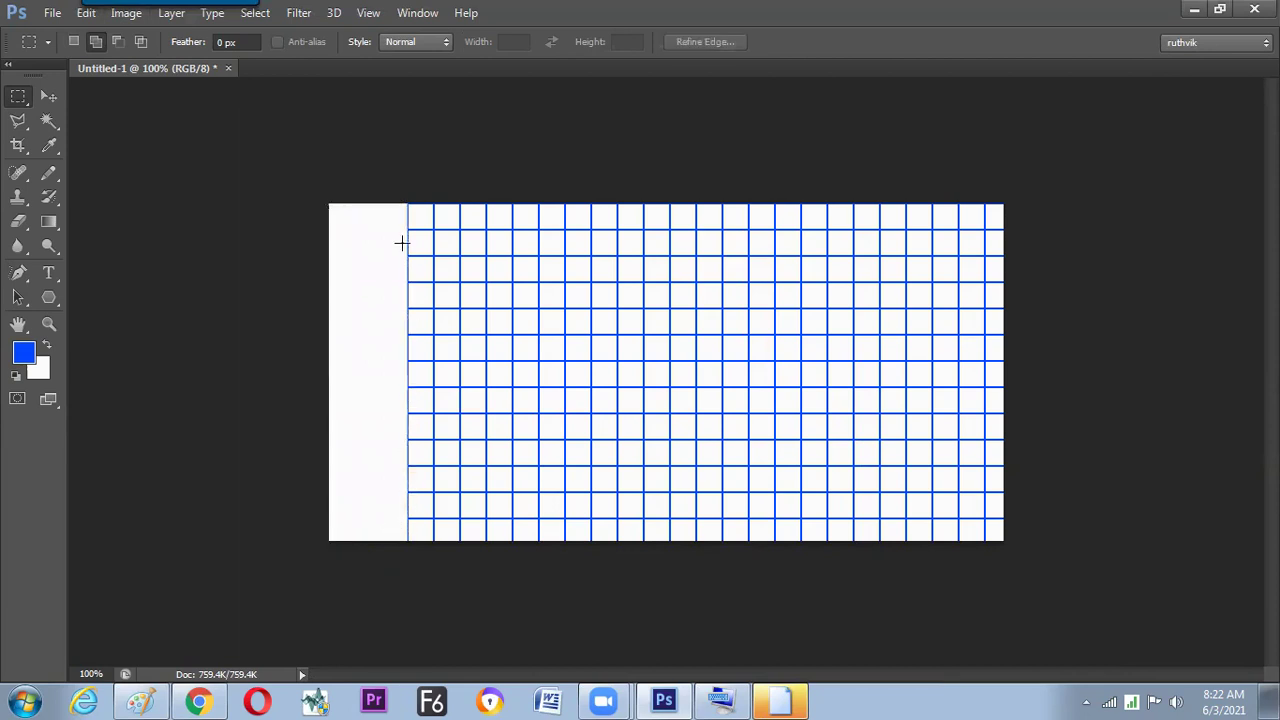
- Fill the top two rows across the full canvas width with the white background color and deselect
left_click_drag(328, 202, 1058, 258)
key("shift+F5")
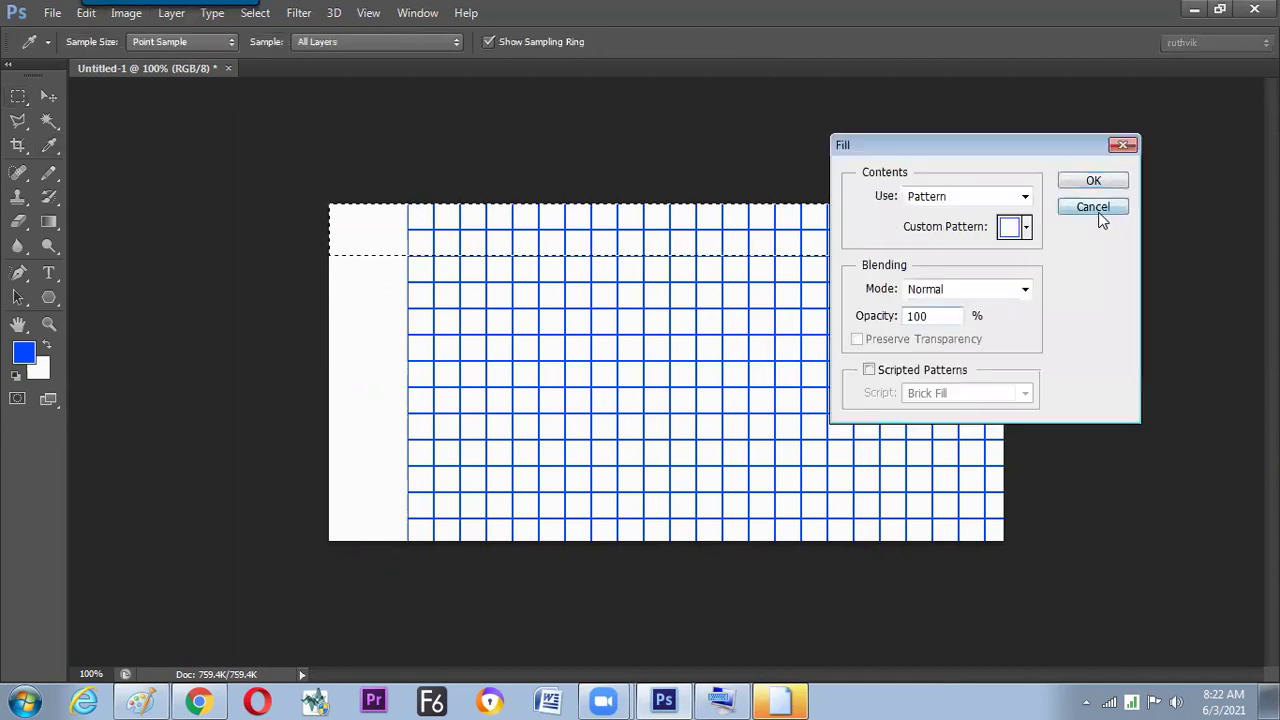
left_click(1100, 206)
key("ctrl+BackSpace")
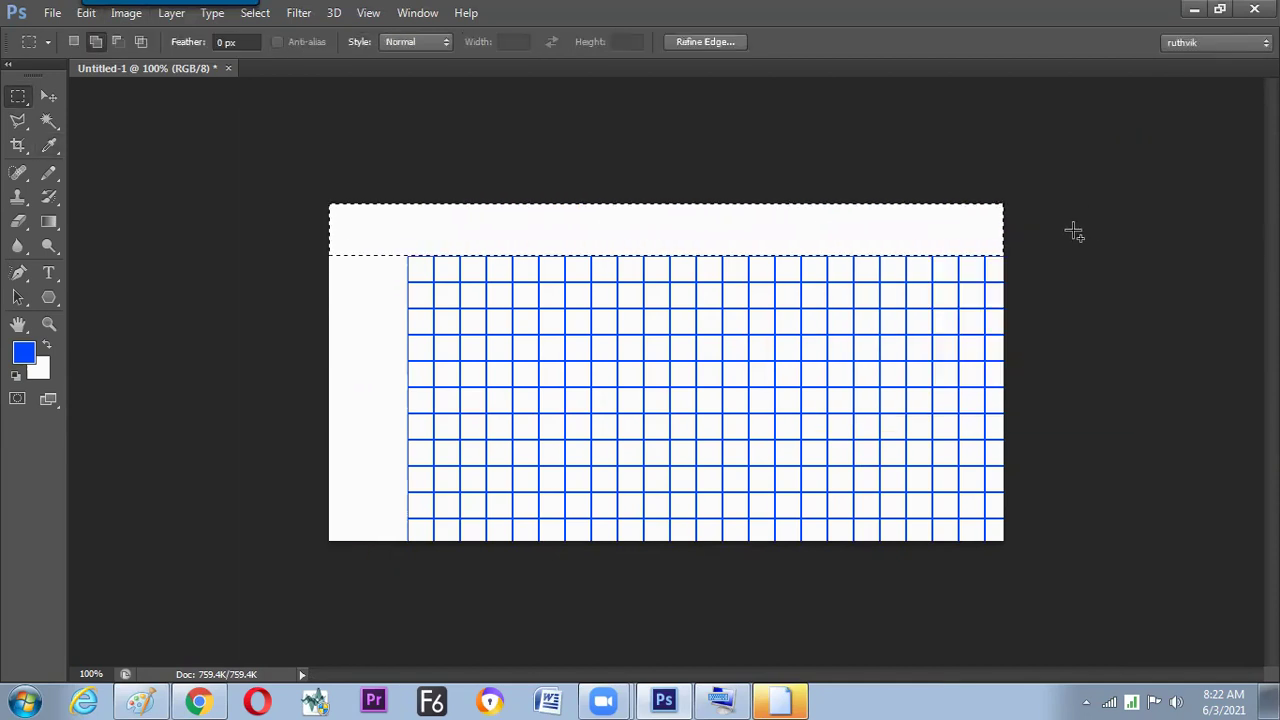
key("ctrl+d")
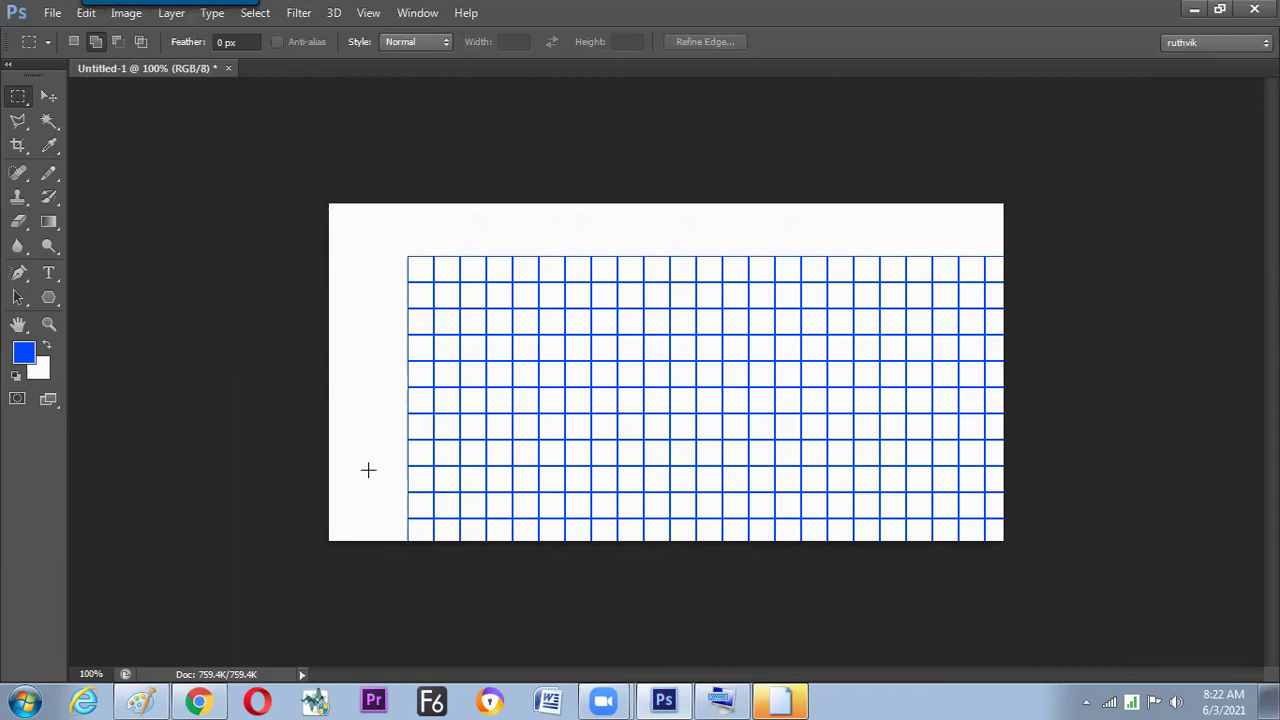
left_click_drag(314, 467, 1050, 607)
key("ctrl+d")
left_click(748, 565)
left_click(657, 262)
- Handwrite the numbers 1 to 18 above the grid columns with the 1-pixel blue Pencil tool
left_click(52, 174)
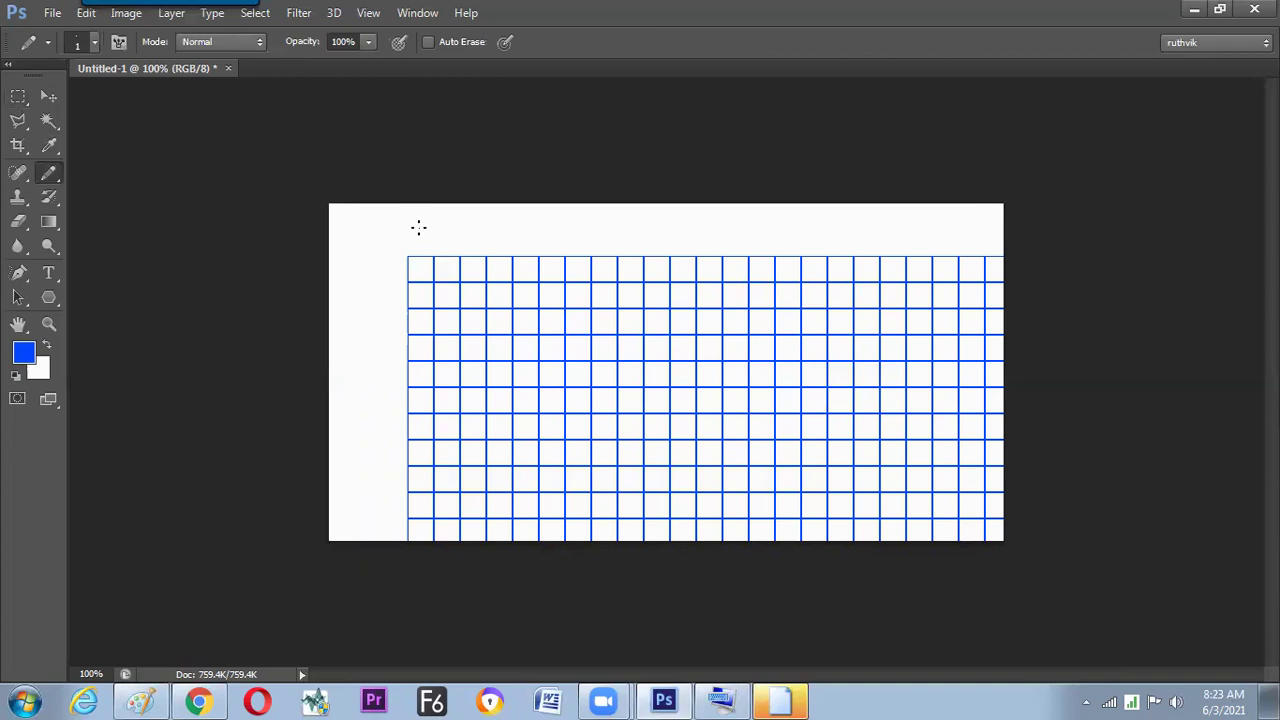
left_click_drag(437, 219, 446, 231)
mouse_move(497, 217)
left_mouse_down()
mouse_move(504, 237)
mouse_move(607, 228)
left_mouse_up()
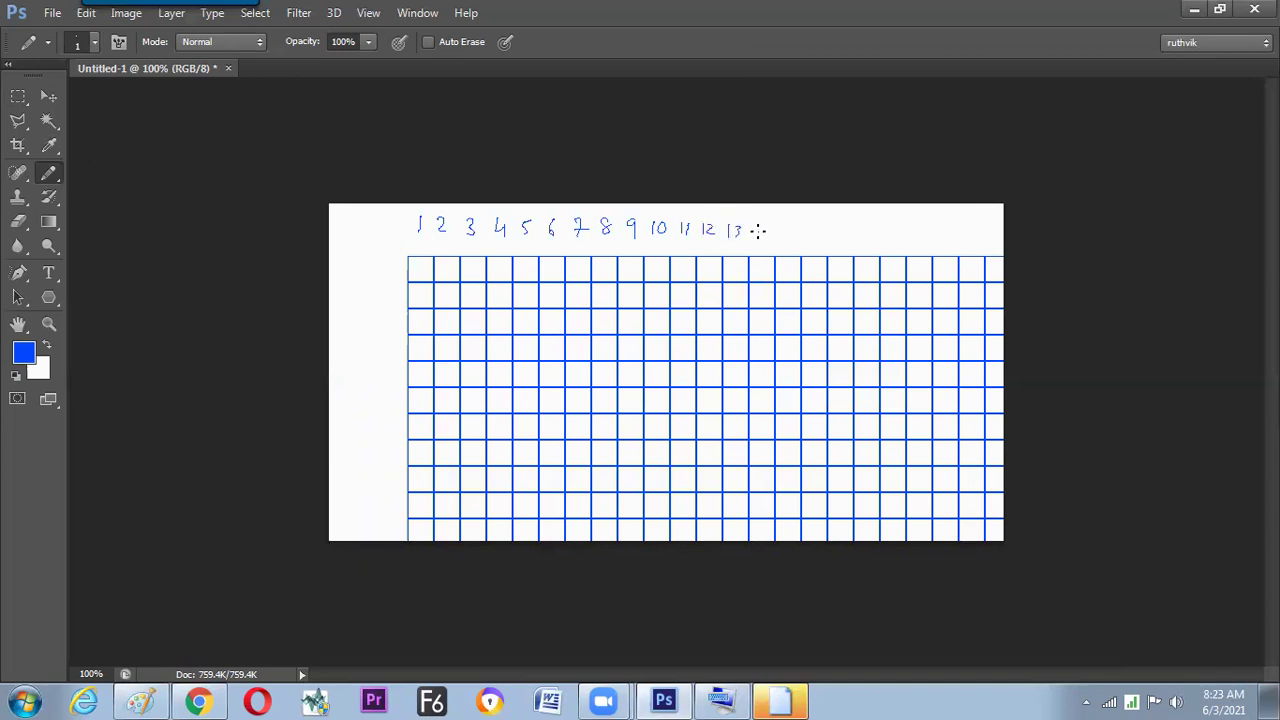
left_click_drag(756, 223, 757, 236)
- Try to clear the first row's squares from column 2 to column 17 using a rectangular marquee, and undo it
left_click(19, 97)
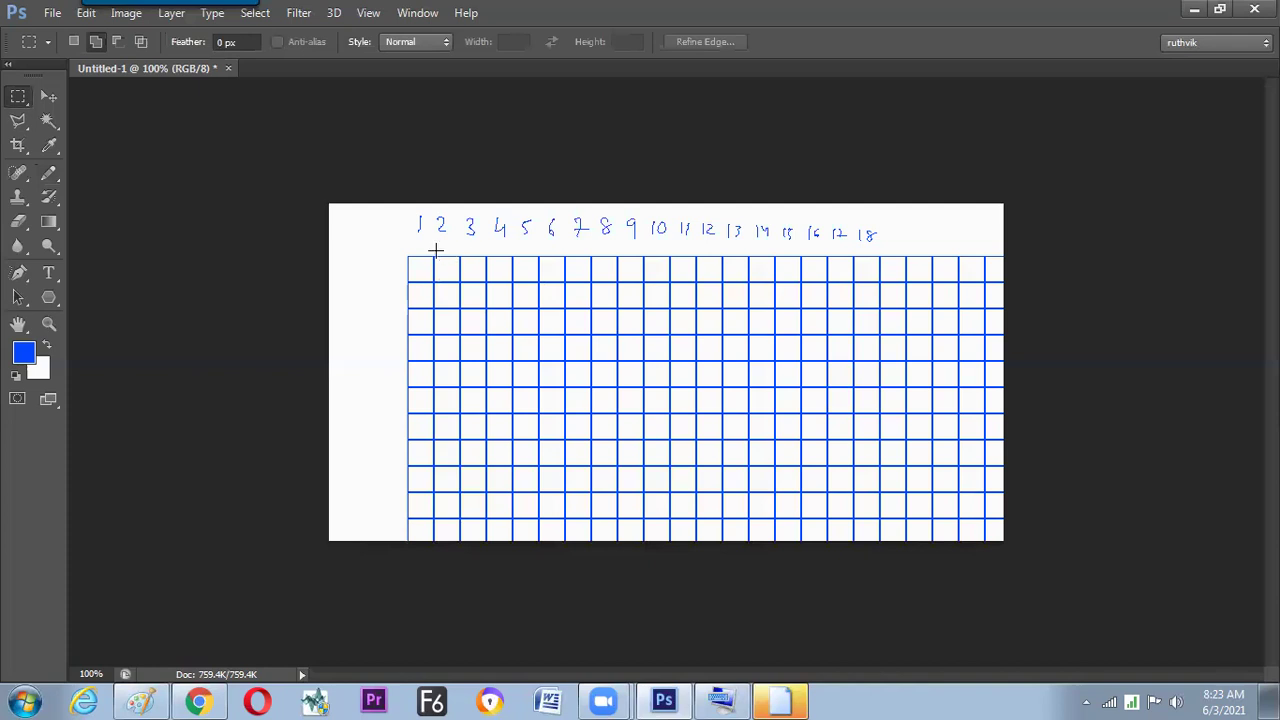
left_click_drag(434, 256, 853, 284)
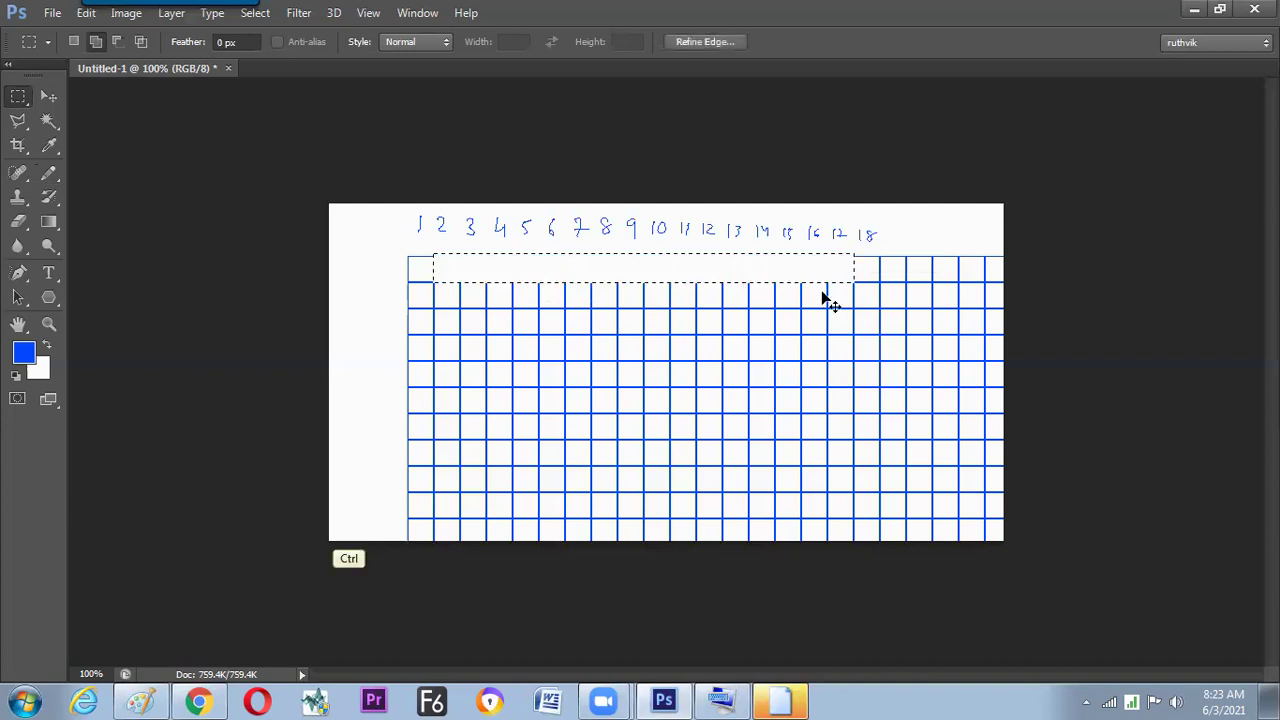
key("ctrl+d")
key("ctrl+z")
key("ctrl+alt+z")
key("ctrl+d")
- Clear the first row between columns 2 and 17 with a marquee kept just inside the bordering grid lines
left_click_drag(439, 252, 617, 277)
mouse_move(842, 281)
left_mouse_down()
mouse_move(869, 283)
mouse_move(846, 282)
left_mouse_up()
key("shift+F5")
left_click(1093, 207)
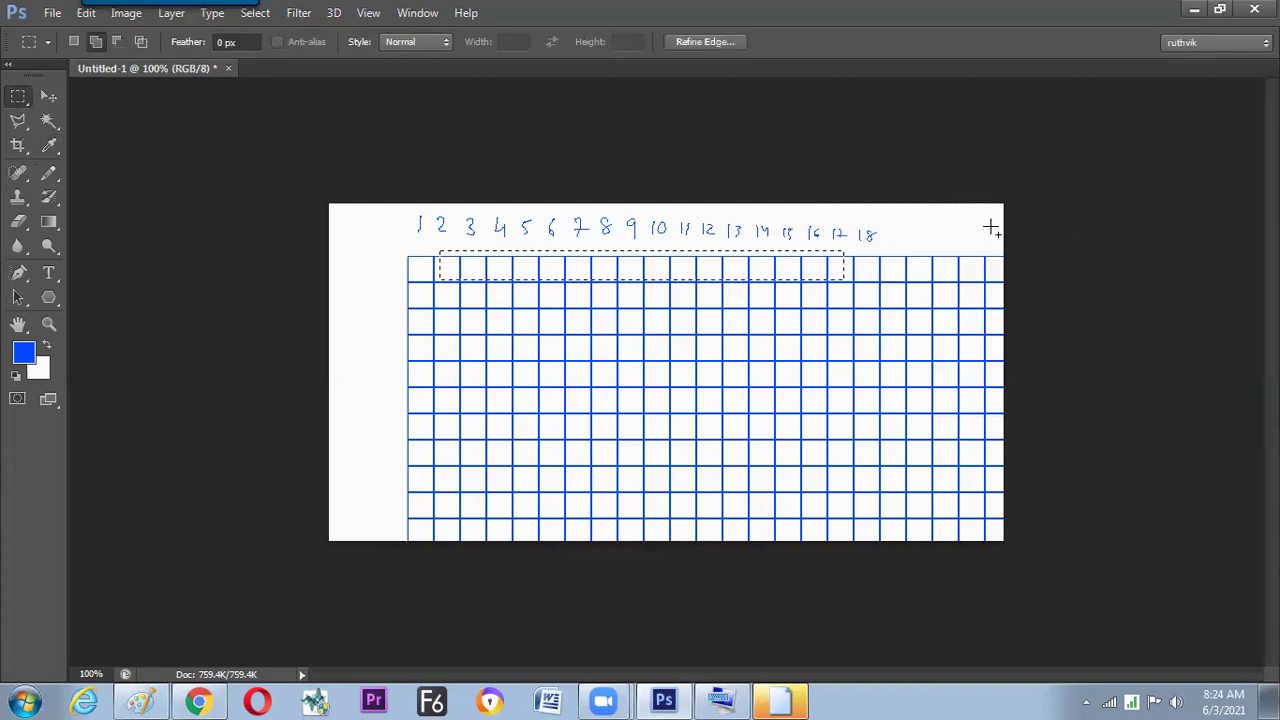
key("ctrl+x")
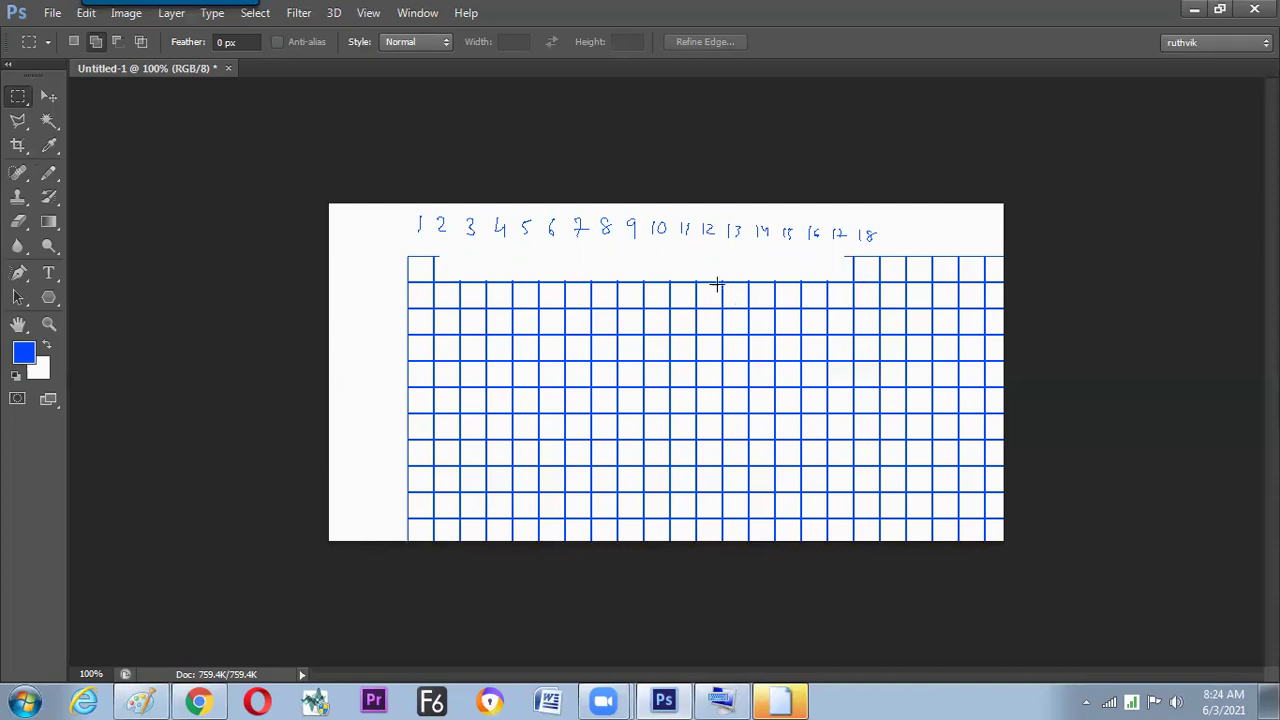
- Clear the second and third rows between columns 3 and 12, keeping the surrounding border lines, and deselect
left_click_drag(716, 272, 467, 328)
key("Delete")
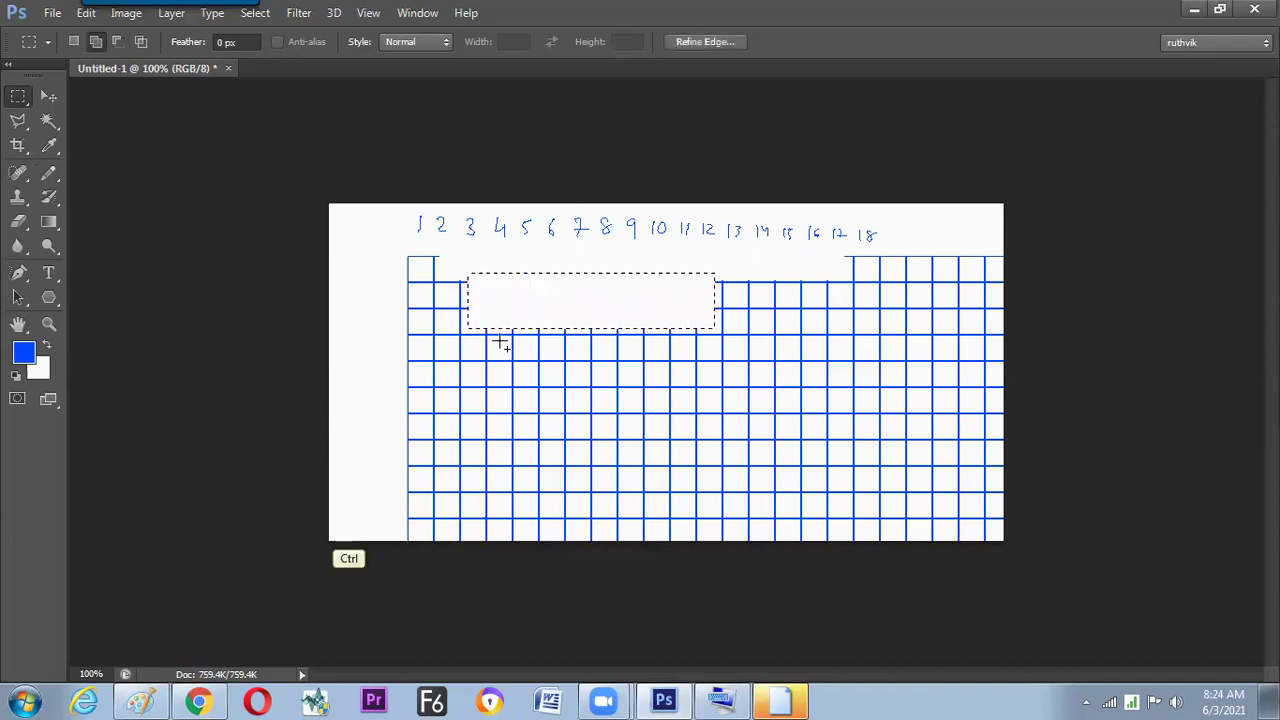
key("ctrl+d")
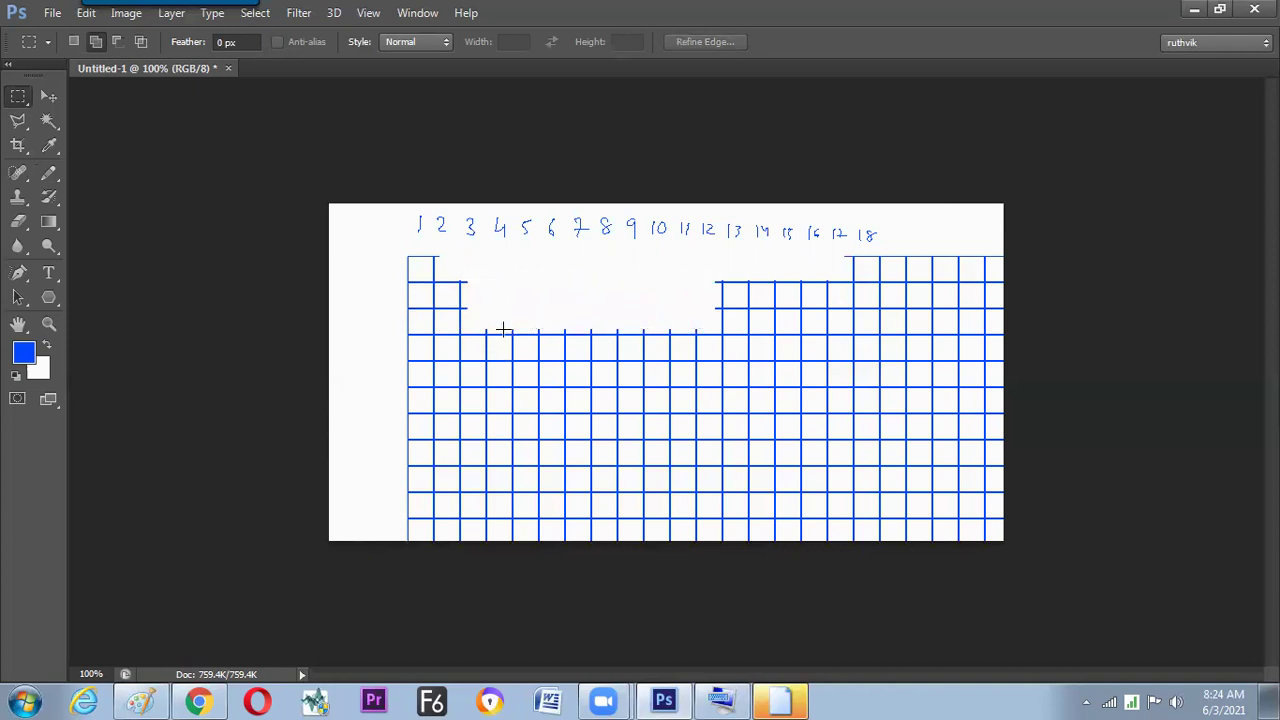
key("ctrl+plus")
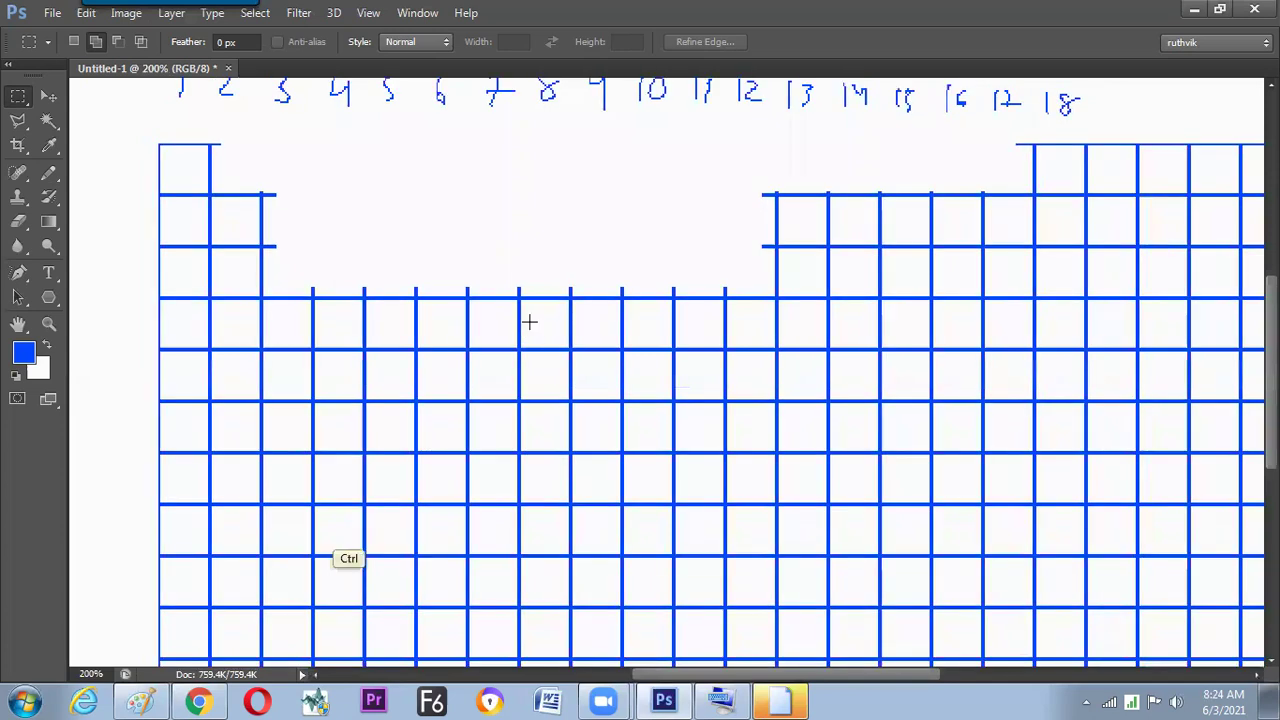
key("ctrl+minus")
key("super+d")
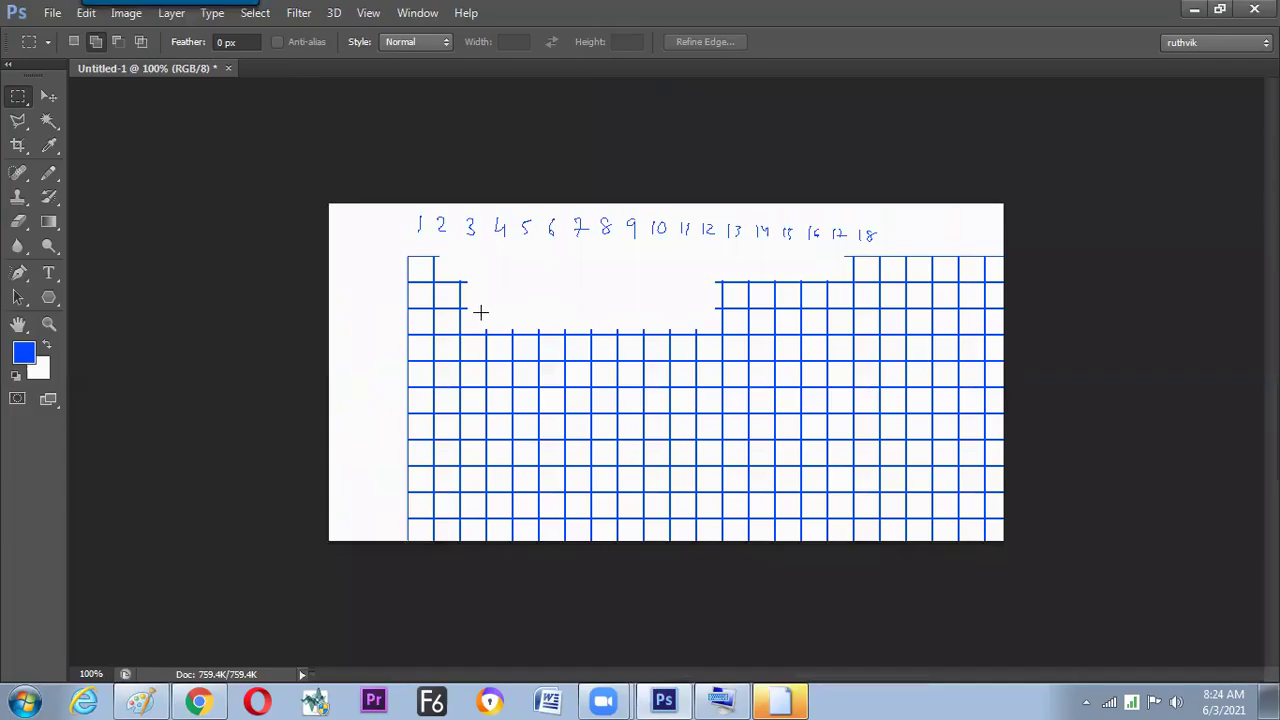
key("ctrl+plus")
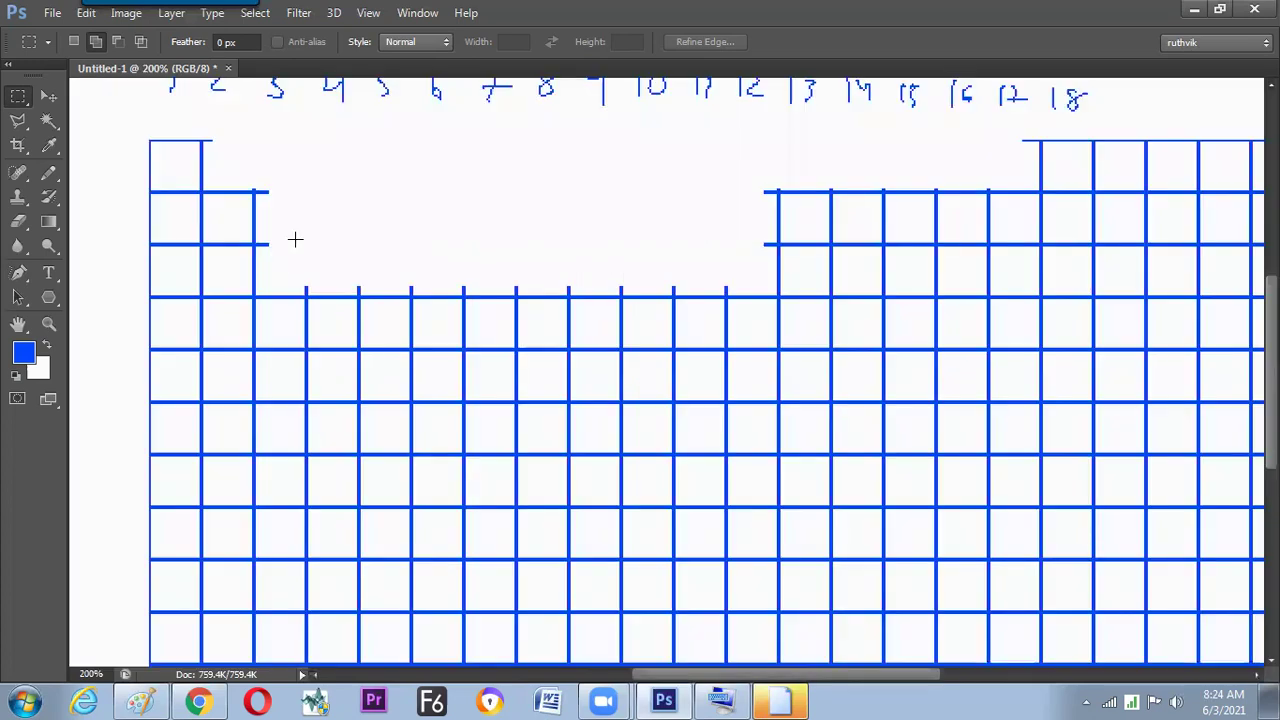
key("ctrl+minus")
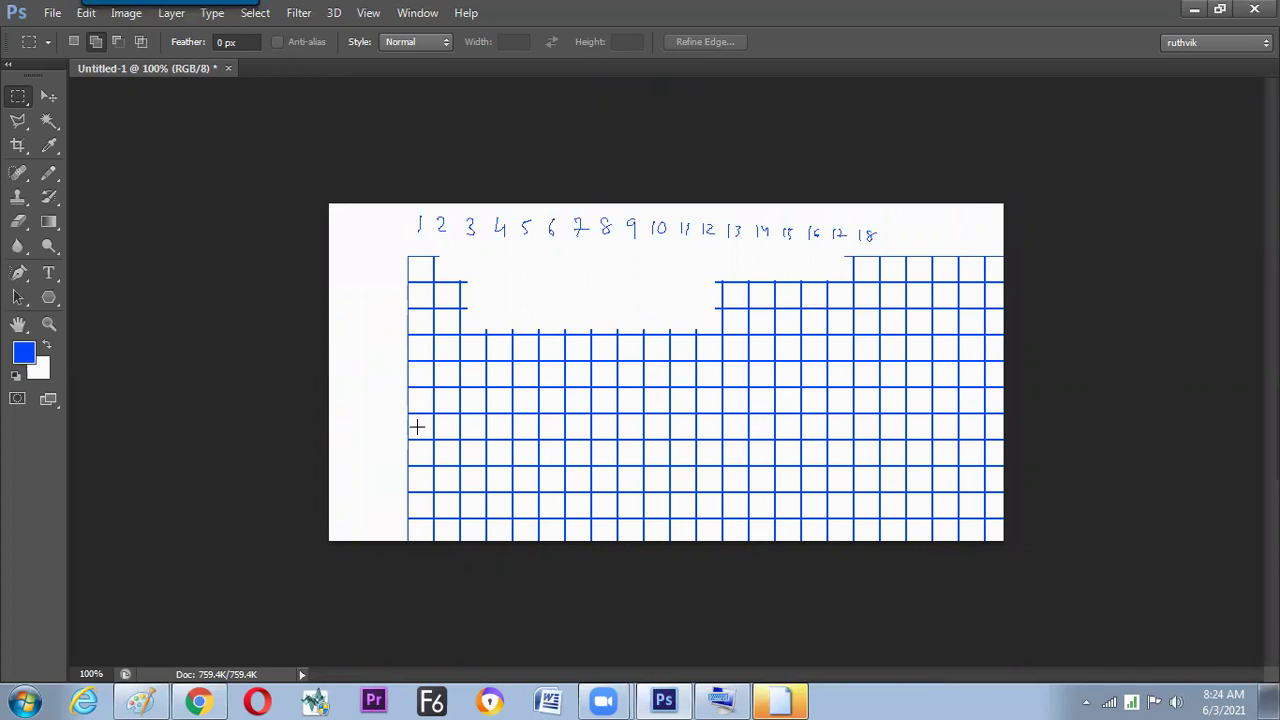
- Clear a thin horizontal strip through the middle of the eighth row across all grid columns
left_click_drag(392, 448, 962, 457)
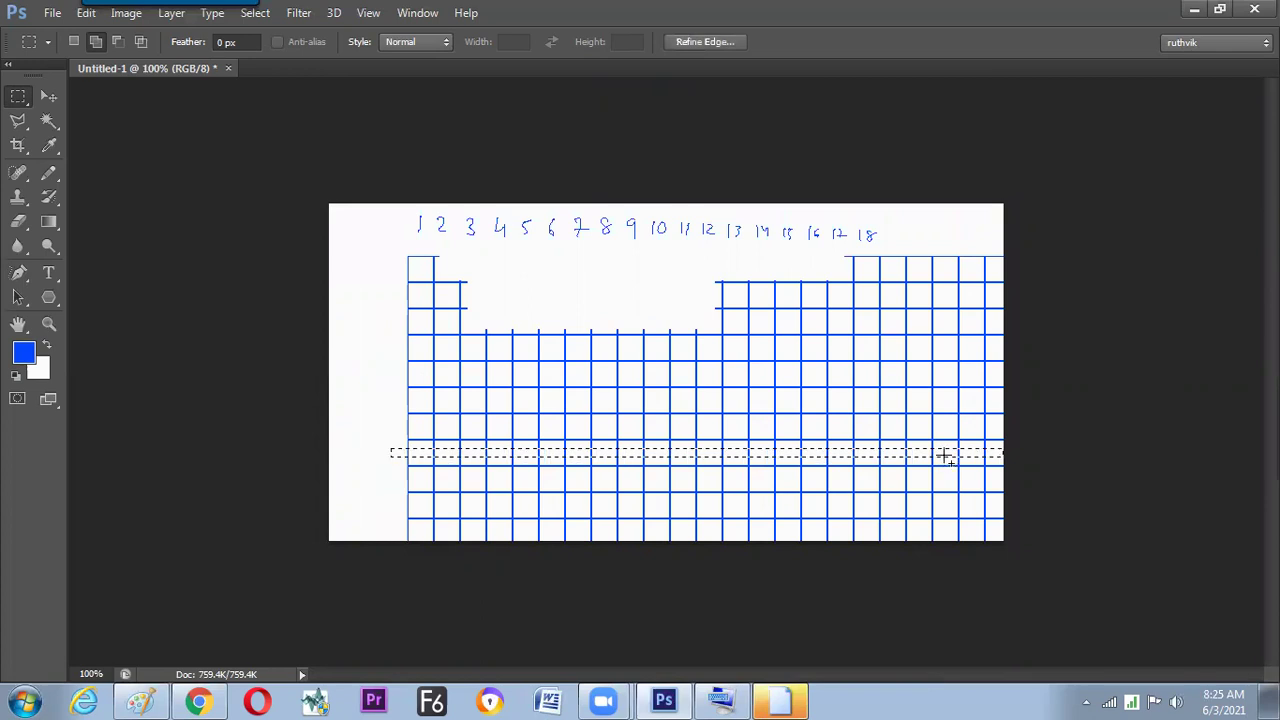
left_click(418, 478)
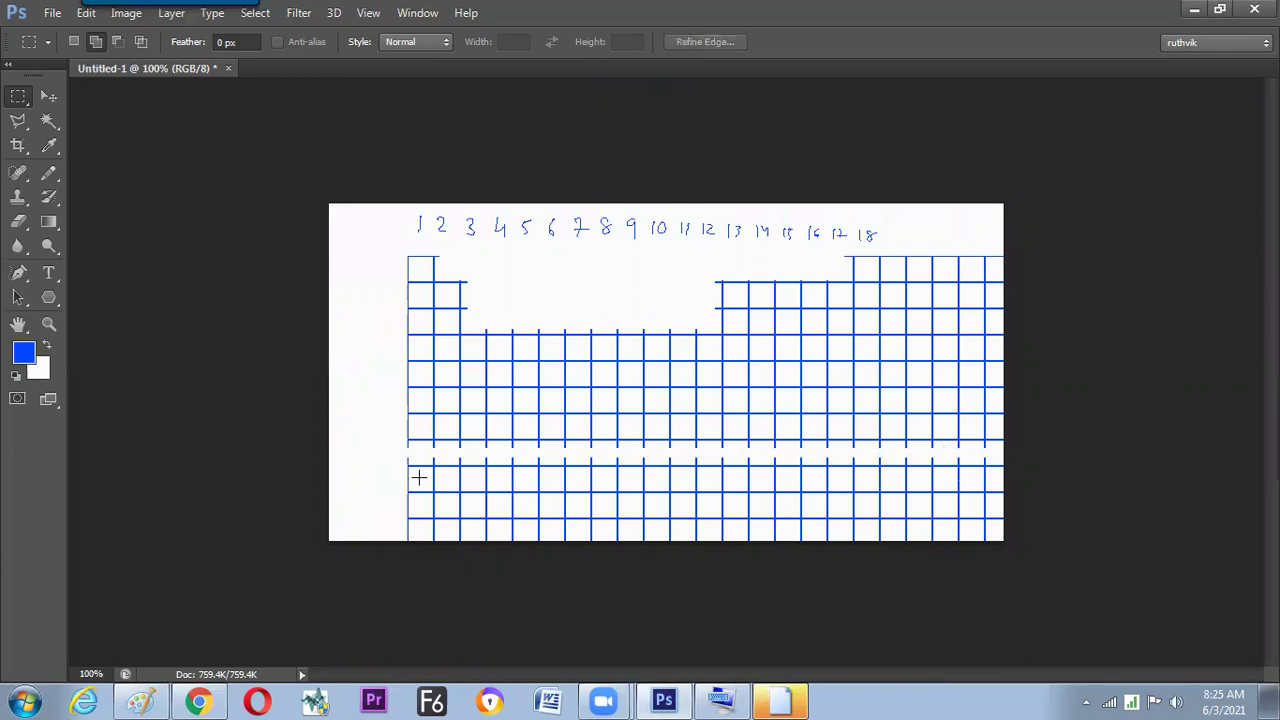
- Clear the first two columns of the lower grid block, deselect, and hide the workspace tools and options
left_click_drag(392, 459, 454, 563)
key("Delete")
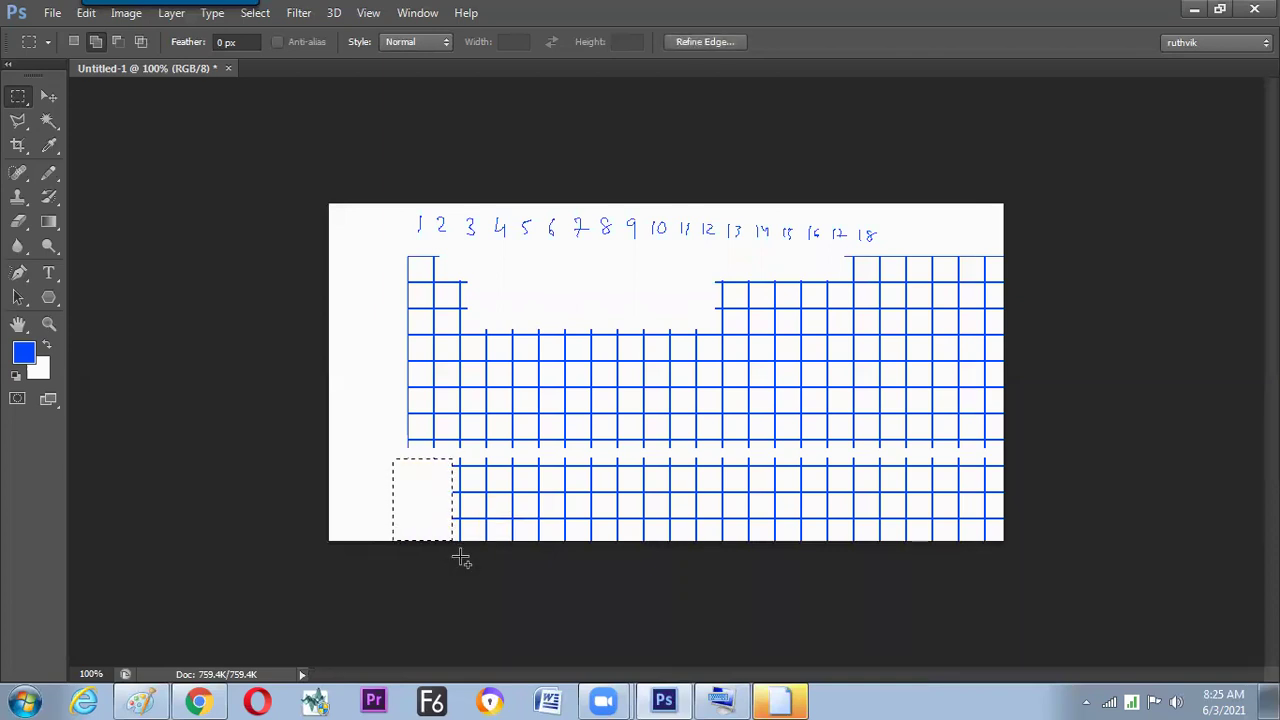
left_click(458, 540)
key("Tab")
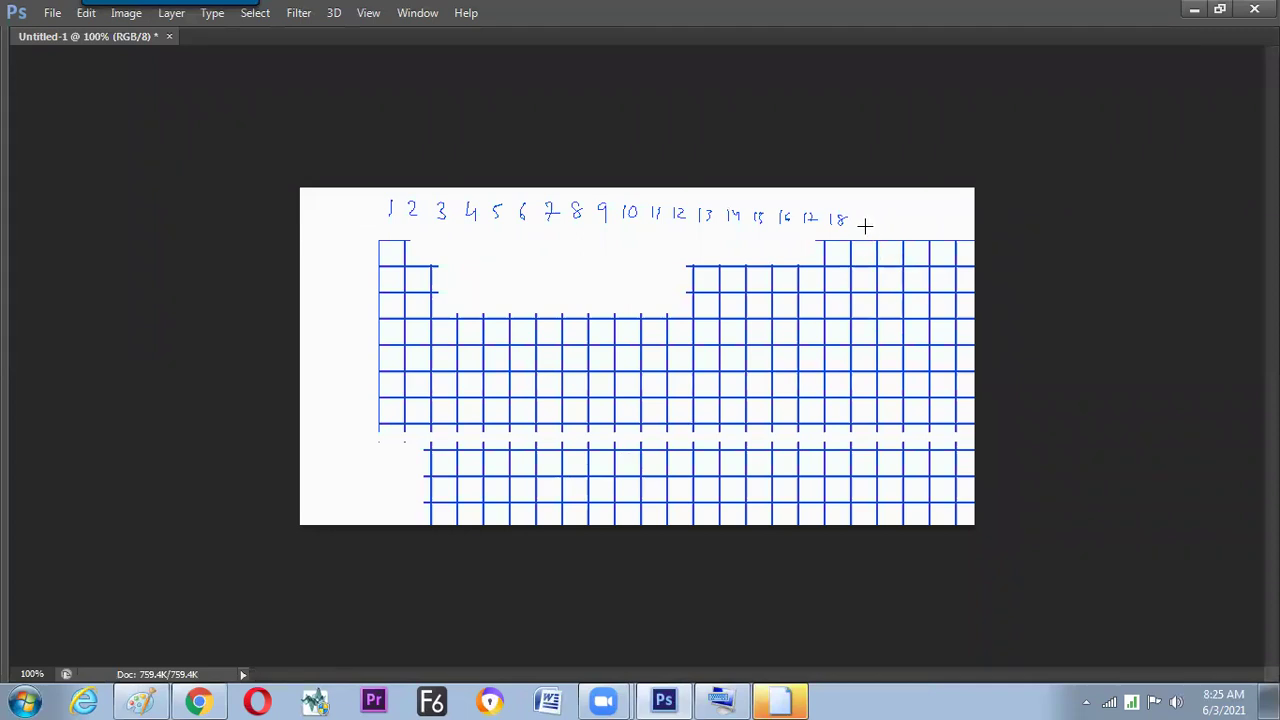
- Clear the grid columns beyond column 18 and the thin strip along the canvas's lower edge, deselect, and show the workspace tools
left_click_drag(863, 224, 1010, 565)
key("Delete")
key("ctrl+d")
left_click_drag(888, 530, 353, 509)
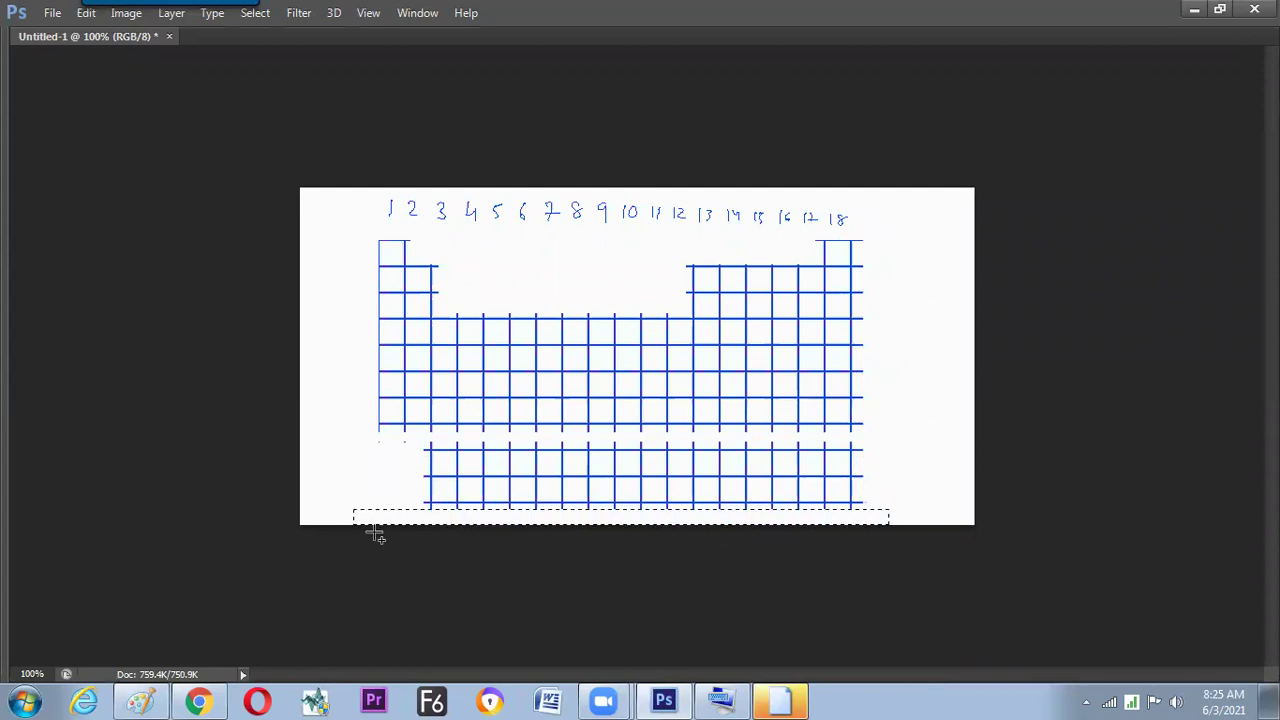
key("Delete")
key("ctrl+d")
key("Tab")
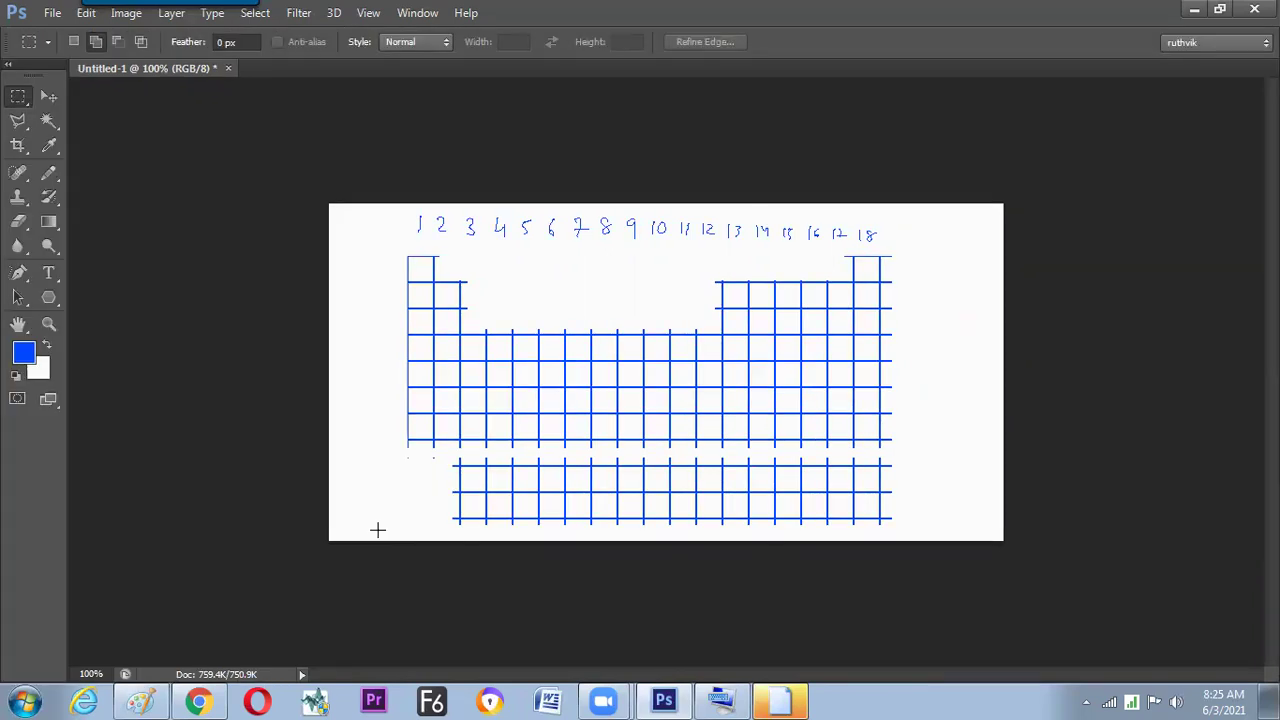
- Clear the leftover line ends in the gap between the main grid and the lower block, then deselect
key("ctrl+plus")
left_click_drag(374, 528, 414, 503)
key("ctrl+minus")
key("ctrl+plus")
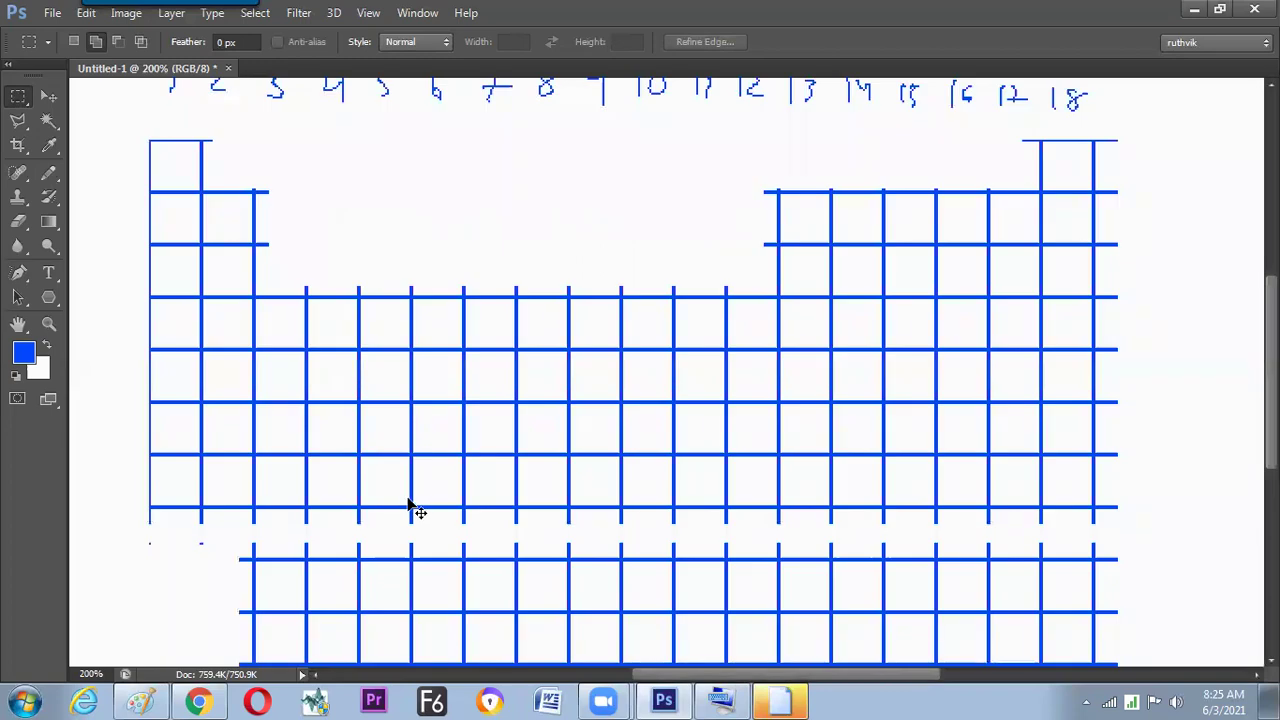
key("ctrl+minus")
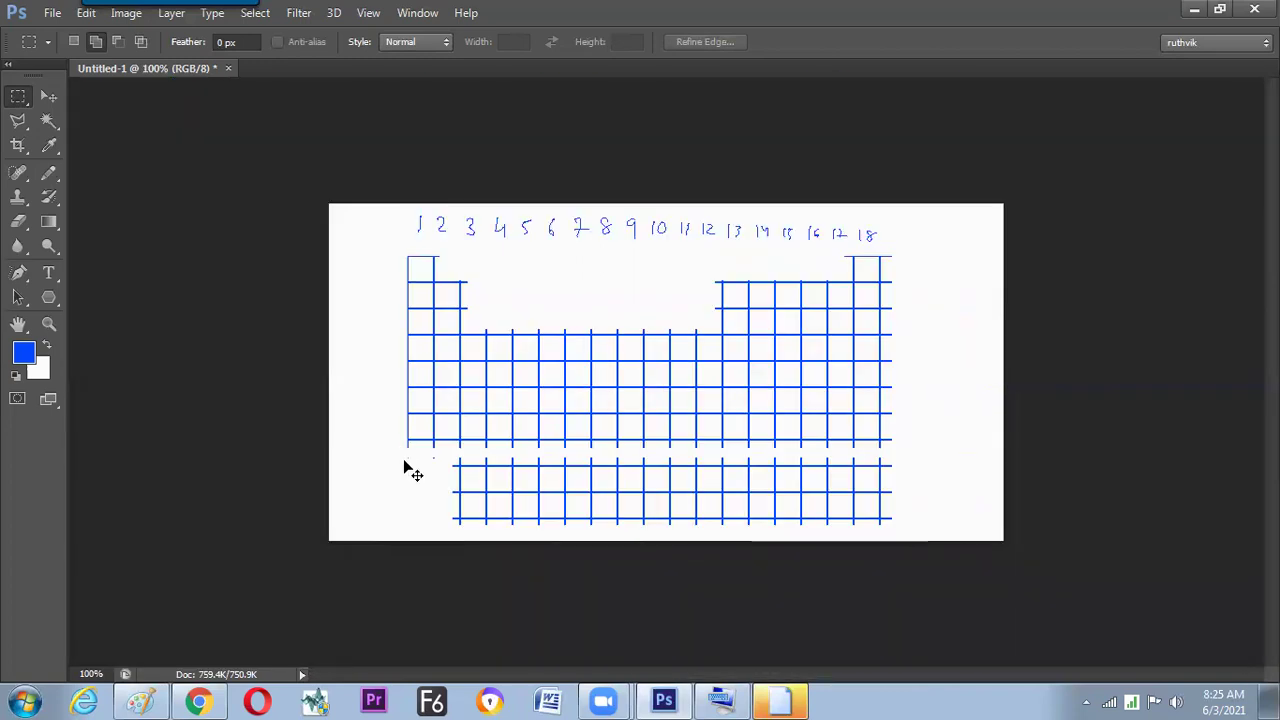
key("ctrl+plus")
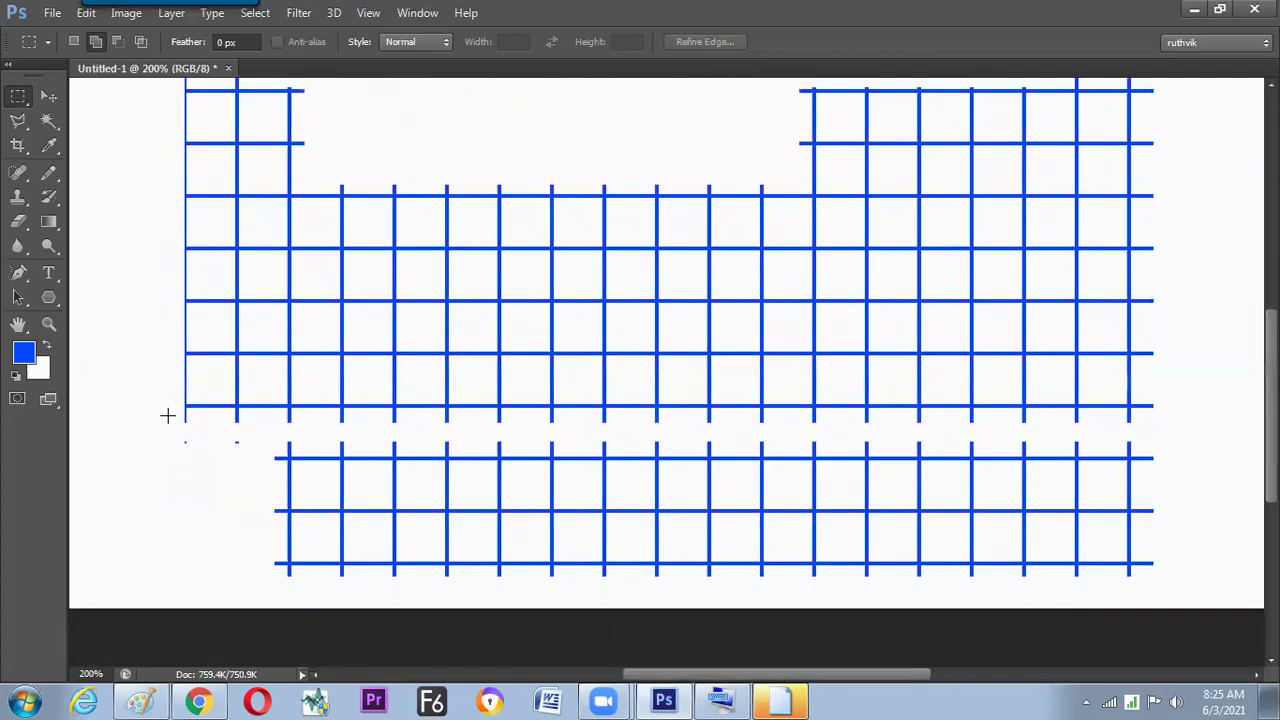
left_click_drag(178, 408, 1166, 460)
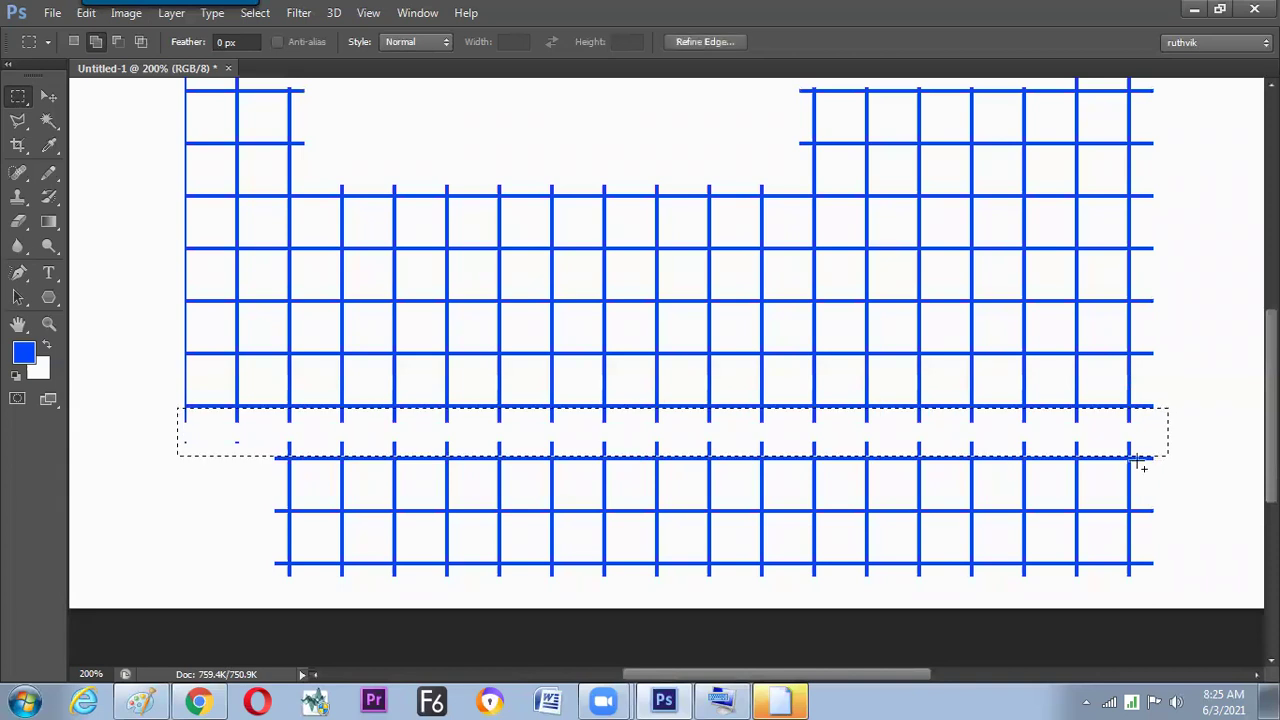
key("Delete")
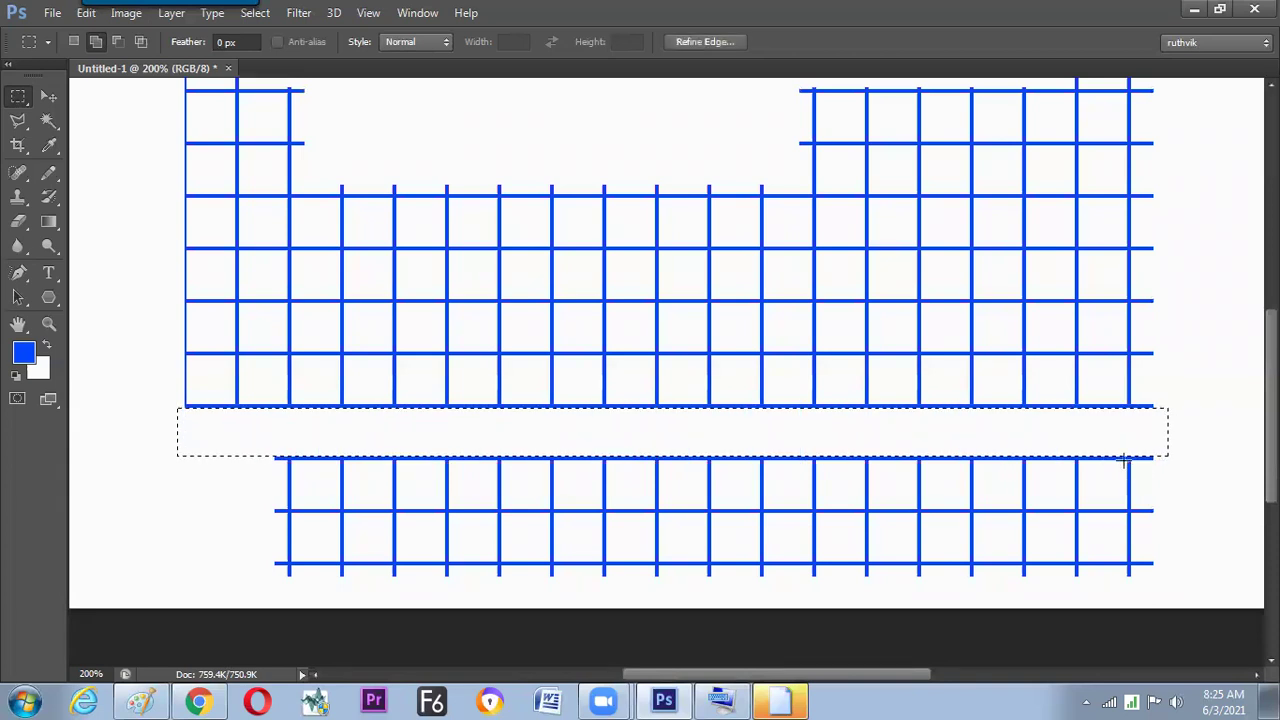
key("ctrl+d")
- Marquee-select the overhanging line ends beyond column 18 and along the left and lower sides of the lower block as one selection
left_click_drag(1108, 443, 966, 486)
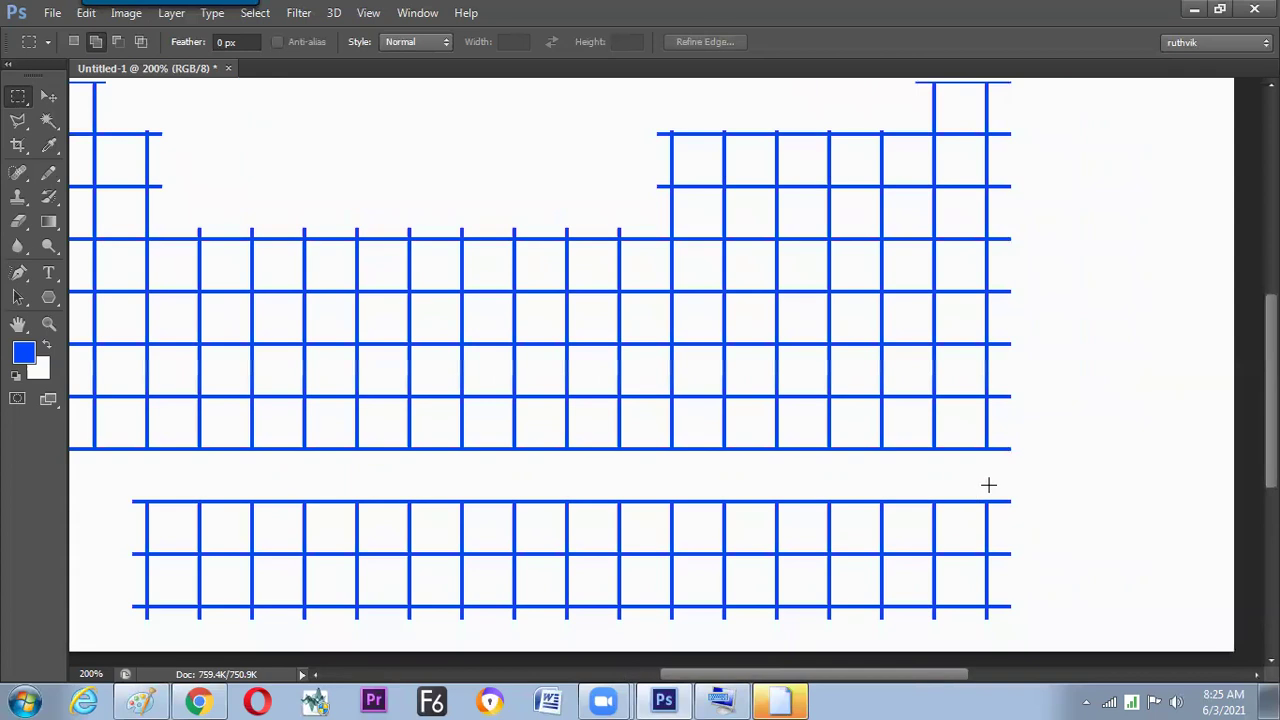
key("ctrl+minus")
left_click_drag(916, 229, 882, 535)
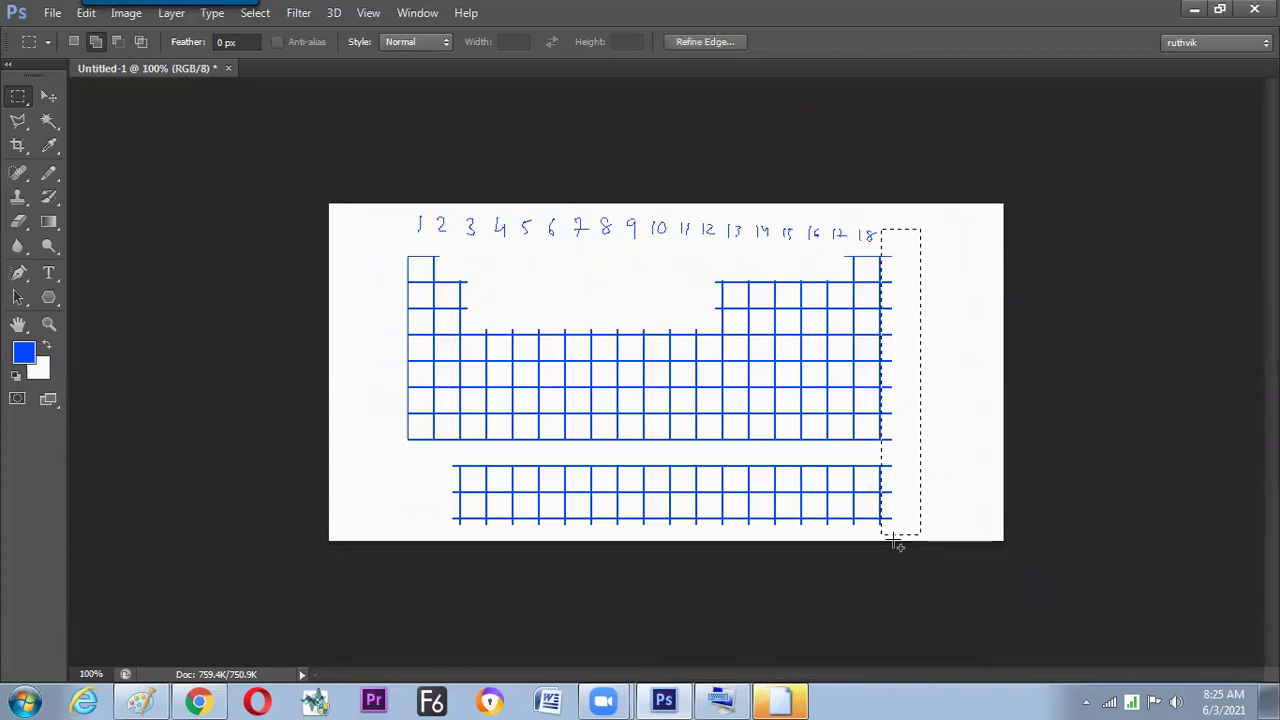
key("ctrl+plus")
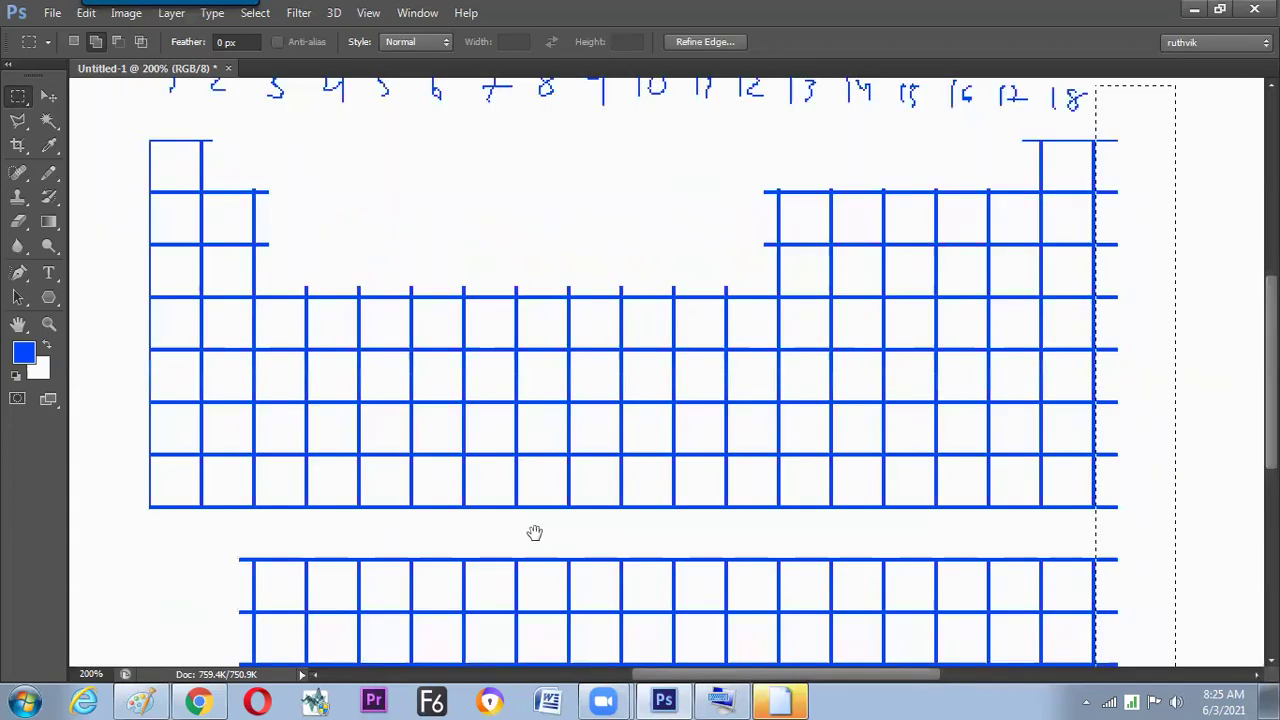
scroll(568, 310, "down", 4)
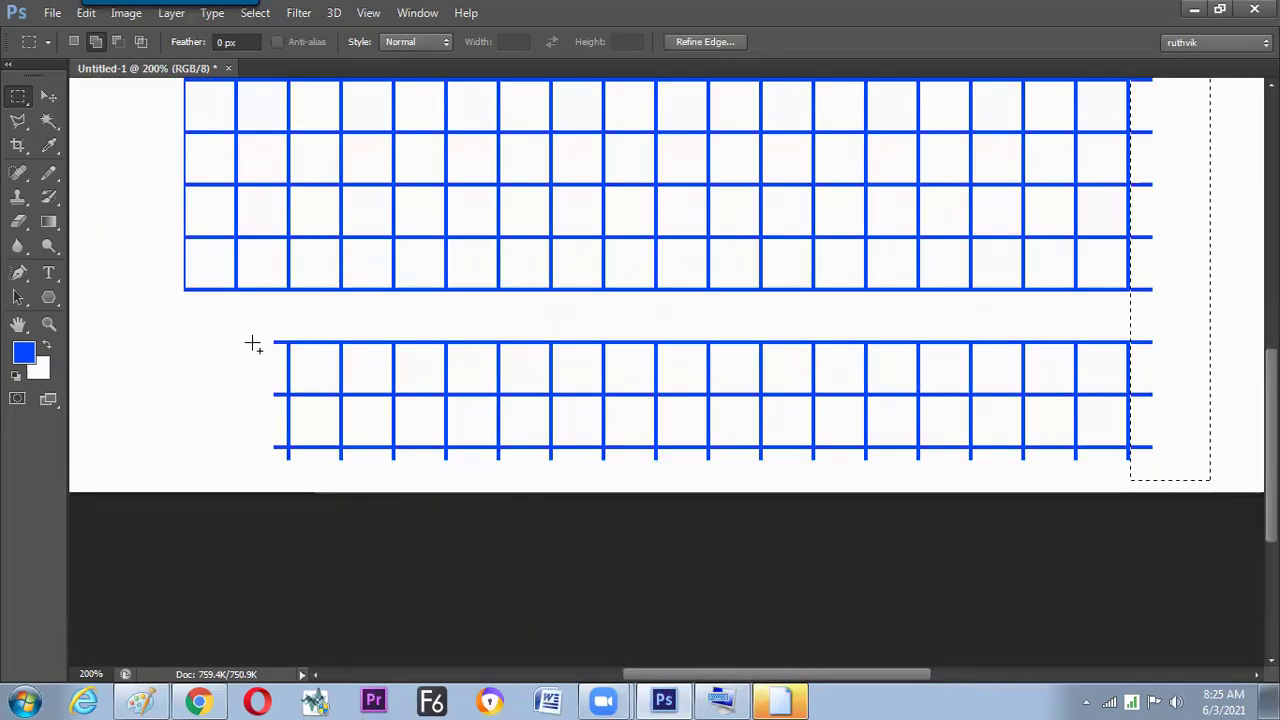
left_click_drag(244, 326, 287, 459)
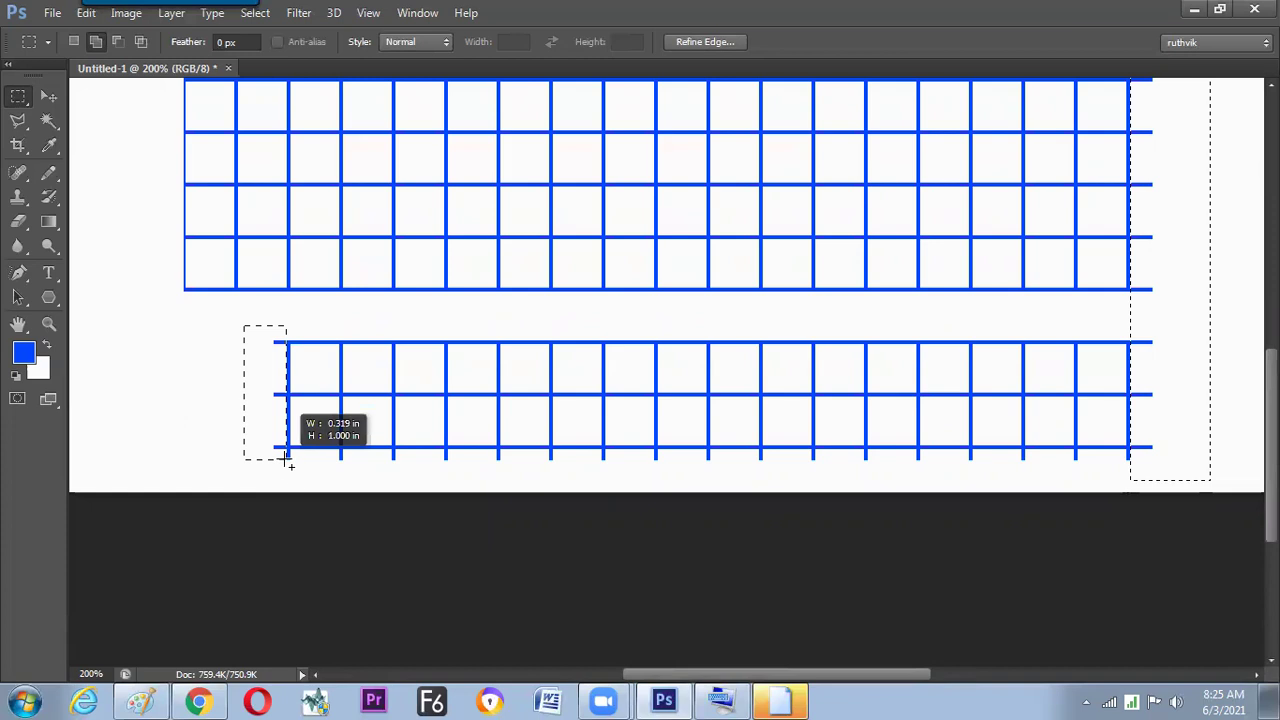
left_click_drag(1234, 526, 224, 450)
- Add the overhanging line ends around the open area between columns 2 and 17 in the first three rows to the selection
left_click_drag(282, 277, 327, 534)
left_click_drag(806, 206, 857, 334)
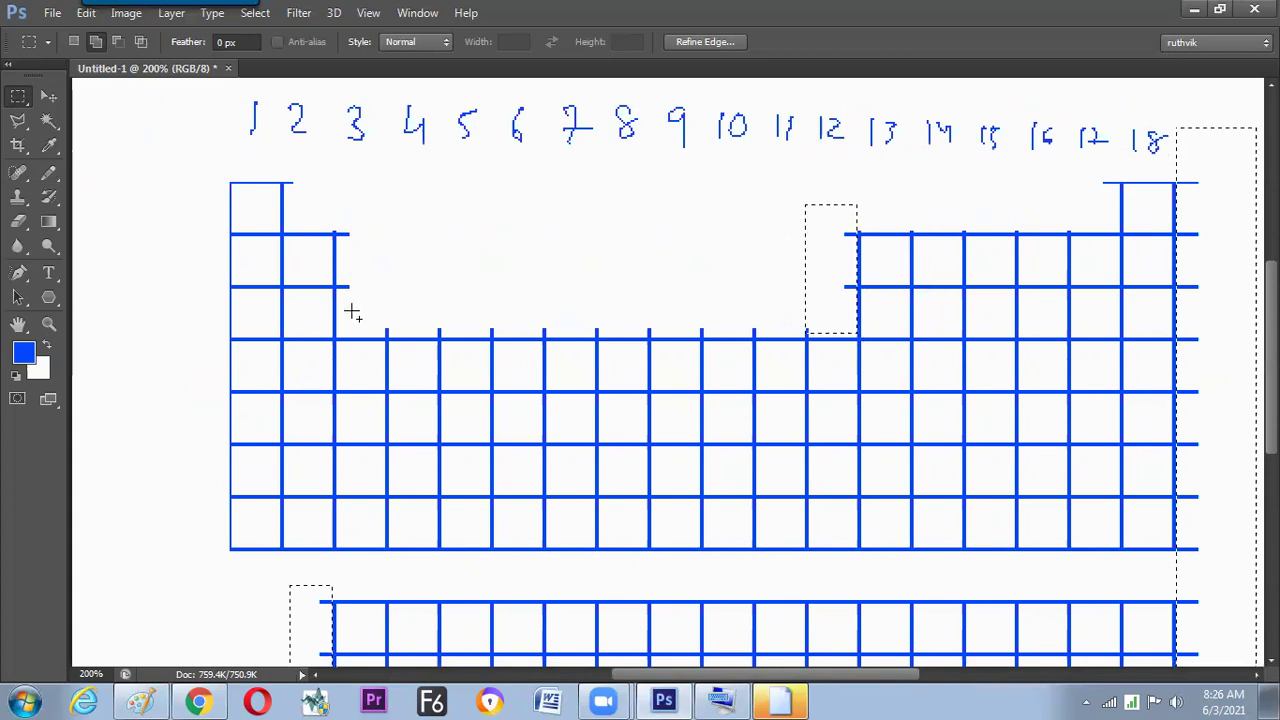
left_click_drag(350, 313, 856, 346)
left_click_drag(428, 188, 336, 330)
left_click_drag(310, 161, 284, 216)
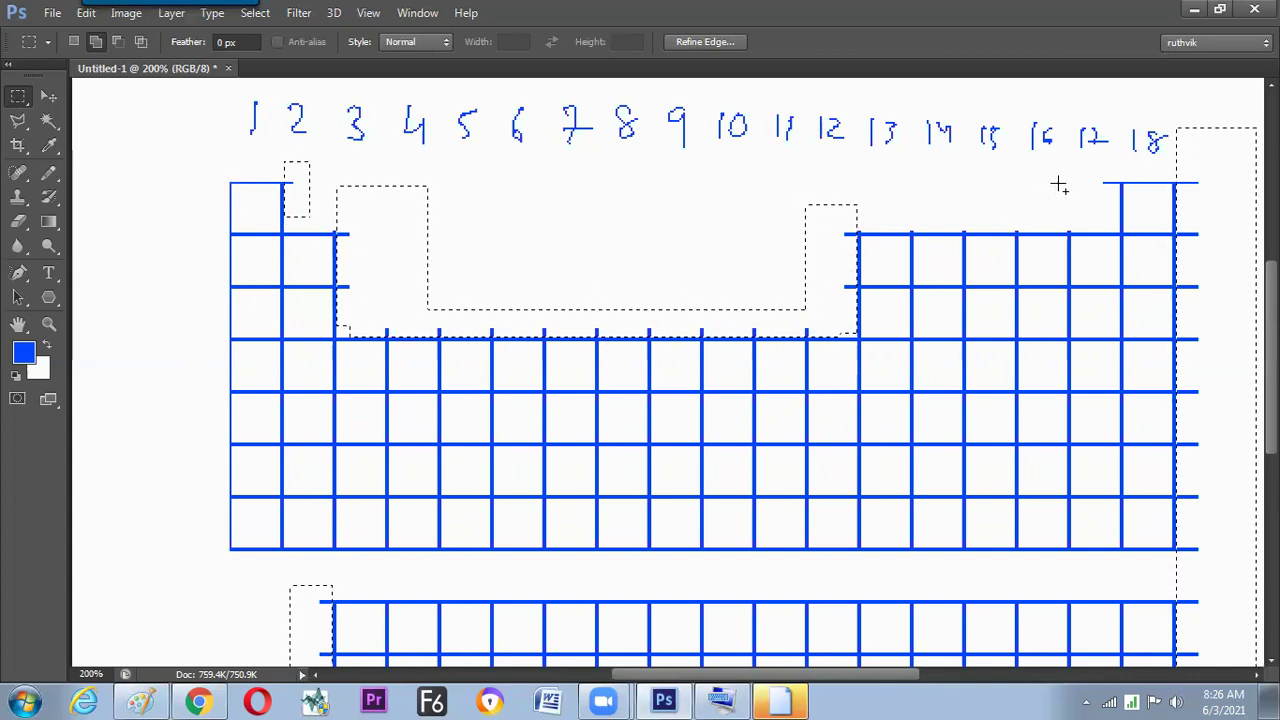
left_click_drag(1075, 161, 1121, 211)
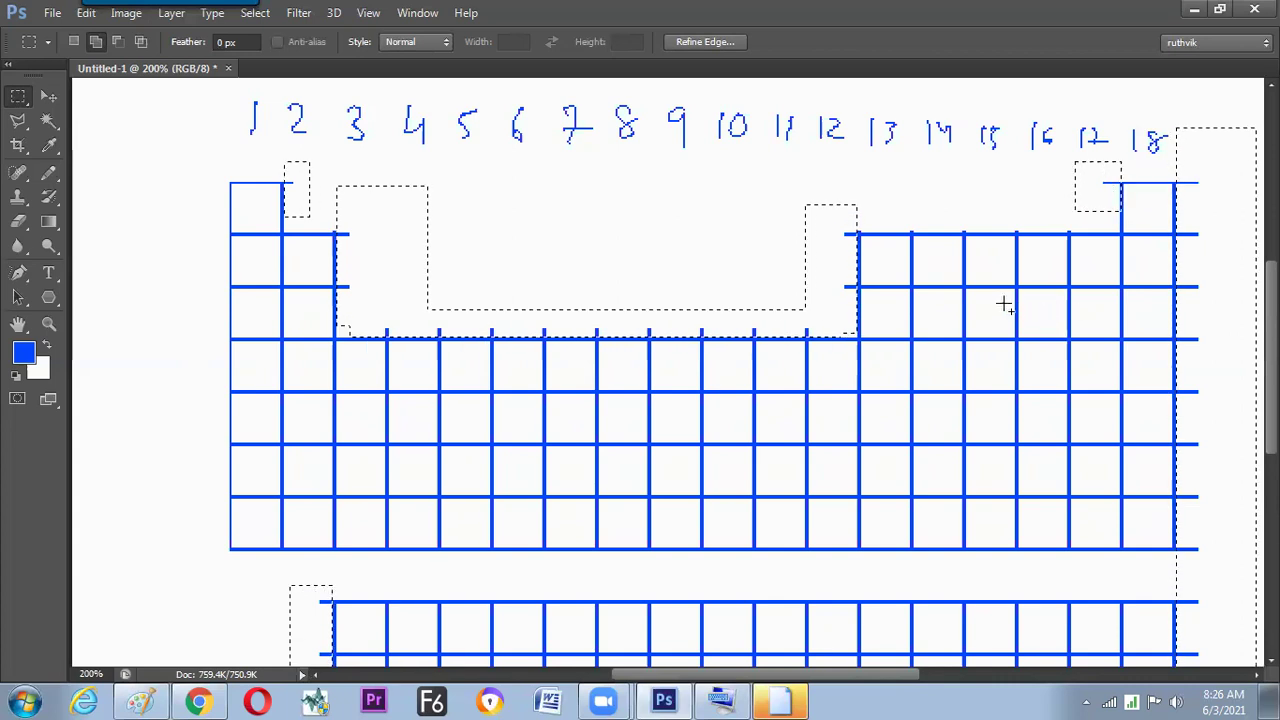
- Try a blue foreground fill on the selected areas, undo it, then clear their contents and deselect
key("alt+BackSpace")
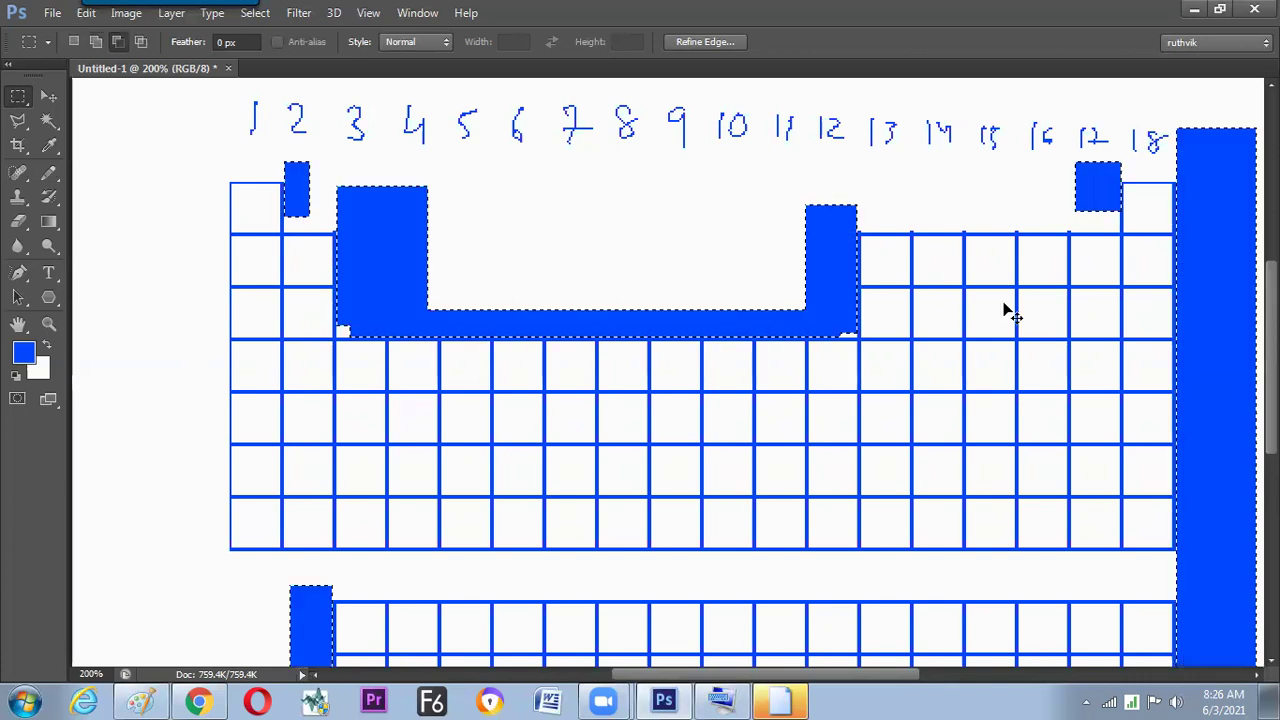
key("ctrl+z")
key("Delete")
key("ctrl+d")
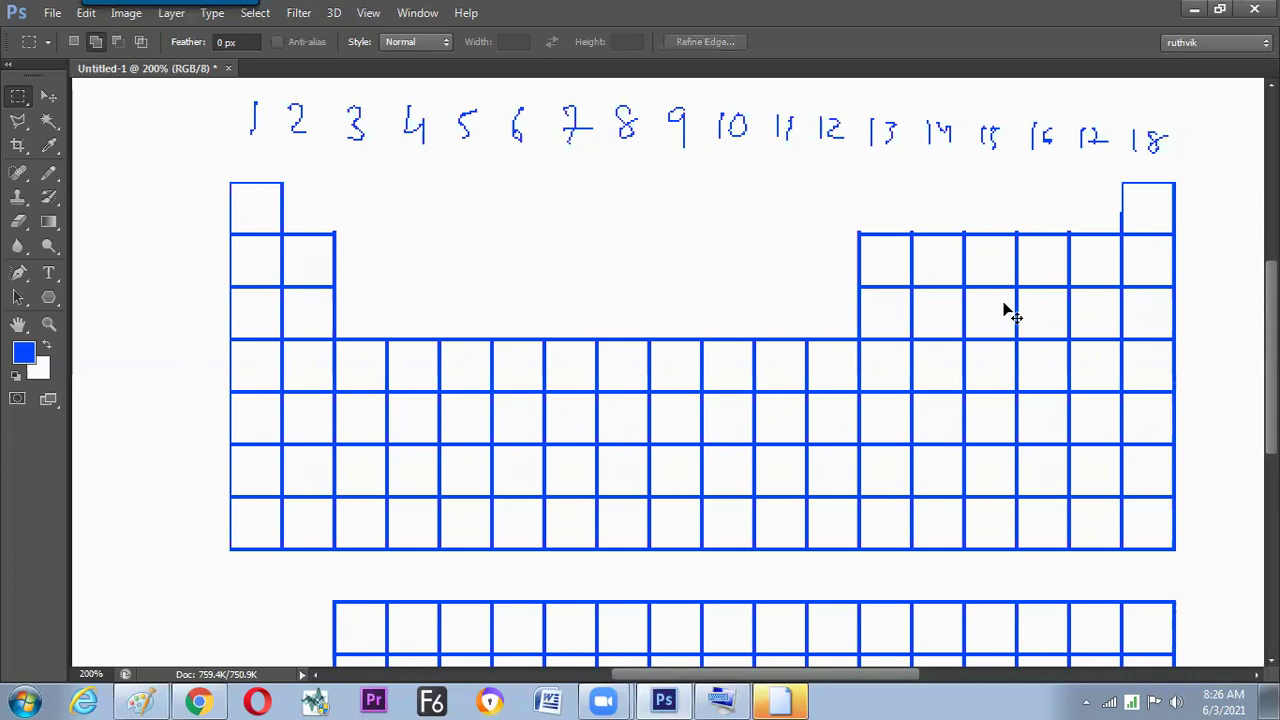
- Clear the handwritten column numbers above the grid with a rectangular marquee and deselect
key("ctrl+minus")
key("ctrl+plus")
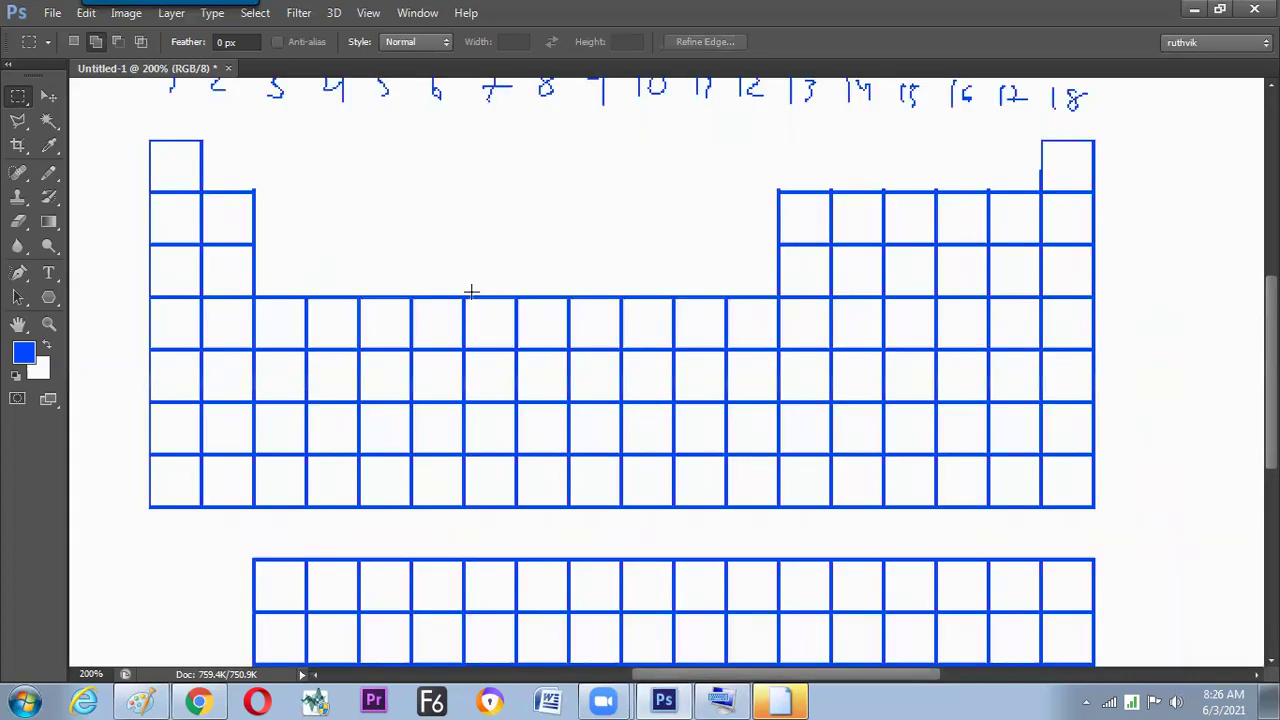
key("ctrl+minus")
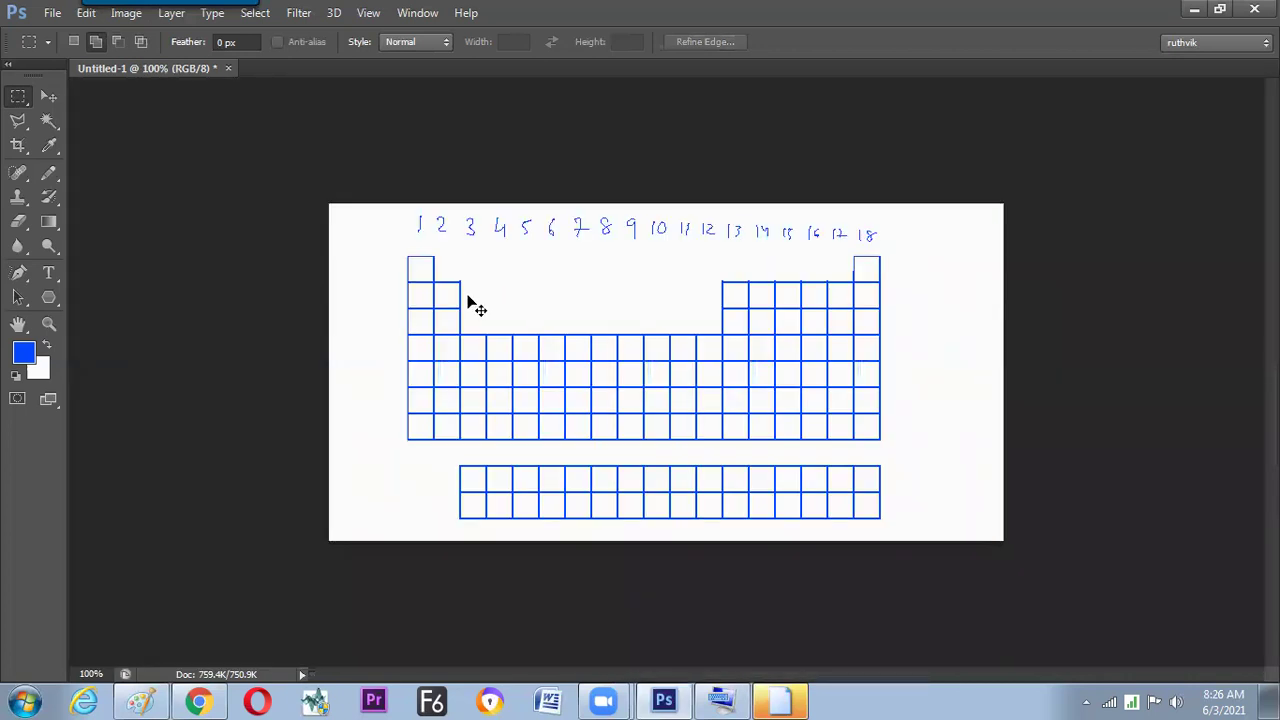
key("ctrl+plus")
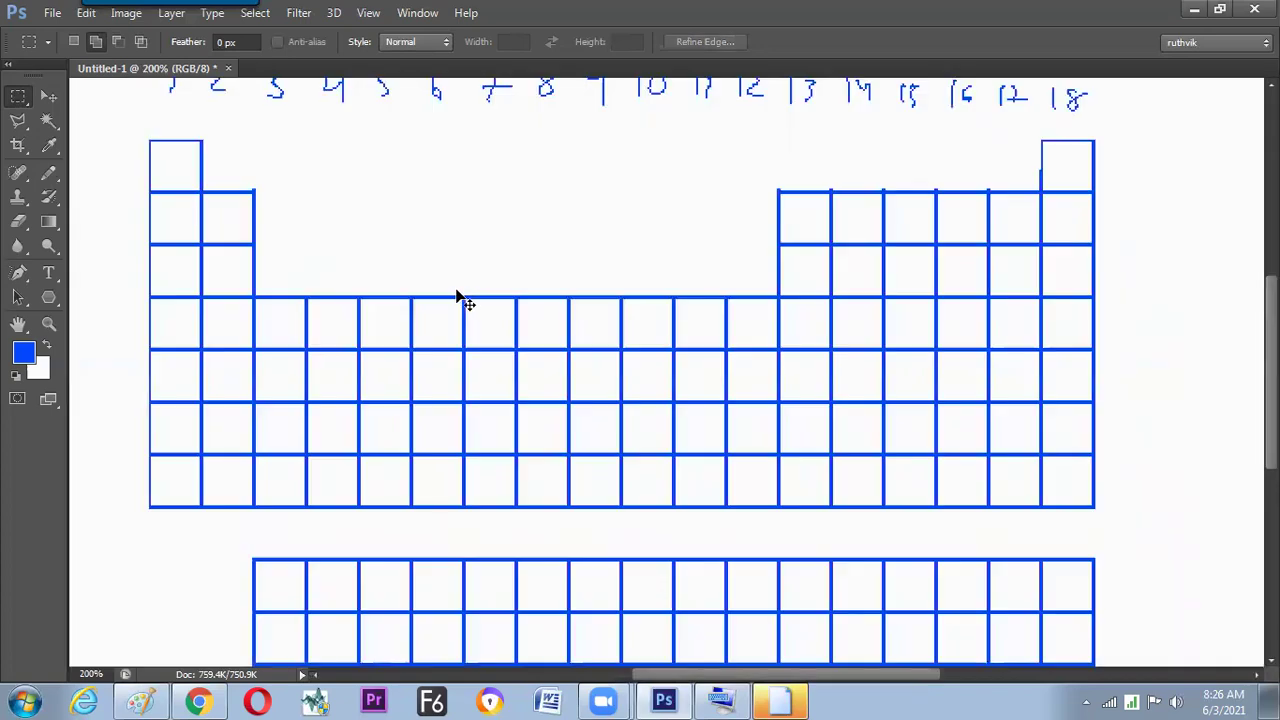
key("ctrl+minus")
mouse_move(380, 205)
left_mouse_down()
mouse_move(937, 254)
mouse_move(929, 246)
left_mouse_up()
key("Delete")
key("ctrl+d")
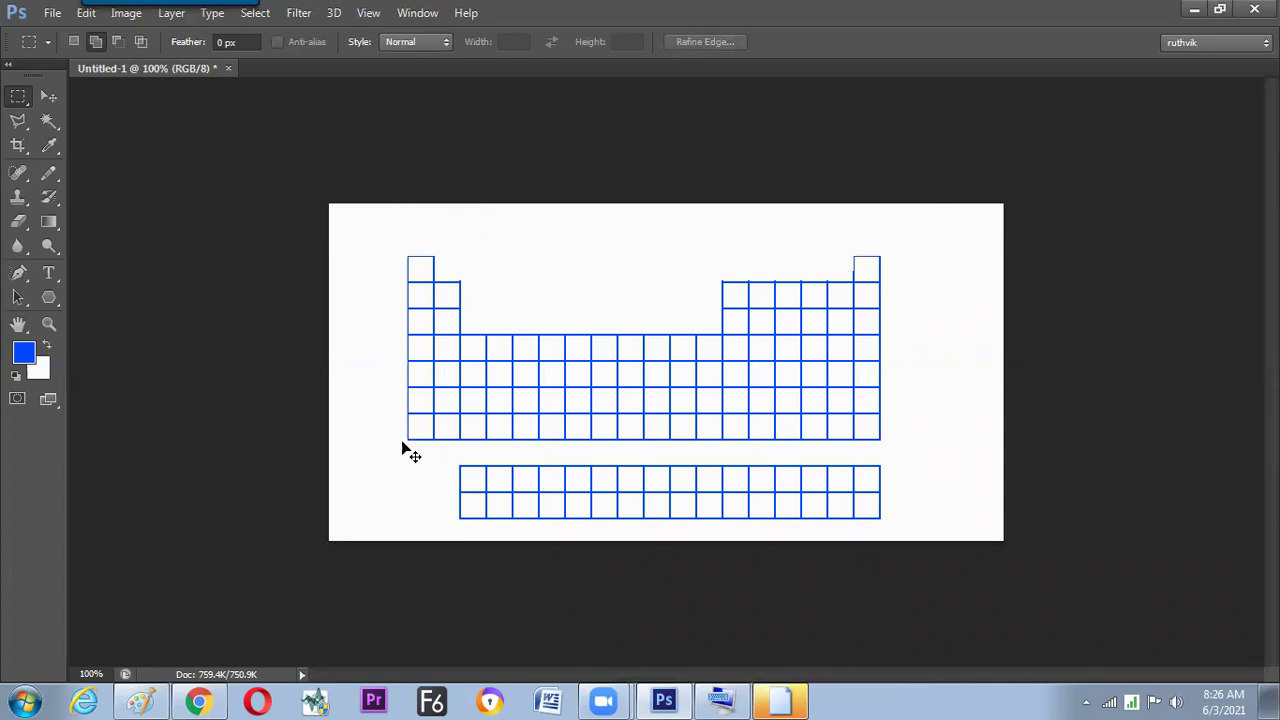
- Clear the last two columns of the lower grid block, deselect, and fit the whole canvas on screen
key("ctrl+plus")
scroll(409, 434, "down", 3)
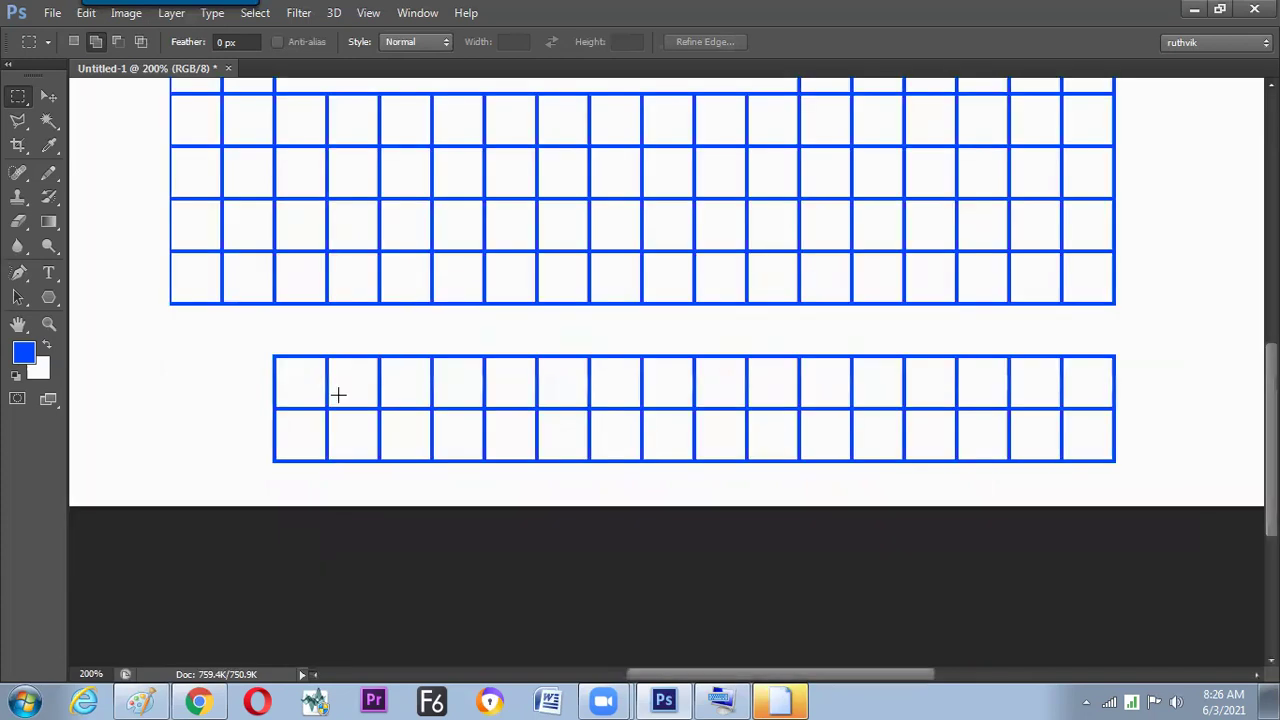
scroll(370, 391, "right", 1)
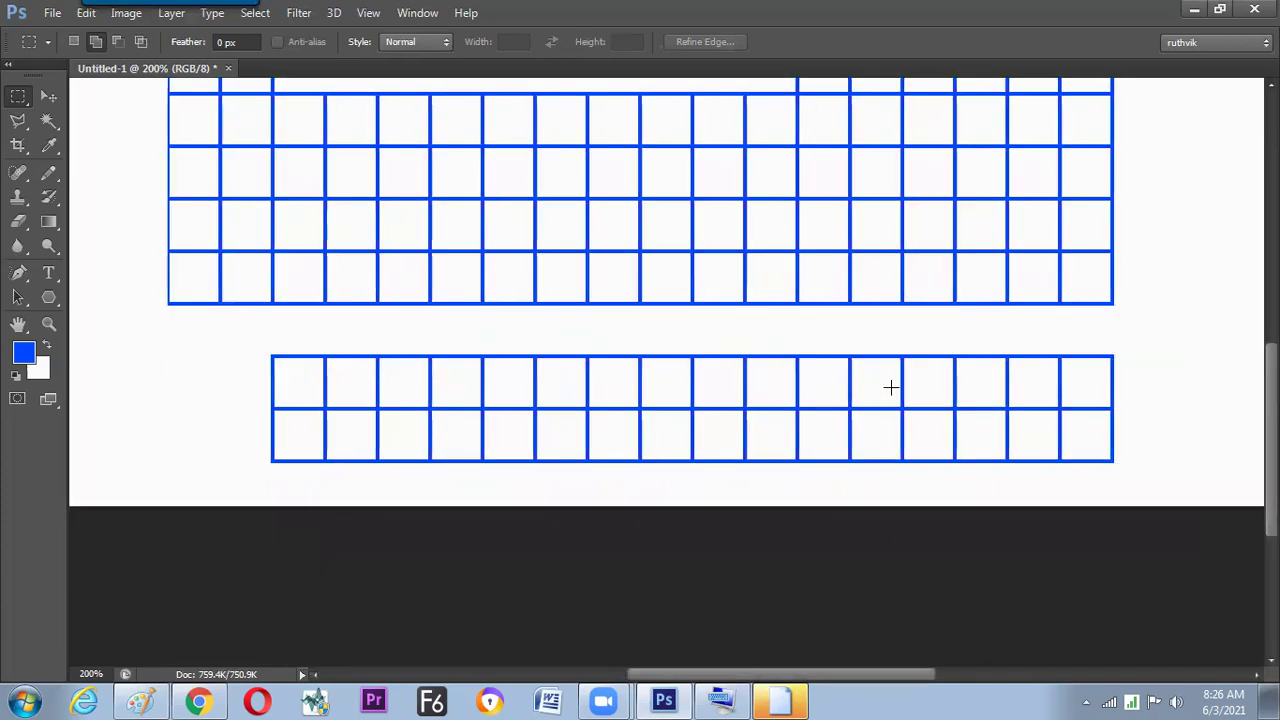
left_click_drag(1172, 334, 1007, 490)
key("alt+BackSpace")
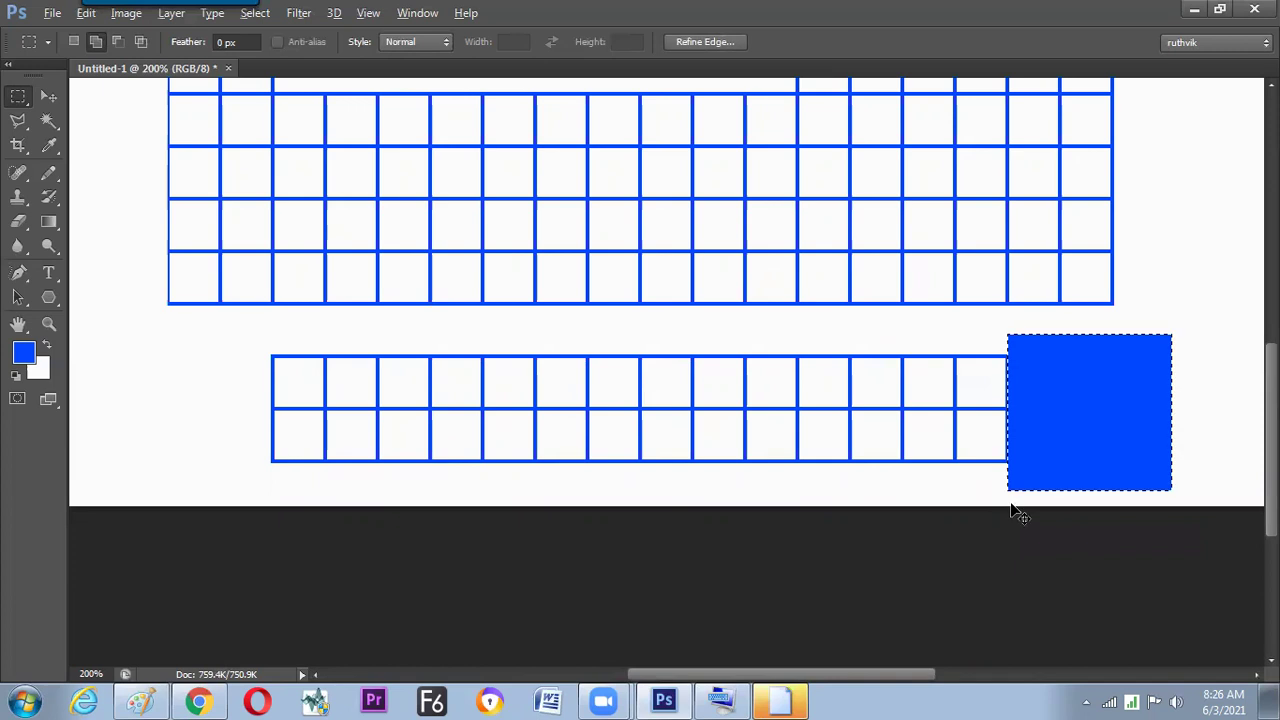
key("Delete")
key("ctrl+d")
key("space")
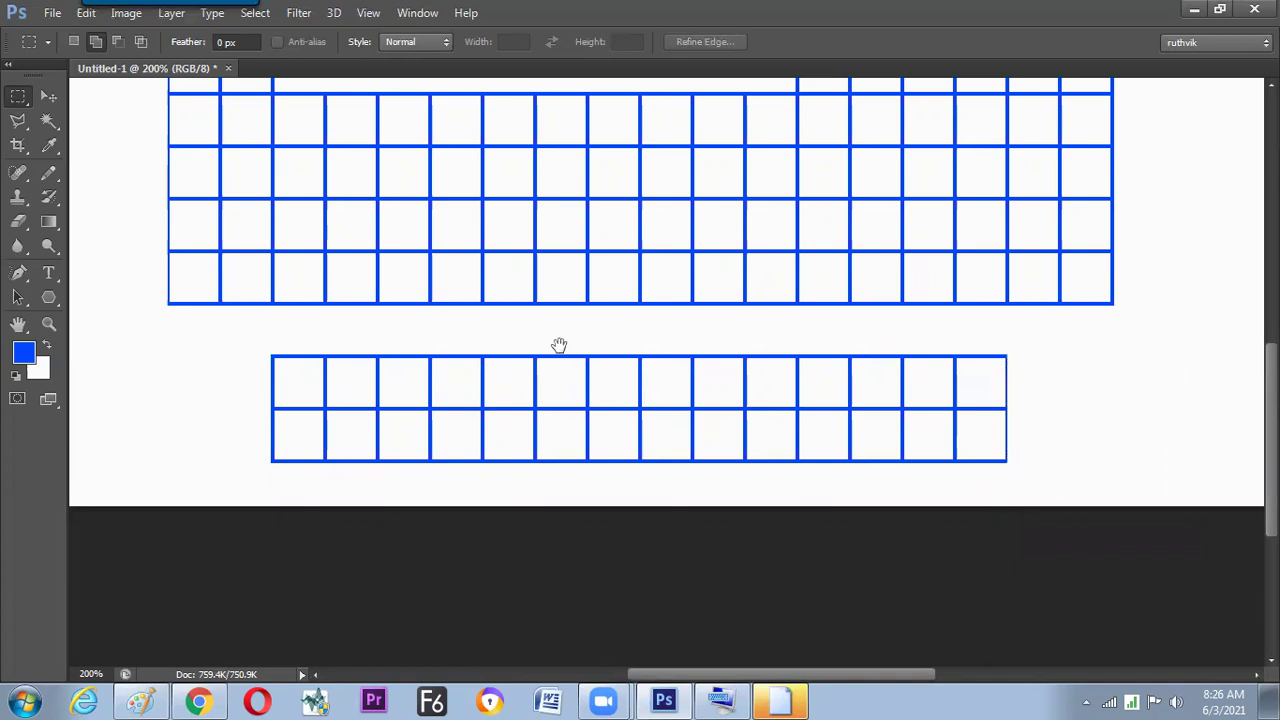
left_click_drag(558, 326, 554, 346)
key("ctrl+0")
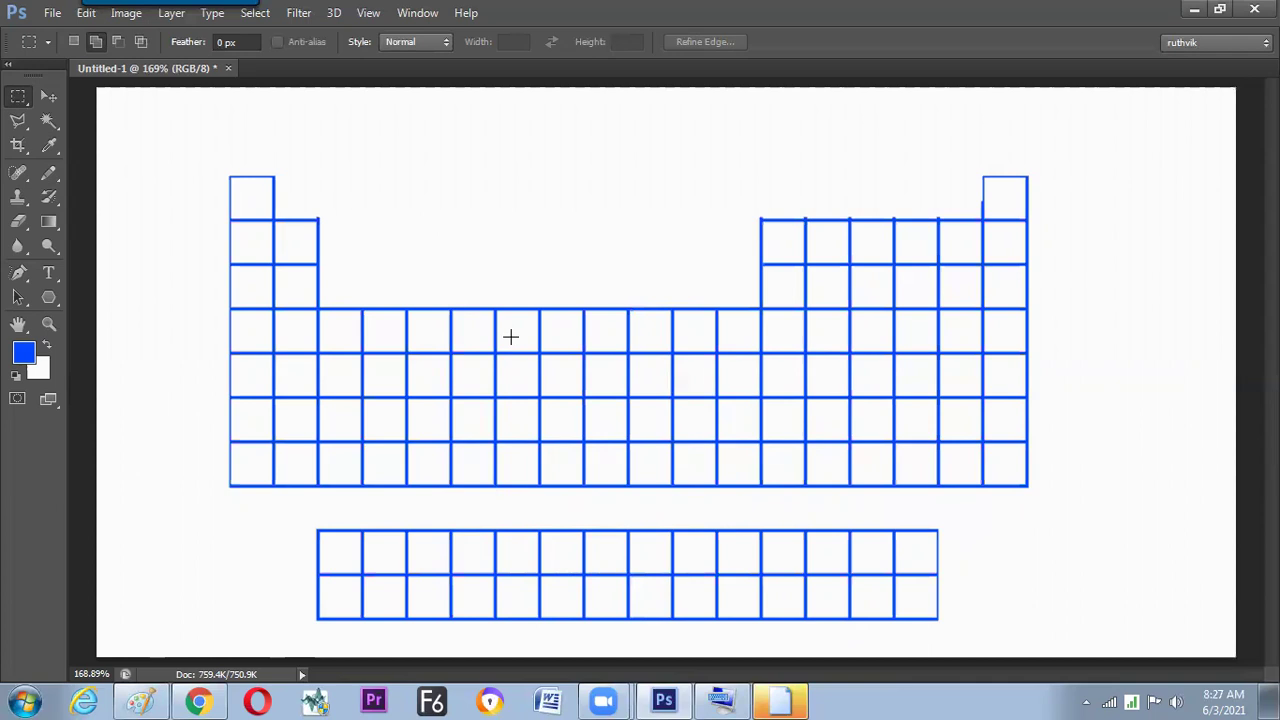
- Switch to Paint and handwrite the underlined heading "Canvas Development" with a circled star below the existing notes
left_click(138, 700)
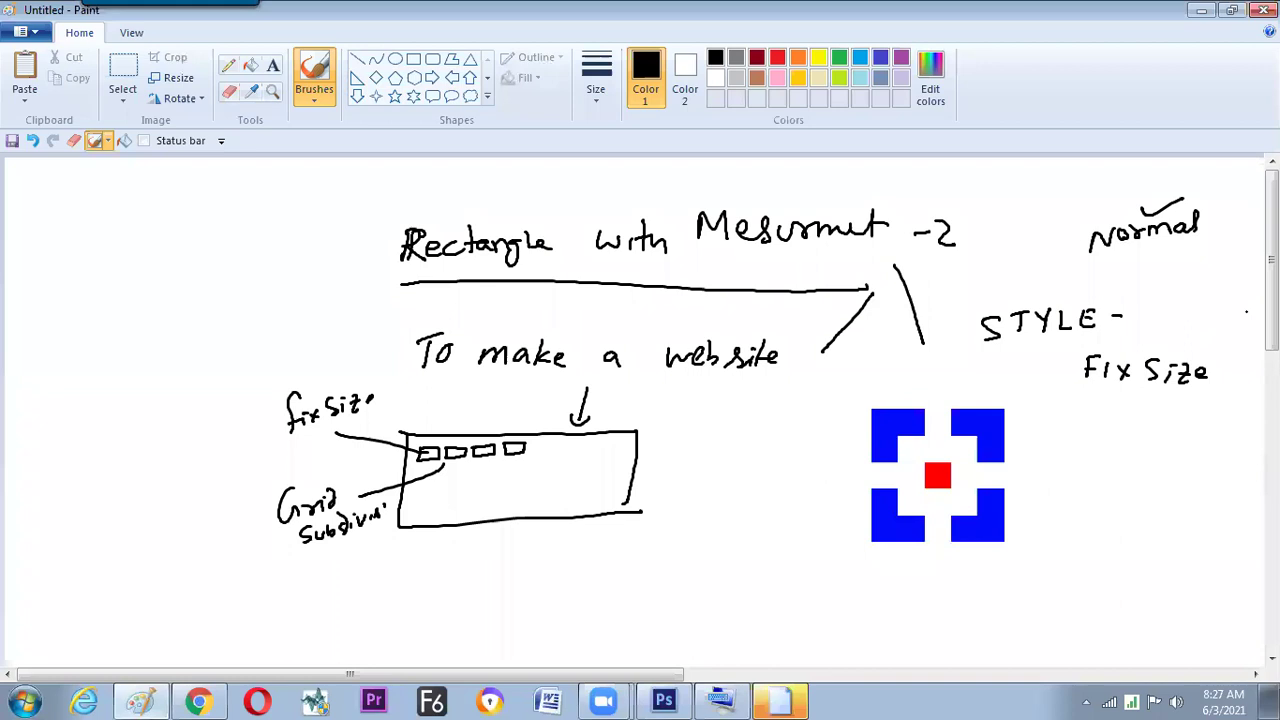
scroll(288, 380, "down", 5)
mouse_move(262, 408)
left_mouse_down()
mouse_move(250, 428)
mouse_move(286, 384)
left_mouse_up()
mouse_move(324, 398)
left_mouse_down()
mouse_move(345, 420)
mouse_move(373, 400)
mouse_move(400, 408)
mouse_move(483, 379)
mouse_move(492, 412)
mouse_move(535, 388)
mouse_move(565, 395)
mouse_move(574, 374)
mouse_move(586, 397)
mouse_move(670, 394)
left_mouse_up()
left_click_drag(680, 366, 678, 398)
left_click_drag(283, 458, 734, 408)
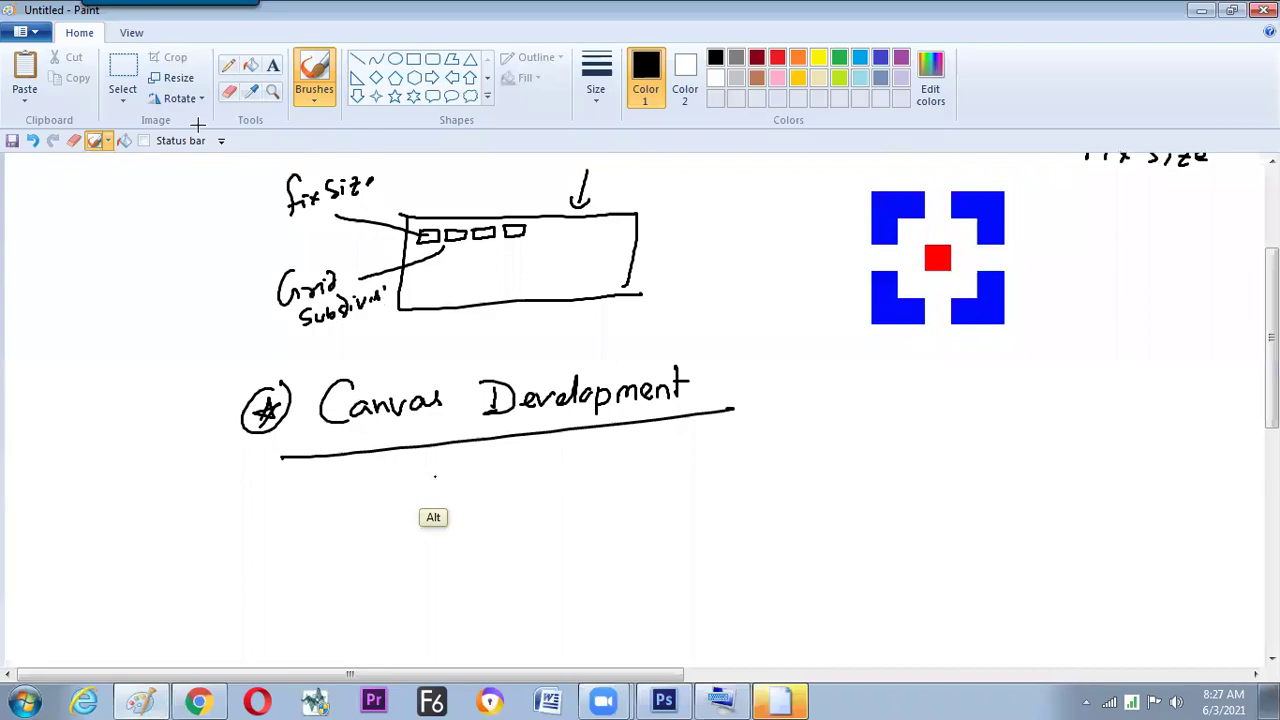
- Switch to Photoshop and look up the Canvas Size command and its shortcut
key("alt+Tab")
left_click(130, 15)
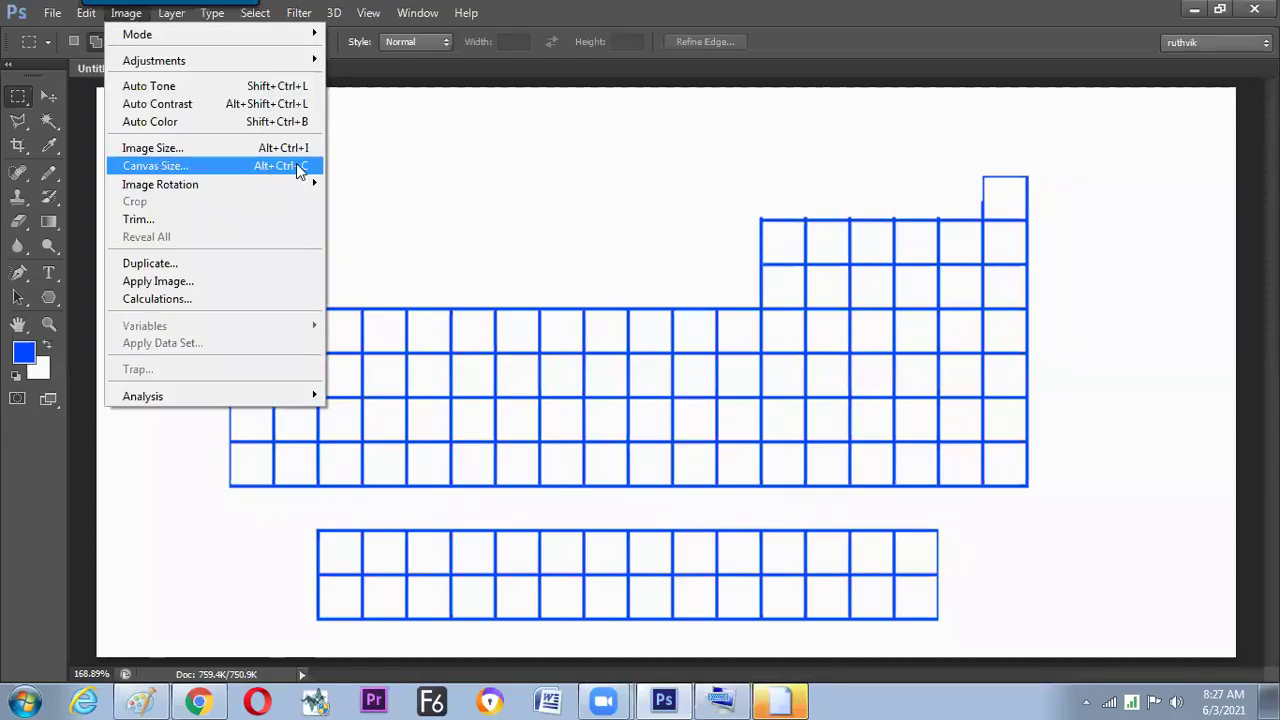
key("alt")
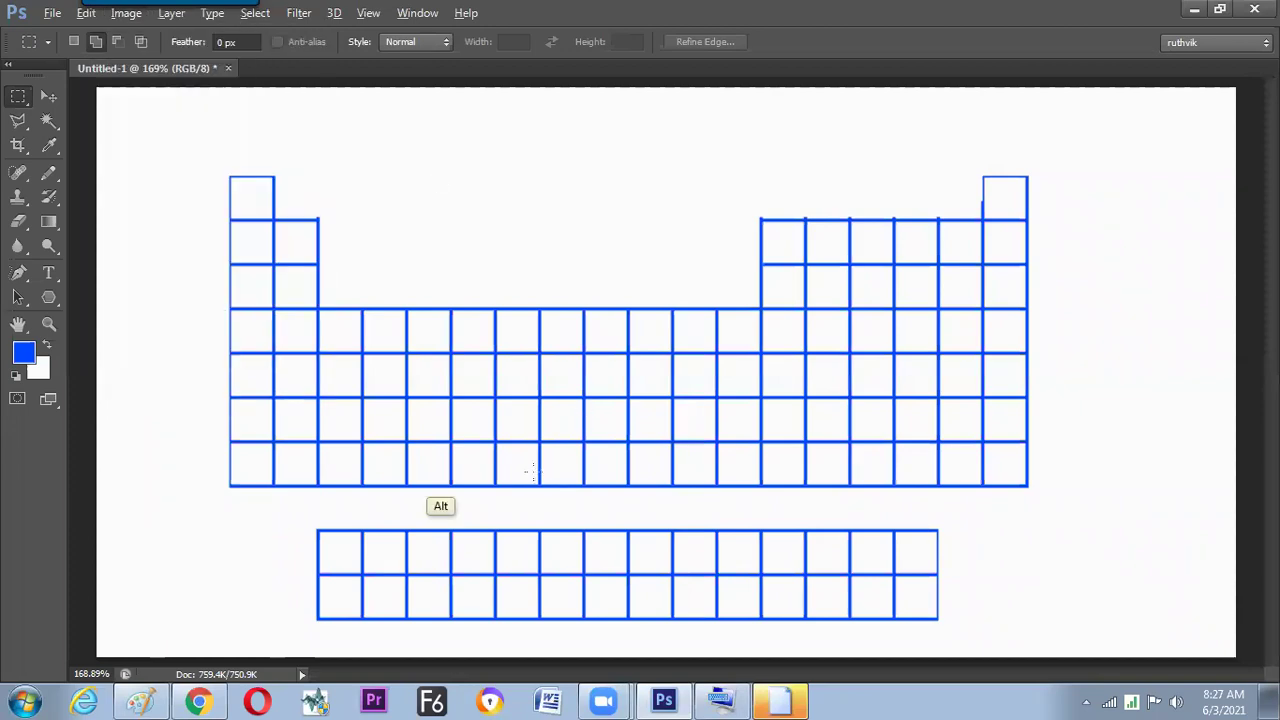
- Return to Paint and handwrite "Image - Canvas Size (Alt+Ctrl+C)" beneath the Canvas Development heading
key("alt+Tab")
left_click_drag(539, 479, 676, 459)
left_click_drag(704, 440, 708, 466)
left_click_drag(738, 450, 796, 456)
left_click_drag(818, 442, 840, 456)
left_click_drag(844, 446, 853, 451)
mouse_move(906, 410)
left_mouse_down()
mouse_move(898, 457)
mouse_move(949, 437)
left_mouse_up()
left_click_drag(957, 416, 958, 437)
left_click_drag(952, 425, 962, 424)
left_click_drag(971, 425, 979, 434)
left_click_drag(1012, 406, 1011, 432)
mouse_move(1022, 401)
left_mouse_down()
mouse_move(1022, 425)
mouse_move(1030, 414)
left_mouse_up()
left_click_drag(1031, 424, 1042, 414)
mouse_move(1047, 401)
left_mouse_down()
mouse_move(1079, 420)
mouse_move(1084, 382)
mouse_move(1067, 413)
left_mouse_up()
left_click_drag(1061, 405, 1062, 424)
left_click_drag(1086, 404, 1092, 432)
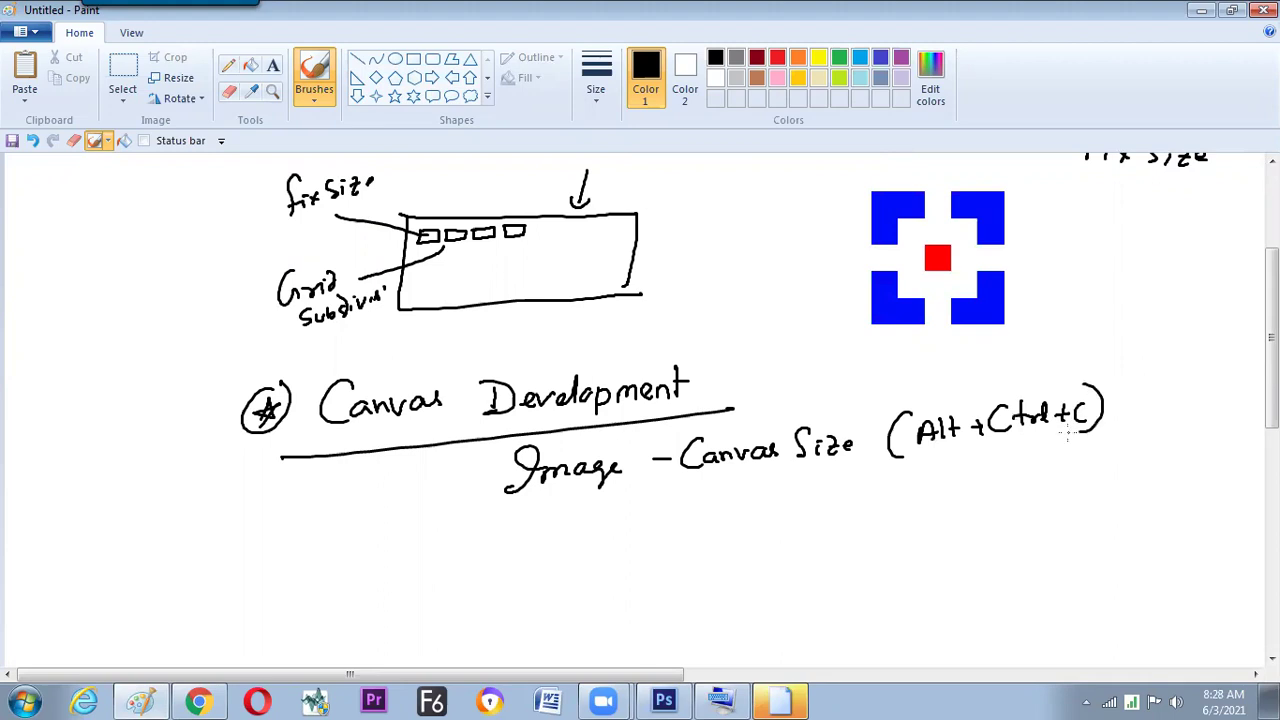
- Sketch a nine-cell anchor grid with a centre dot below the Canvas Size note and label it "Image Position"
scroll(516, 436, "down", 3)
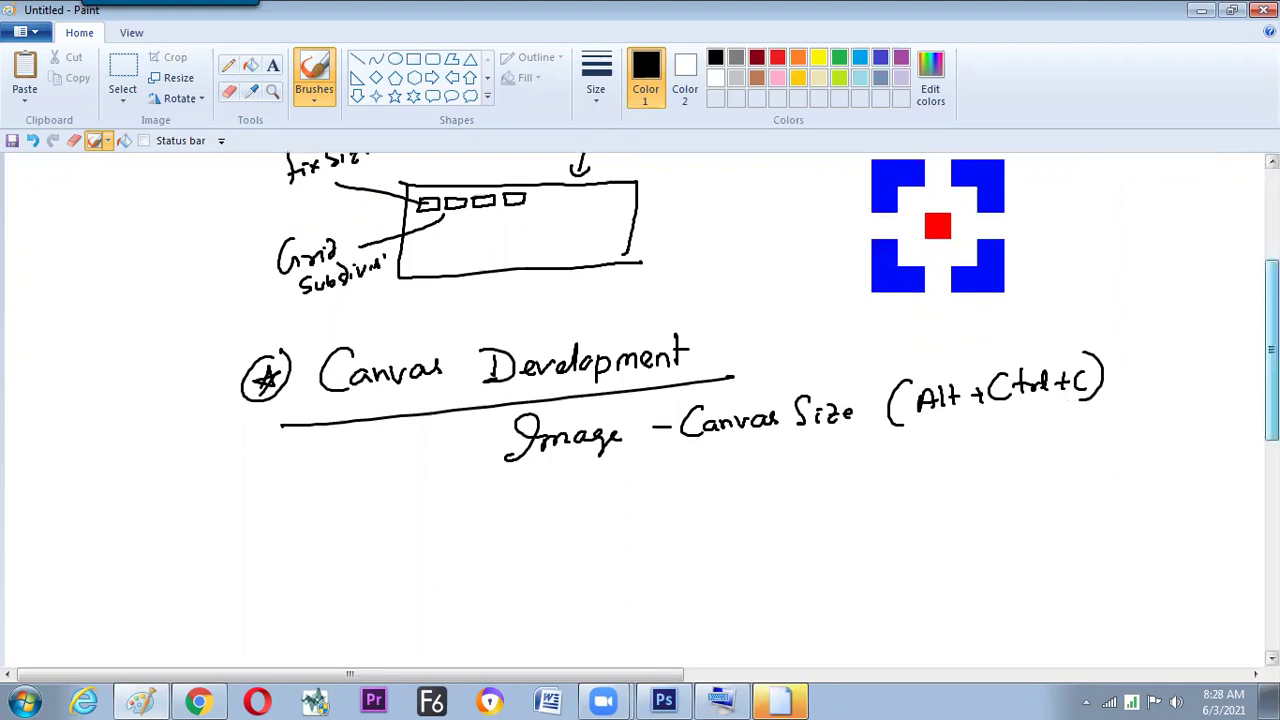
left_click_drag(522, 427, 521, 497)
left_click_drag(614, 410, 630, 484)
mouse_move(522, 497)
left_mouse_down()
mouse_move(524, 519)
mouse_move(628, 494)
left_mouse_up()
mouse_move(566, 418)
left_mouse_down()
mouse_move(573, 506)
mouse_move(595, 466)
mouse_move(597, 508)
left_mouse_up()
left_click_drag(520, 465, 626, 452)
mouse_move(518, 497)
left_mouse_down()
mouse_move(628, 482)
mouse_move(678, 530)
mouse_move(918, 490)
left_mouse_up()
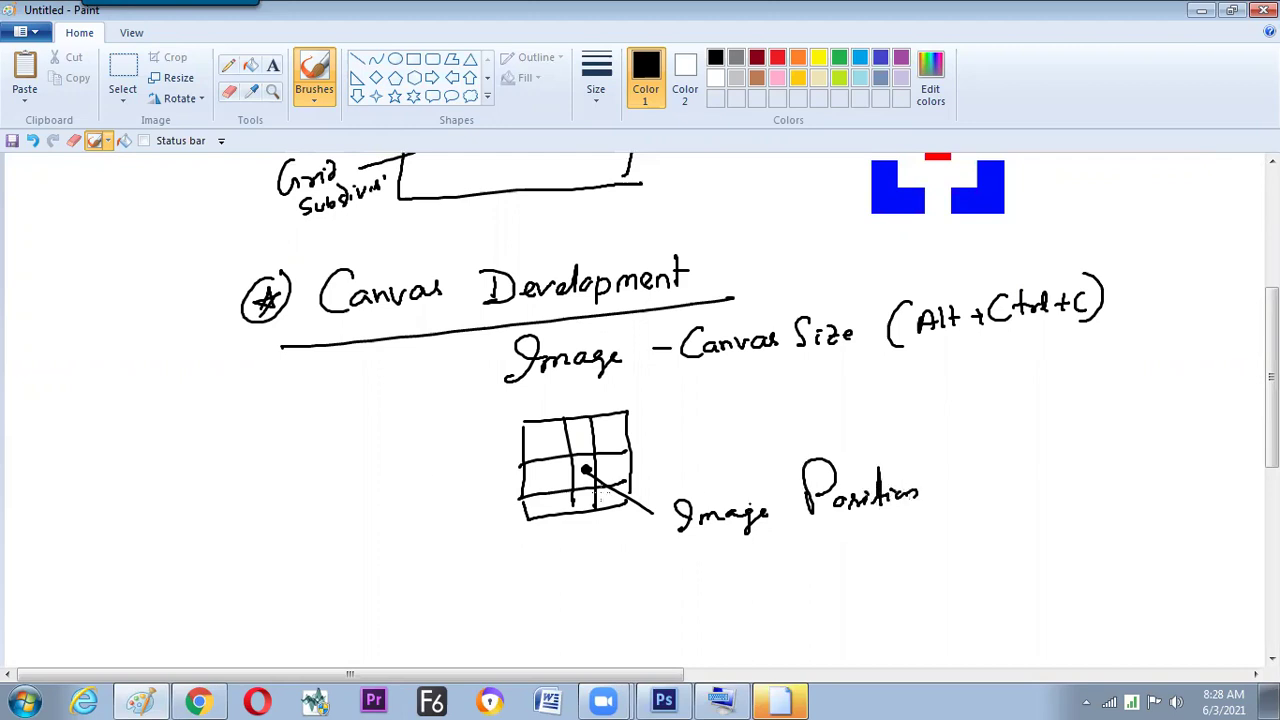
- Draw a check mark beside the anchor grid sketch and switch back to Photoshop
left_click_drag(359, 393, 385, 388)
key("alt")
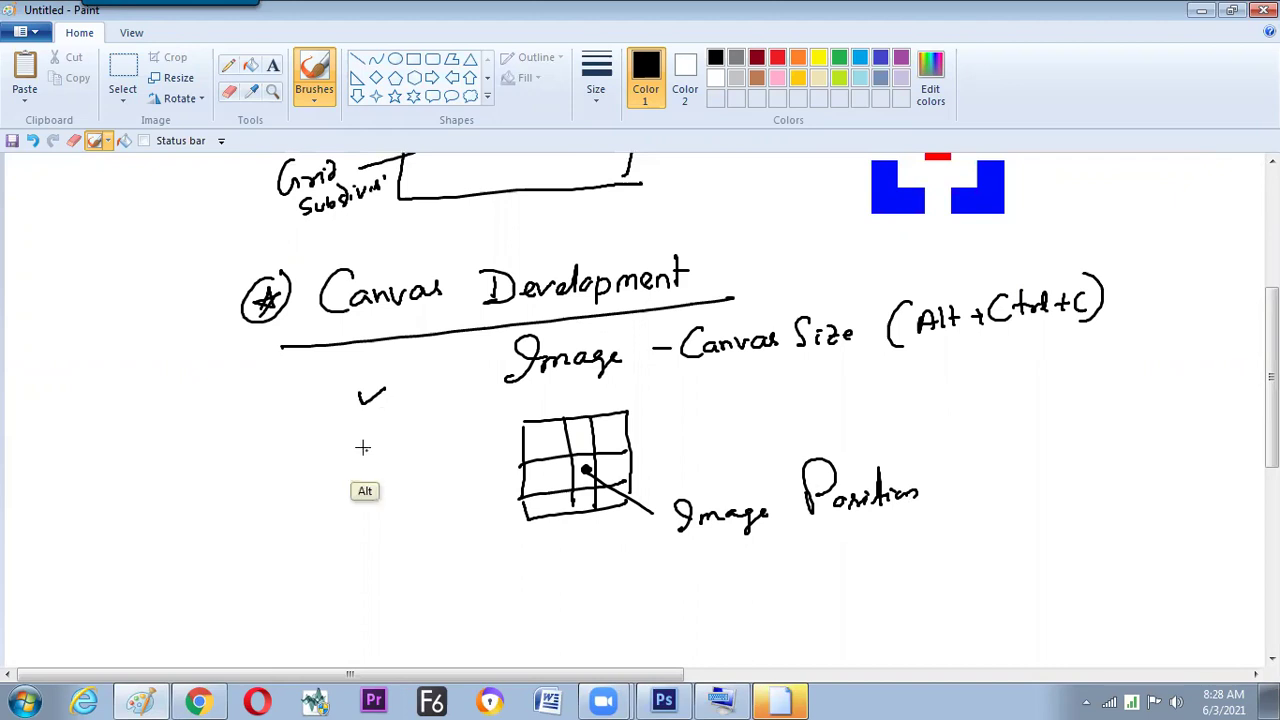
key("alt+Tab")
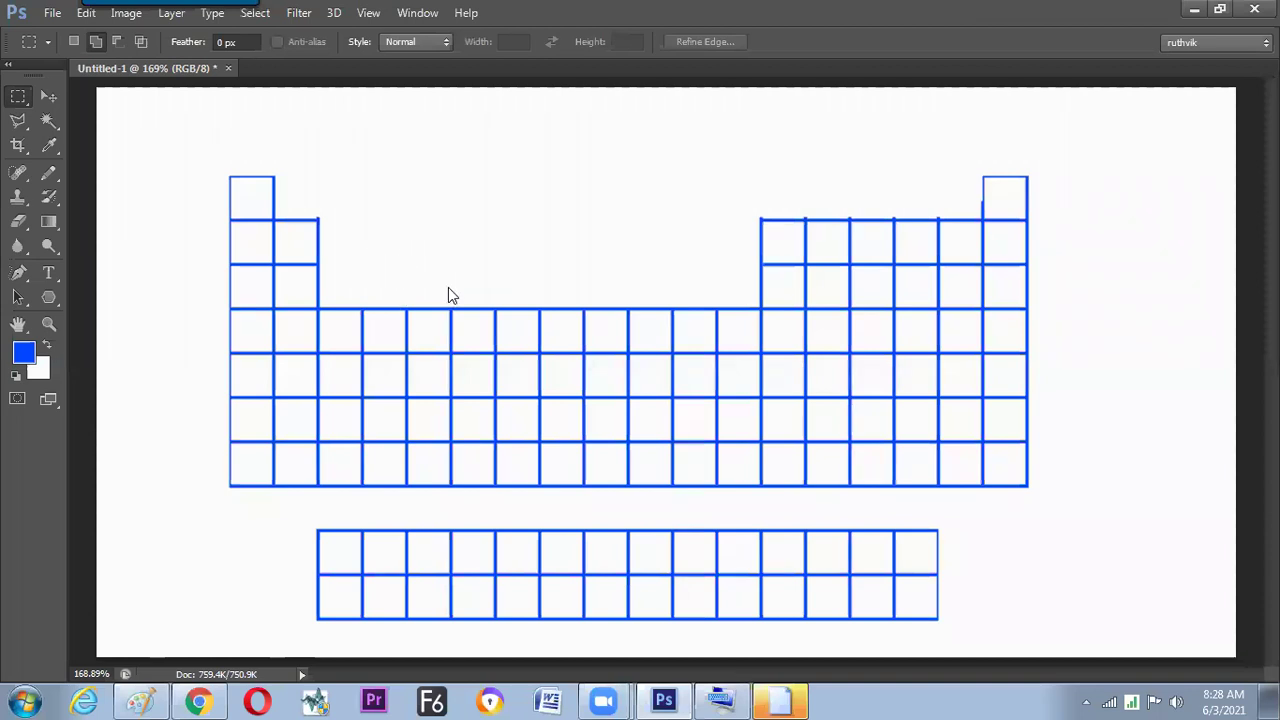
- Open the photo DSCN5733.JPG from folder A as a new document
key("ctrl+o")
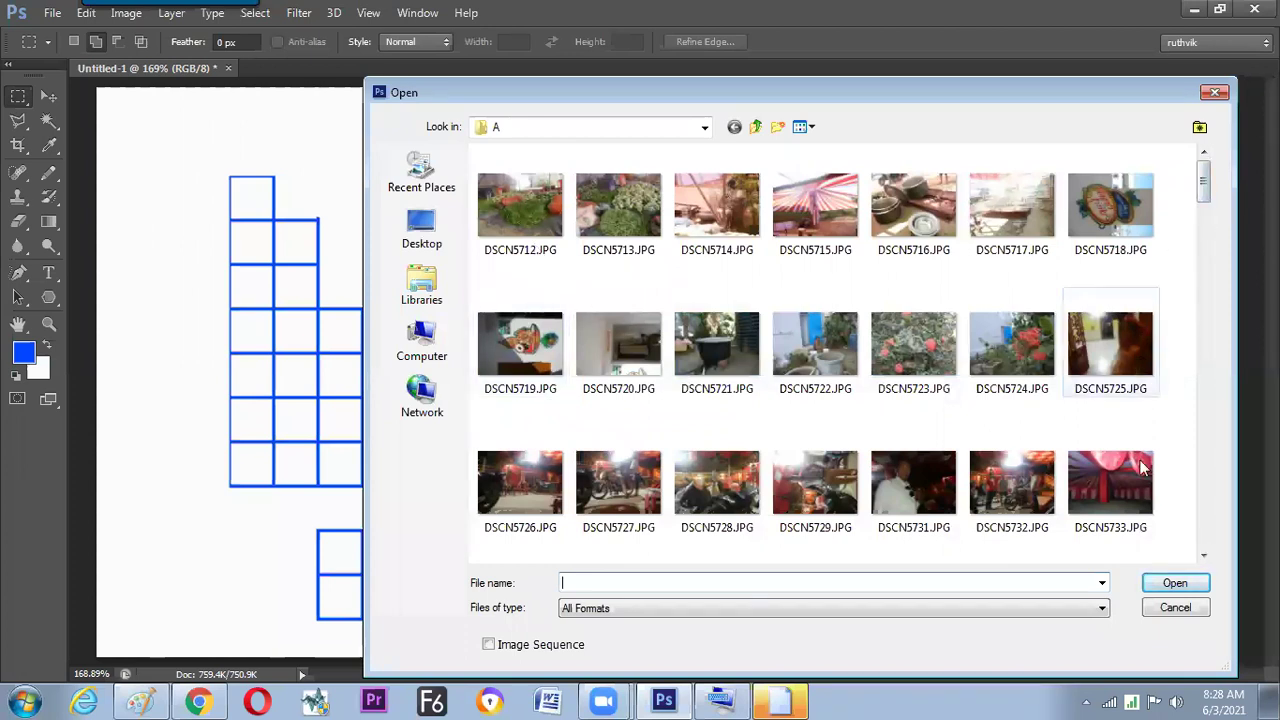
key("Escape")
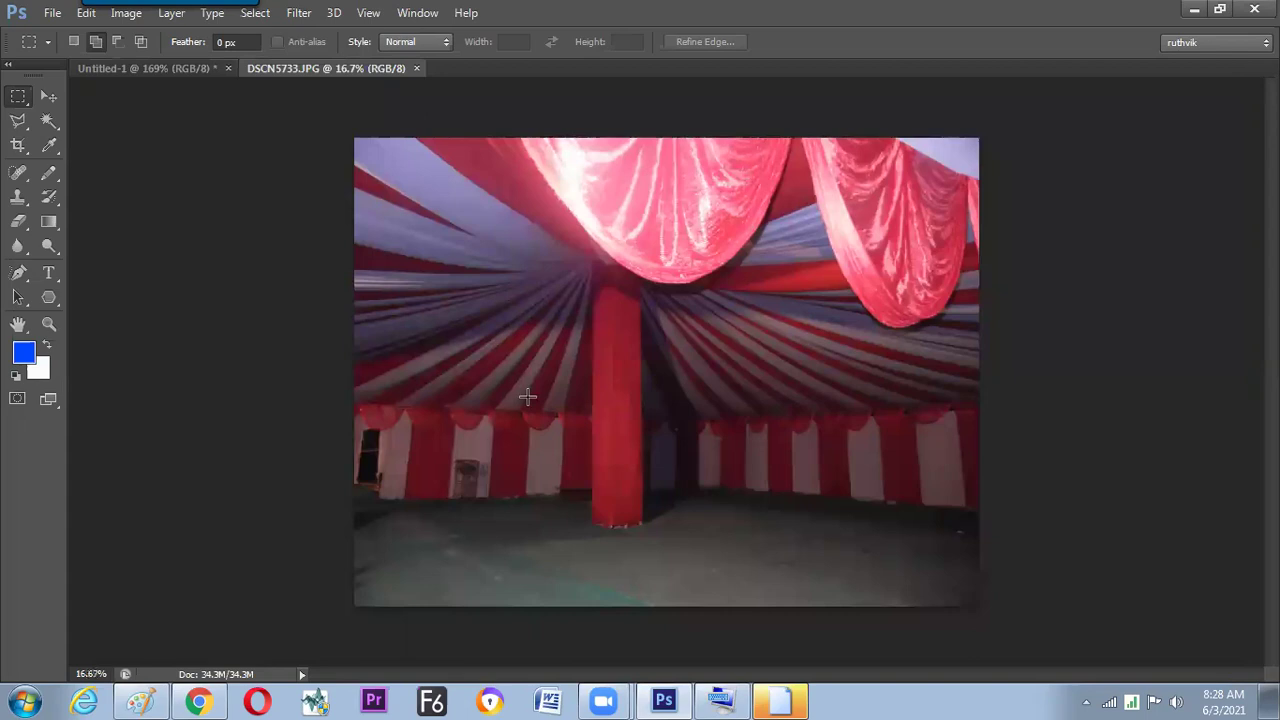
key("ctrl+plus")
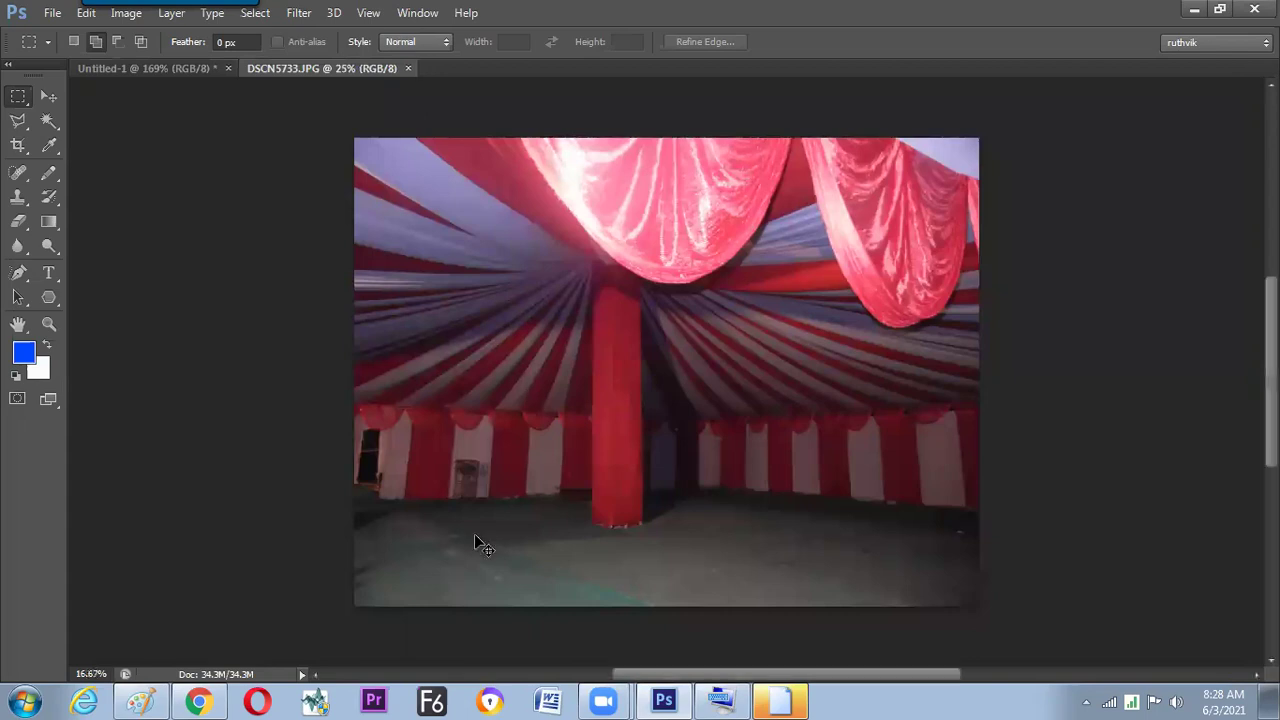
key("ctrl+minus")
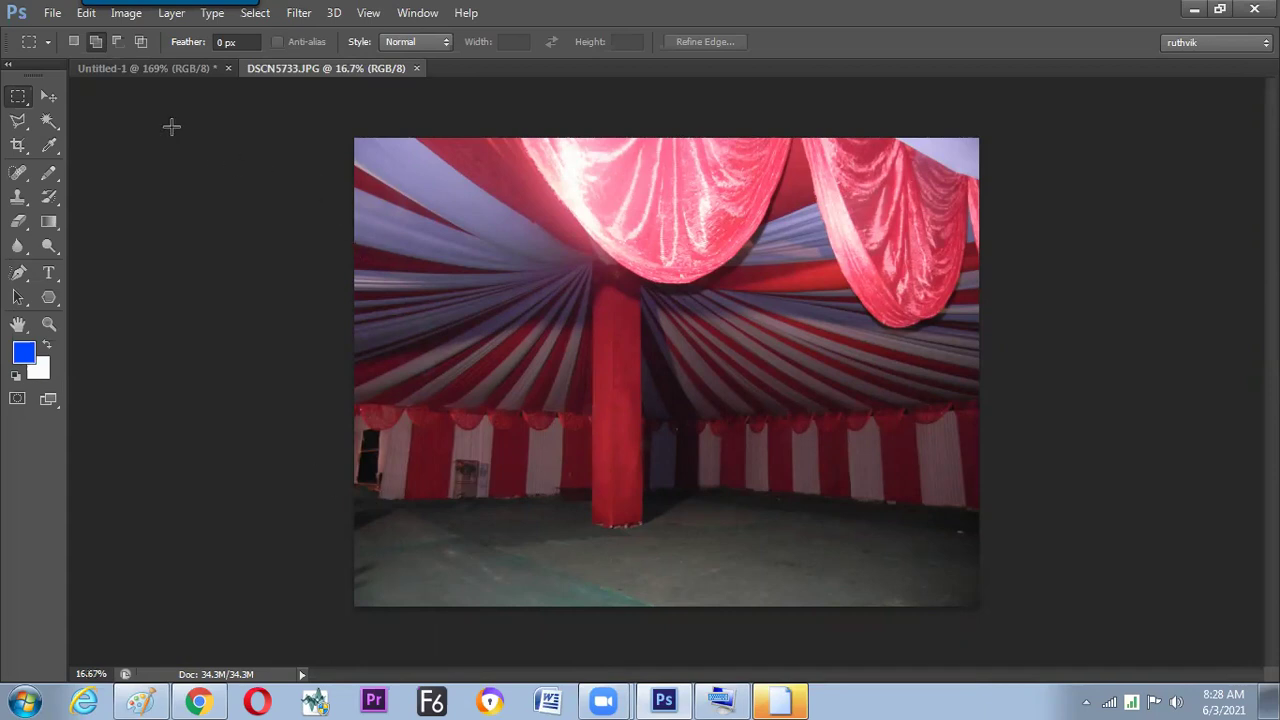
- Start a canvas size change for the photo with the top-centre anchor and a relative height increase of 2 inches
left_click(126, 13)
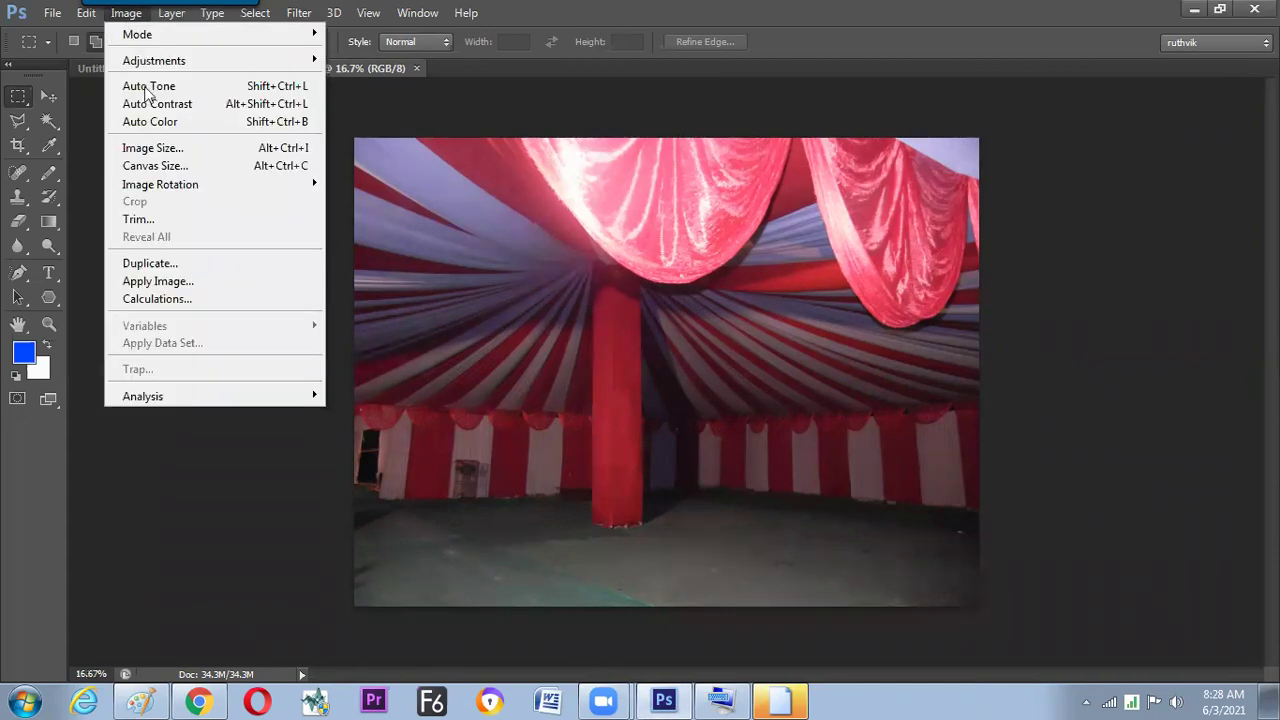
left_click(162, 170)
left_click_drag(329, 120, 490, 350)
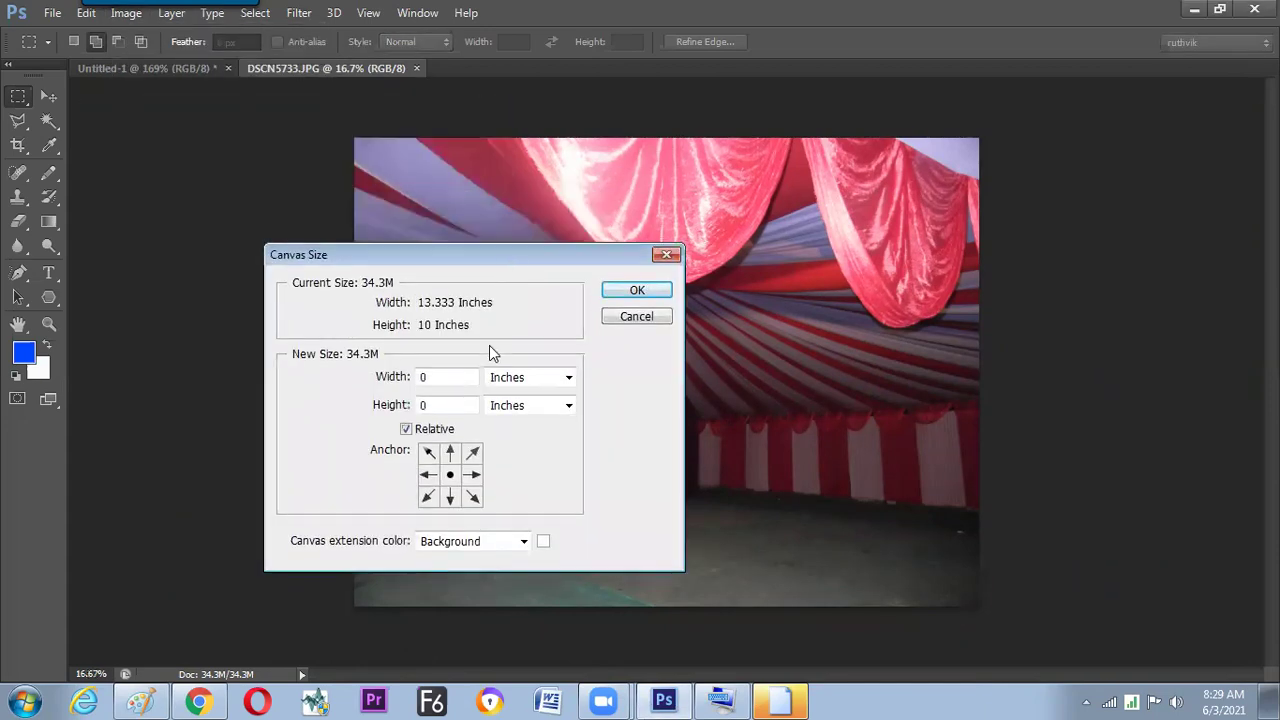
left_click(451, 454)
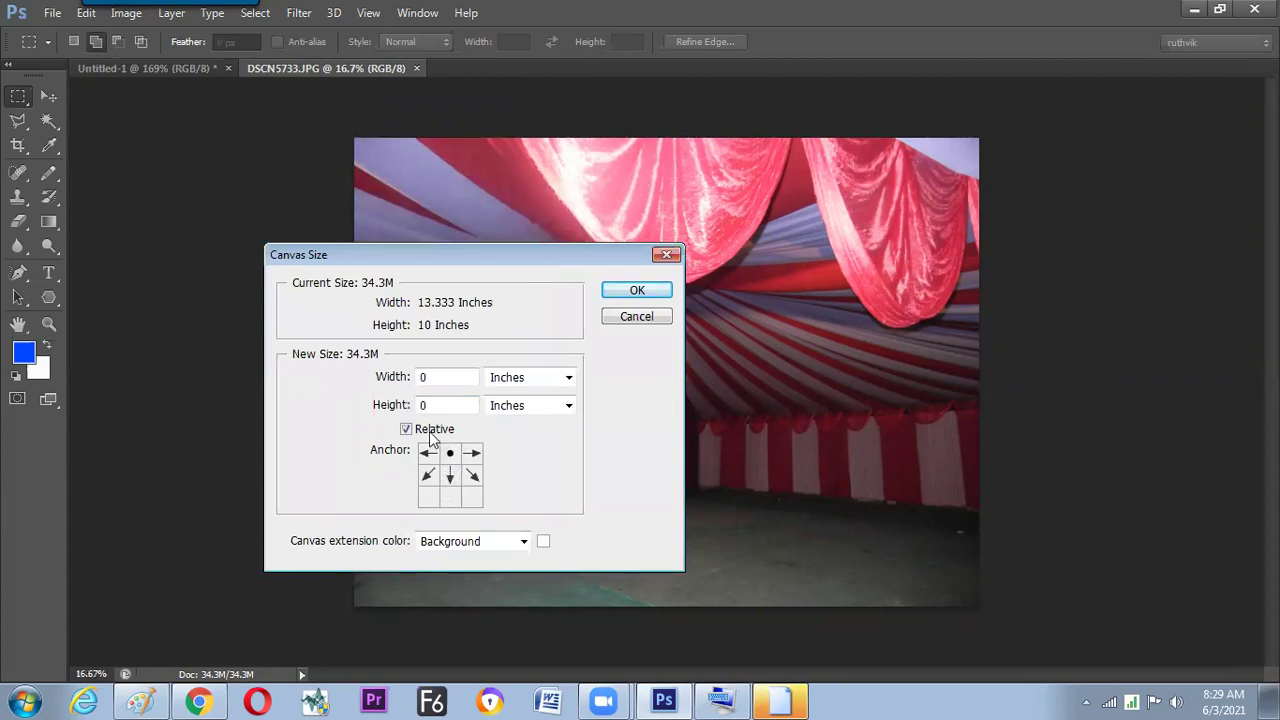
double_click(430, 405)
type("2")
- Turn the Relative option off and back on, keeping the added canvas height at 2 inches
left_click(406, 430)
left_click_drag(580, 266, 484, 245)
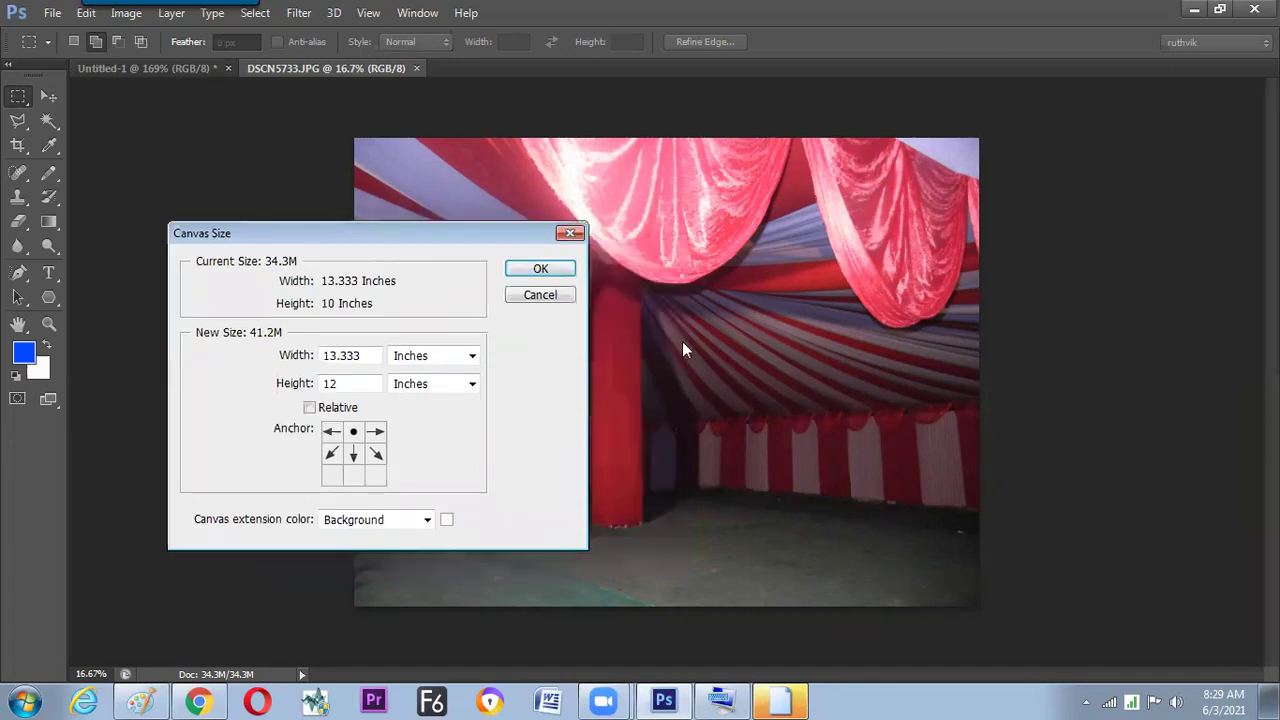
double_click(345, 384)
left_click(310, 408)
type("2")
left_click(533, 272)
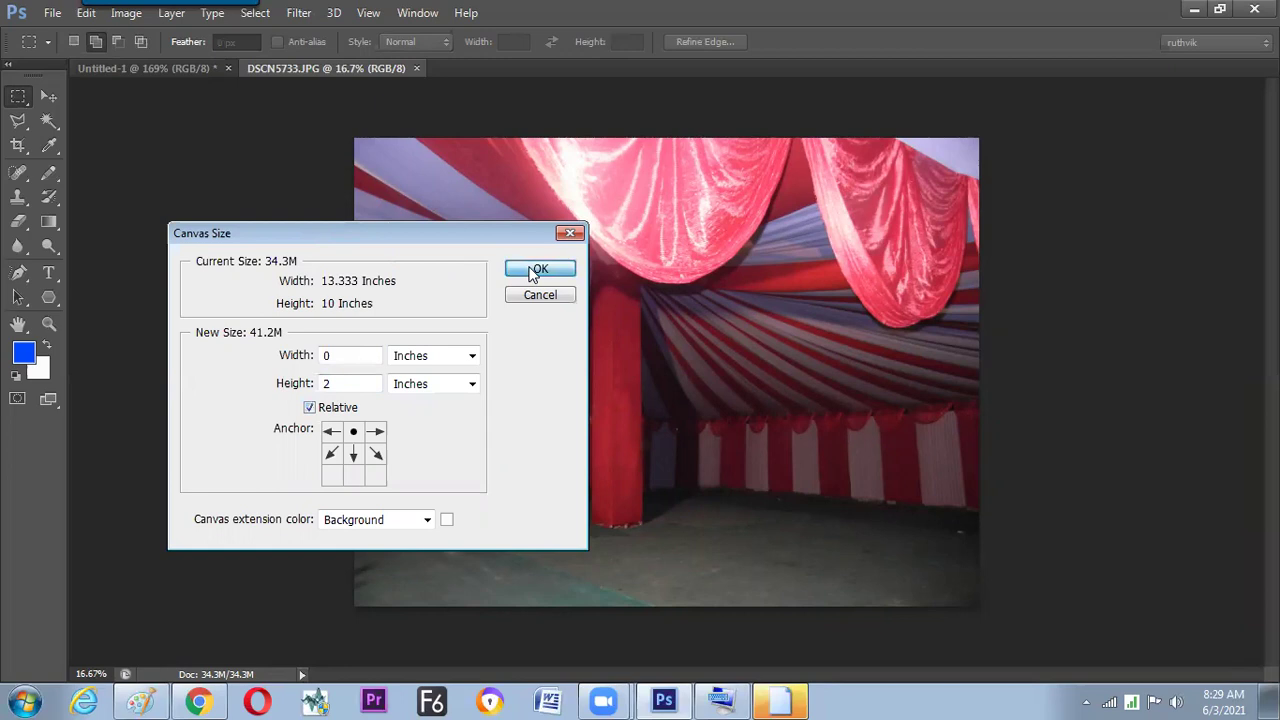
left_click_drag(464, 233, 443, 164)
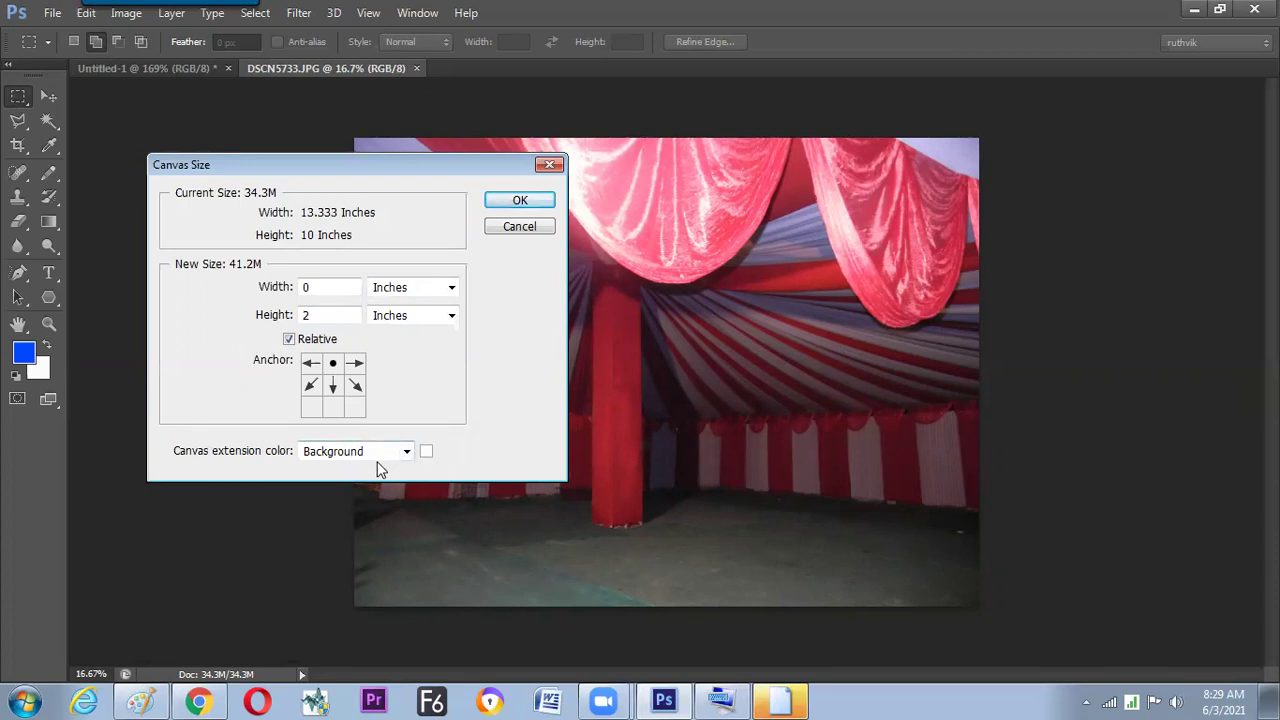
- Choose a custom canvas extension color by sampling the photo's fabrics, ending with the pale lavender #c5bdec
left_click(407, 452)
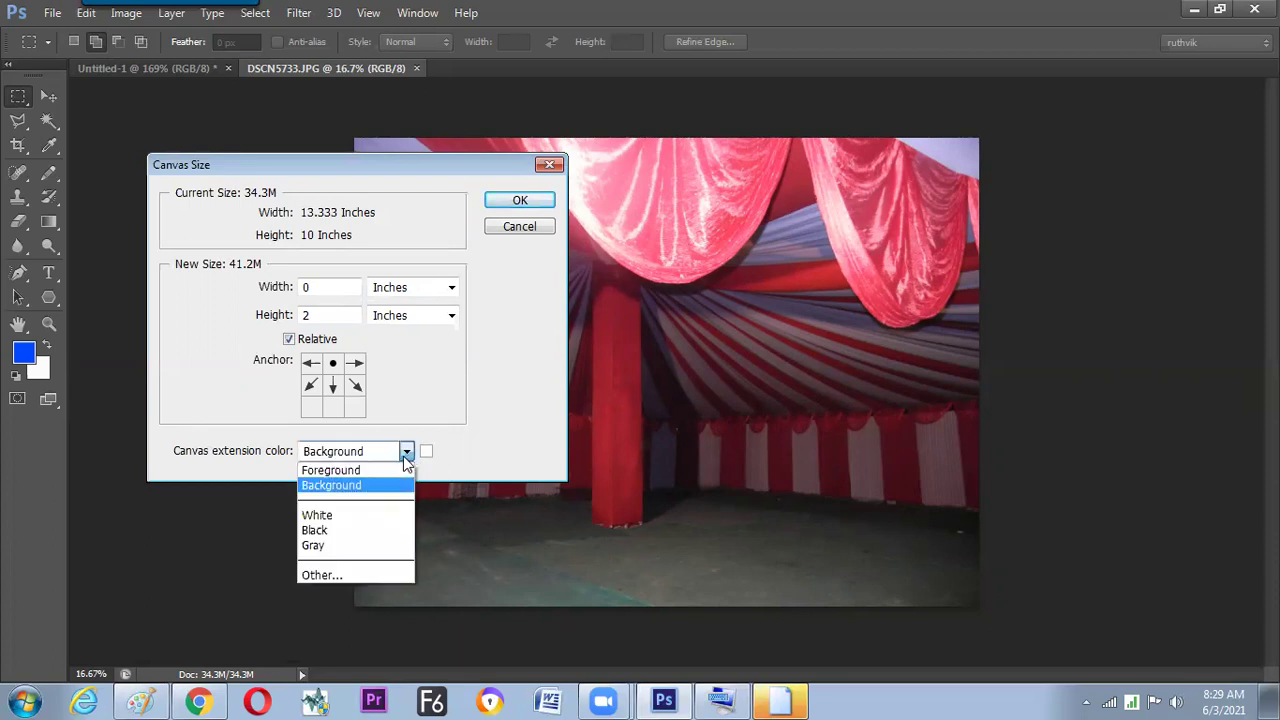
left_click(332, 575)
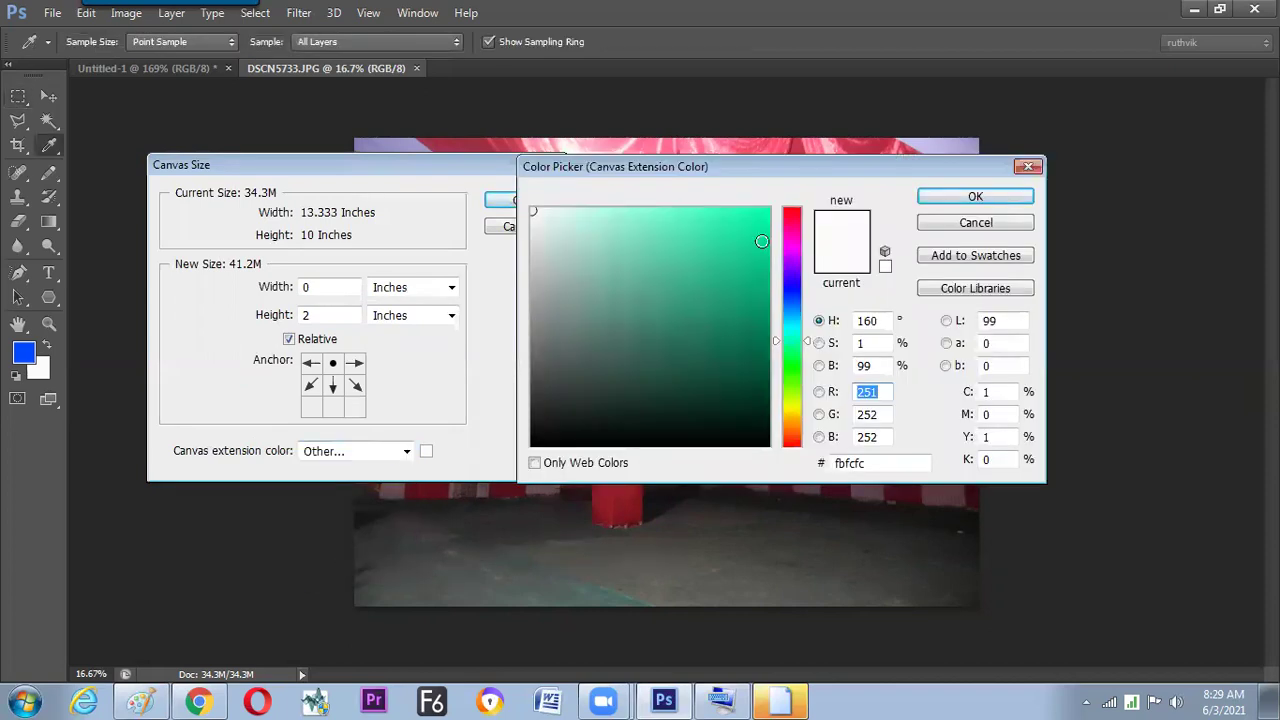
left_click_drag(750, 163, 906, 181)
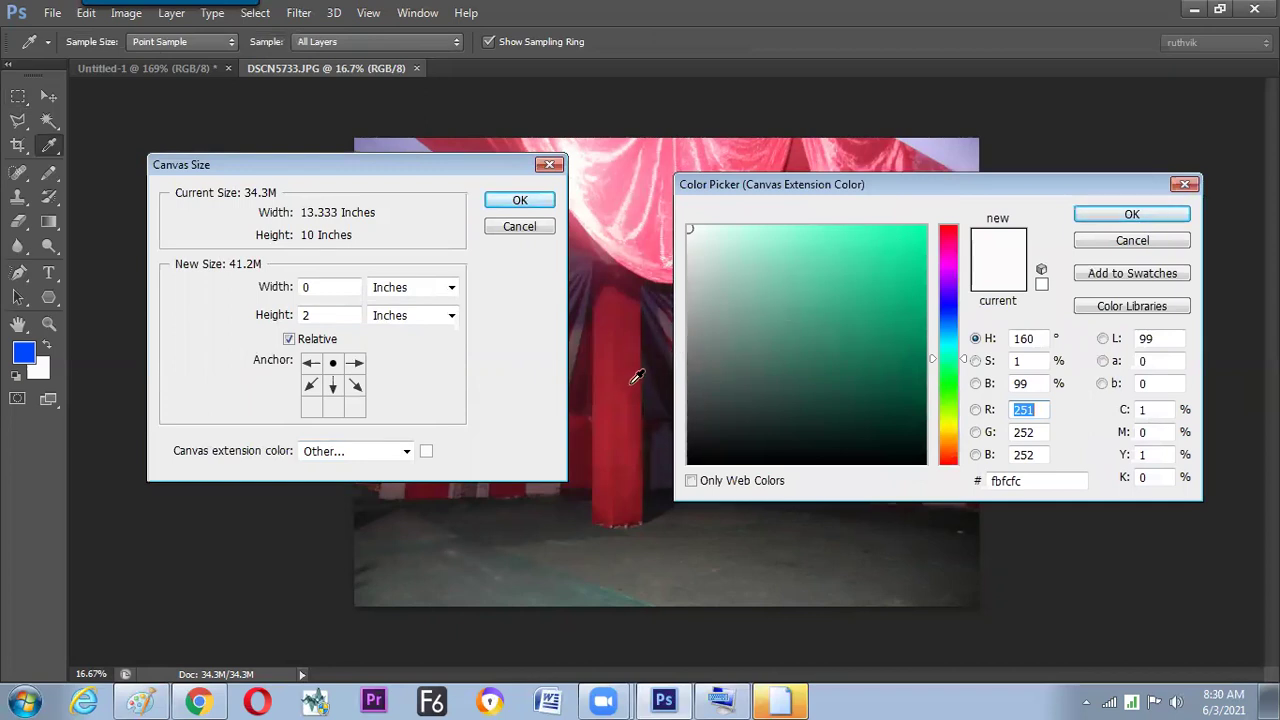
left_click_drag(840, 189, 808, 217)
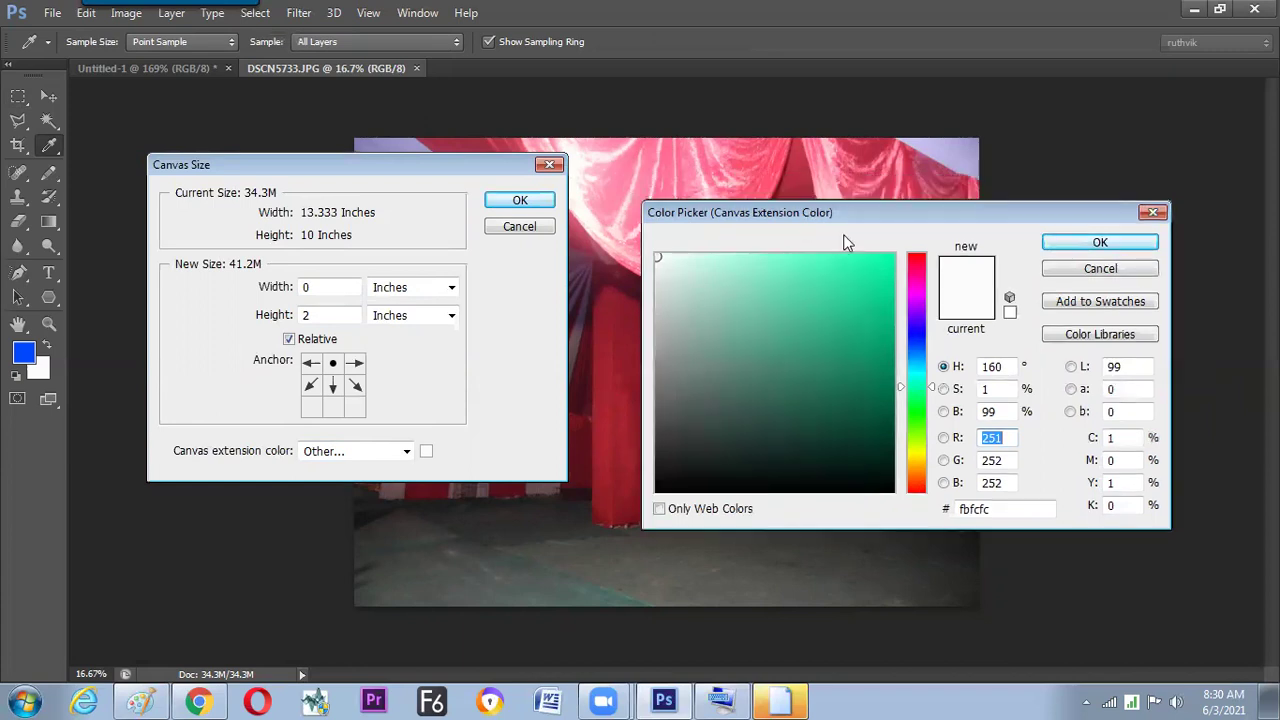
left_click_drag(863, 282, 860, 277)
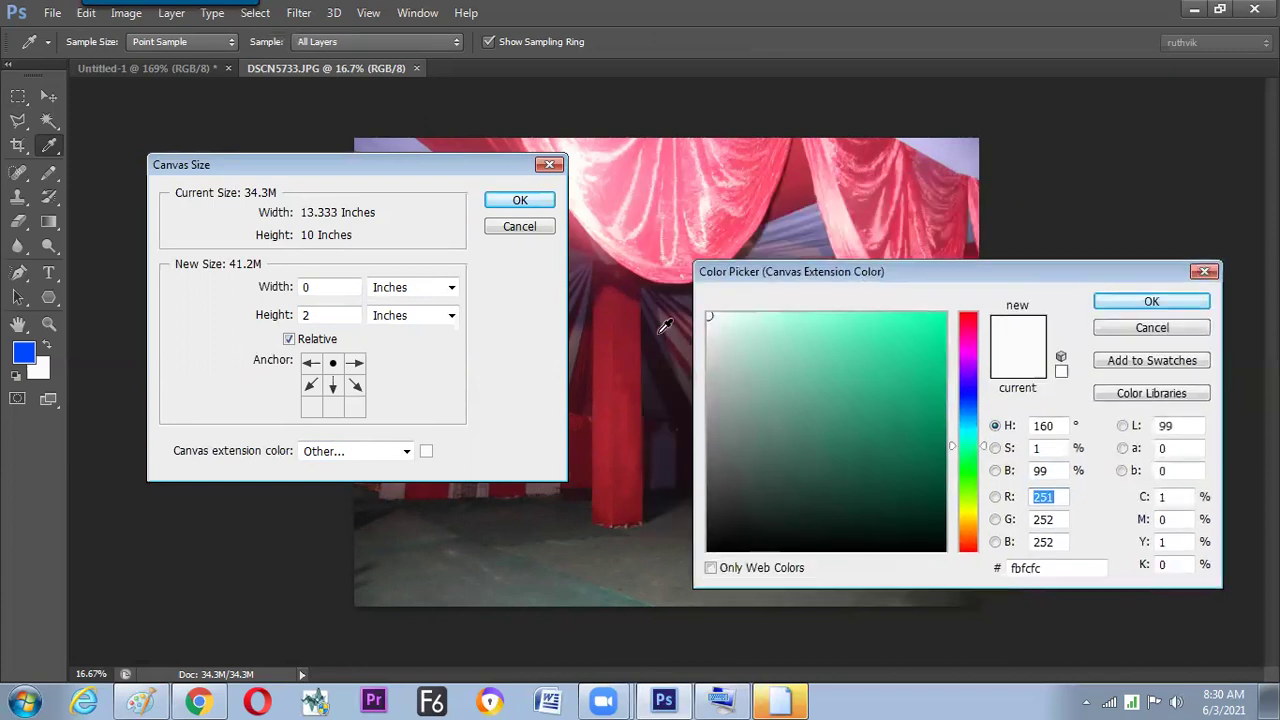
left_click(646, 199)
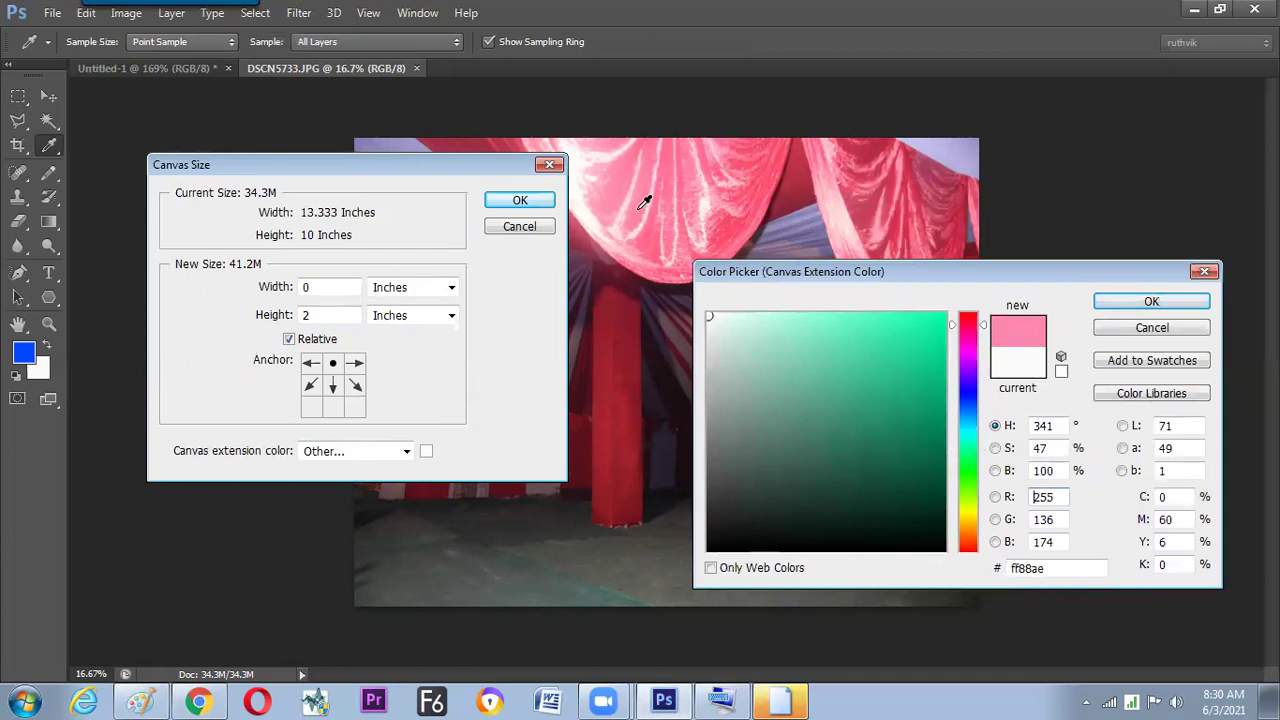
left_click(628, 318)
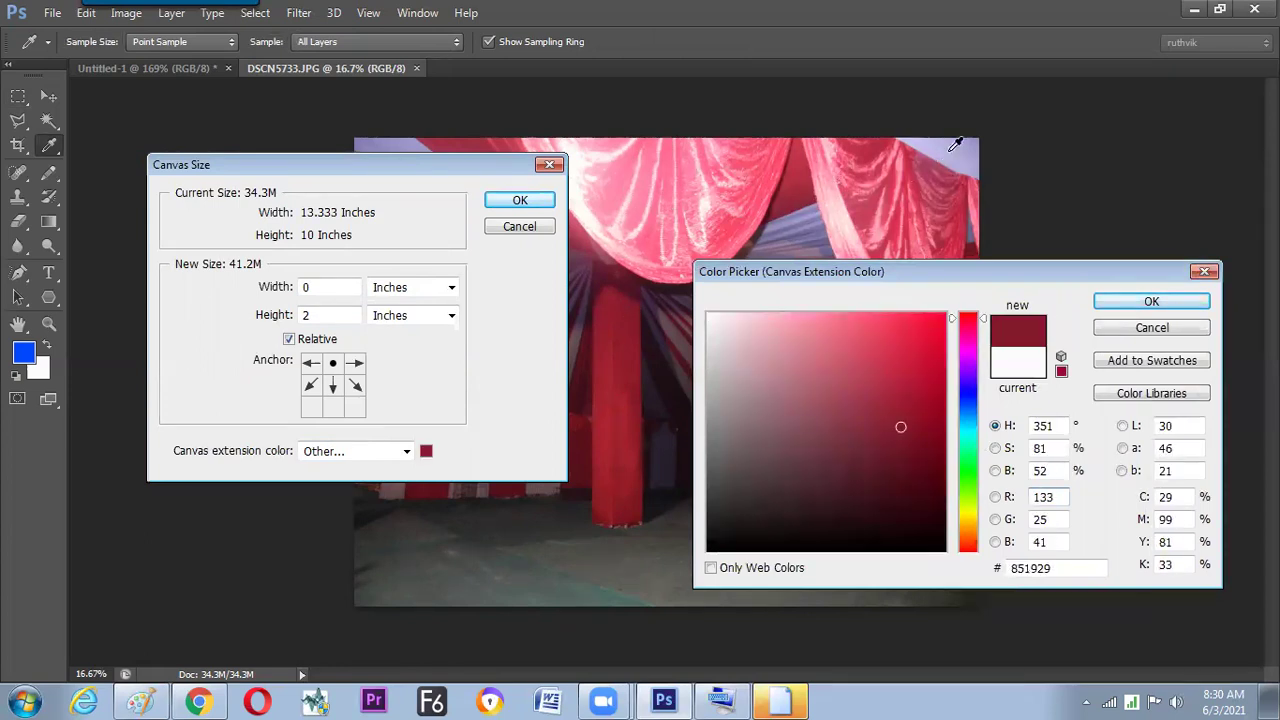
left_click(890, 189)
left_click(922, 182)
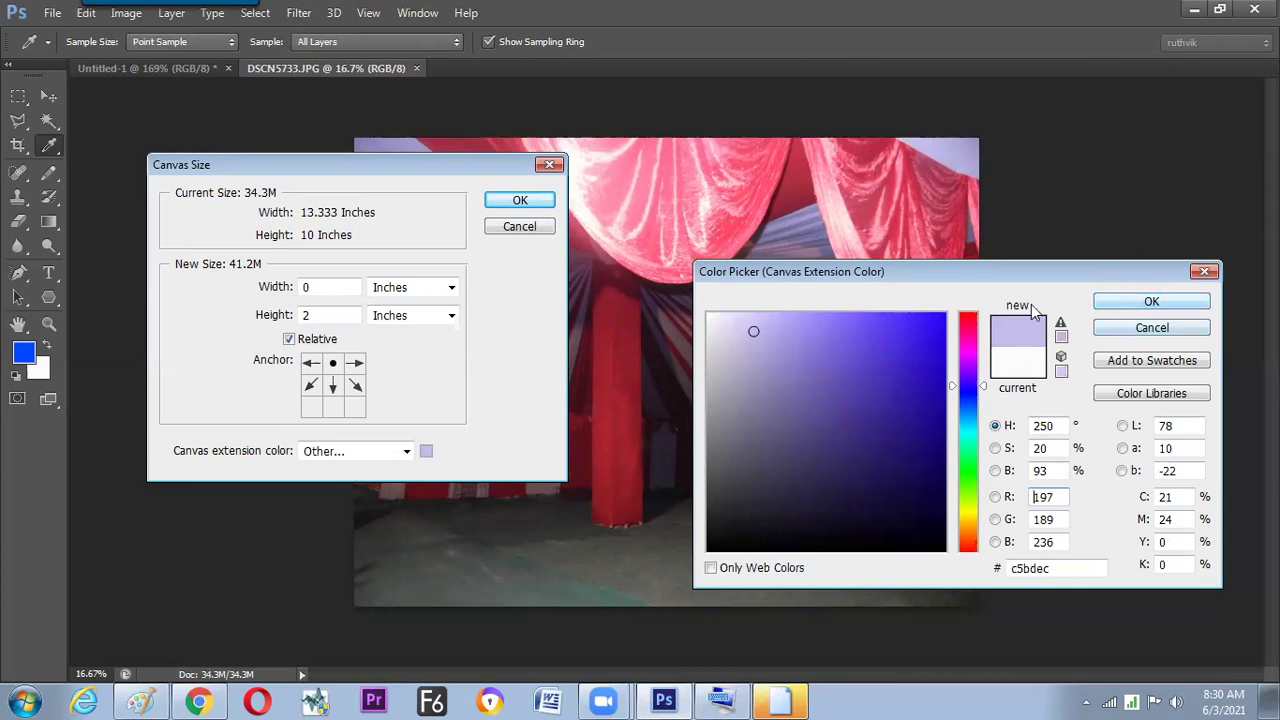
key("Return")
- Set the canvas extension color back to Background and apply the canvas size change
left_click(390, 456)
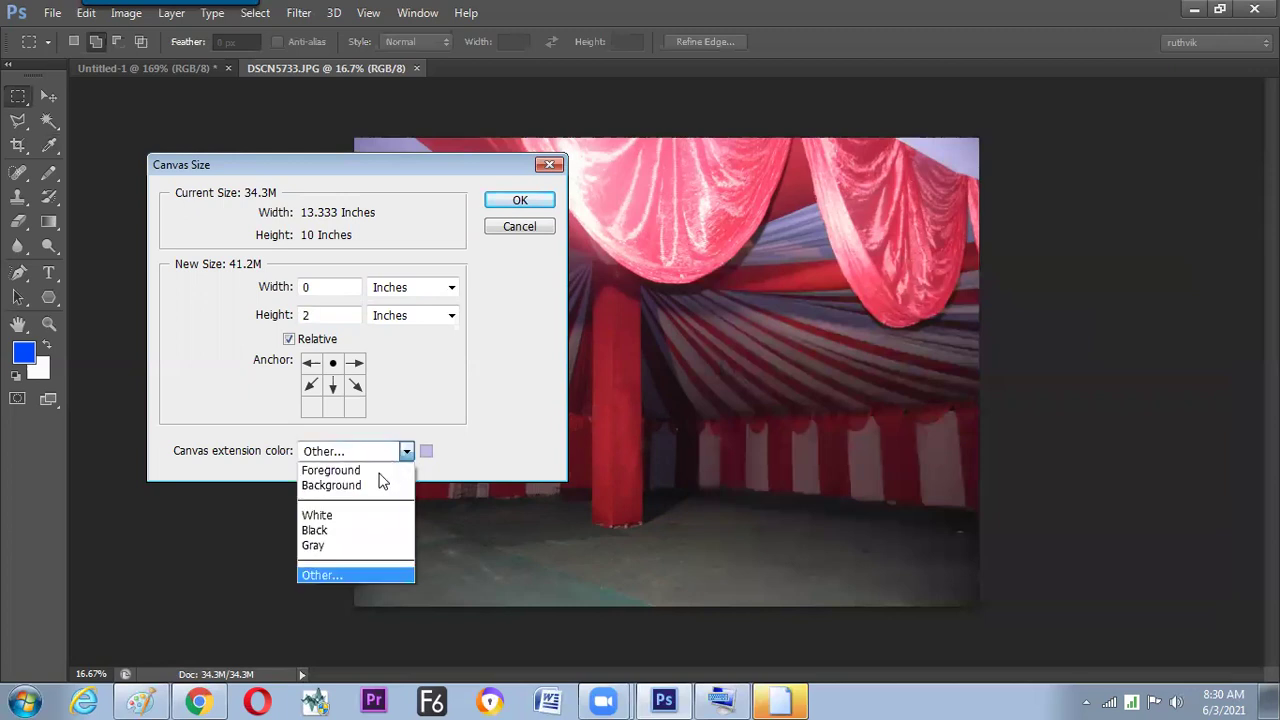
left_click(375, 488)
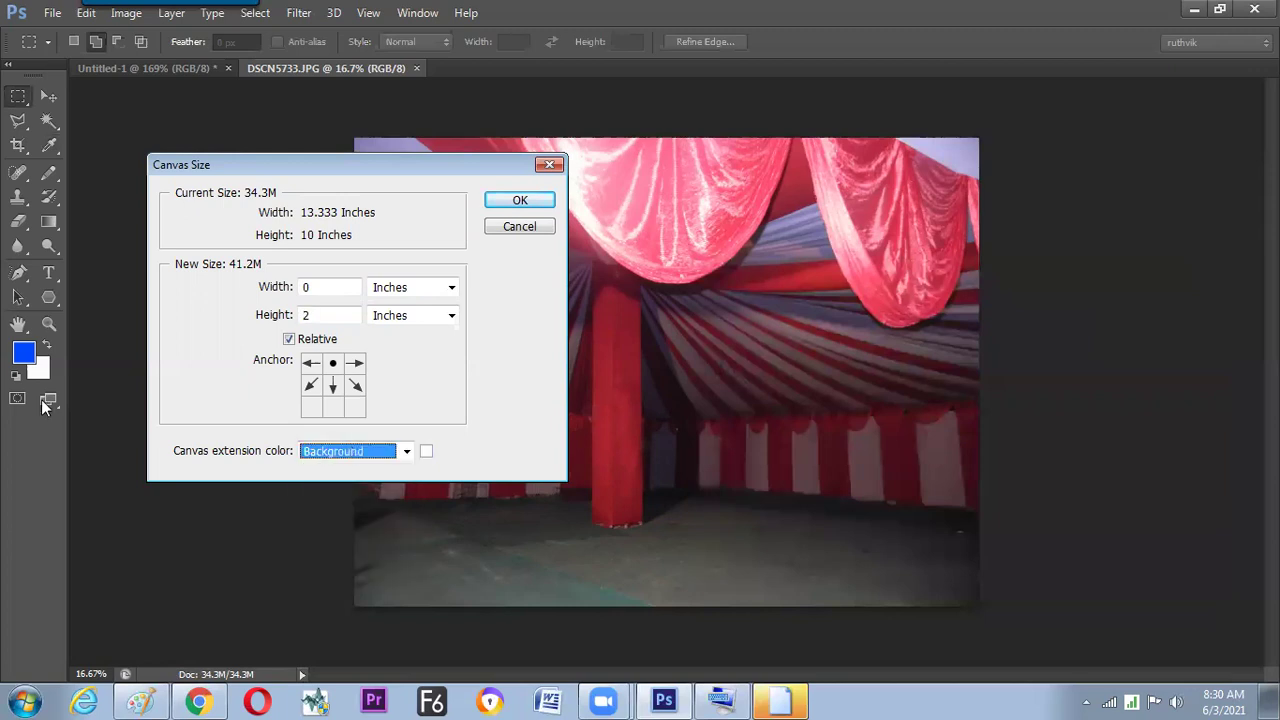
left_click(406, 451)
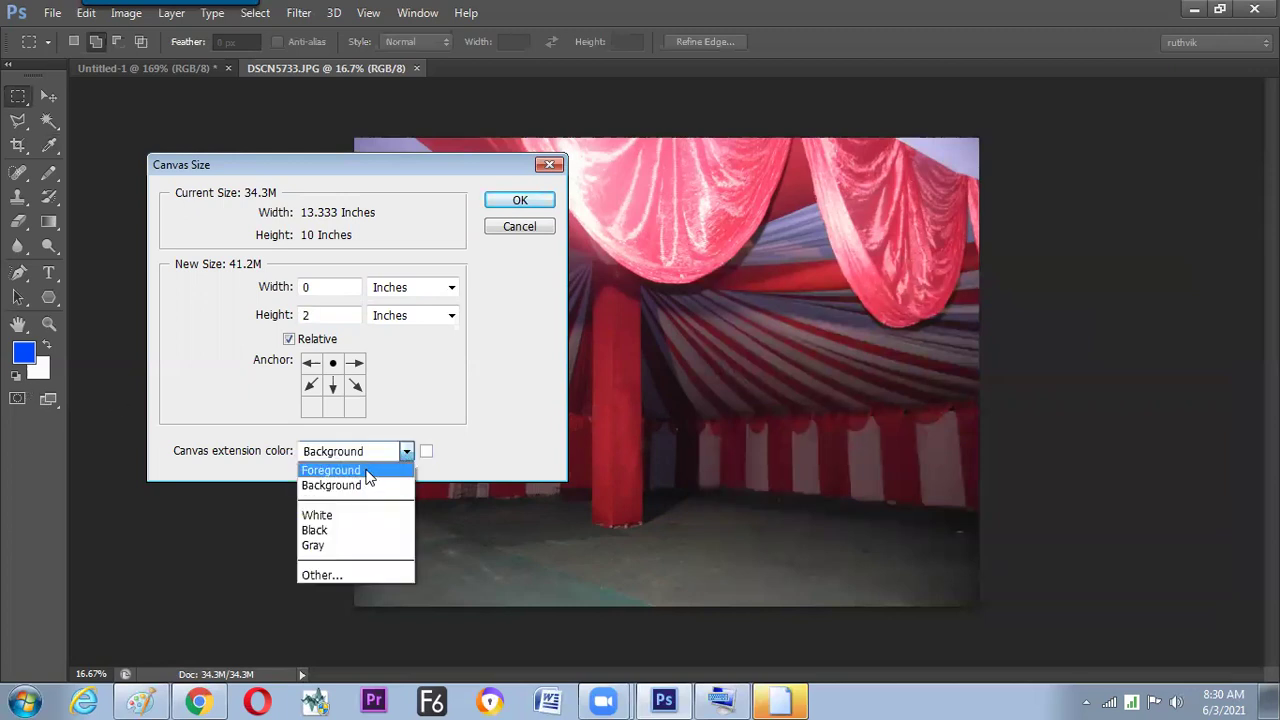
left_click(466, 400)
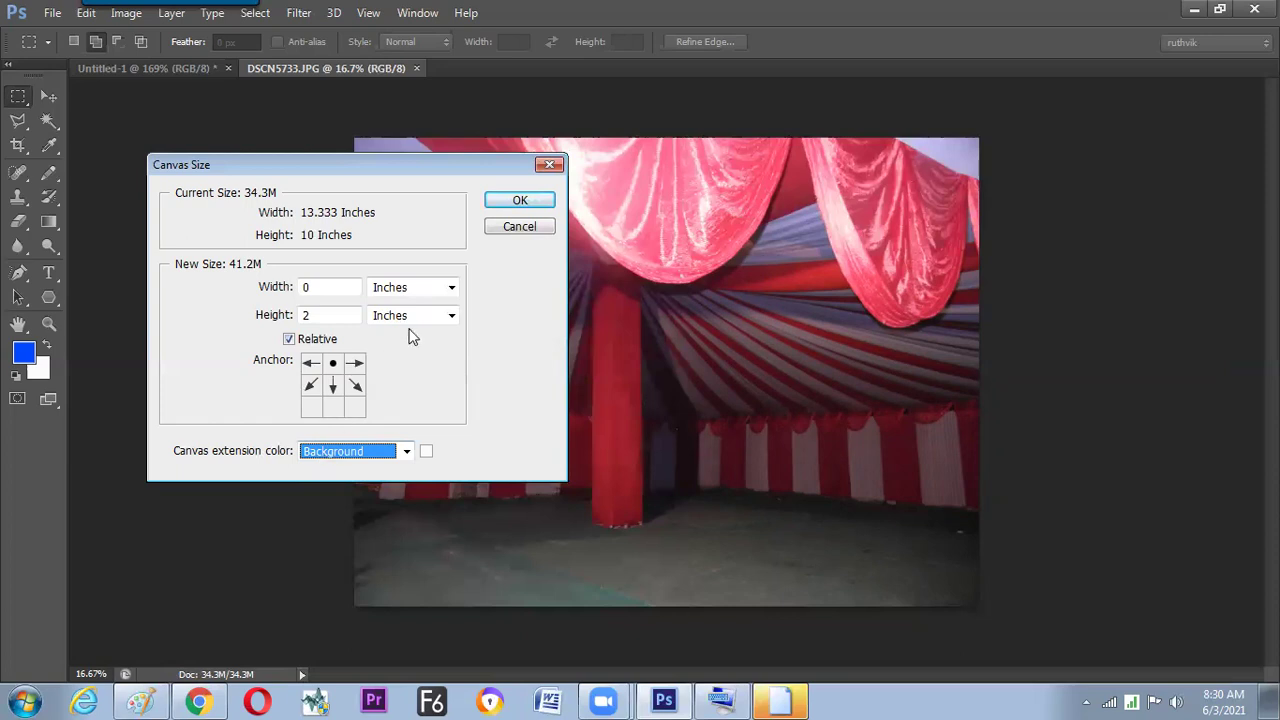
left_click(517, 201)
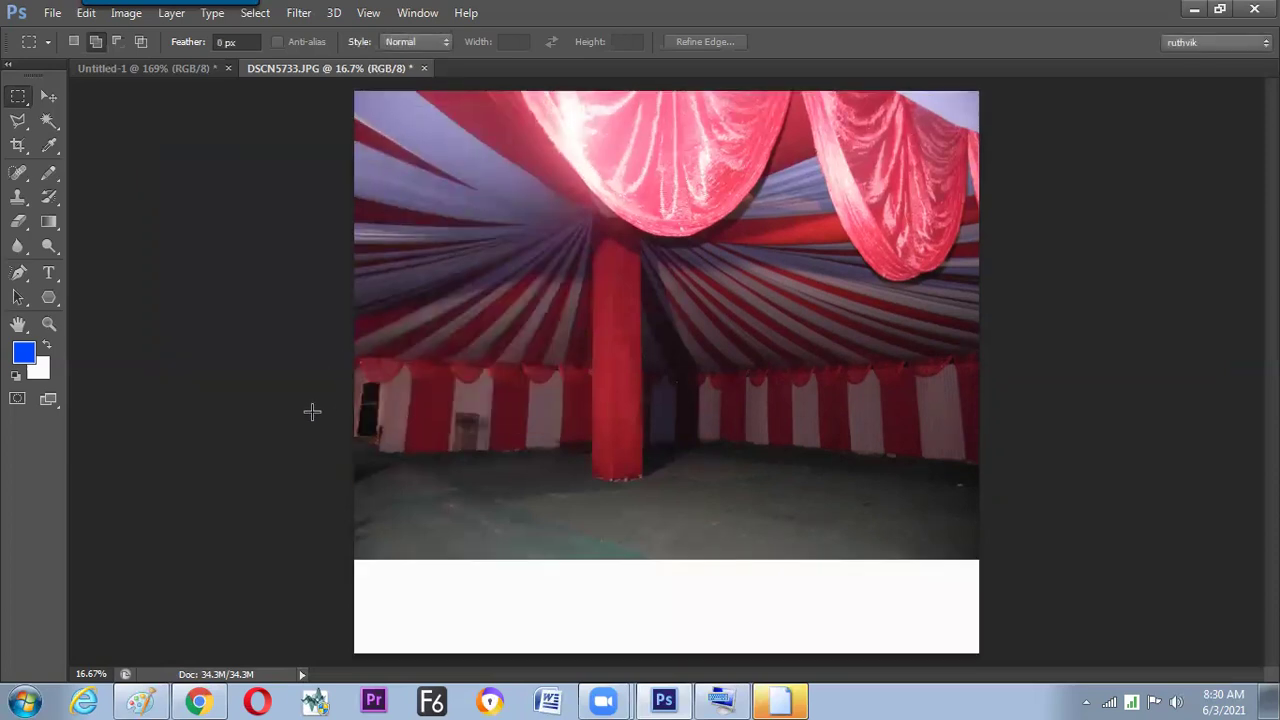
key("ctrl+minus")
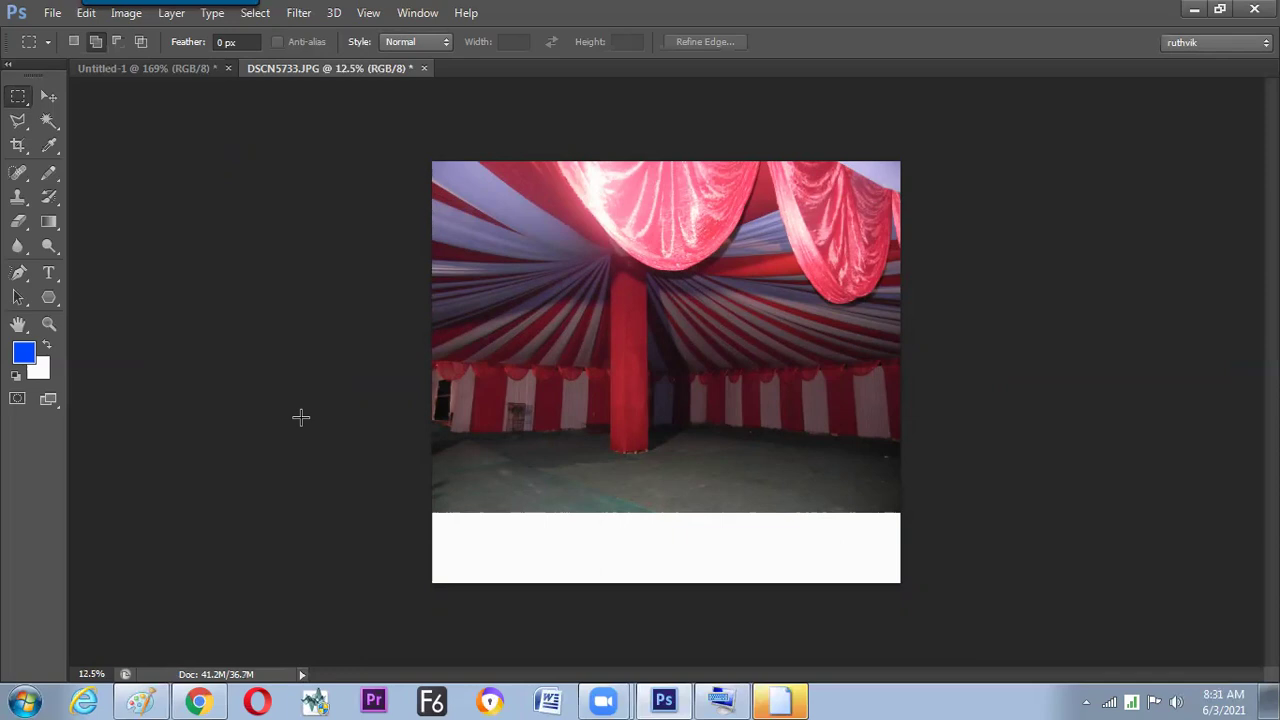
- Switch to Paint and handwrite a starred note "Extension Area of an image in a Particular direction" below the anchor grid sketch
left_click(145, 700)
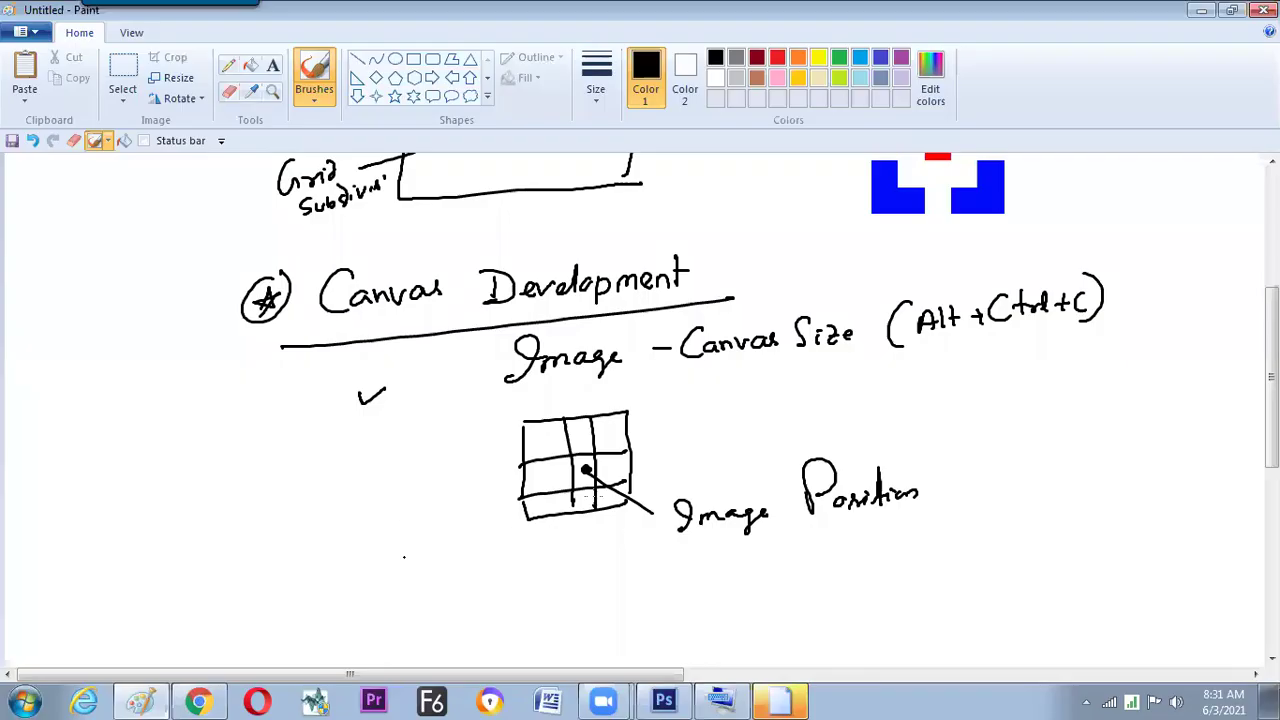
scroll(1160, 365, "down", 1)
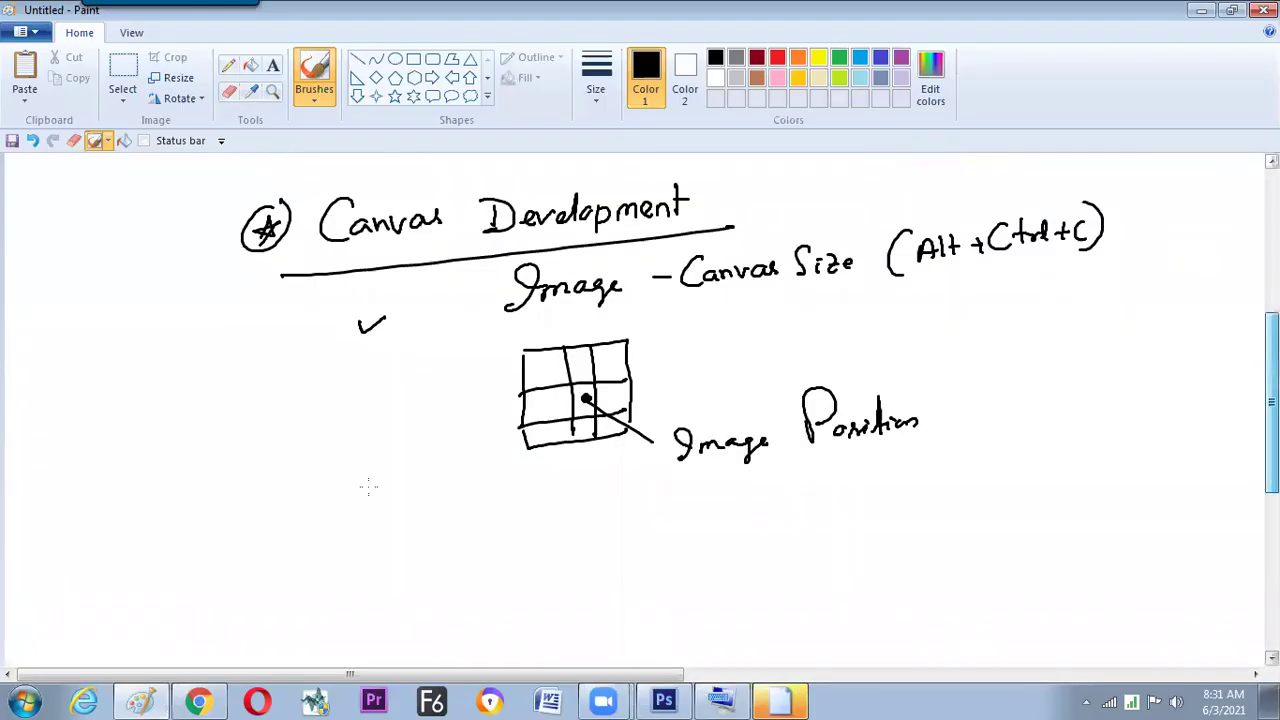
scroll(368, 487, "down", 1)
mouse_move(332, 527)
left_mouse_down()
mouse_move(346, 524)
mouse_move(347, 546)
left_mouse_up()
left_click_drag(350, 529, 363, 545)
left_click_drag(363, 527, 351, 546)
mouse_move(406, 533)
left_mouse_down()
mouse_move(421, 518)
mouse_move(546, 510)
mouse_move(600, 530)
mouse_move(668, 491)
mouse_move(826, 492)
mouse_move(948, 470)
mouse_move(948, 456)
mouse_move(956, 476)
mouse_move(994, 446)
mouse_move(1010, 462)
mouse_move(1138, 452)
left_mouse_up()
left_click_drag(274, 548, 300, 516)
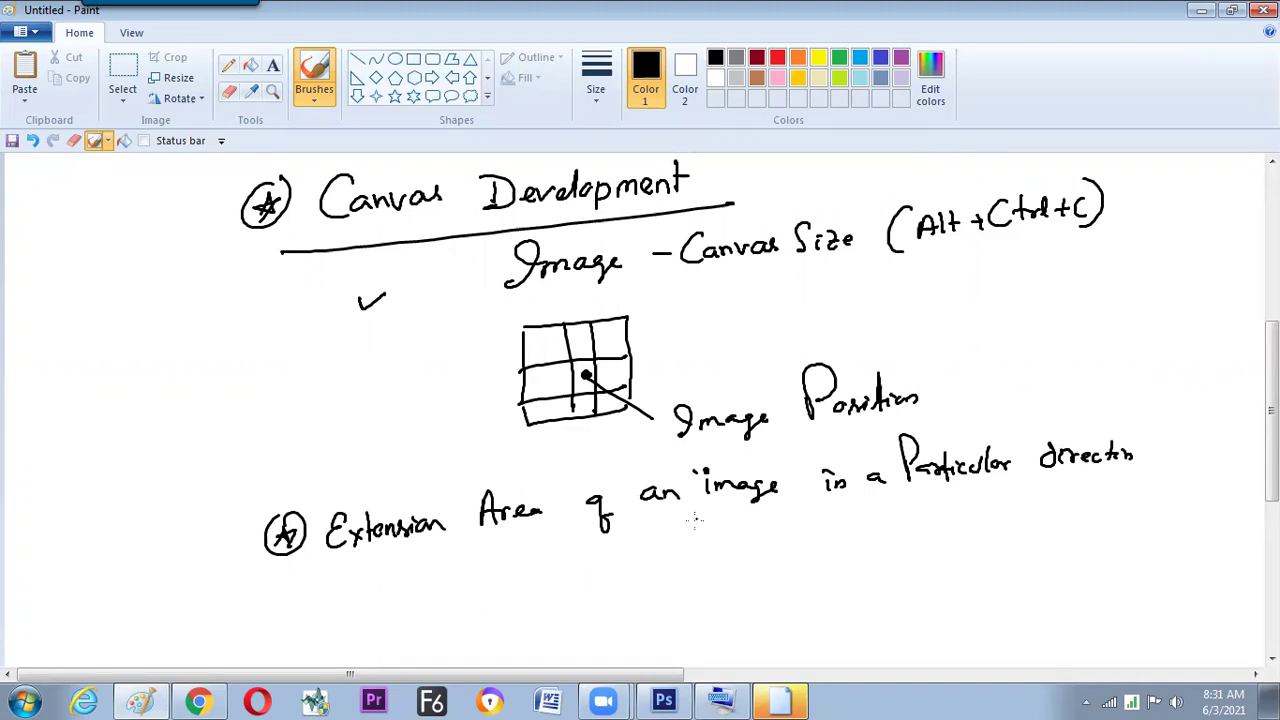
- Switch back to Photoshop and undo the canvas extension
key("alt+Tab")
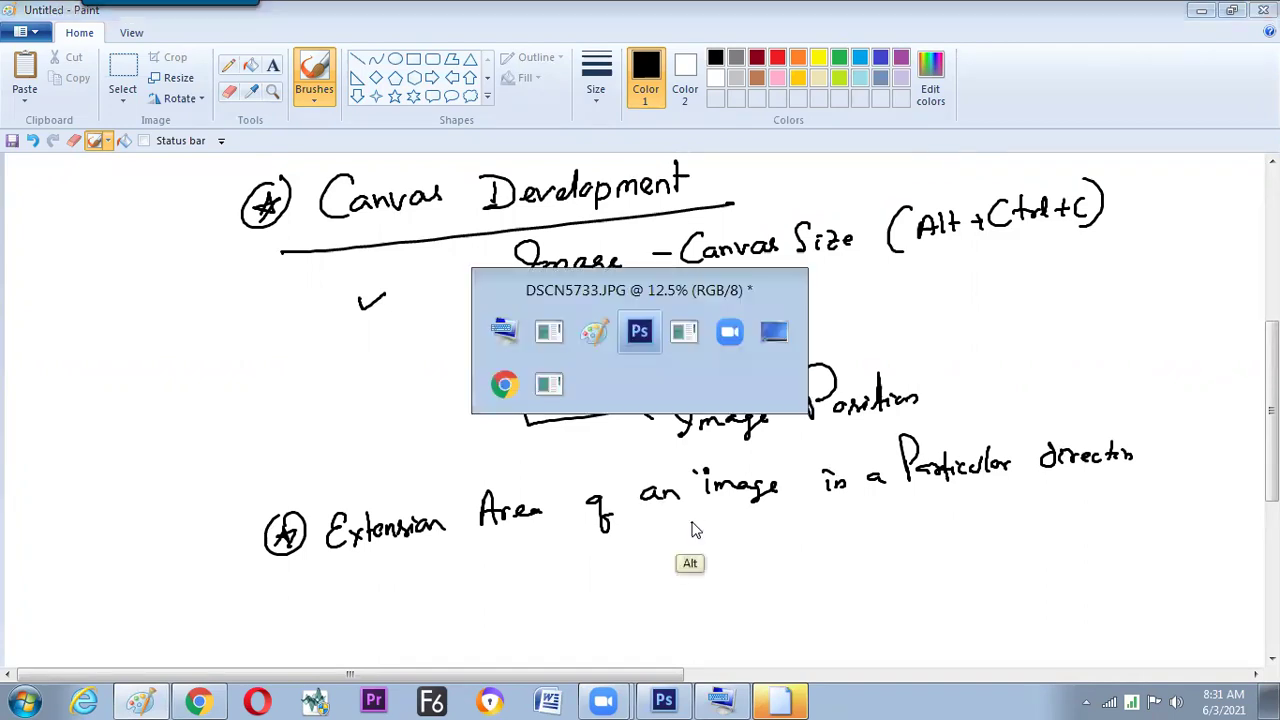
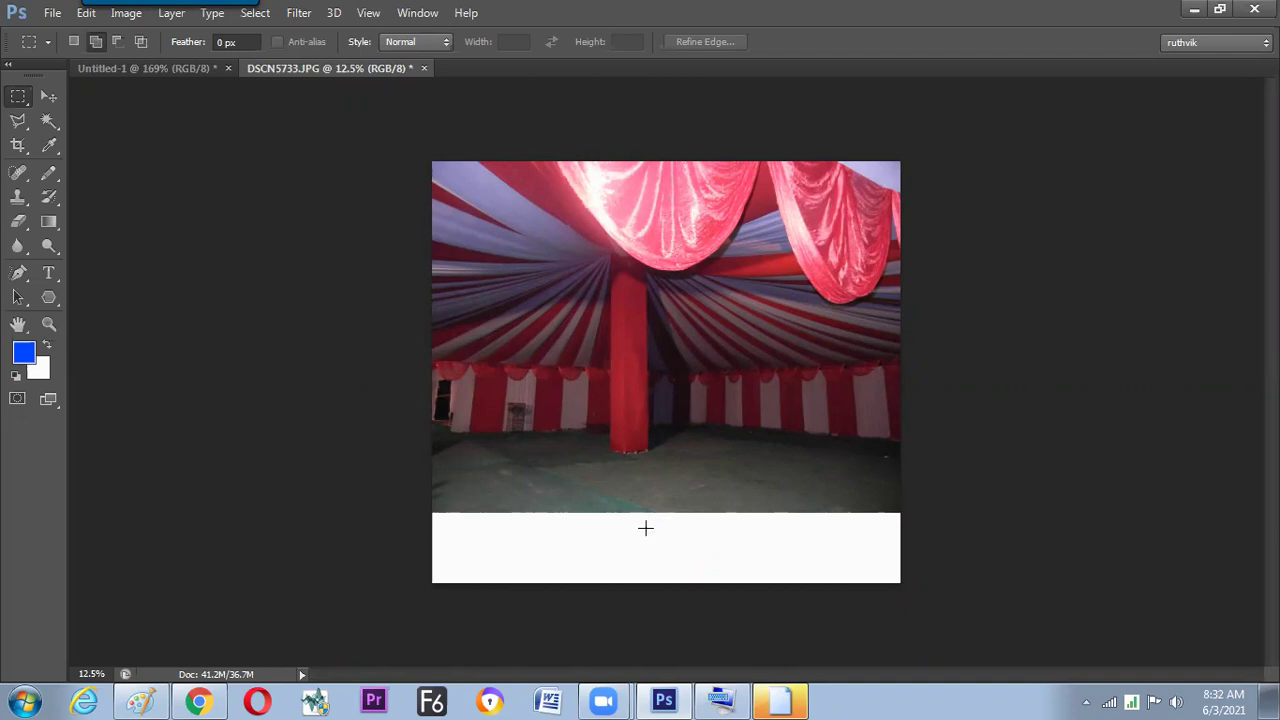
key("ctrl+z")
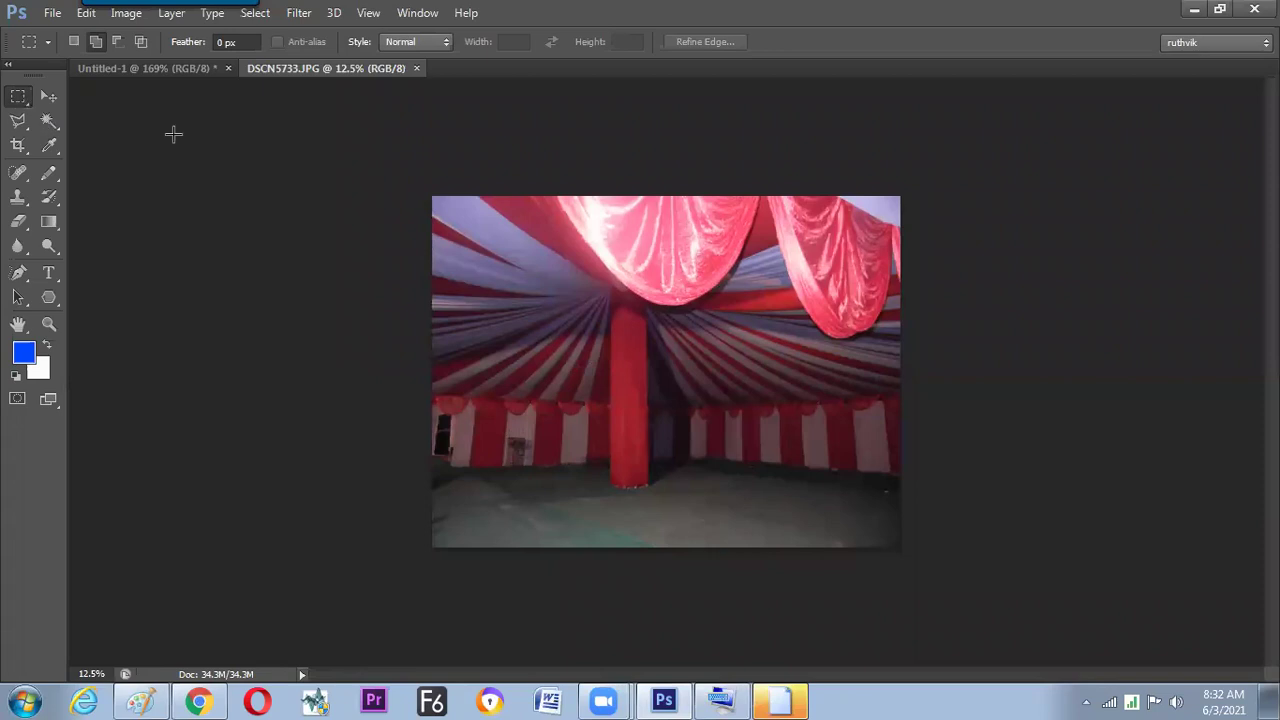
- Select the whole photo and stroke its inside edge with a 50 px white border
left_click_drag(414, 176, 905, 552)
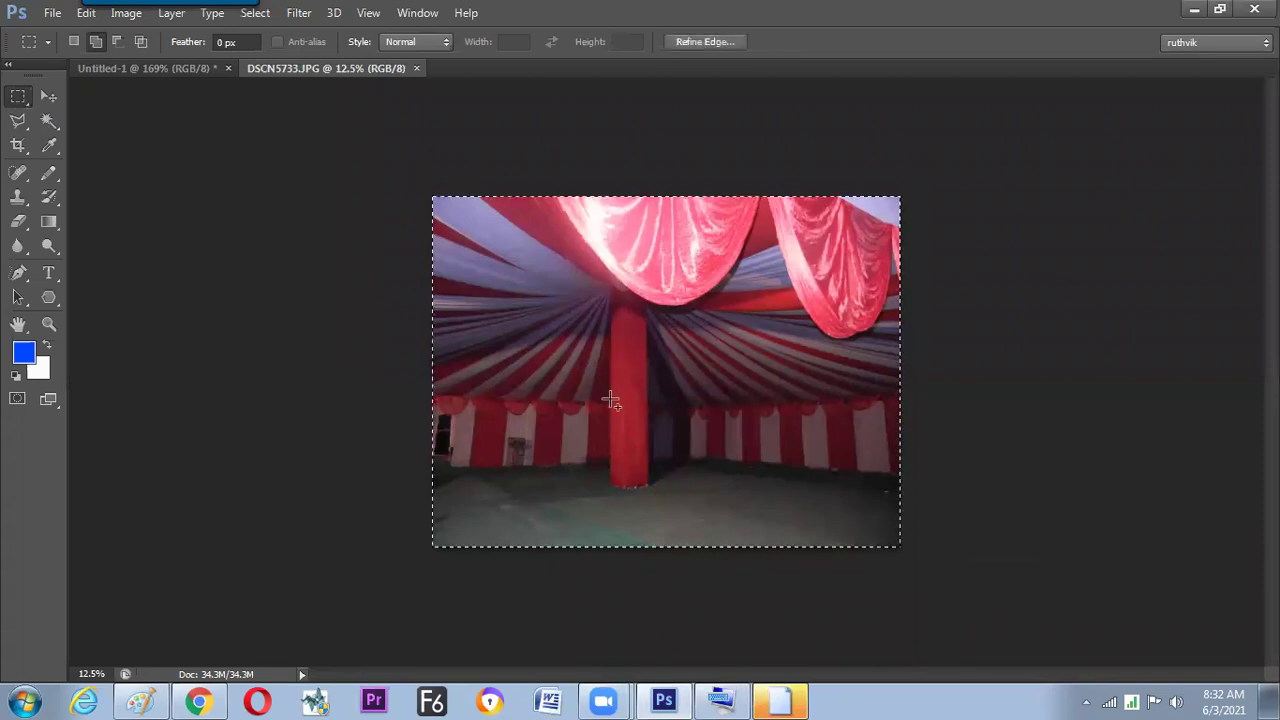
right_click(555, 406)
left_click(601, 300)
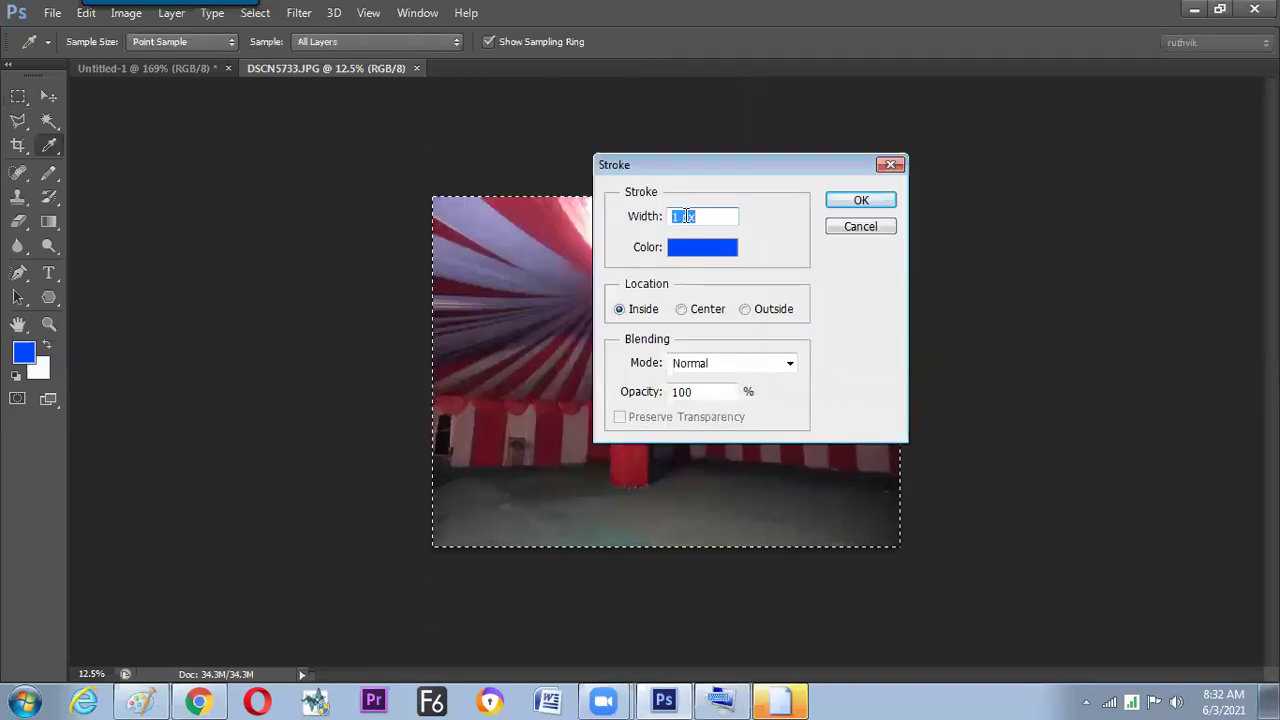
type("50")
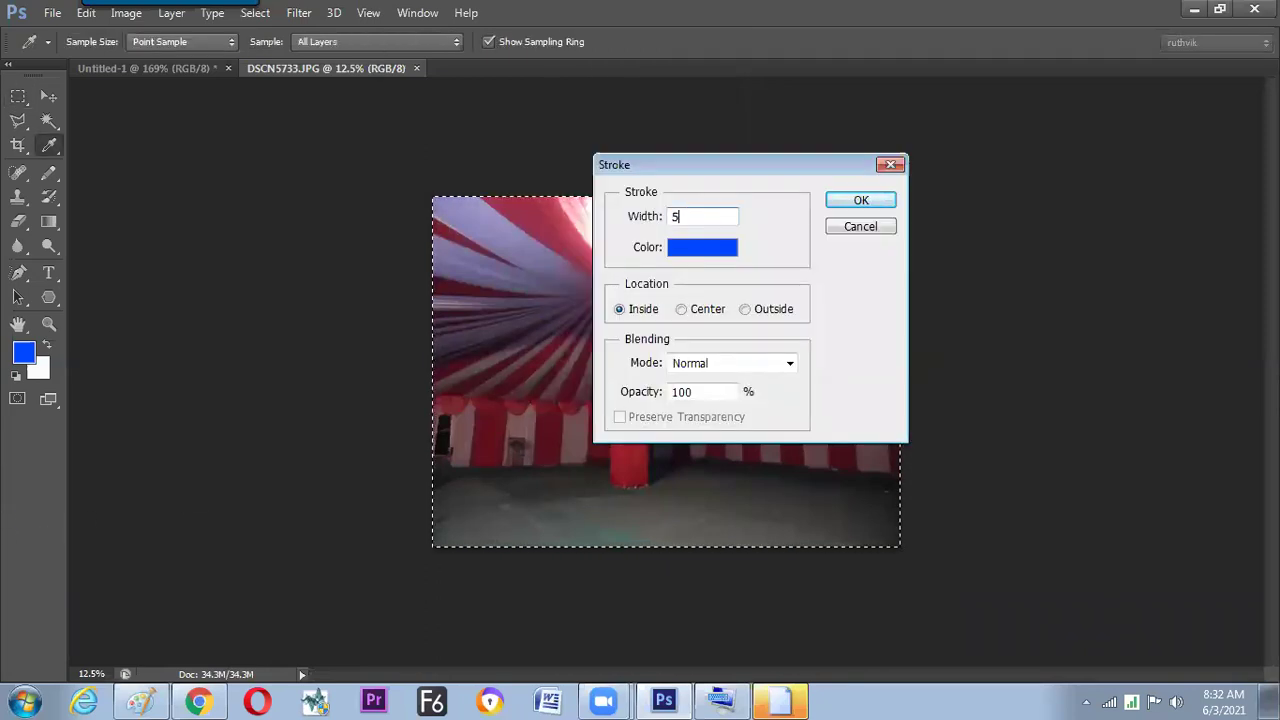
left_click(702, 248)
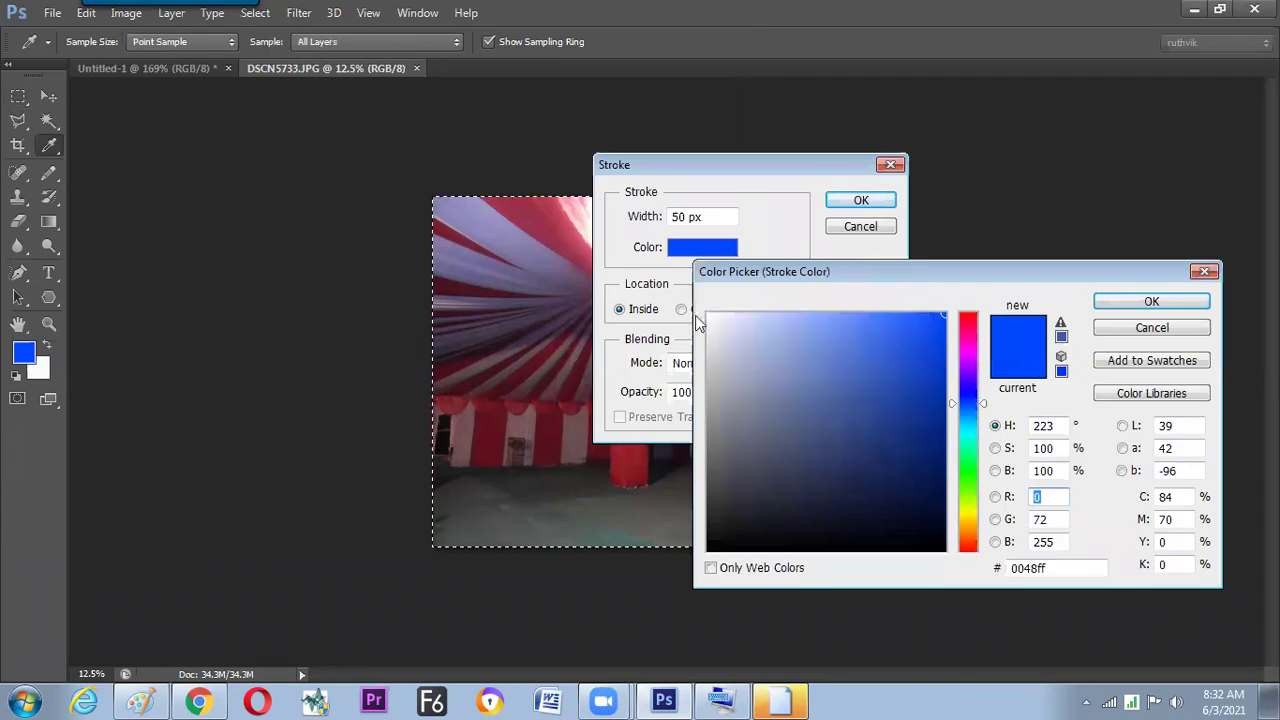
left_click(708, 316)
left_click(1137, 300)
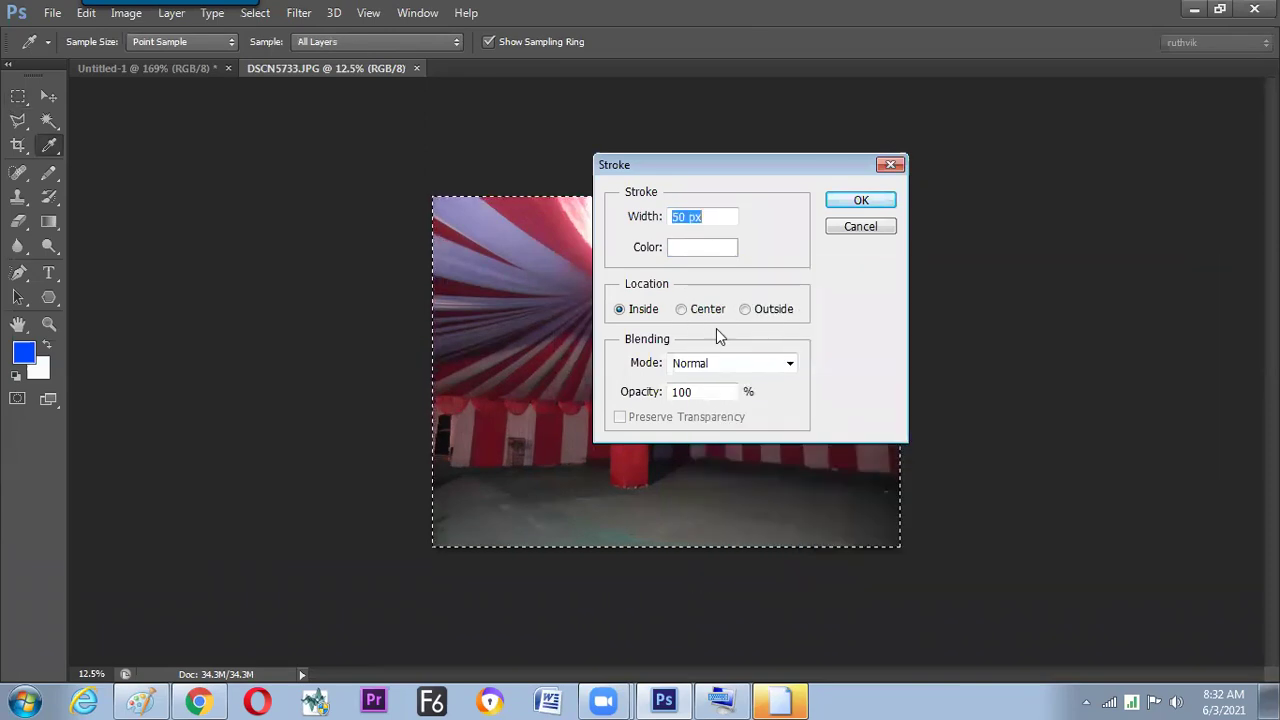
left_click(860, 201)
key("m")
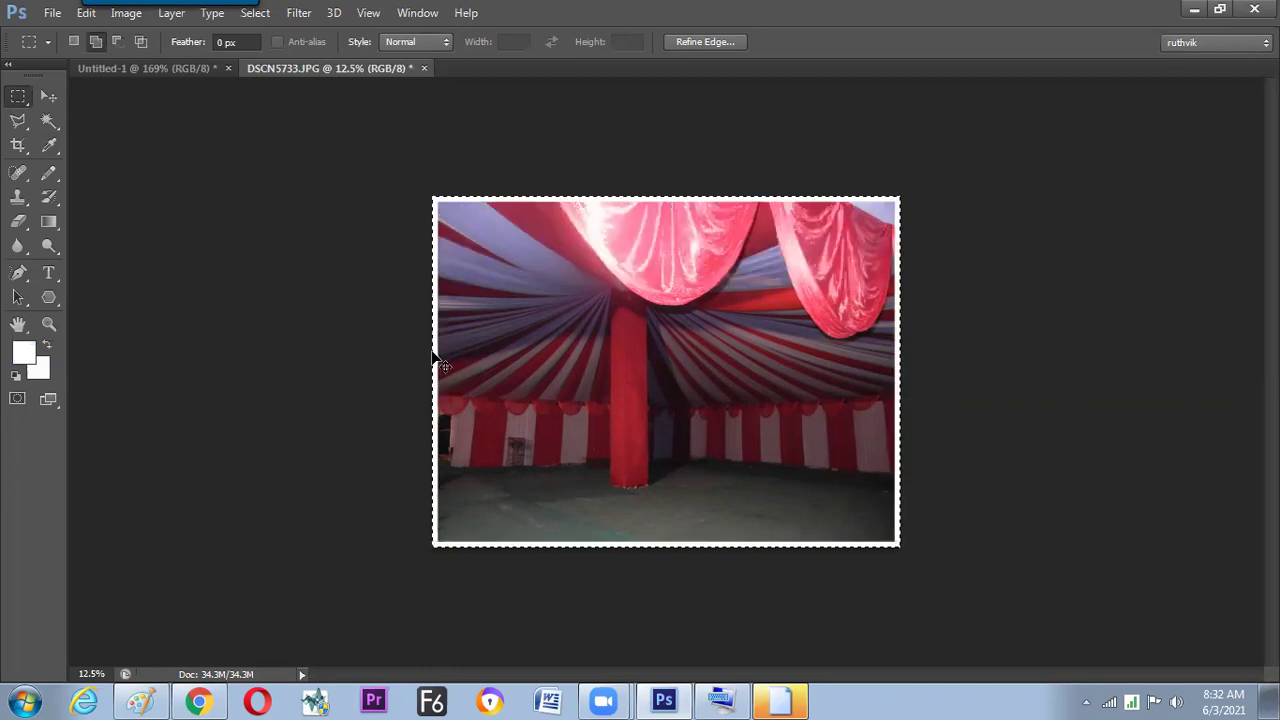
- Deselect the photo, inspect the white border at its upper corner, and undo the stroke
key("ctrl+d")
key("ctrl+plus")
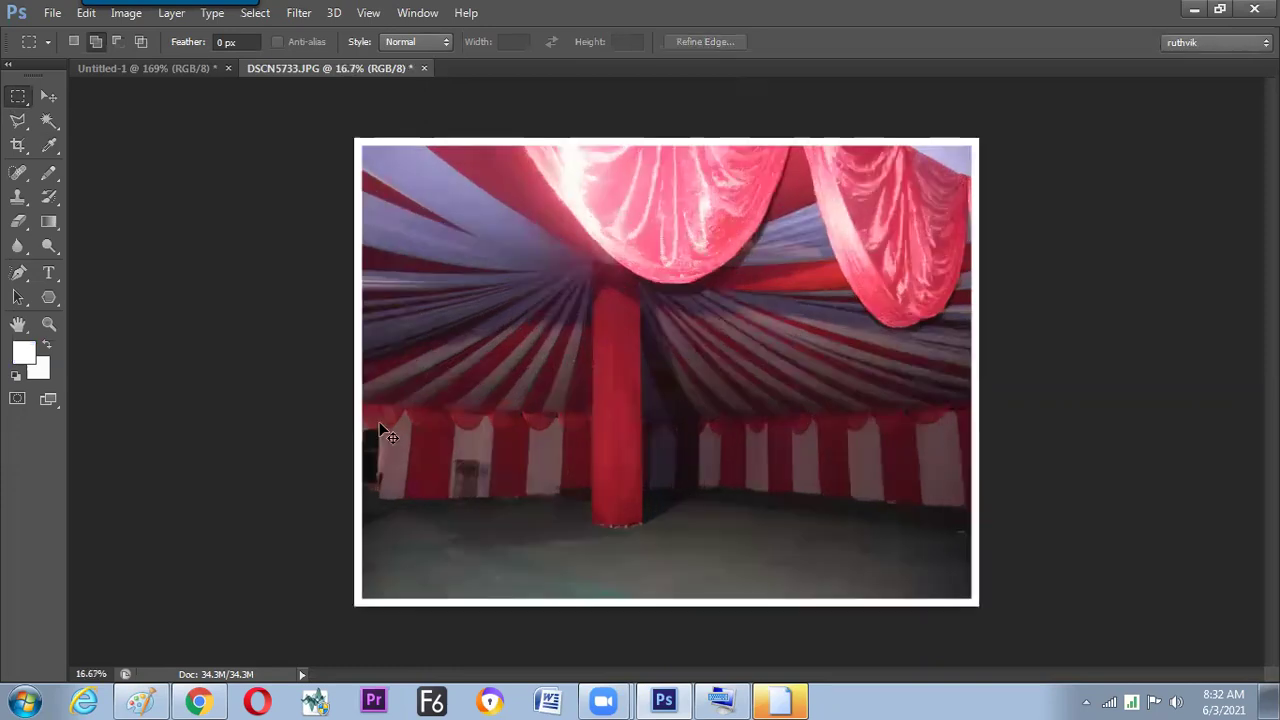
key("ctrl+plus")
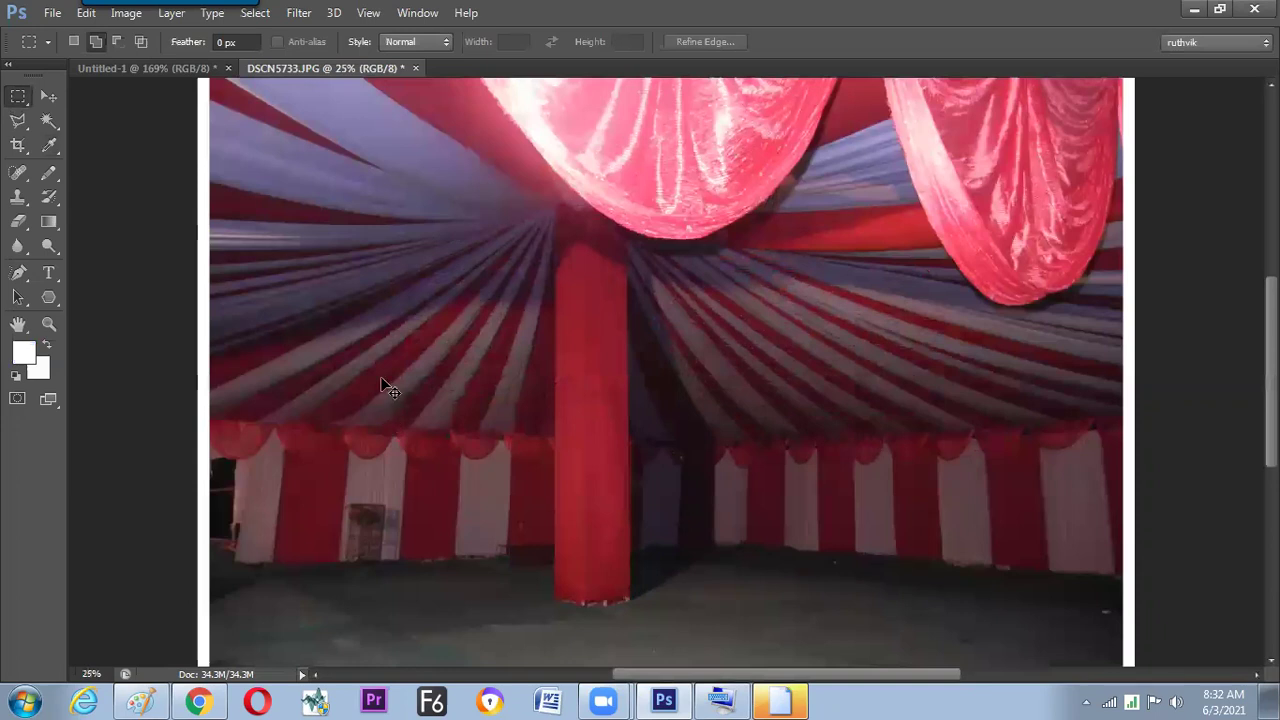
key("ctrl+plus")
left_click_drag(197, 95, 430, 416)
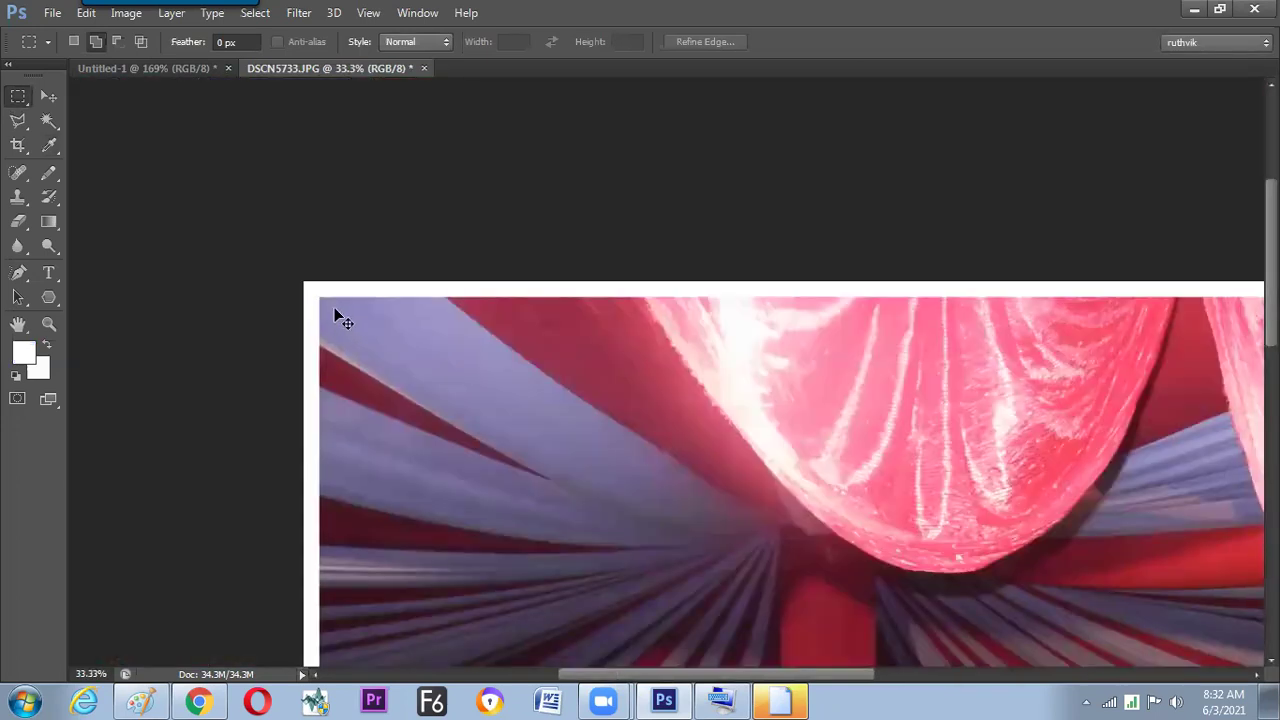
key("ctrl+a")
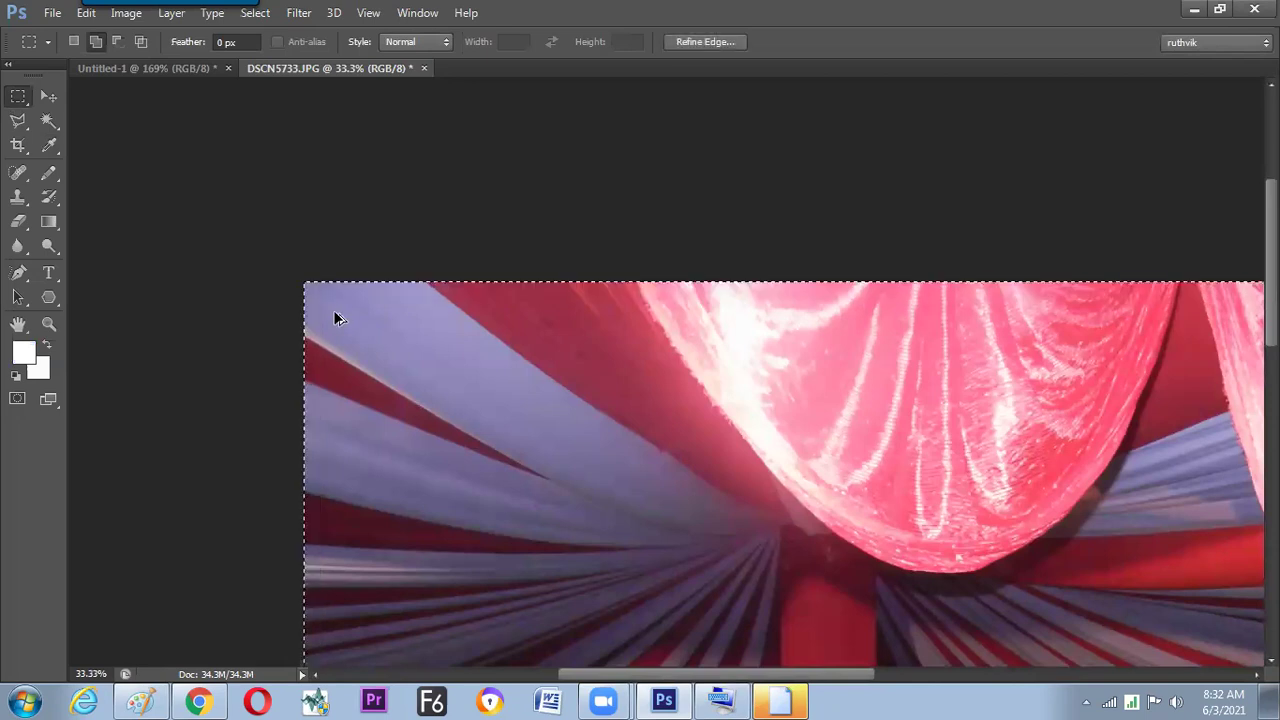
key("ctrl+d")
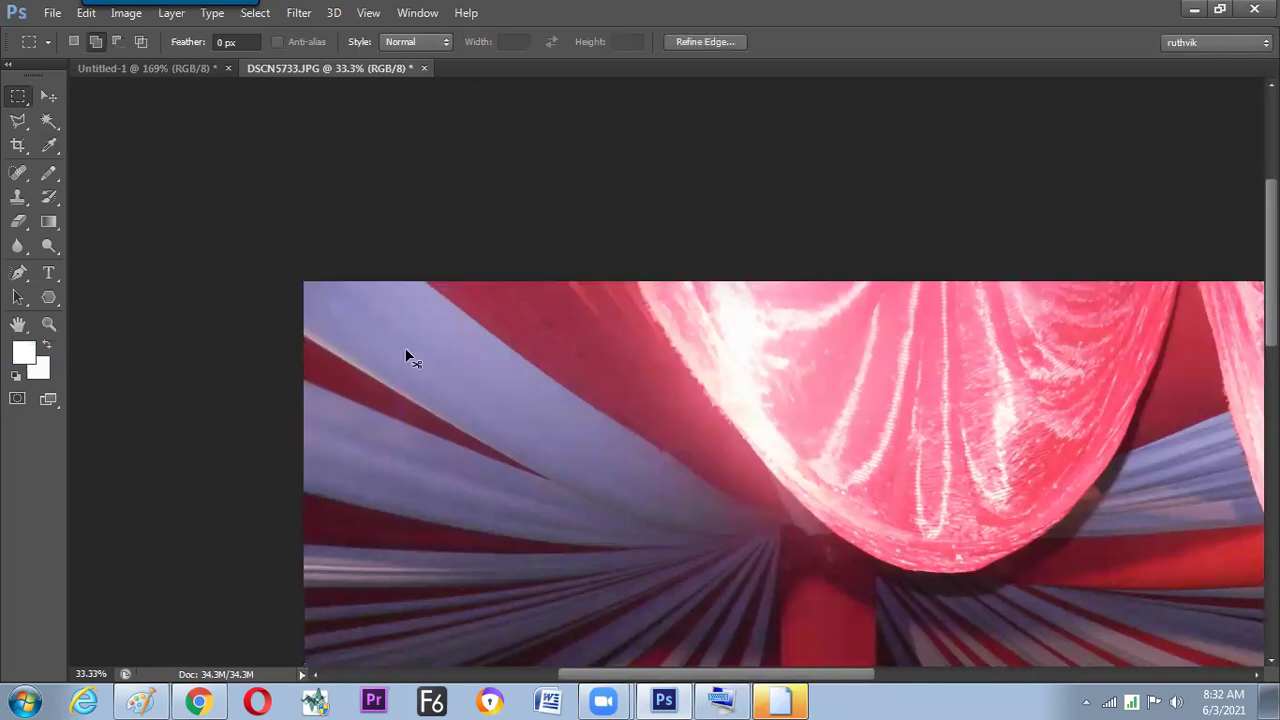
key("ctrl+minus")
key("ctrl+minus")
key("ctrl+minus")
- Select the whole photo and extend its canvas by a relative 2 inches in width and height from the center anchor, using the white background color
key("ctrl+a")
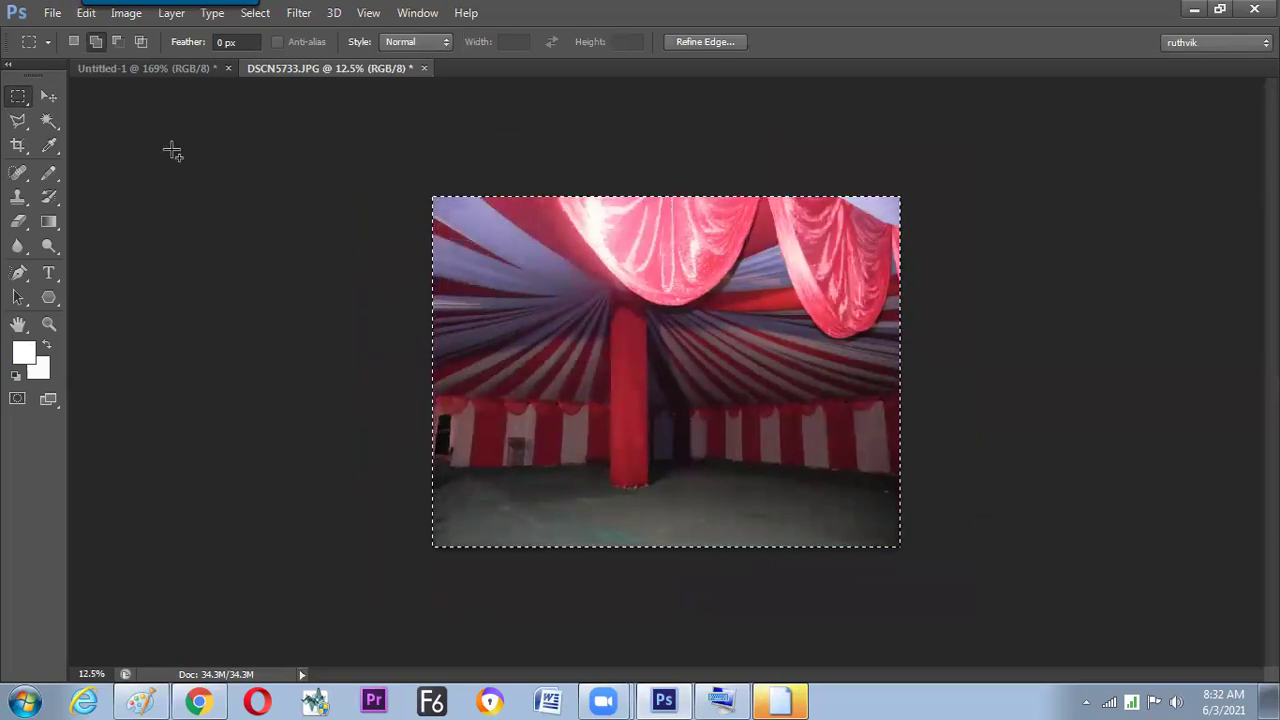
left_click(128, 16)
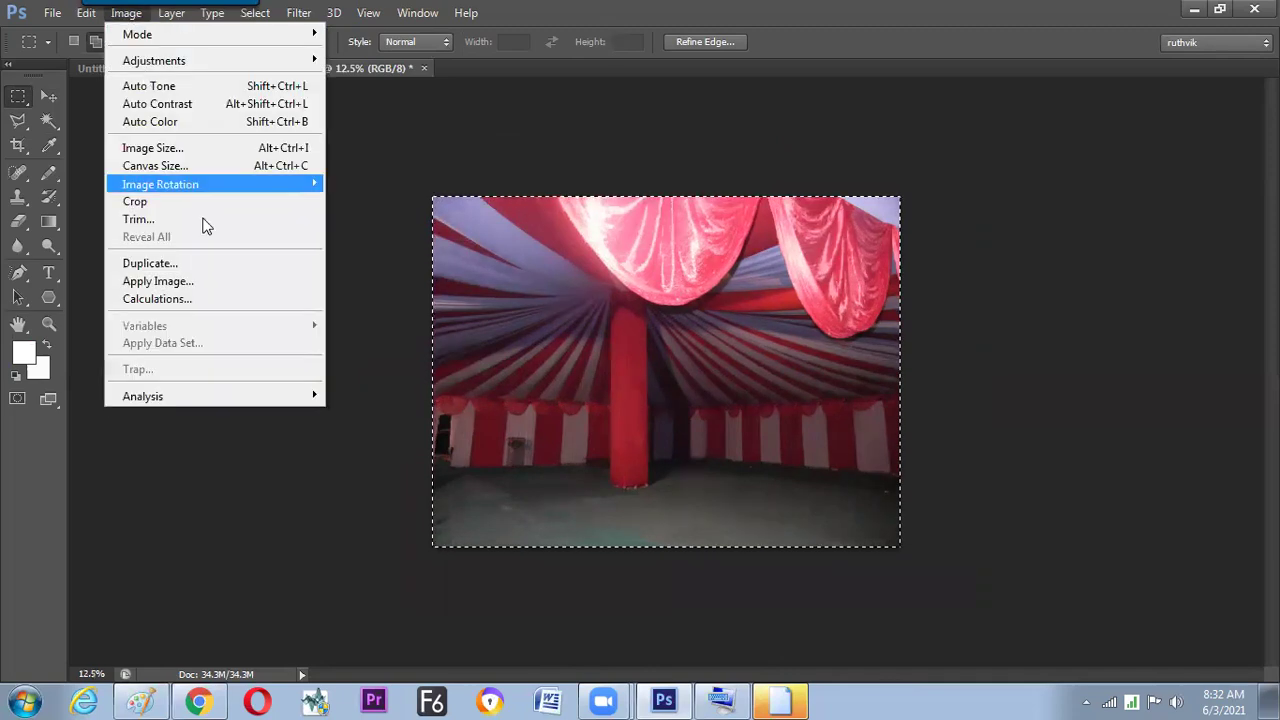
left_click(212, 167)
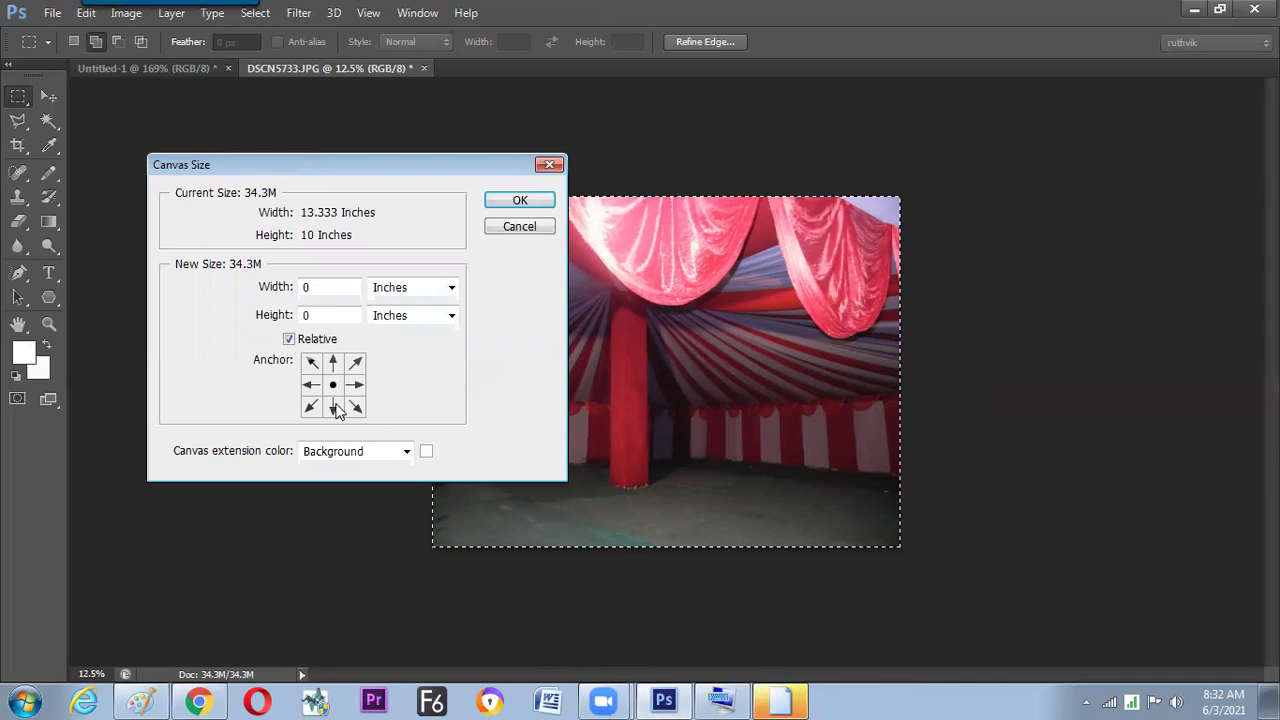
left_click_drag(408, 169, 383, 186)
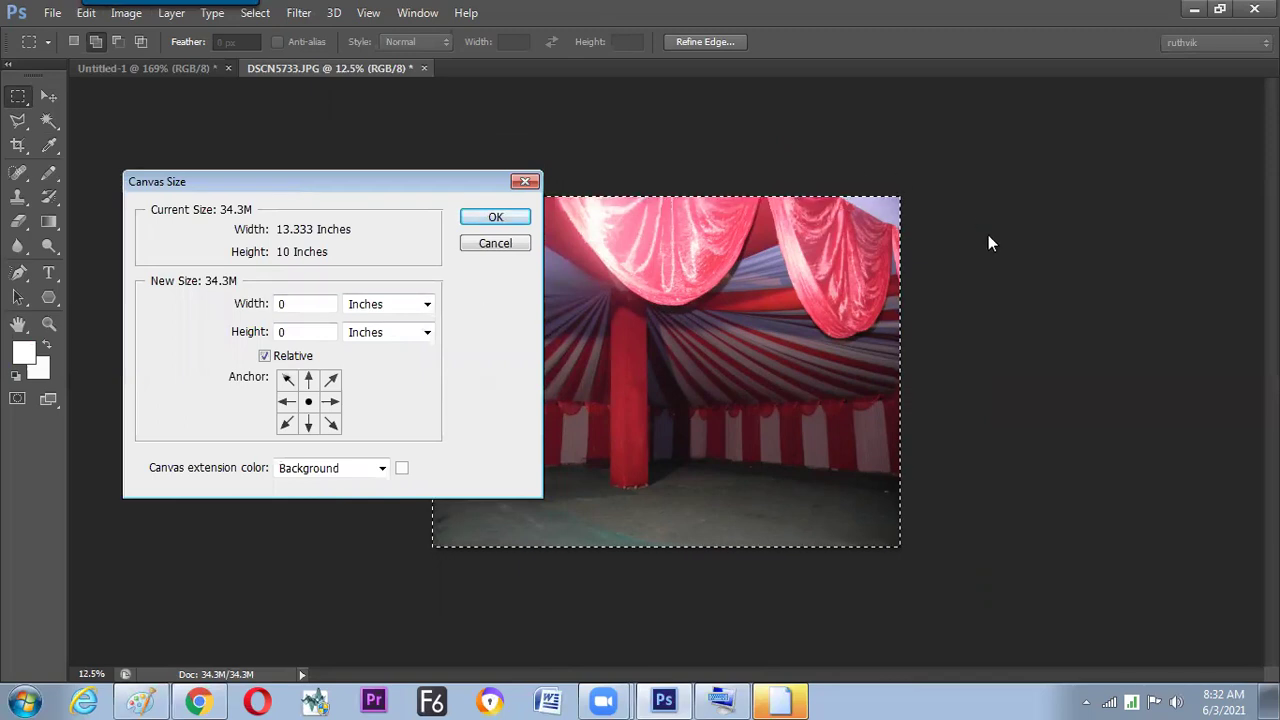
double_click(283, 303)
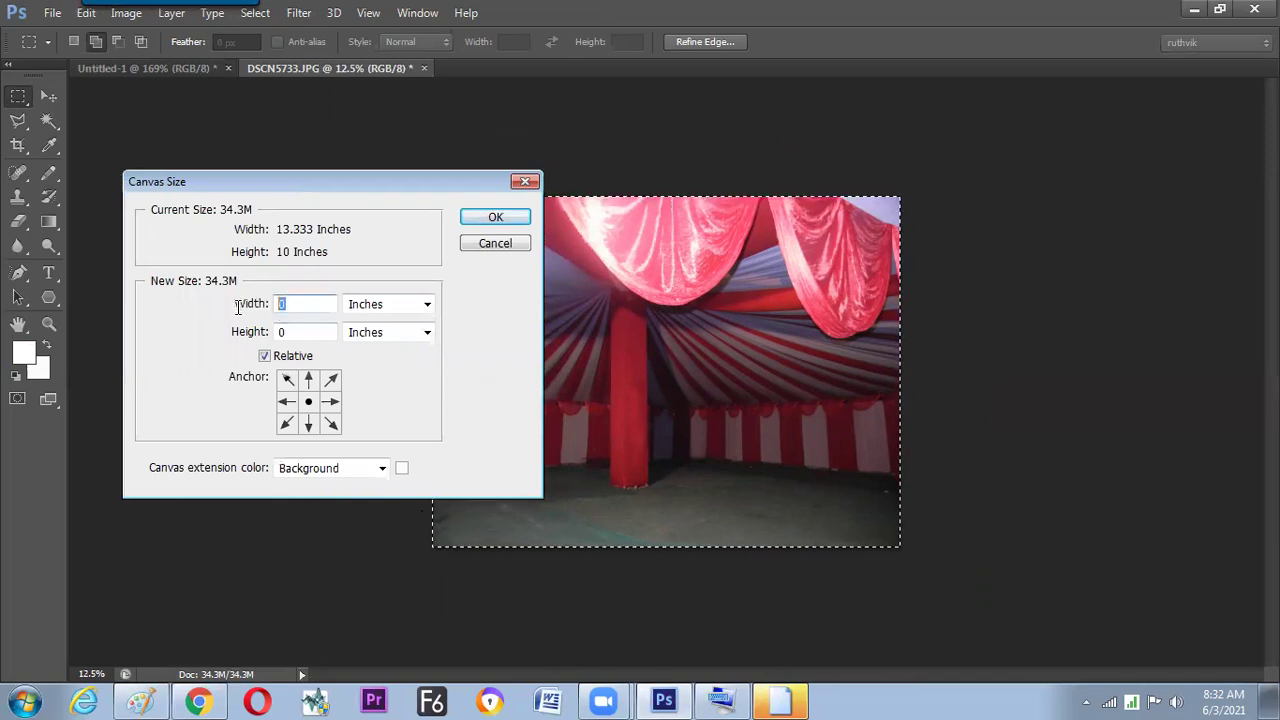
type("2")
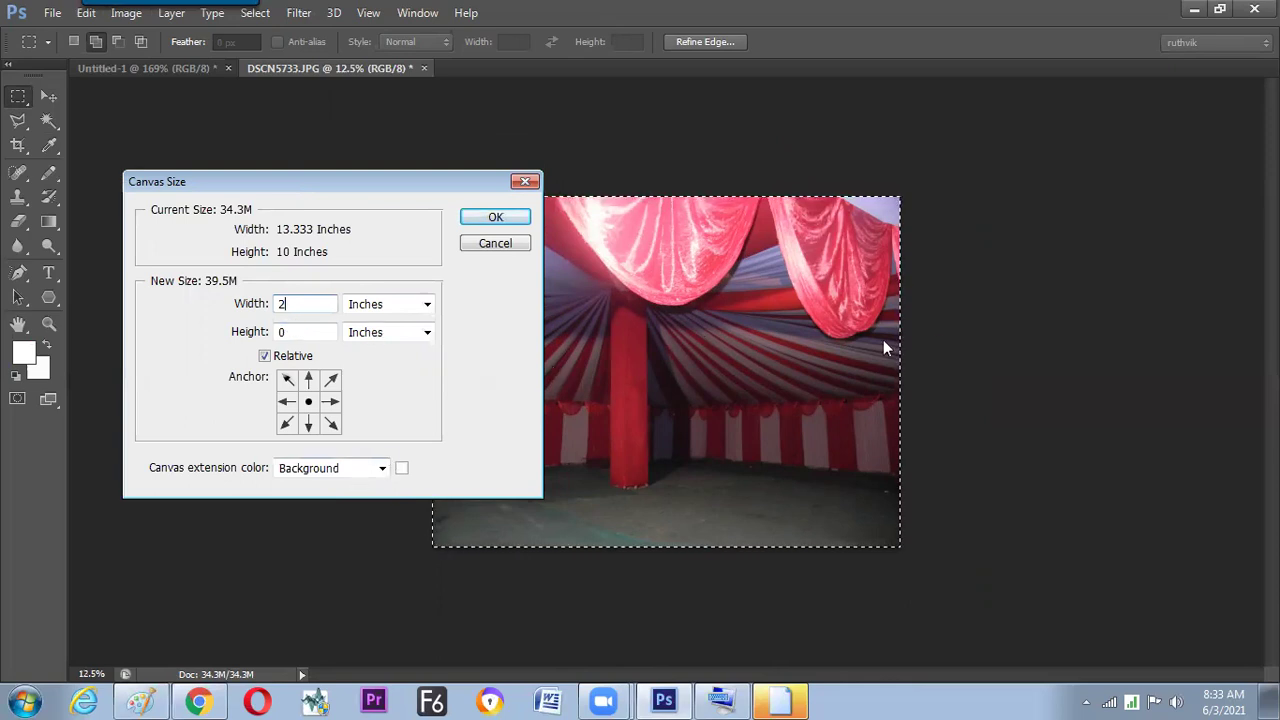
double_click(281, 303)
double_click(286, 333)
type("2")
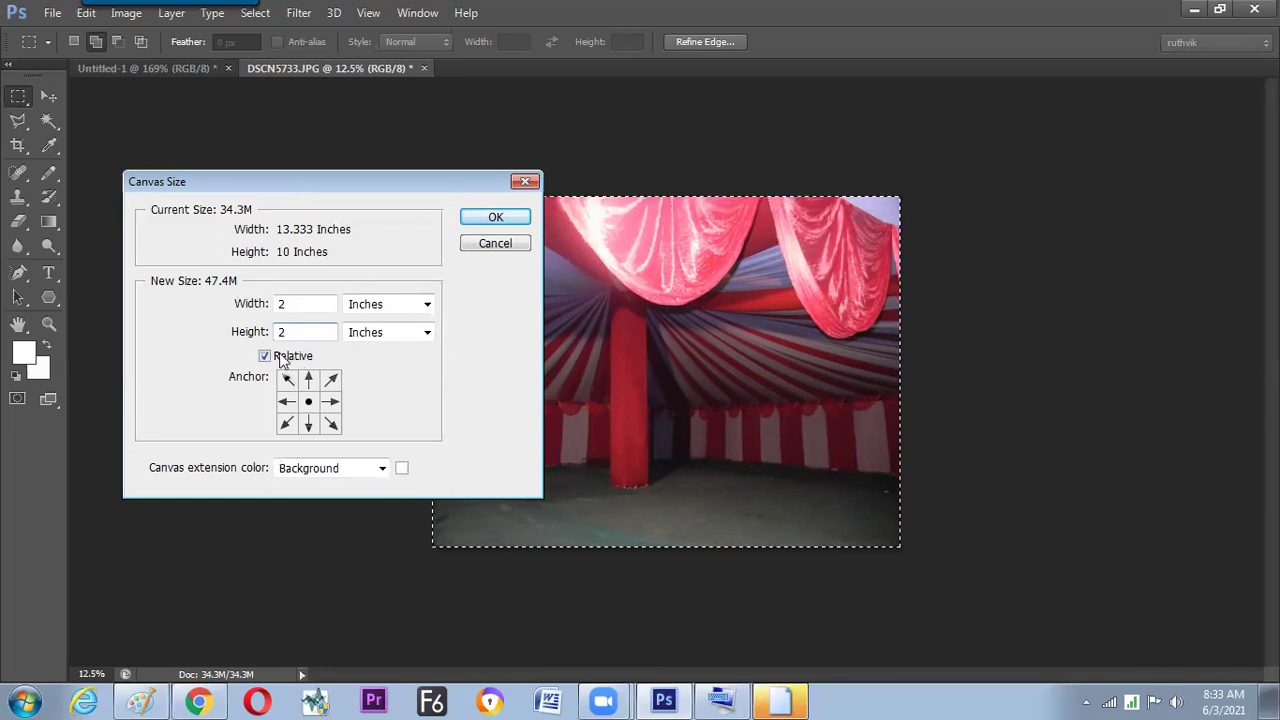
left_click(476, 220)
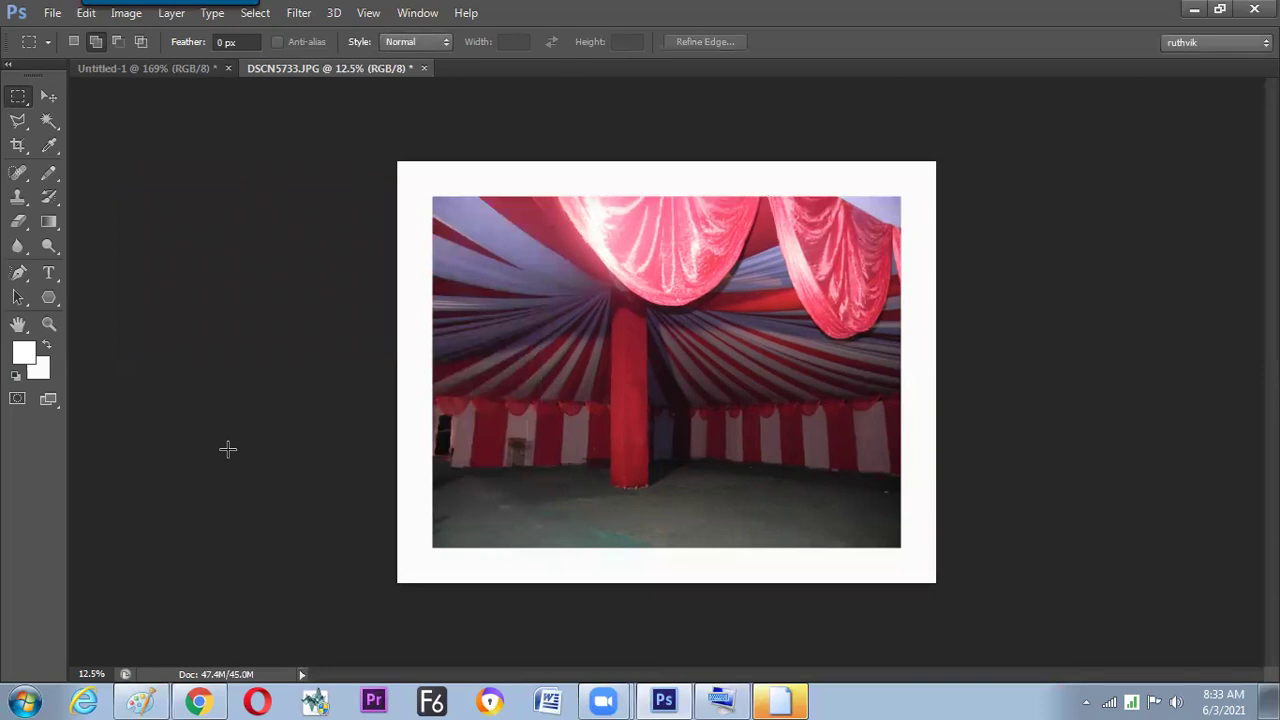
key("ctrl+plus")
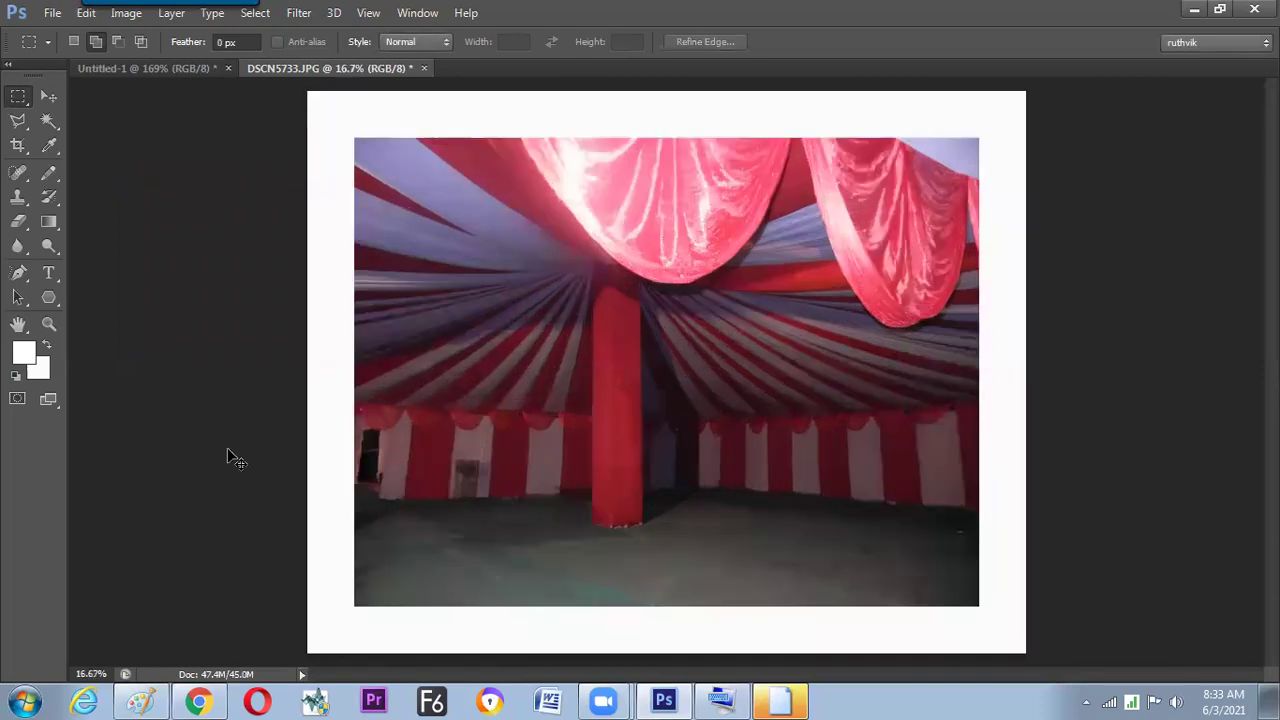
key("ctrl+minus")
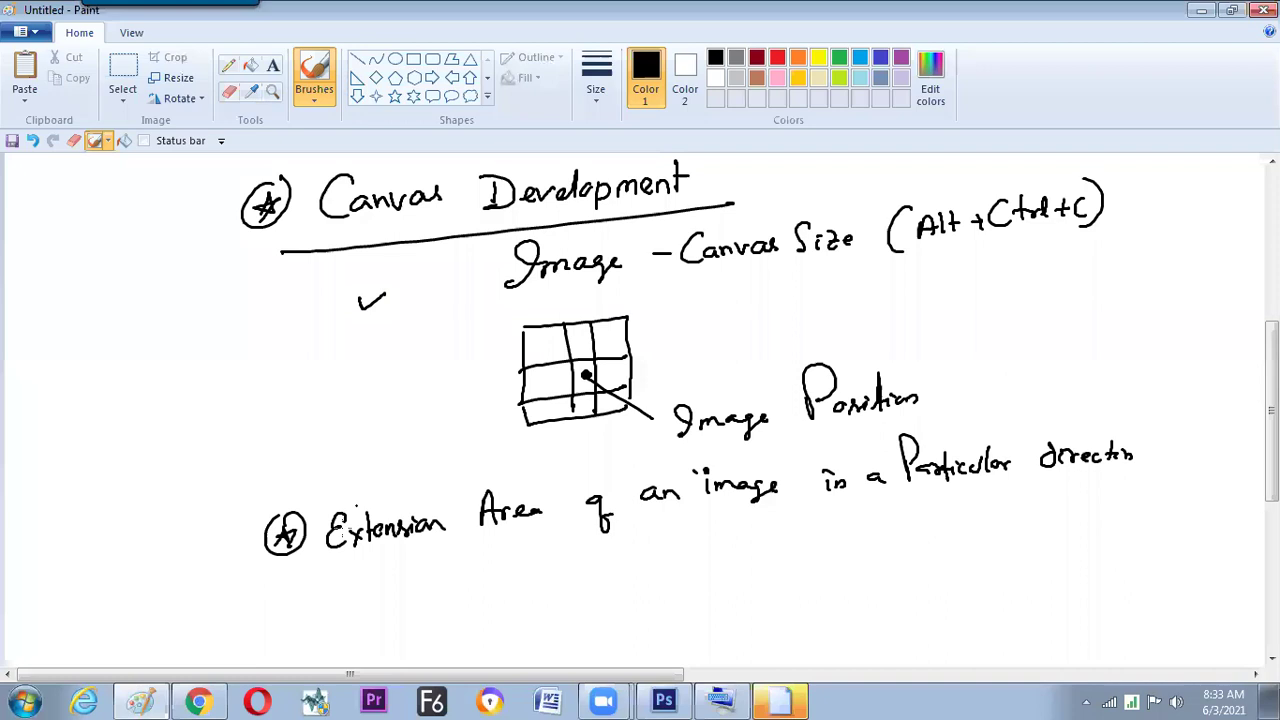
- Switch to Paint and handwrite a second starred note, "Making Bounding Box", below the extension area note
left_click_drag(281, 618, 290, 578)
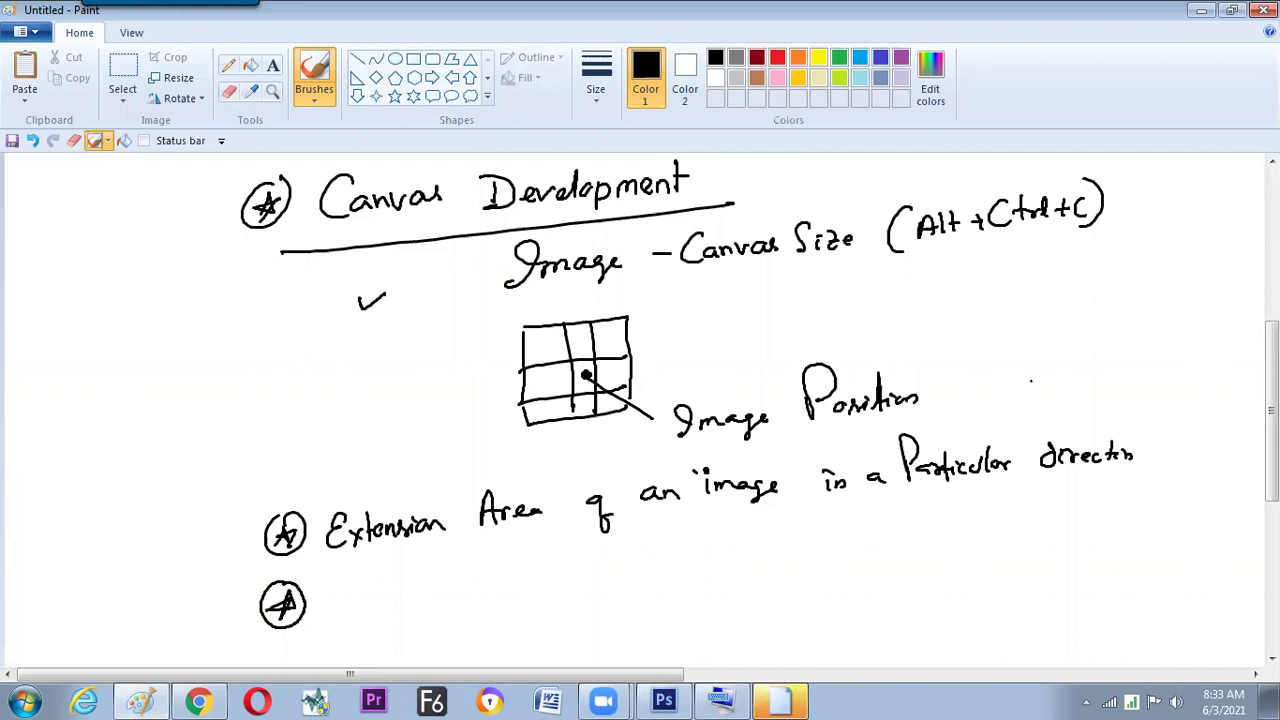
scroll(340, 485, "down", 2)
mouse_move(344, 485)
left_mouse_down()
mouse_move(374, 466)
mouse_move(604, 446)
mouse_move(632, 458)
left_mouse_up()
left_click_drag(670, 418, 722, 448)
- Add a third star bullet with a sketch of two adjoining ticked boxes linked by an arrow, and handwrite "double Canvas" beside it
left_click_drag(282, 553, 296, 526)
left_click_drag(393, 528, 398, 584)
mouse_move(393, 529)
left_mouse_down()
mouse_move(435, 520)
mouse_move(469, 567)
mouse_move(400, 585)
left_mouse_up()
mouse_move(440, 545)
left_mouse_down()
mouse_move(516, 494)
mouse_move(529, 547)
mouse_move(488, 566)
mouse_move(502, 530)
left_mouse_up()
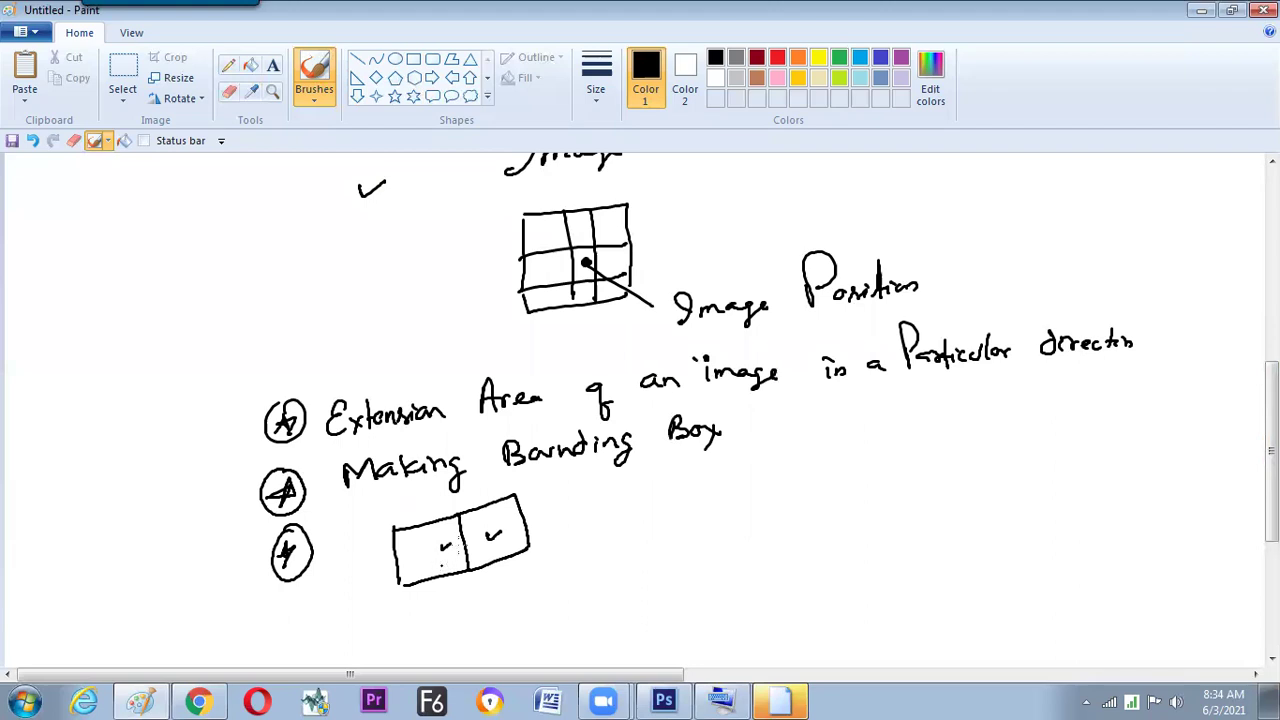
left_click_drag(468, 501, 436, 521)
left_click_drag(600, 520, 605, 536)
mouse_move(620, 514)
left_mouse_down()
mouse_move(658, 504)
mouse_move(675, 518)
mouse_move(746, 492)
mouse_move(812, 497)
left_mouse_up()
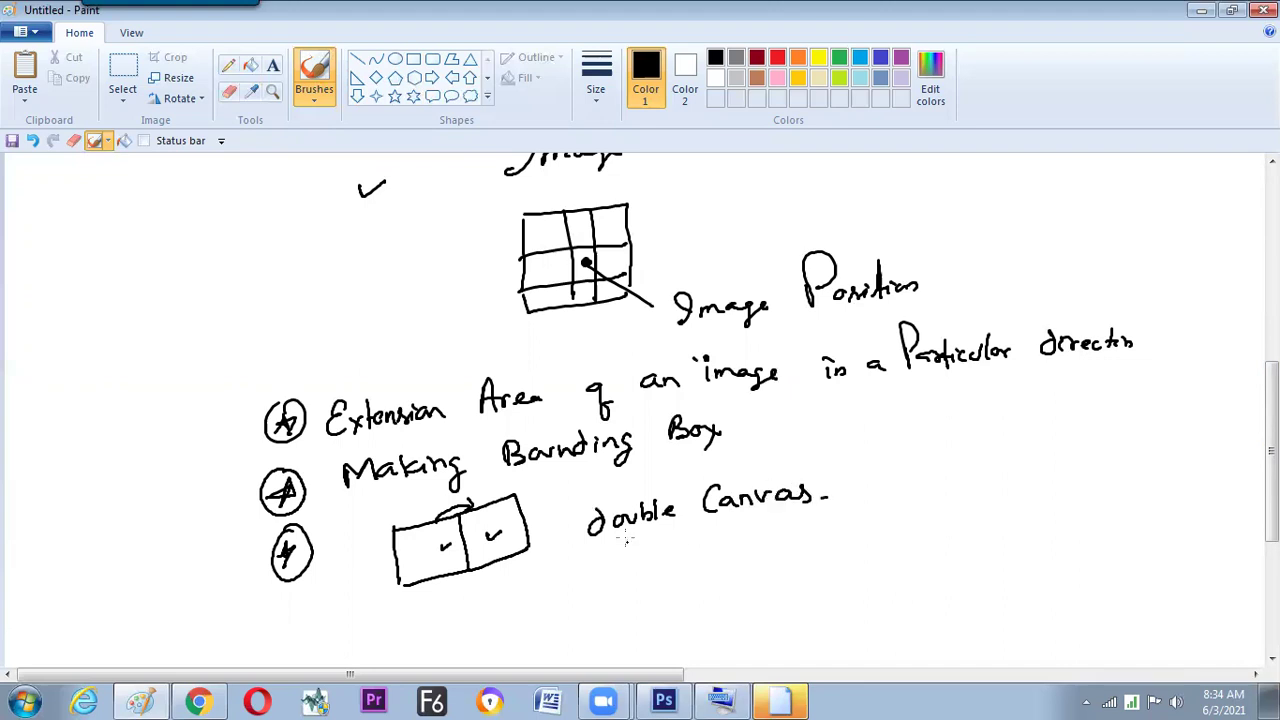
- Switch back to Photoshop and revert the photo to its last saved version
key("alt+Tab")
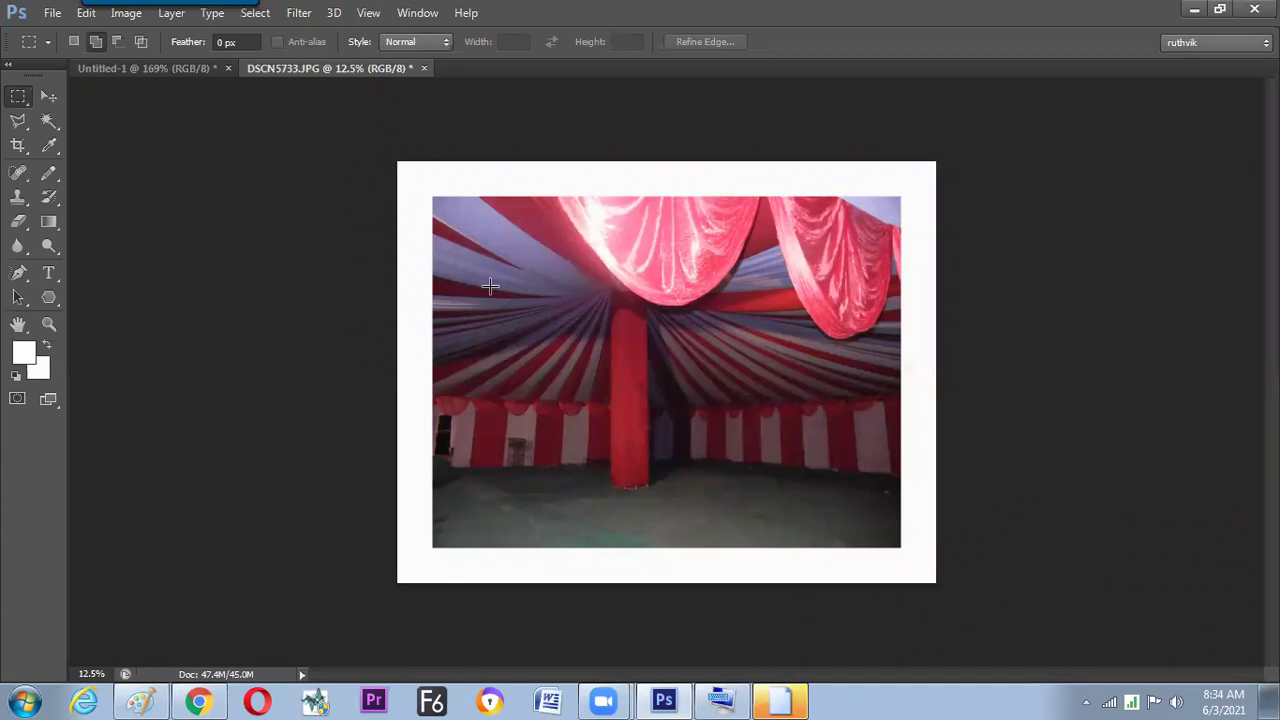
left_click(51, 14)
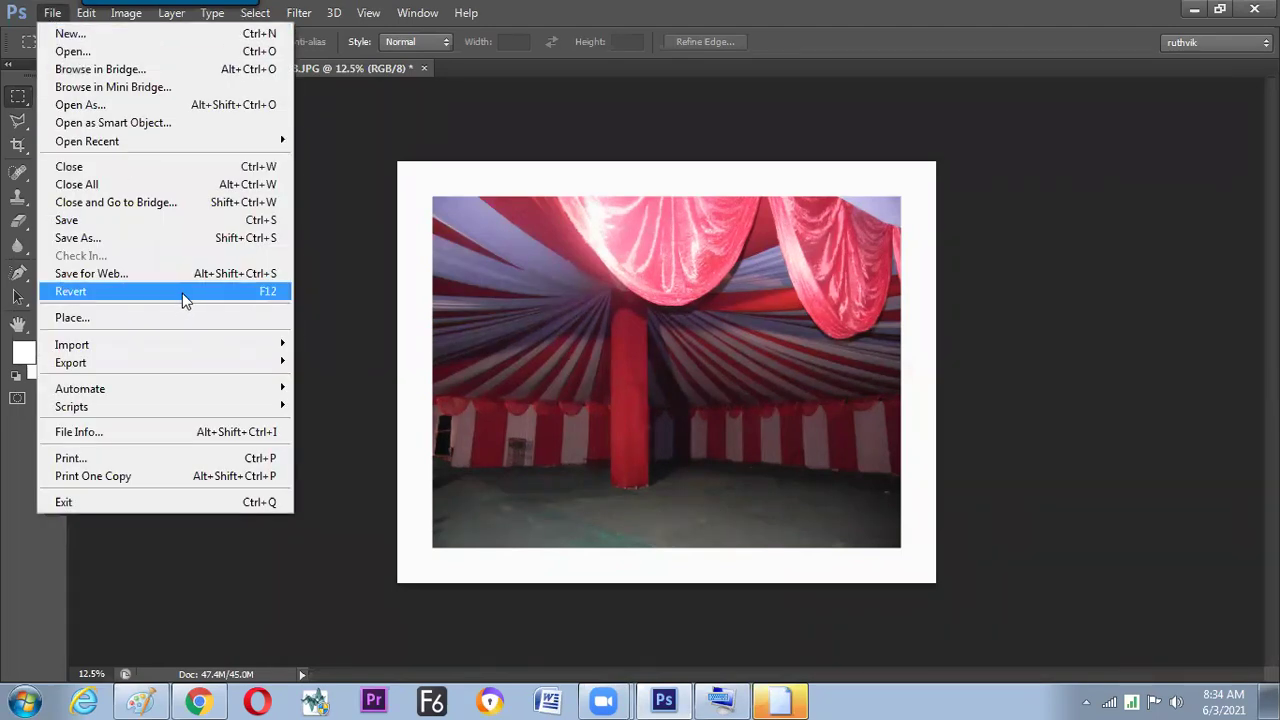
left_click(184, 297)
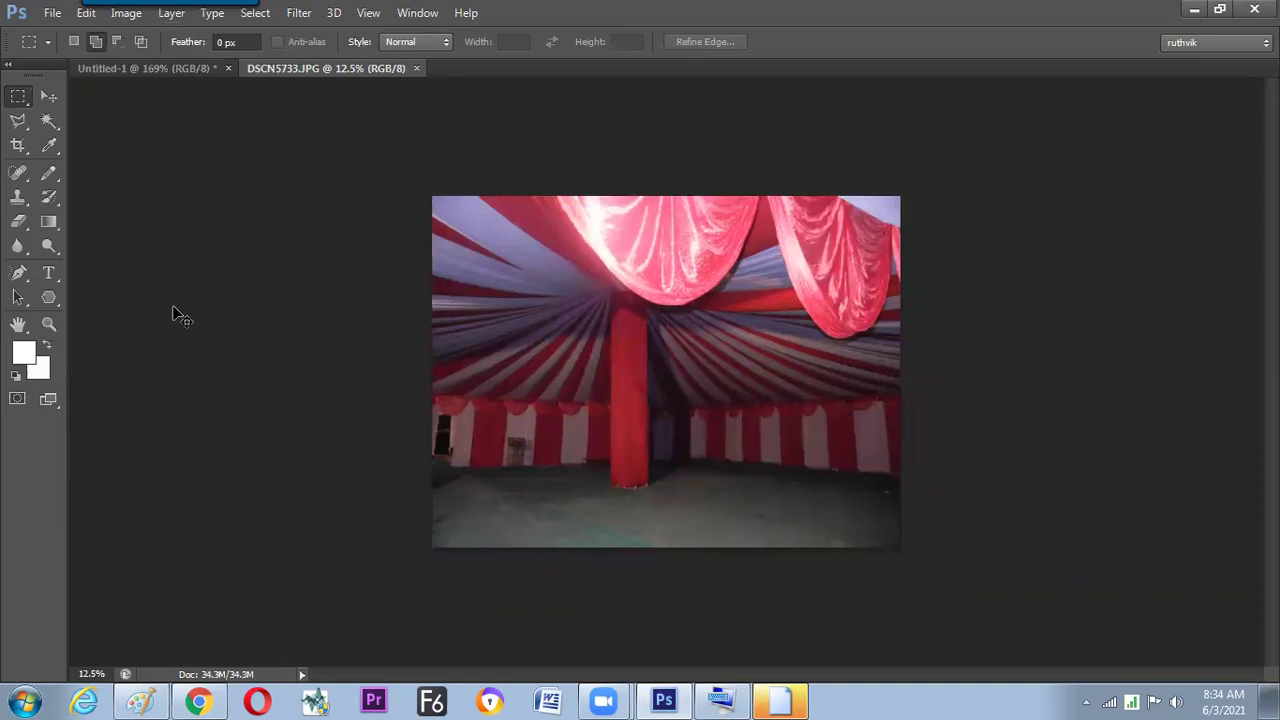
key("ctrl+plus")
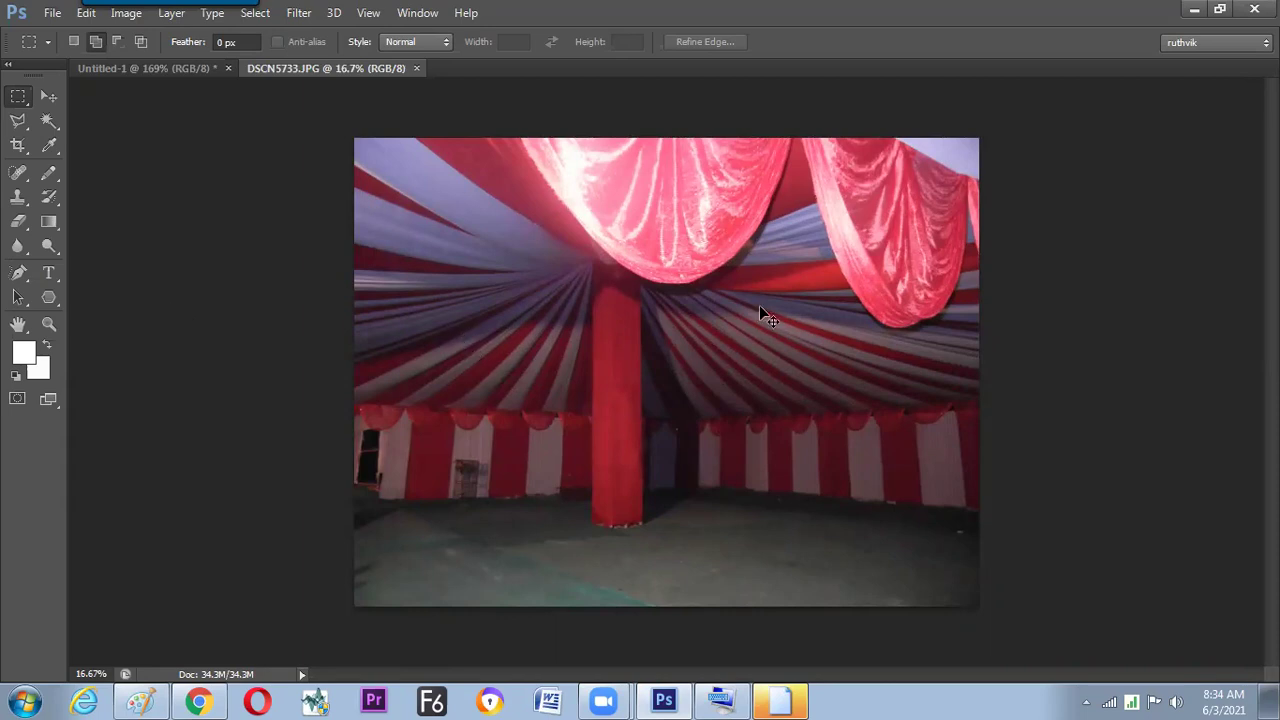
key("ctrl+minus")
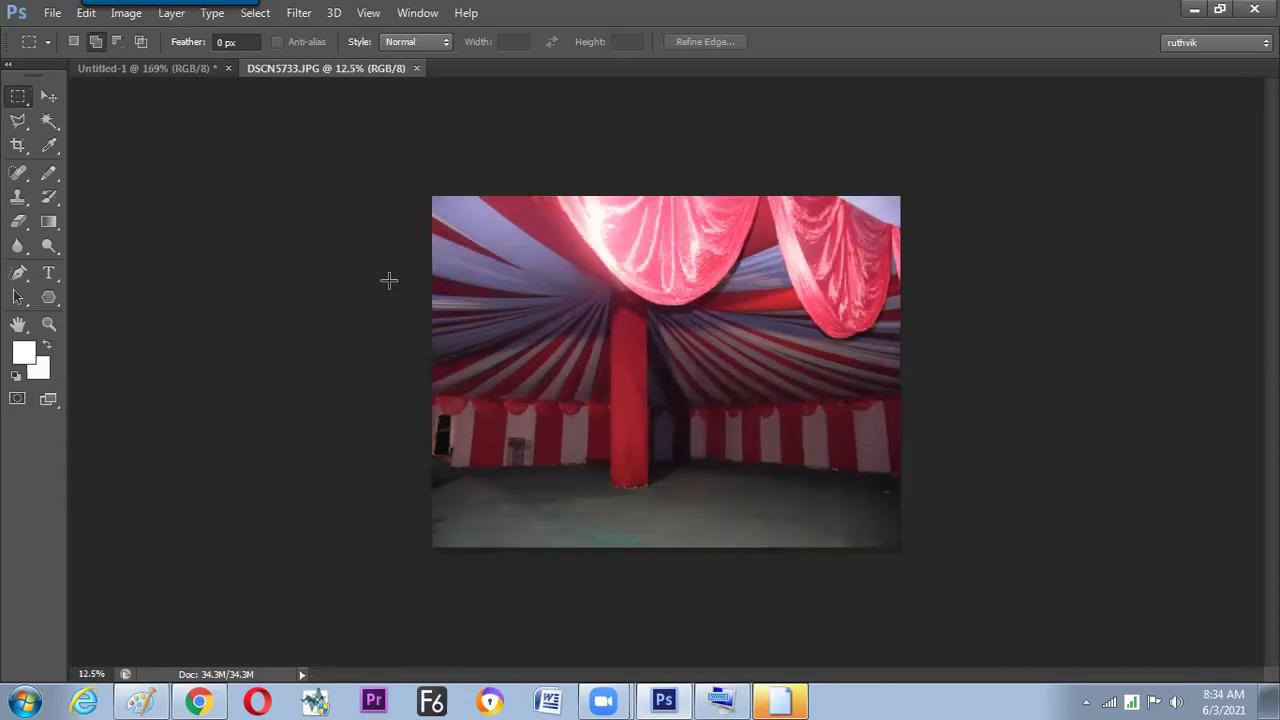
- Extend the photo's canvas by a relative 100 percent in width from the middle-left anchor, keeping the relative height at 0 and the background extension color
left_click(119, 17)
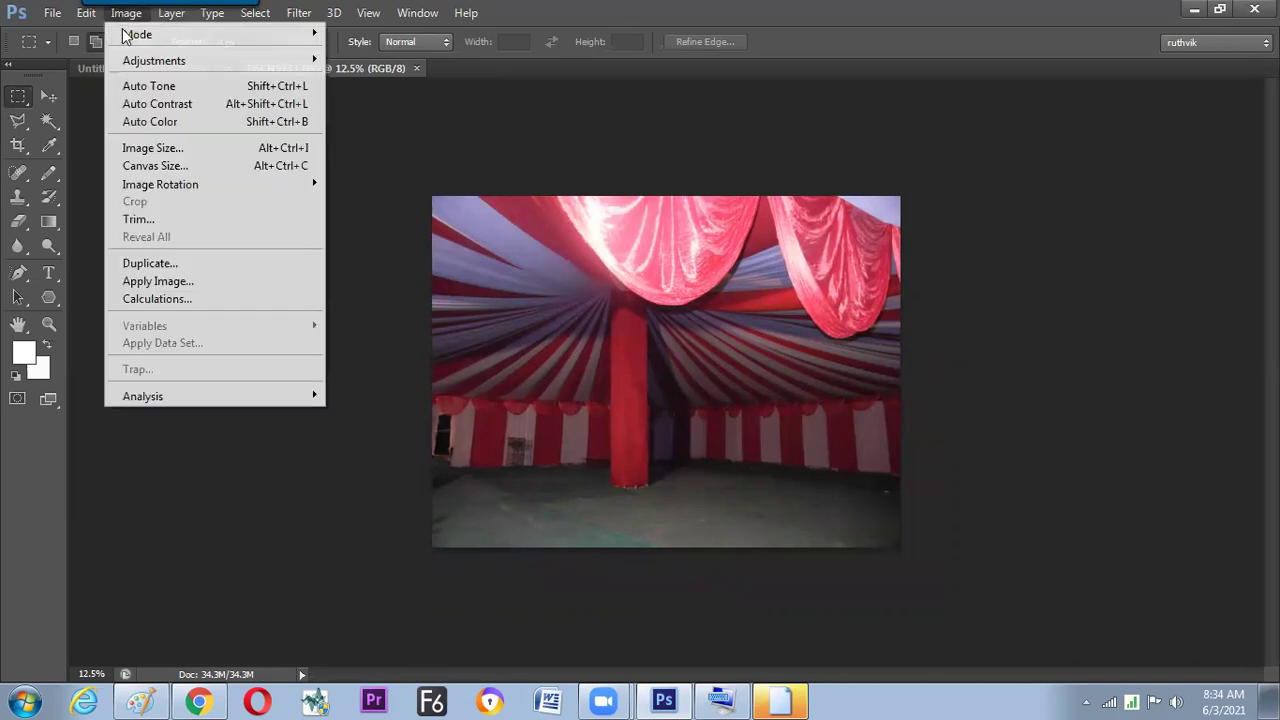
left_click(190, 164)
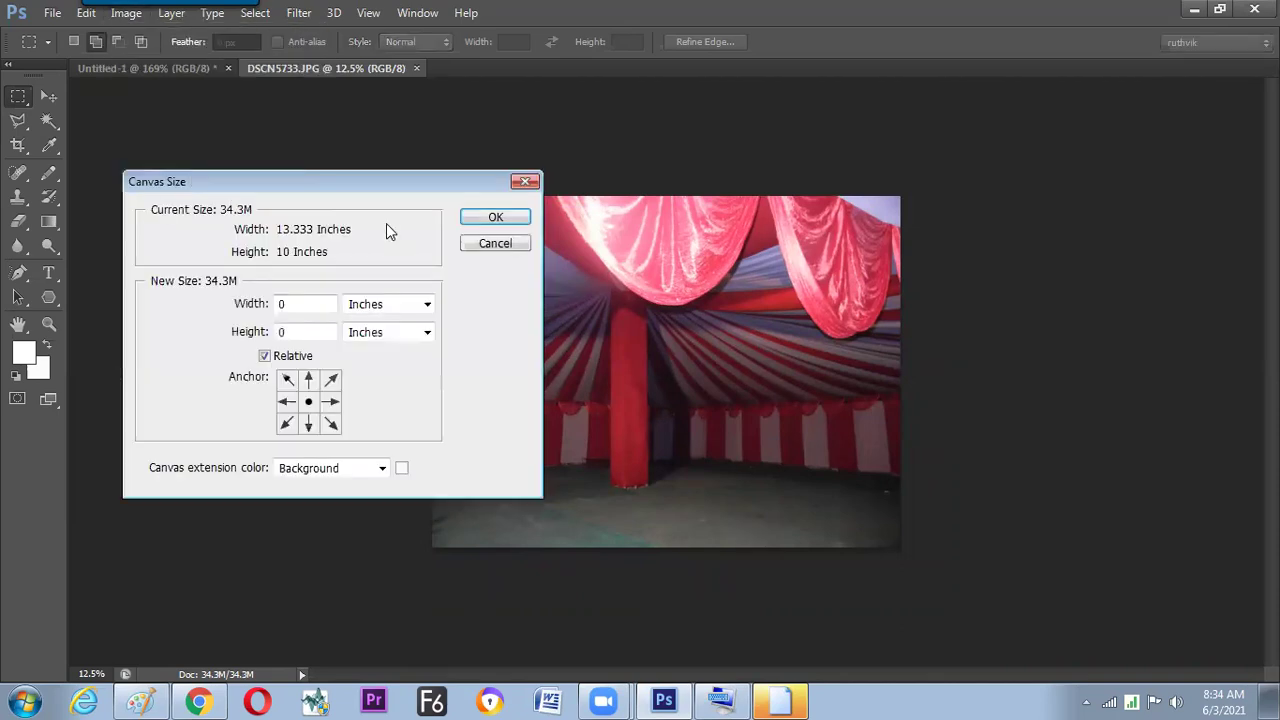
left_click_drag(392, 183, 370, 191)
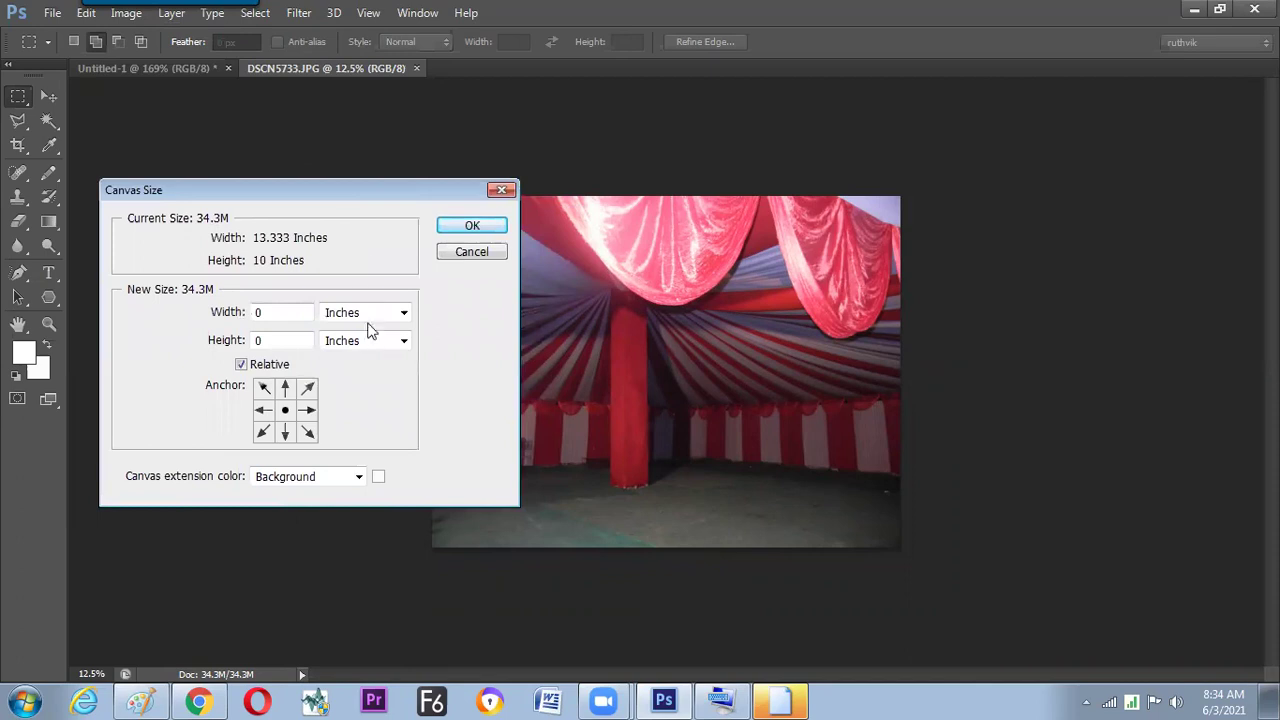
left_click(403, 313)
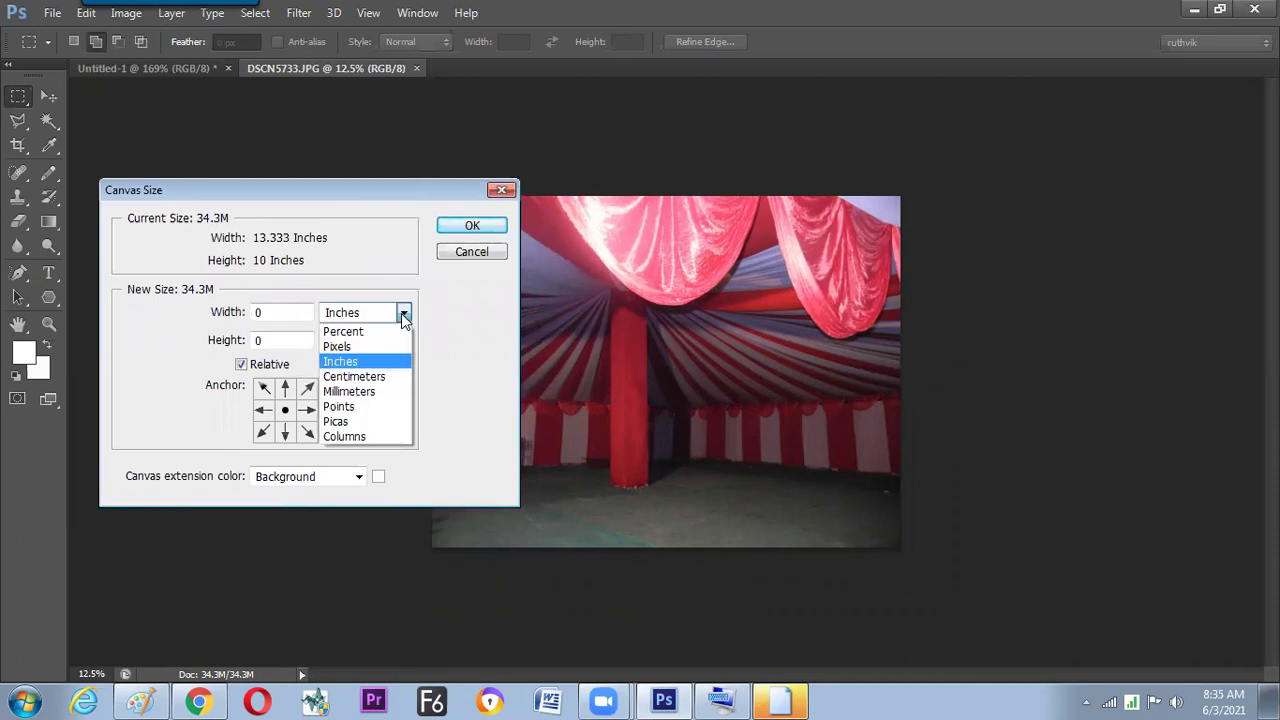
left_click(386, 330)
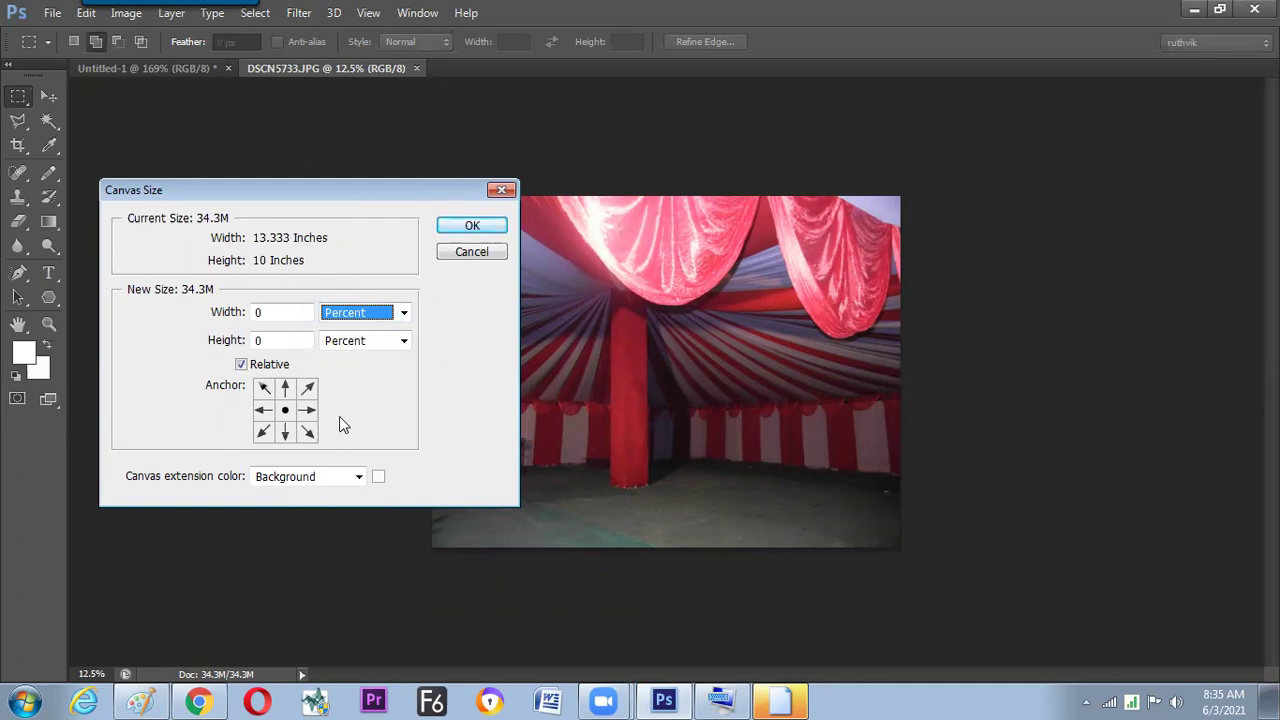
left_click(263, 411)
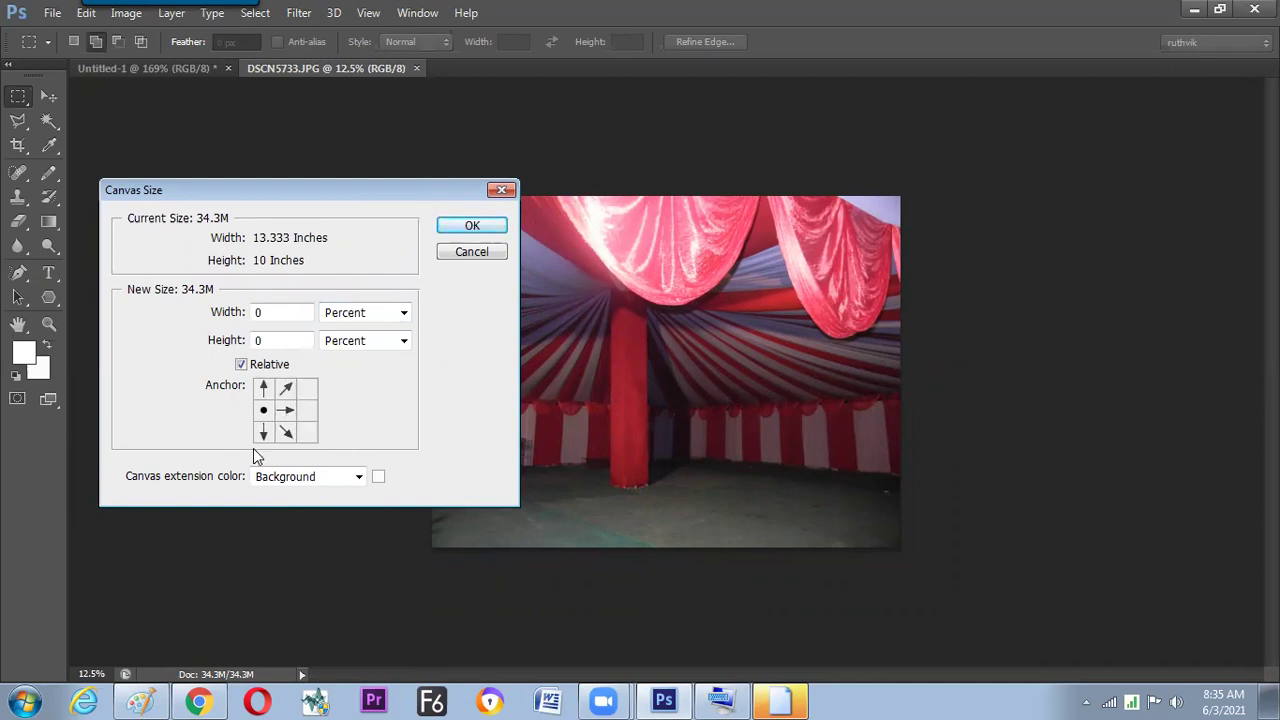
double_click(271, 313)
type("100")
left_click(471, 228)
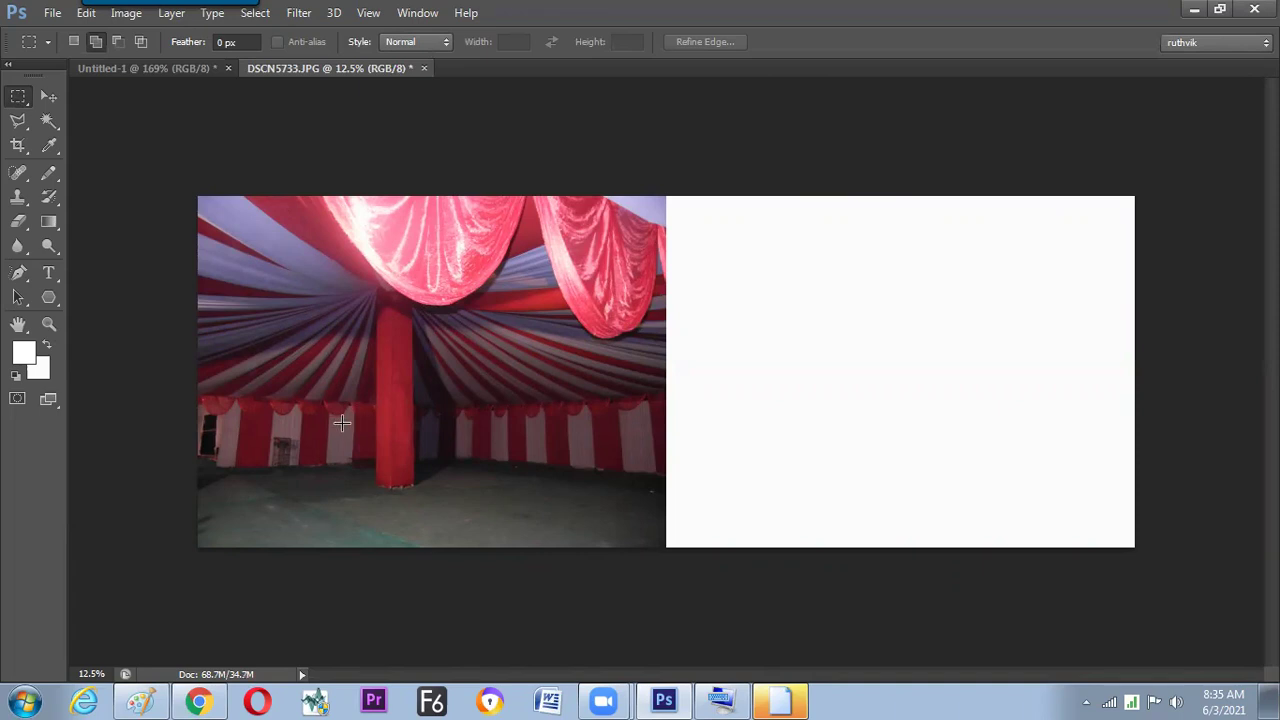
- Switch to Paint and handwrite a circled "%" followed by "100%" after the "double Canvas" note
key("alt+Tab")
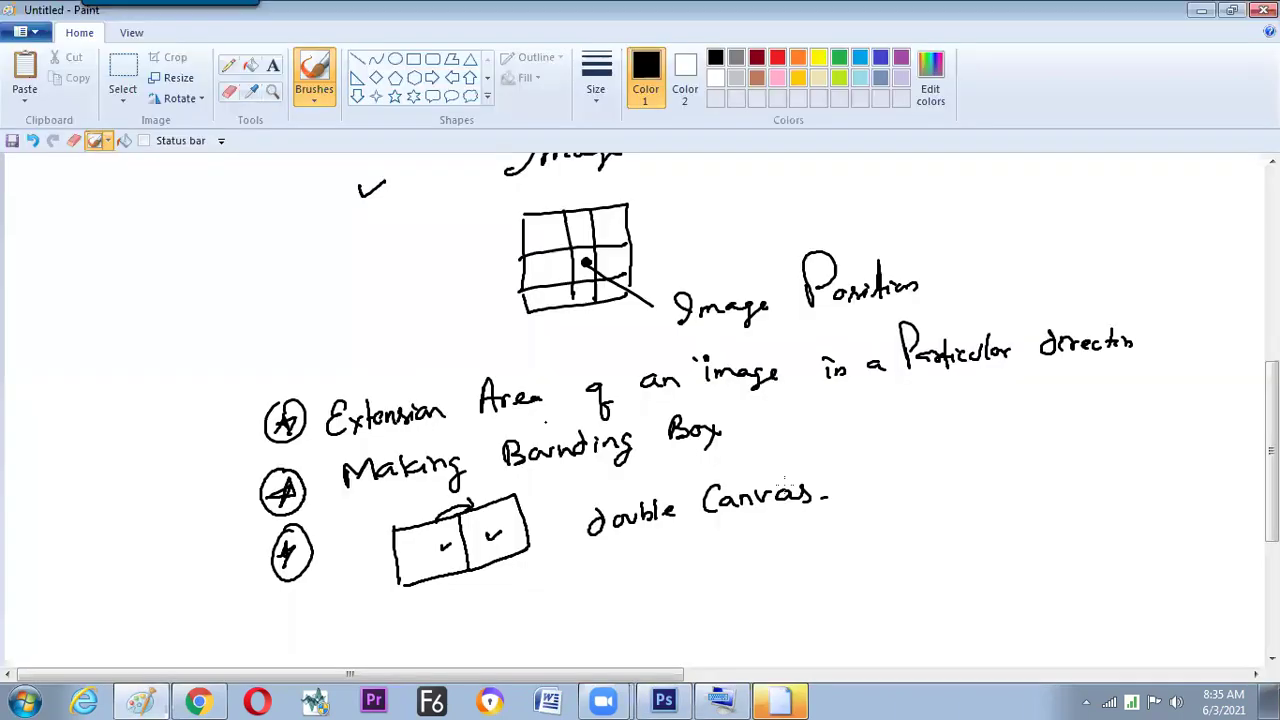
left_click_drag(869, 466, 856, 503)
mouse_move(862, 452)
left_mouse_down()
mouse_move(881, 503)
mouse_move(883, 453)
mouse_move(912, 482)
left_mouse_up()
left_click_drag(920, 468, 948, 466)
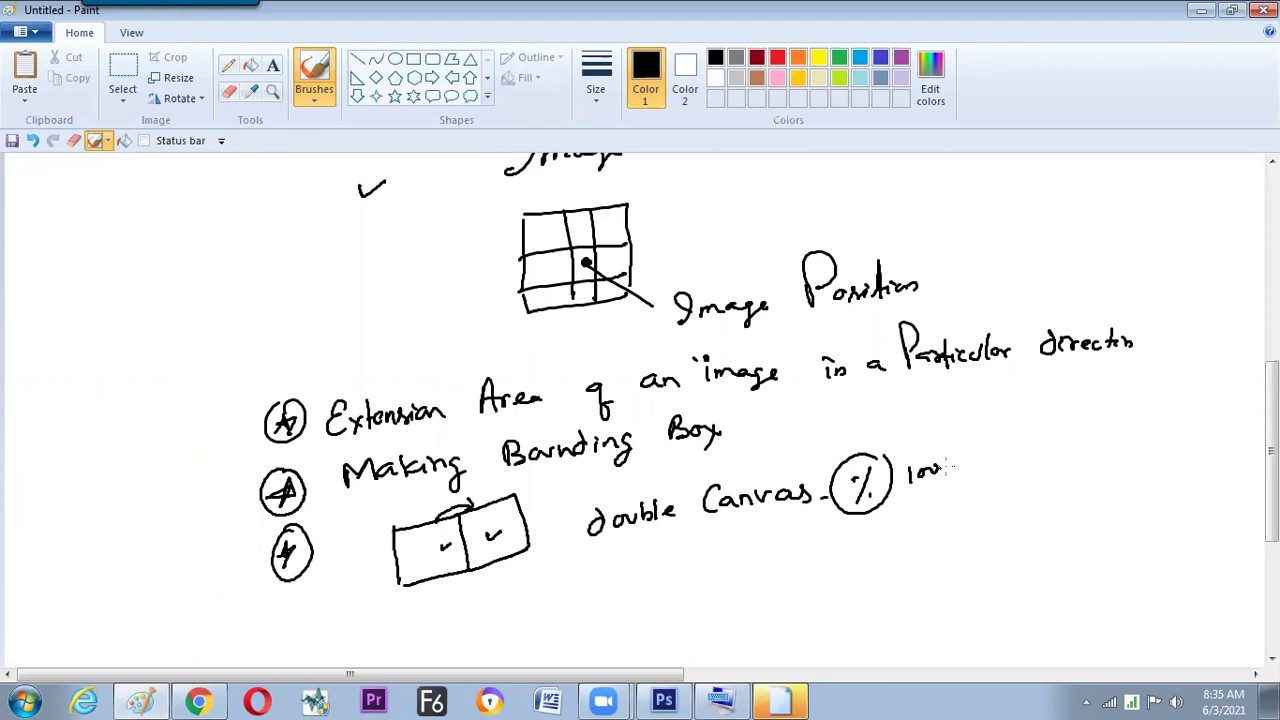
- Bracket the three starred notes in Paint and handwrite "out" between two slanted lines beside the bracket
key("alt+Tab")
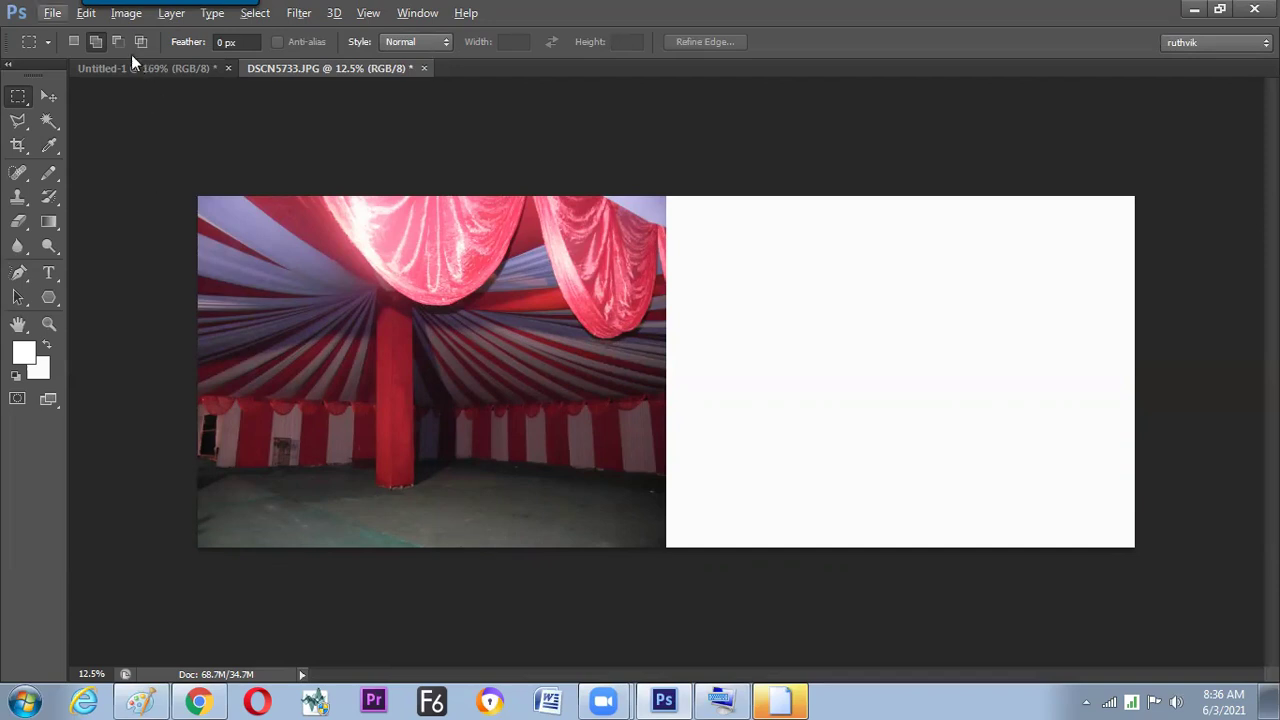
left_click(126, 14)
key("alt+Tab")
left_click_drag(234, 426, 262, 552)
mouse_move(124, 485)
left_mouse_down()
mouse_move(116, 500)
mouse_move(182, 484)
left_mouse_up()
left_click_drag(84, 495, 142, 436)
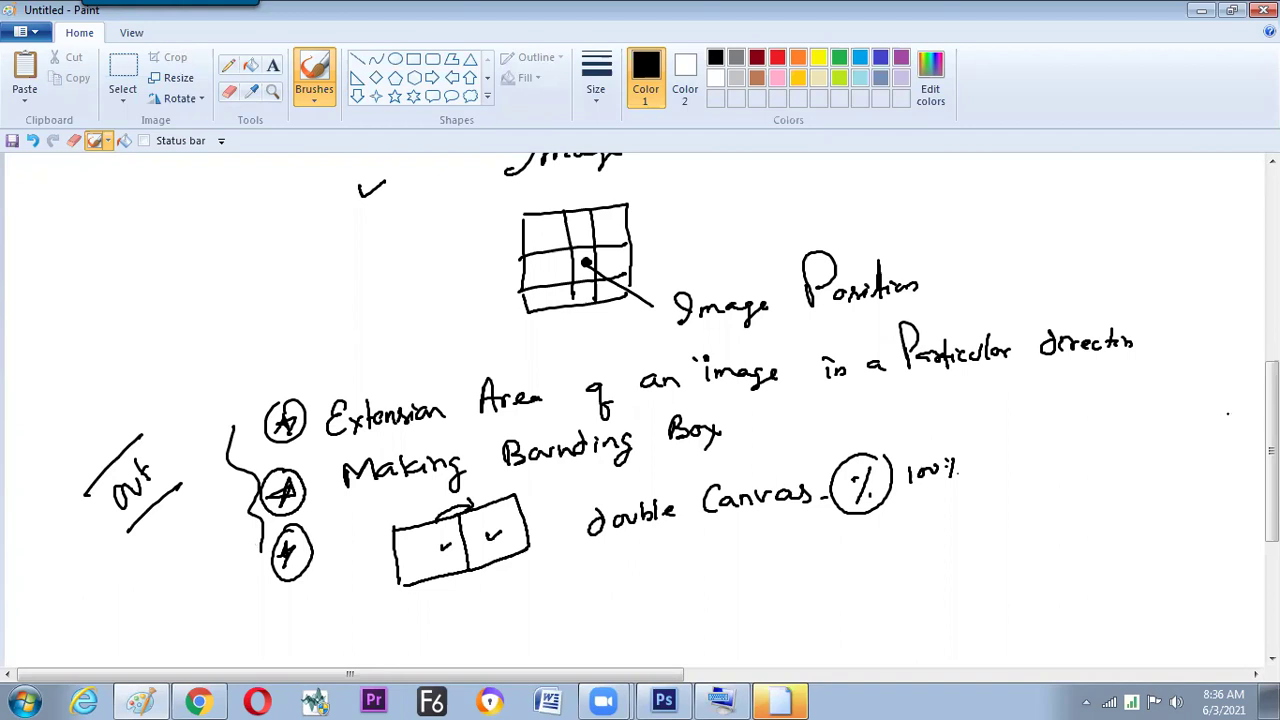
scroll(664, 292, "up", 3)
scroll(664, 292, "down", 4)
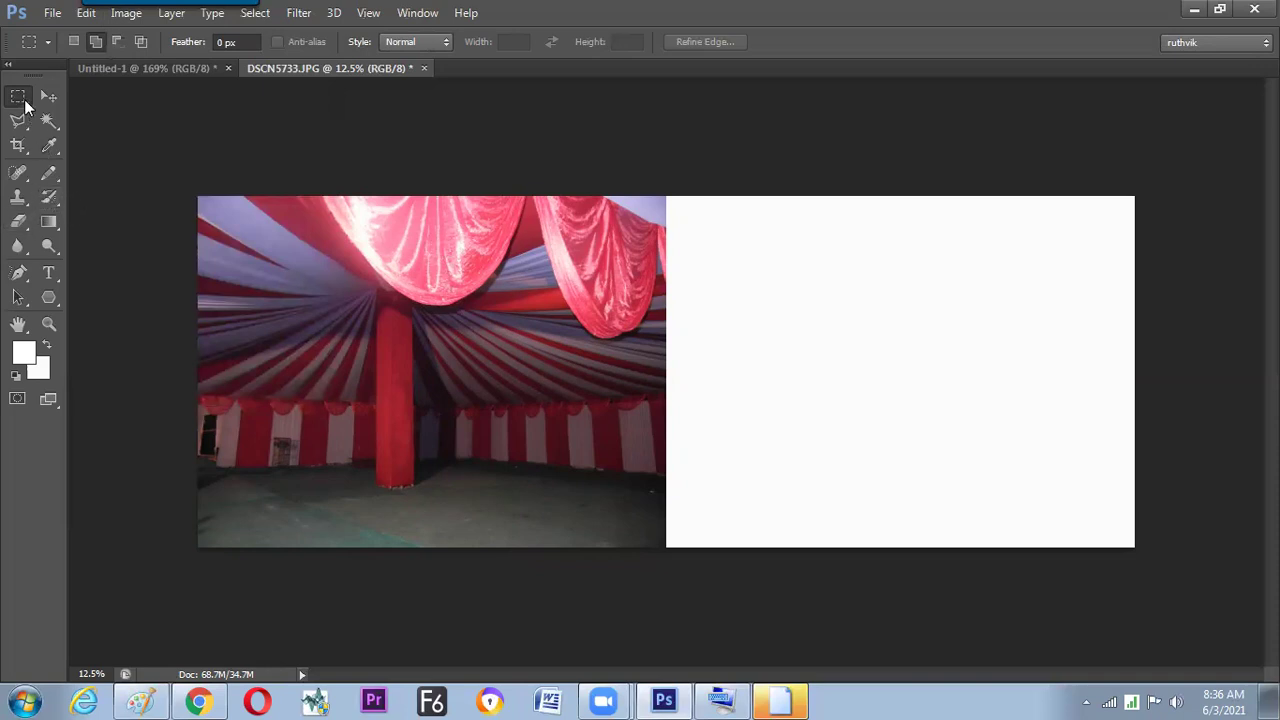
- Switch back to Photoshop and select the photo half of the doubled canvas with the Rectangular Marquee tool
left_click_drag(295, 316, 660, 579)
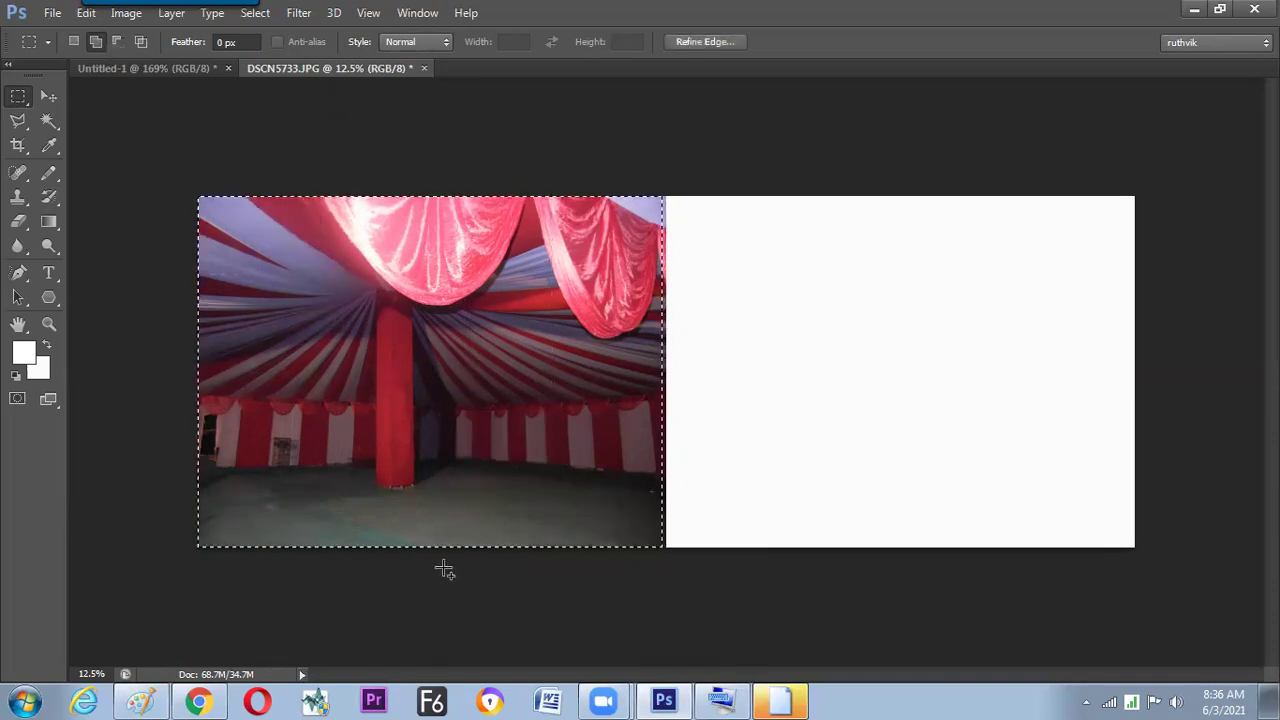
- Select the whole photo on the left half of the canvas and place a copy of it over the blank right half
left_click(234, 268)
left_click_drag(181, 170, 684, 583)
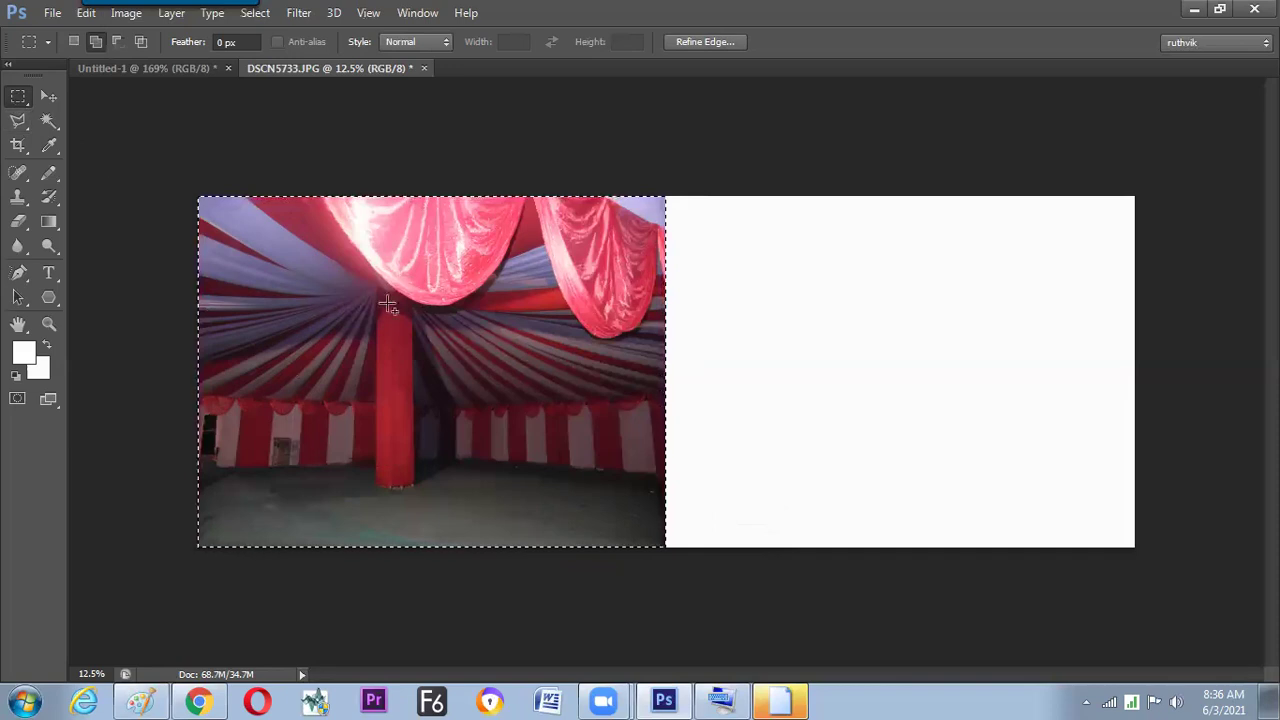
left_click(45, 96)
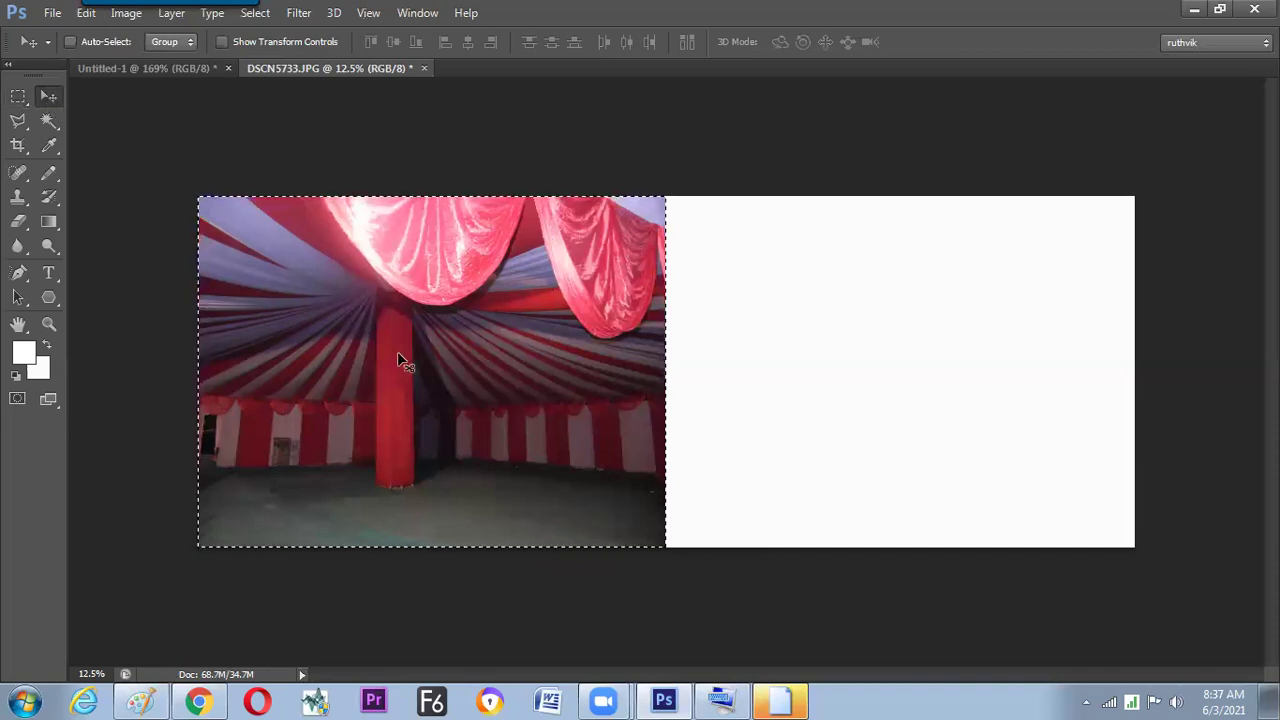
left_click_drag(390, 372, 557, 416)
key("ctrl+z")
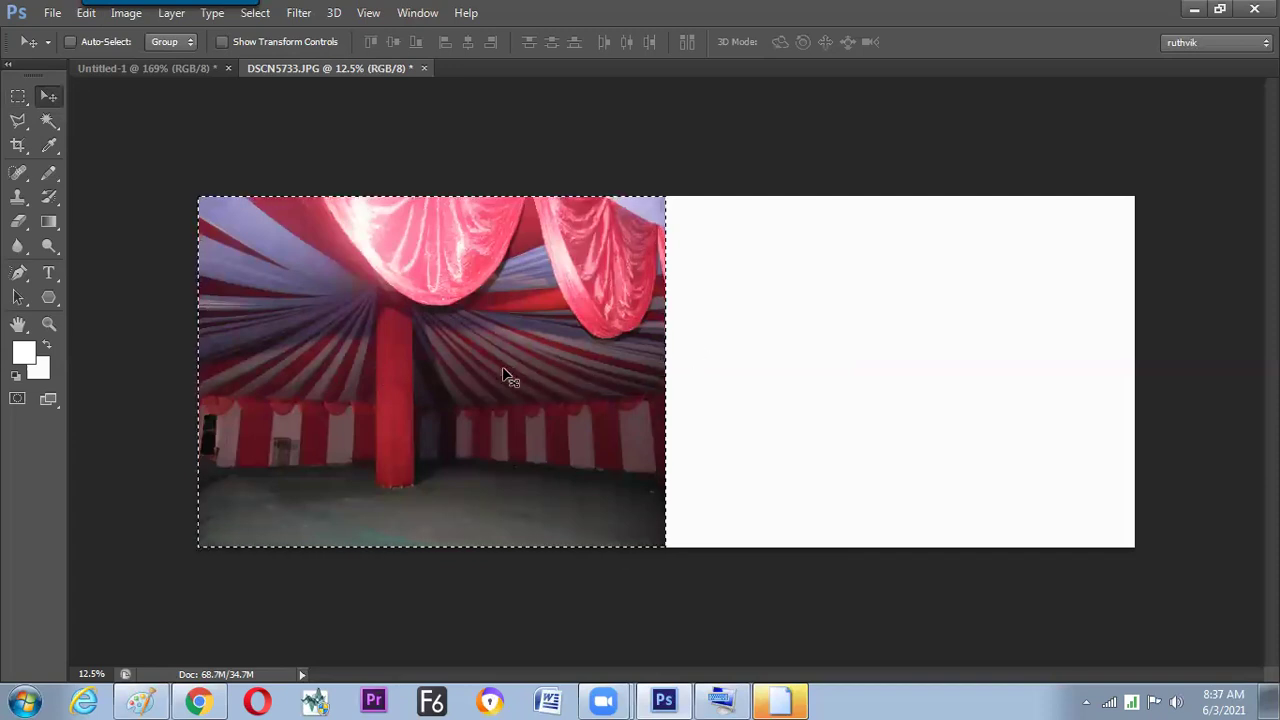
left_click_drag(396, 376, 389, 424)
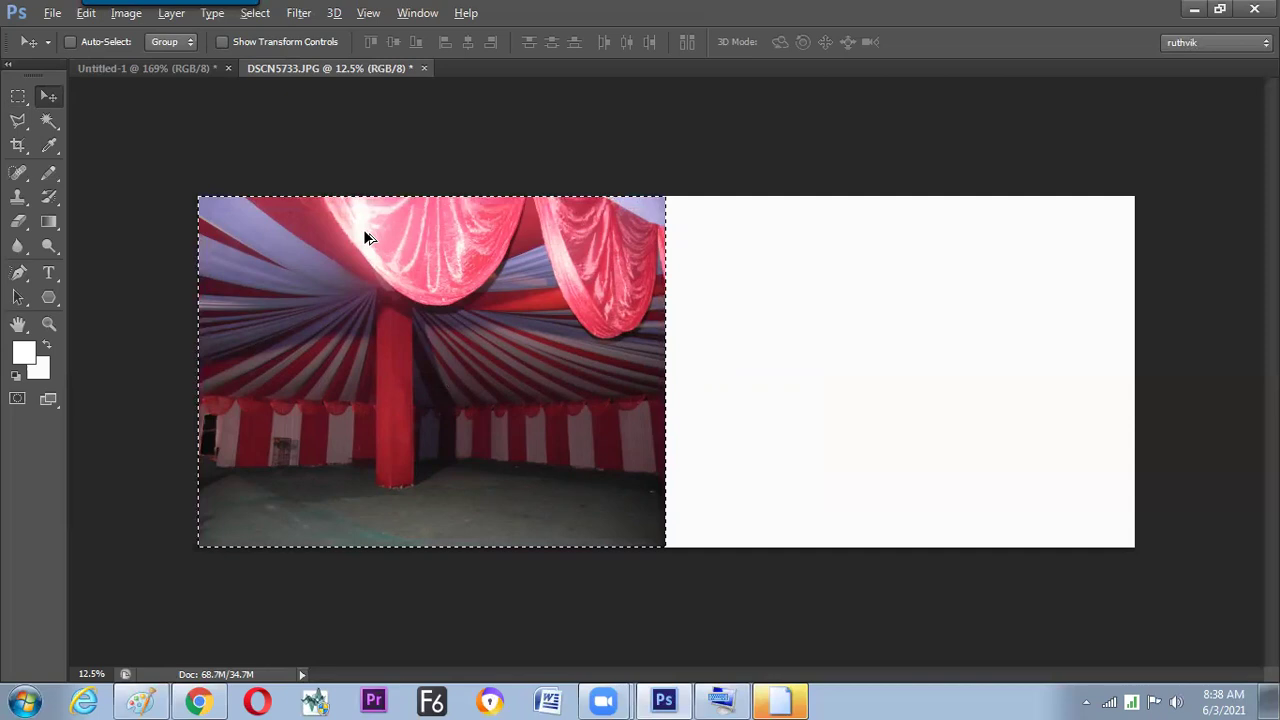
left_click_drag(365, 237, 836, 284)
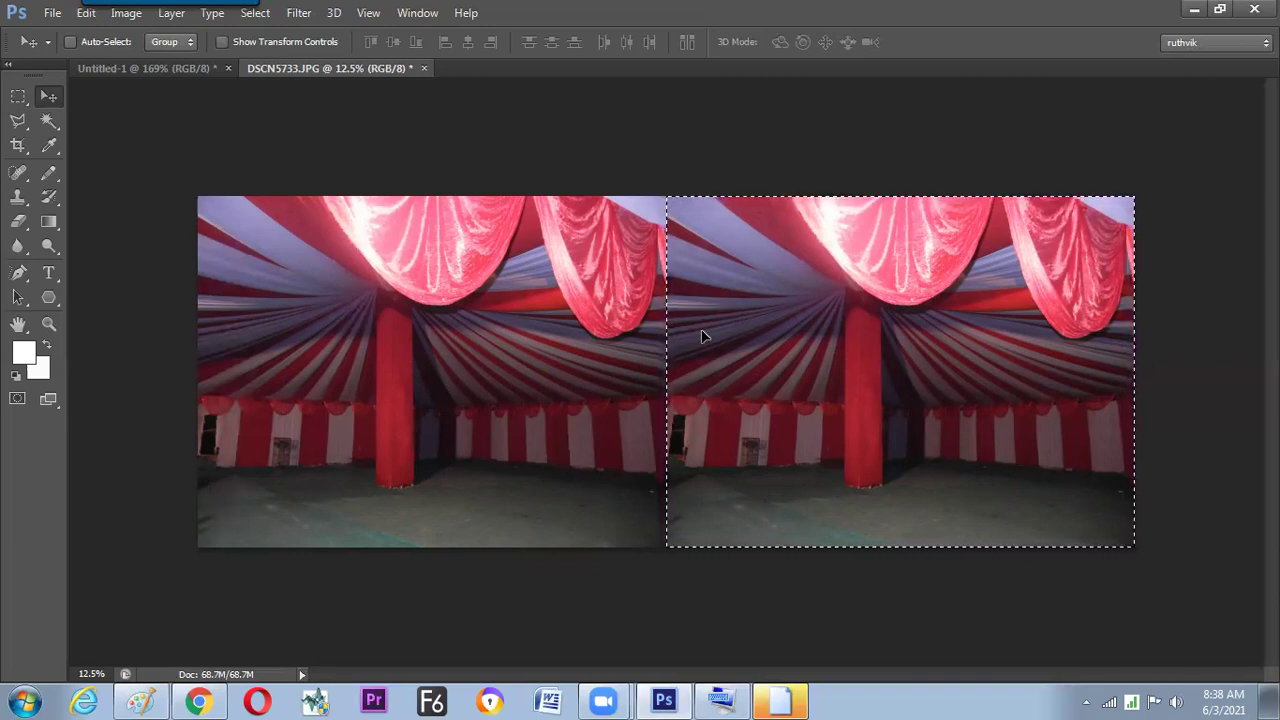
- Fill the selected right-hand copy with White in Saturation blending mode at 100% opacity
left_click(19, 98)
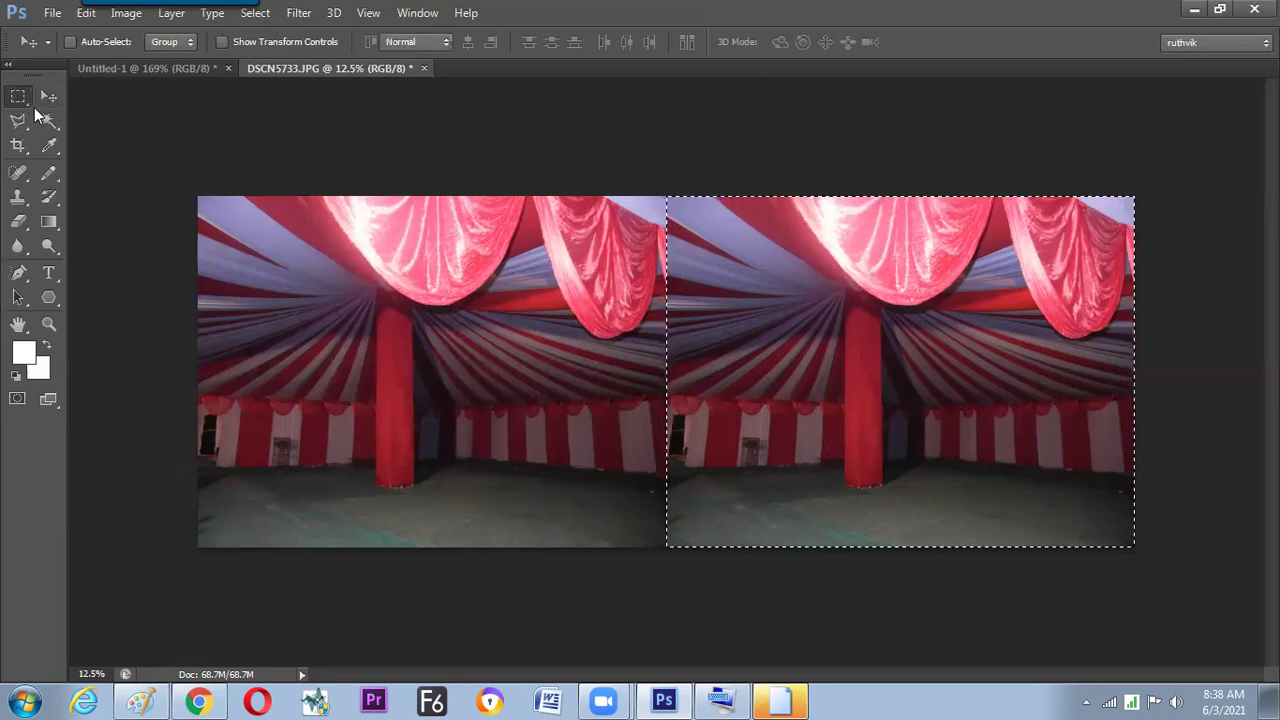
right_click(714, 321)
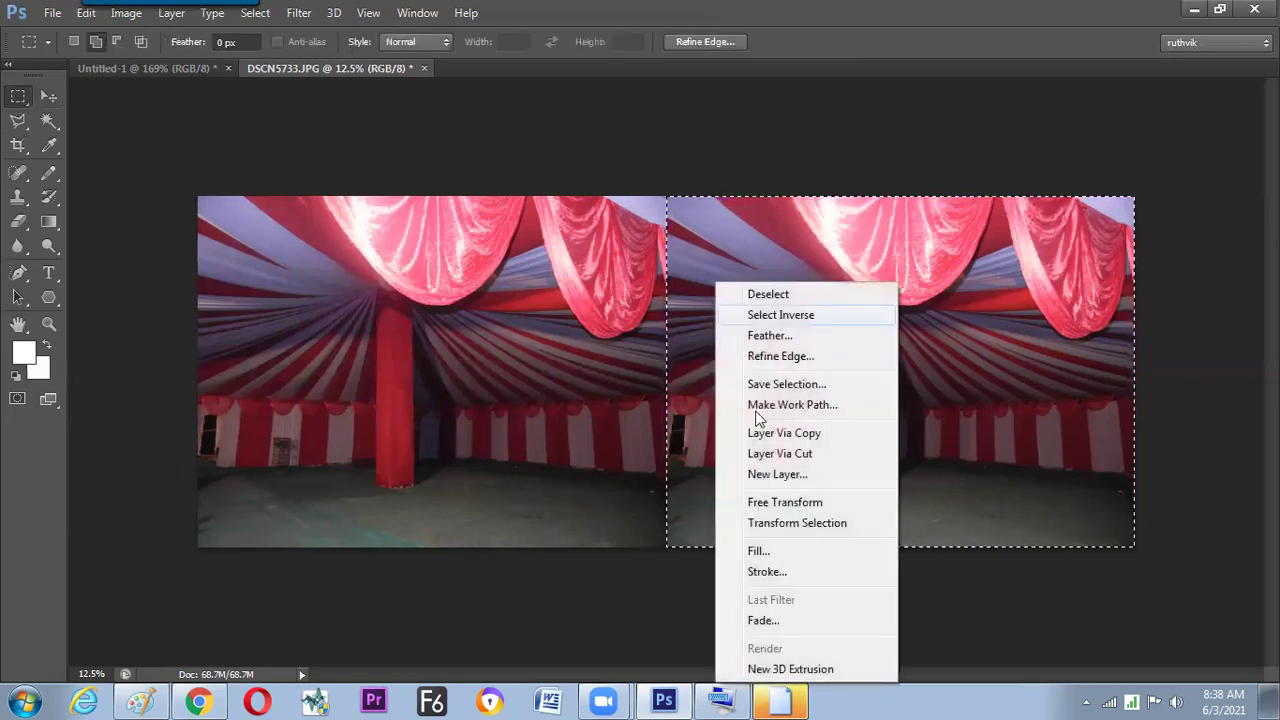
left_click(757, 551)
left_click_drag(926, 148, 287, 170)
left_click(338, 222)
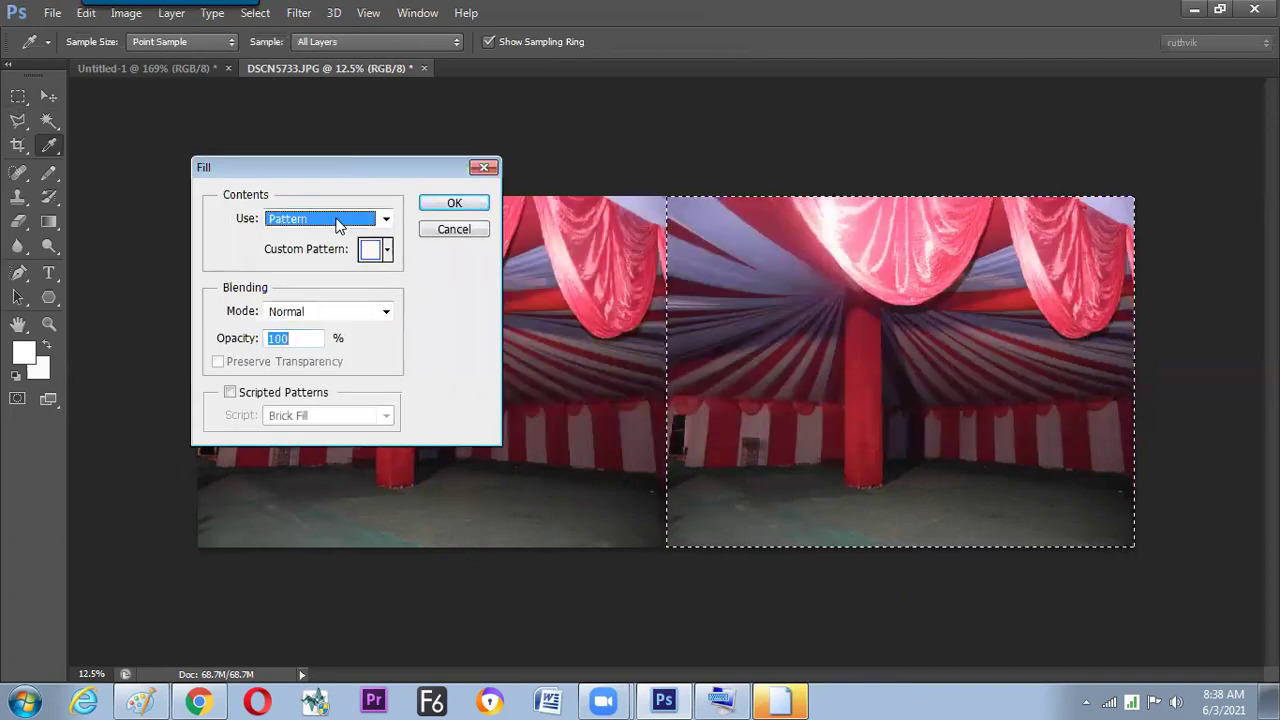
left_click(297, 389)
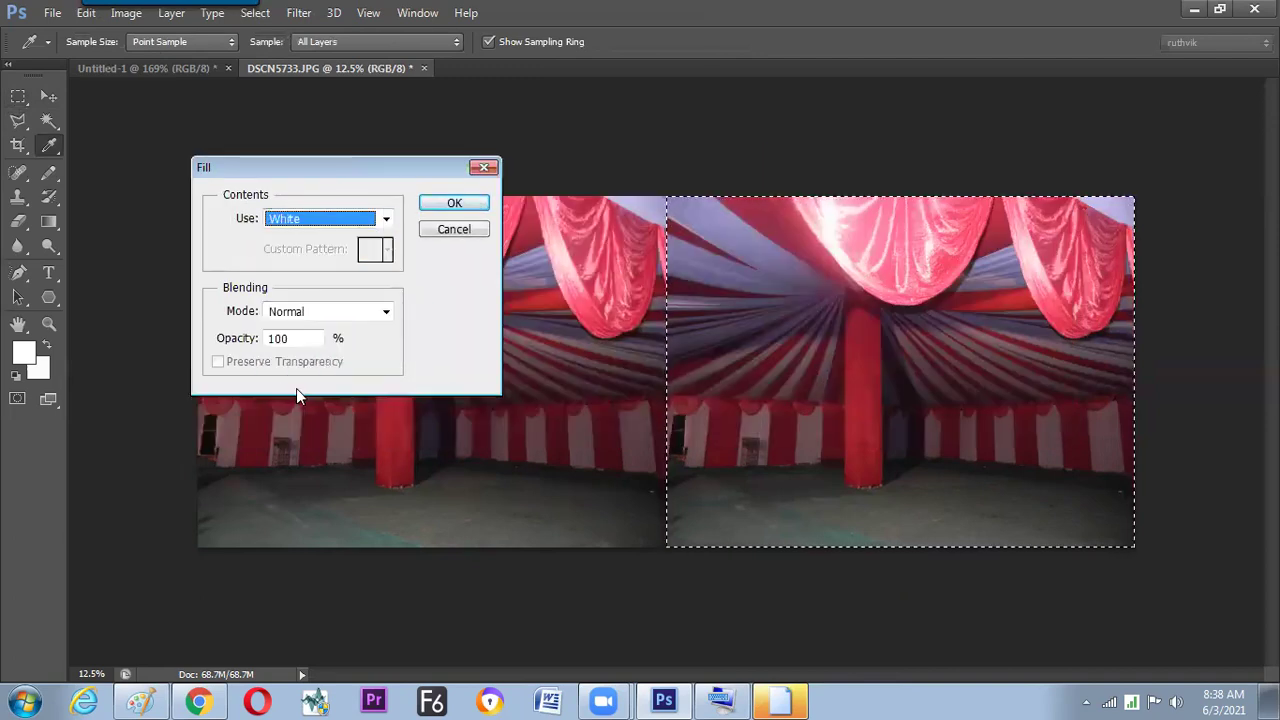
left_click(315, 316)
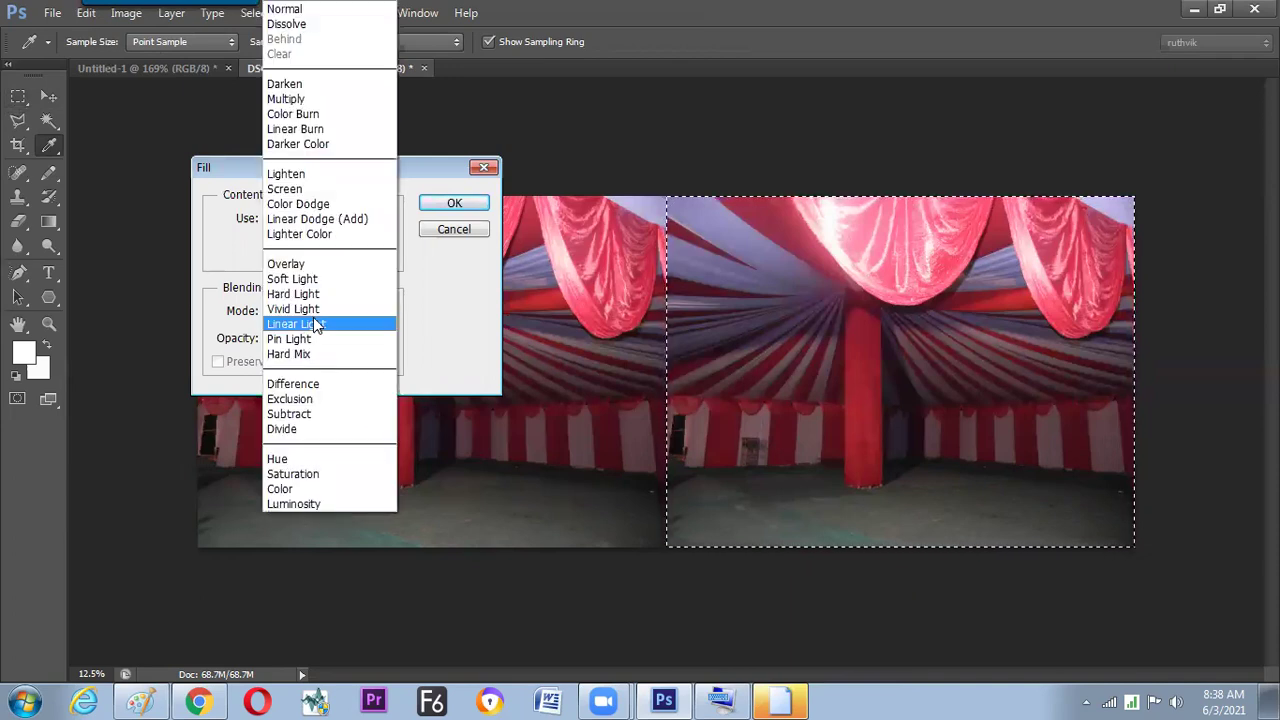
left_click(300, 469)
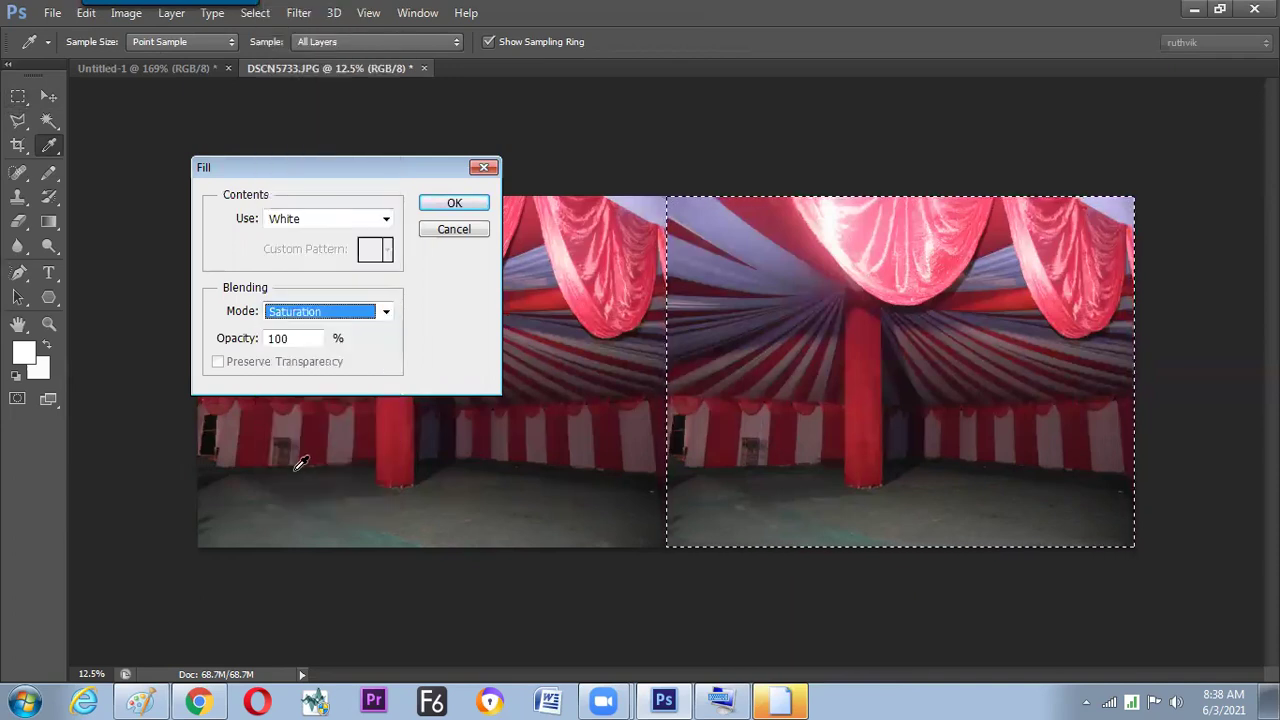
left_click(428, 206)
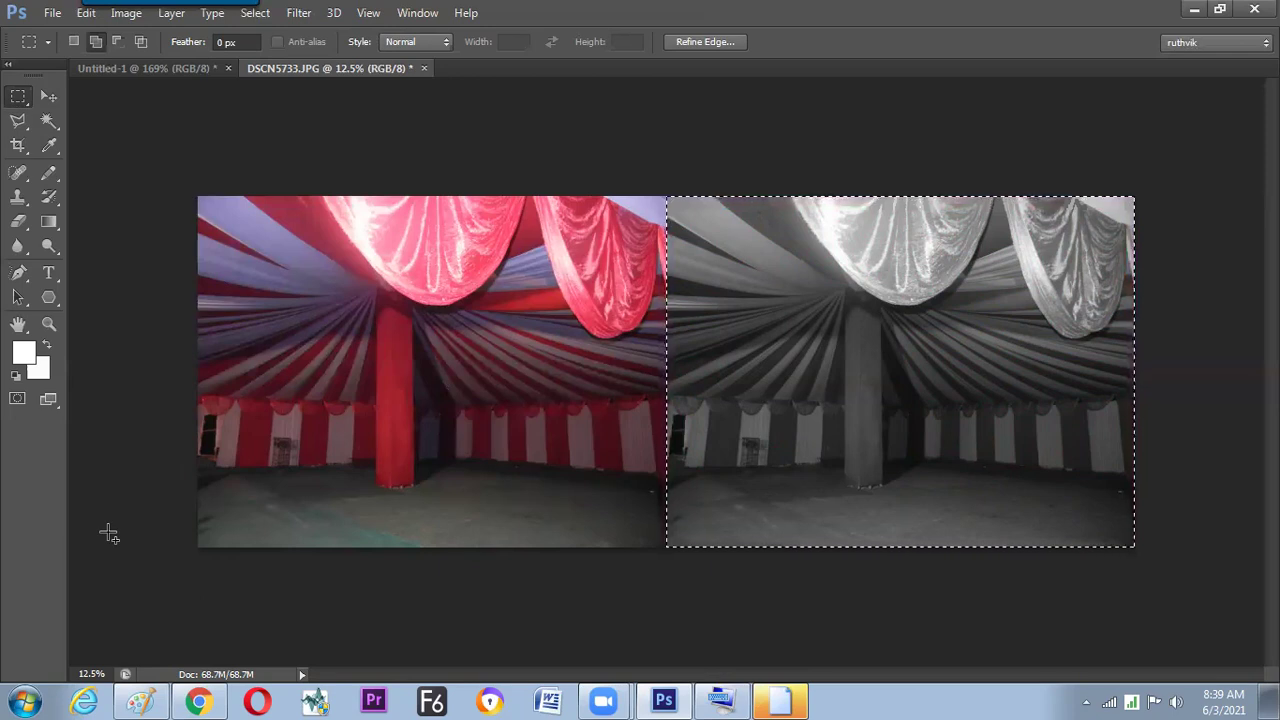
- Fill the right-hand copy again with White in Saturation mode at 100% opacity, and deselect it
right_click(738, 347)
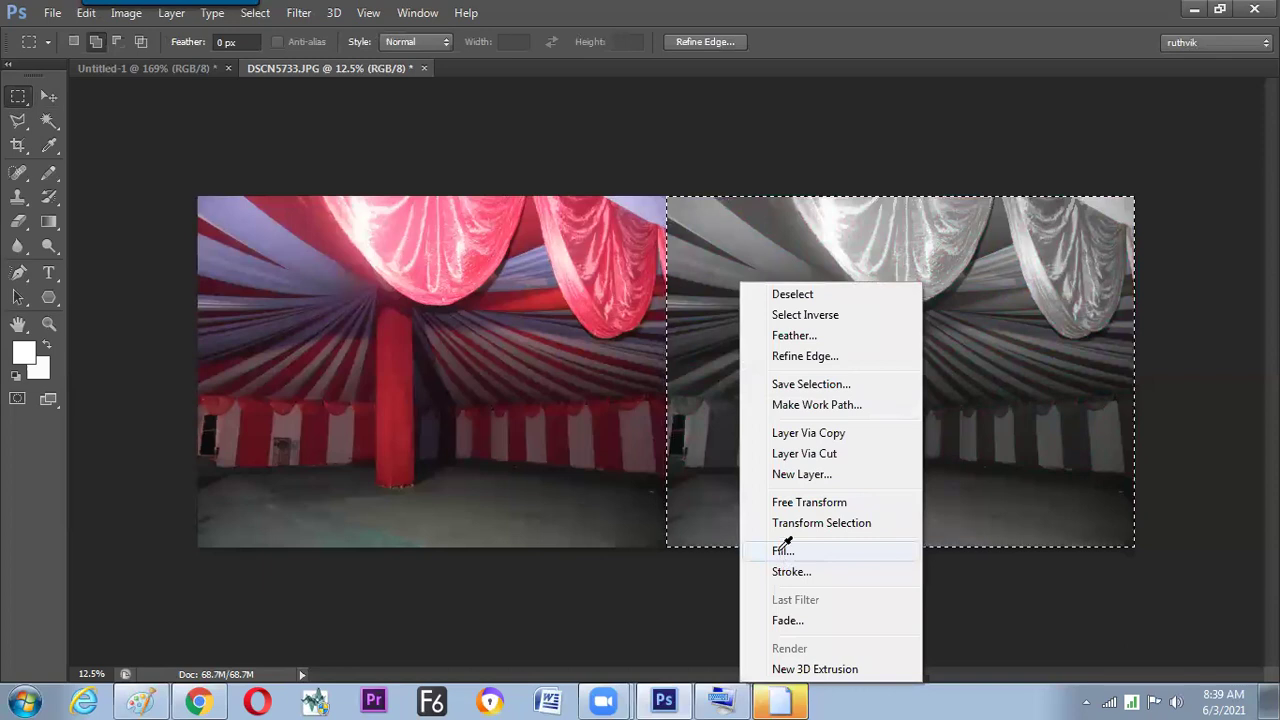
left_click(785, 548)
left_click(345, 216)
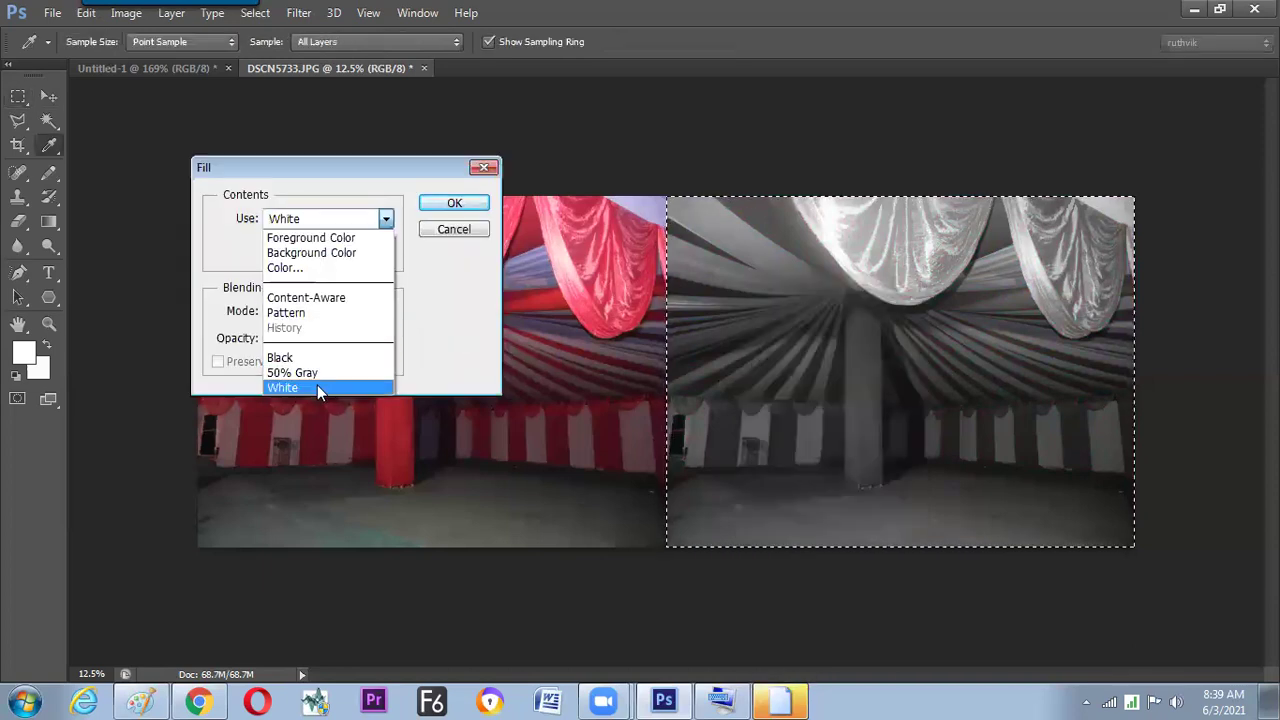
left_click(320, 362)
left_click(331, 311)
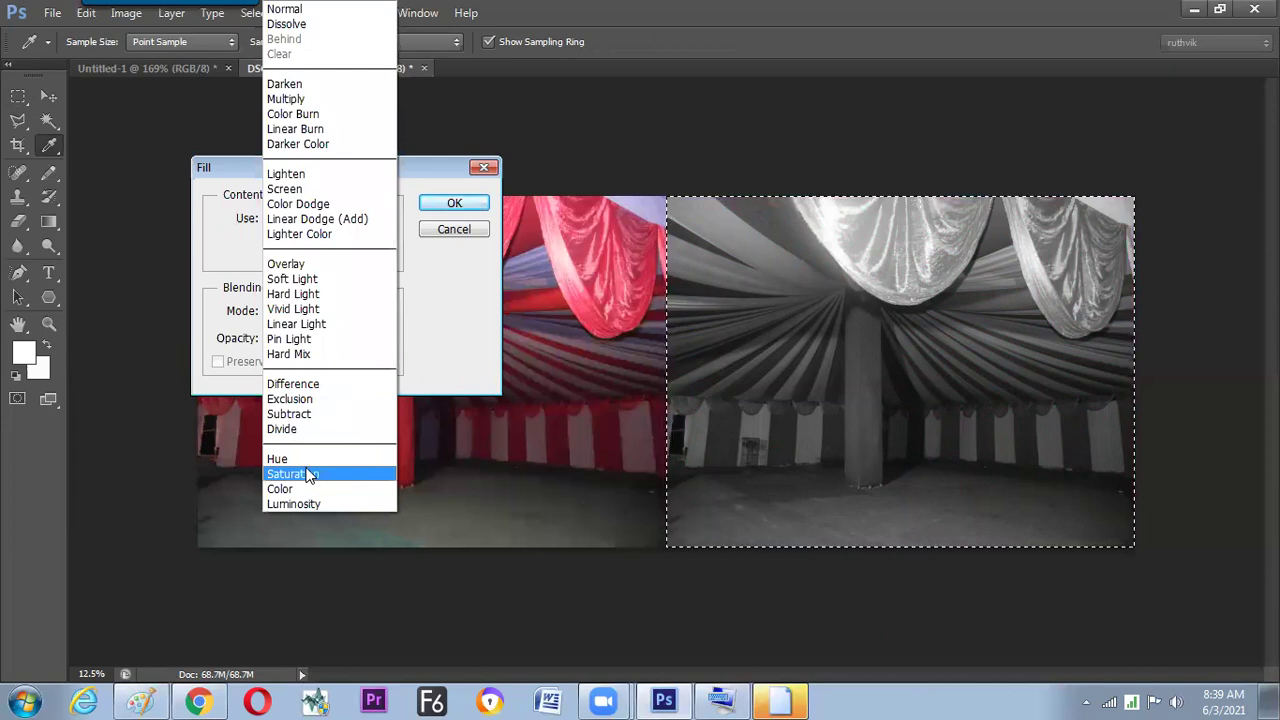
left_click(446, 203)
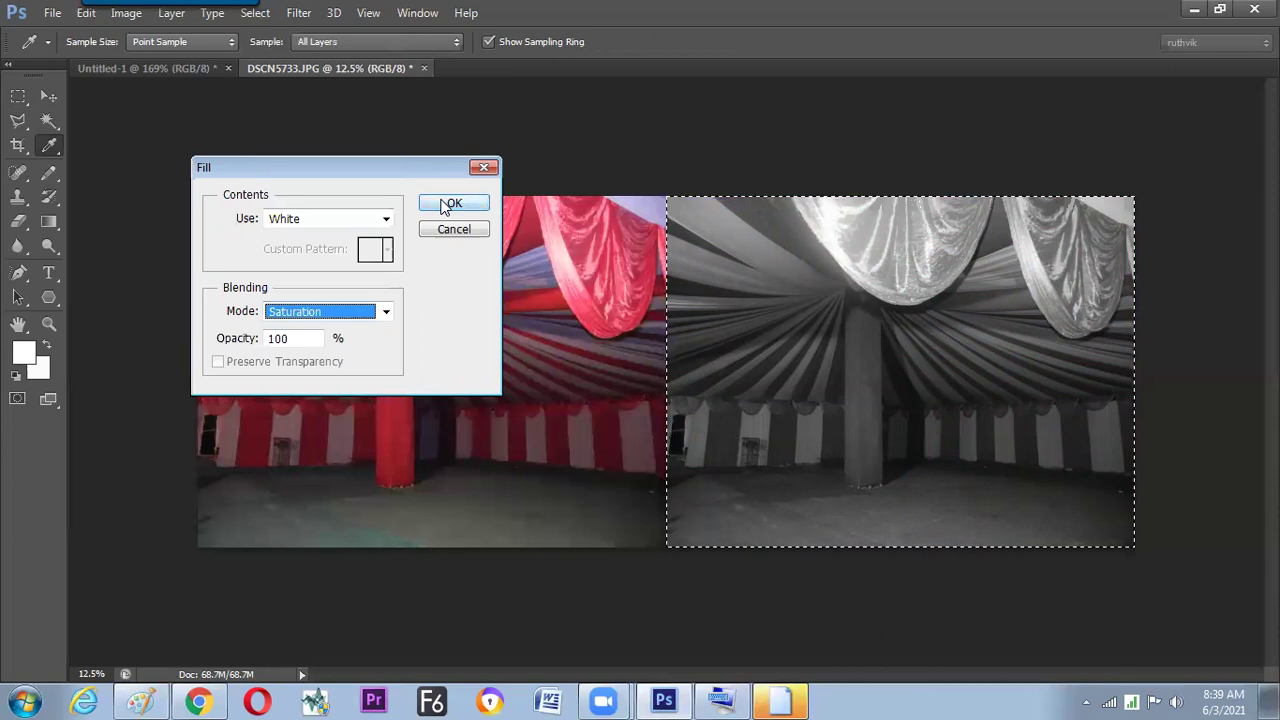
left_click(446, 205)
key("m")
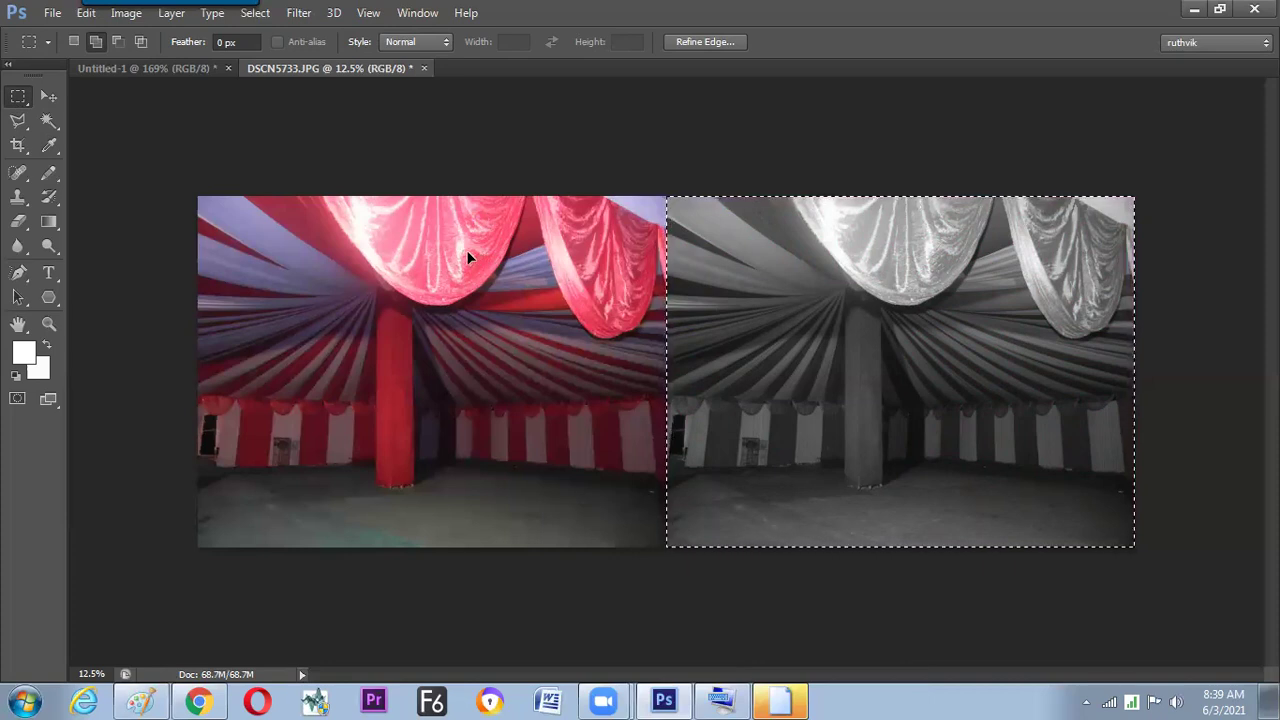
key("ctrl+d")
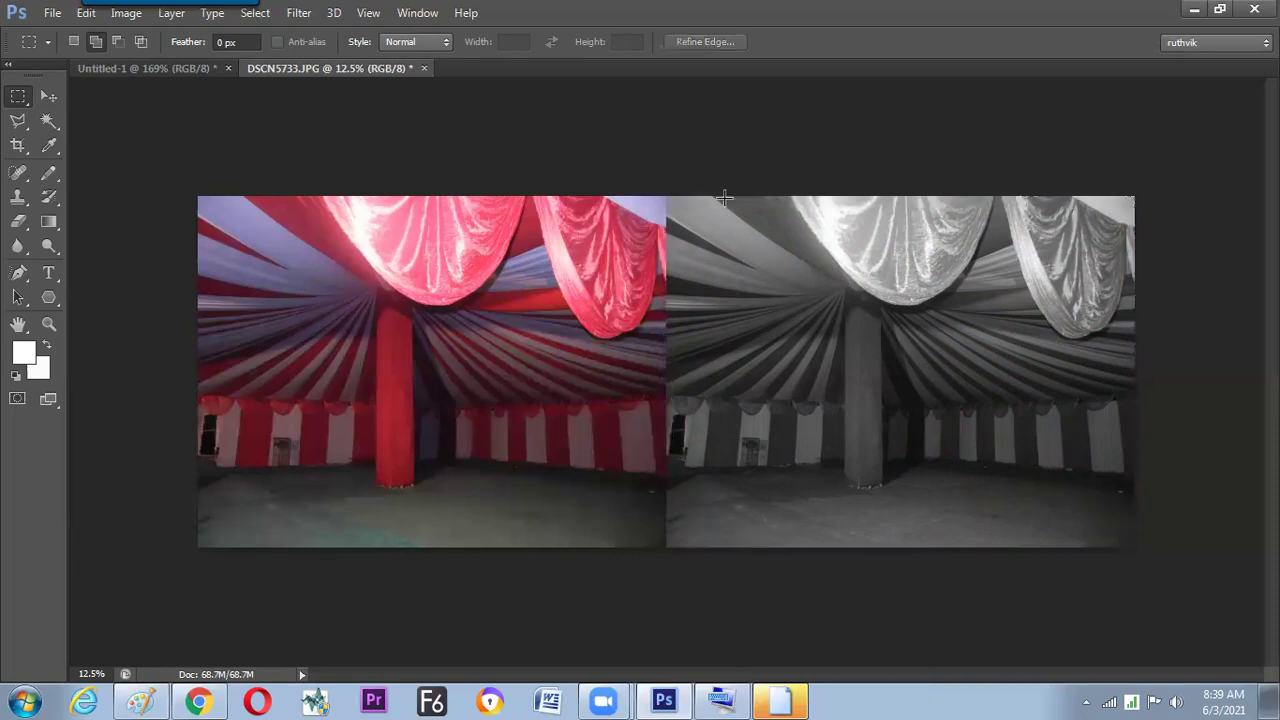
- Select a thin vertical strip along the seam between the two photos, fill it with White in Normal mode, and deselect
left_click_drag(662, 199, 660, 543)
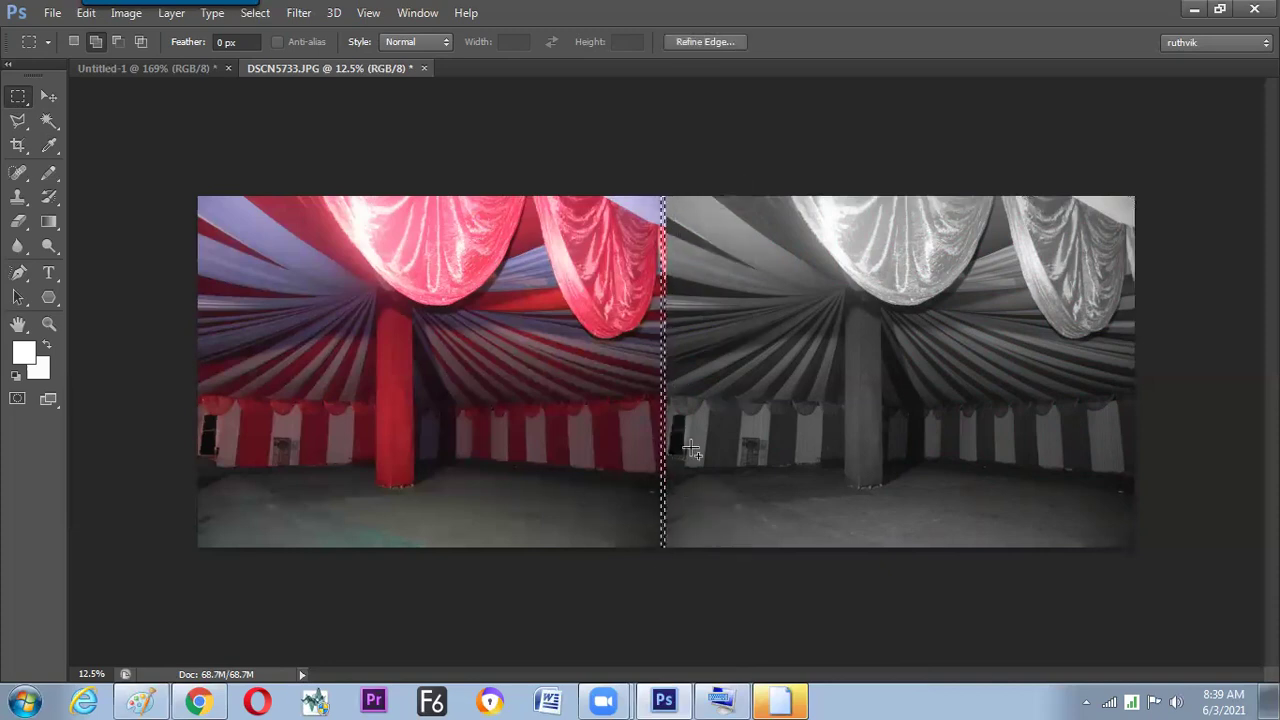
right_click(667, 413)
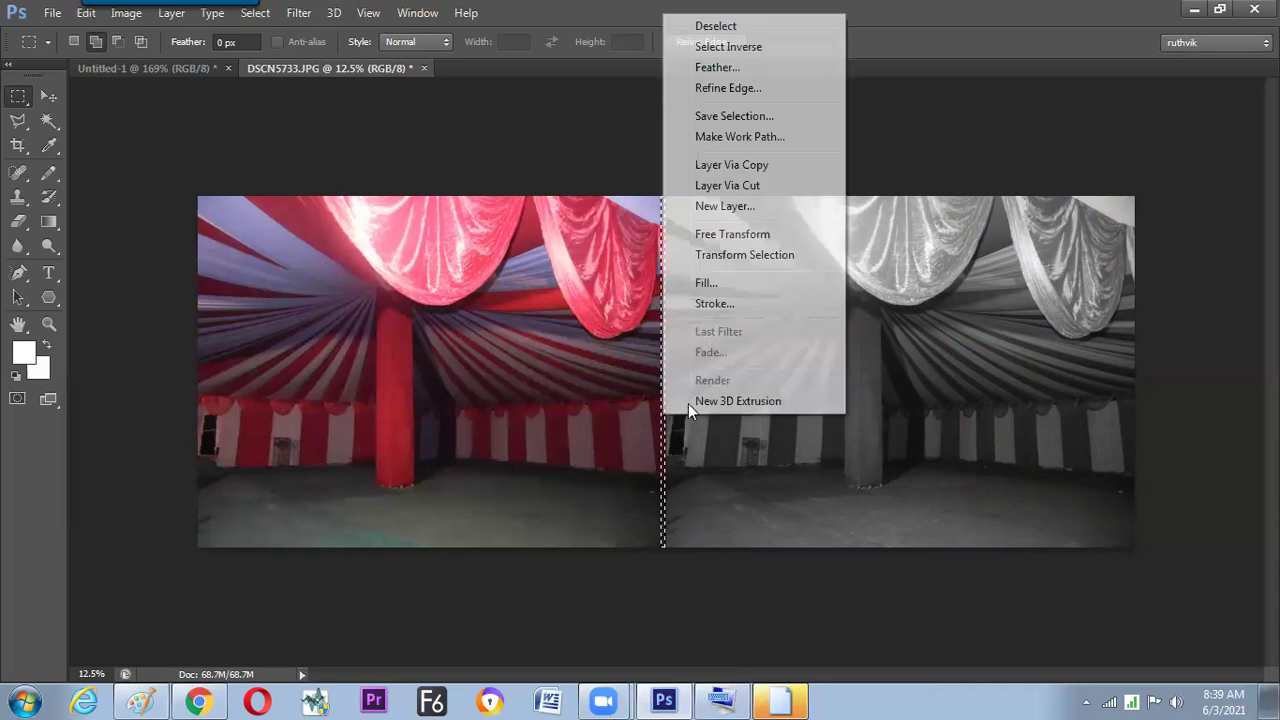
left_click(731, 285)
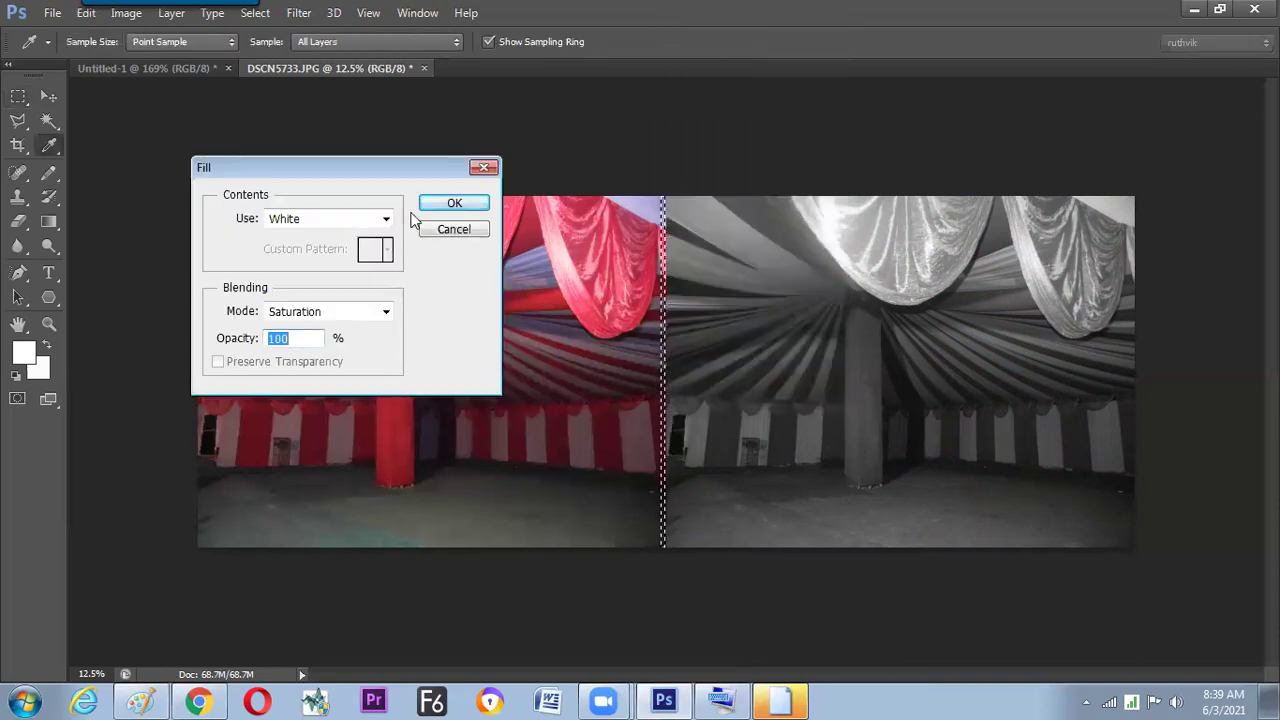
left_click(380, 312)
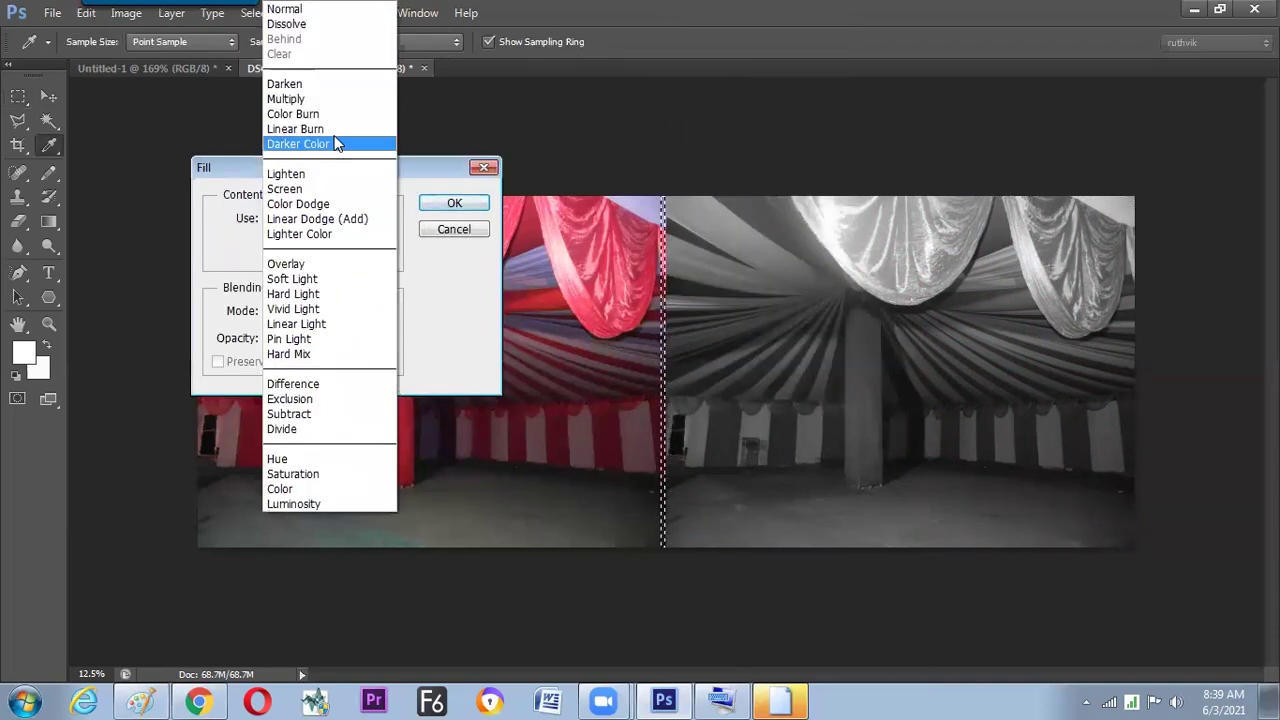
left_click(288, 10)
left_click(452, 205)
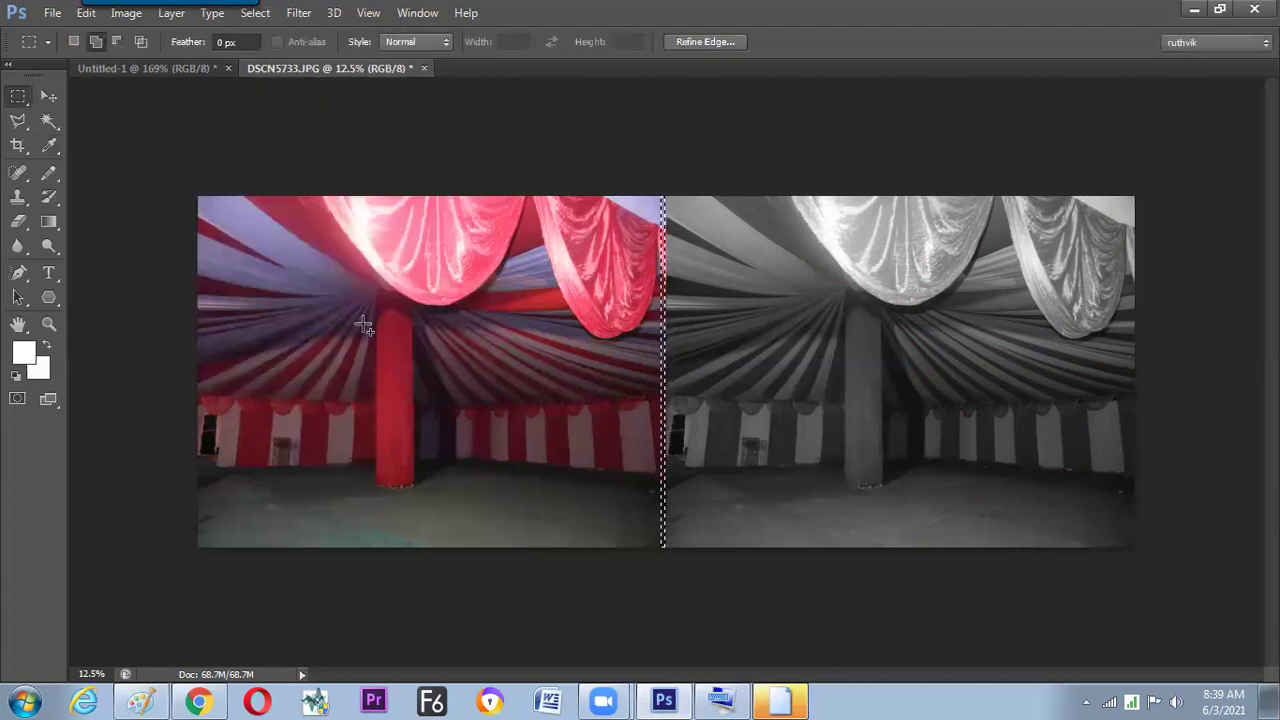
left_click(394, 405)
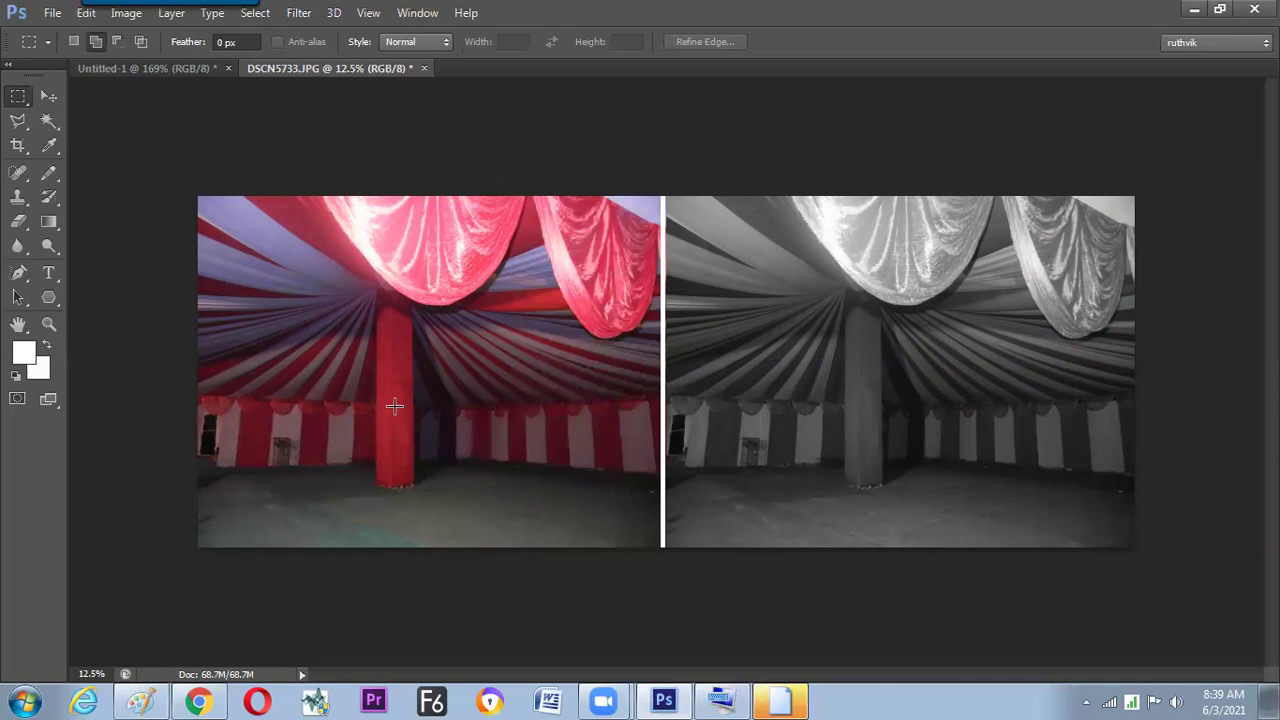
- Examine the colour and greyscale copies side by side in full-screen view at different zoom levels
key("f")
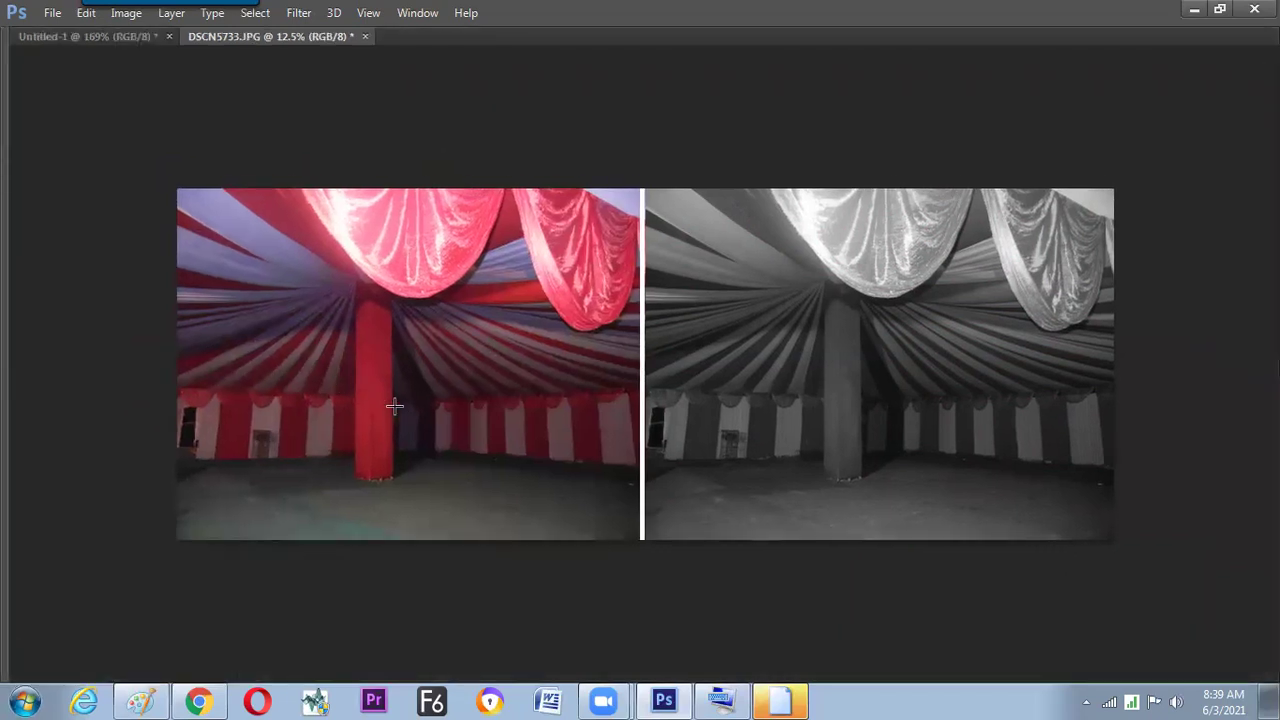
key("f")
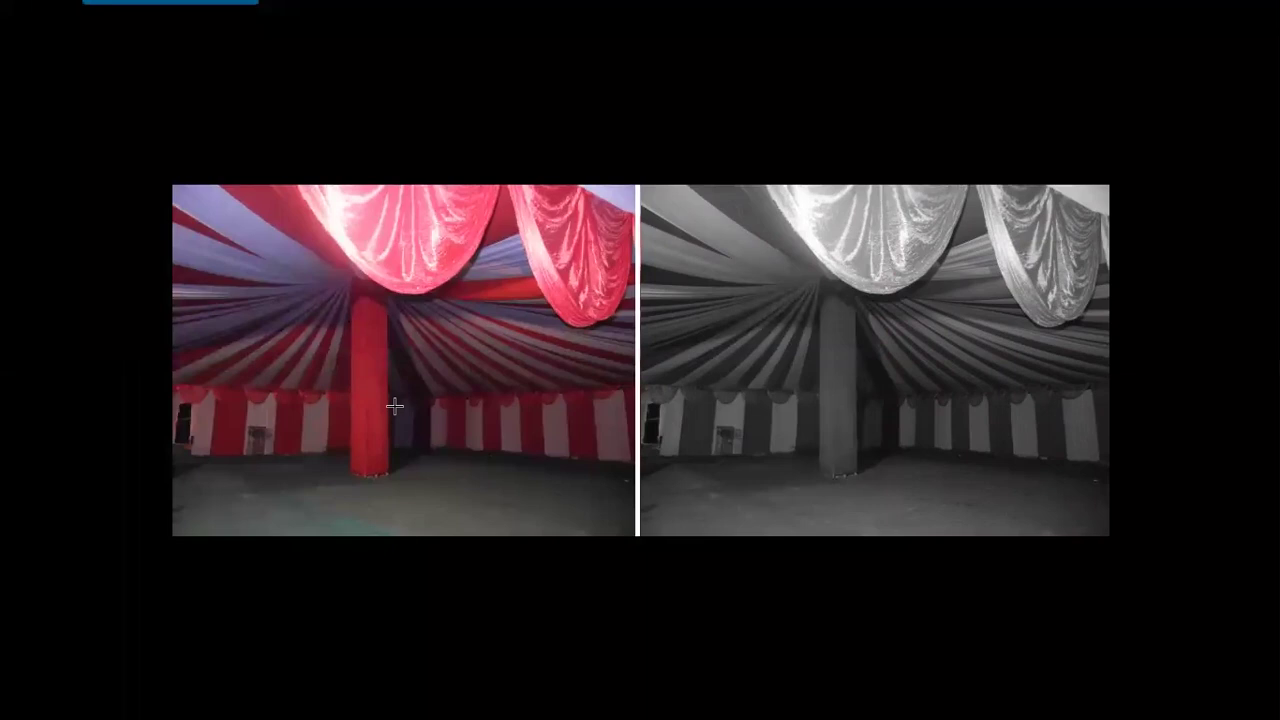
key("ctrl+plus")
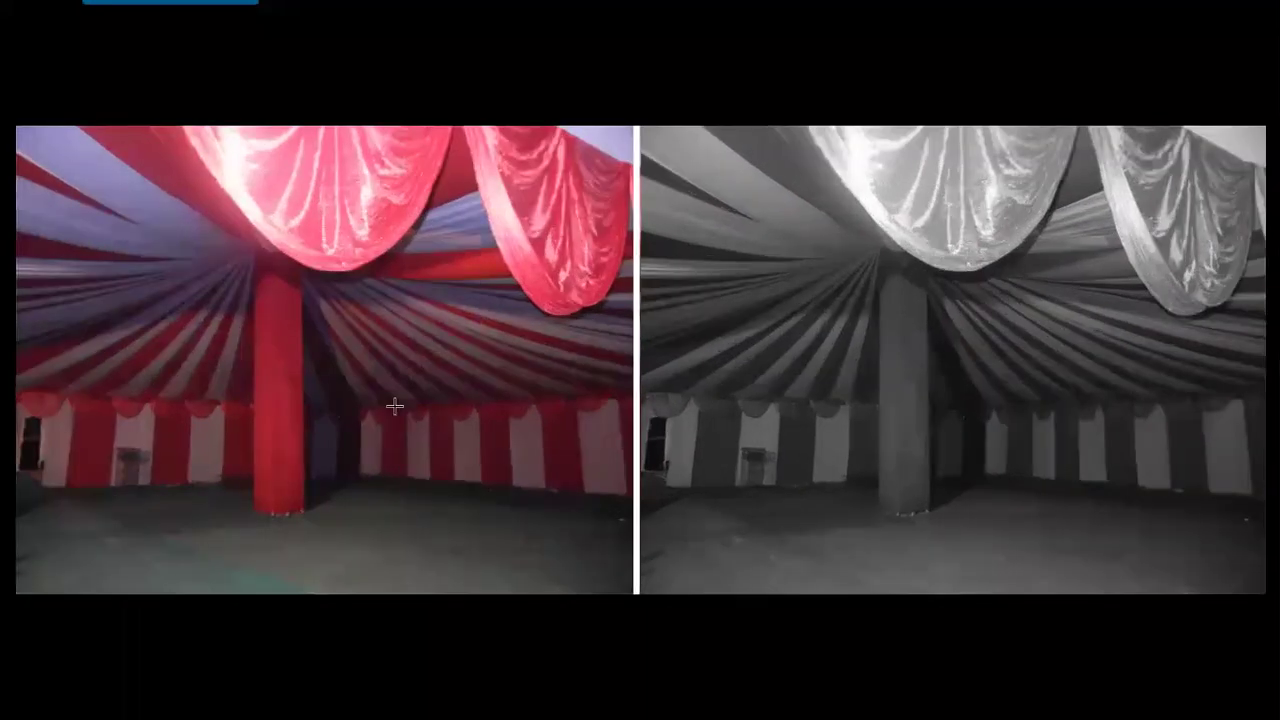
key("ctrl+minus")
key("ctrl+minus")
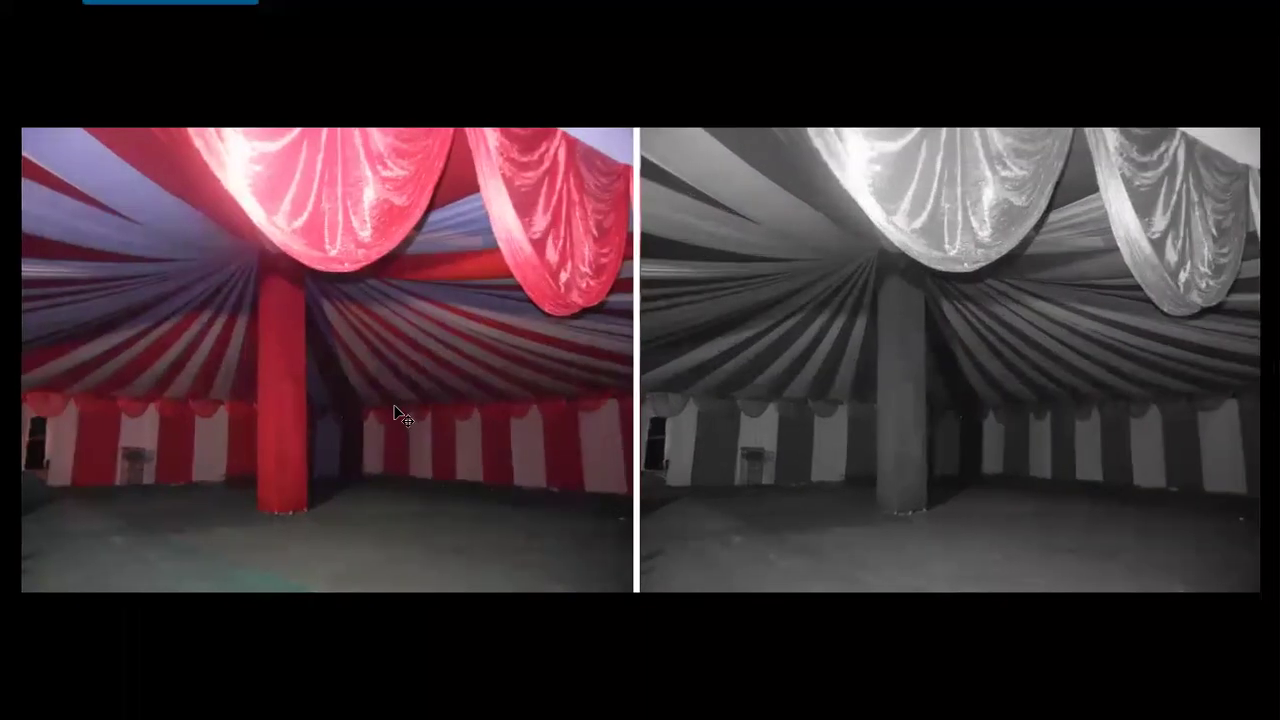
key("ctrl+plus")
key("ctrl+plus")
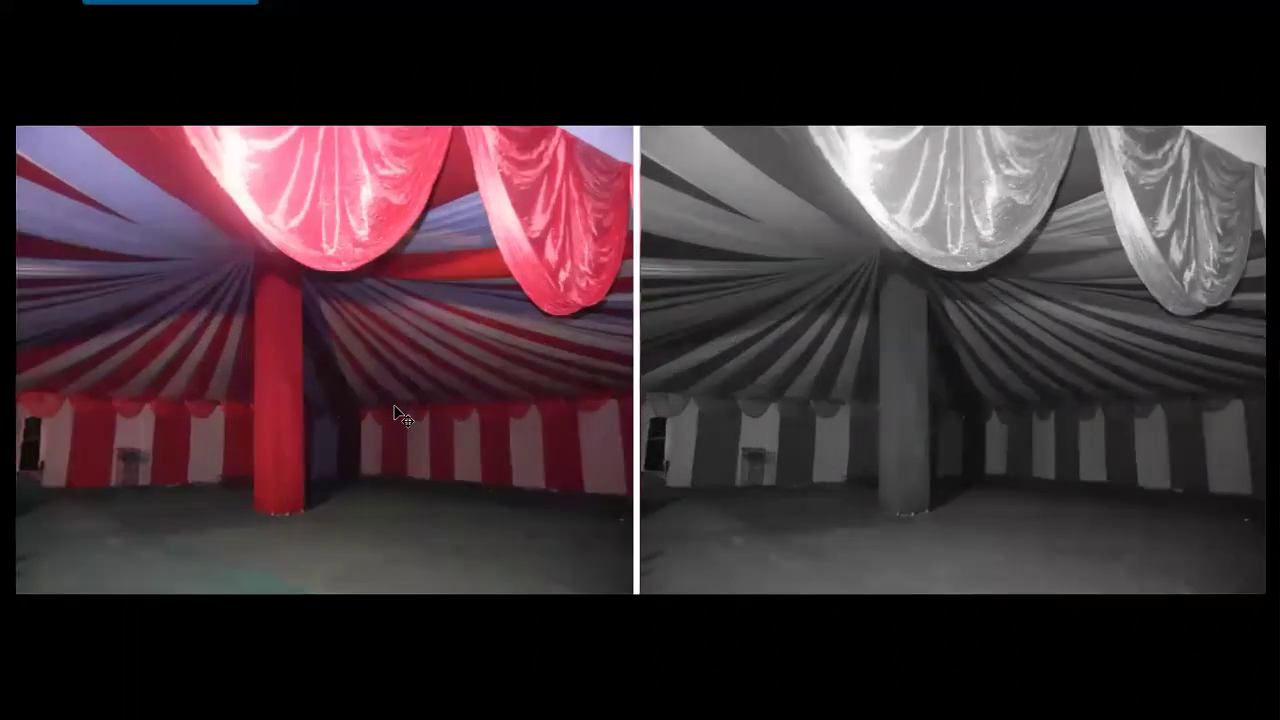
key("ctrl+minus")
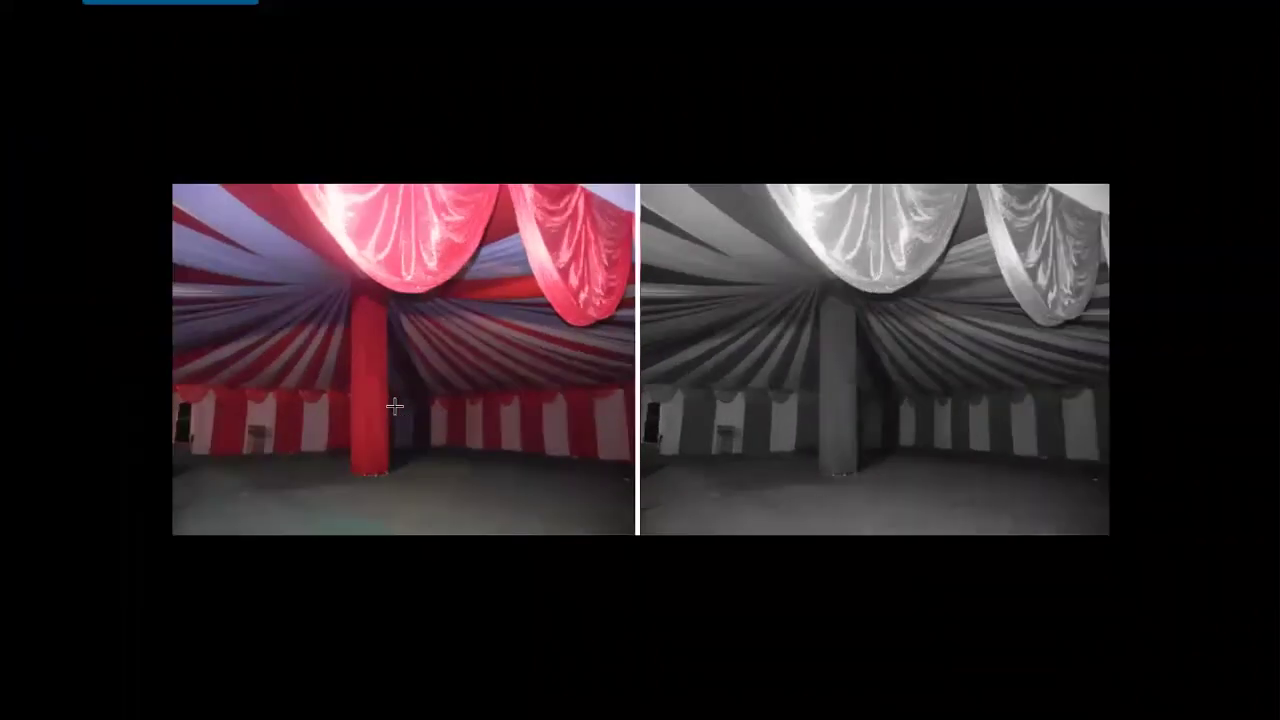
key("f")
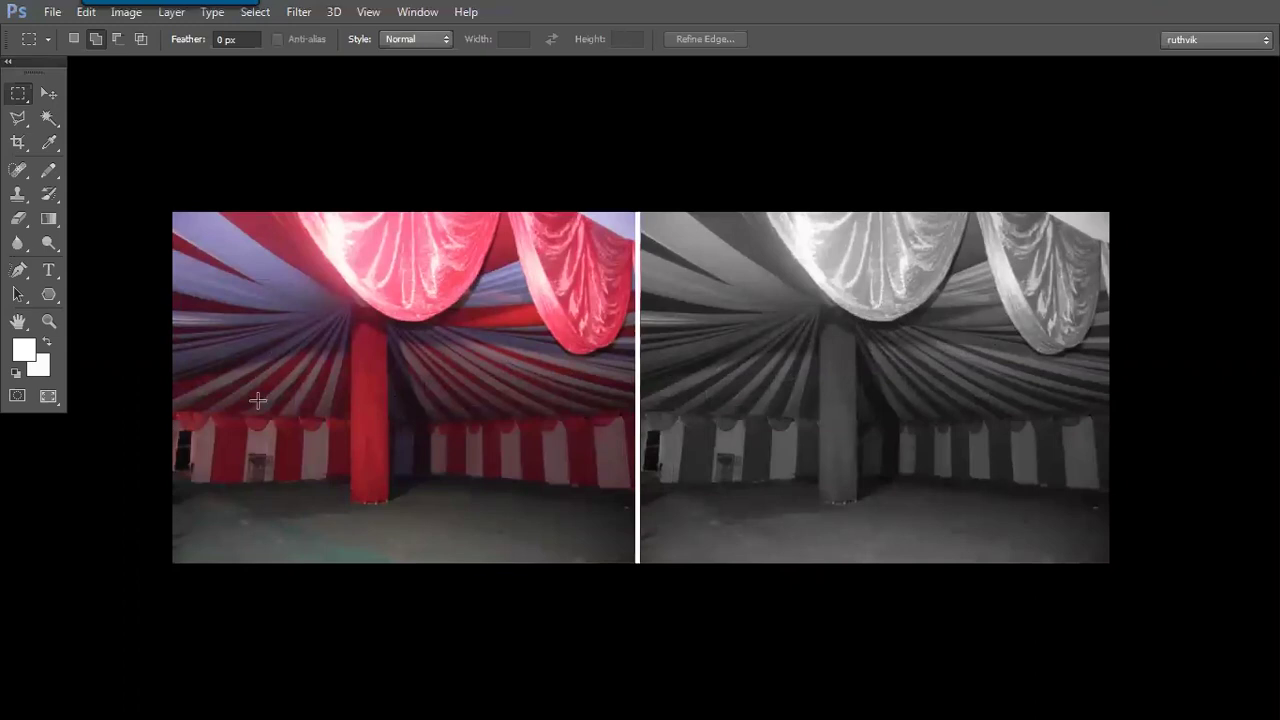
- Switch to Paint and handwrite a boxed "Fill" heading below the existing notes, with two branch lines and "NORMAL" on the first
key("alt+Tab")
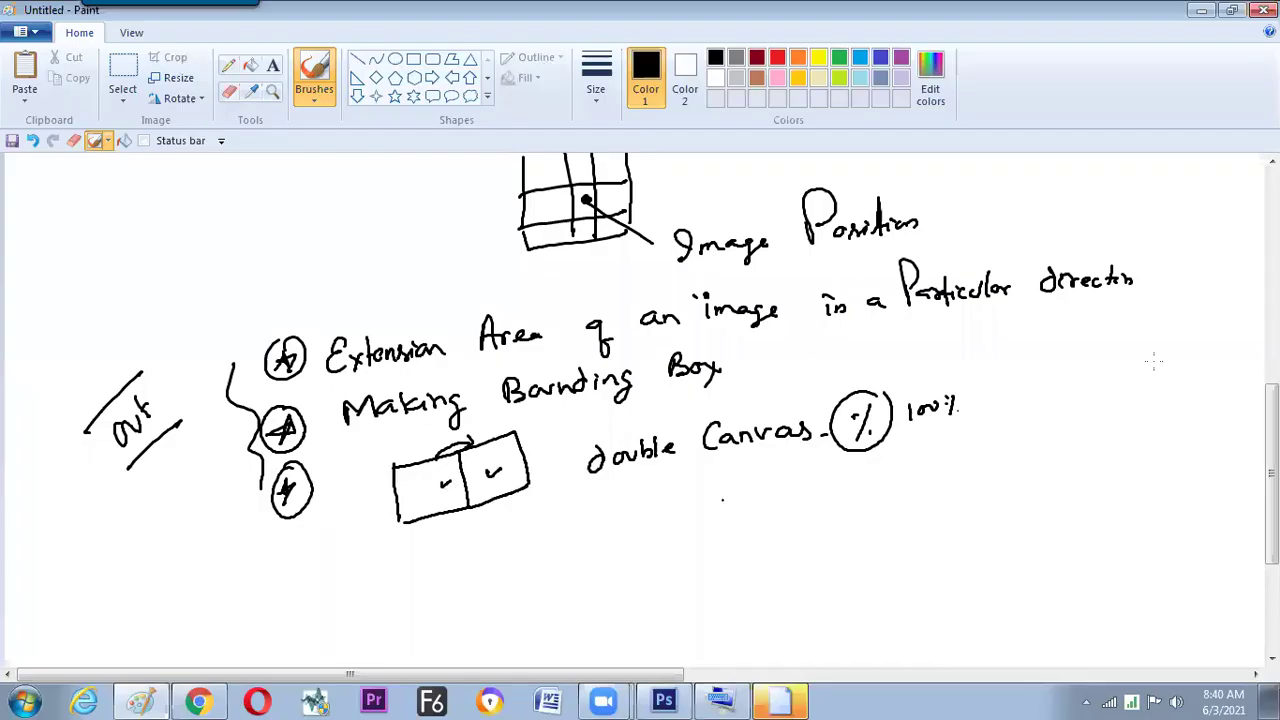
left_click_drag(1271, 432, 1271, 510)
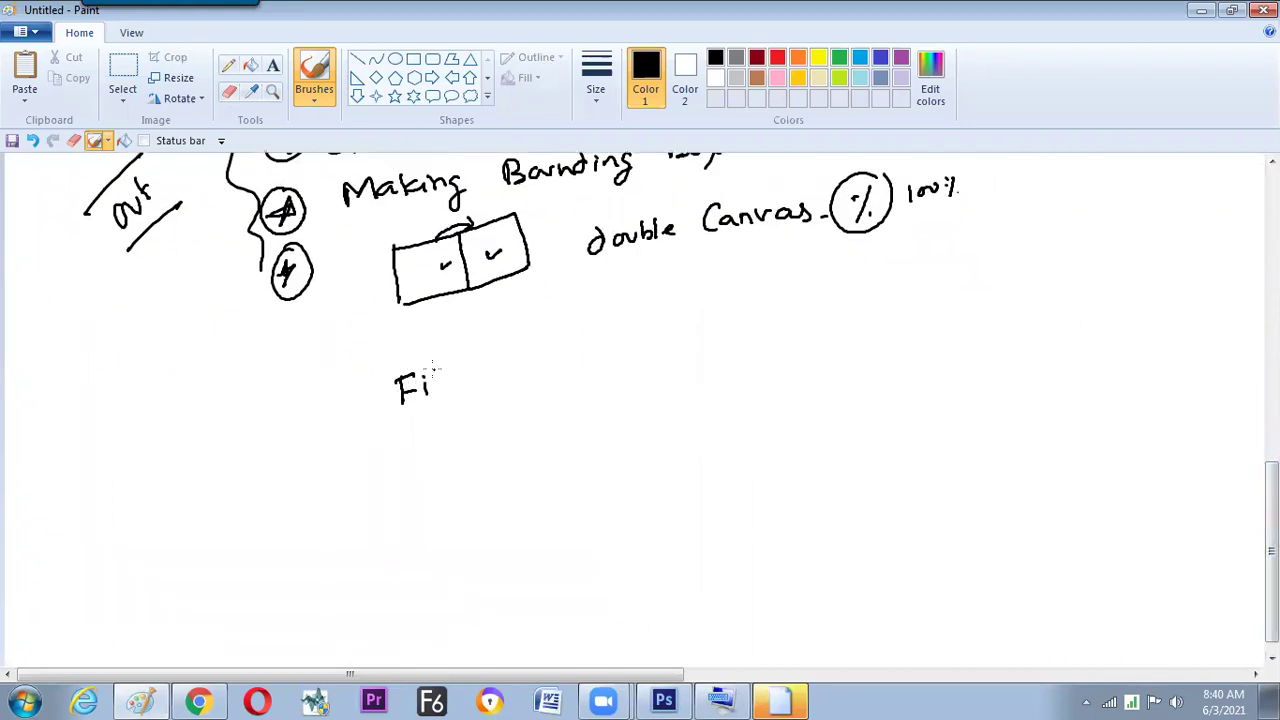
mouse_move(393, 418)
left_mouse_down()
mouse_move(445, 350)
mouse_move(366, 370)
mouse_move(392, 420)
left_mouse_up()
mouse_move(516, 382)
left_mouse_down()
mouse_move(524, 452)
mouse_move(556, 424)
left_mouse_up()
left_click_drag(527, 484, 557, 476)
mouse_move(594, 406)
left_mouse_down()
mouse_move(654, 379)
mouse_move(691, 383)
left_mouse_up()
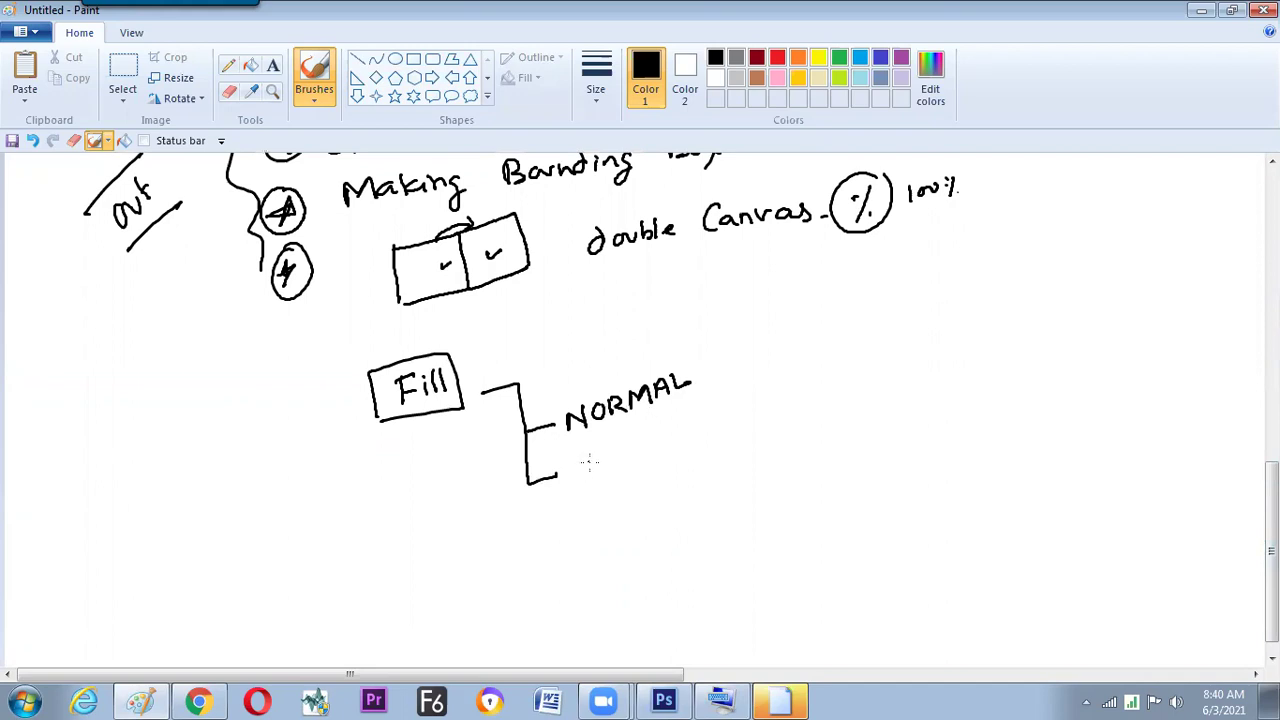
- Handwrite "DIFFERANCE" beside the second branch line of the "Fill" diagram
mouse_move(597, 457)
left_mouse_down()
mouse_move(623, 439)
mouse_move(637, 454)
mouse_move(633, 432)
mouse_move(676, 440)
left_mouse_up()
left_click_drag(675, 424, 688, 431)
left_click_drag(704, 424, 738, 418)
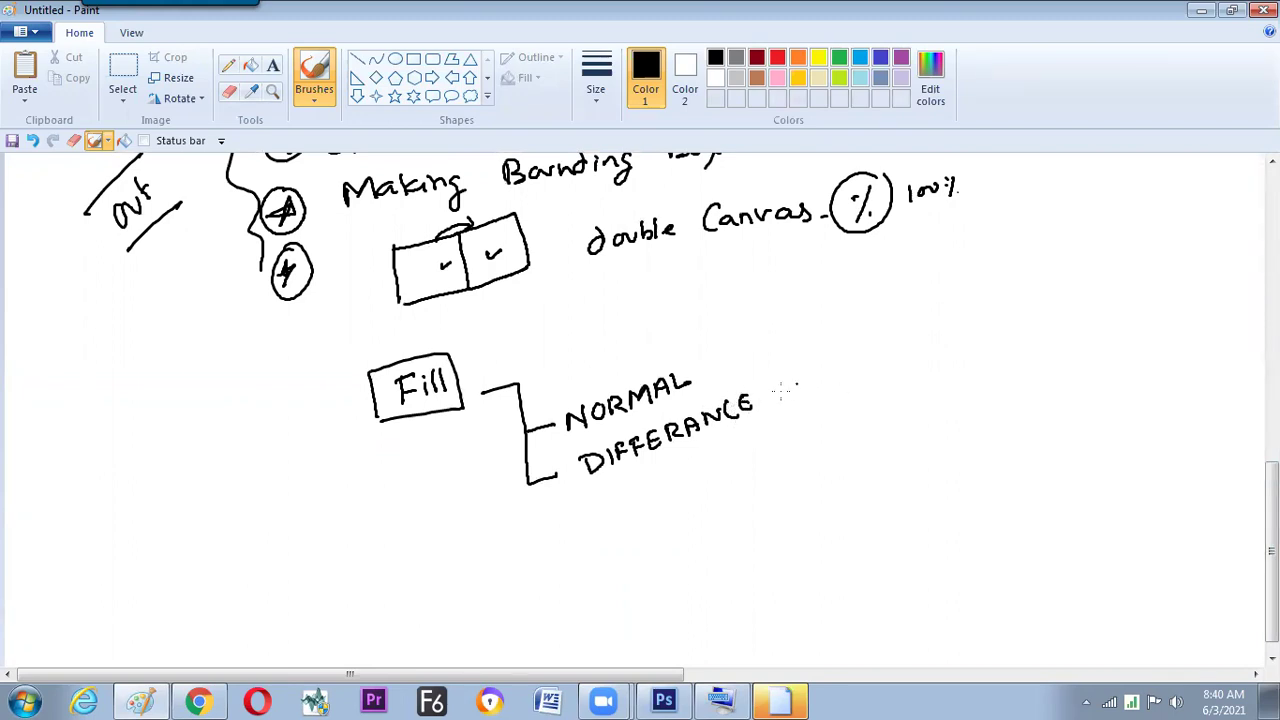
- Handwrite "oppsite color" beside "DIFFERANCE", a lined "WHITE" under the "Fill" box, and "white" beside "NORMAL"
left_click_drag(842, 366, 843, 379)
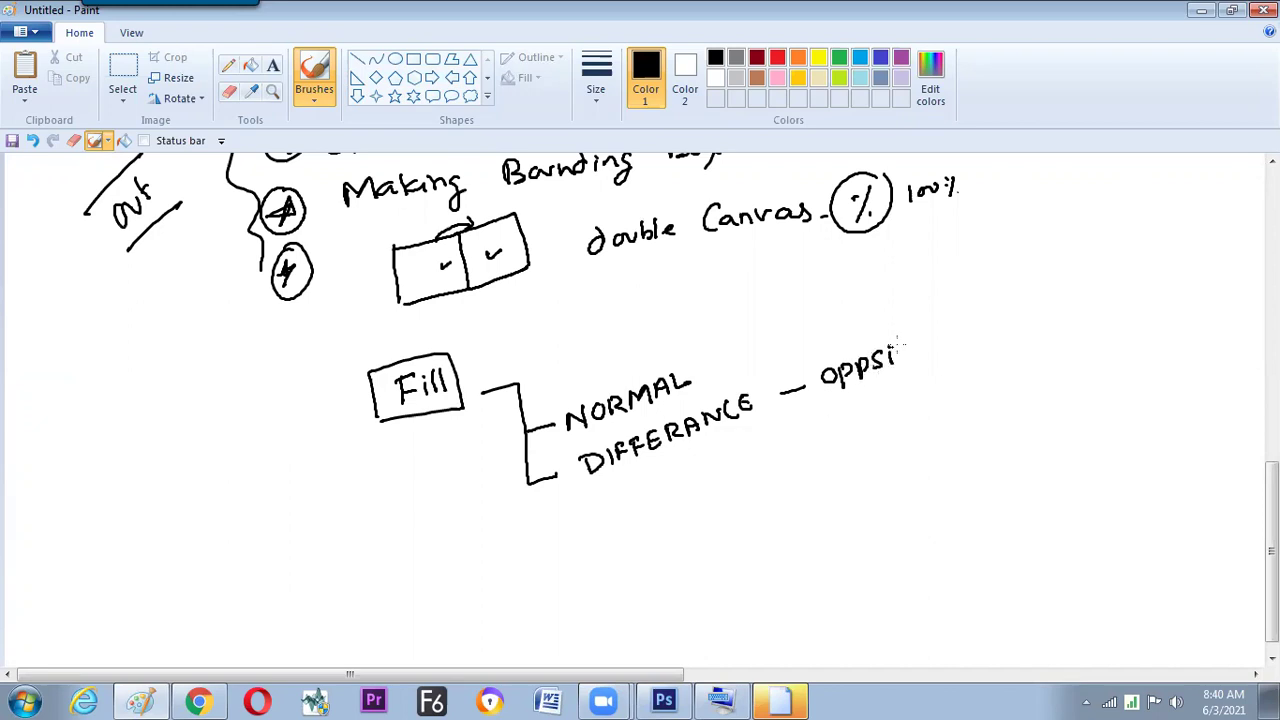
mouse_move(950, 328)
left_mouse_down()
mouse_move(944, 346)
mouse_move(975, 346)
left_mouse_up()
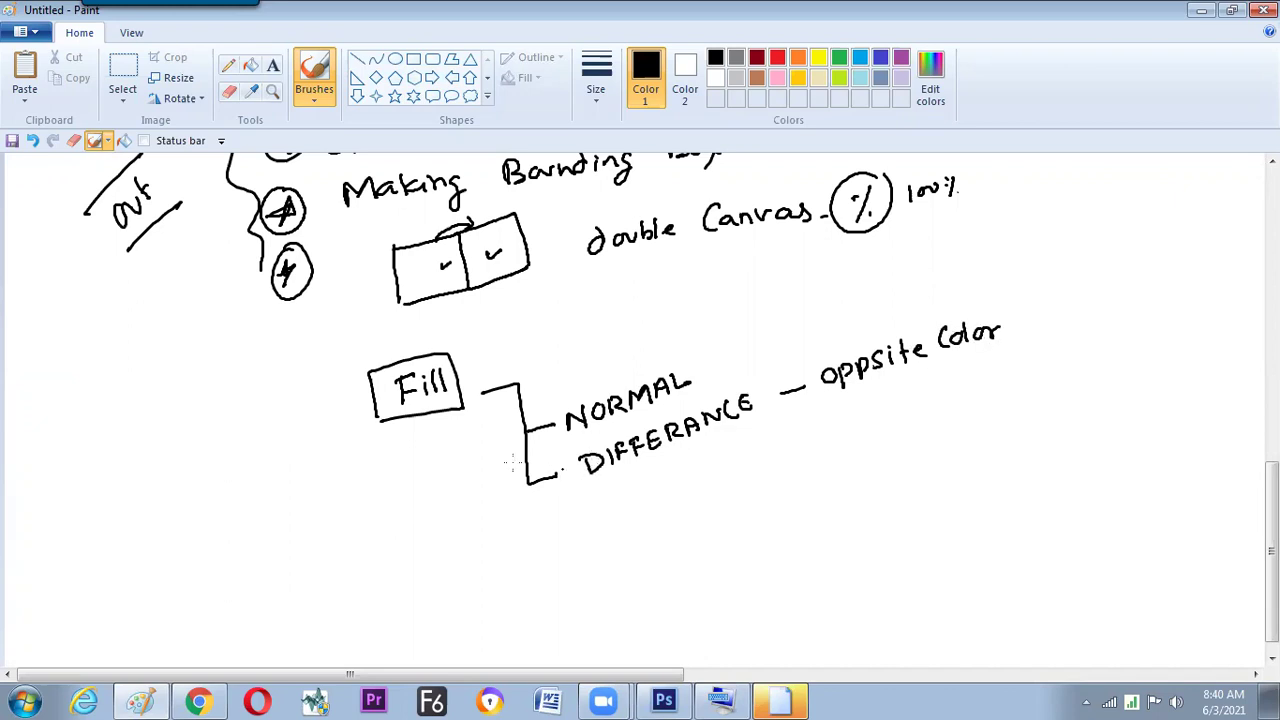
mouse_move(412, 466)
left_mouse_down()
mouse_move(452, 461)
mouse_move(425, 507)
mouse_move(495, 430)
left_mouse_up()
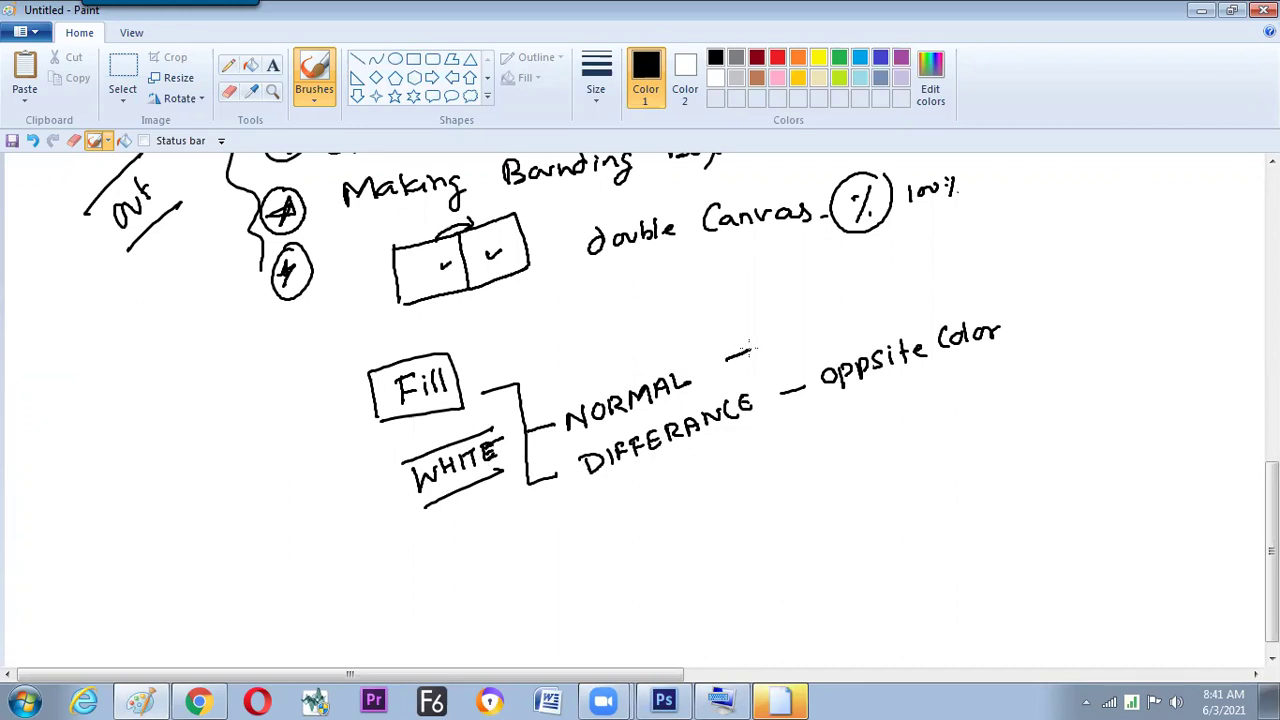
mouse_move(771, 332)
left_mouse_down()
mouse_move(807, 316)
mouse_move(840, 320)
left_mouse_up()
left_click(844, 318)
- Add a third branch to the "Fill" diagram and handwrite "Saturation = Gray Color" beside it
mouse_move(527, 492)
left_mouse_down()
mouse_move(533, 546)
mouse_move(656, 508)
left_mouse_up()
left_click_drag(646, 494, 767, 453)
left_click_drag(776, 460, 813, 438)
mouse_move(803, 447)
left_mouse_down()
mouse_move(844, 449)
mouse_move(832, 444)
mouse_move(838, 412)
mouse_move(863, 430)
mouse_move(852, 446)
mouse_move(854, 422)
mouse_move(887, 408)
mouse_move(918, 422)
left_mouse_up()
key("ctrl+z")
mouse_move(956, 374)
left_mouse_down()
mouse_move(958, 402)
mouse_move(976, 366)
mouse_move(984, 398)
left_mouse_up()
left_click_drag(996, 378, 1020, 372)
left_click(1026, 378)
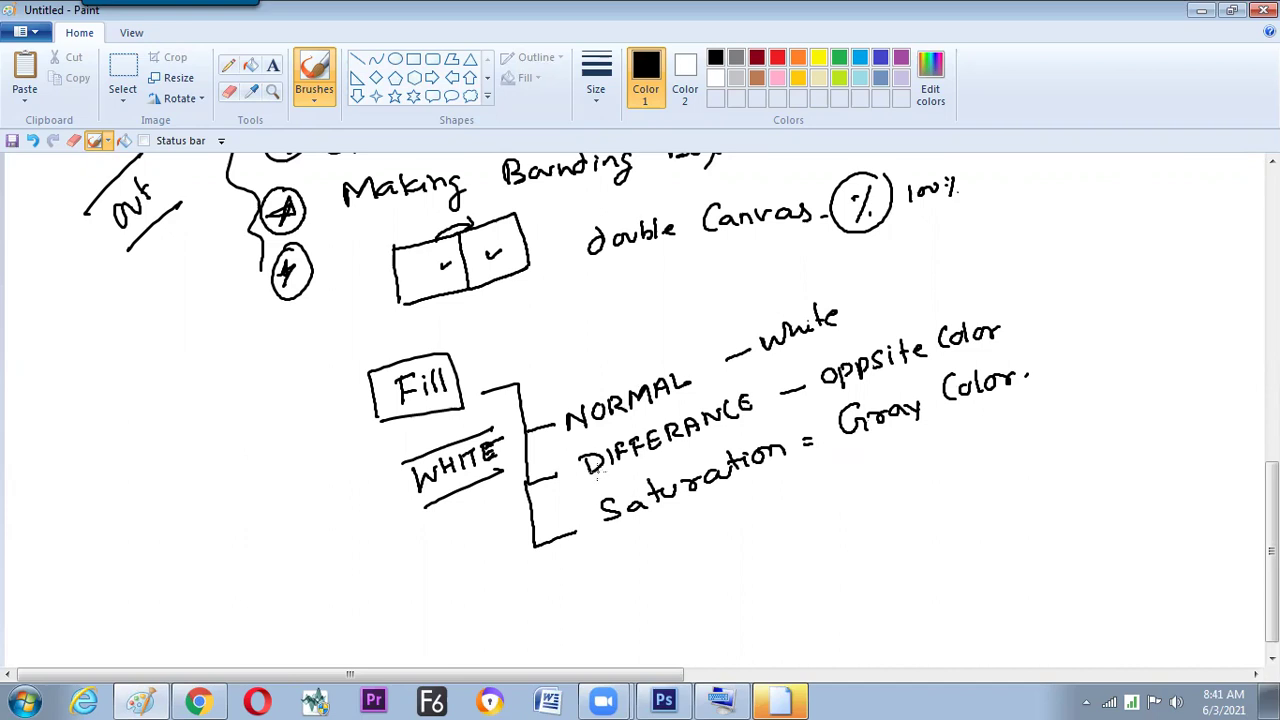
- Turn the dashes after "DIFFERANCE" and "NORMAL" into equals signs and underline "Gray Color" and "oppsite color"
left_click_drag(786, 408, 805, 398)
left_click_drag(727, 372, 748, 363)
left_click_drag(854, 452, 1032, 393)
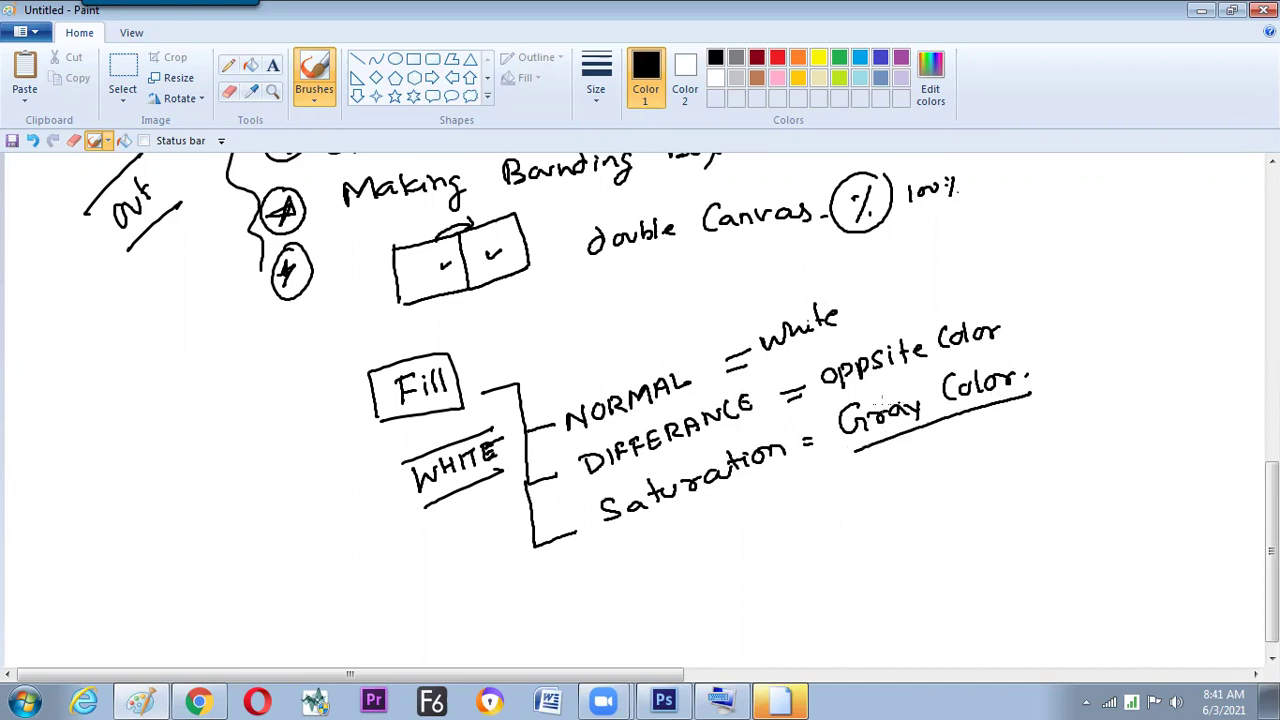
left_click_drag(868, 405, 1014, 349)
- Switch to Photoshop and open Tulips.jpg from the Sample Pictures folder of the Pictures library
key("alt+Tab")
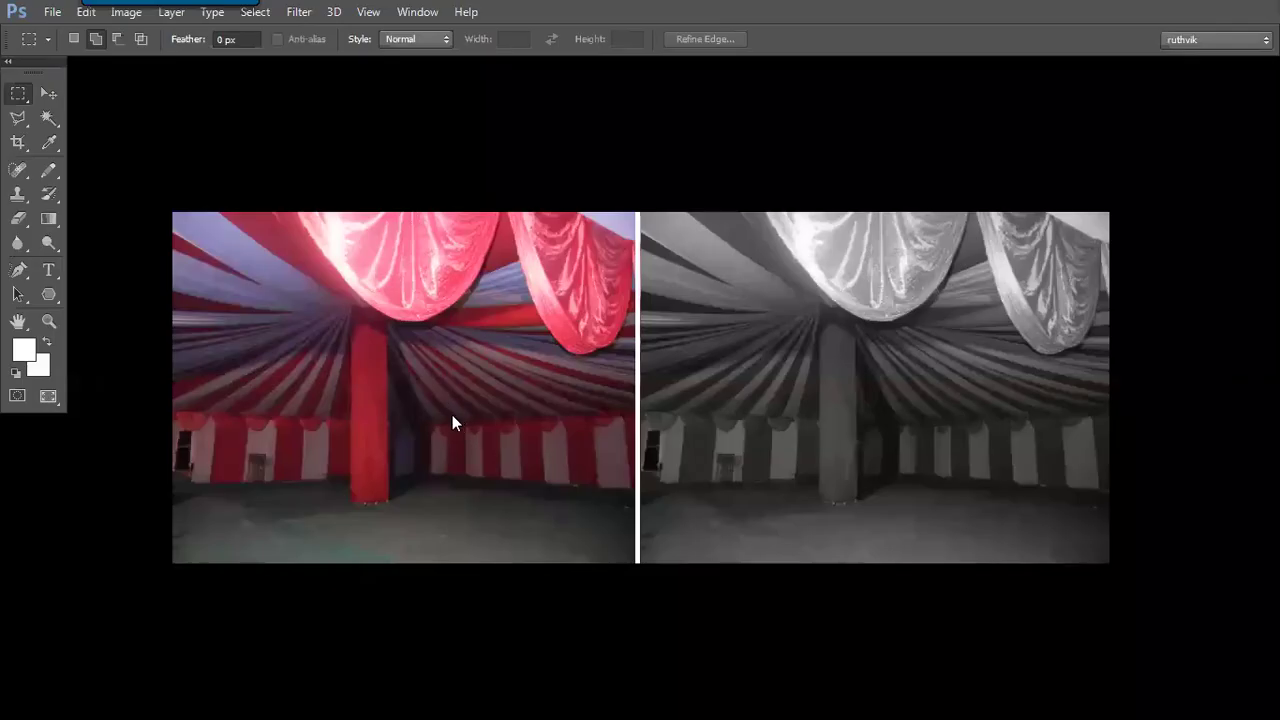
key("ctrl+o")
left_click(422, 340)
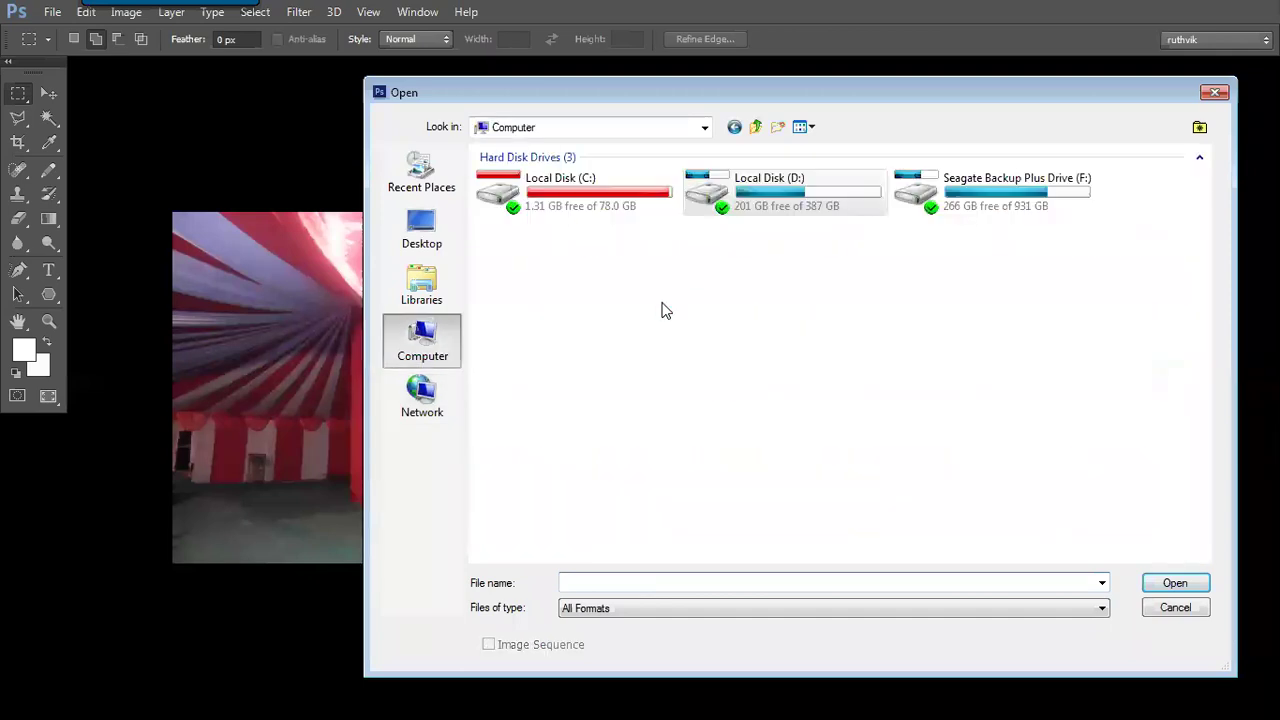
left_click(424, 296)
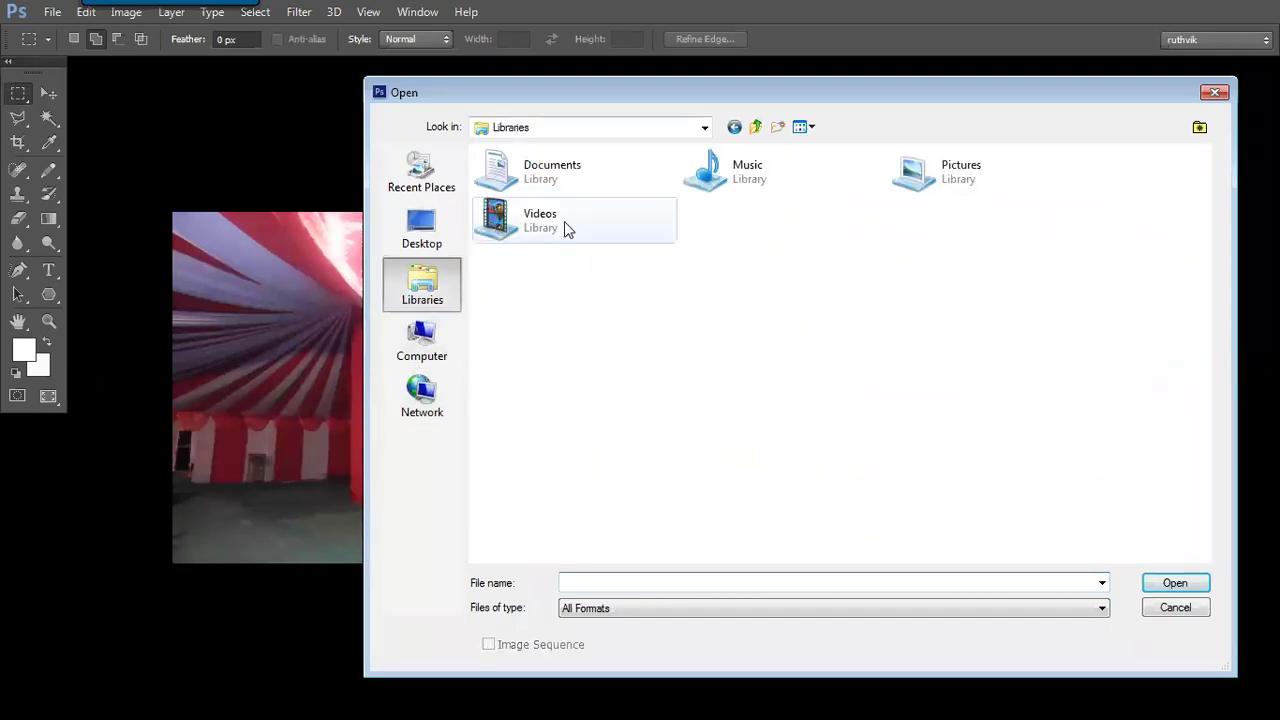
double_click(935, 175)
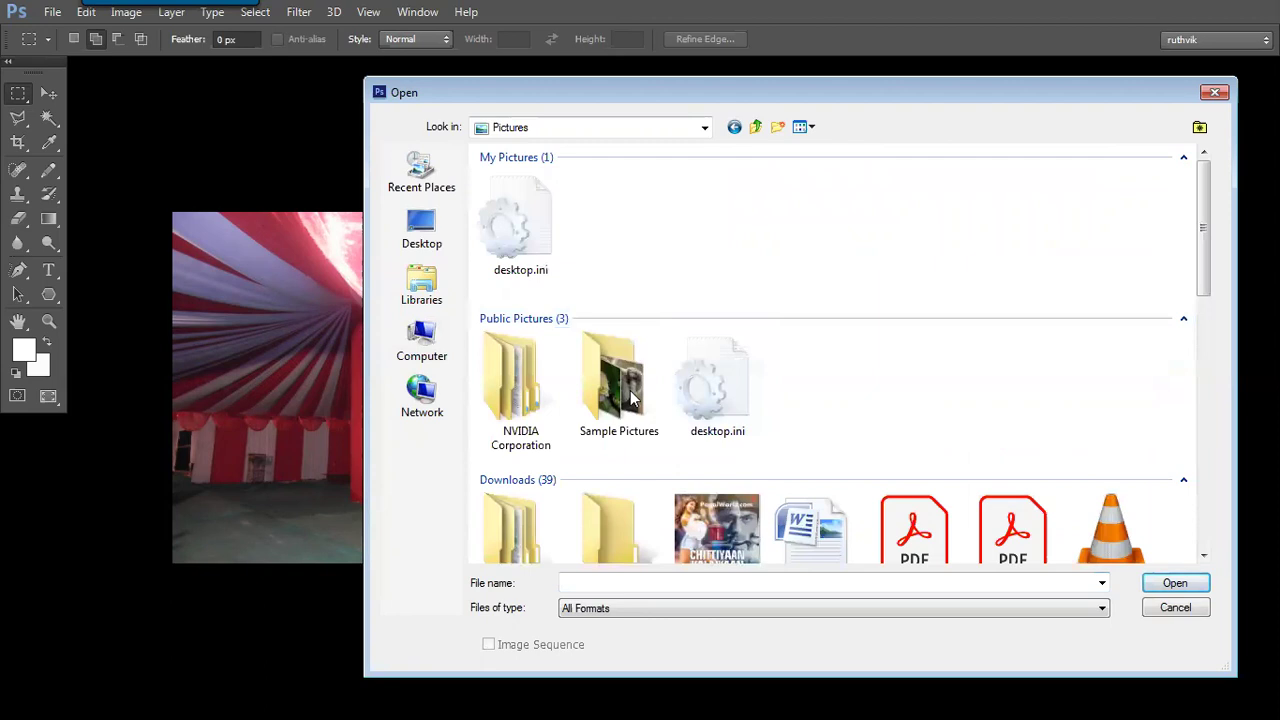
double_click(632, 398)
left_click(807, 352)
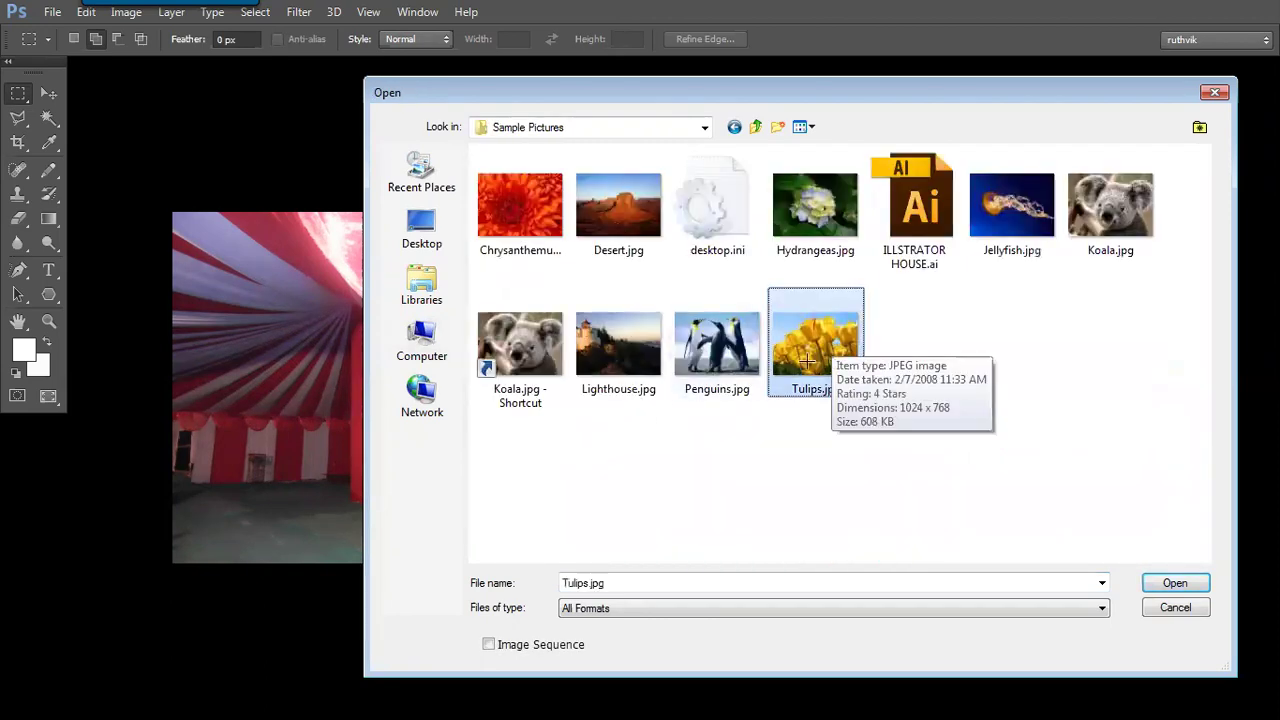
double_click(807, 358)
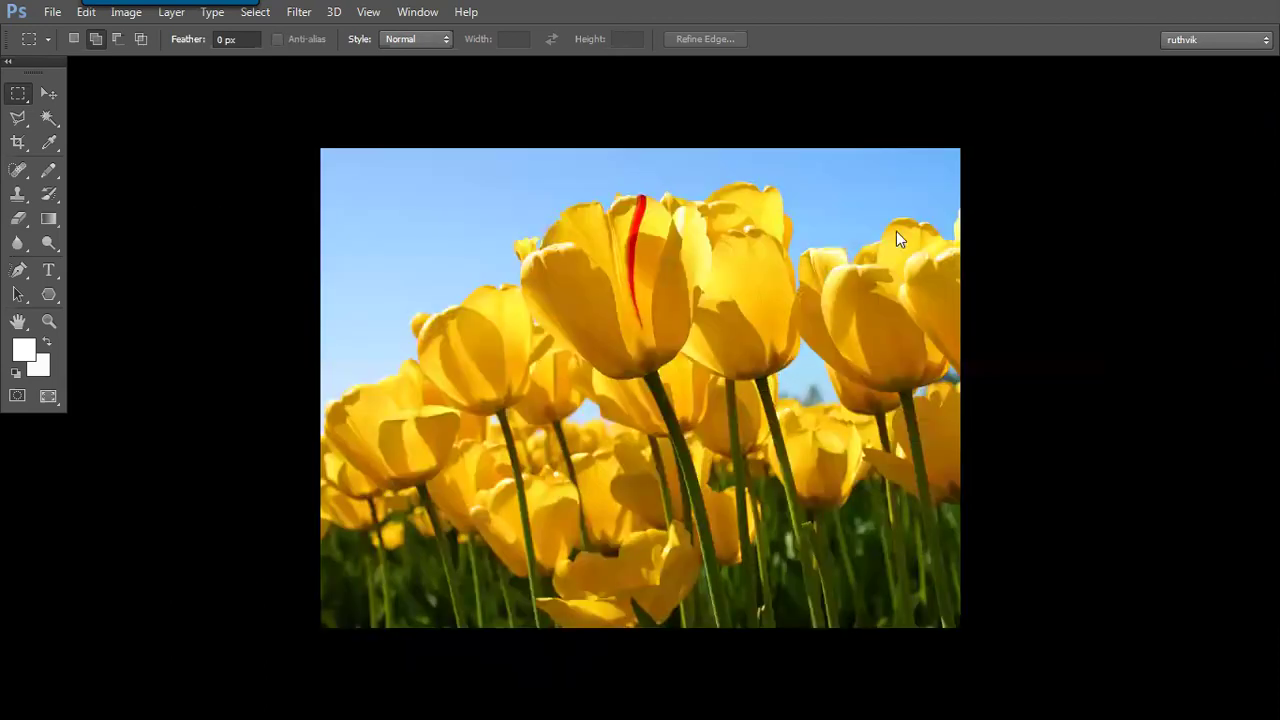
- Open Jellyfish.jpg from the Sample Pictures folder
key("ctrl+o")
left_click(991, 210)
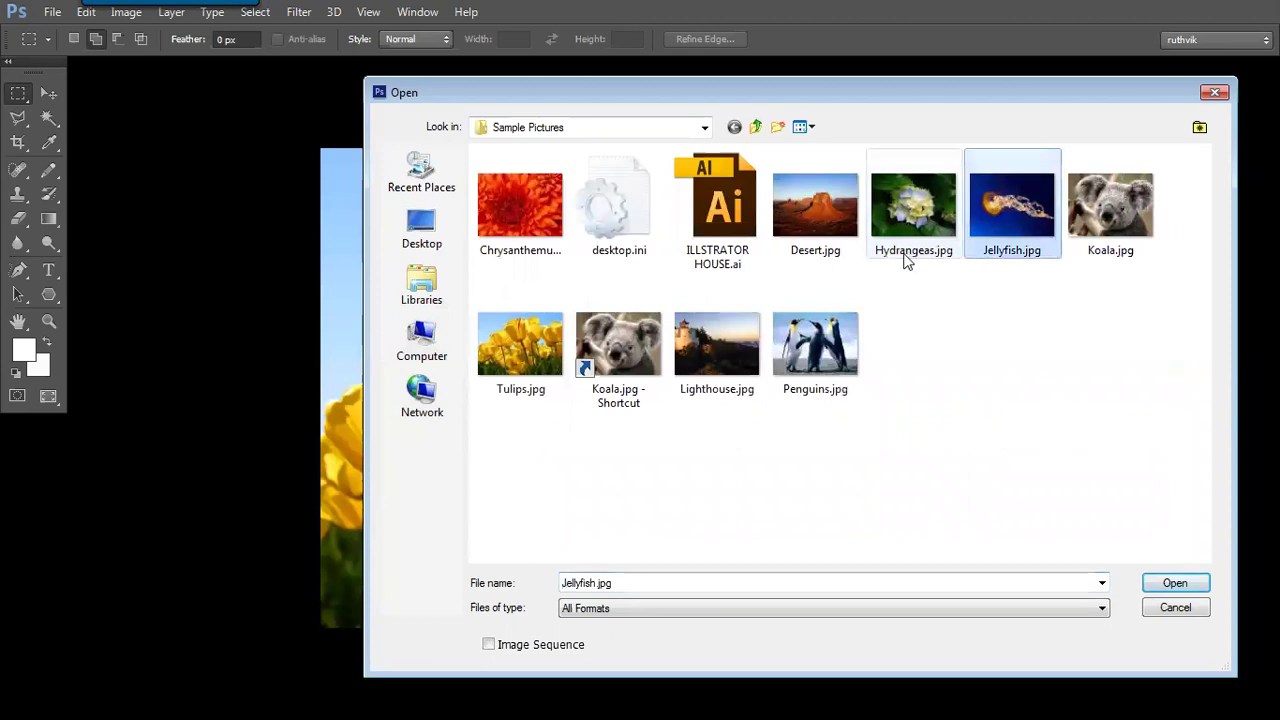
key("Return")
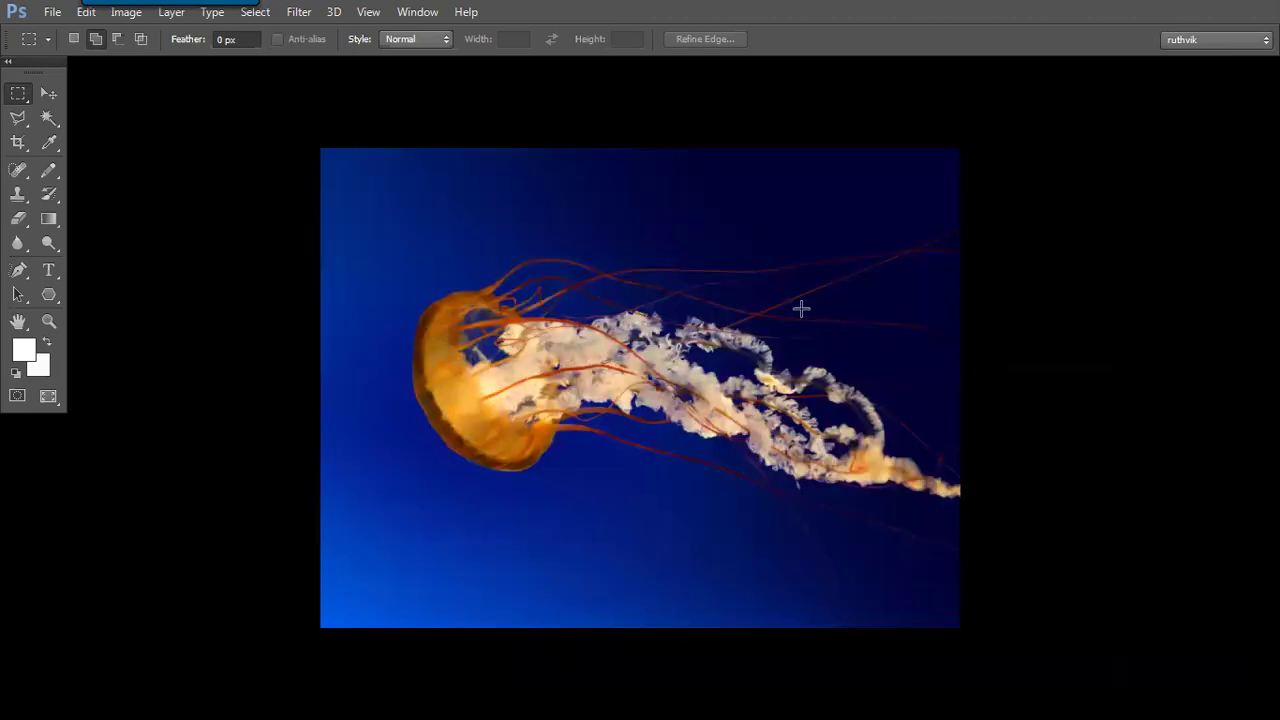
- Fill the whole jellyfish image with White in Saturation mode at 100% opacity and inspect the result up close
key("i")
key("shift+F5")
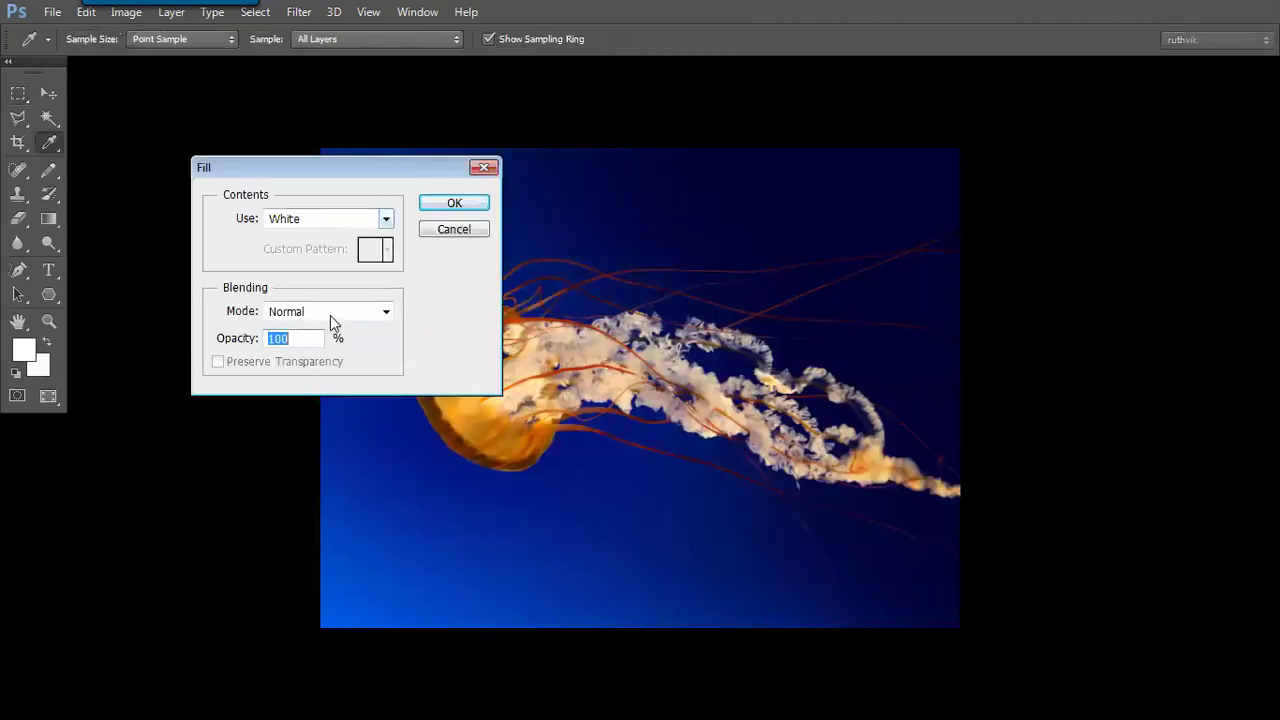
left_click(330, 315)
left_click(311, 477)
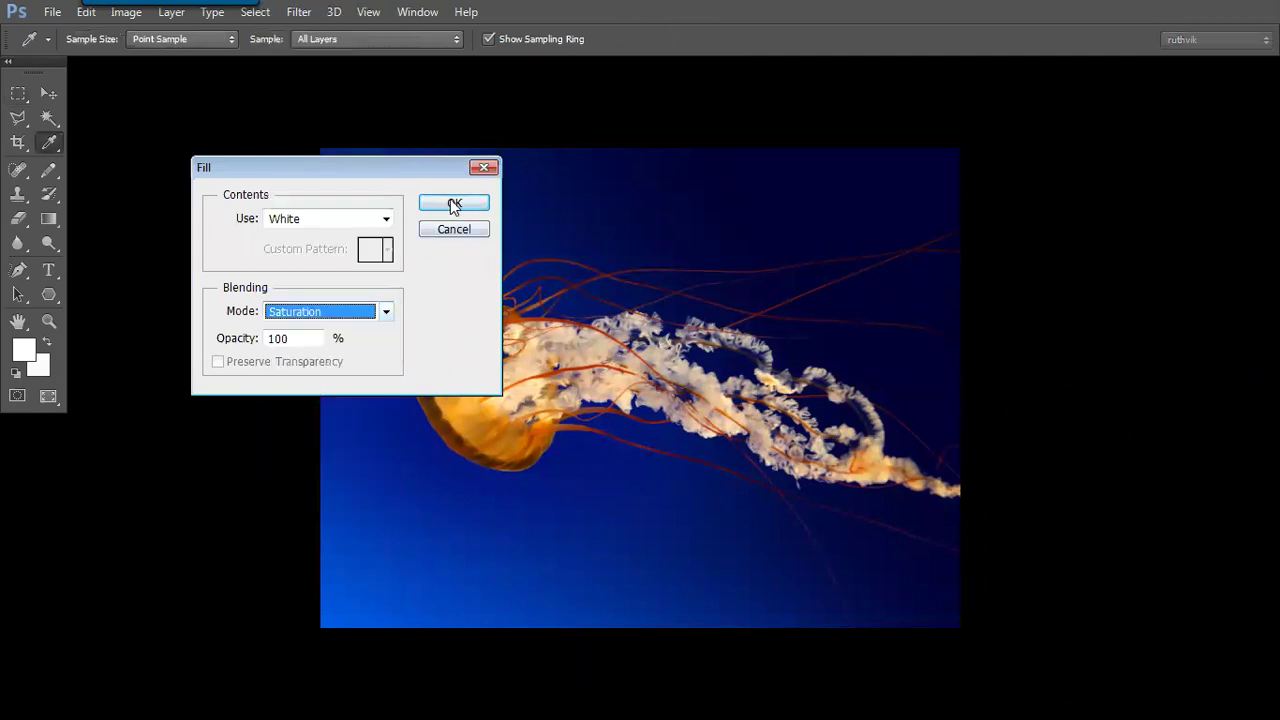
left_click(454, 204)
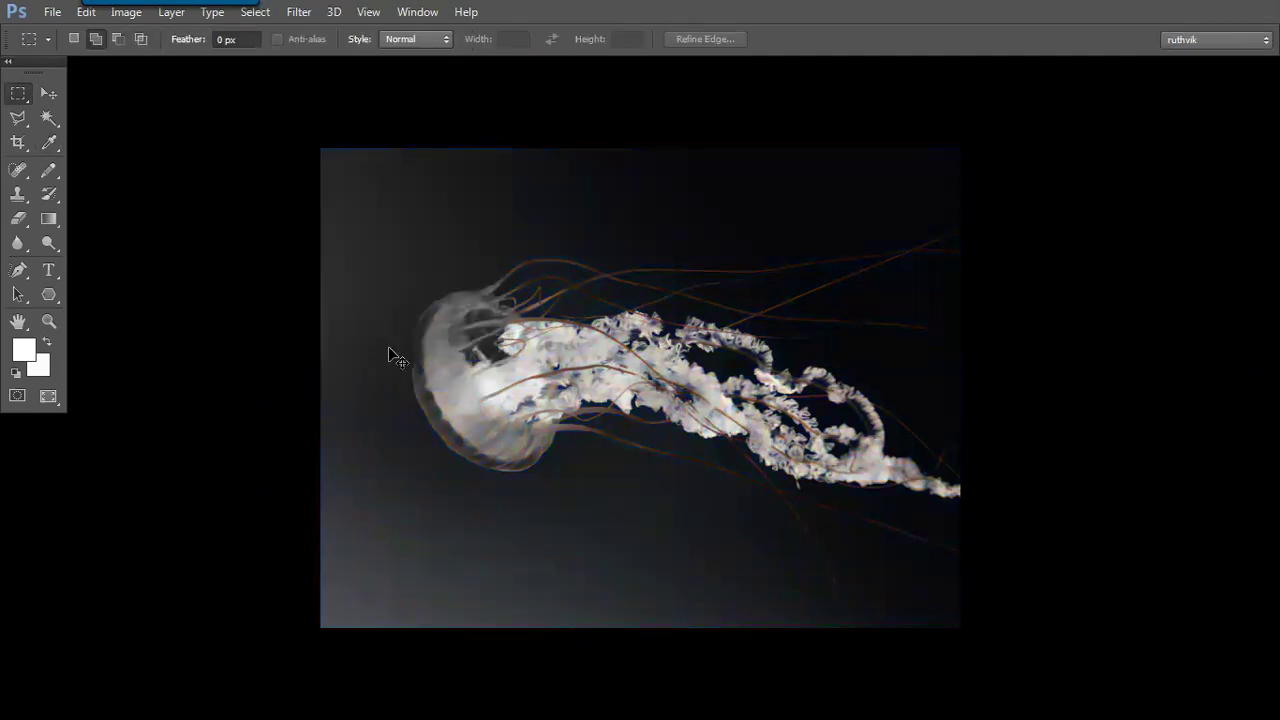
key("ctrl+plus")
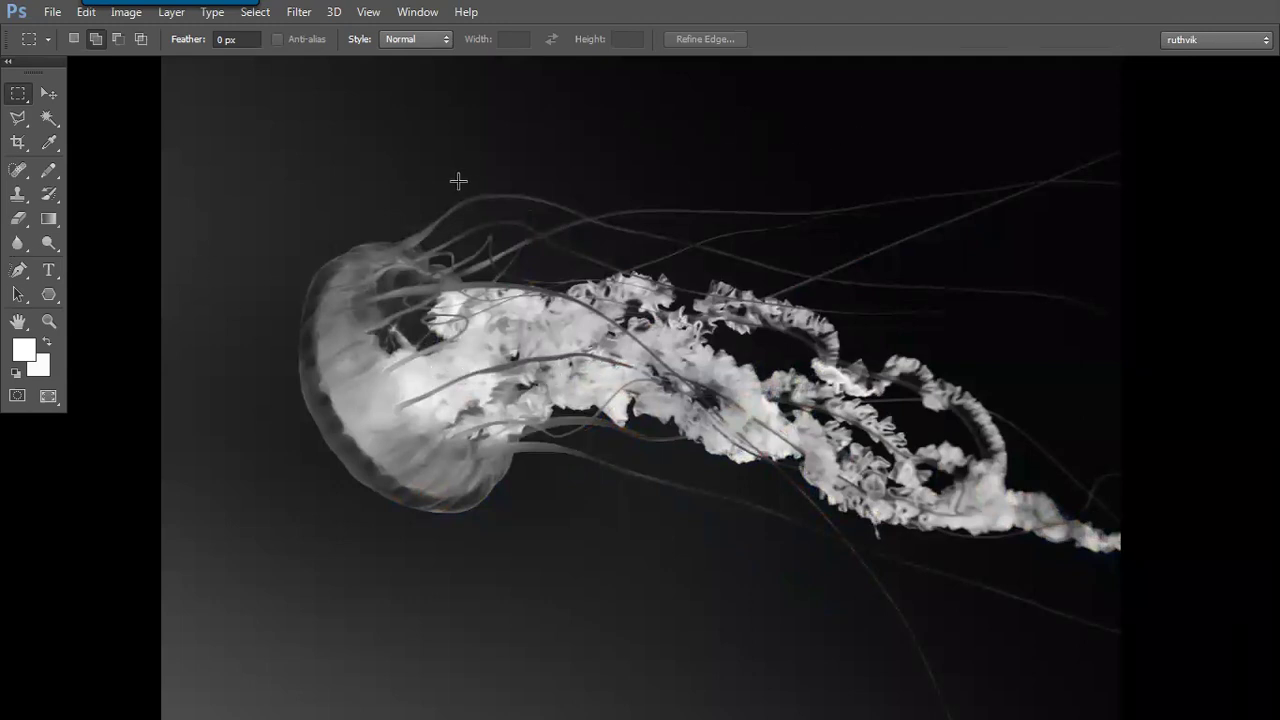
key("ctrl+minus")
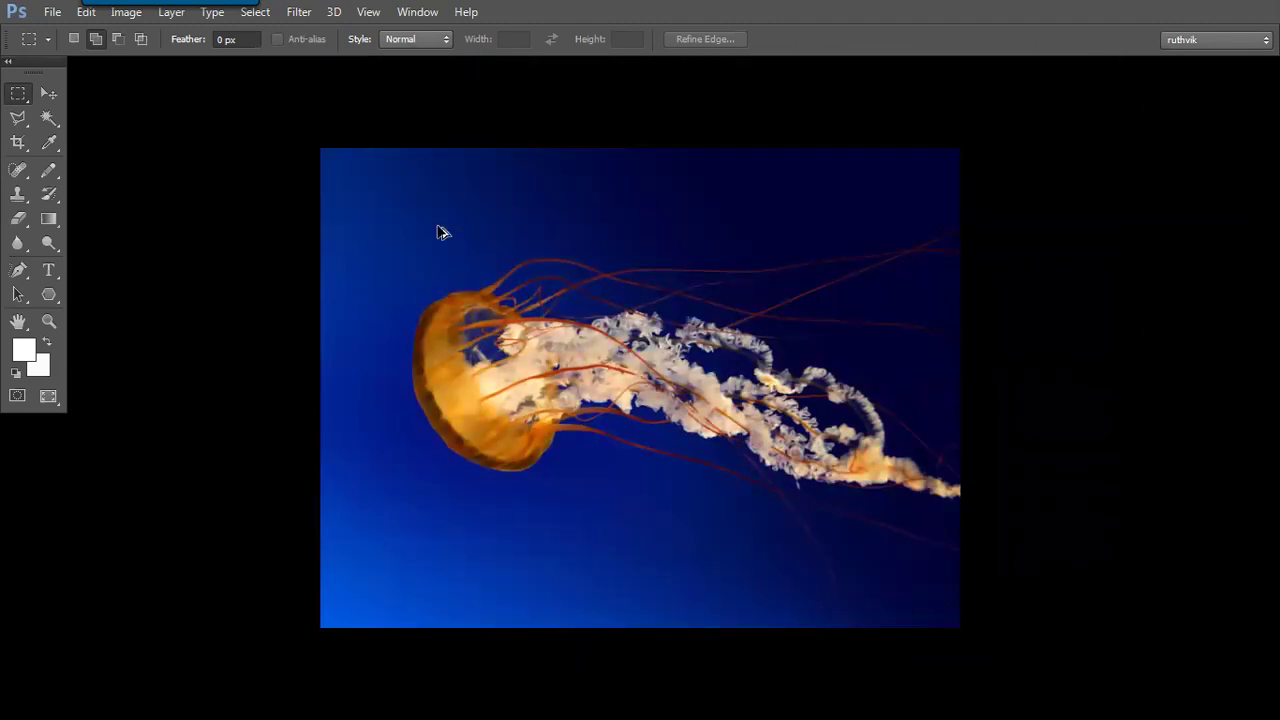
- Select the upper half of the jellyfish image, fill it with White in Saturation mode at 100% opacity, and deselect
left_click_drag(240, 123, 985, 384)
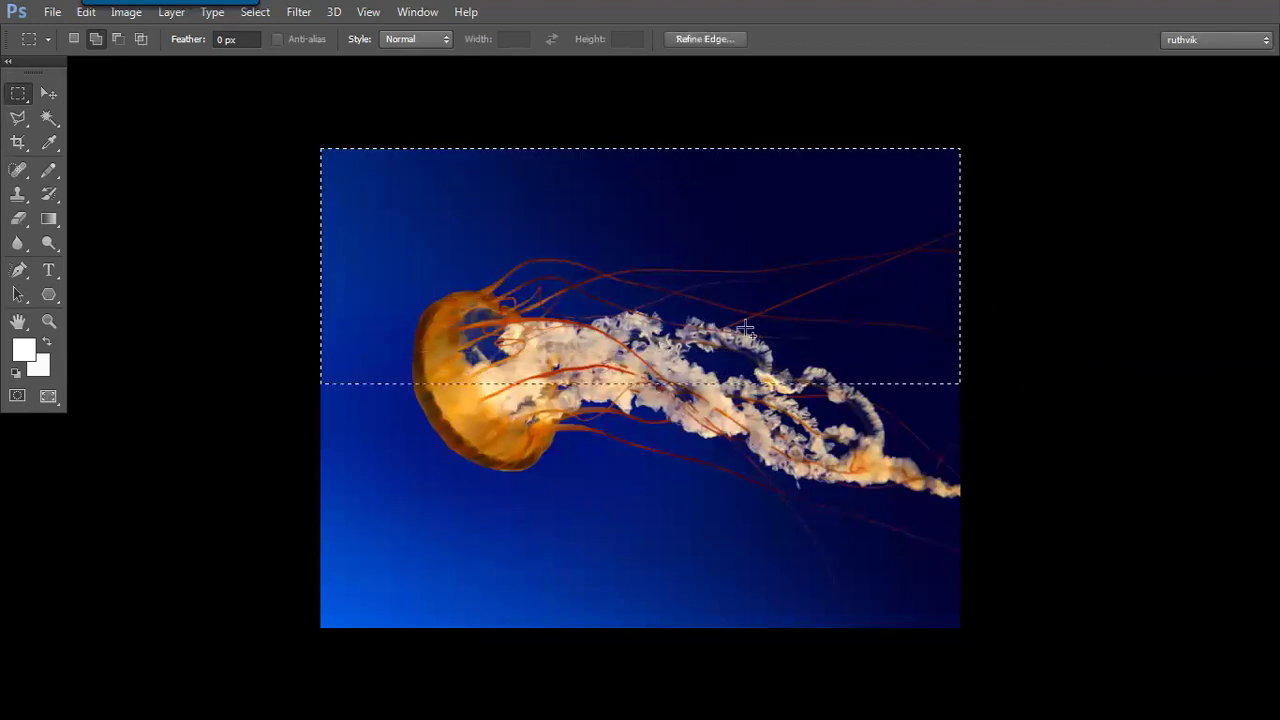
key("shift+F5")
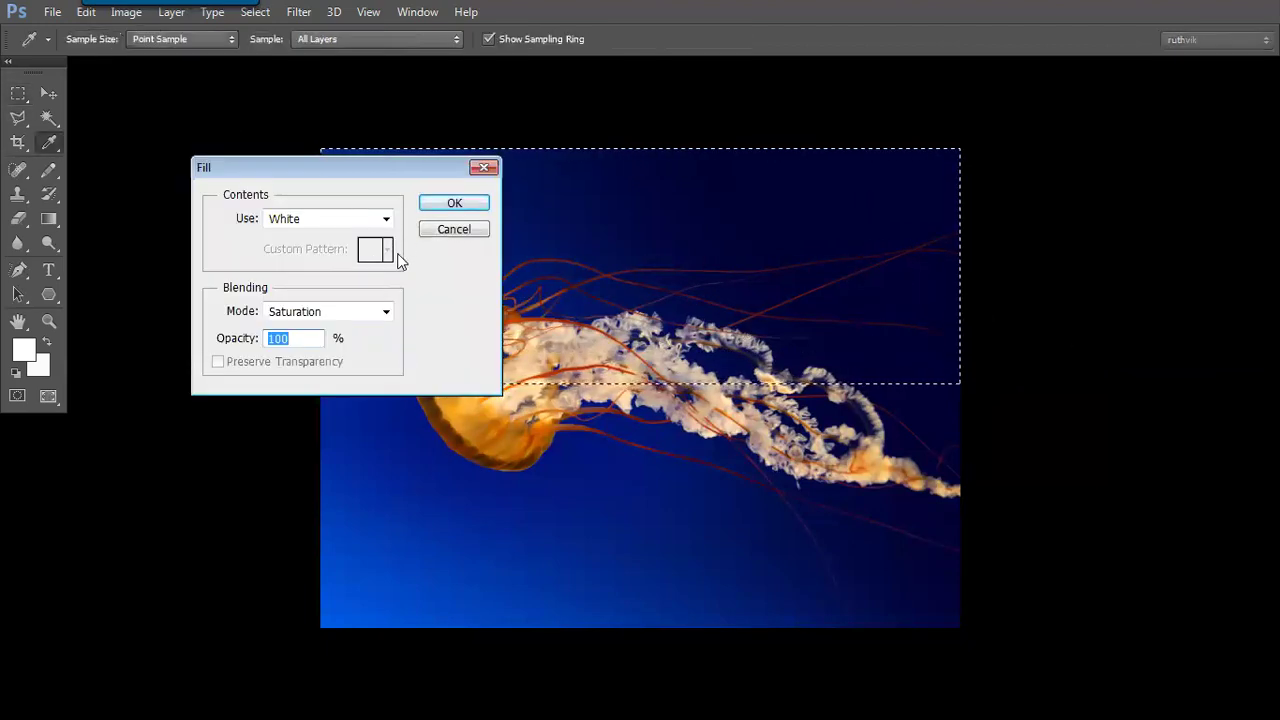
key("Return")
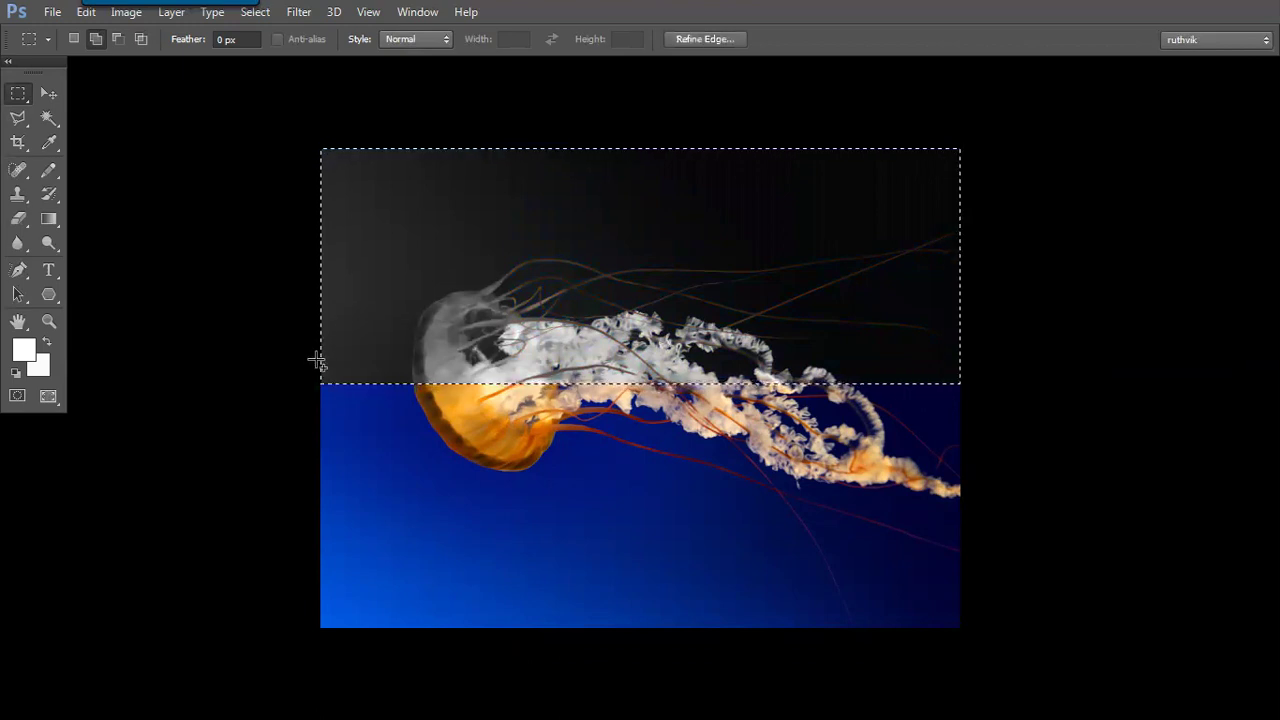
key("ctrl+d")
key("ctrl+plus")
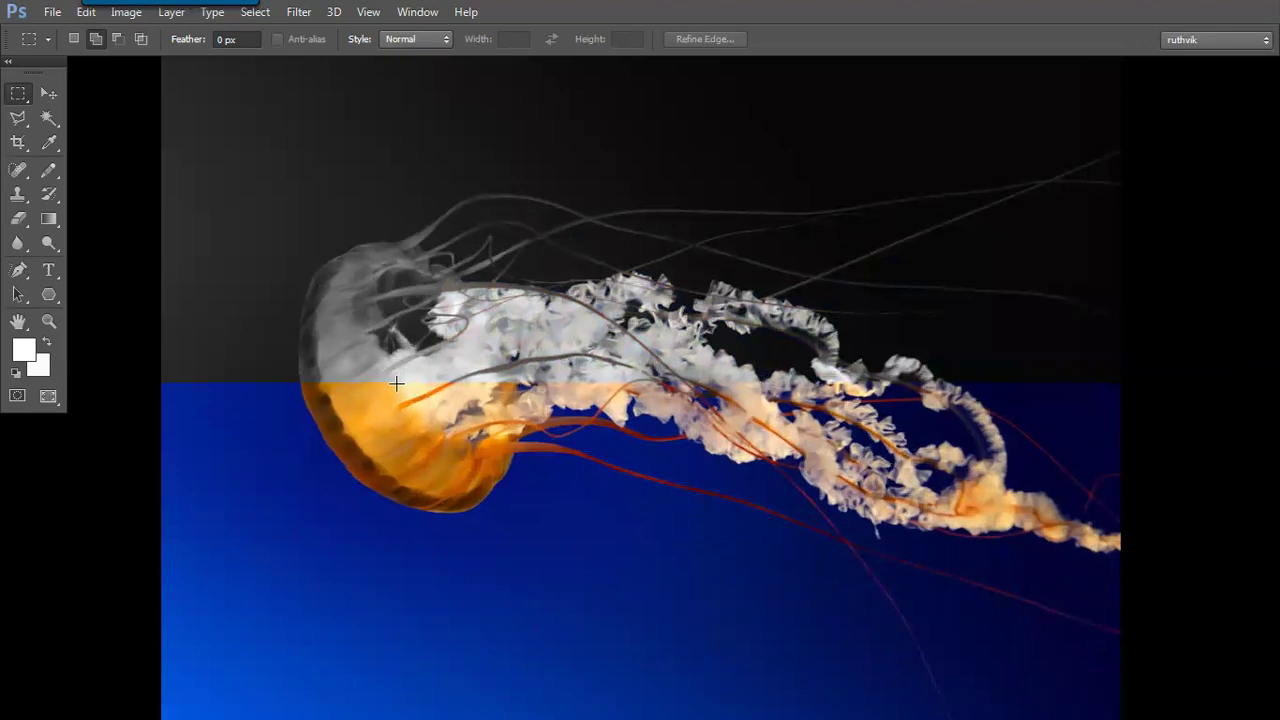
key("ctrl+minus")
key("ctrl+minus")
- Switch to Paint, underline "Saturation" with a wavy line, and draw a small arrow pointing at "WHITE"
key("alt+Tab")
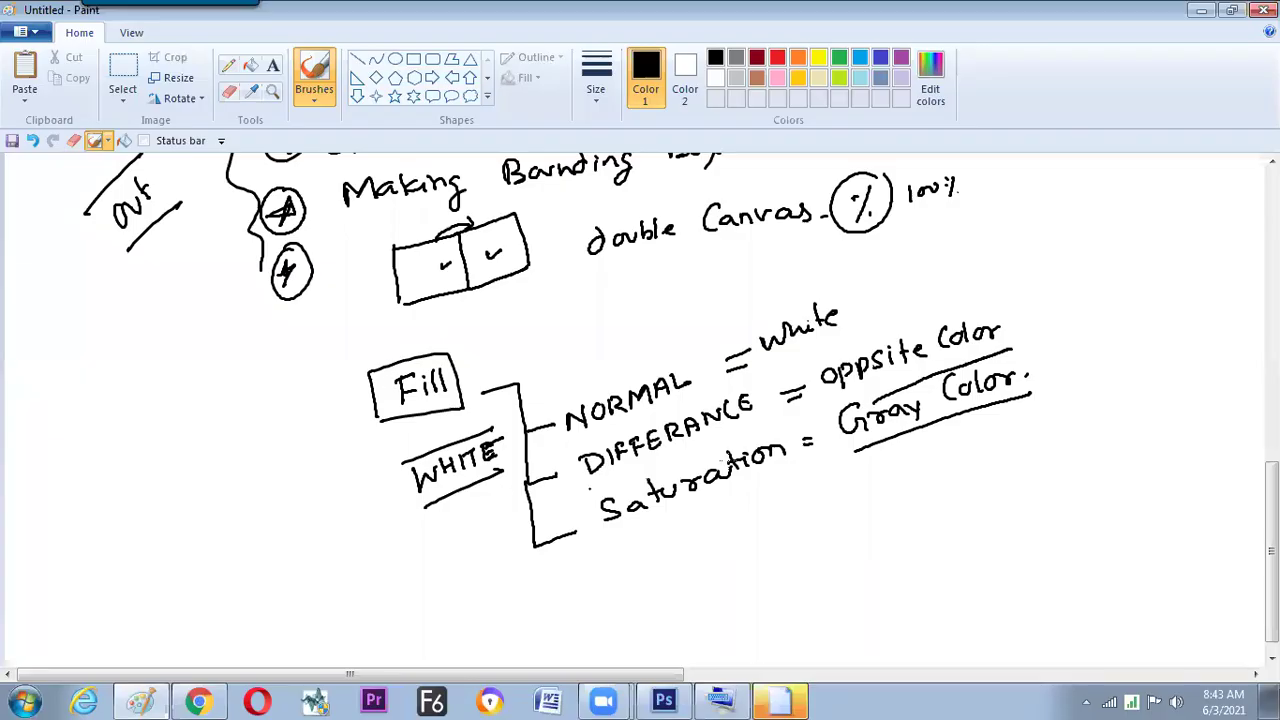
left_click_drag(596, 543, 800, 470)
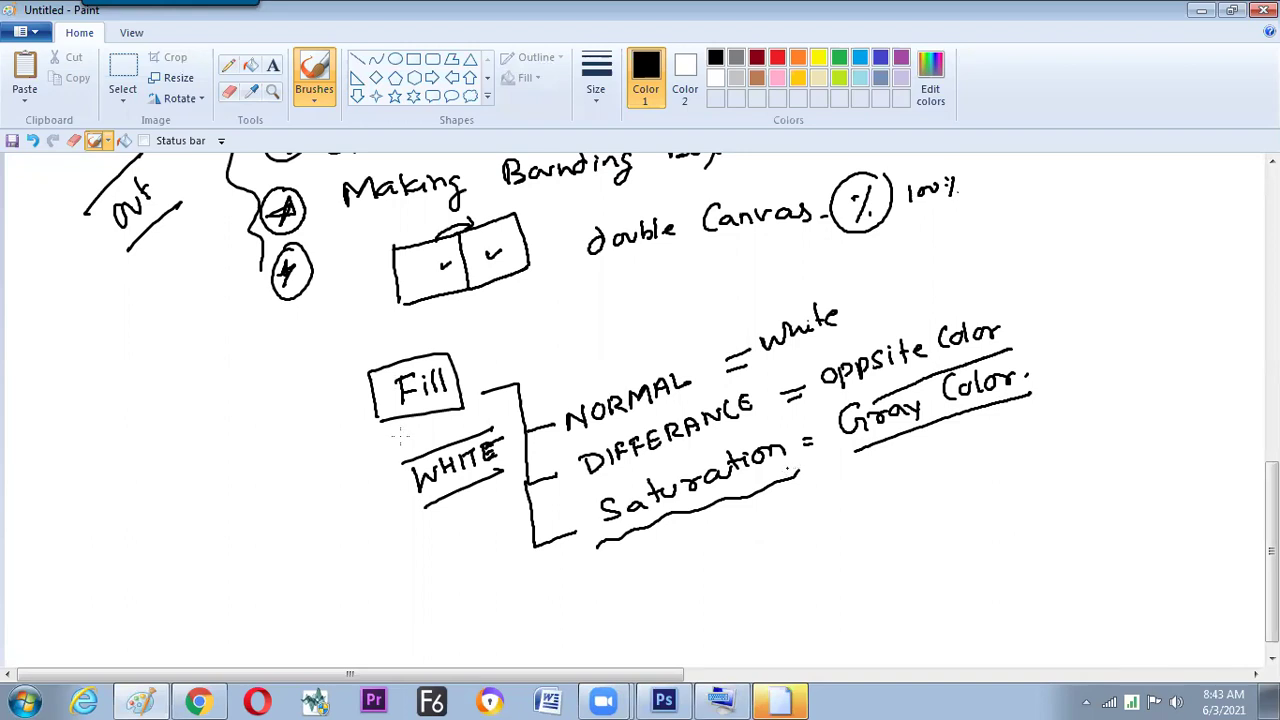
mouse_move(490, 503)
left_mouse_down()
mouse_move(501, 493)
mouse_move(503, 506)
left_mouse_up()
- Switch to Photoshop and close the jellyfish and tulips images to return to the tent photo
key("alt+Tab")
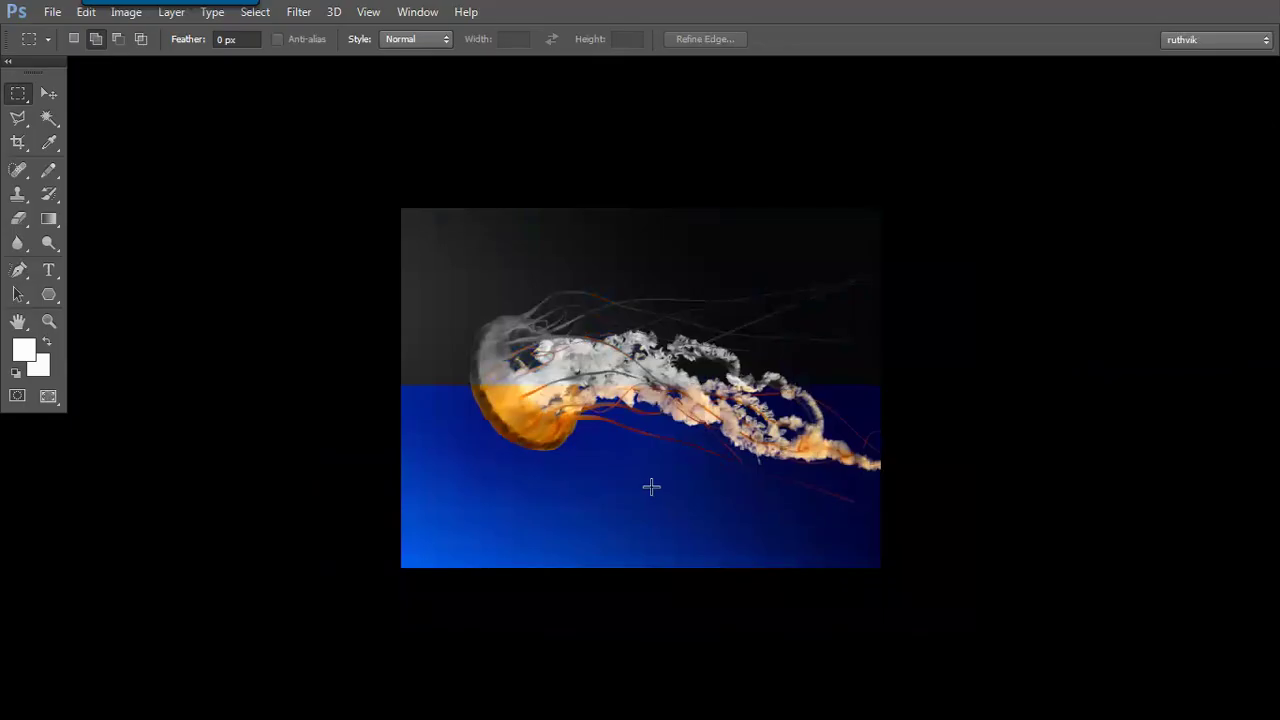
key("ctrl+w")
left_click(680, 271)
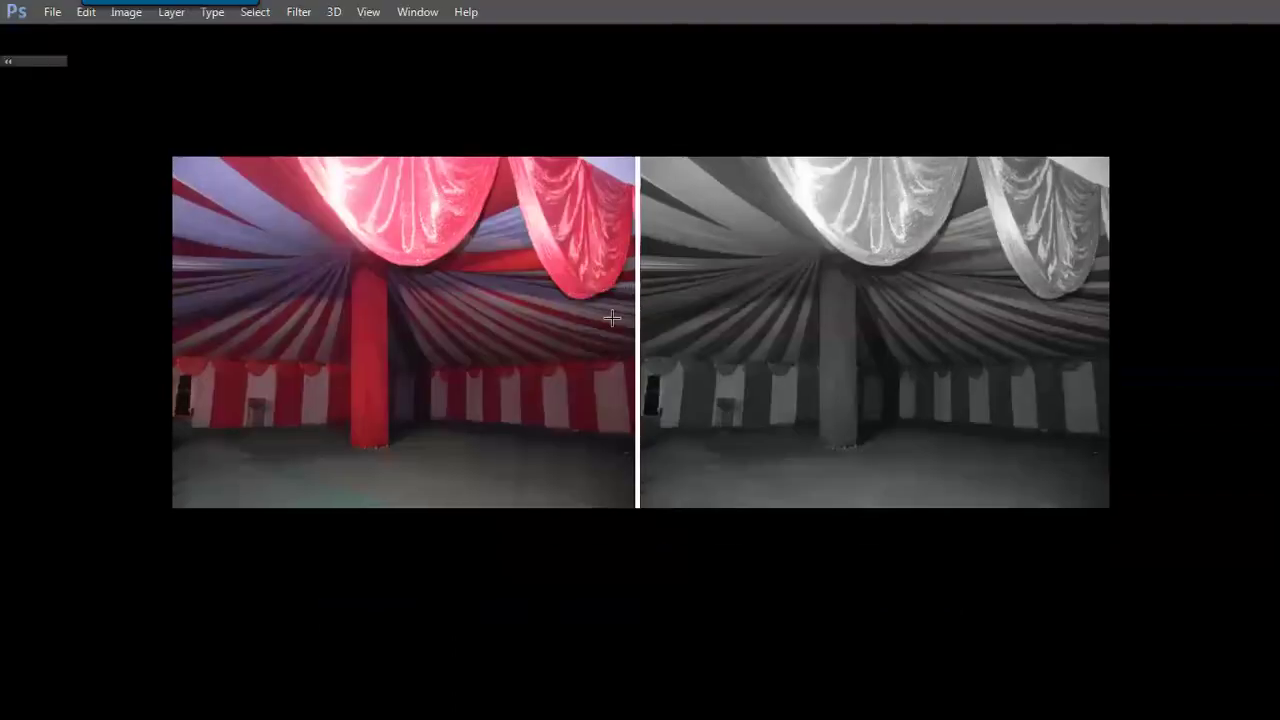
- Switch to Paint and handwrite a "Task" heading between two lines below the existing notes
key("alt+Tab")
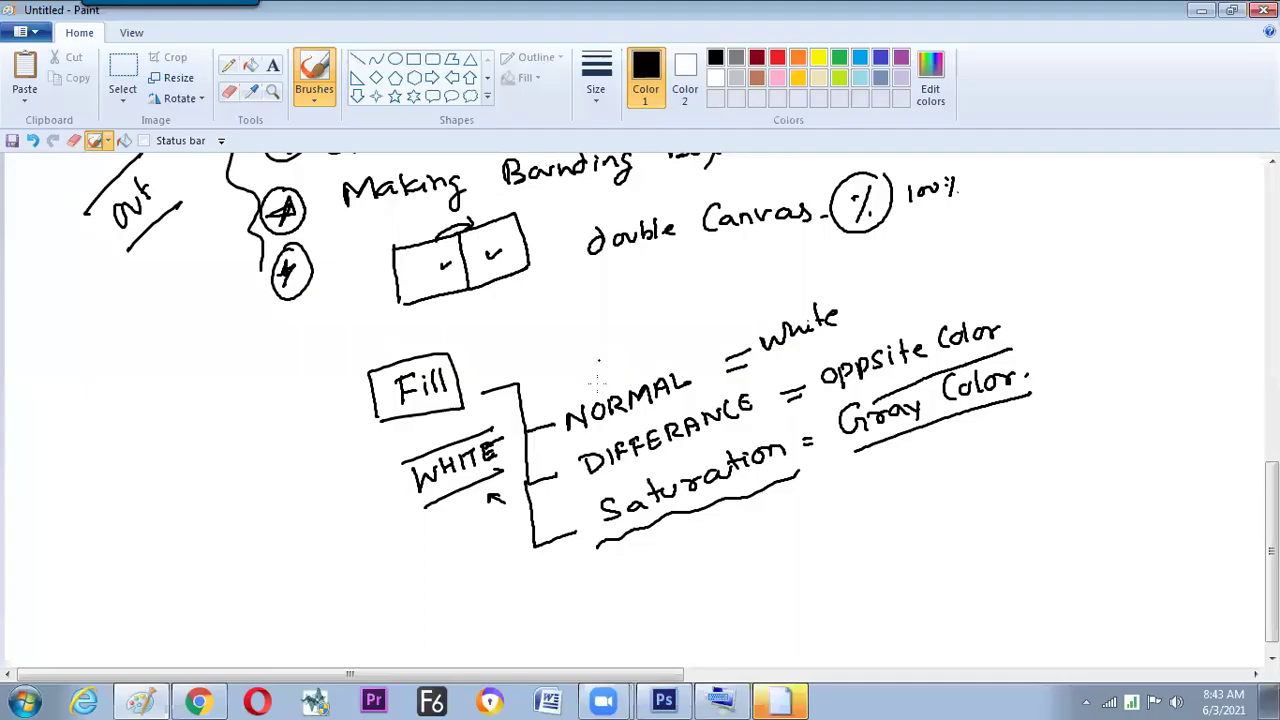
left_click_drag(1272, 510, 1272, 538)
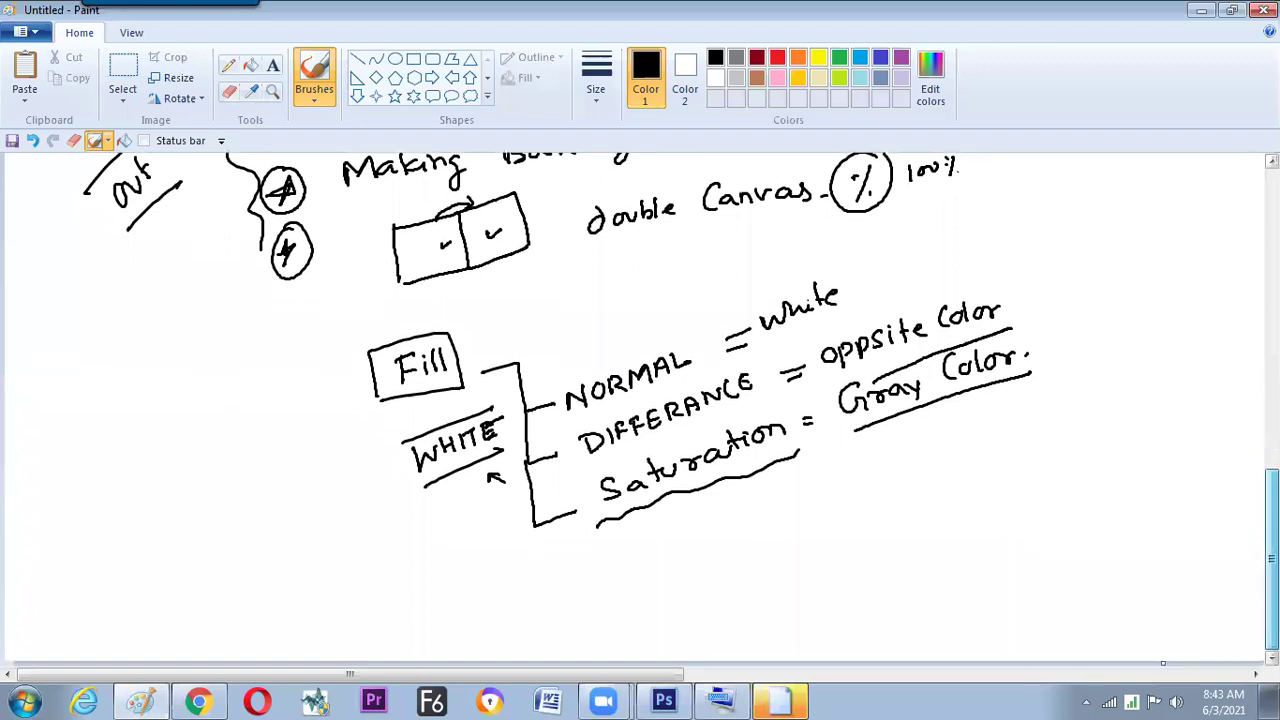
mouse_move(102, 534)
left_mouse_down()
mouse_move(108, 512)
mouse_move(128, 522)
mouse_move(136, 506)
mouse_move(154, 510)
left_mouse_up()
left_click_drag(86, 557, 186, 512)
left_click_drag(76, 518, 157, 479)
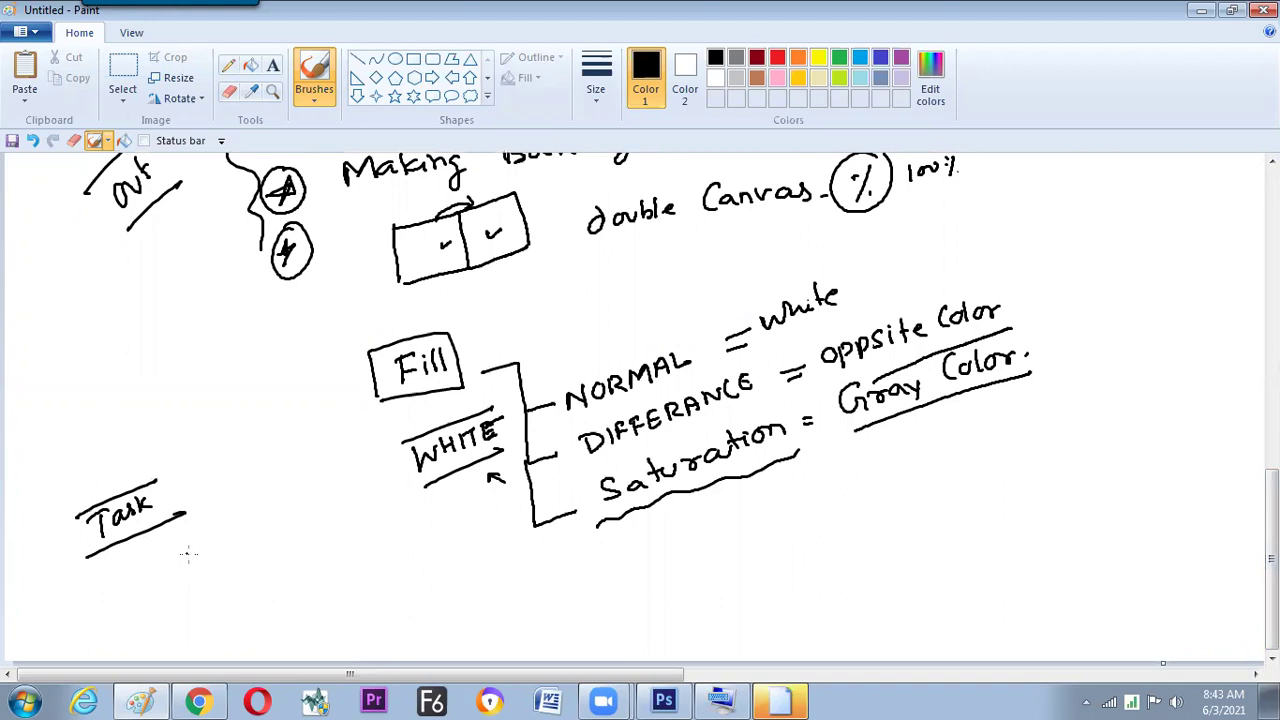
- Handwrite "Table with Pattern" beside the "Task" heading and underline it
left_click_drag(181, 544, 185, 562)
mouse_move(172, 550)
left_mouse_down()
mouse_move(237, 532)
mouse_move(273, 500)
left_mouse_up()
mouse_move(276, 498)
left_mouse_down()
mouse_move(306, 490)
mouse_move(322, 456)
left_mouse_up()
left_click_drag(338, 452, 370, 440)
left_click_drag(194, 579, 360, 483)
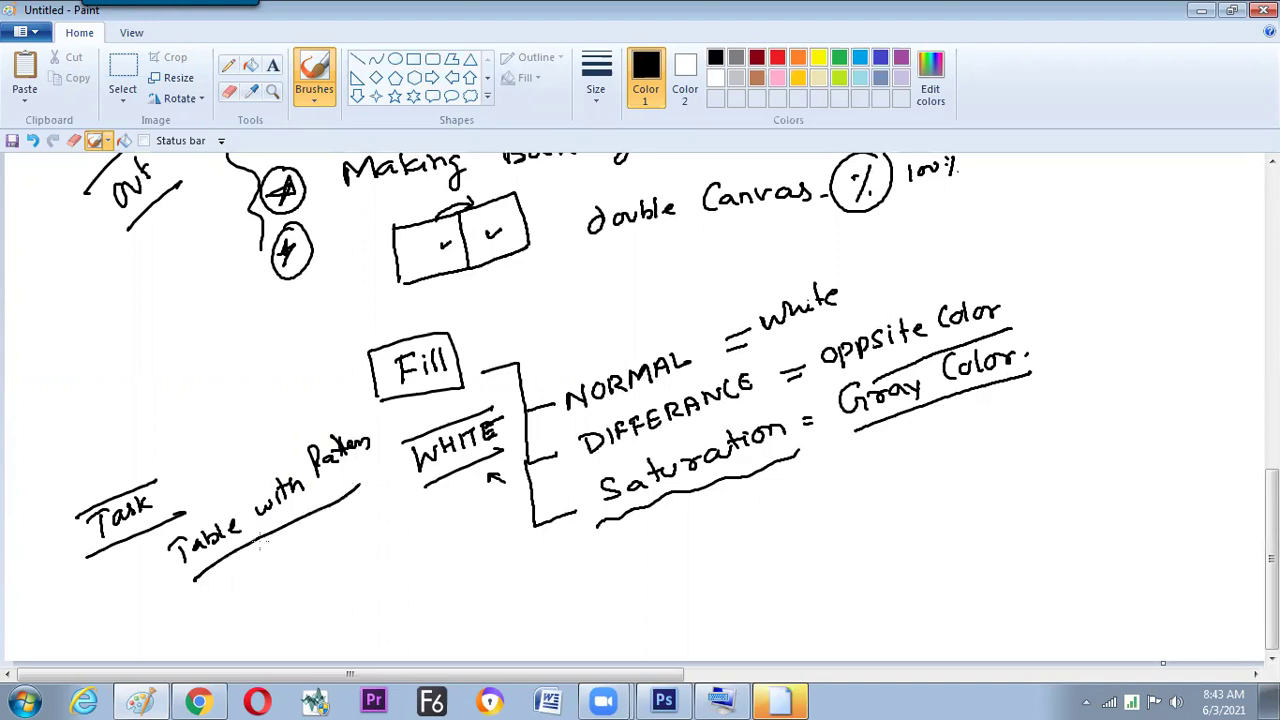
- Number the tasks with circled 1 and 2, and handwrite "MAKE double Screen" as the second task
left_click_drag(130, 575, 136, 578)
left_click_drag(168, 620, 184, 631)
left_click_drag(175, 612, 241, 602)
left_click_drag(246, 598, 270, 592)
left_click_drag(280, 570, 290, 568)
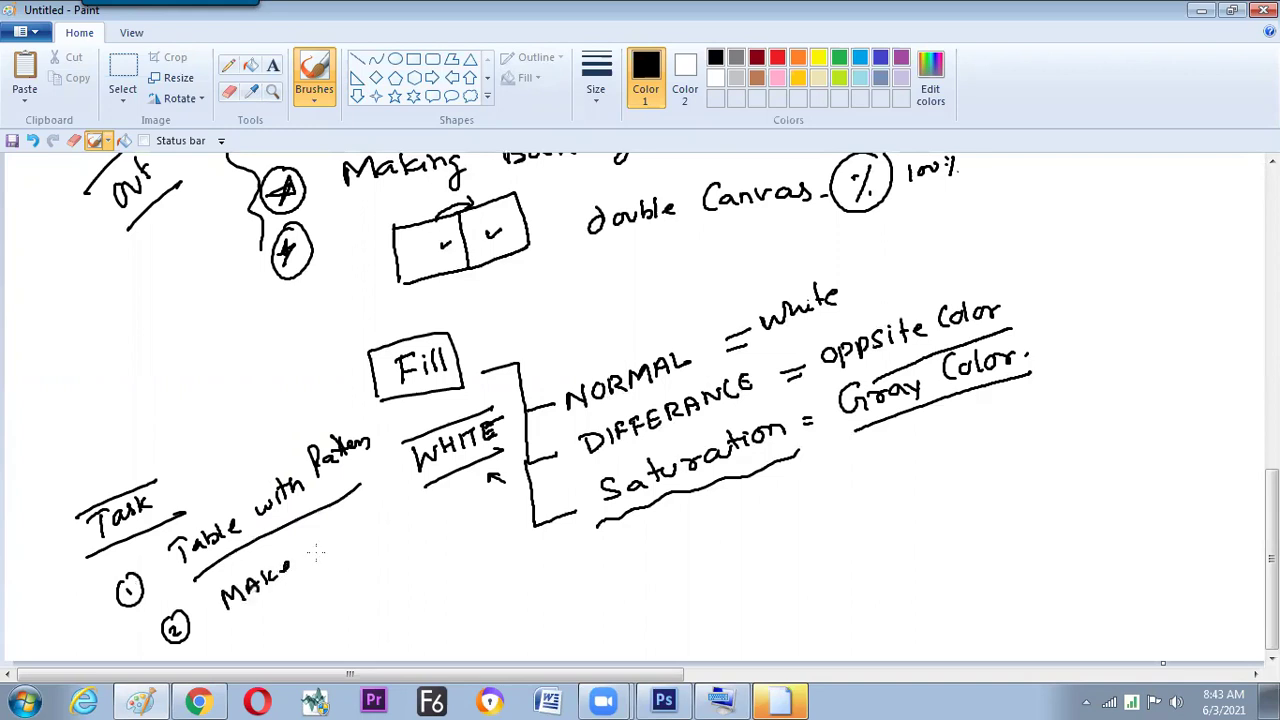
mouse_move(323, 537)
left_mouse_down()
mouse_move(373, 506)
mouse_move(367, 540)
mouse_move(349, 551)
mouse_move(430, 526)
left_mouse_up()
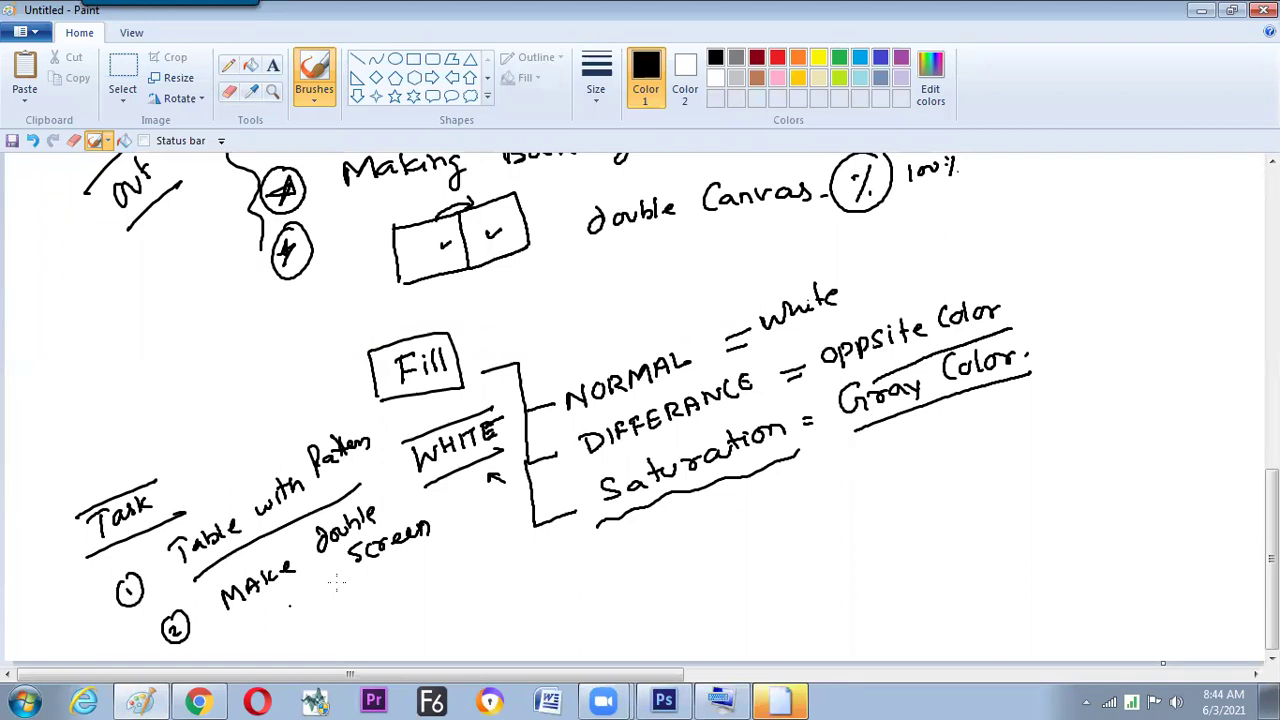
- Sketch a split box labelled "B" in and "A" out with an arrow from "double Screen", and switch to Photoshop
mouse_move(330, 598)
left_mouse_down()
mouse_move(332, 630)
mouse_move(364, 585)
mouse_move(379, 624)
mouse_move(340, 632)
left_mouse_up()
mouse_move(365, 583)
left_mouse_down()
mouse_move(406, 569)
mouse_move(417, 589)
mouse_move(379, 618)
mouse_move(355, 607)
mouse_move(397, 603)
left_mouse_up()
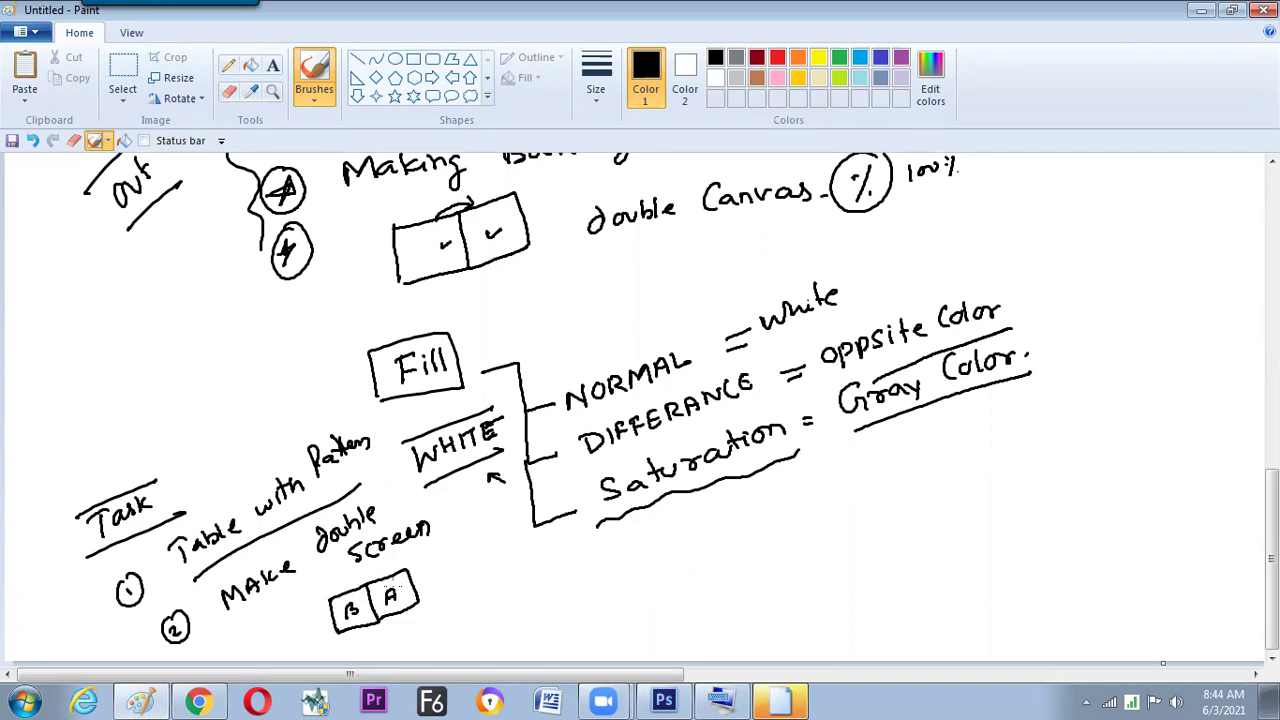
mouse_move(335, 585)
left_mouse_down()
mouse_move(397, 552)
mouse_move(403, 568)
left_mouse_up()
mouse_move(408, 500)
left_mouse_down()
mouse_move(437, 510)
mouse_move(432, 590)
left_mouse_up()
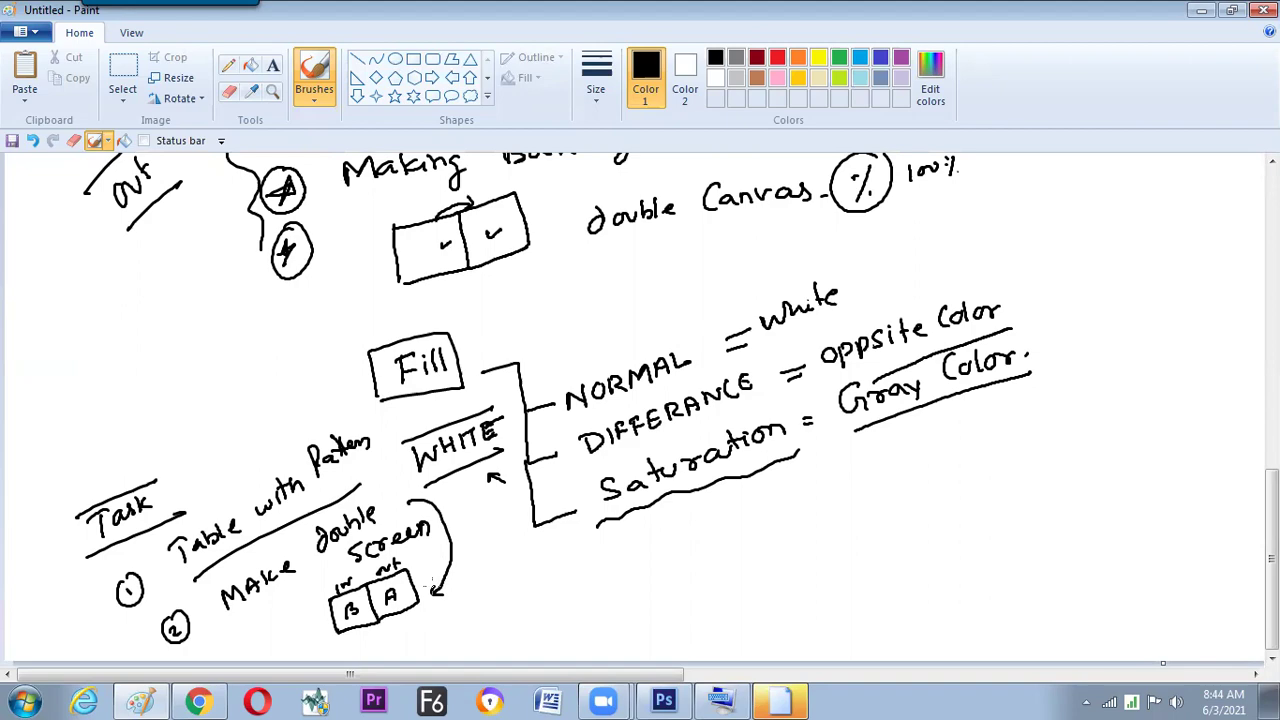
key("alt+Tab")
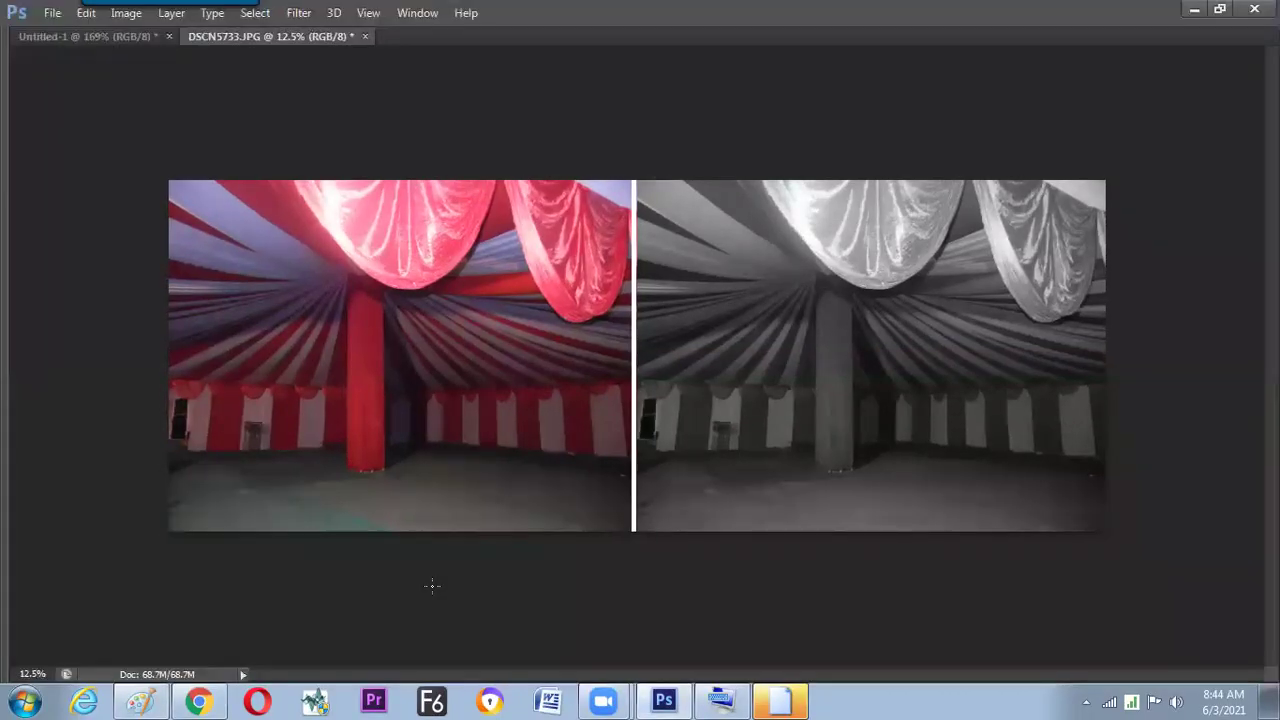
- Bring back the hidden tool panels and set the Rectangular Marquee style to Fixed Ratio 1:1
key("Tab")
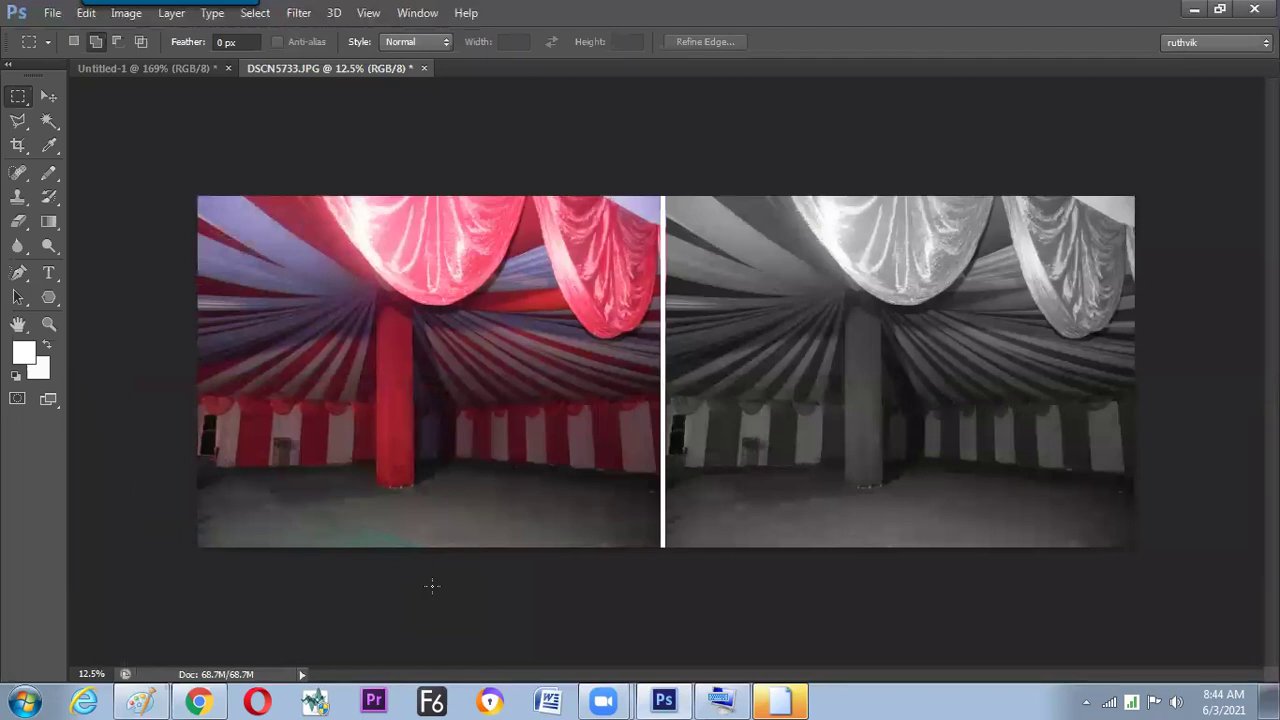
left_click(425, 46)
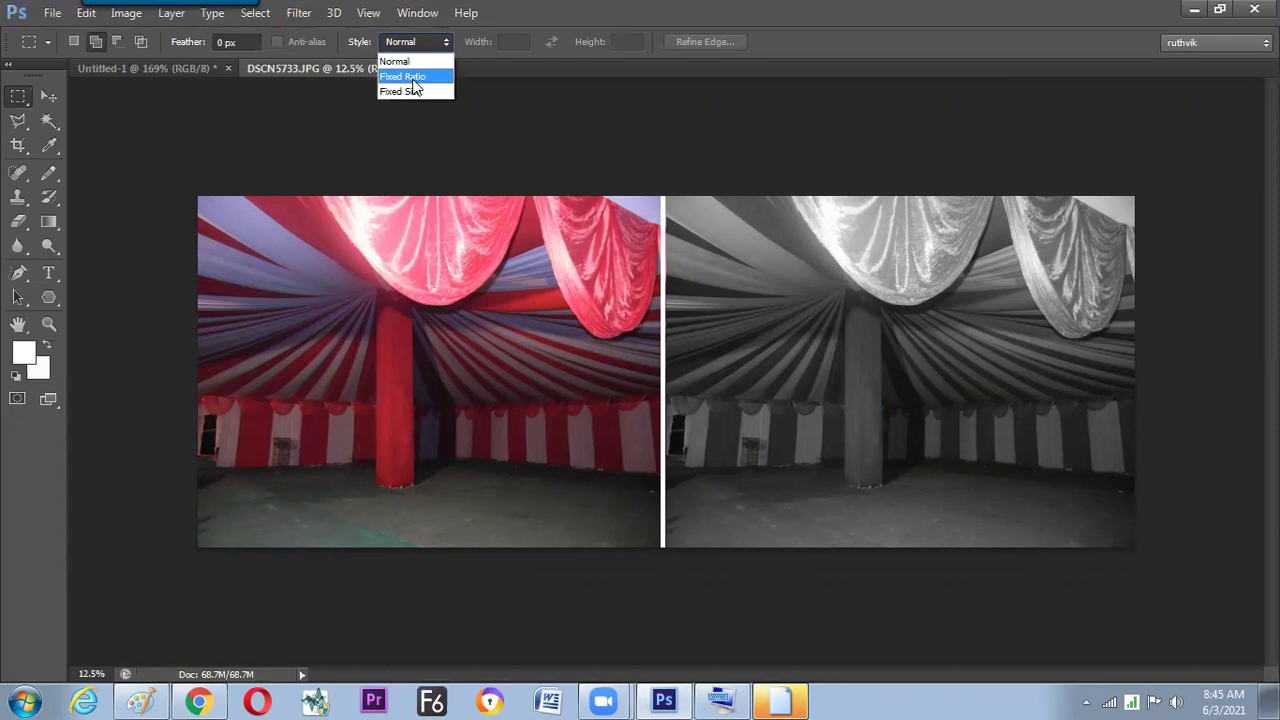
left_click(413, 77)
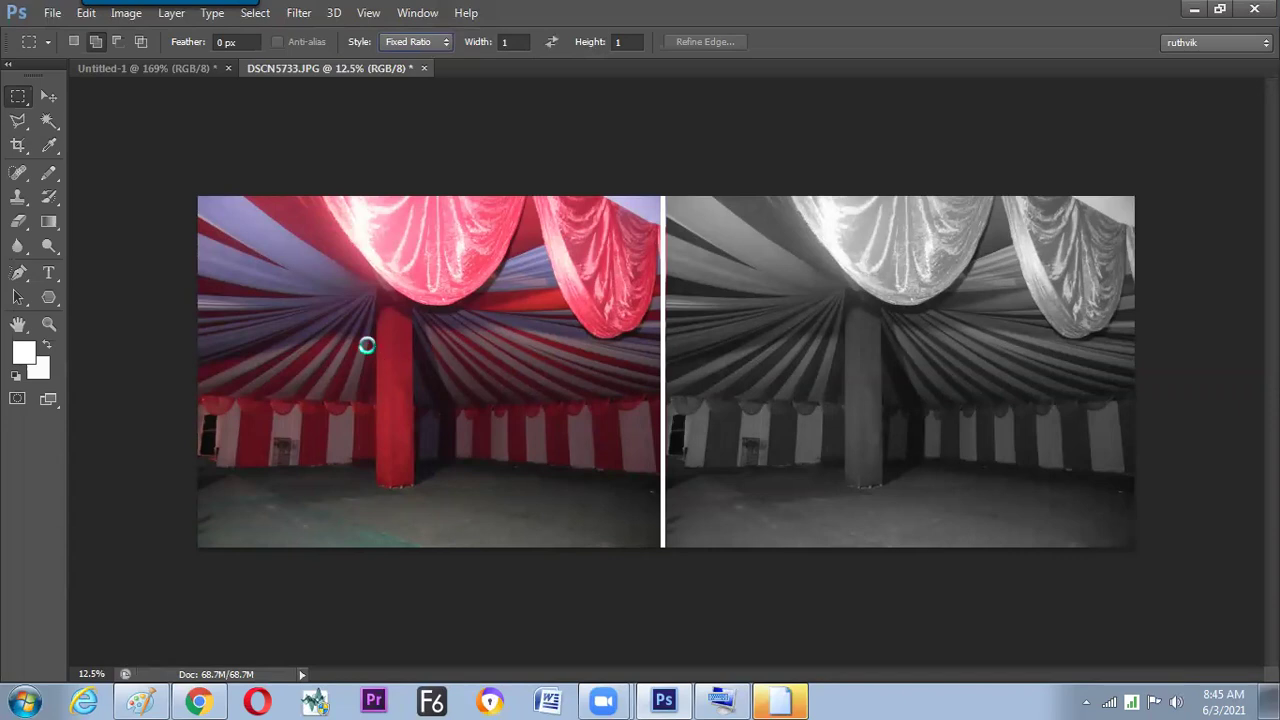
- Create a new blank white landscape document for practising fixed-ratio selections
key("ctrl+n")
left_click(465, 217)
left_click(429, 251)
key("Escape")
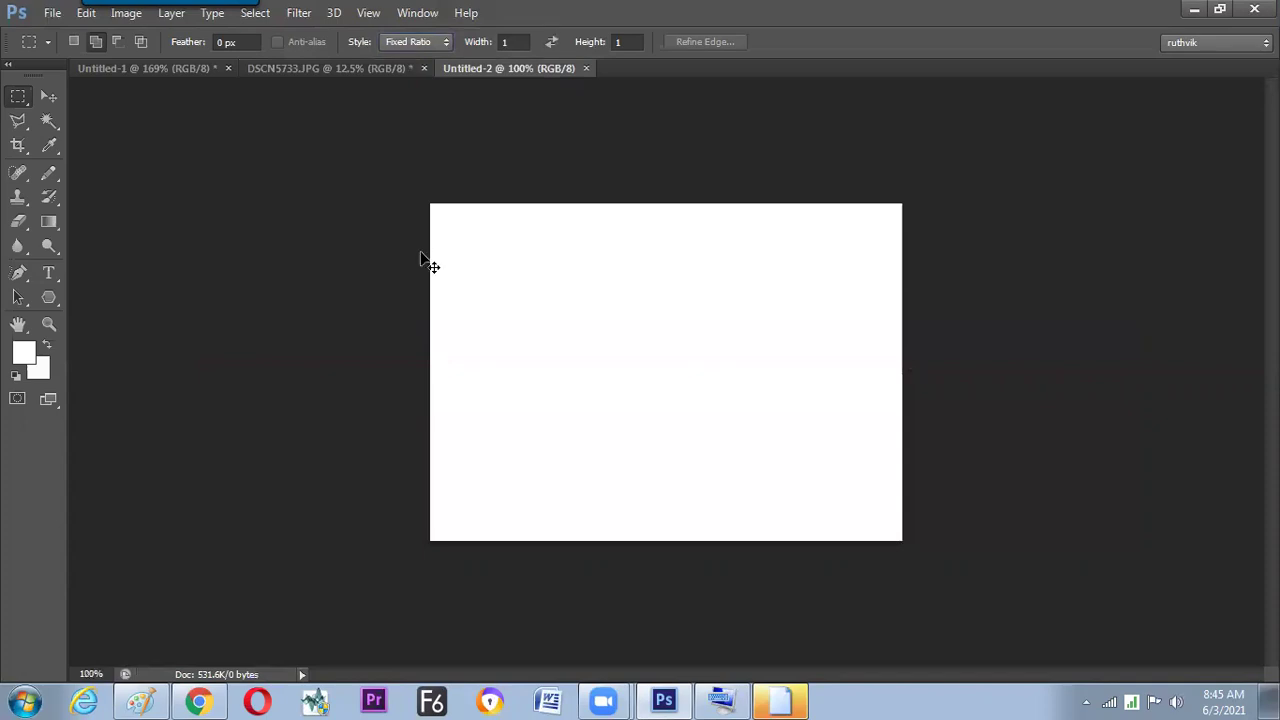
key("ctrl+plus")
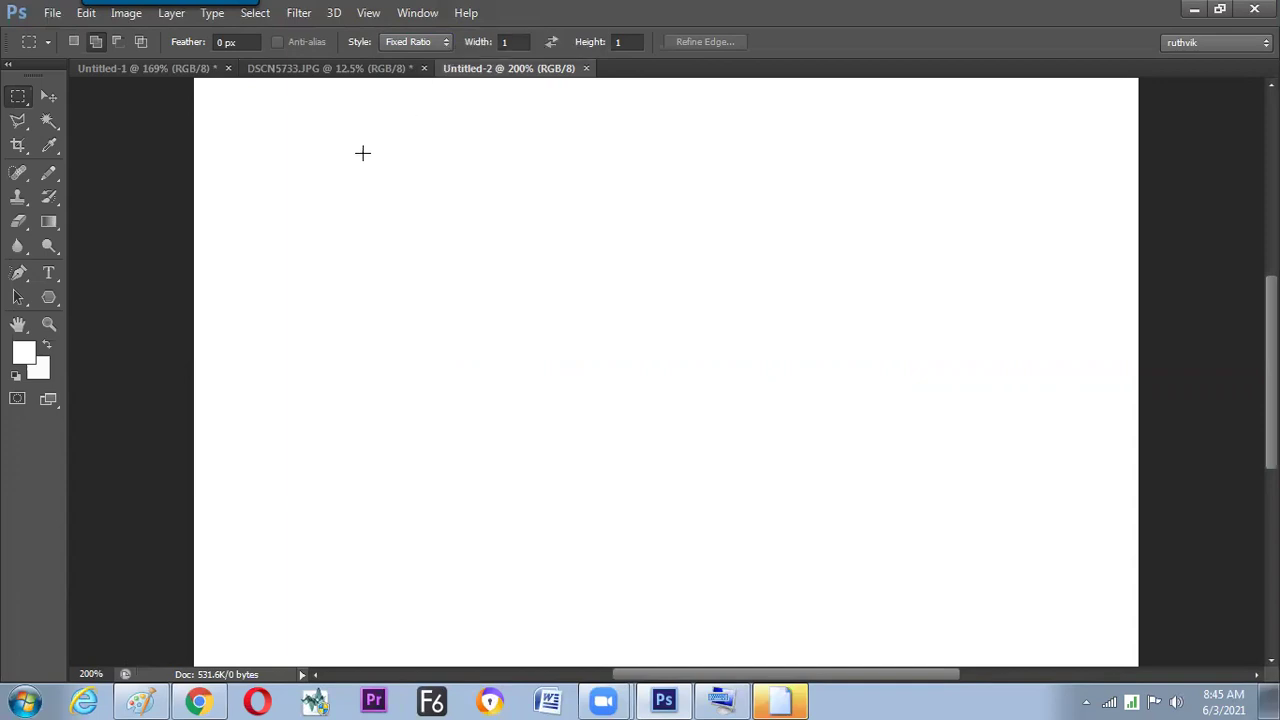
- Add a scatter of square selections that shrink diagonally from the upper-left area of the canvas towards its middle
left_click_drag(295, 179, 428, 235)
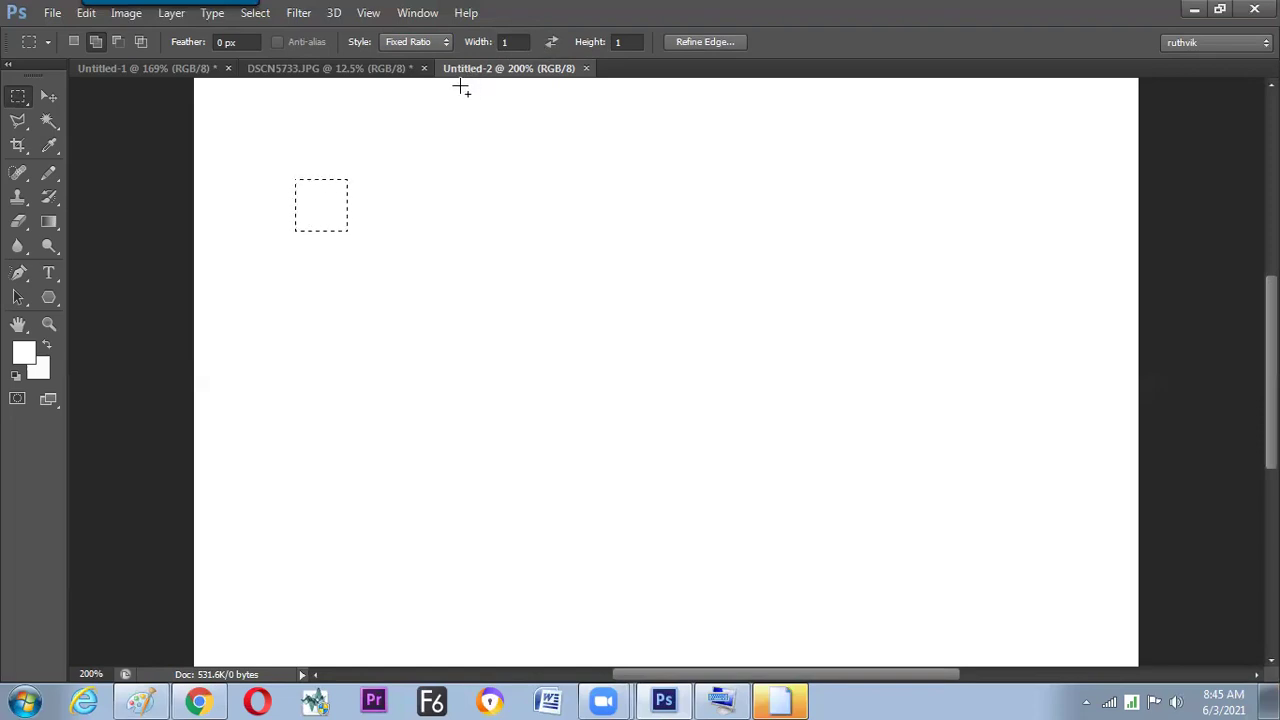
left_click_drag(388, 177, 404, 192)
left_click_drag(446, 134, 417, 243)
left_click_drag(467, 233, 483, 247)
left_click_drag(484, 197, 497, 213)
left_click_drag(439, 254, 558, 326)
left_click_drag(564, 319, 581, 339)
left_click_drag(531, 322, 537, 328)
- Reset the foreground colour to black, fill the selected squares with it and deselect them
key("d")
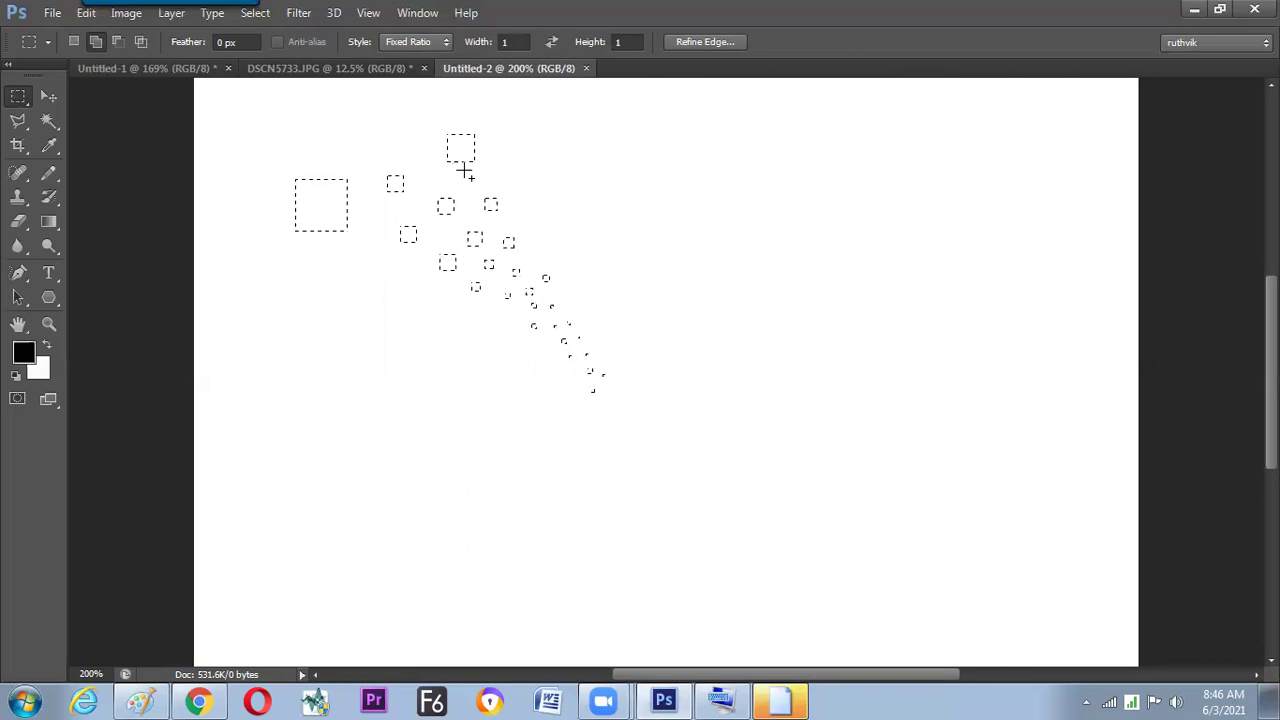
key("alt+BackSpace")
key("ctrl+d")
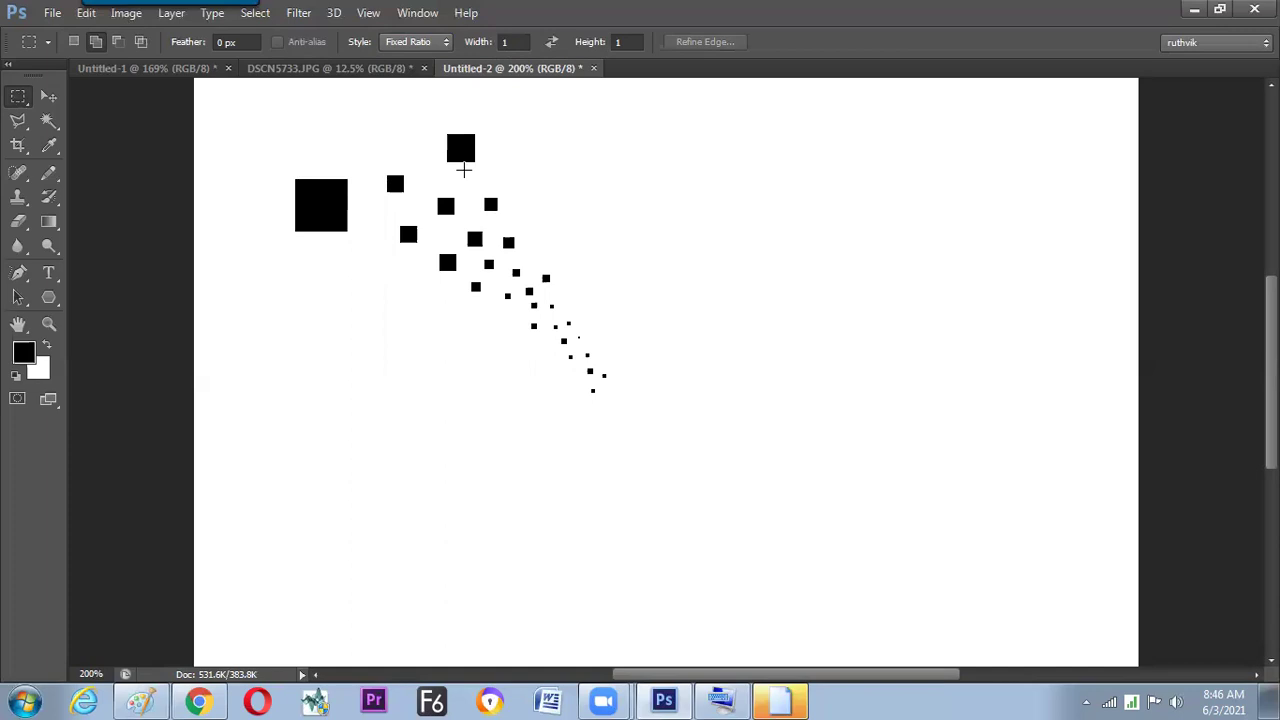
- Restore the squares selection, offset it slightly with its inside cleared to white, stroke it with a width of 1 and deselect
key("ctrl+z")
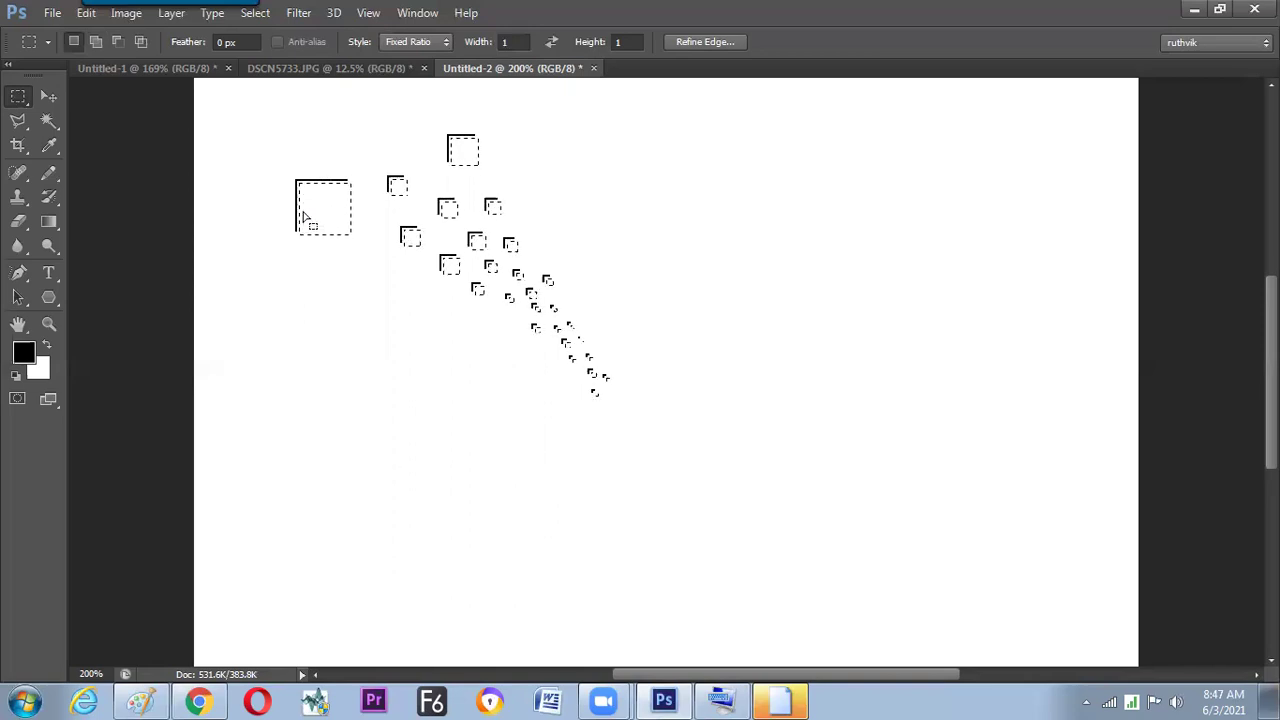
right_click(350, 238)
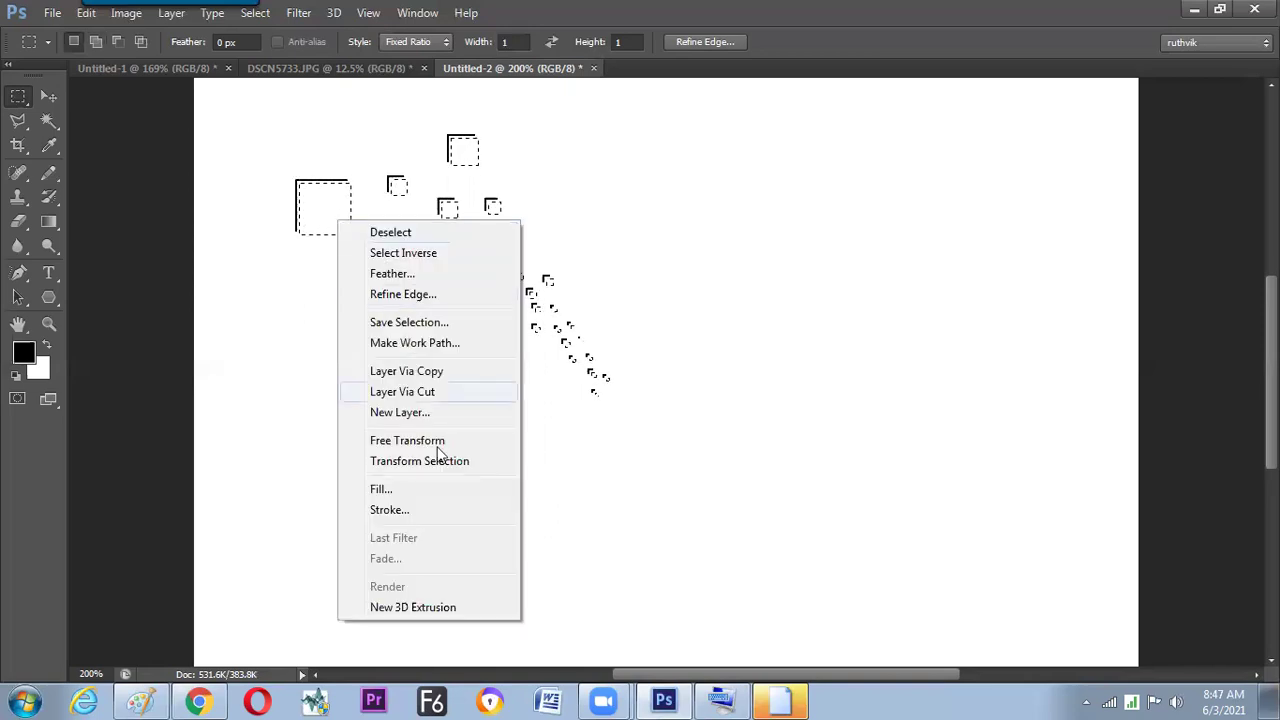
left_click(435, 510)
type("1")
key("Return")
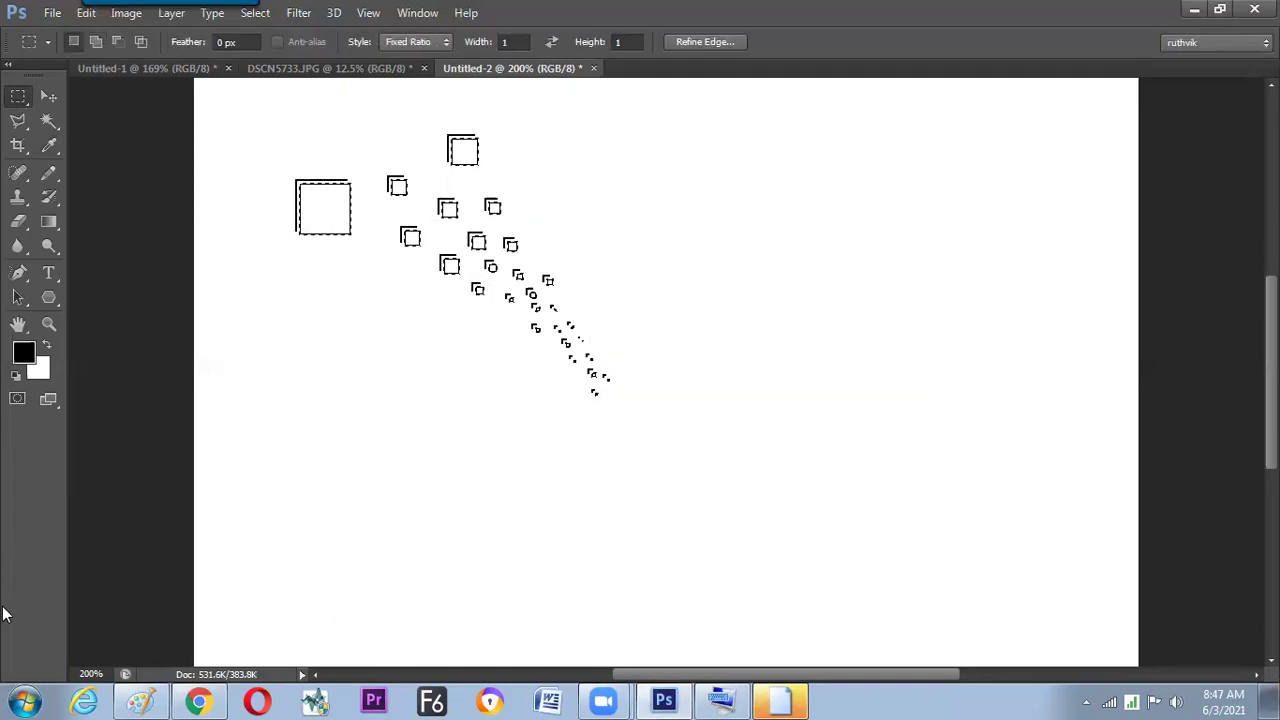
key("ctrl+d")
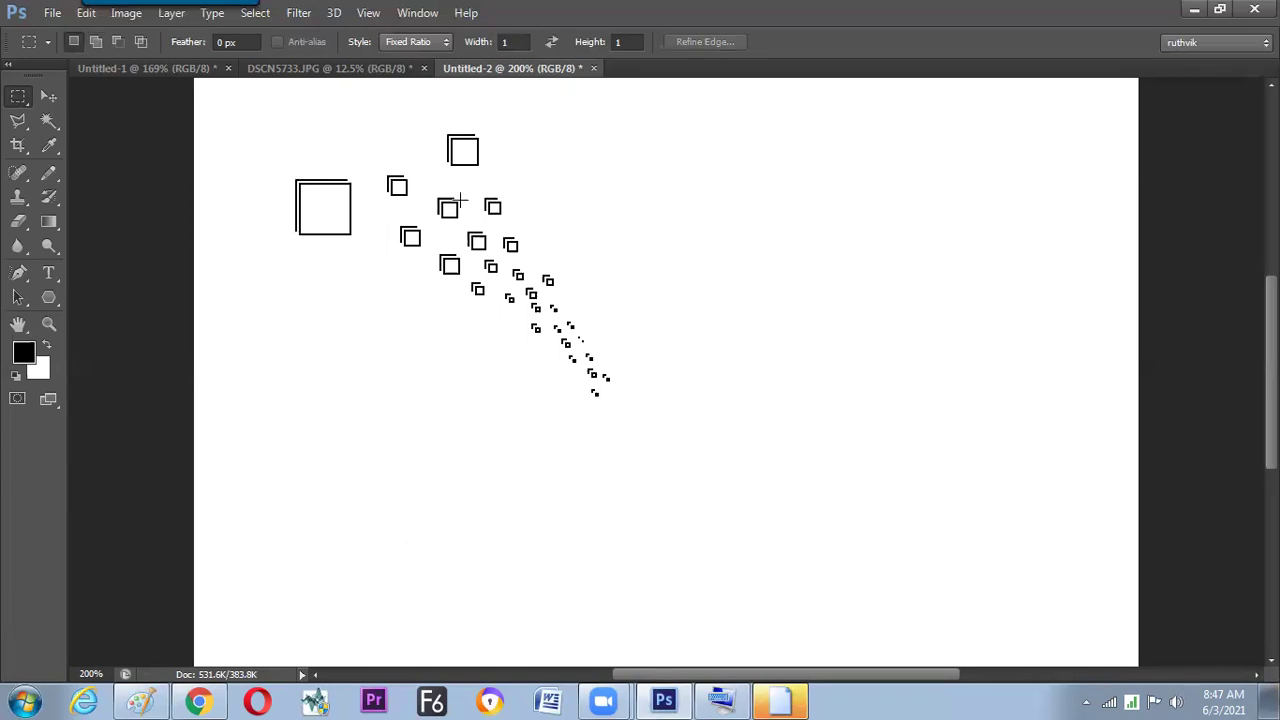
- Set the marquee's Fixed Ratio to width 2 and height 1 and draw a horizontal rectangular selection beside the squares
left_click(433, 47)
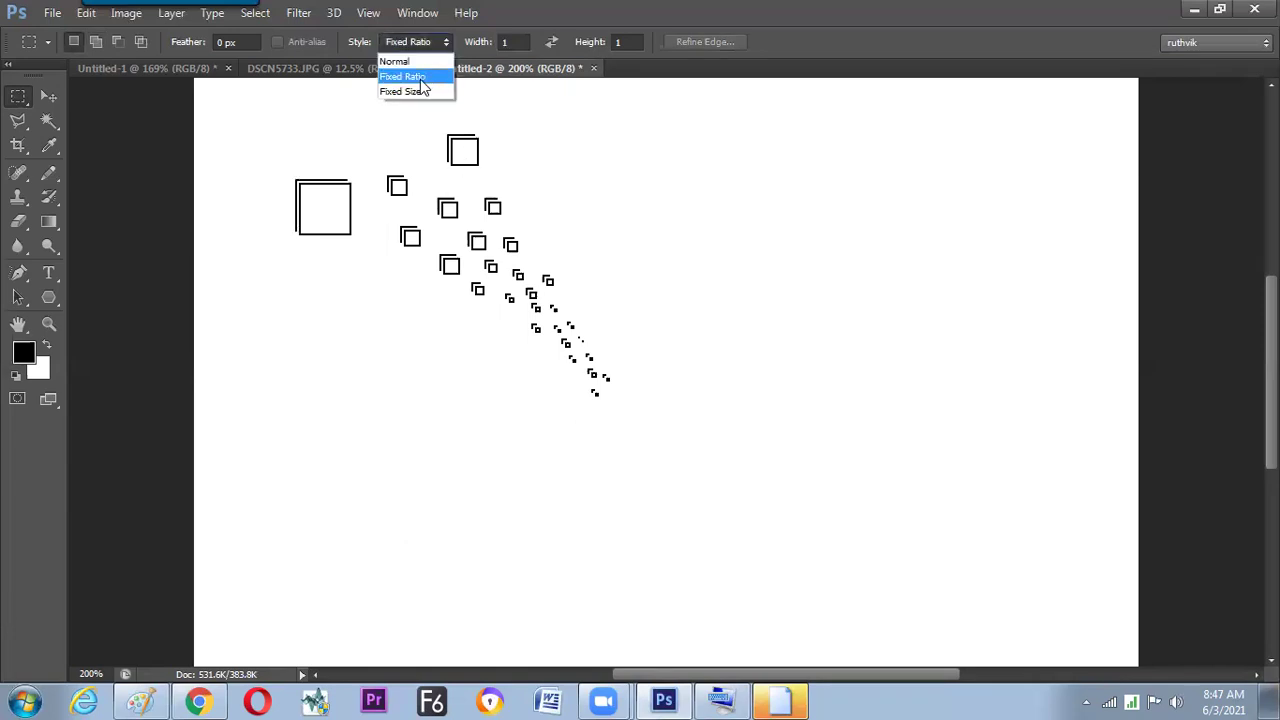
left_click(420, 74)
left_click(505, 42)
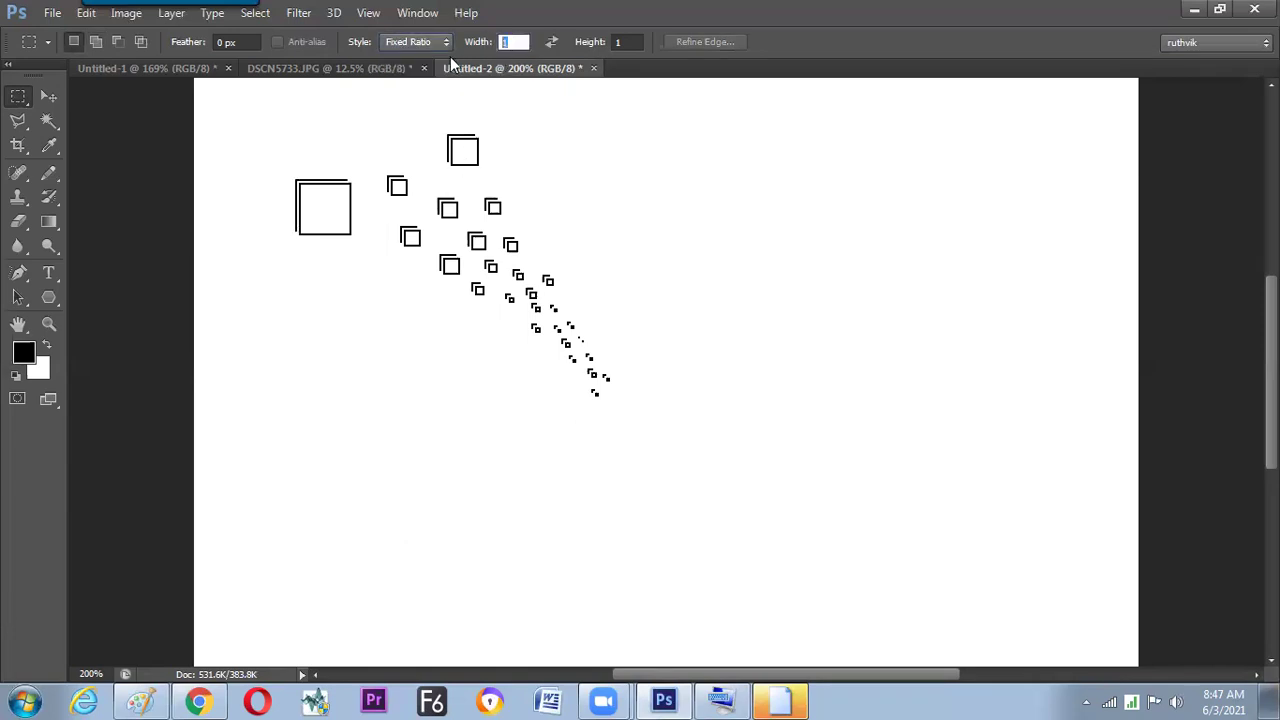
type("2")
left_click_drag(686, 225, 780, 295)
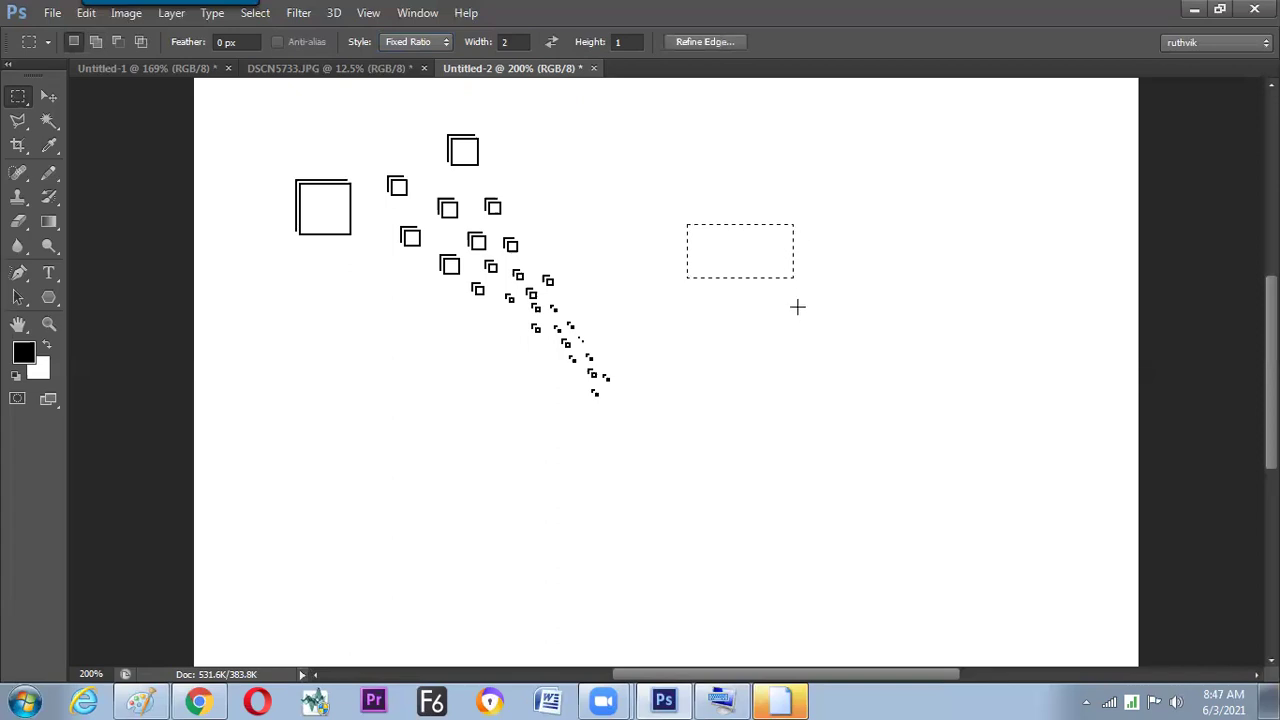
- Select a vertical 1:2 rectangle beside the squares and add two horizontal 2:1 rectangles around it
left_click(552, 41)
left_click_drag(837, 200, 857, 303)
left_click(96, 41)
left_click(550, 41)
left_click_drag(730, 217, 885, 380)
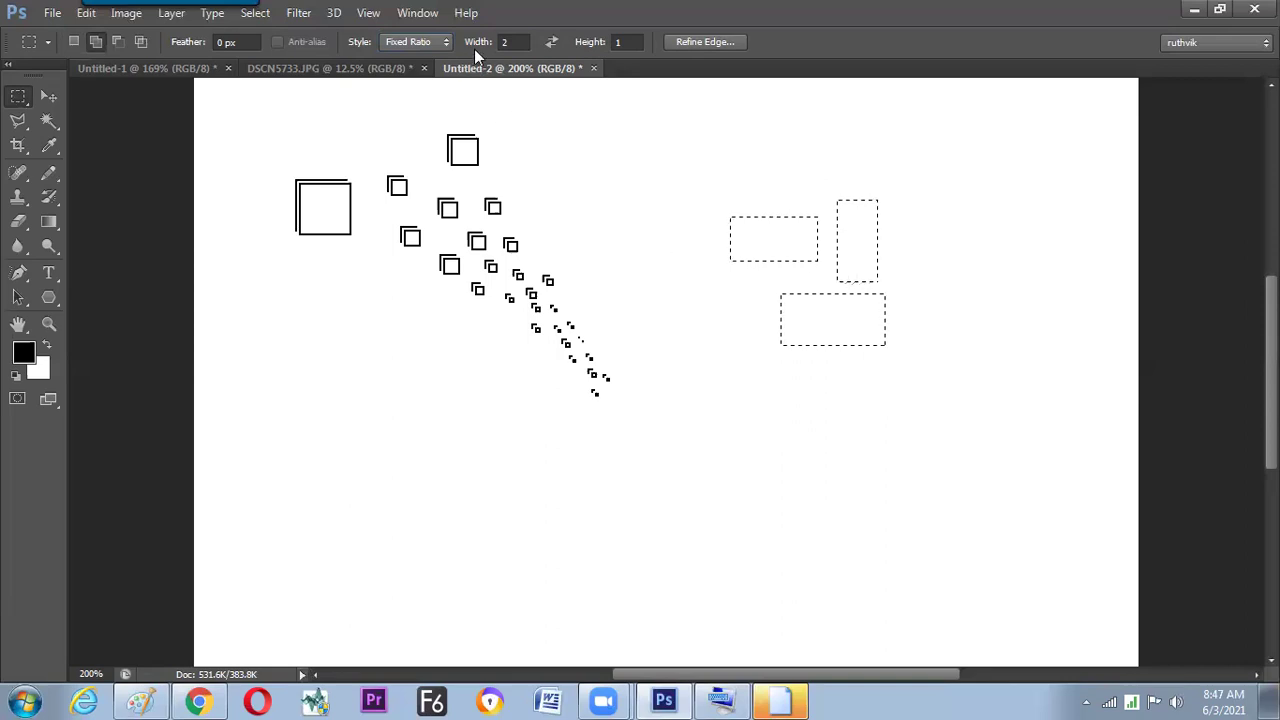
- Add three vertical 1:2 rectangles and one horizontal 2:1 rectangle to the selection and fill all of them with black
left_click(556, 42)
left_click_drag(898, 241, 941, 410)
left_click_drag(753, 361, 890, 447)
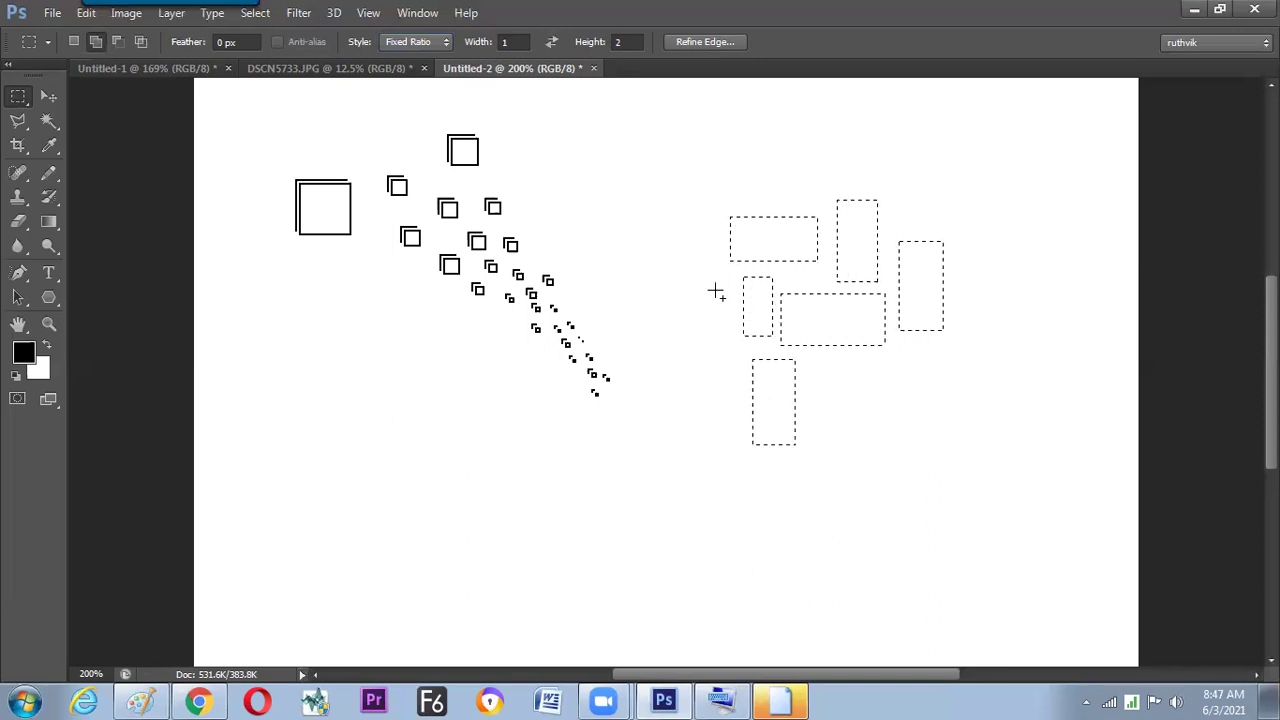
left_click(554, 42)
left_click_drag(811, 362, 903, 426)
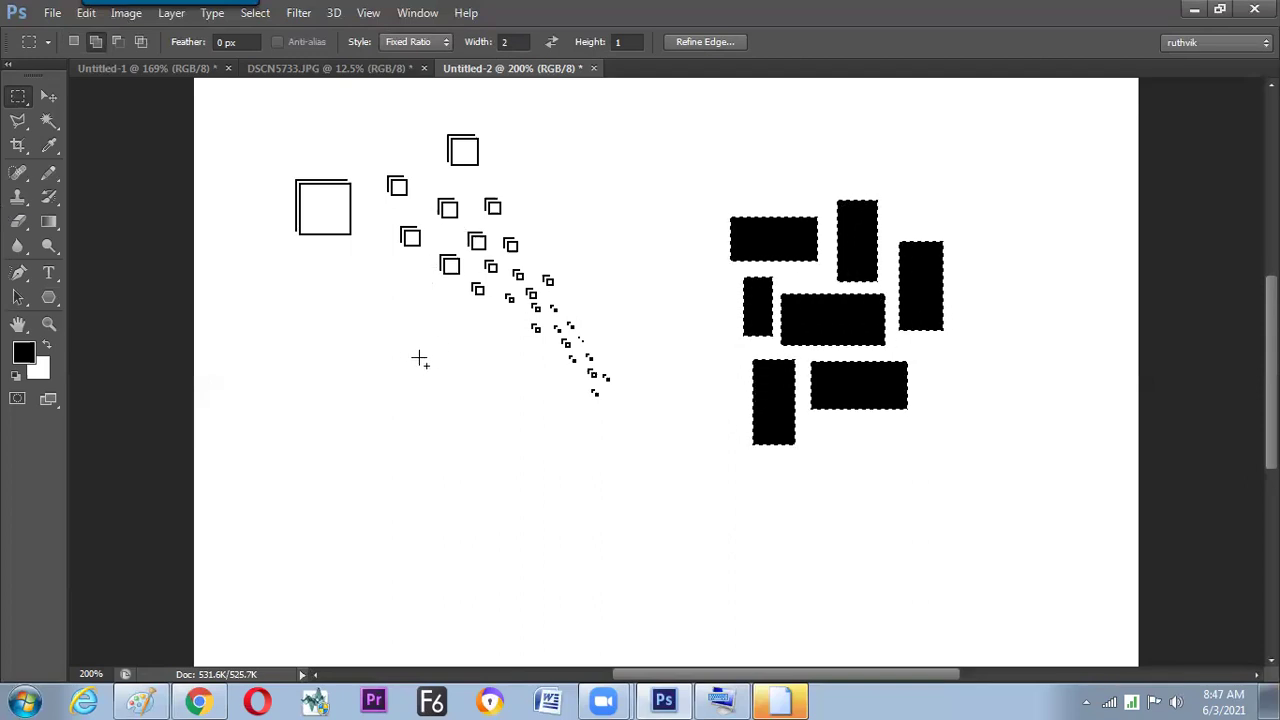
- Set the marquee style to Fixed Size and deselect the black rectangles
left_click(418, 42)
left_click(420, 96)
key("ctrl+d")
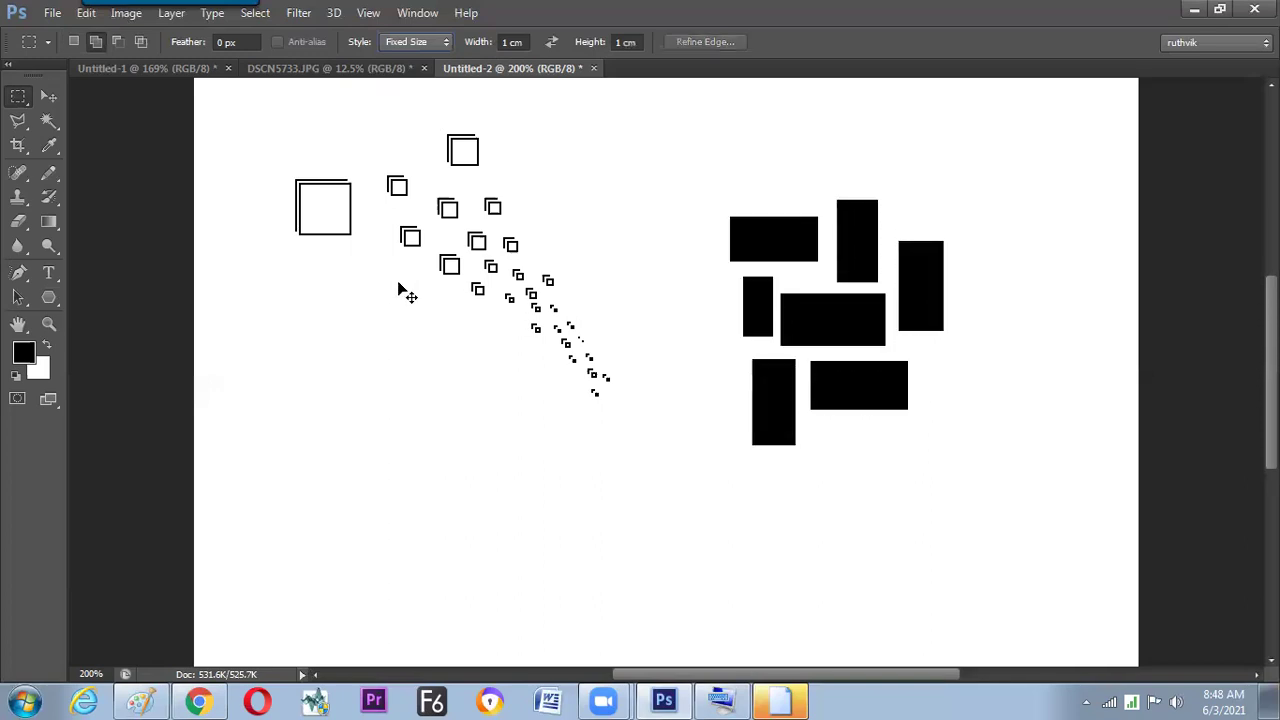
key("ctrl+n")
key("Return")
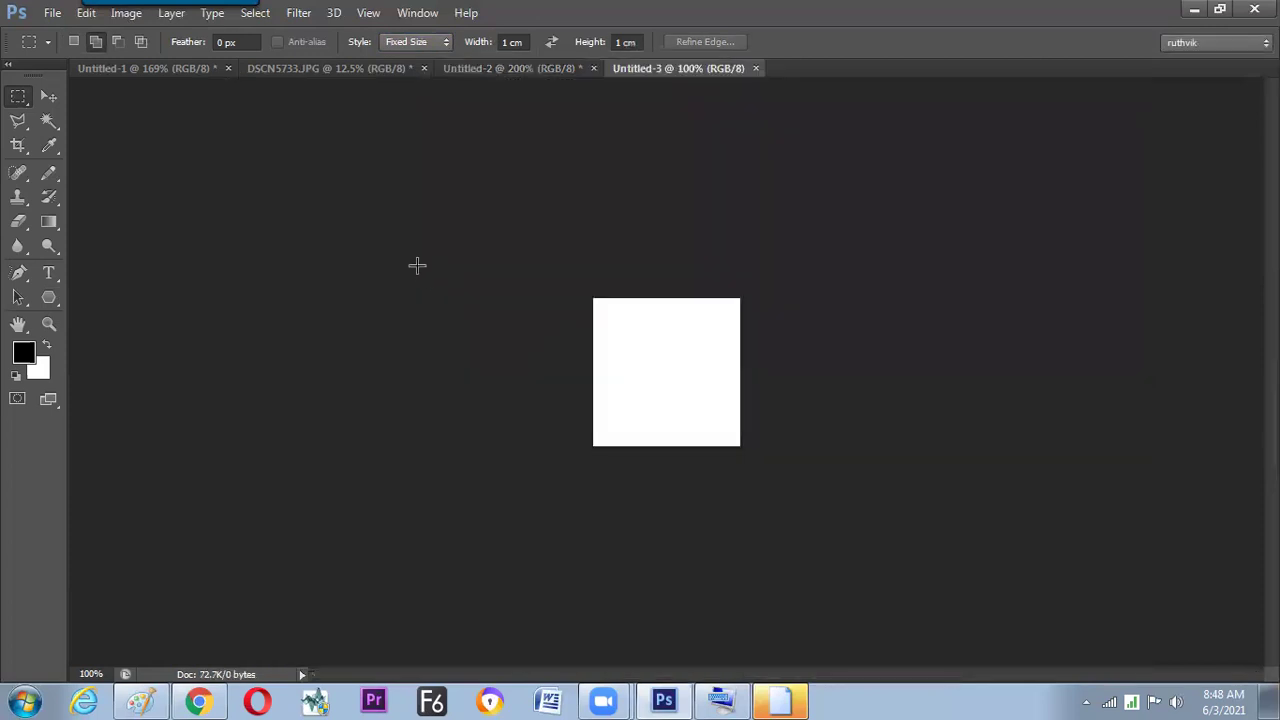
key("ctrl+w")
- Create another blank landscape document using a preset other than Clipboard and fill it with black
key("ctrl+n")
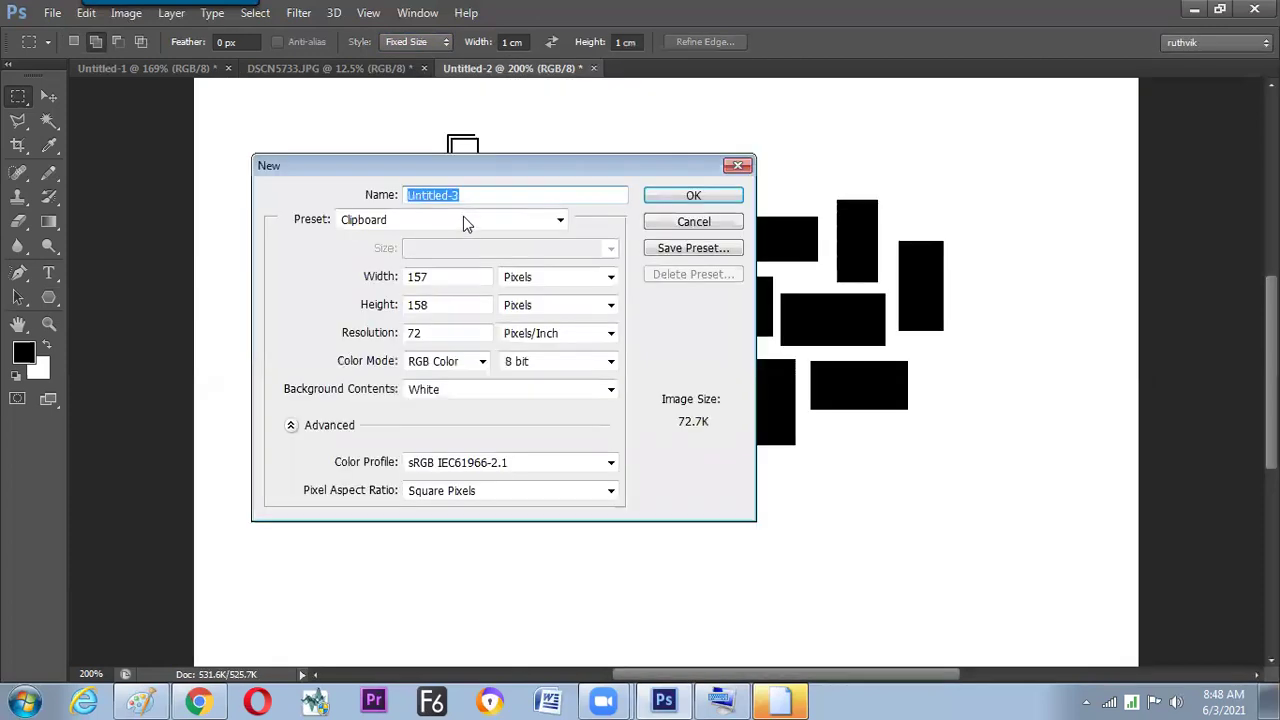
left_click(463, 216)
left_click(435, 262)
key("Return")
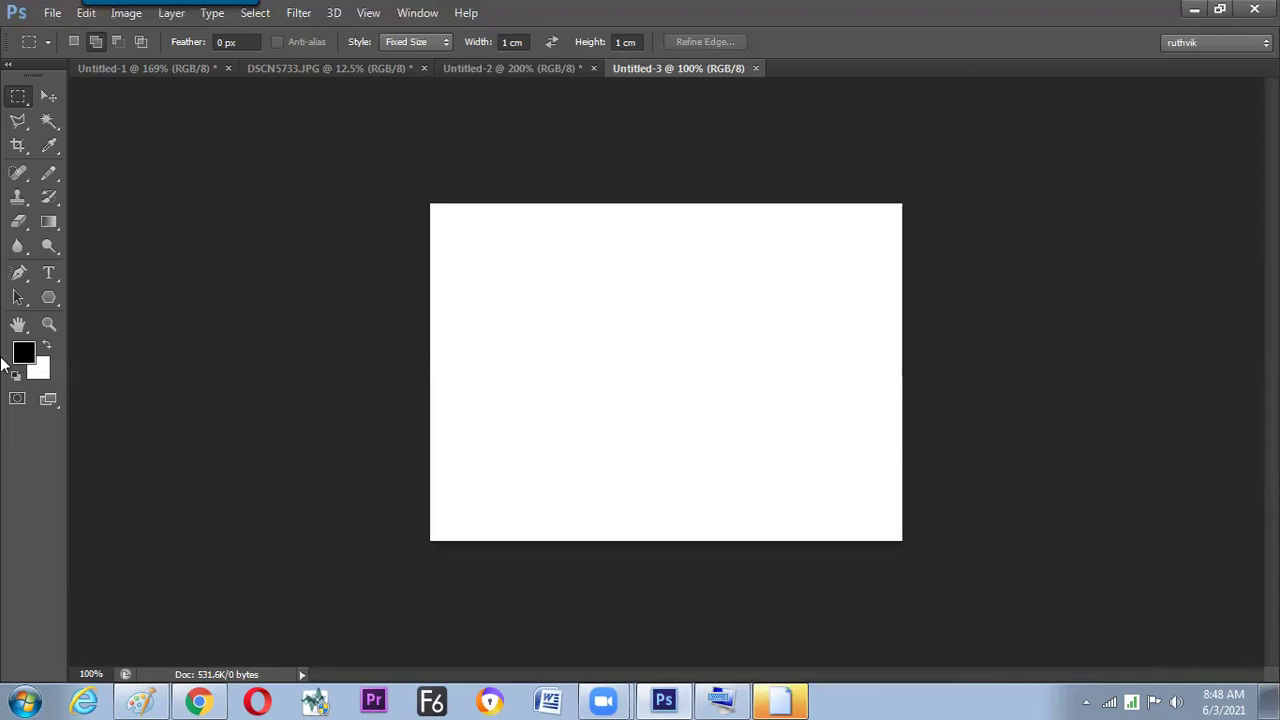
key("alt+BackSpace")
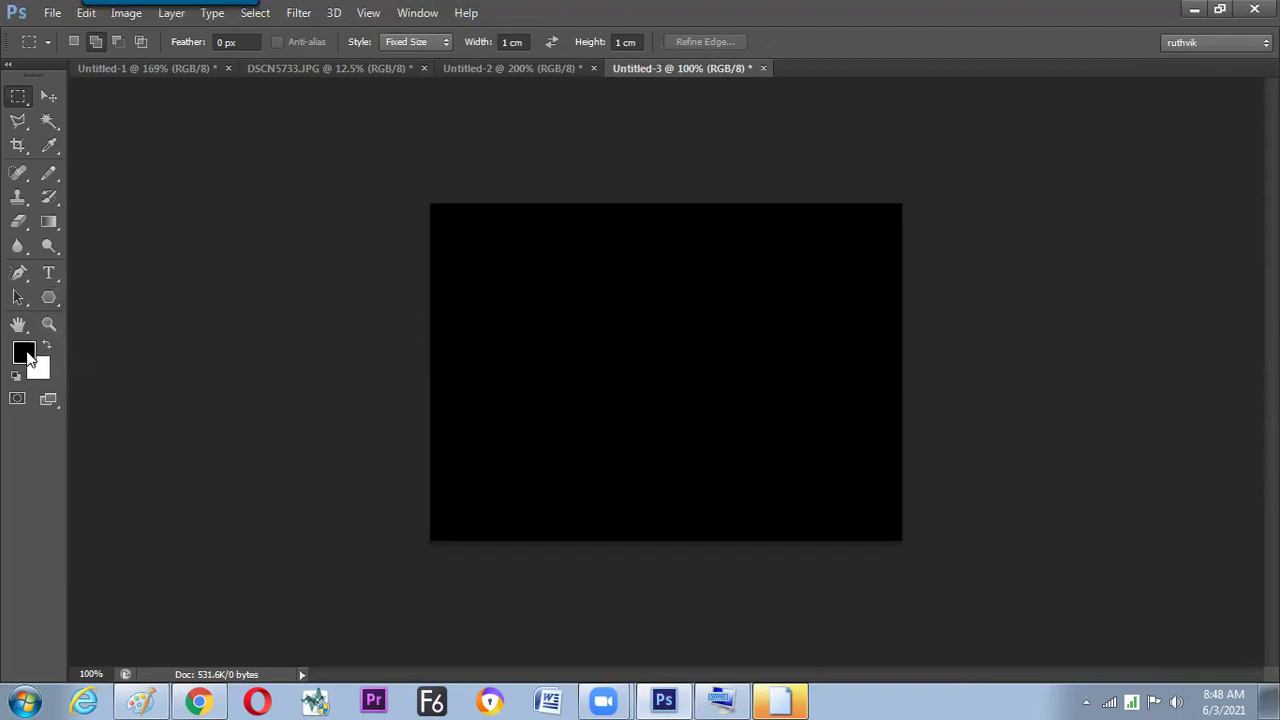
- Set the foreground colour to white (ffffff)
left_click(27, 355)
left_click_drag(722, 338, 663, 293)
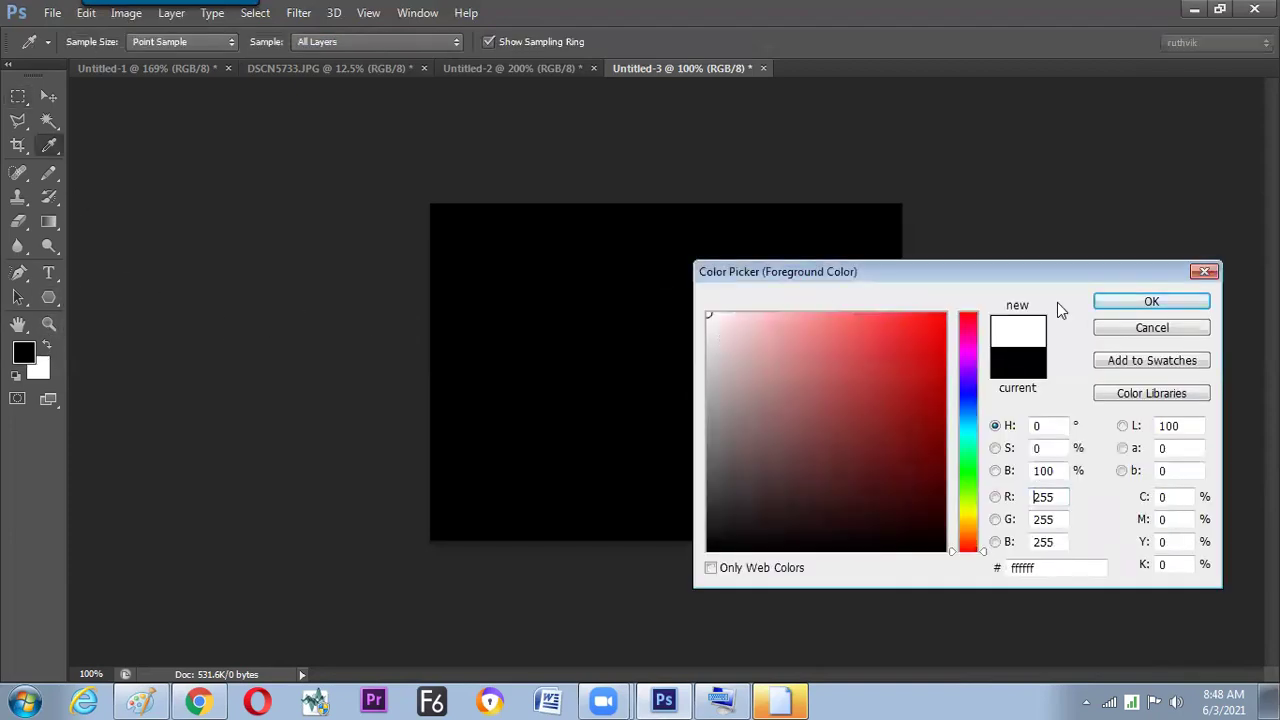
left_click(1140, 302)
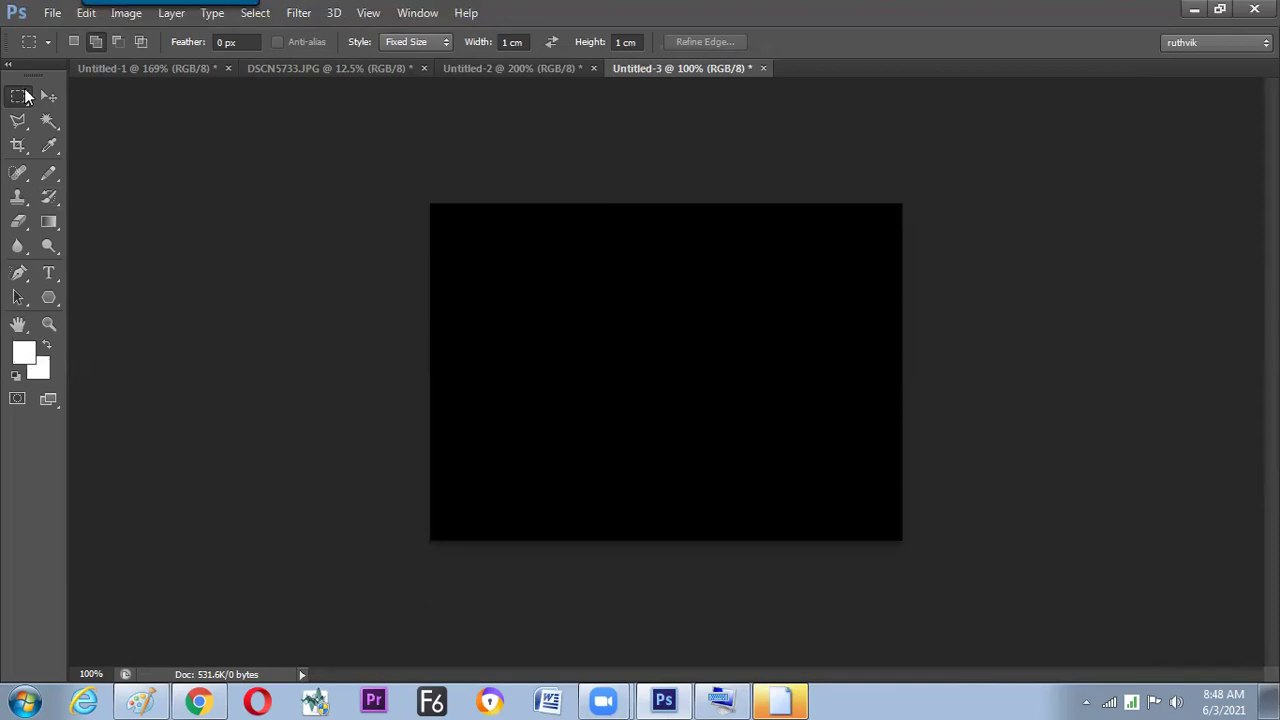
- Set the Rectangular Marquee's fixed size to 2 px by 2 px and place one selection in the canvas's upper-left area
right_click(23, 97)
left_click(68, 96)
left_click(470, 45)
type("2")
key("Tab")
type("2")
key("shift+Tab")
type("2px")
key("Tab")
type("2 px")
key("Return")
left_click(494, 295)
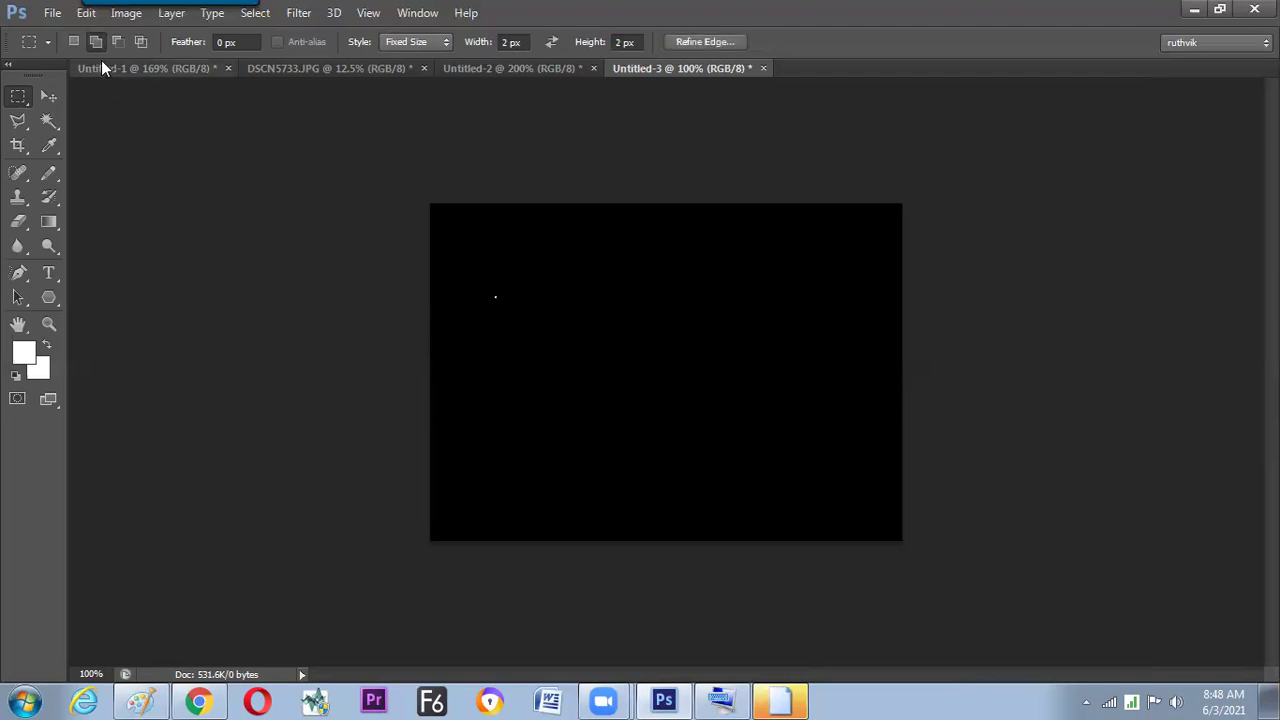
- Scatter dozens of 2 px square selections across the whole black canvas
key("ctrl+plus")
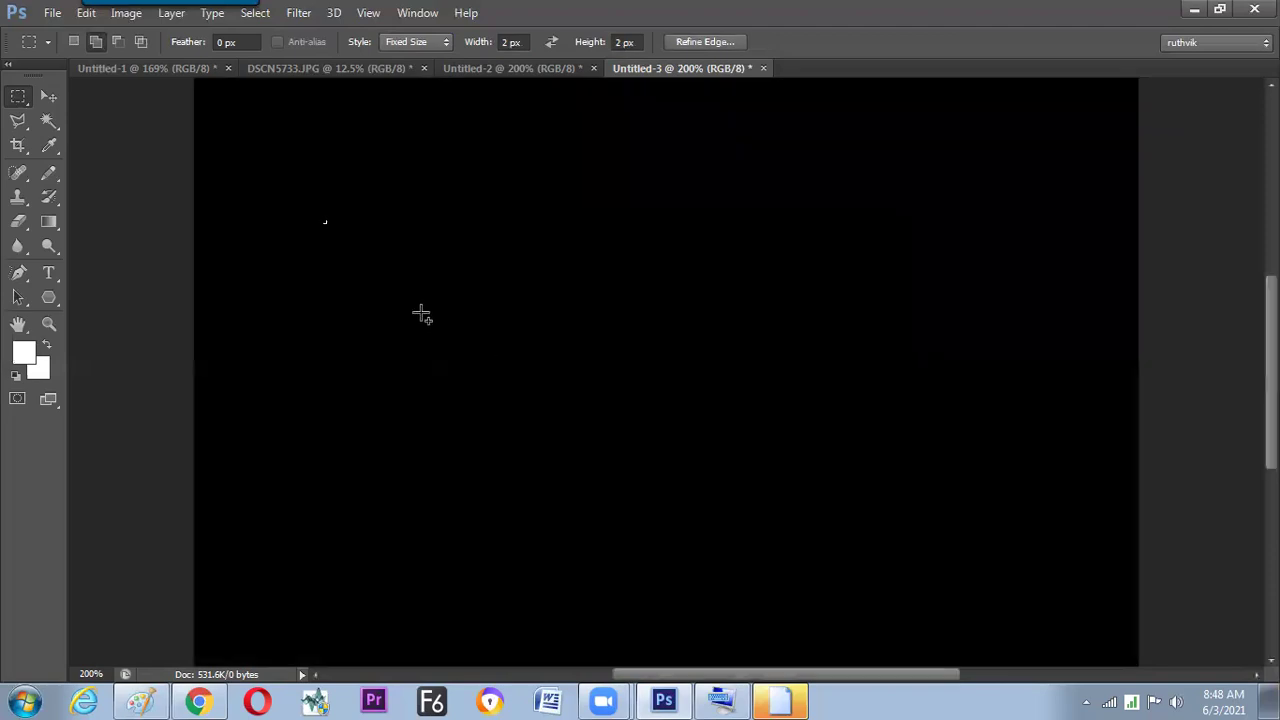
key("ctrl+minus")
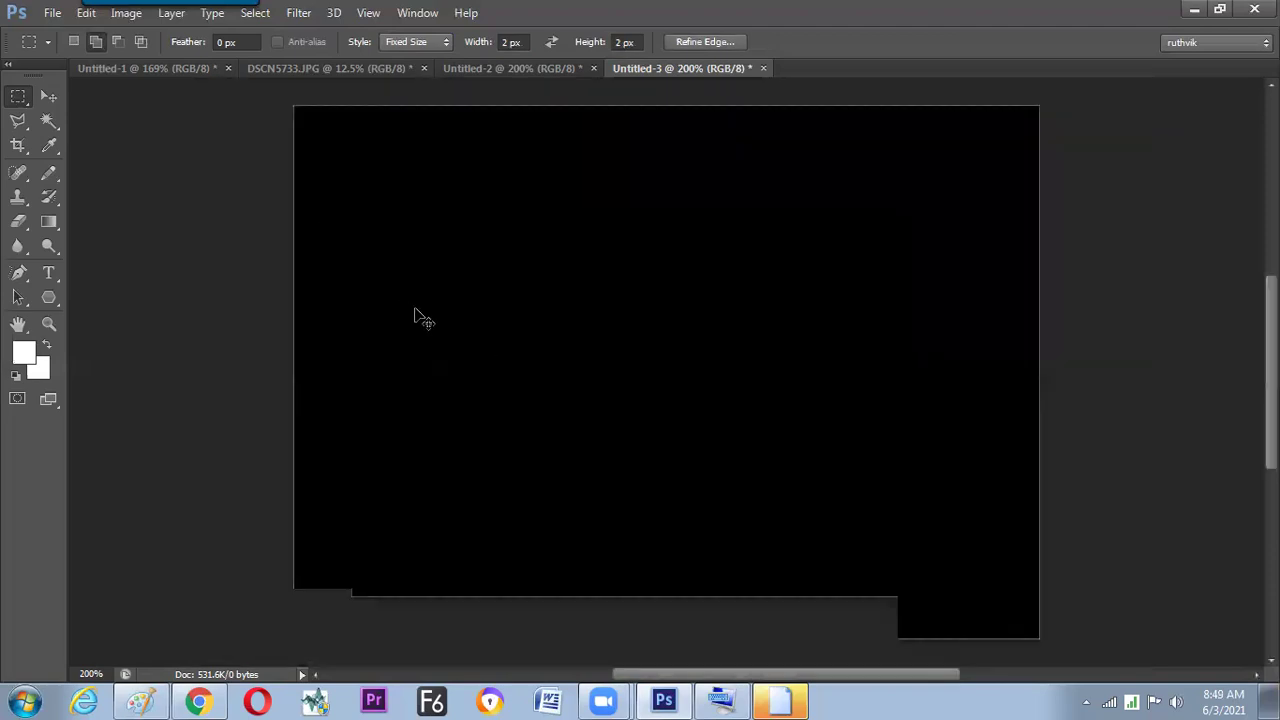
left_click(602, 292)
left_click(633, 340)
left_click(590, 399)
left_click(678, 400)
left_click(750, 338)
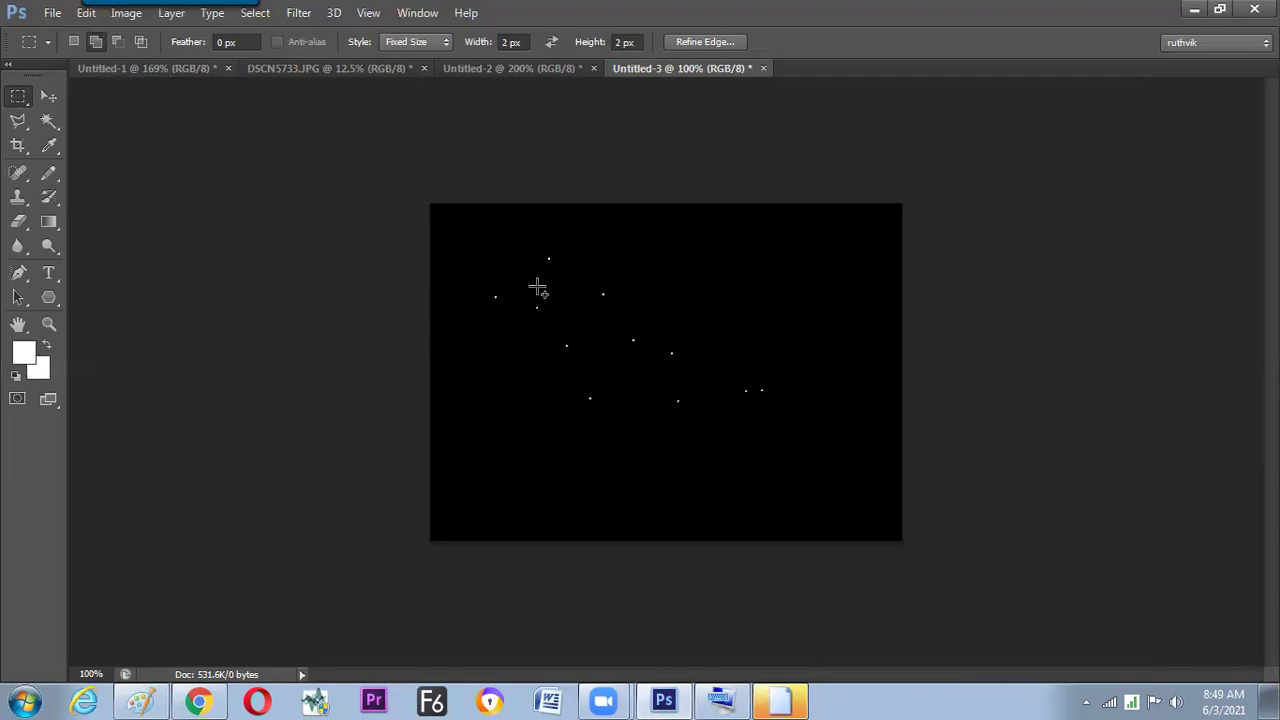
left_click(671, 251)
left_click(739, 313)
left_click(808, 262)
left_click(842, 334)
left_click(783, 411)
left_click(710, 487)
left_click(583, 463)
left_click(515, 418)
left_click(493, 381)
left_click(496, 437)
left_click(540, 474)
left_click(519, 501)
left_click(646, 421)
left_click(637, 284)
left_click(676, 267)
left_click(672, 352)
left_click(779, 373)
left_click(872, 279)
left_click(836, 294)
left_click(854, 372)
left_click(856, 415)
left_click(804, 416)
left_click(837, 464)
left_click(710, 457)
left_click(667, 455)
left_click(637, 374)
left_click(645, 414)
left_click(585, 442)
left_click(545, 390)
left_click(525, 403)
left_click(490, 433)
left_click(486, 465)
- Set the marquee's fixed size to 5 px by 5 px and add five selections spread over the canvas
left_click(515, 42)
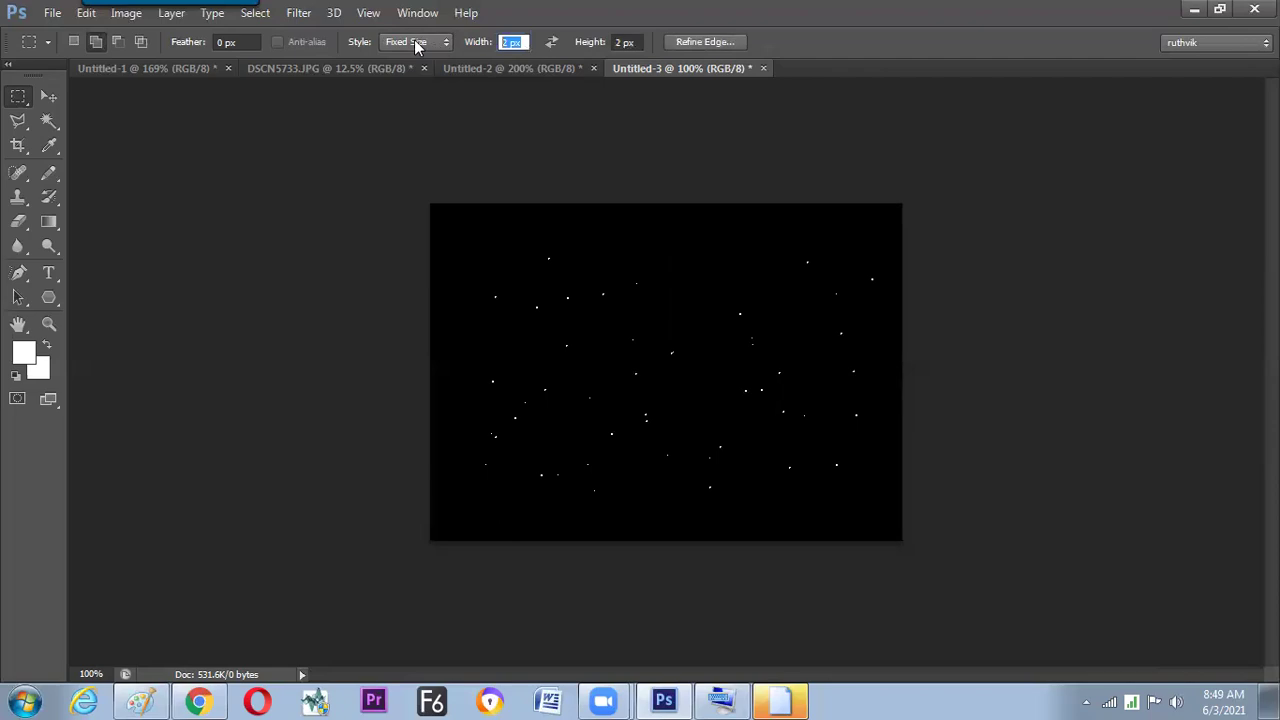
type("5")
key("Tab")
type("5")
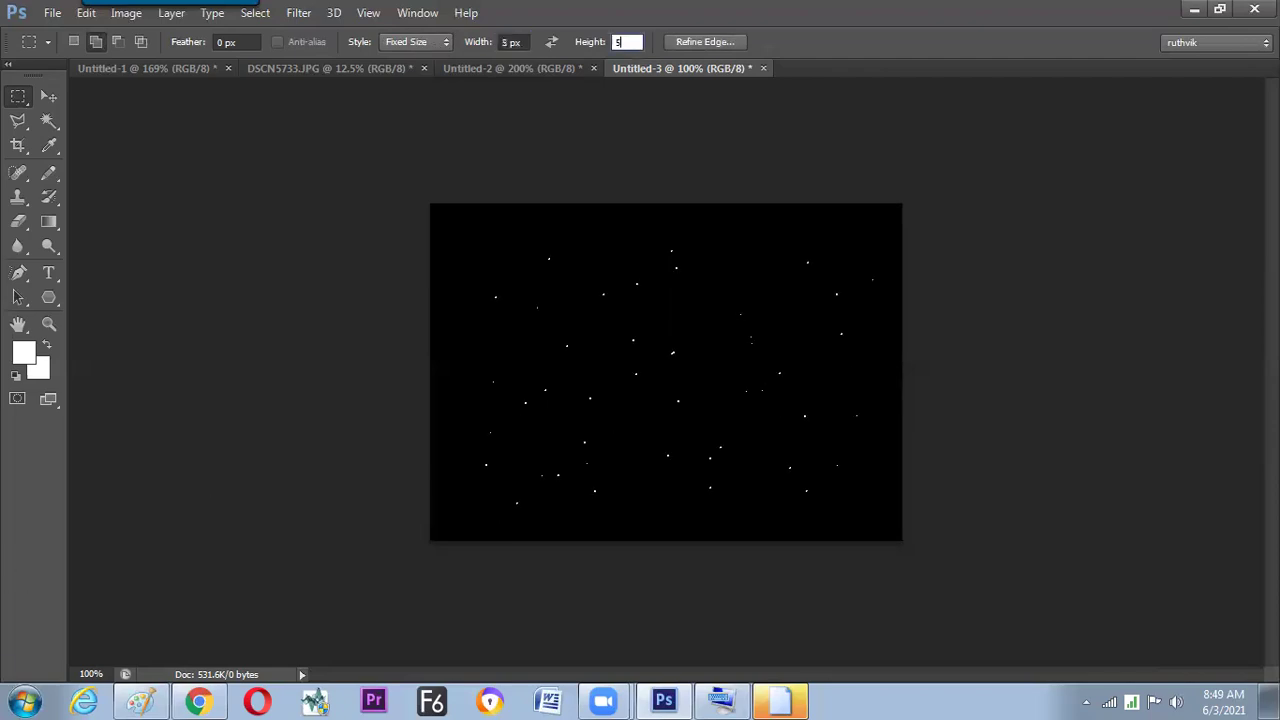
key("Return")
left_click(601, 358)
left_click(748, 273)
left_click(802, 400)
left_click(677, 490)
left_click(499, 320)
- Set the marquee's fixed size to 8 px by 8 px and add selections near the canvas's centre and lower edge
left_click(512, 42)
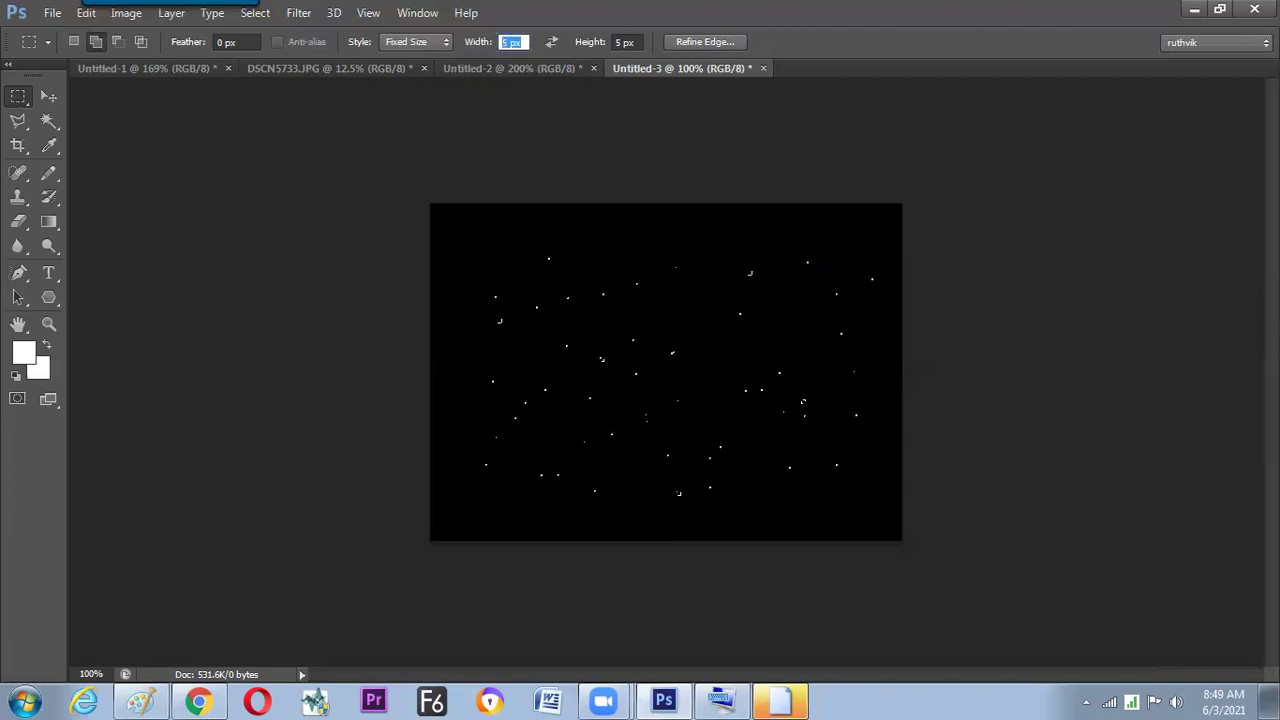
type("8")
key("Tab")
type("8")
left_click(695, 324)
- Set the marquee's fixed size to 3 px by 3 px and add selections around the canvas, including near its edges and corners
left_click(515, 42)
type("3")
key("Tab")
type("3")
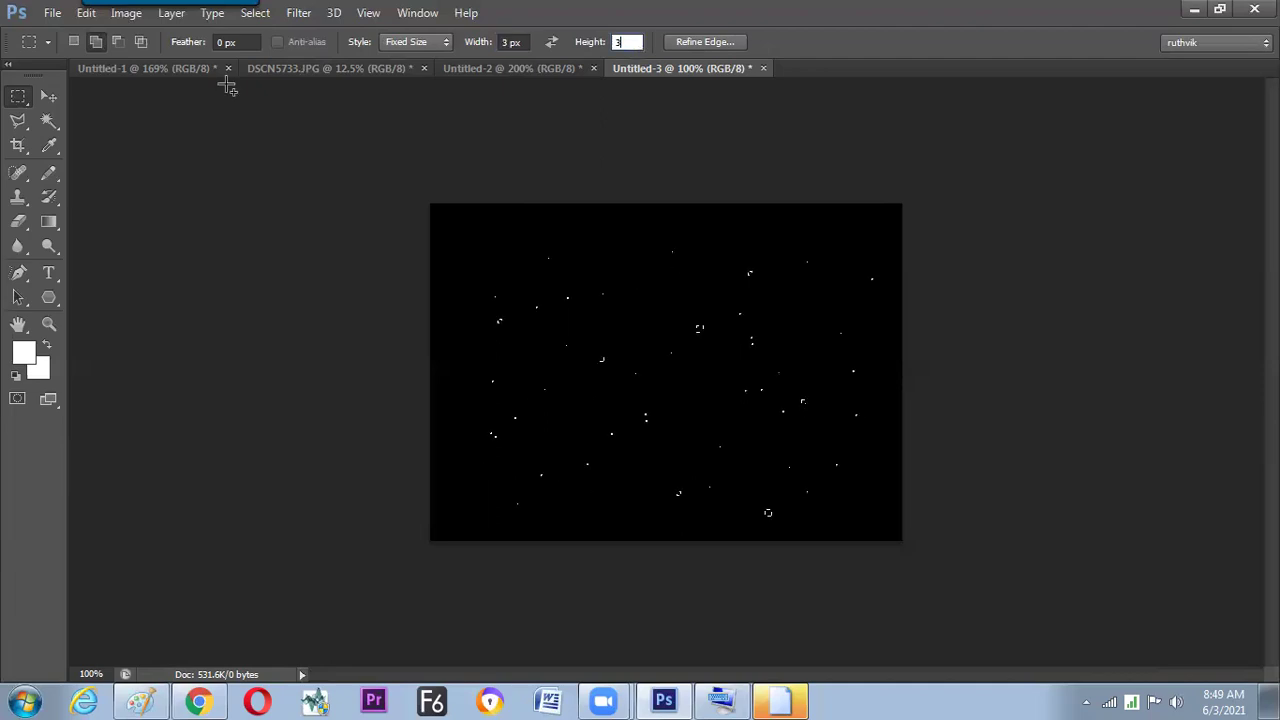
key("Return")
left_click(529, 349)
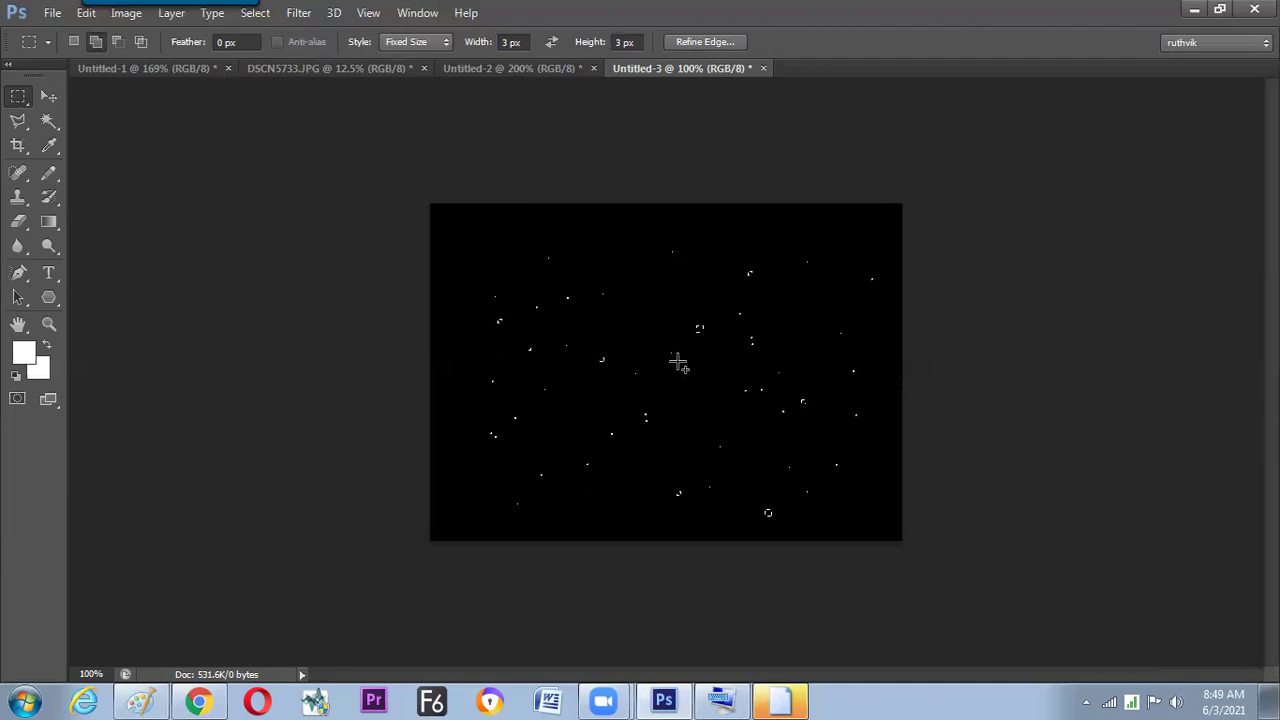
left_click(859, 402)
left_click(670, 210)
left_click(455, 213)
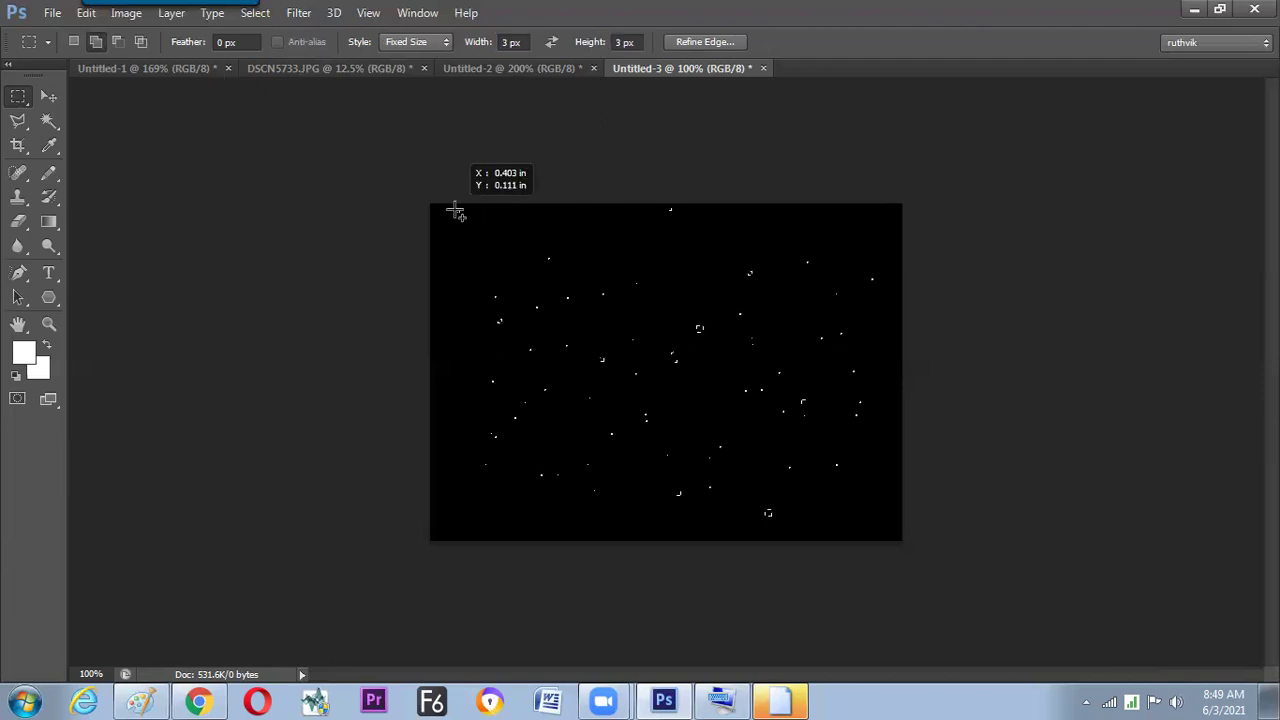
left_click(445, 527)
left_click(512, 521)
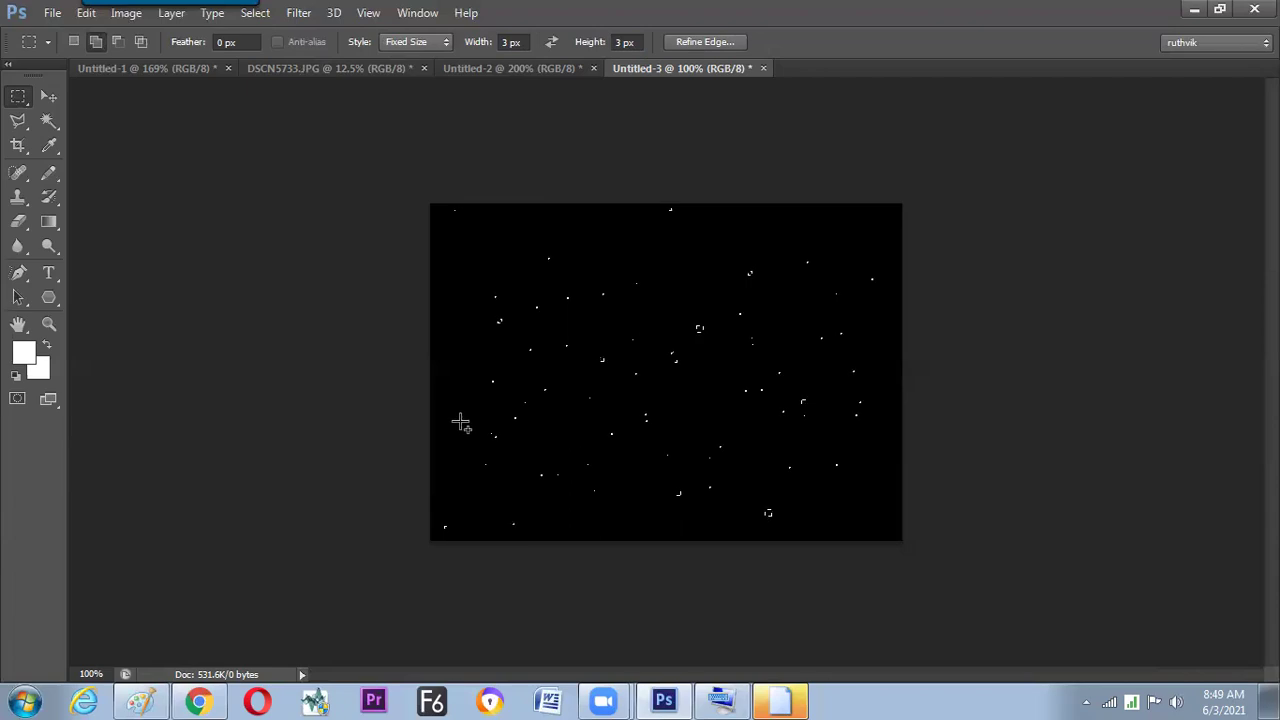
- Fill all the scattered selections with the white foreground colour and deselect them
key("alt")
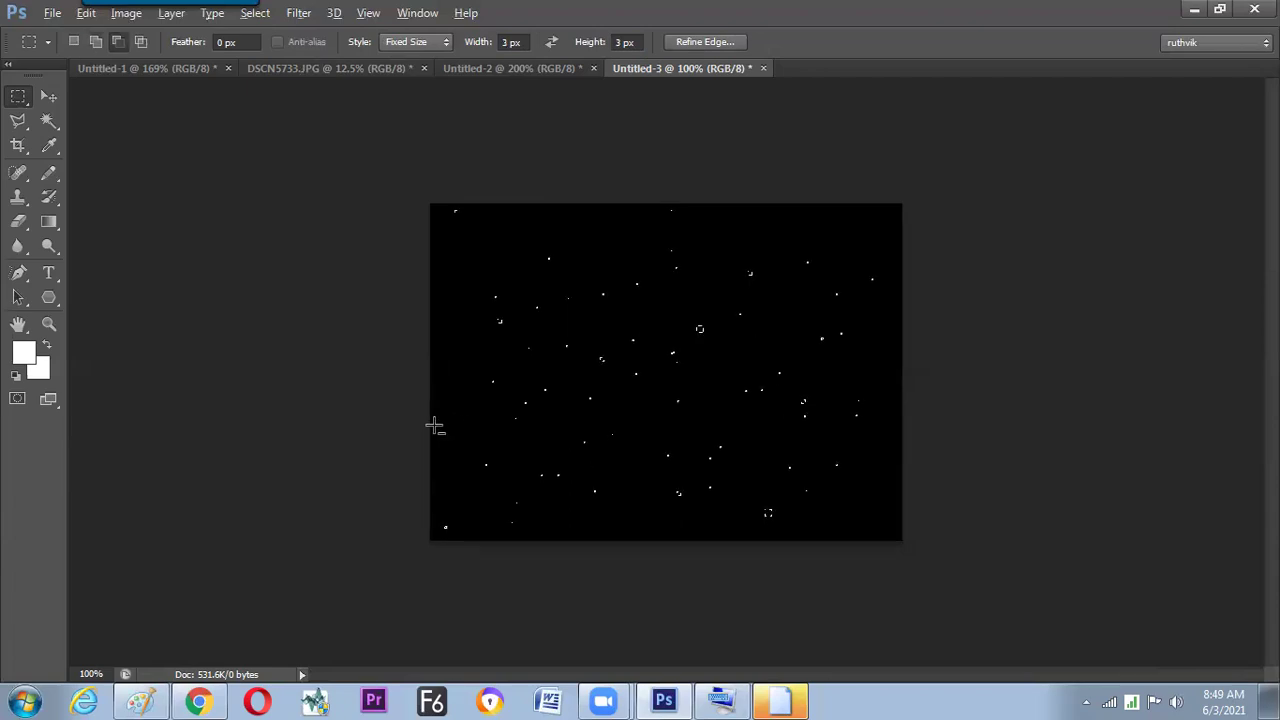
key("alt+BackSpace")
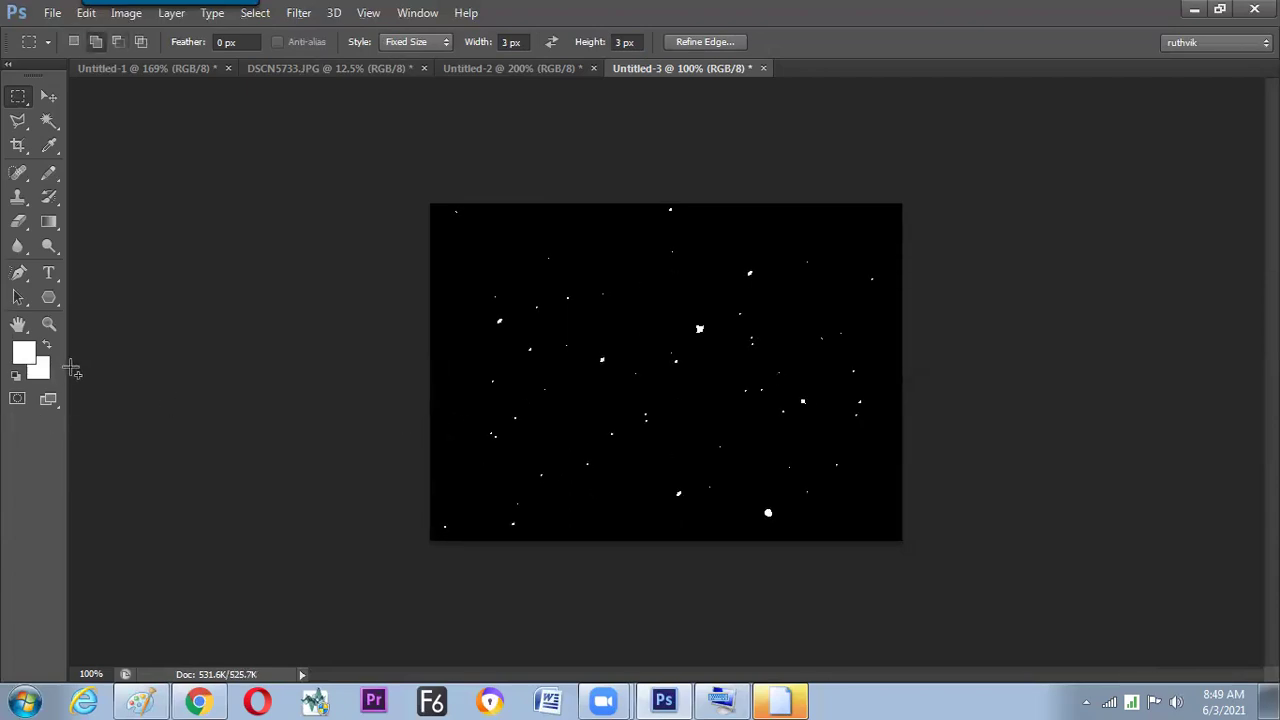
key("ctrl+d")
- Examine the white dots on black in full-screen mode at enlarged and normal size, and bring the interface back
key("Tab")
key("f")
key("f")
key("ctrl+plus")
key("ctrl+plus")
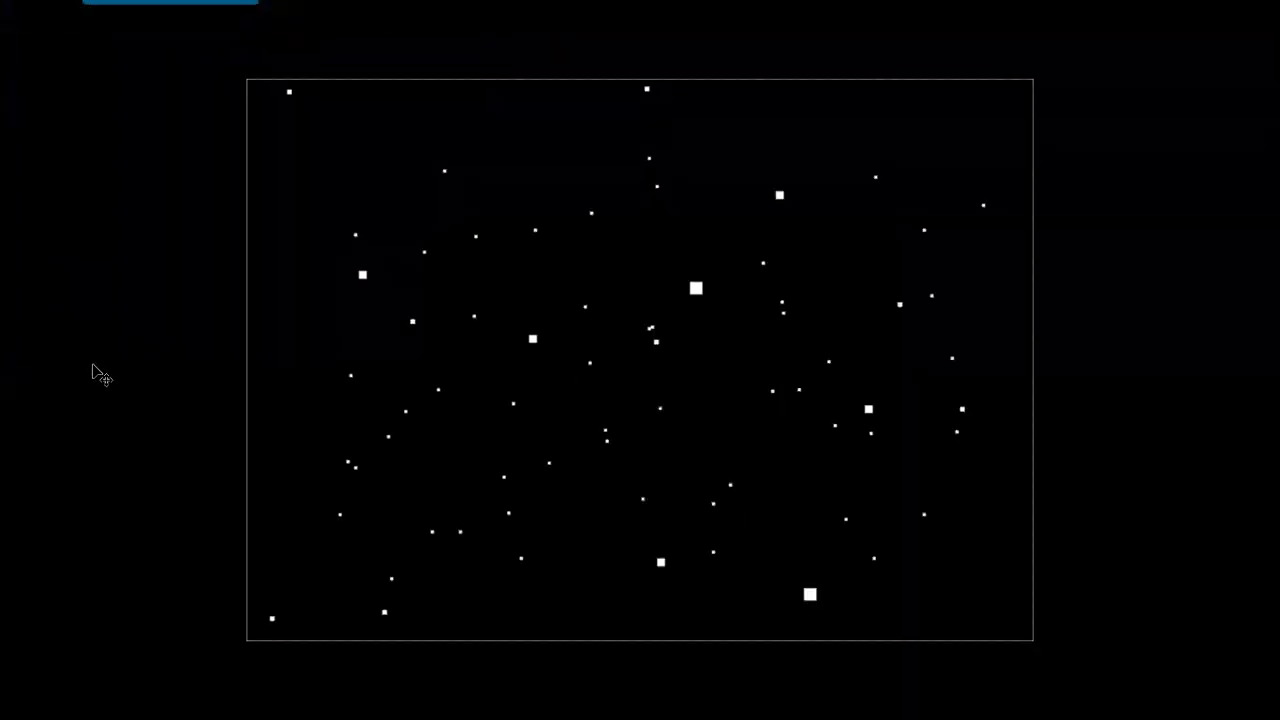
key("ctrl+minus")
key("ctrl+minus")
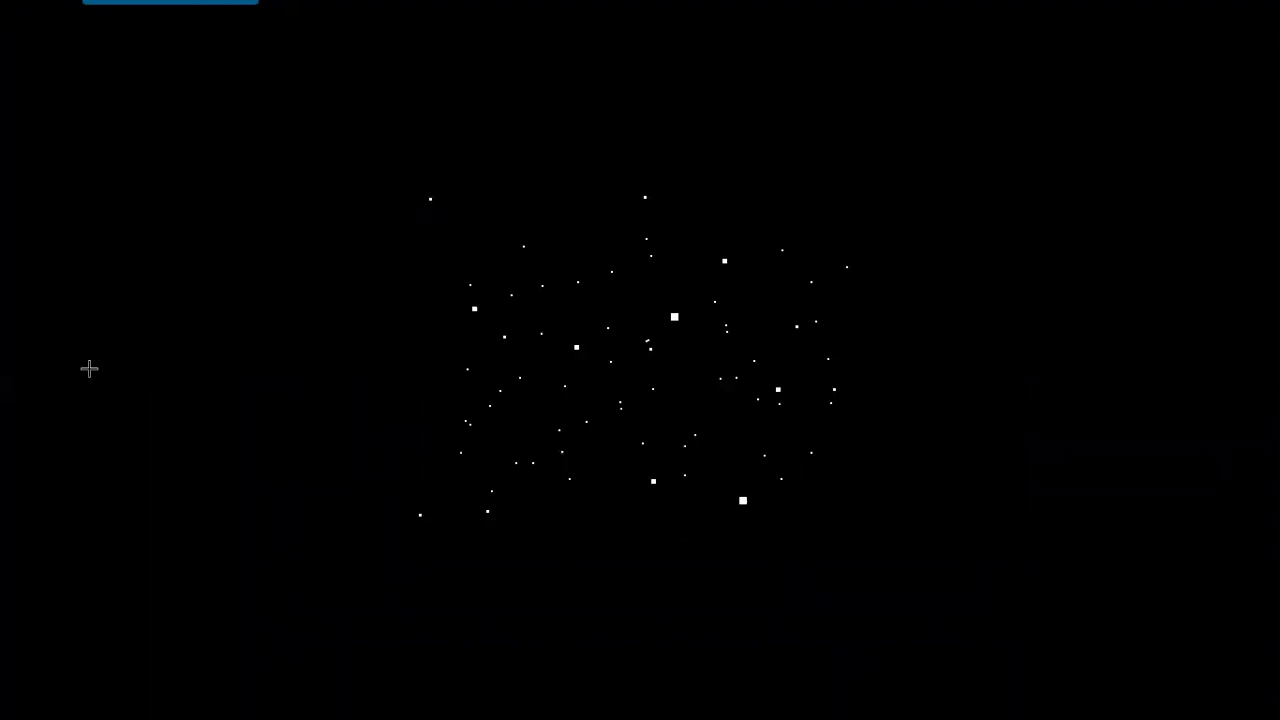
key("Tab")
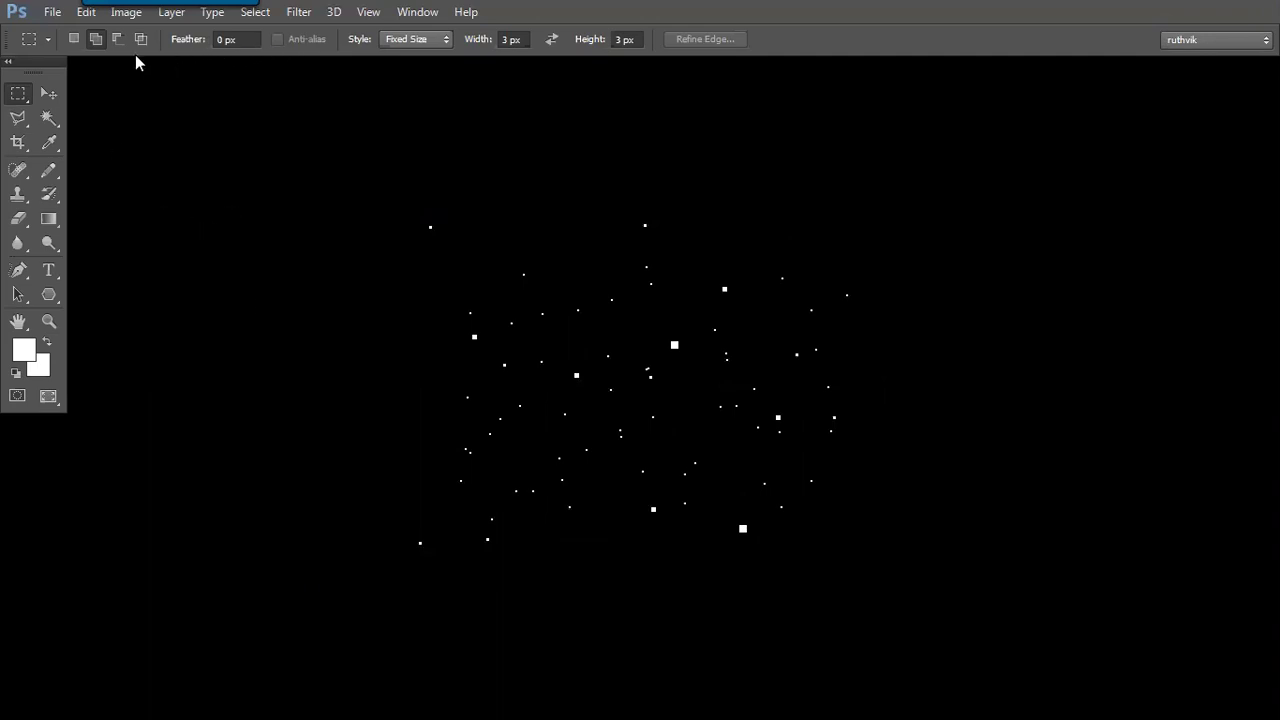
- Switch to the Elliptical Marquee and create a new blank white document from a preset
left_click_drag(20, 97, 72, 110)
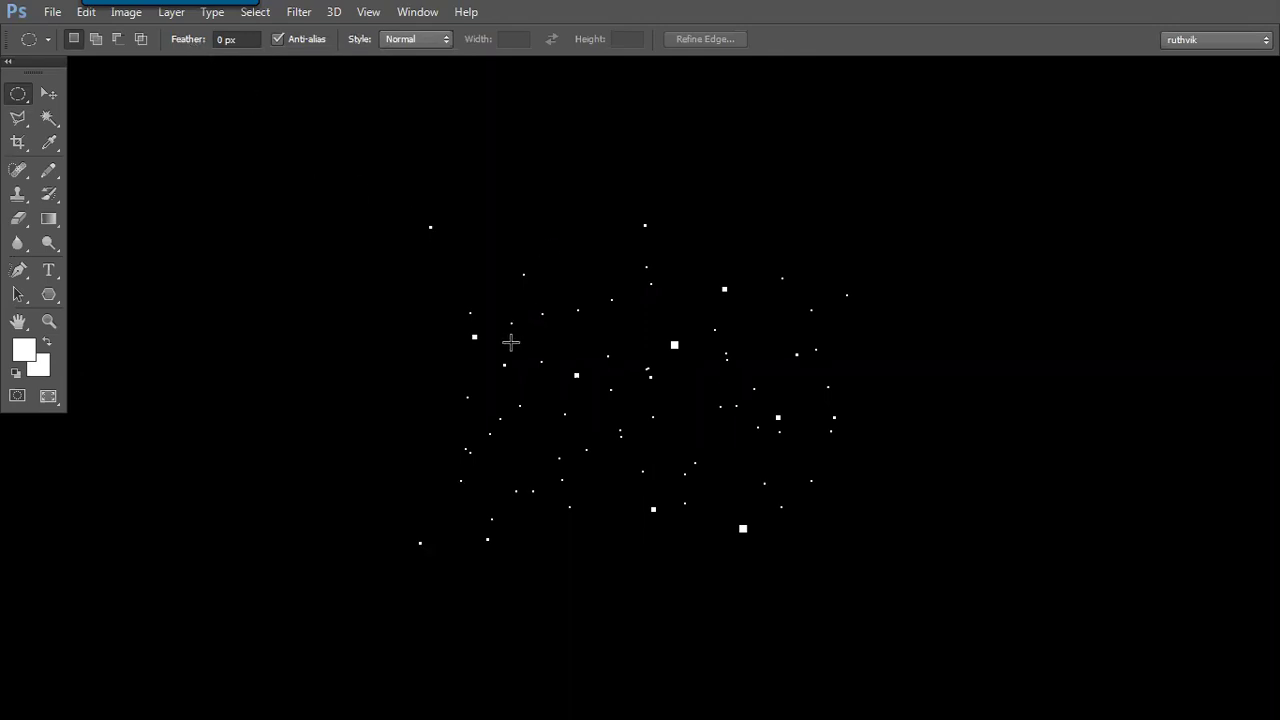
key("ctrl+n")
left_click(517, 221)
left_click(489, 252)
key("Return")
- Return to the Rectangular Marquee and set its style to Normal, with no selection left on the canvas
left_click_drag(485, 277, 555, 428)
left_click(543, 394)
right_click(19, 95)
left_click(74, 90)
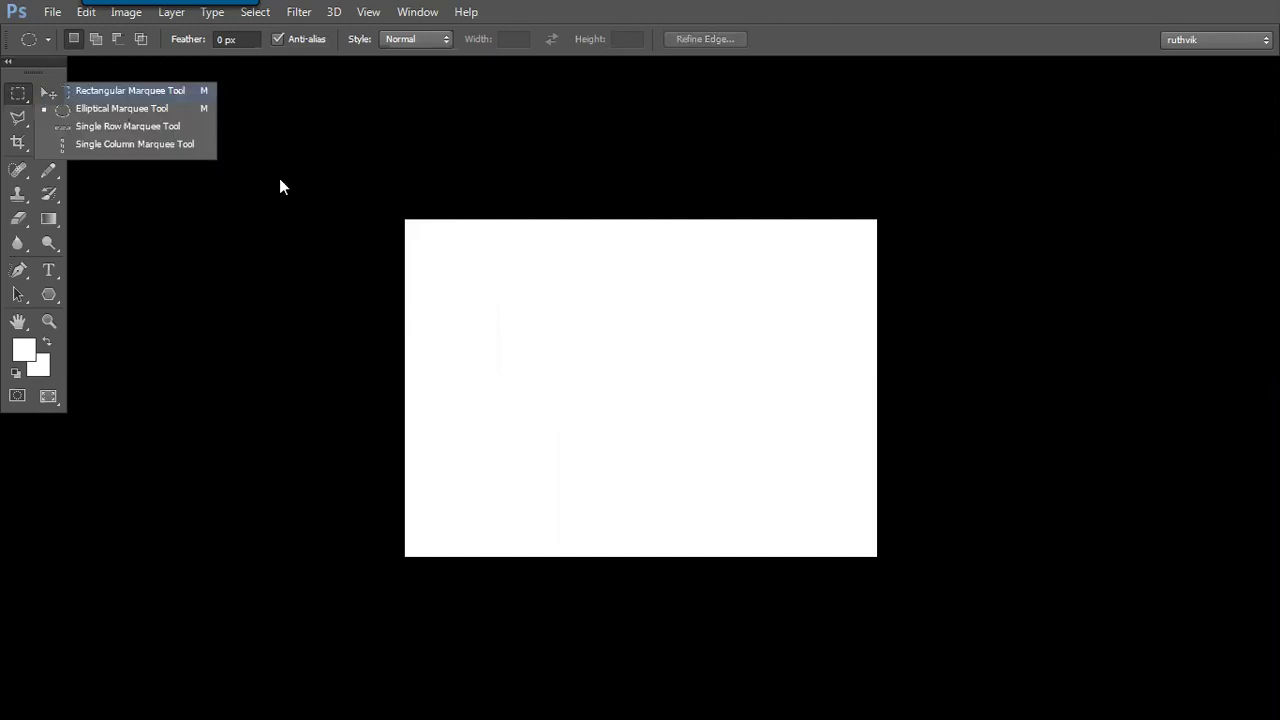
left_click(541, 432)
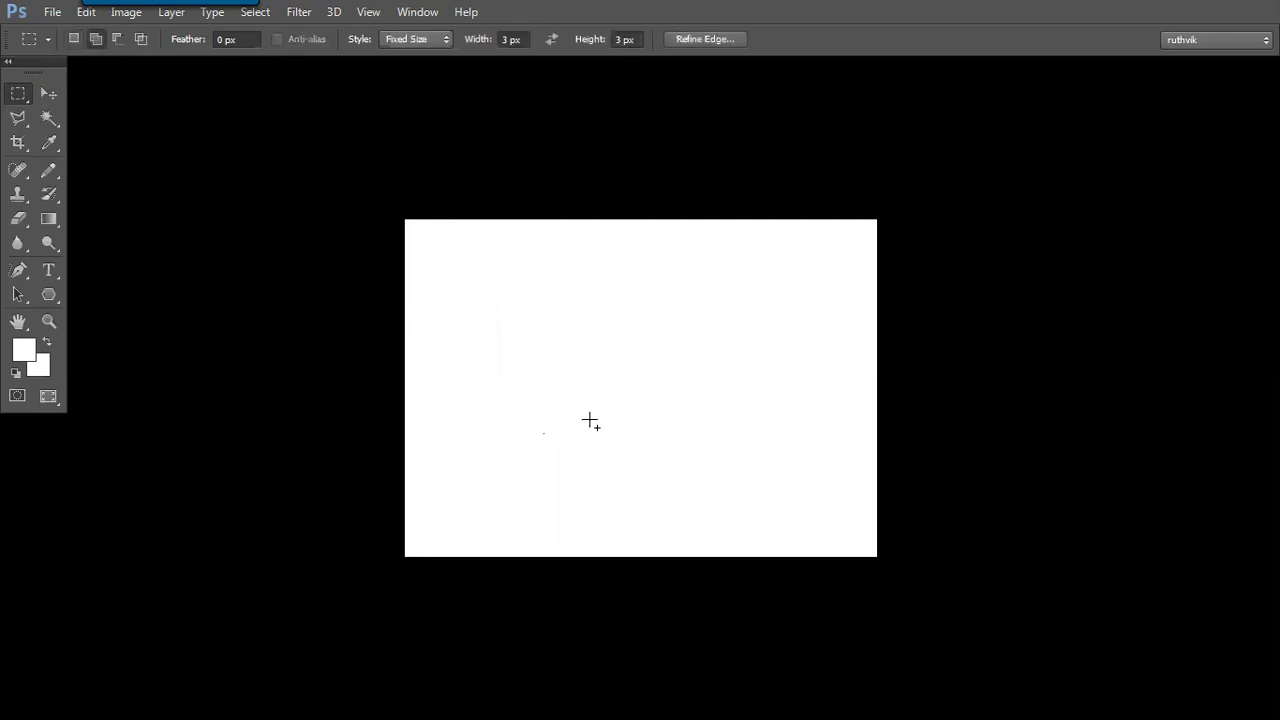
left_click(416, 39)
left_click(410, 36)
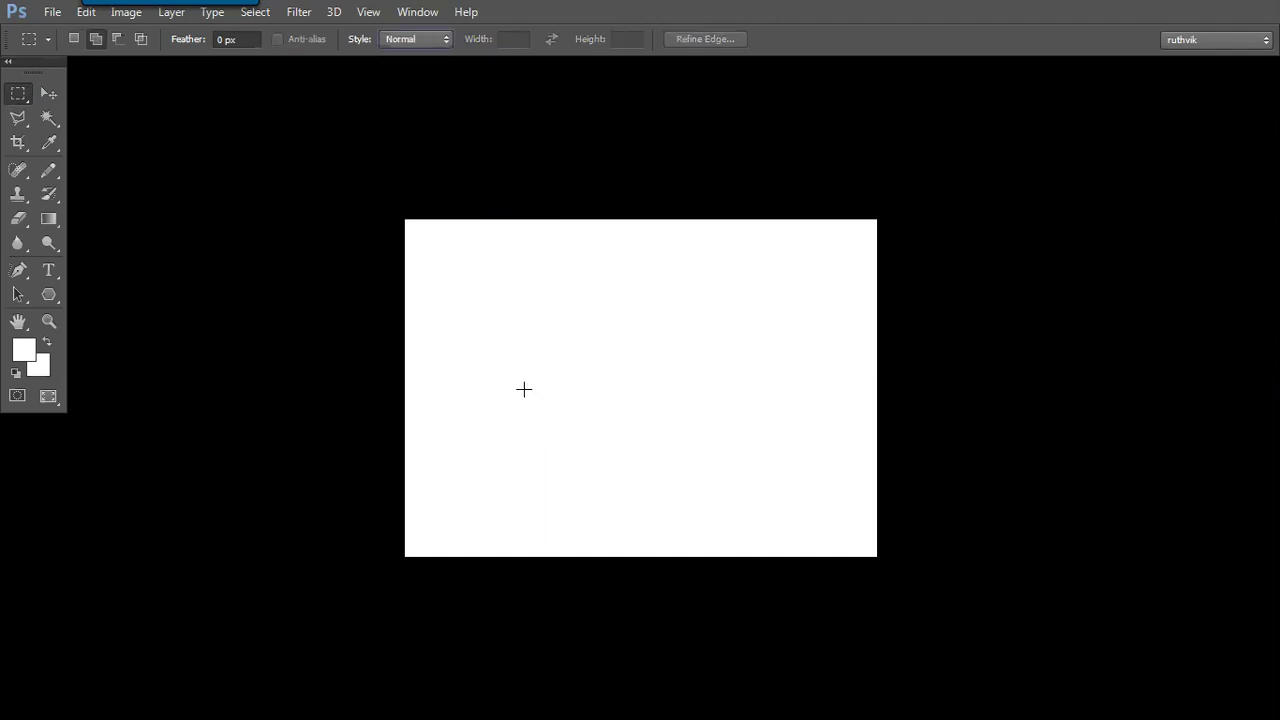
- Select a tall narrow rectangle in the left part of the canvas, fill it with black and deselect it
left_click(21, 393)
key("alt+BackSpace")
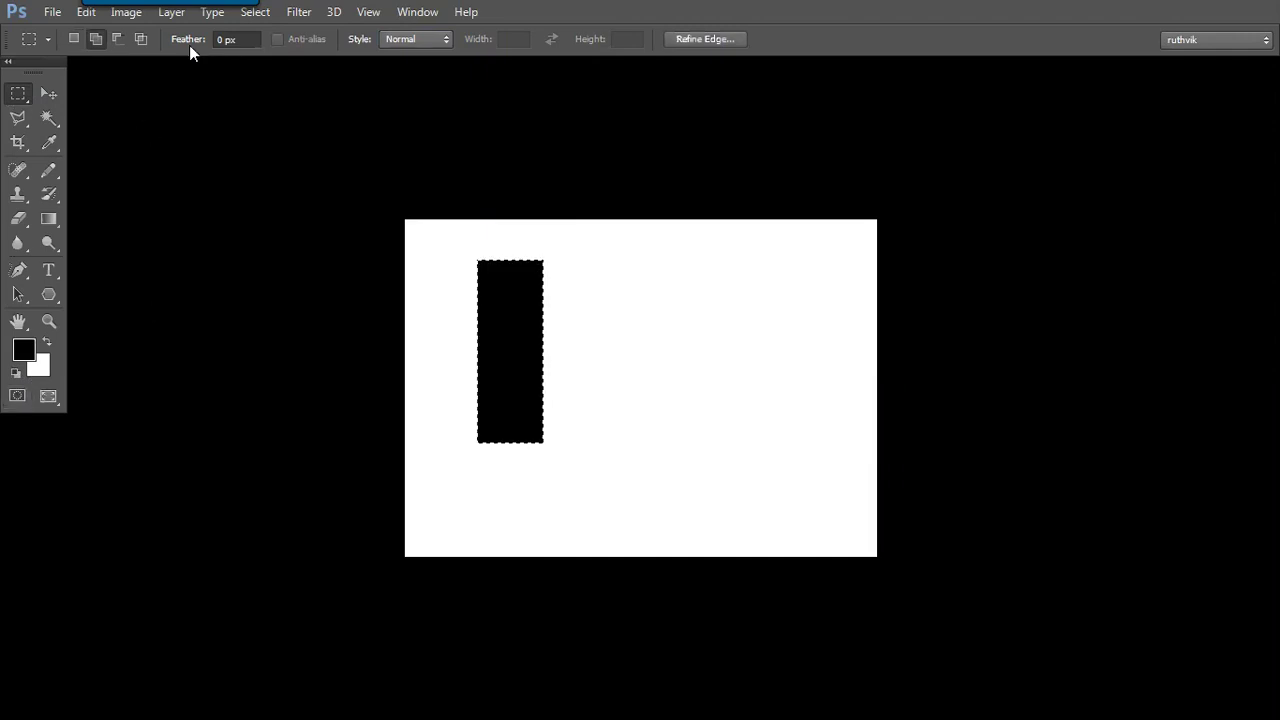
key("ctrl+d")
- Set the feather to 20 px, select a similar tall rectangle beside the black bar, fill it with black and deselect
key("Return")
type("20")
key("Return")
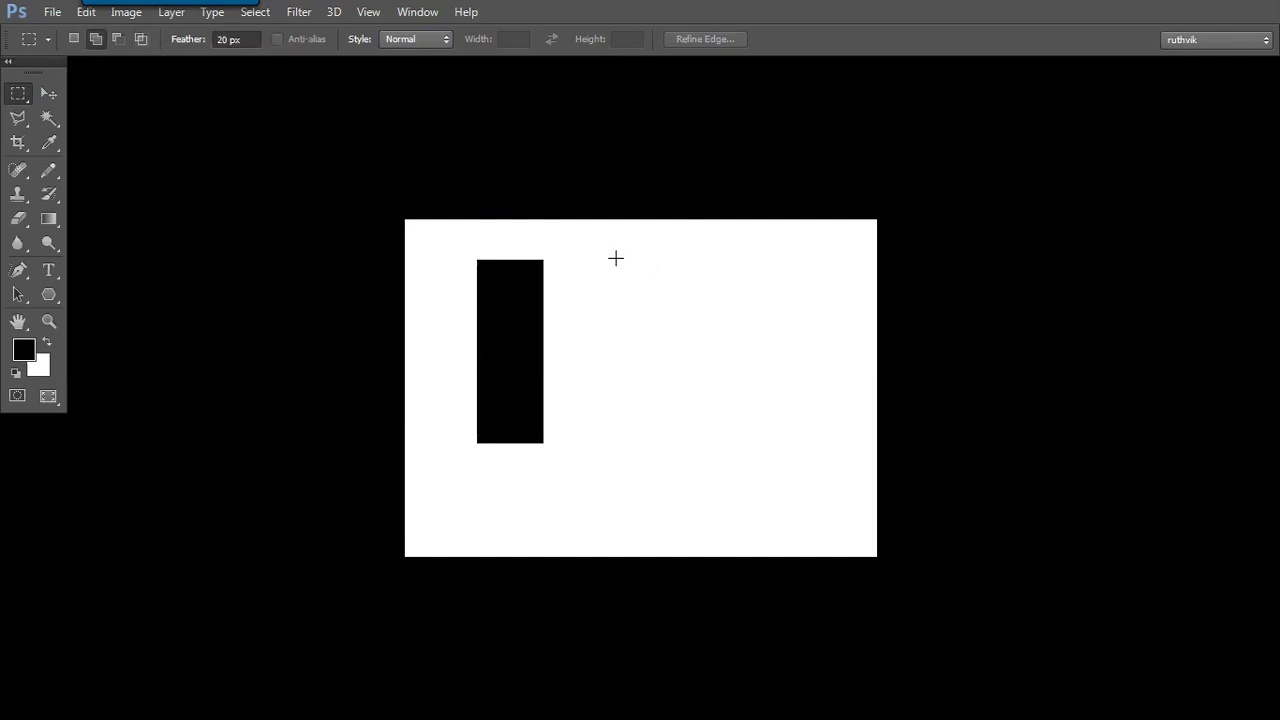
left_click_drag(616, 257, 680, 443)
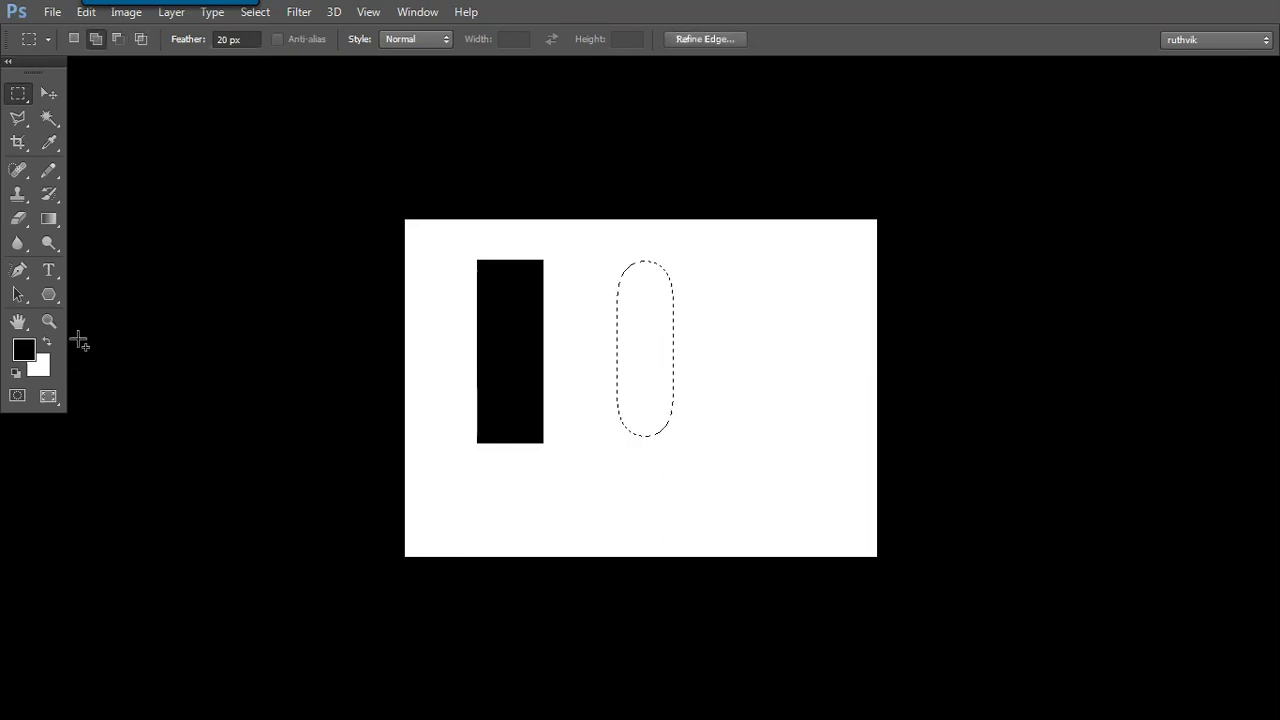
key("alt+BackSpace")
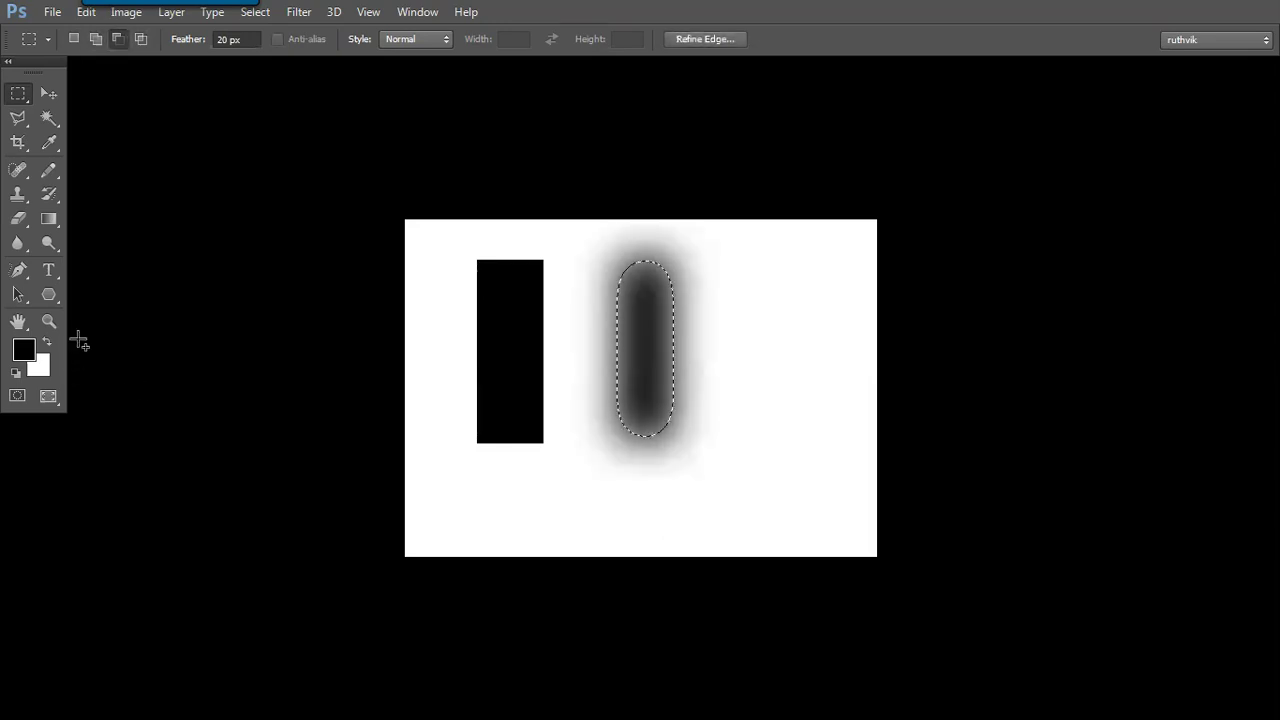
key("ctrl+d")
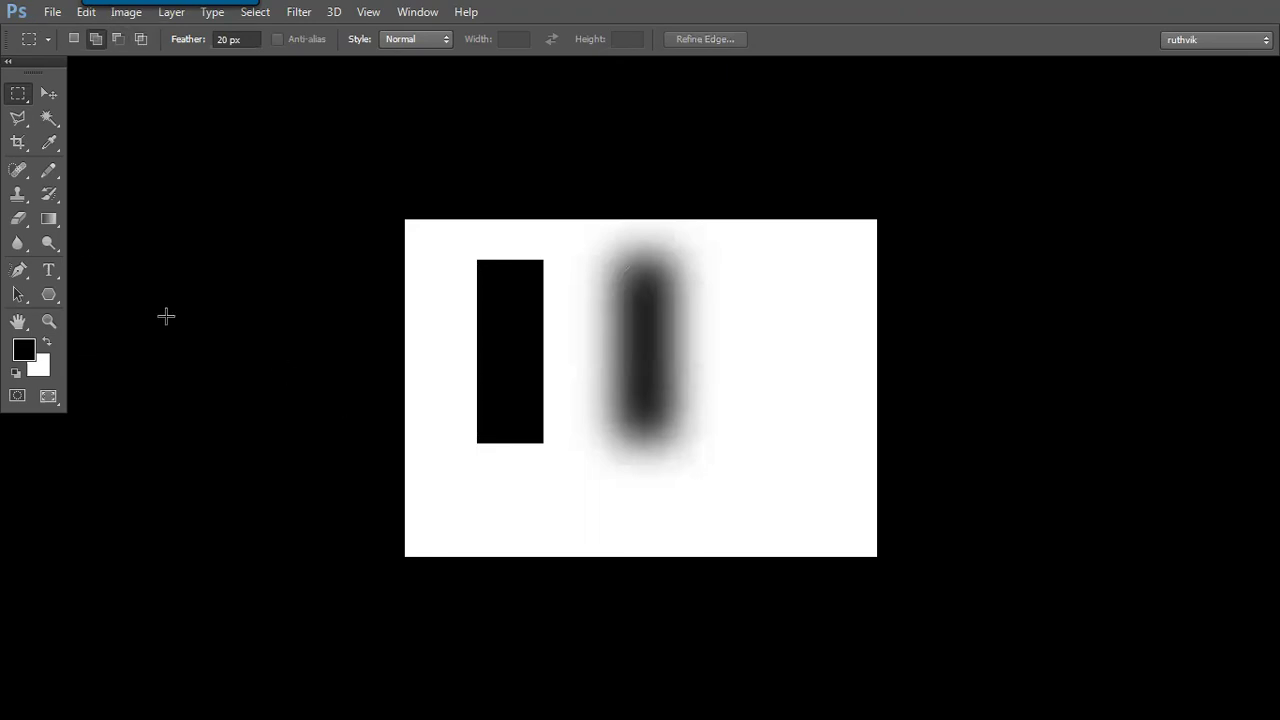
- Handwrite 0 feather and 20 feather labels below the two bars with the Pencil, and undo the last stroke
left_click(48, 168)
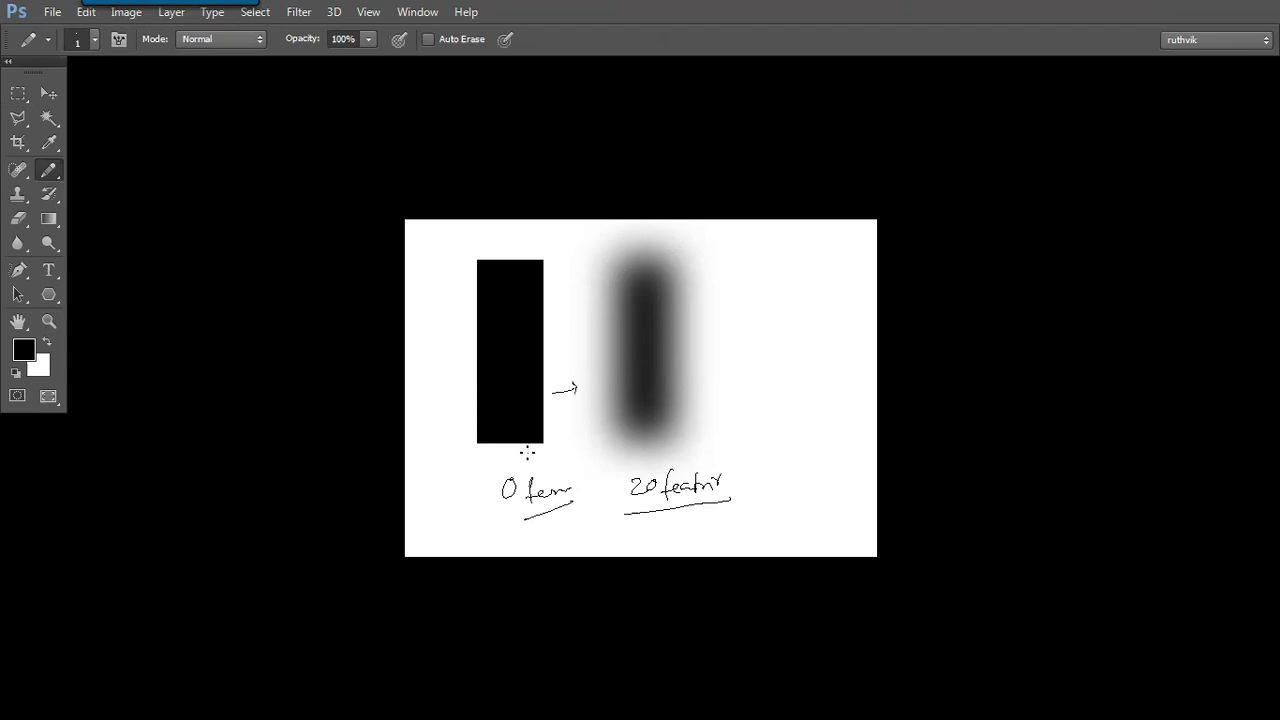
key("ctrl+z")
- Create another blank white document from a preset and switch to the Rectangular Marquee
key("ctrl+n")
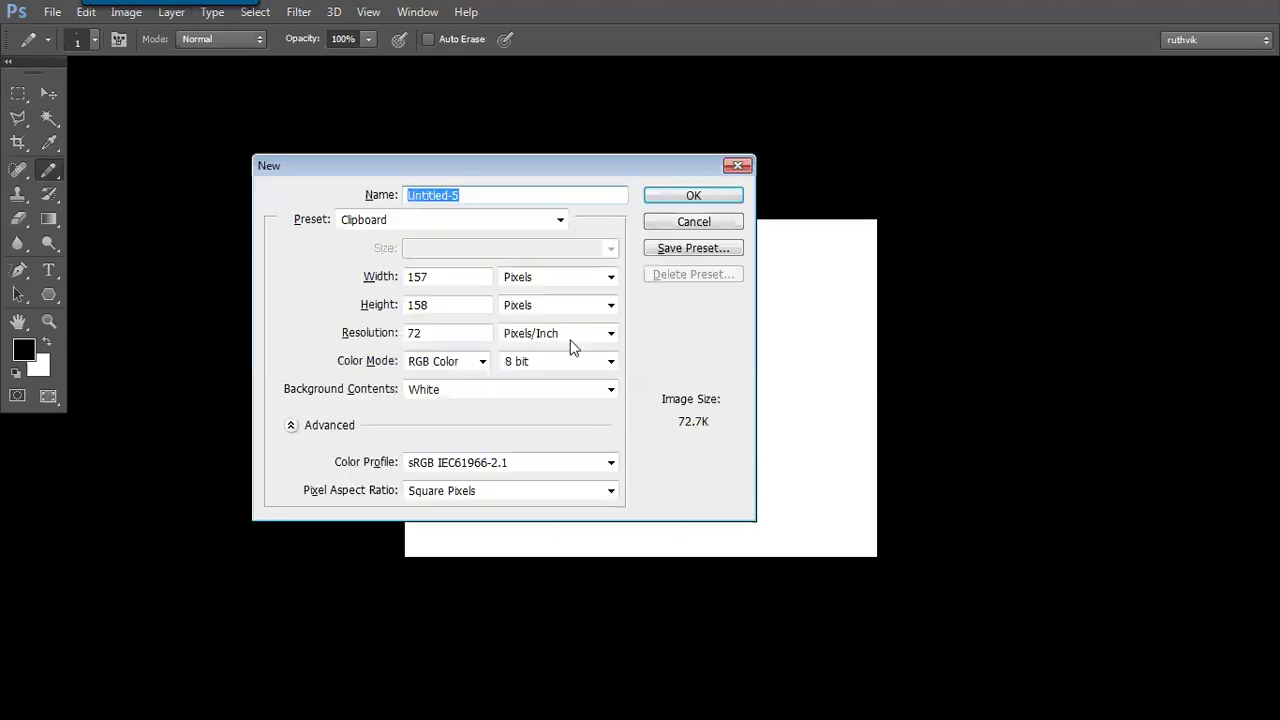
left_click(518, 222)
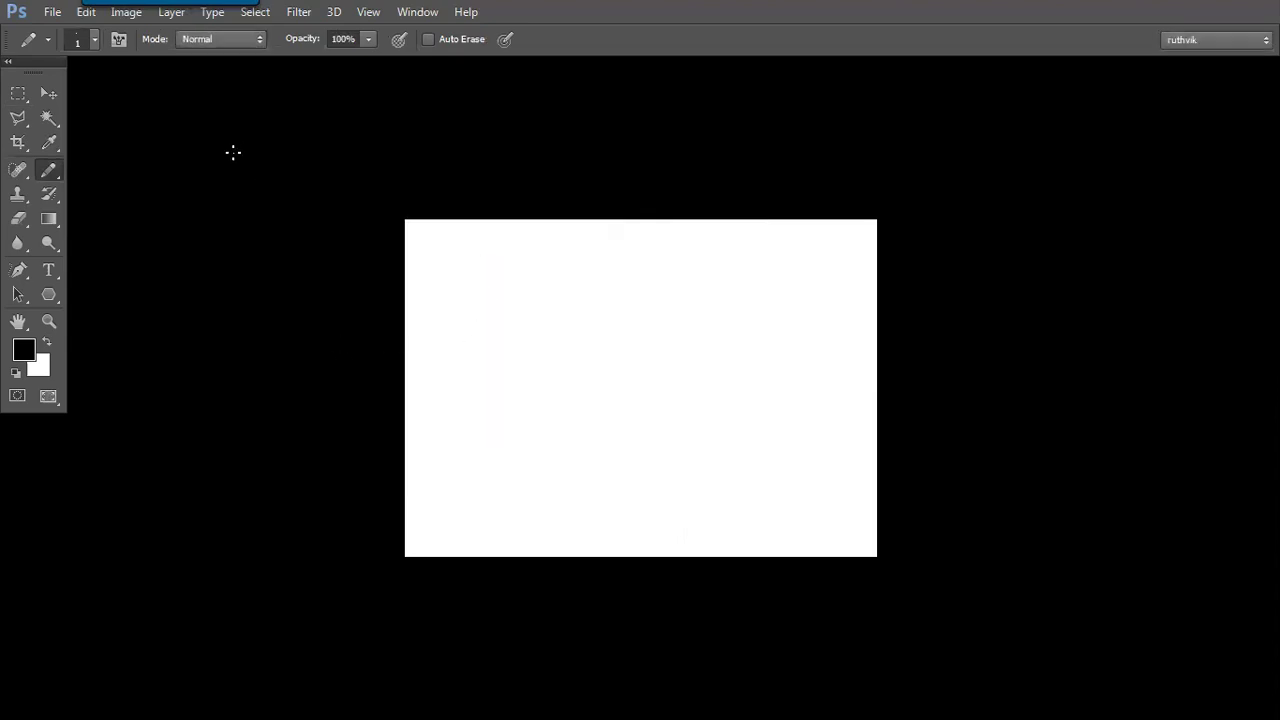
left_click(23, 103)
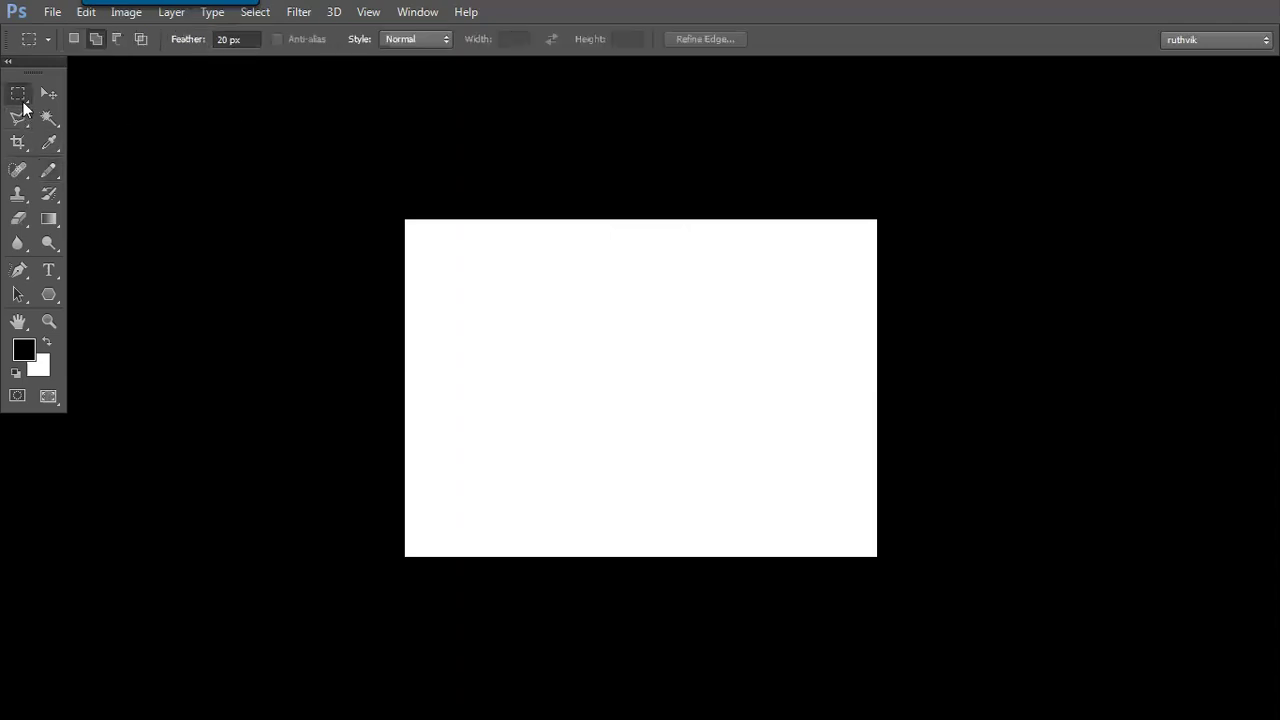
- Set the feather to 29.7 px, select a wide band across the canvas's middle, fill it with black and deselect
left_click_drag(190, 45, 266, 49)
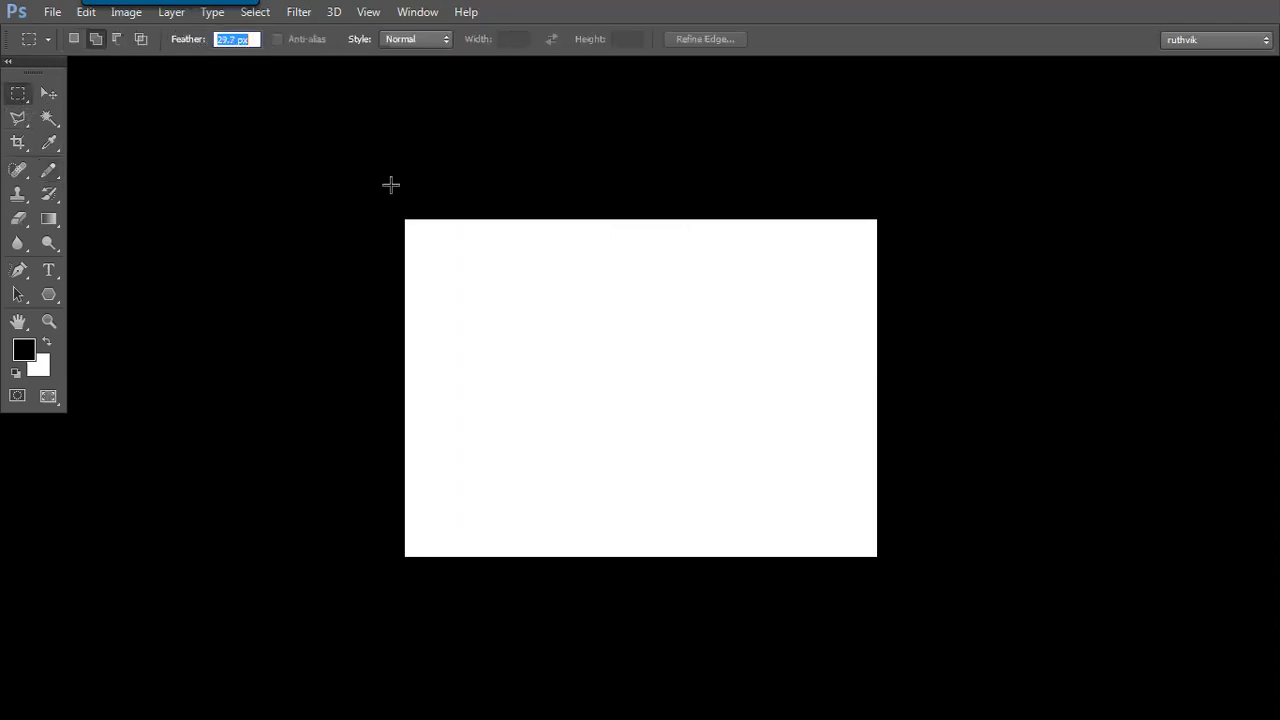
left_click_drag(407, 372, 940, 436)
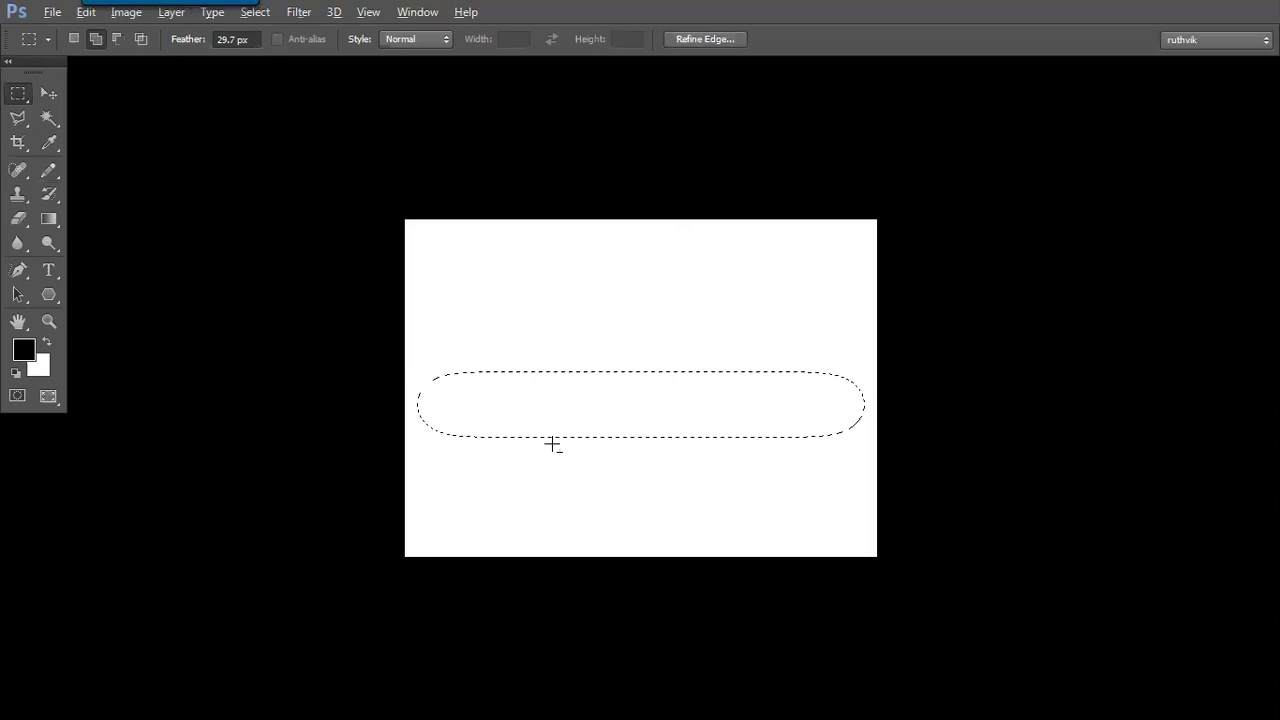
key("alt+BackSpace")
key("ctrl+d")
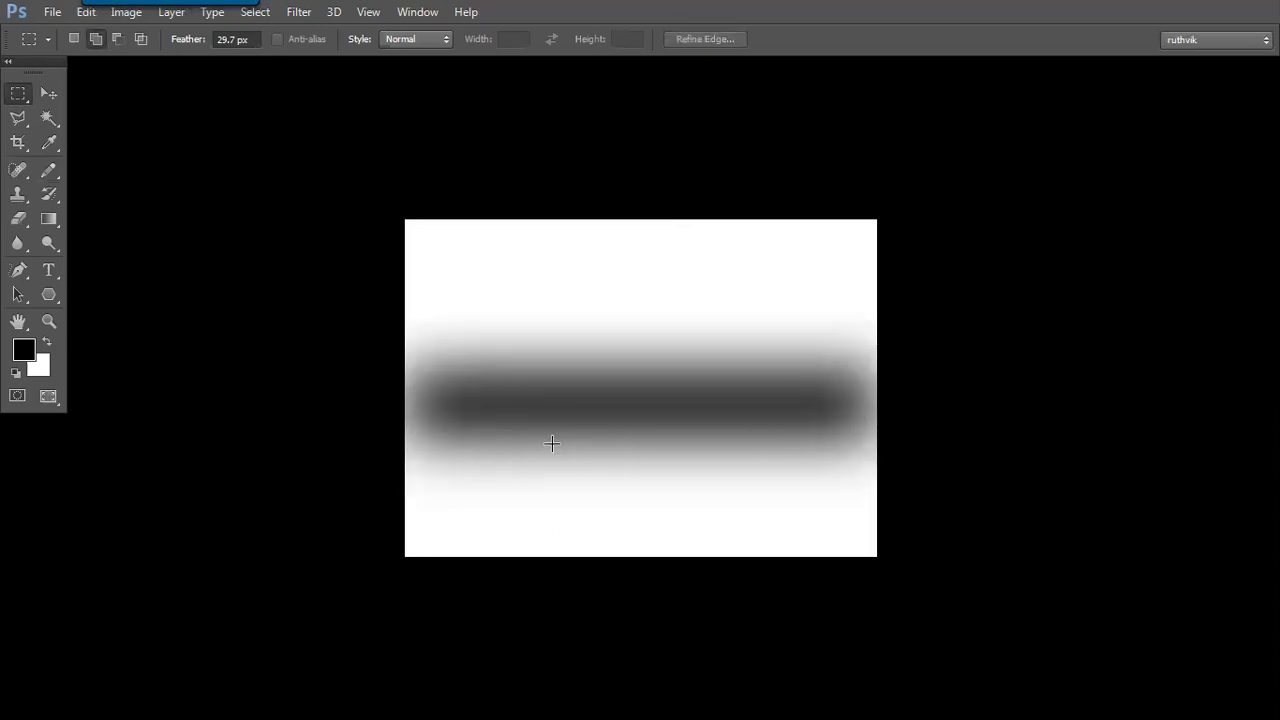
- Set the feather to 0 px, select the area above the blurred band's centre line, fill it with black, replace that with white, and deselect
left_click_drag(181, 42, 6, 91)
left_click(255, 41)
type("0")
key("Return")
left_click(12, 95)
left_click_drag(402, 218, 918, 397)
key("alt+BackSpace")
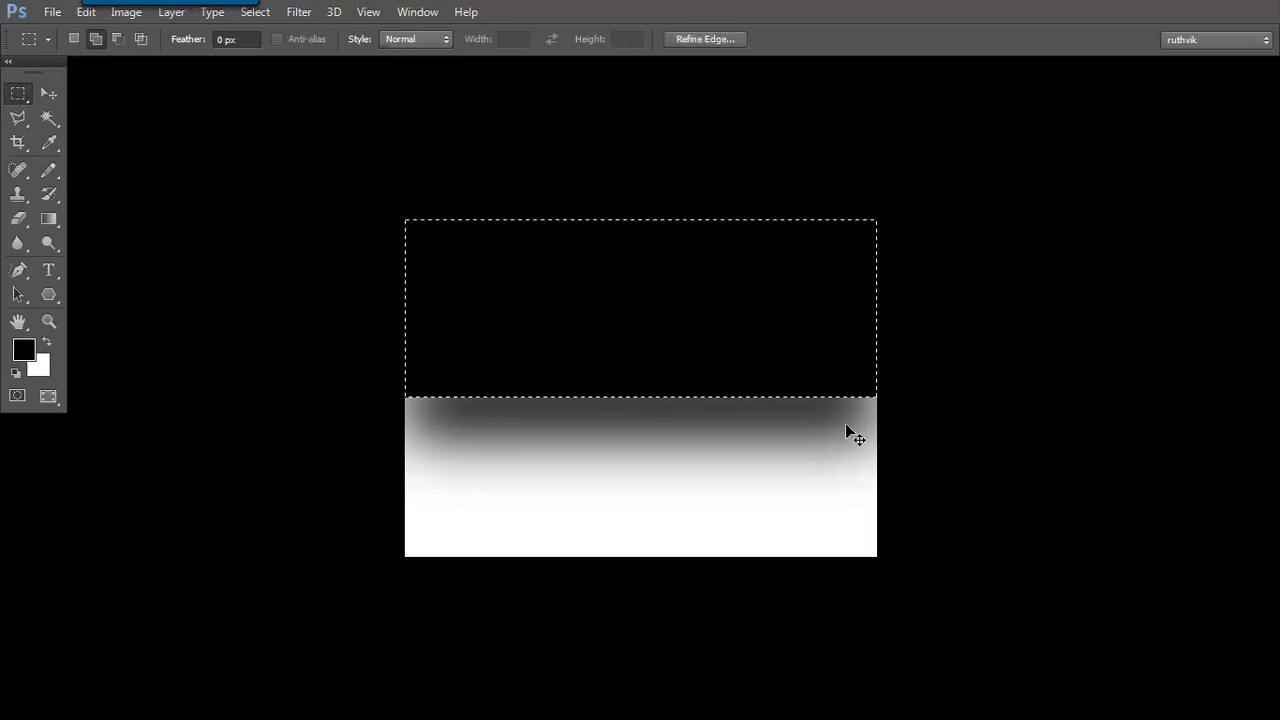
key("ctrl+BackSpace")
key("ctrl+d")
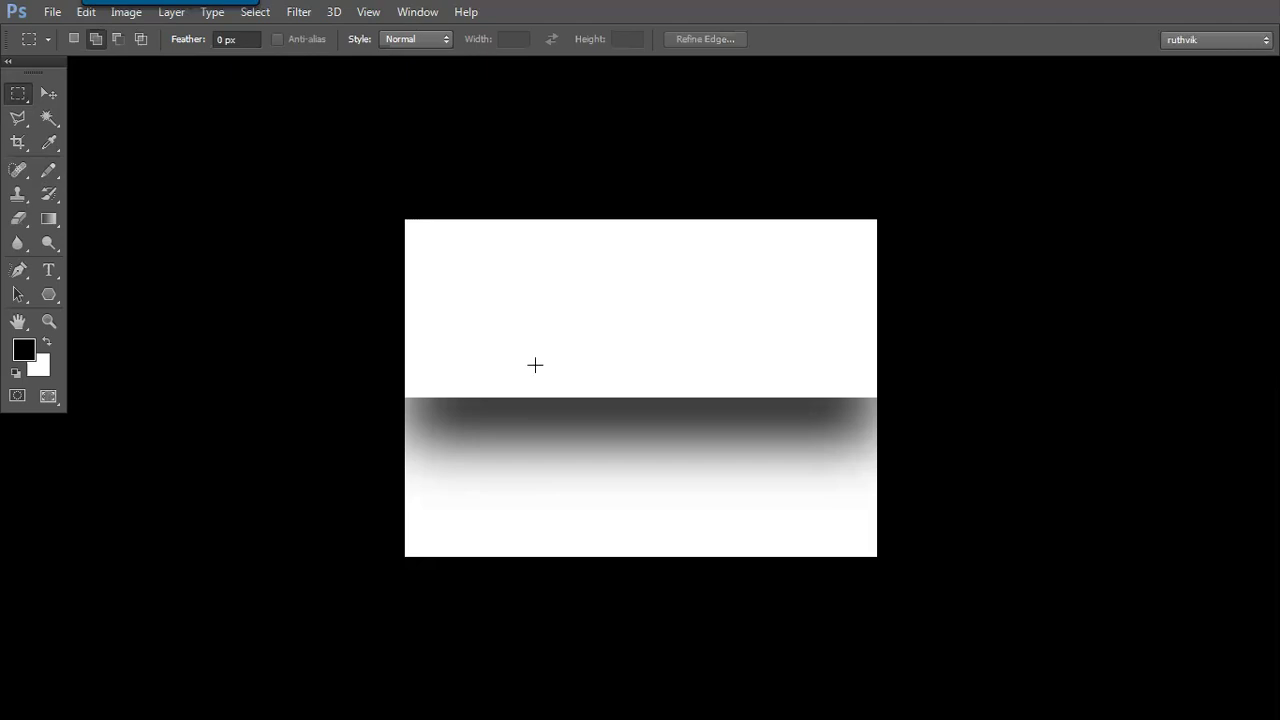
- Preview the cut-off shadow enlarged in full-screen mode, and clear the canvas back to plain white
key("f")
key("ctrl+plus")
key("ctrl+plus")
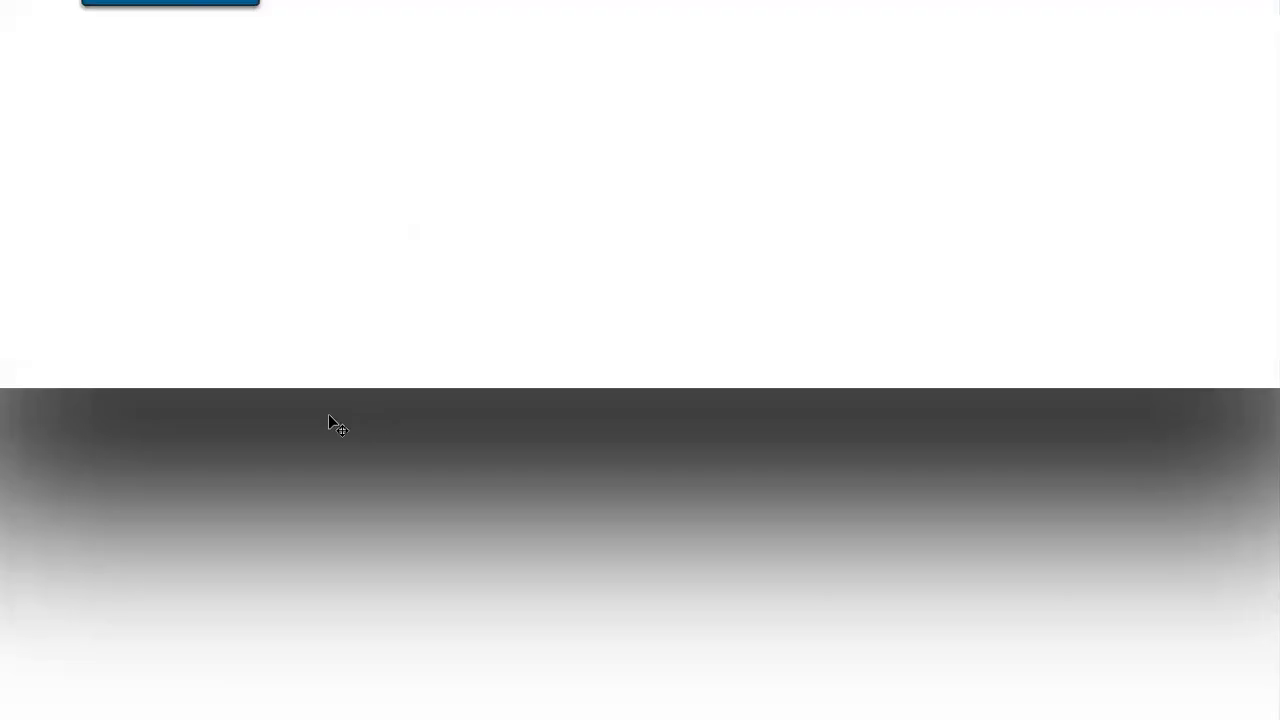
key("ctrl+minus")
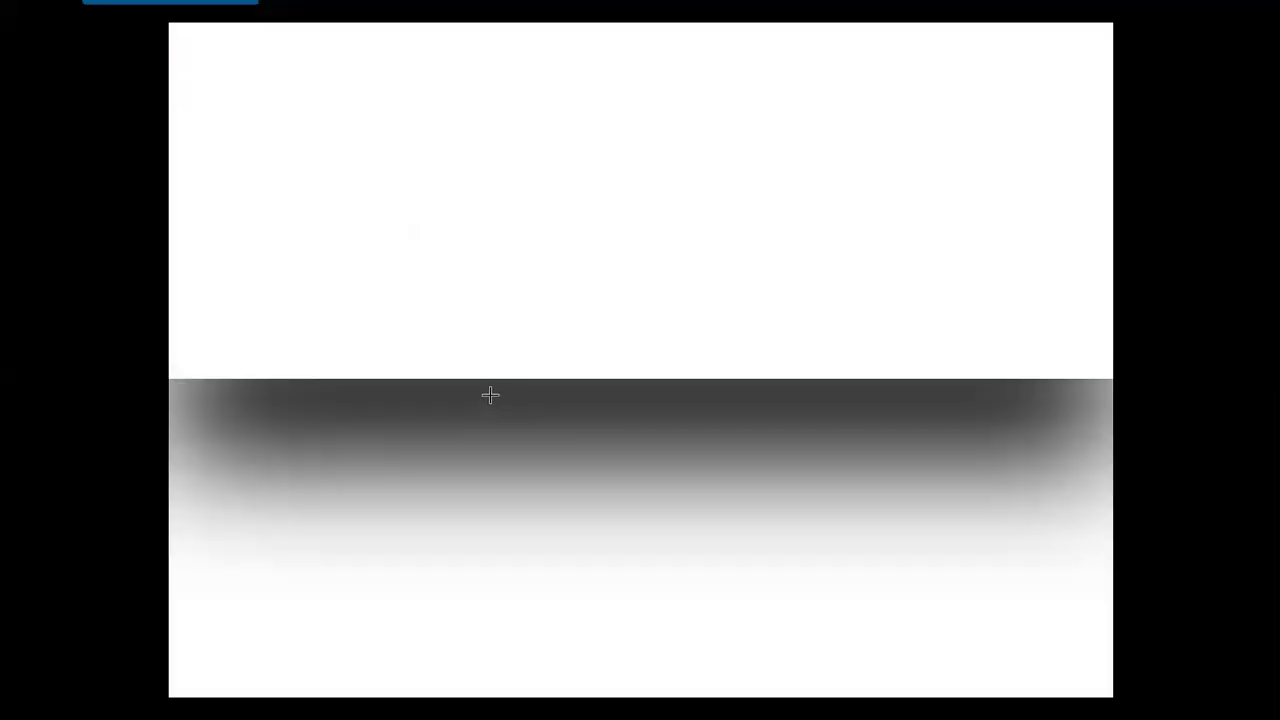
key("f")
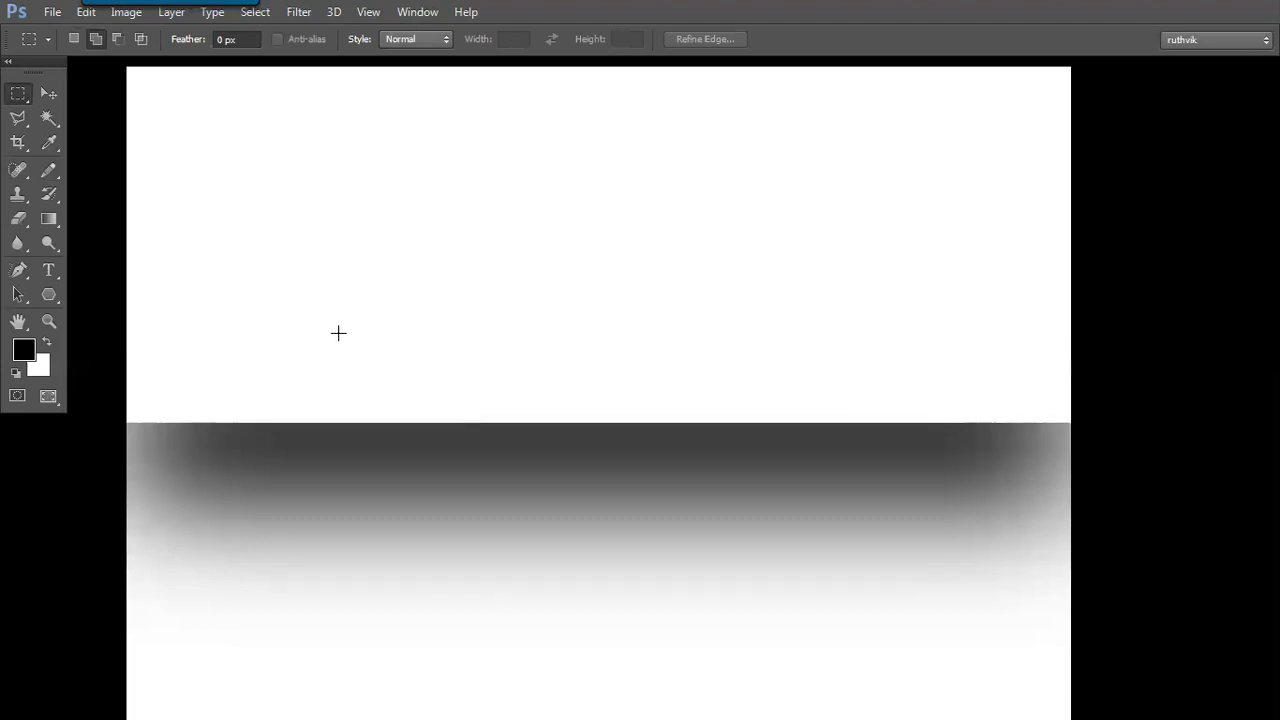
key("ctrl+z")
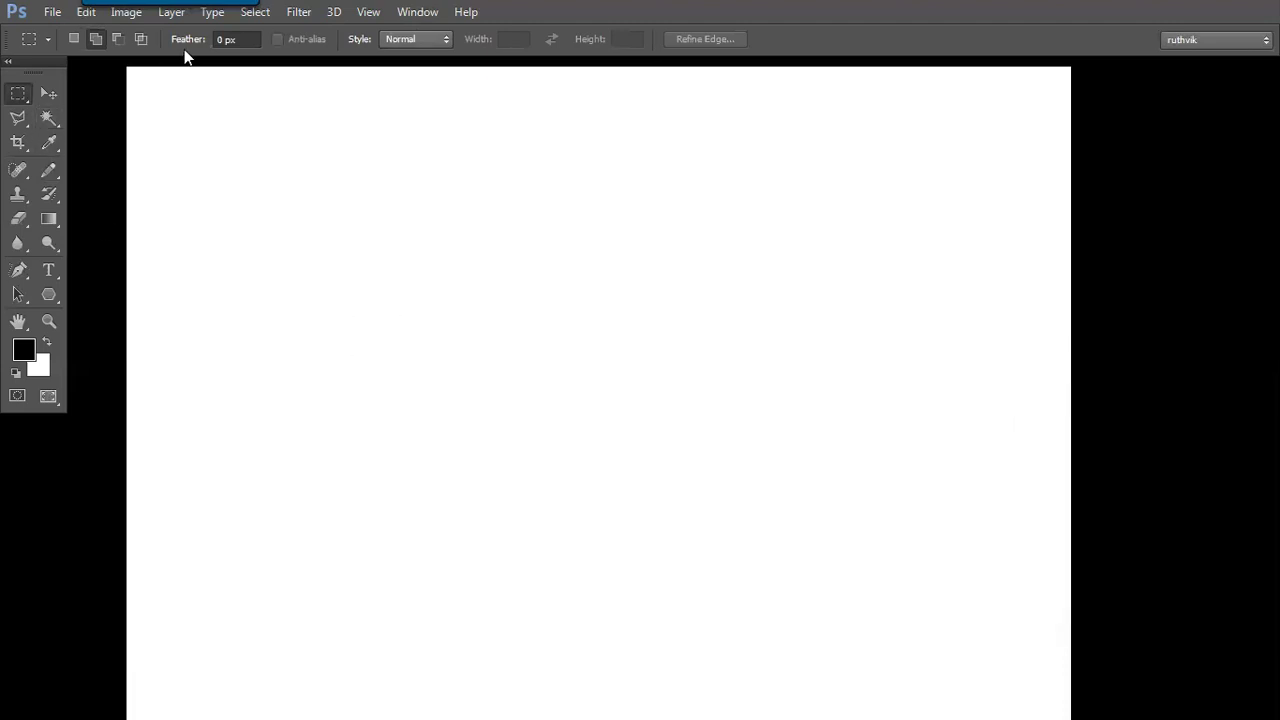
- Set the feather to 20 px and draw a rectangular selection left of the canvas's centre
left_click(228, 39)
type("20")
key("Return")
left_click_drag(364, 284, 646, 488)
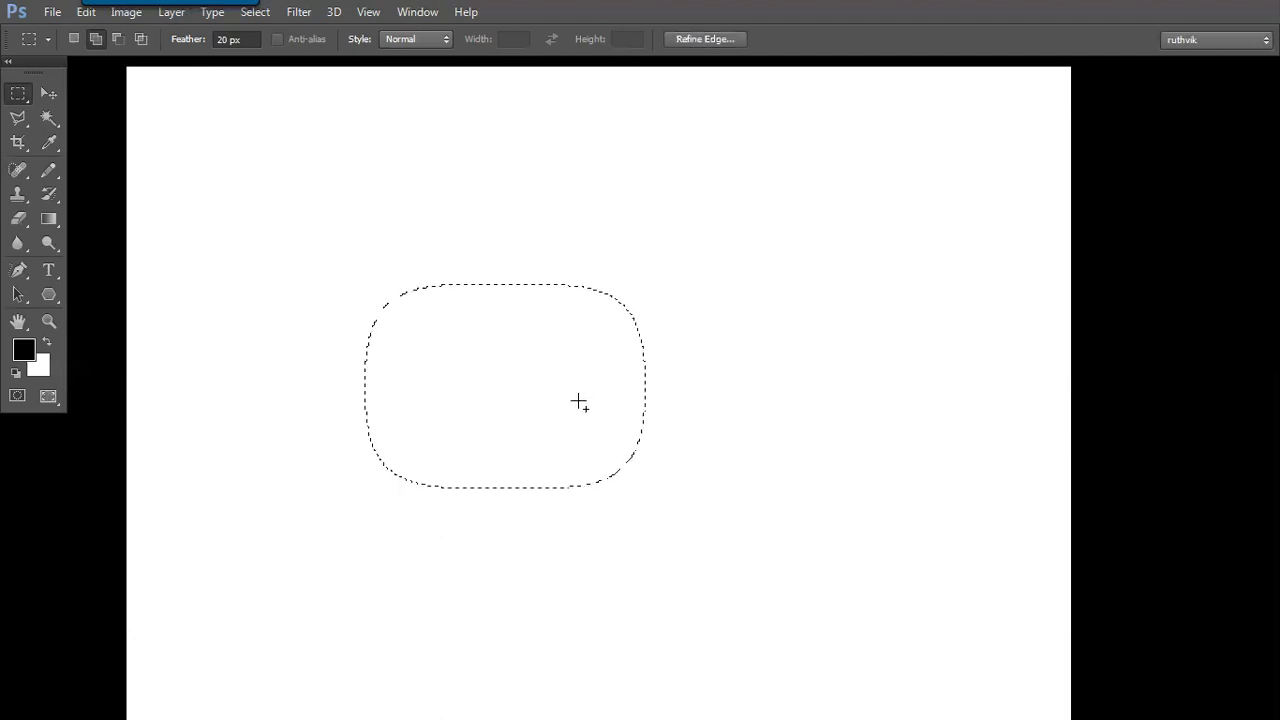
- Save the feathered selection as a new channel named a
right_click(527, 368)
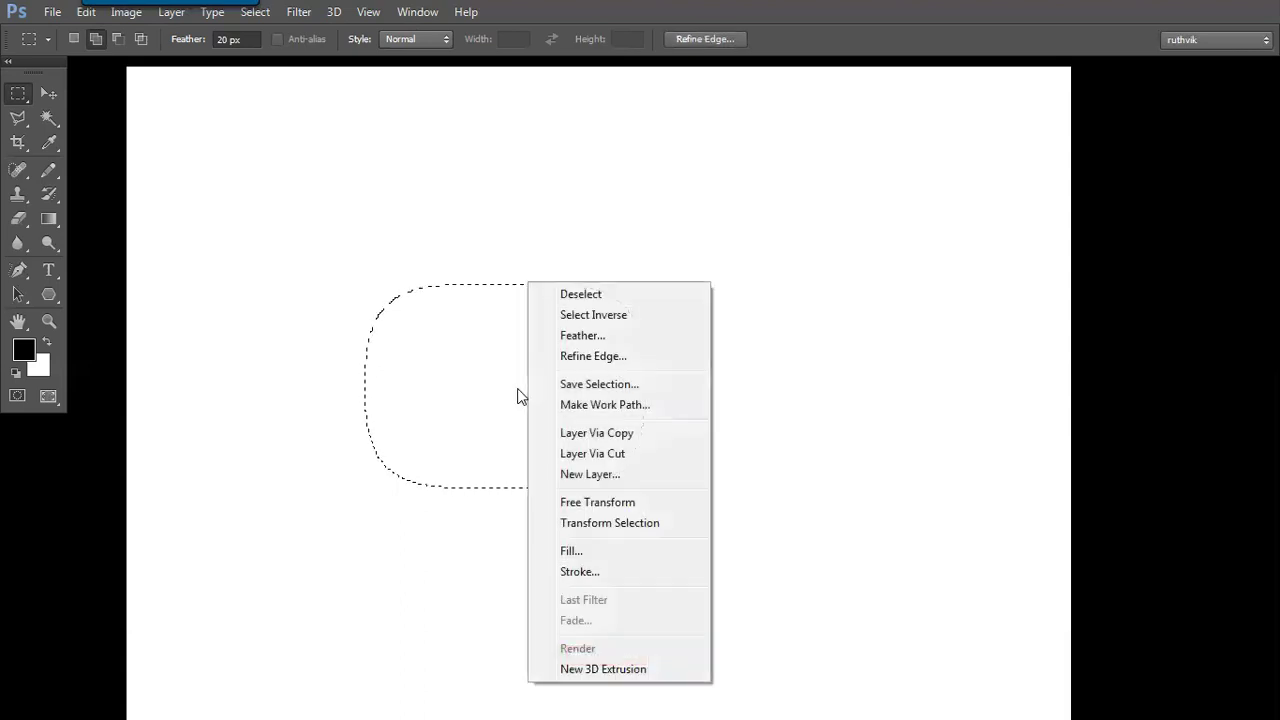
left_click(587, 384)
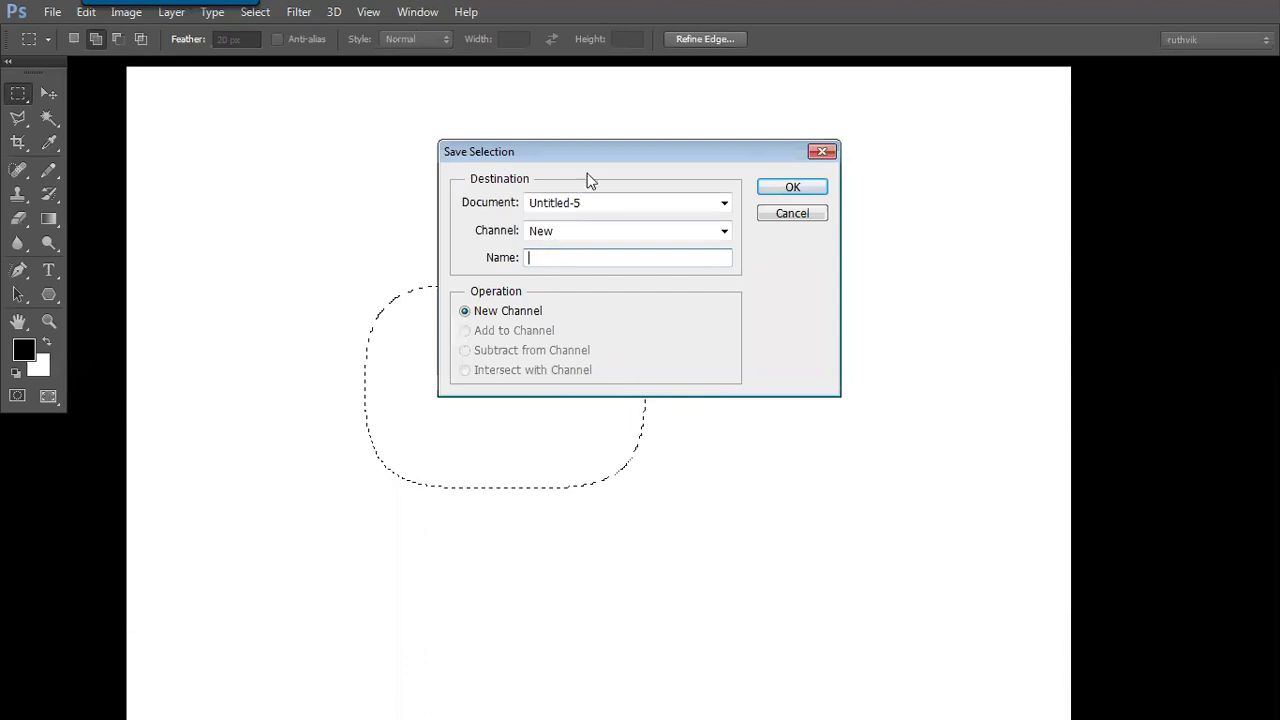
type("a")
left_click(772, 190)
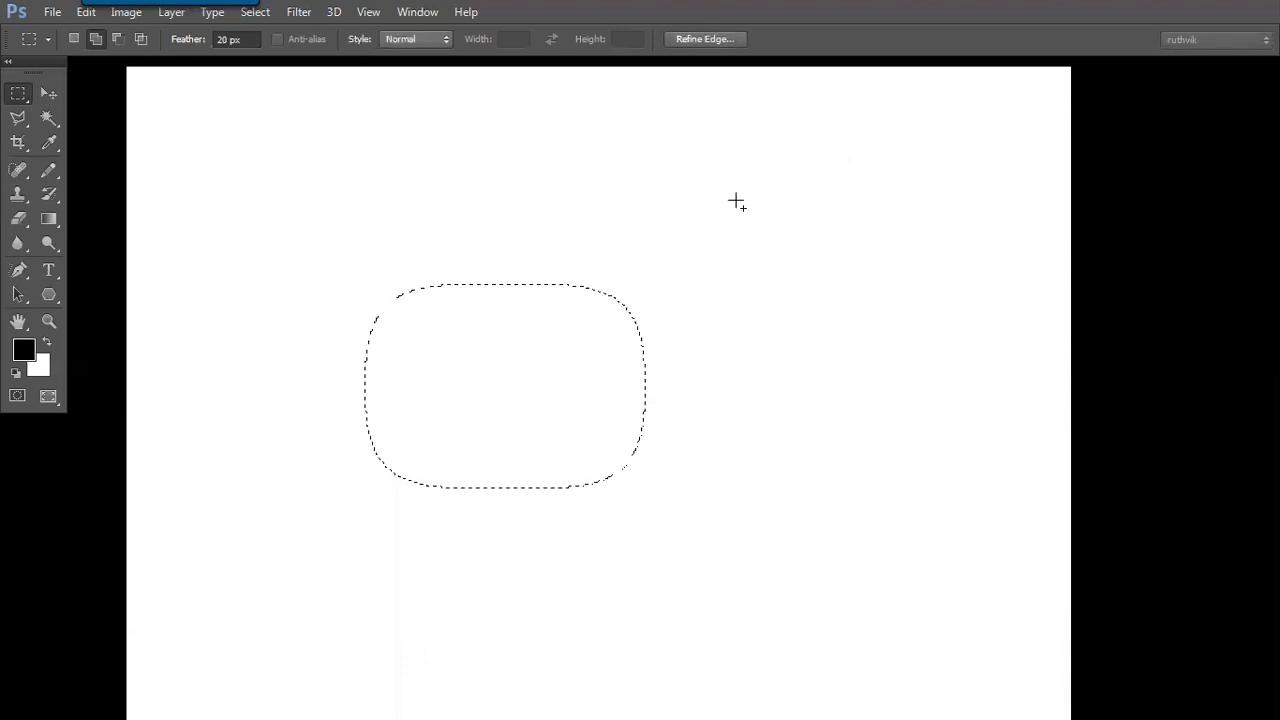
- Set the feather to 0 px and subtract the right half of the feathered selection with a hard-edged rectangle
left_click(245, 39)
type("0")
key("Return")
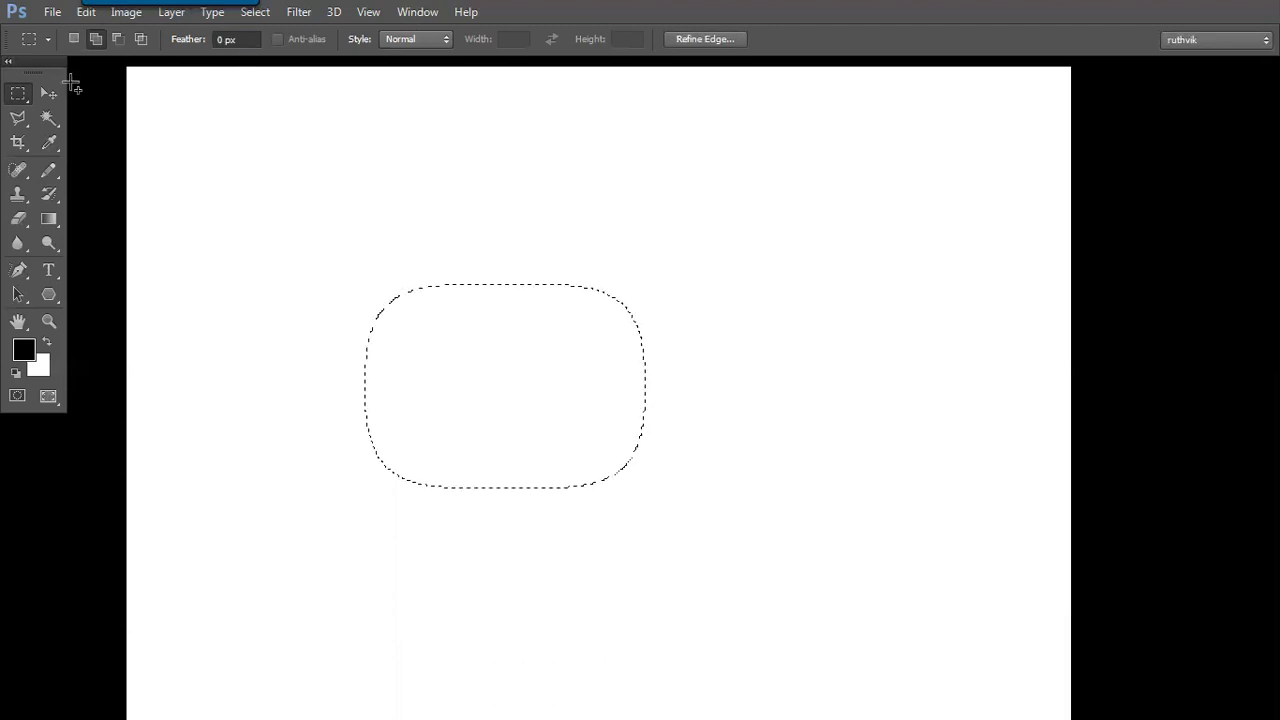
left_click(118, 39)
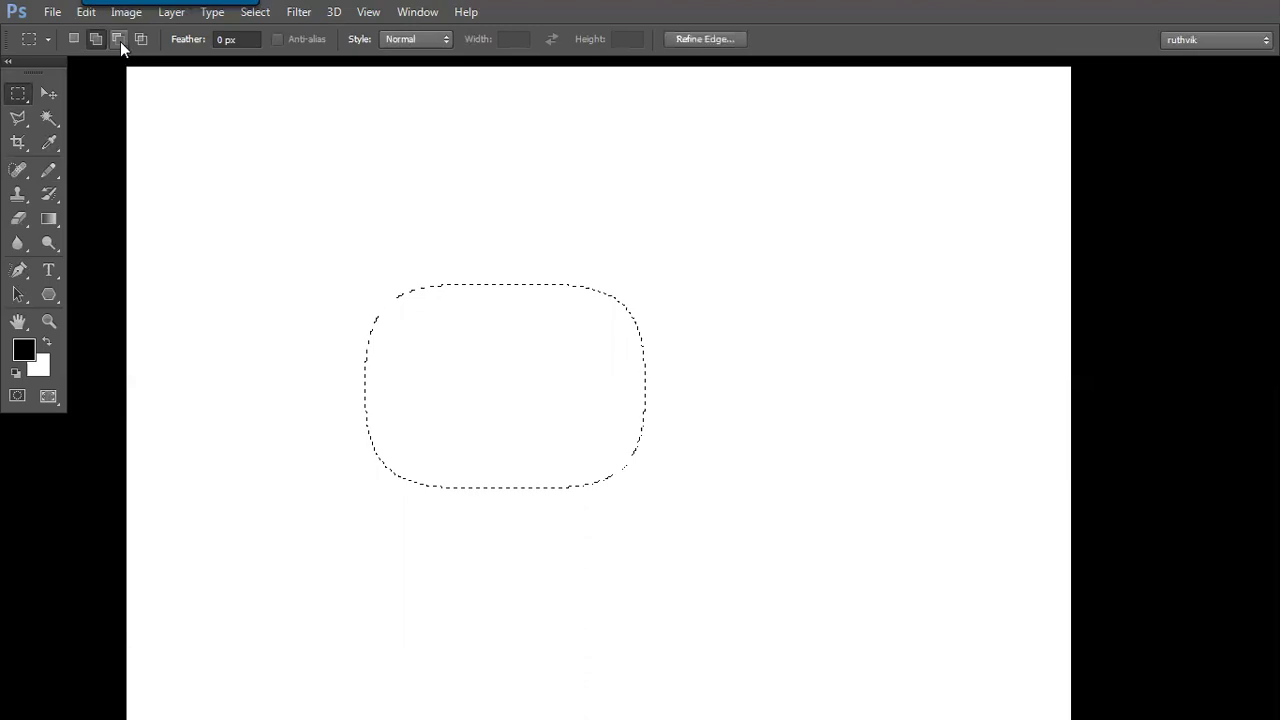
left_click_drag(503, 215, 728, 590)
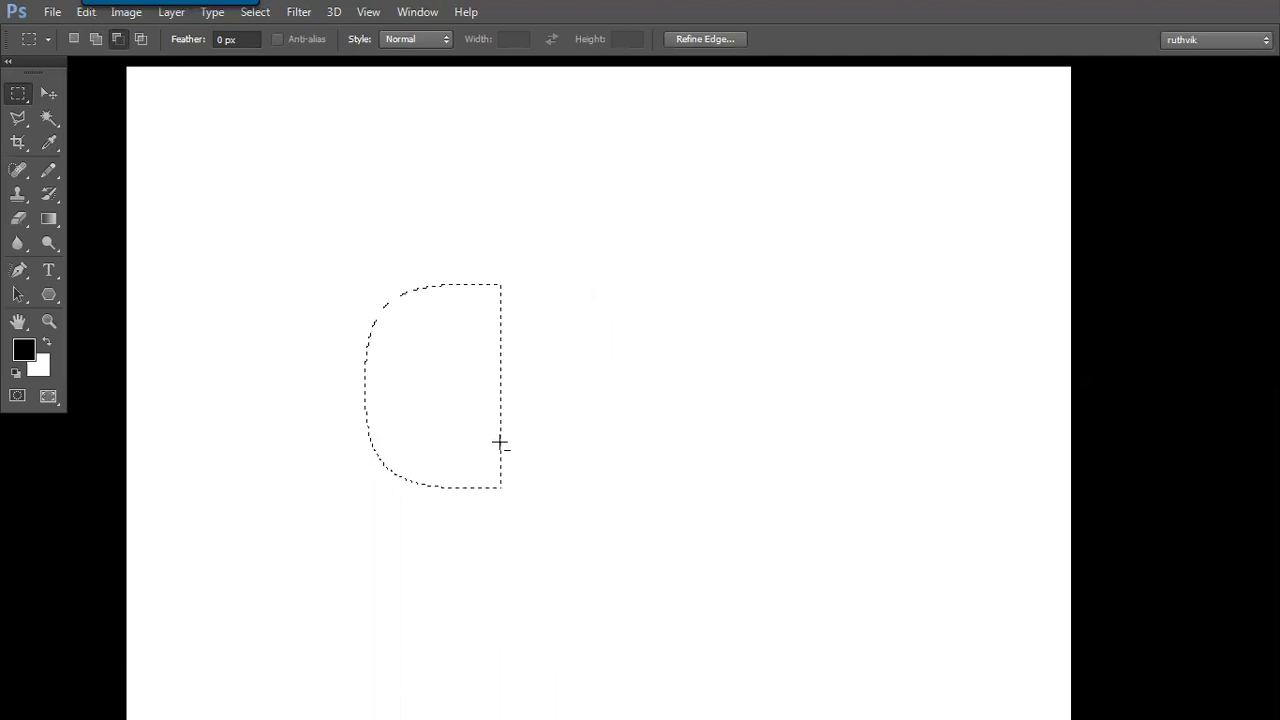
- Try to fill the remaining half selection with magenta #ff00f0 in Saturation mode at 100% opacity
key("shift+F5")
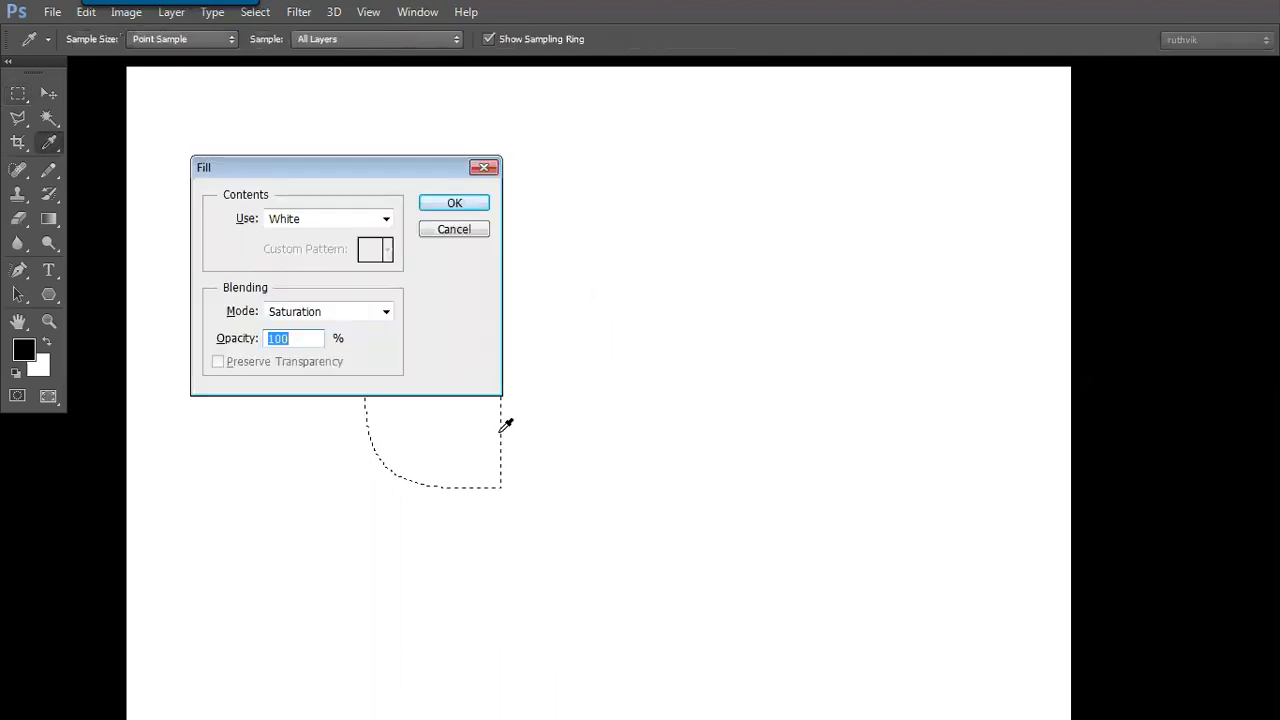
left_click(376, 222)
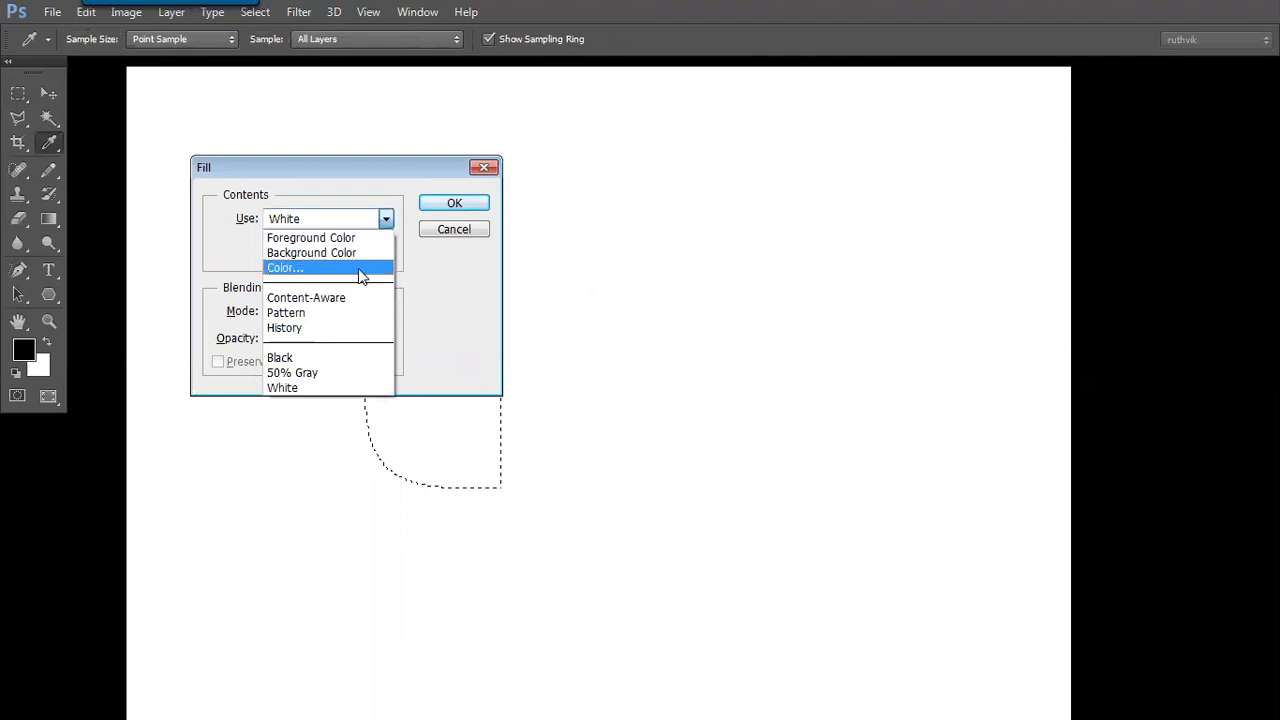
left_click(390, 267)
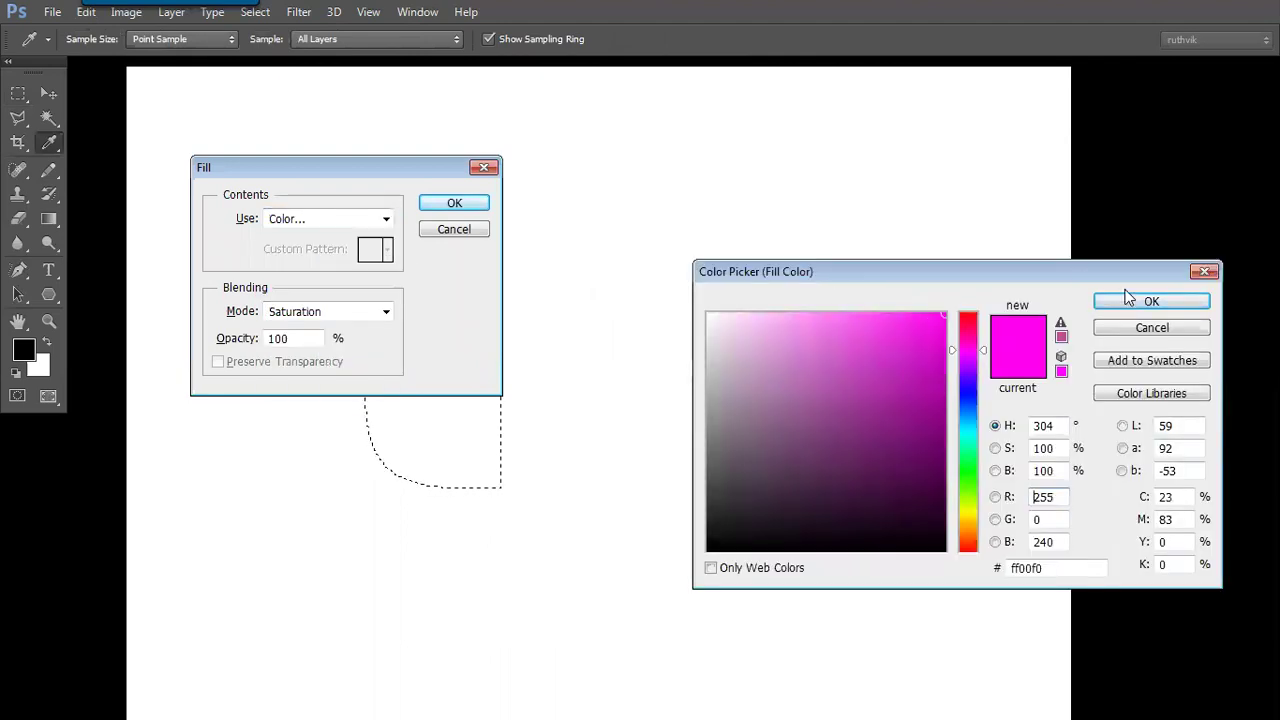
key("Return")
left_click(484, 209)
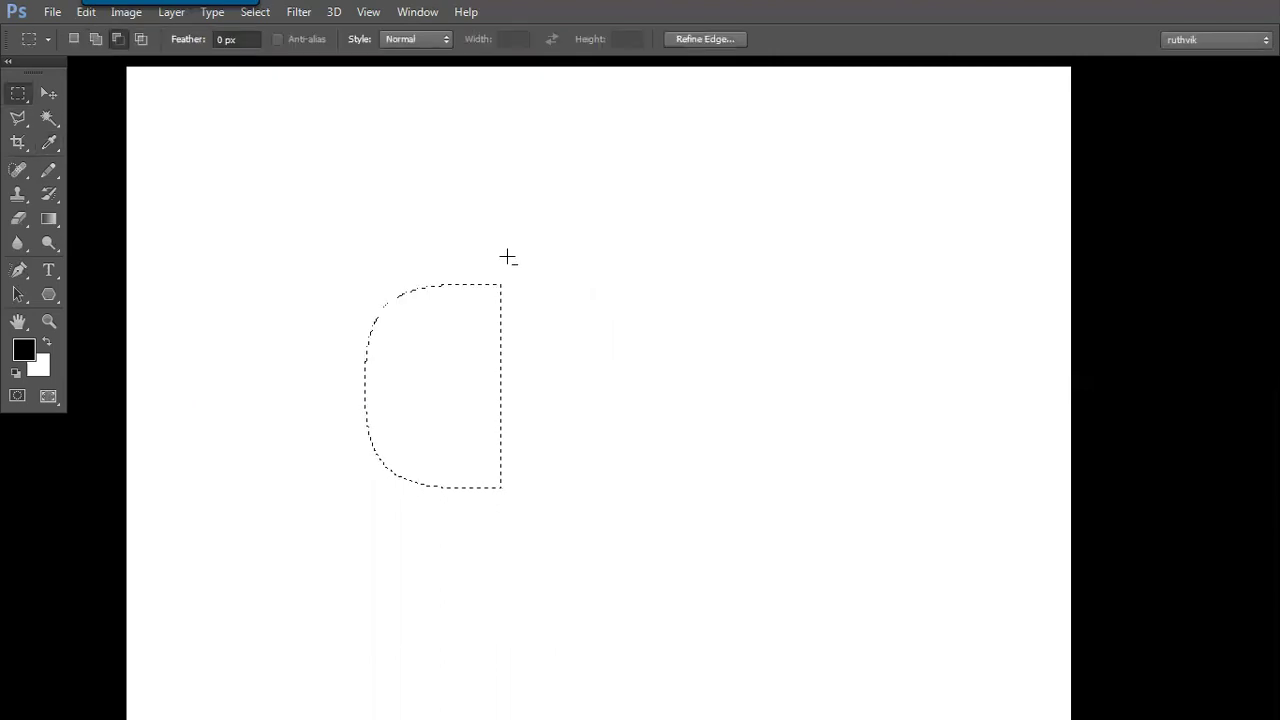
- Fill the half selection with the same magenta in Normal mode at 100% opacity, and deselect
key("i")
key("shift+F5")
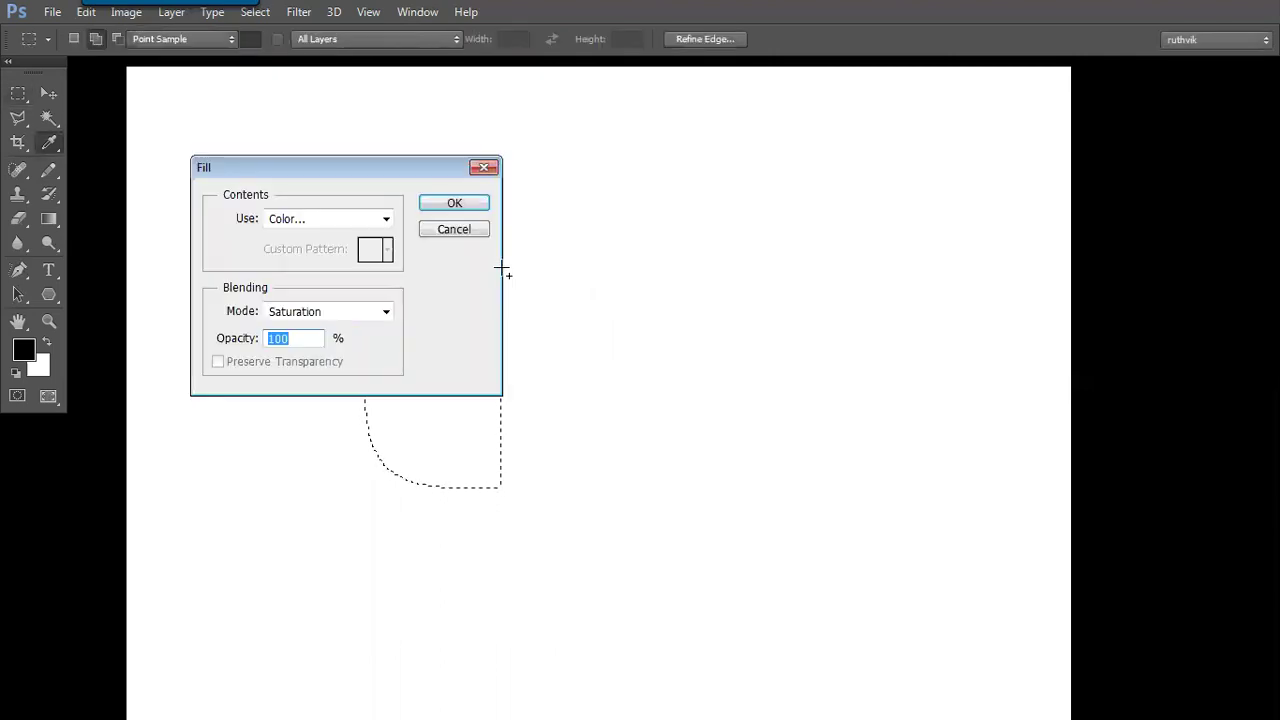
left_click(362, 313)
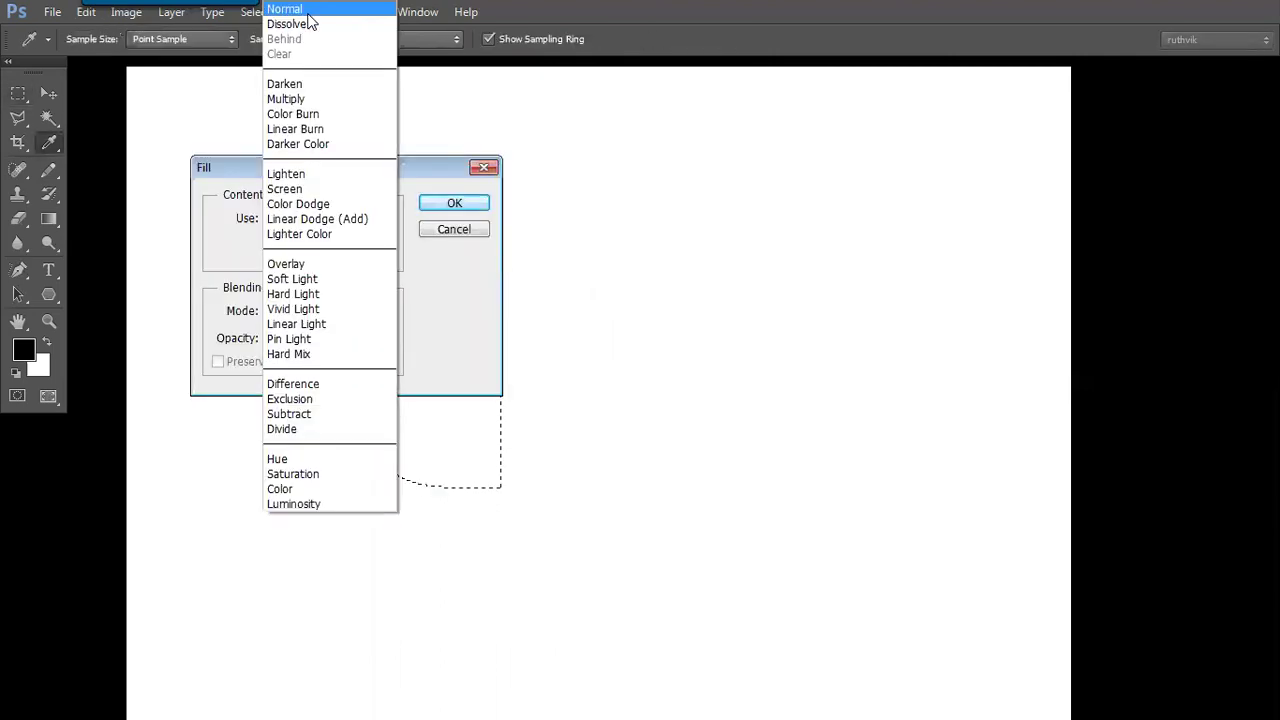
left_click(438, 199)
key("Return")
key("m")
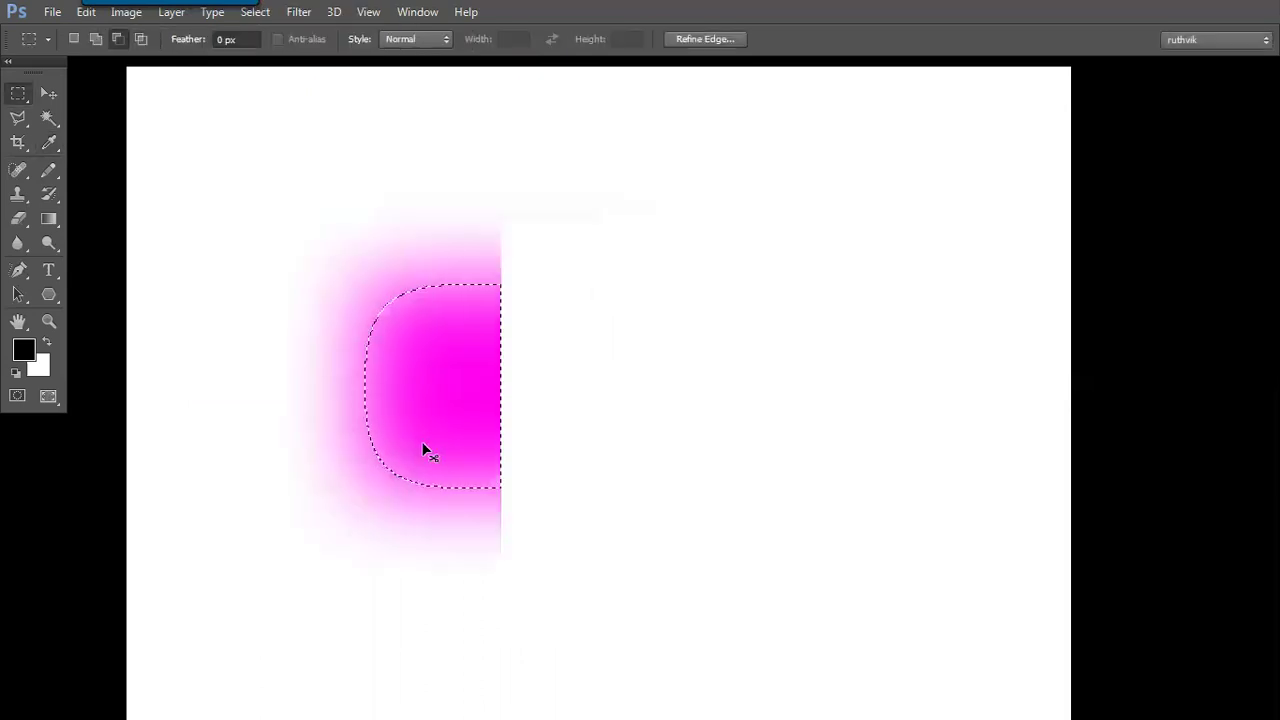
key("ctrl+d")
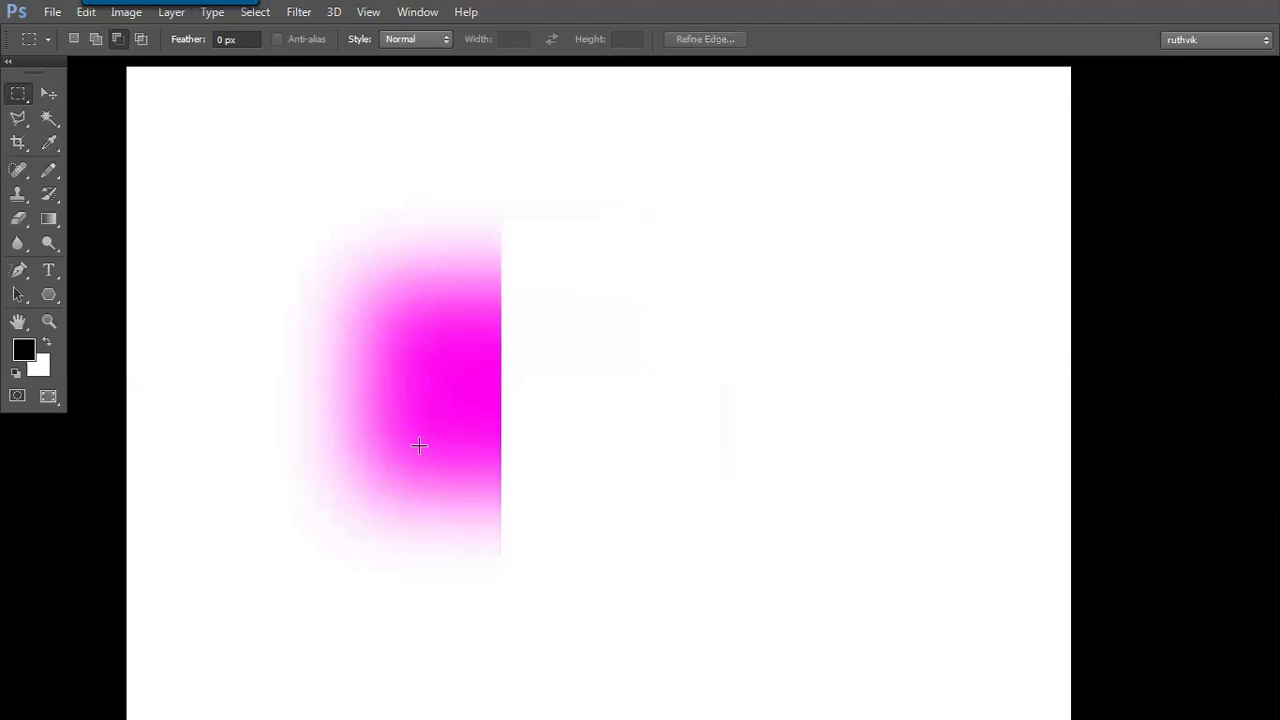
- Load the saved selection a and subtract everything right of a line slightly inside the magenta shape's hard edge
left_click(256, 12)
left_click(340, 340)
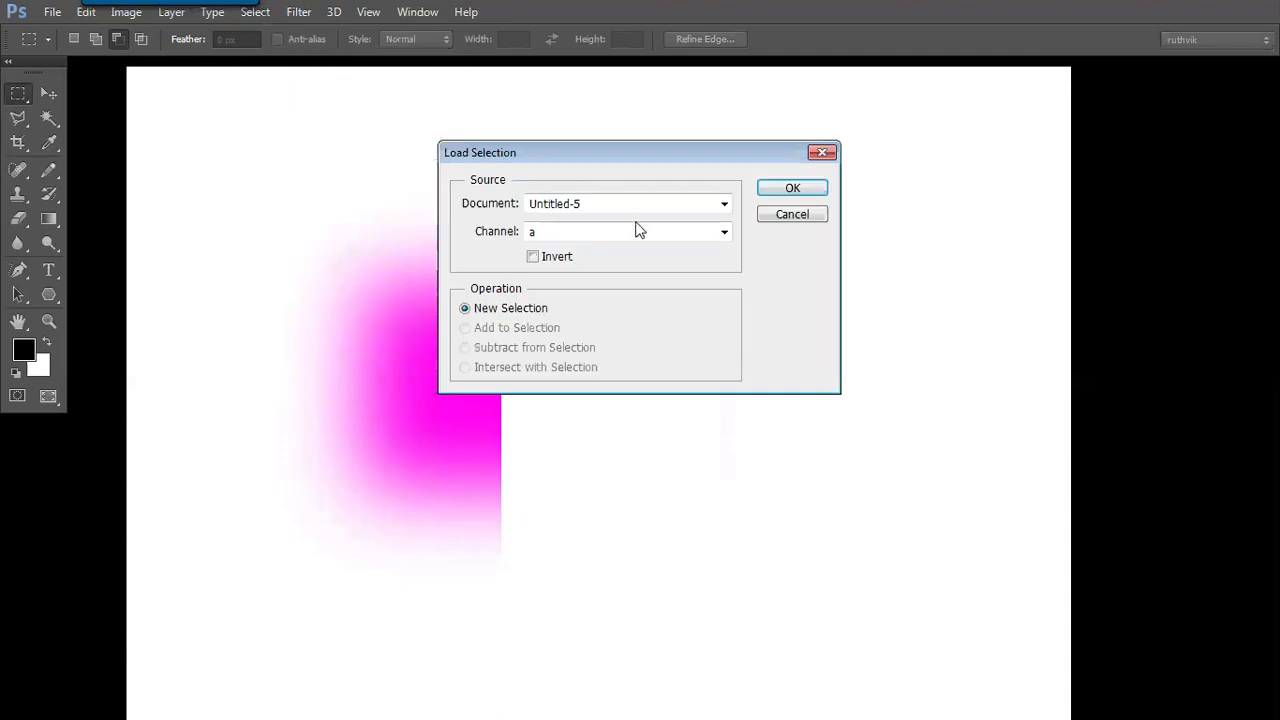
left_click(790, 188)
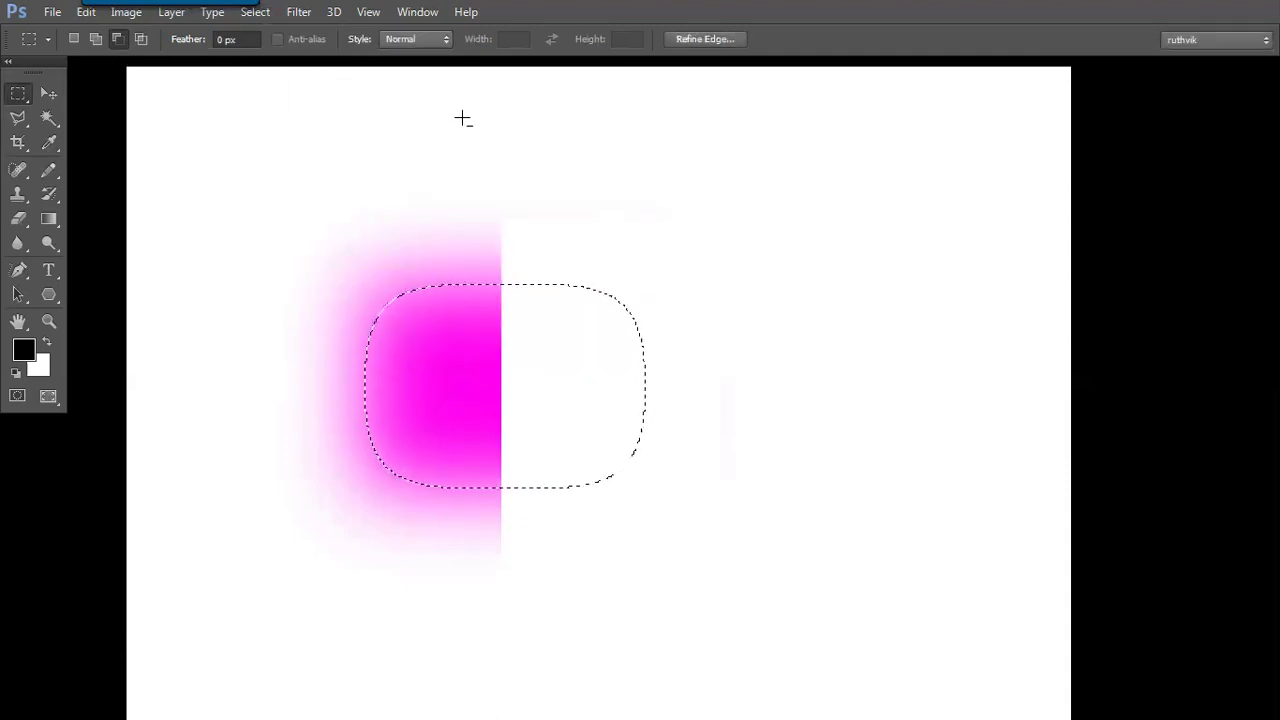
left_click_drag(479, 132, 679, 556)
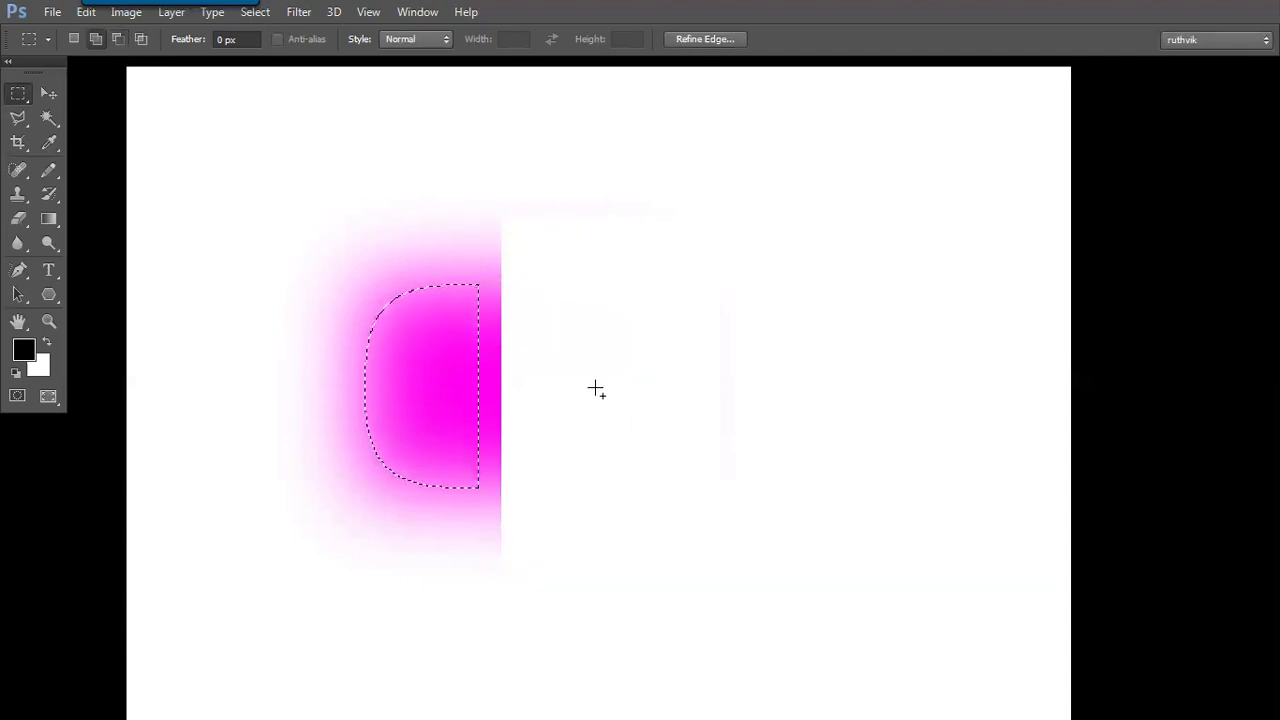
- Fill the trimmed selection with yellow #ffd800 and deselect
key("shift+F5")
left_click(349, 220)
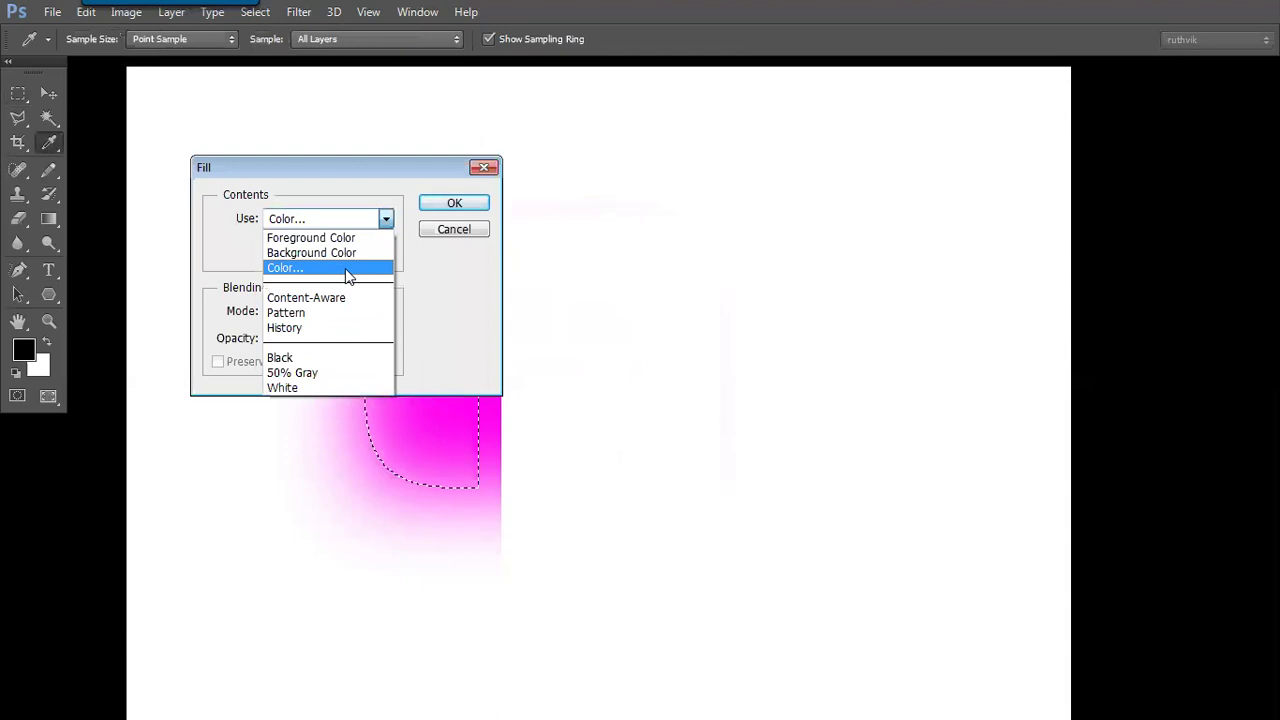
left_click(348, 268)
left_click(968, 517)
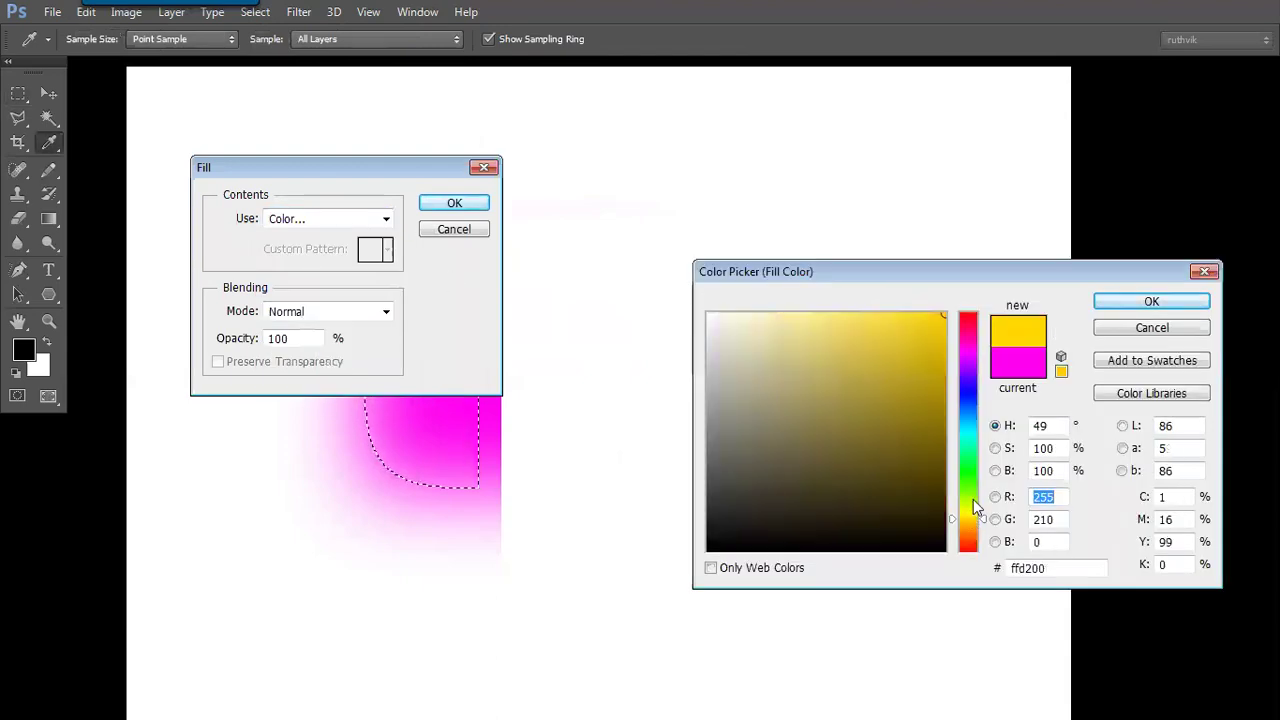
left_click(965, 416)
left_click(969, 518)
left_click(969, 517)
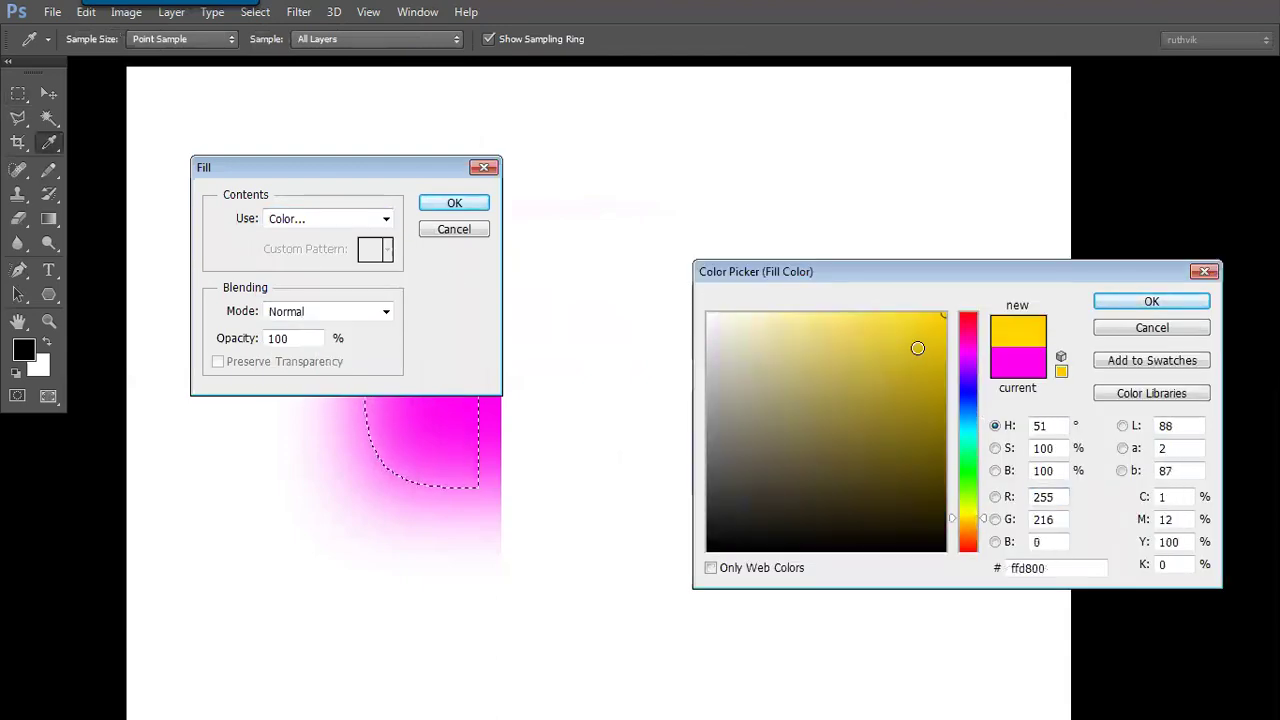
key("Return")
key("Return")
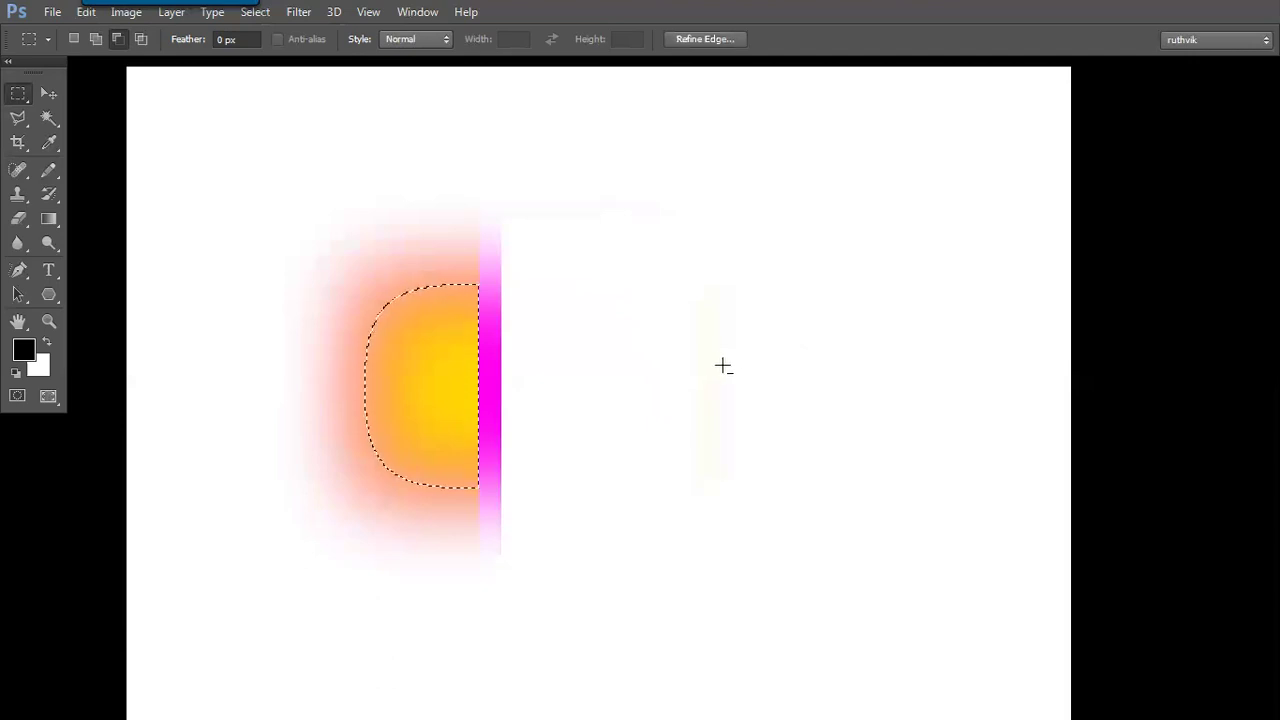
left_click(716, 364)
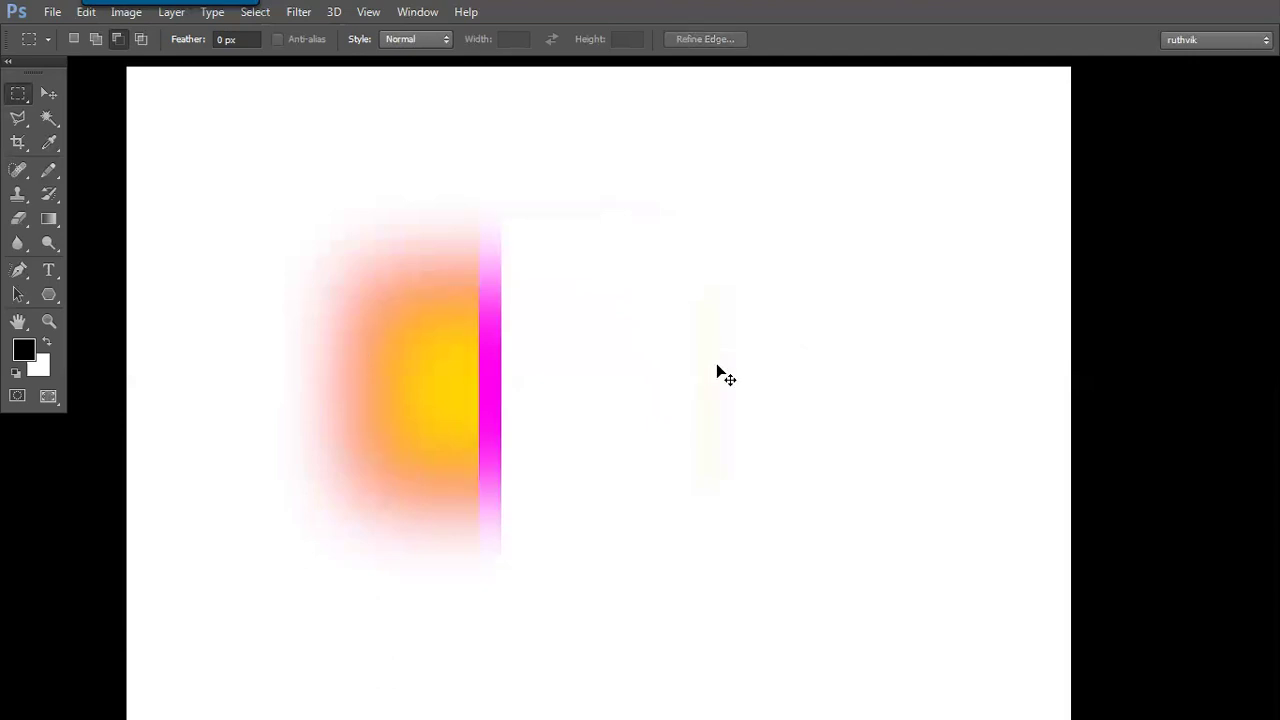
- Reload the saved selection a and subtract everything right of a line slightly inside the yellow shape's hard edge
key("ctrl+plus")
left_click_drag(569, 400, 726, 380)
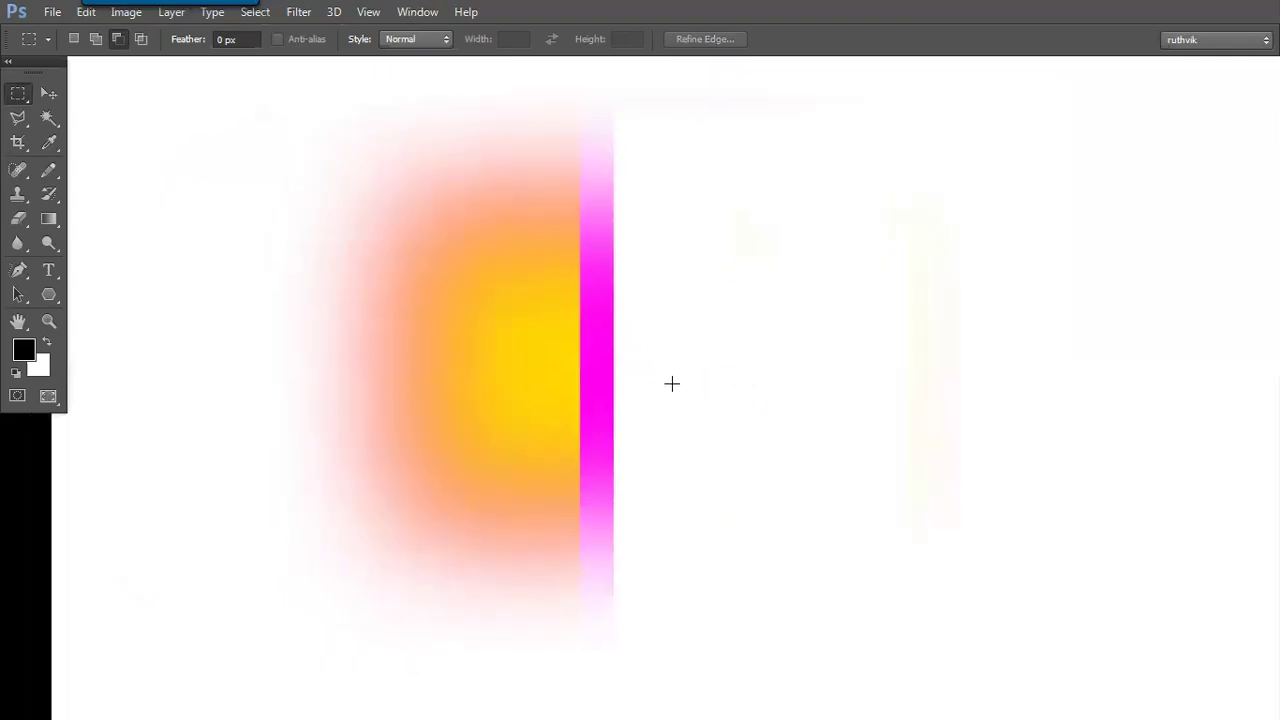
left_click(256, 14)
left_click(320, 341)
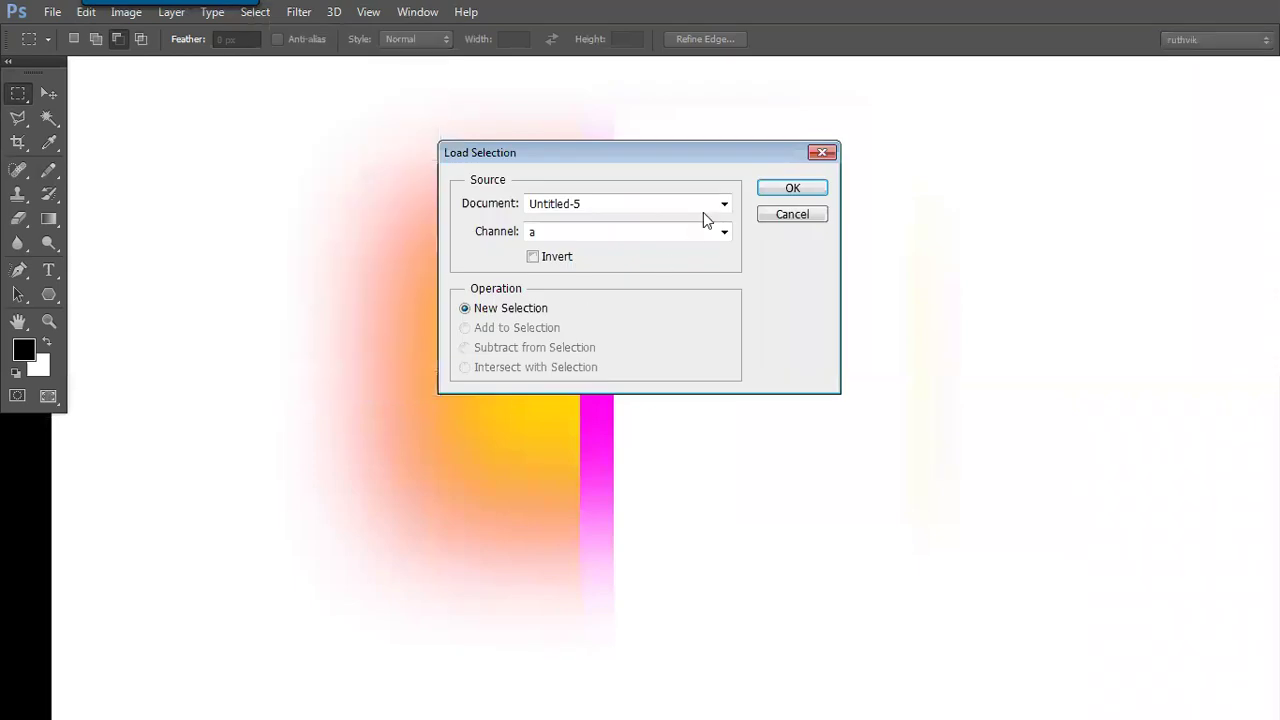
left_click(789, 189)
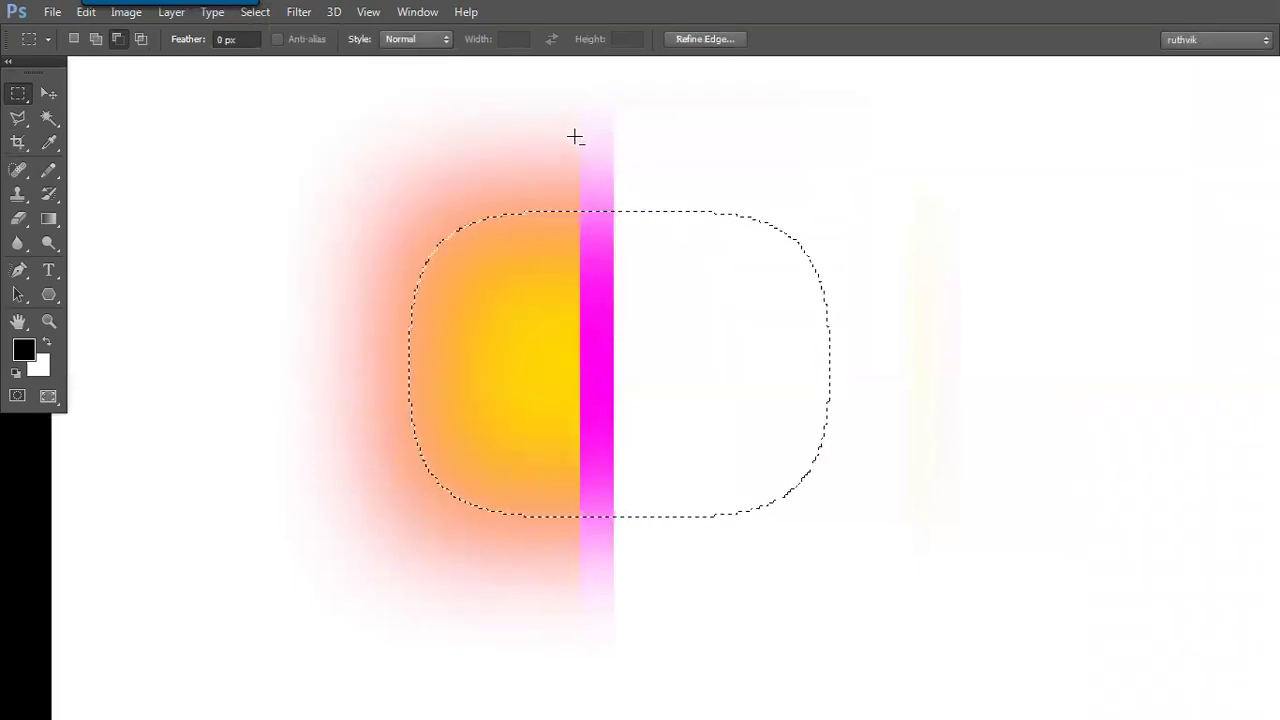
left_click_drag(569, 134, 940, 570)
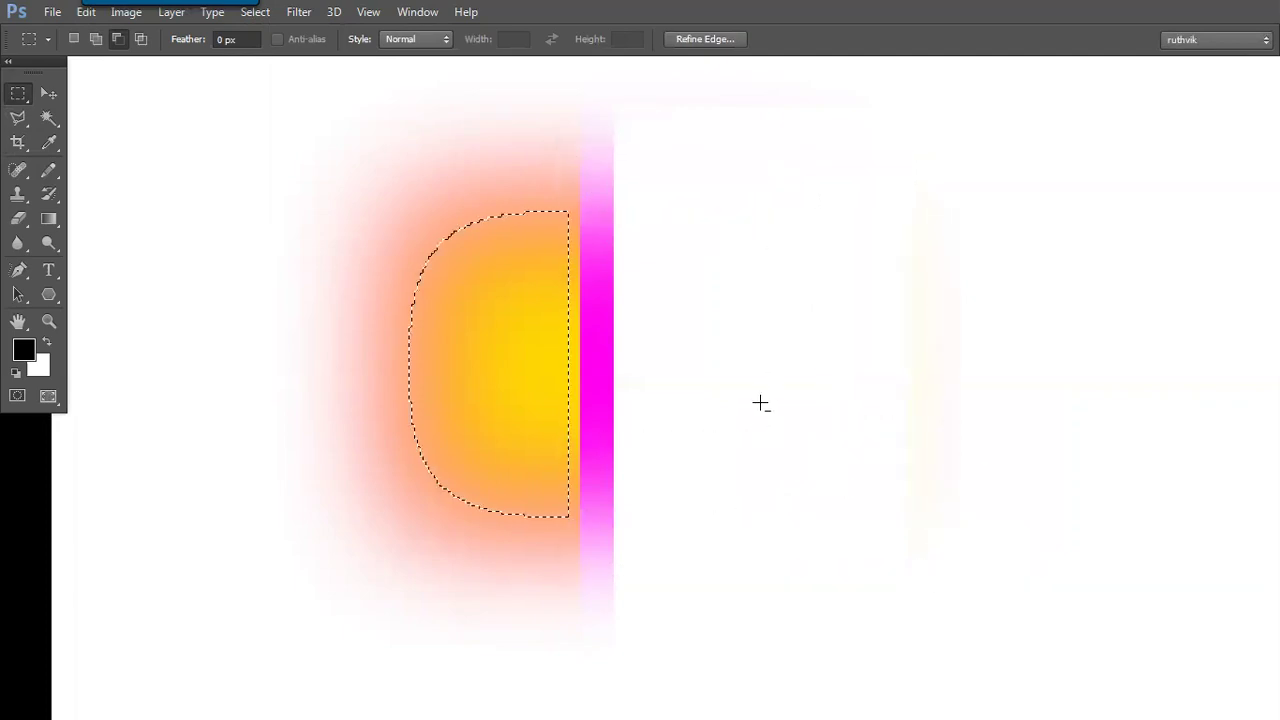
- Fill the newly trimmed selection with cyan in Normal mode and deselect
key("shift+F5")
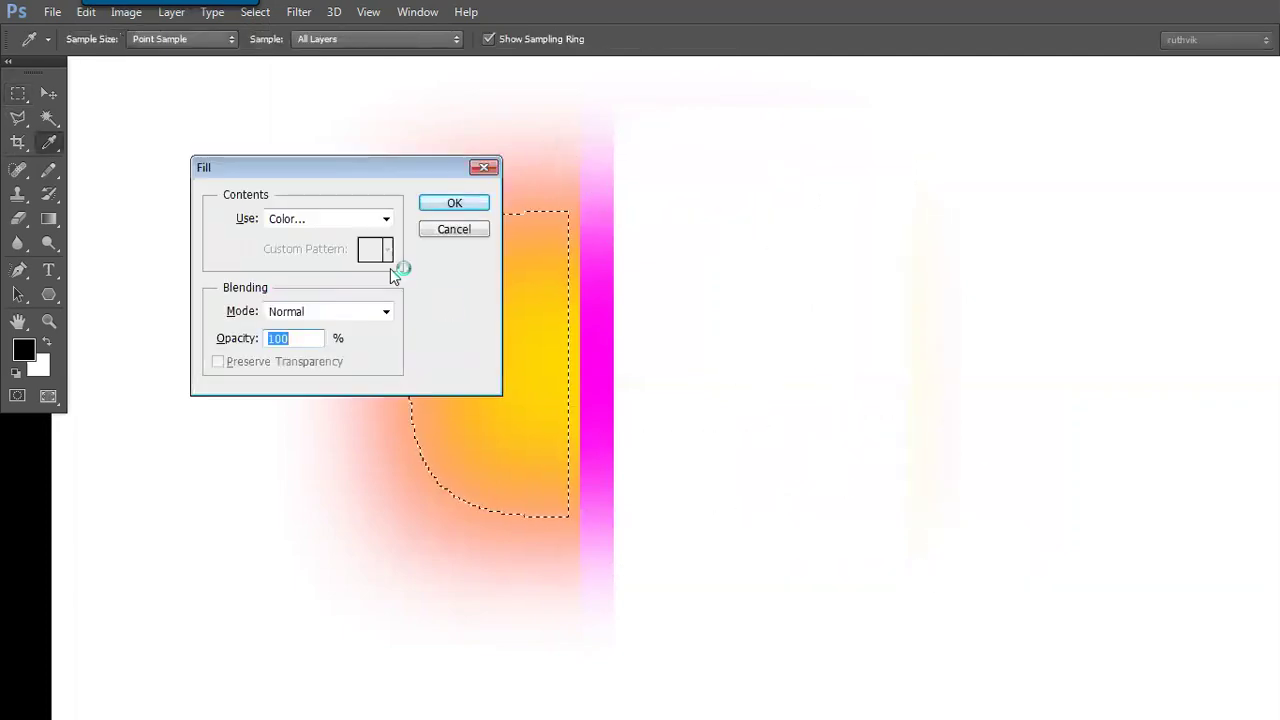
left_click(385, 218)
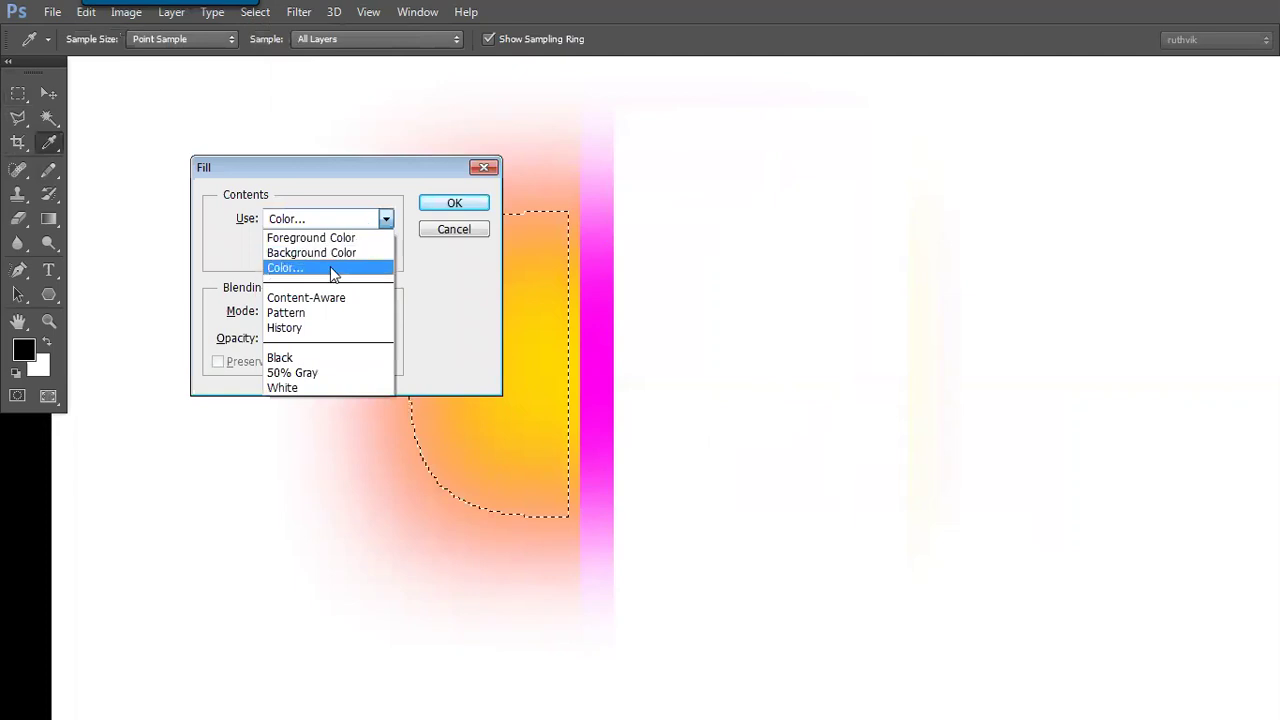
left_click(333, 268)
left_click(968, 423)
left_click(960, 427)
key("Return")
key("Return")
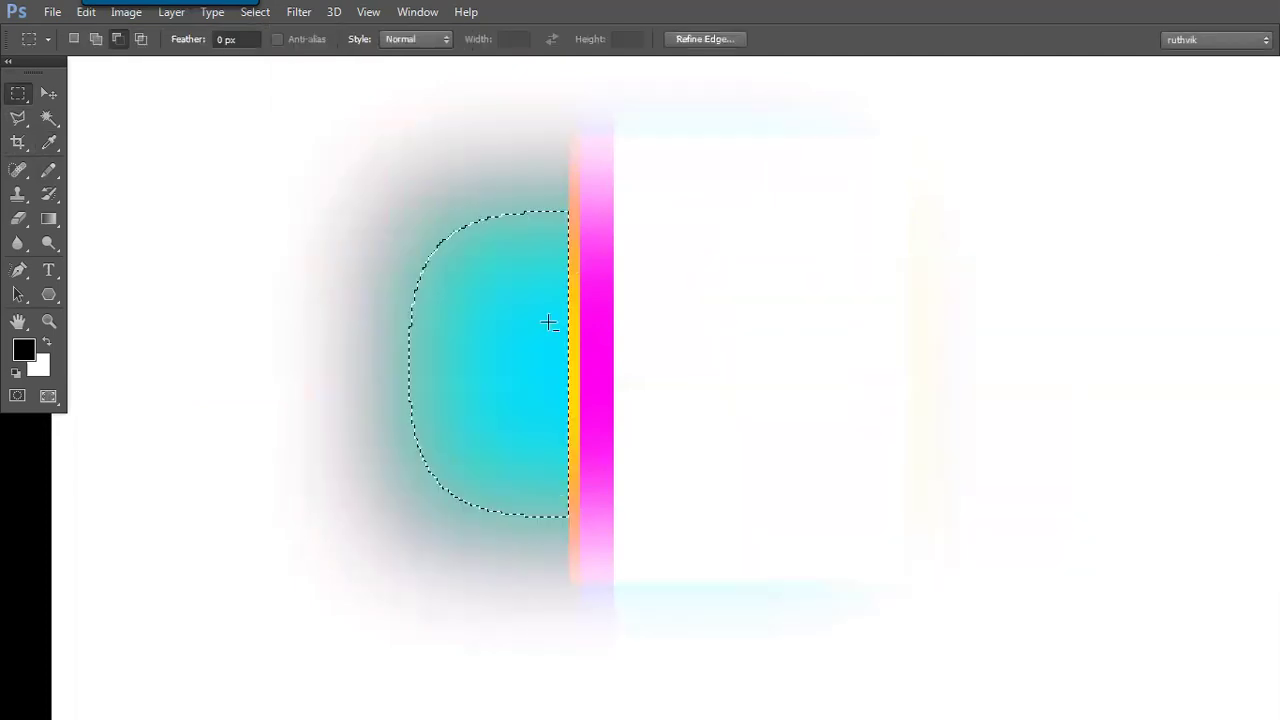
left_click(615, 342)
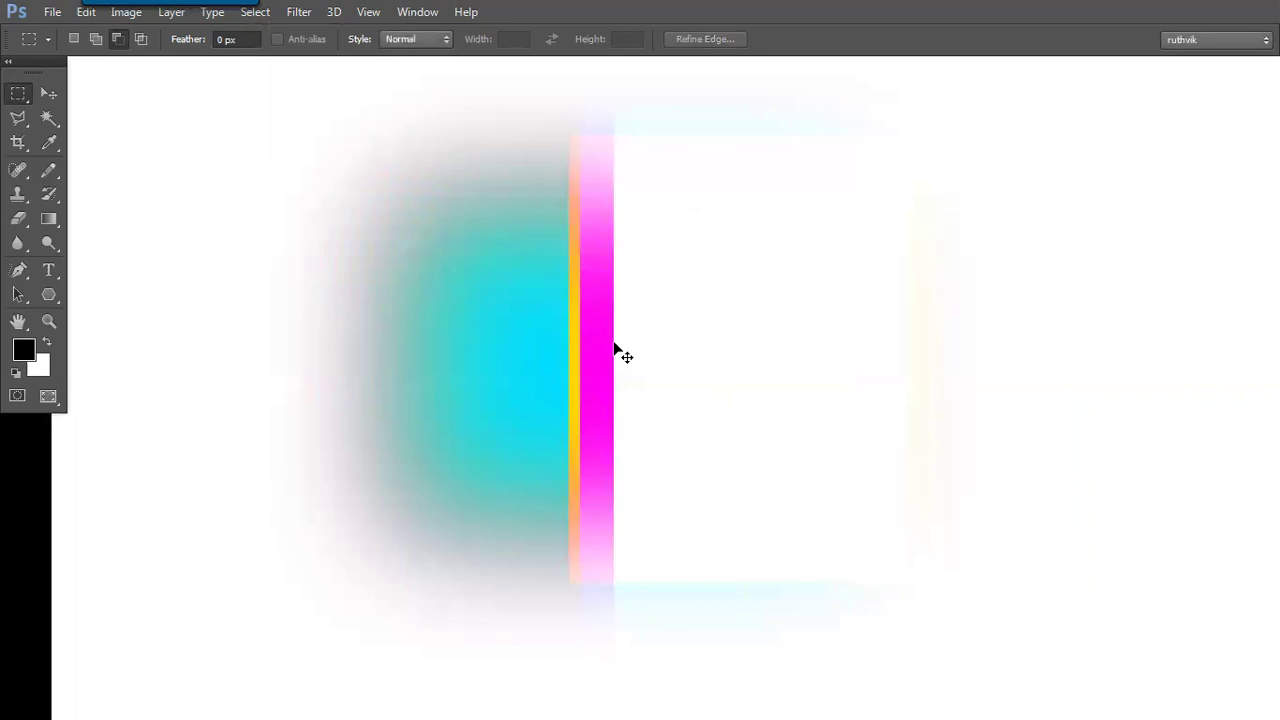
- Restore the cyan area's selection, subtract a rectangular notch from its straight side, and add a slightly smaller rectangle extending right past the magenta stripe
key("ctrl+z")
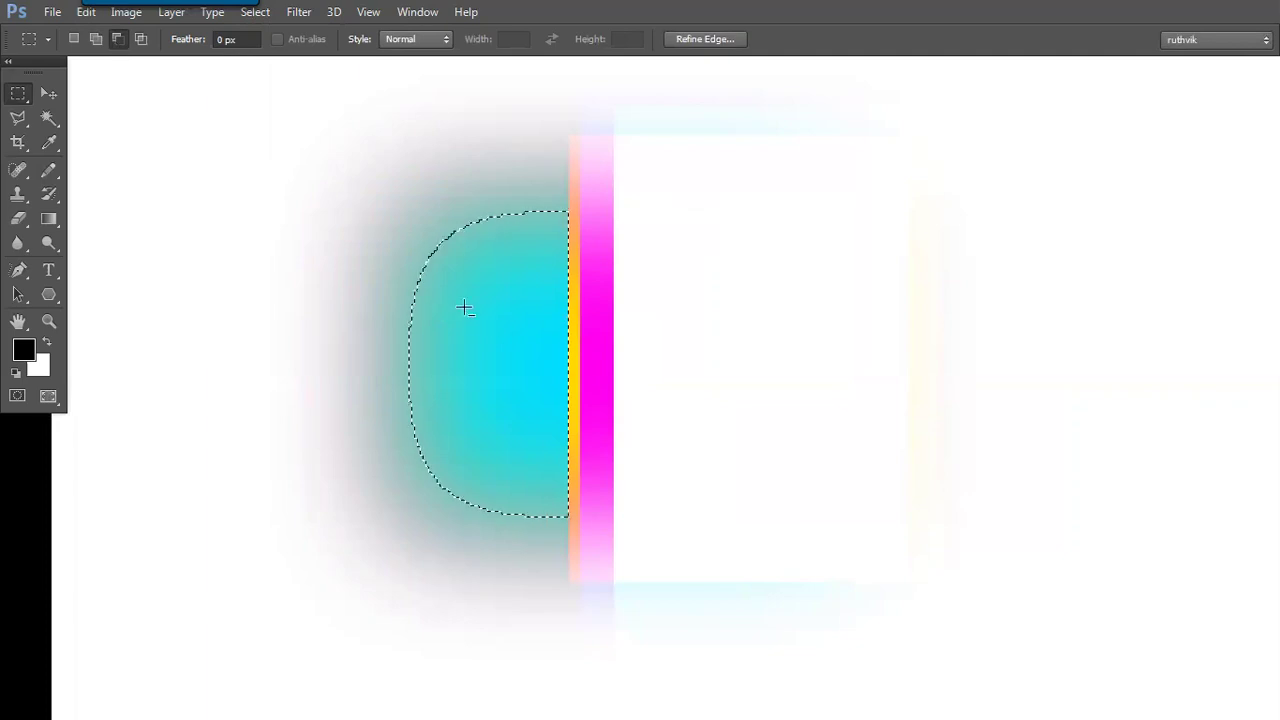
left_click_drag(871, 442, 890, 440)
left_click(96, 39)
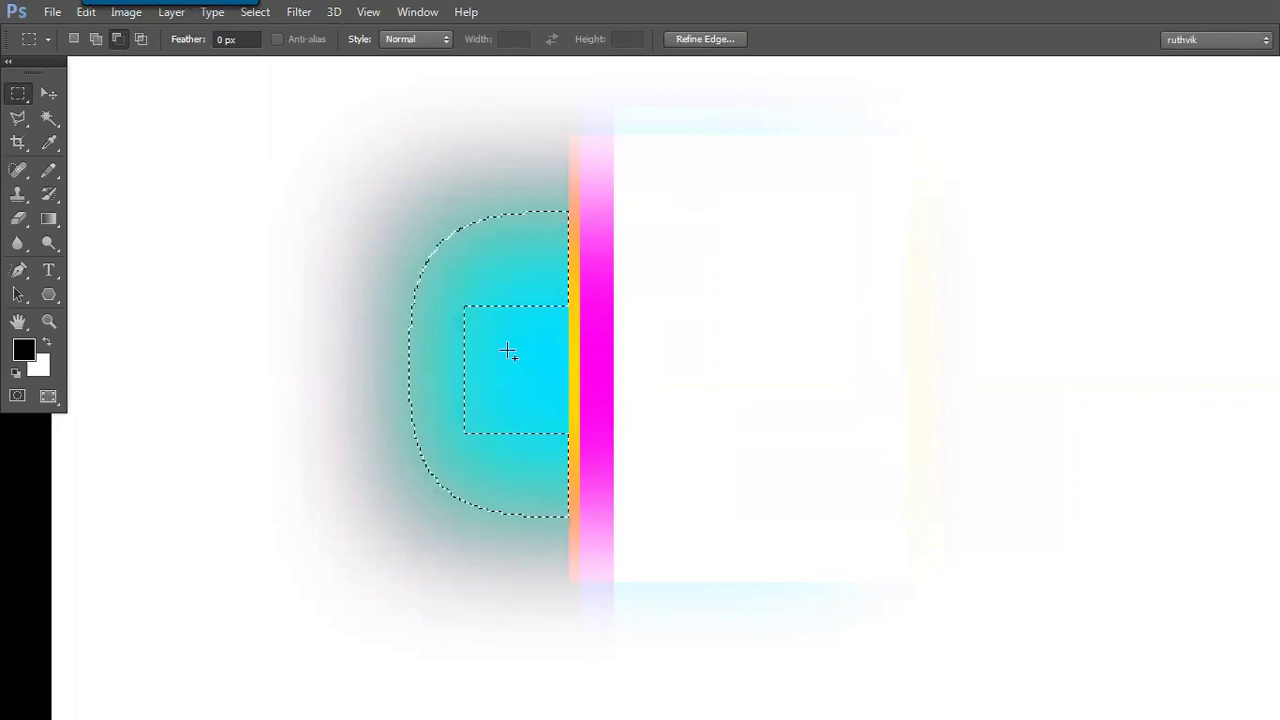
left_click_drag(477, 318, 858, 427)
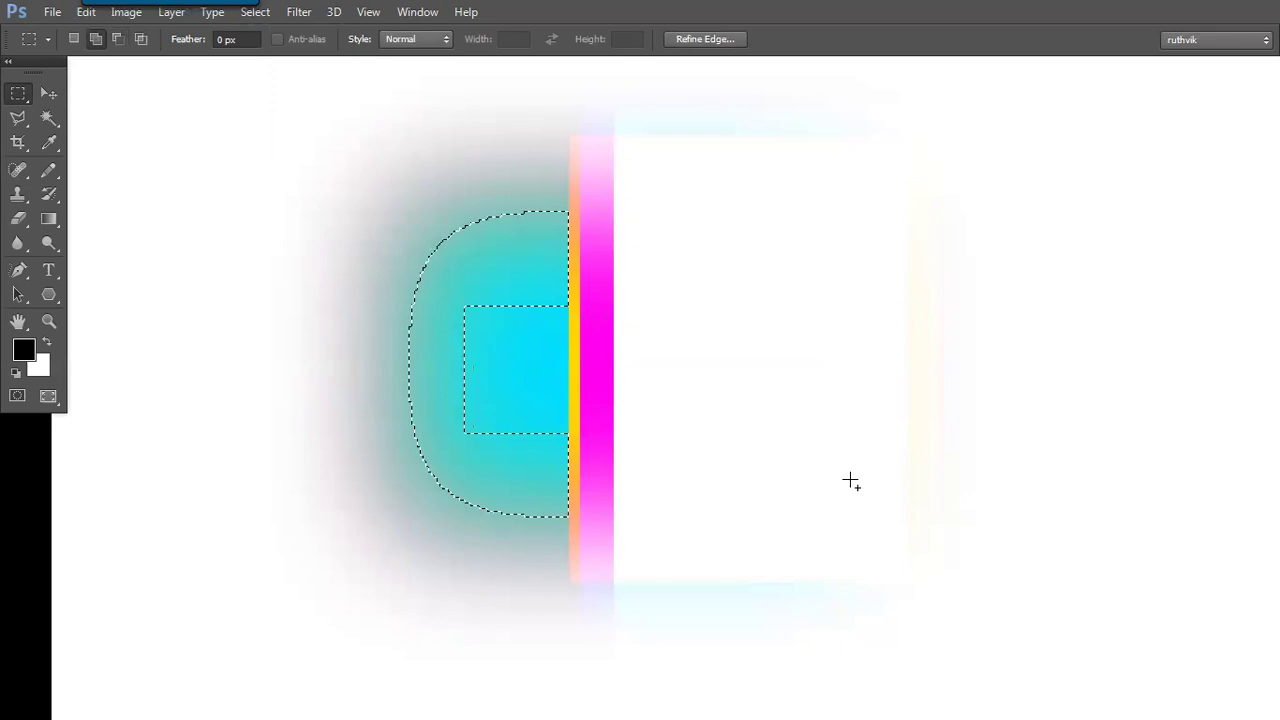
- Test a black fill on the combined selection, undo it, and set the foreground color to bright red
key("alt+BackSpace")
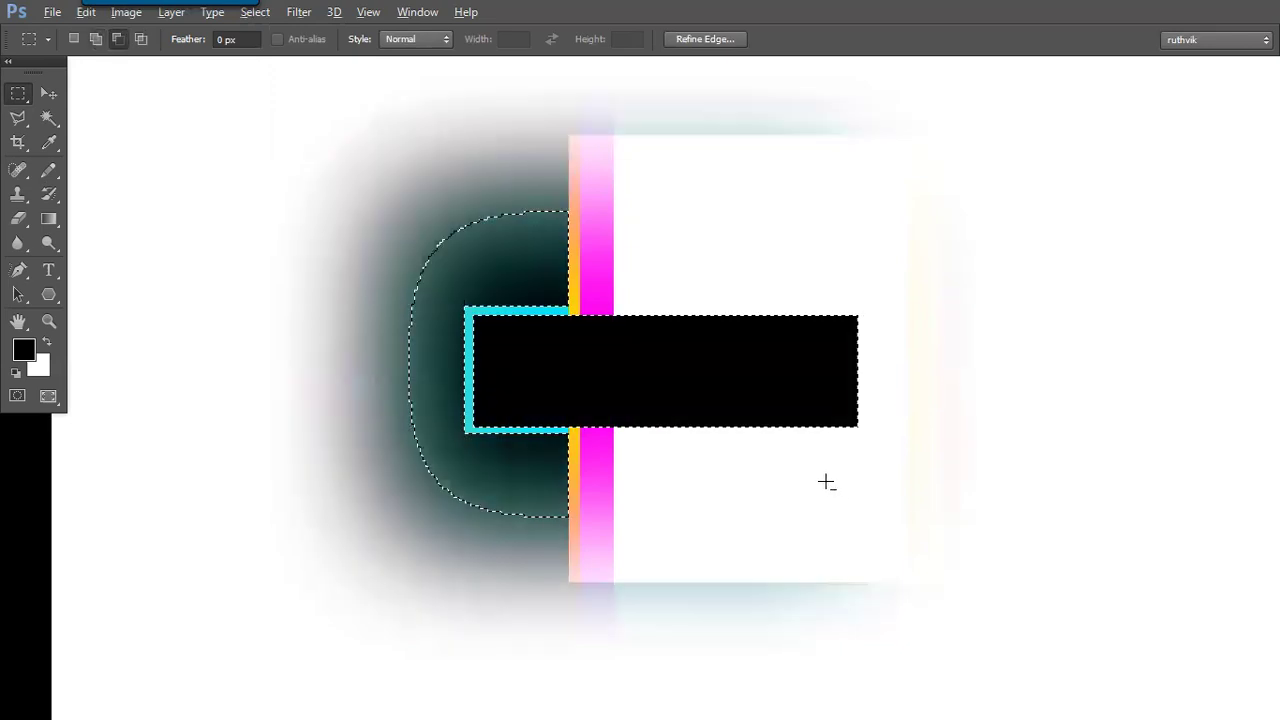
key("ctrl+z")
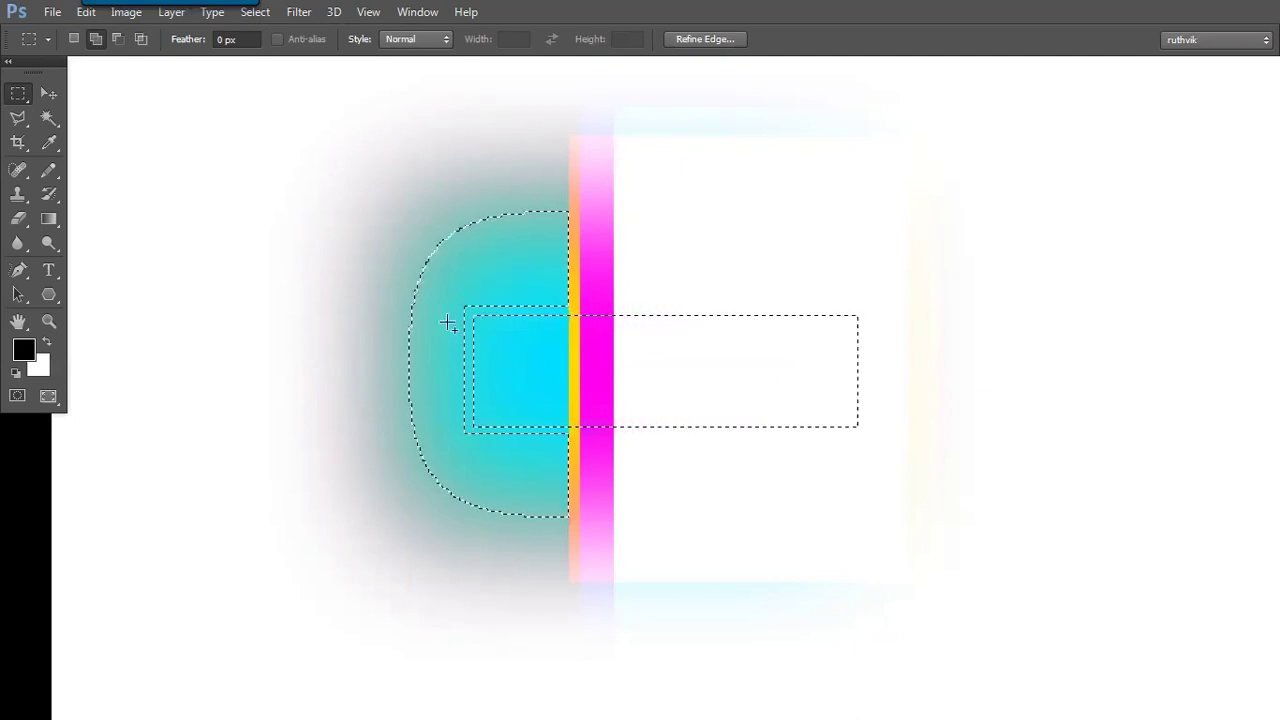
left_click(24, 348)
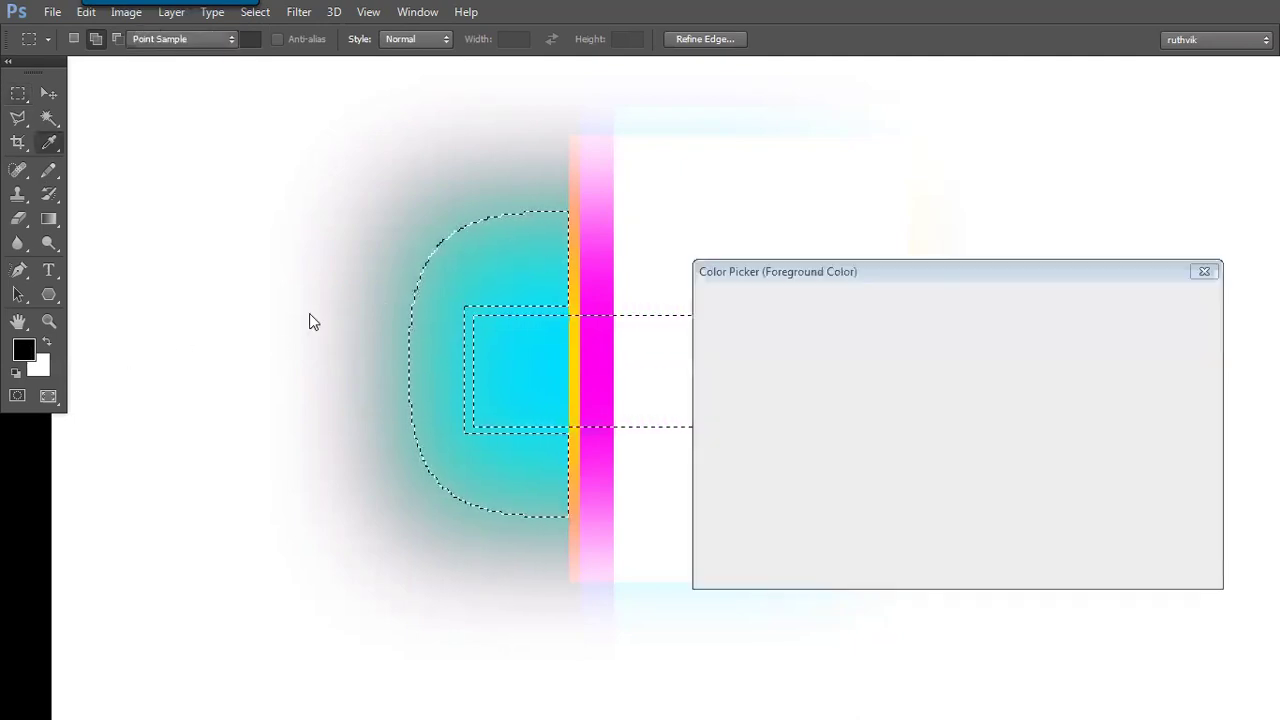
left_click_drag(928, 327, 958, 298)
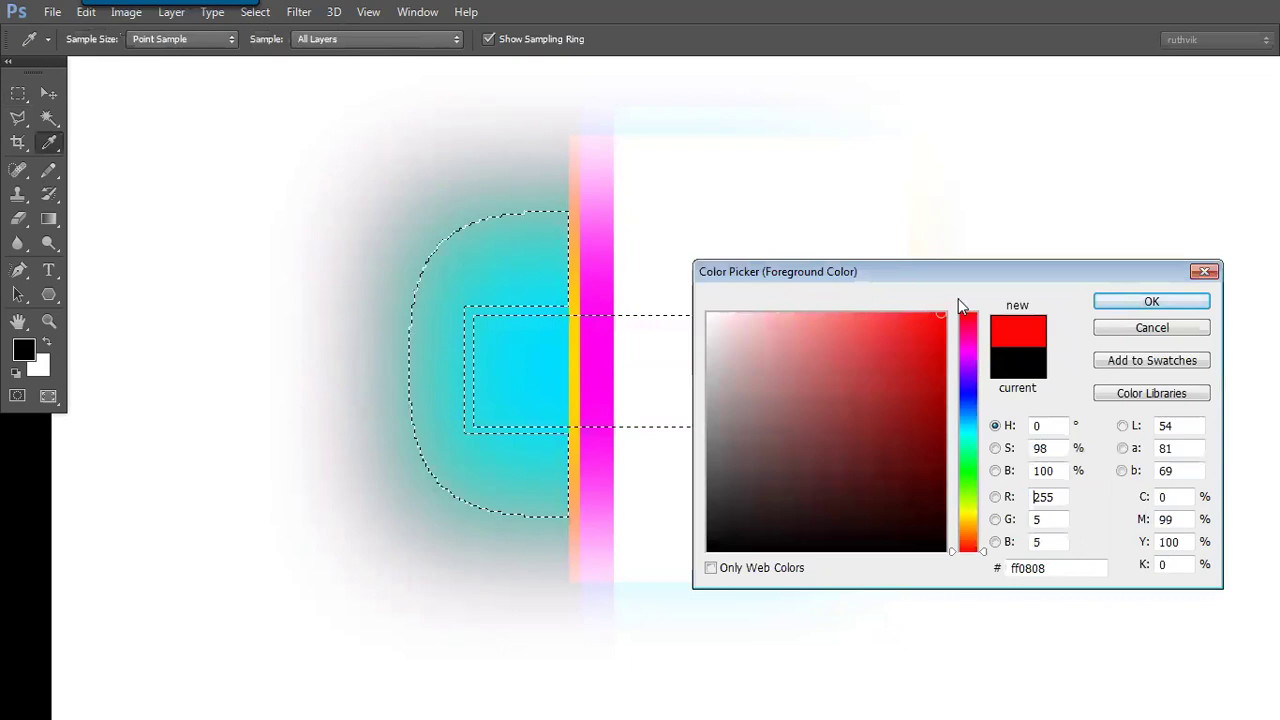
left_click(1119, 304)
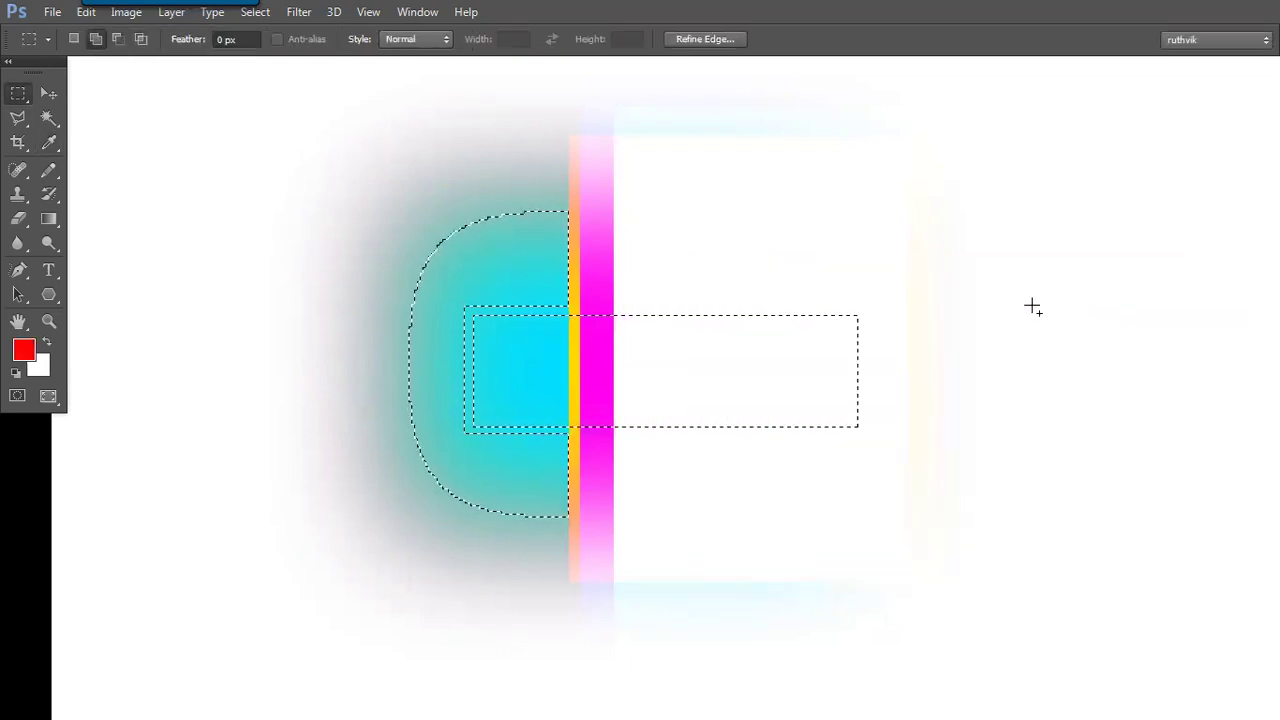
- Fill the combined selection with the red foreground color, deselect, and return to the 100% view with the tools shown
key("alt+BackSpace")
key("ctrl+d")
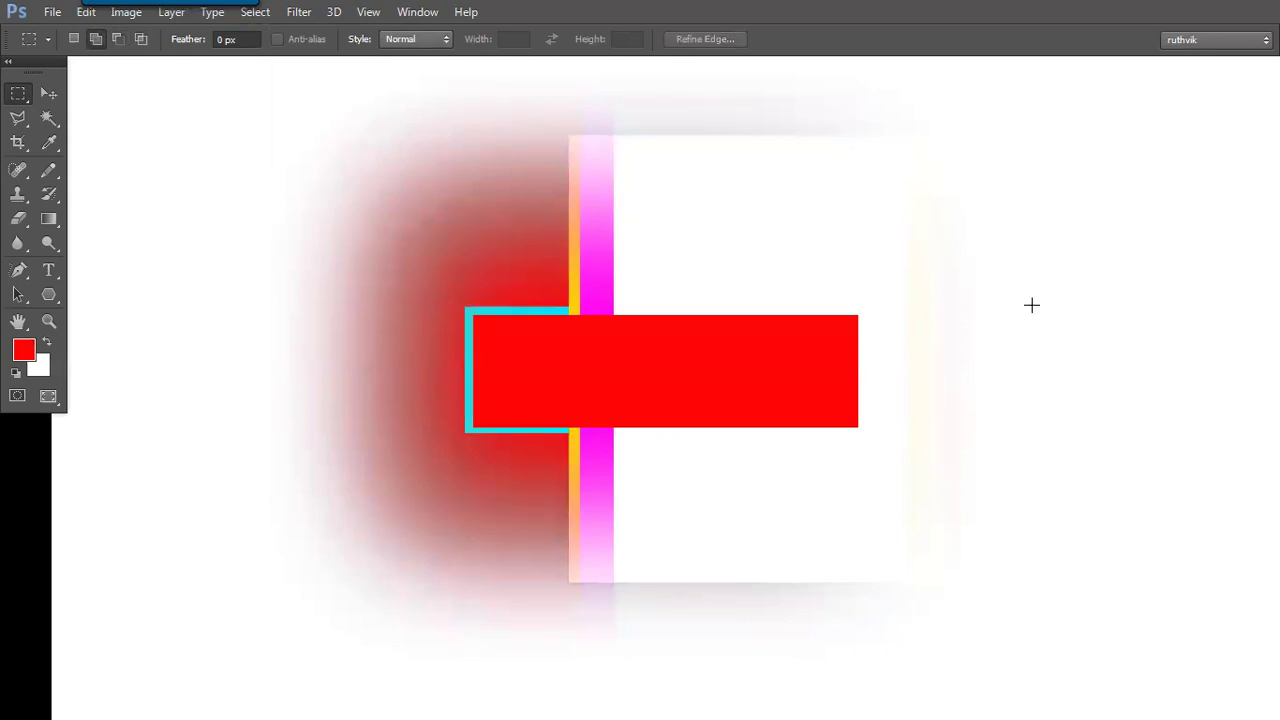
key("f")
key("f")
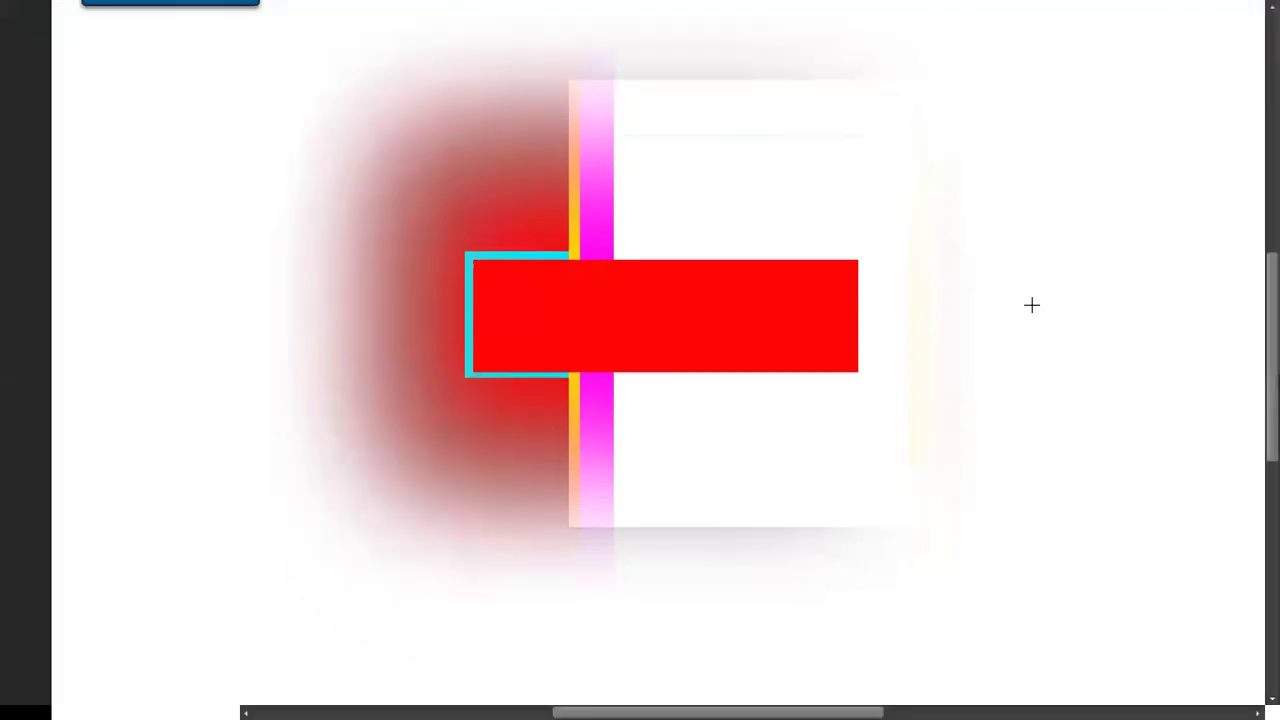
key("ctrl+minus")
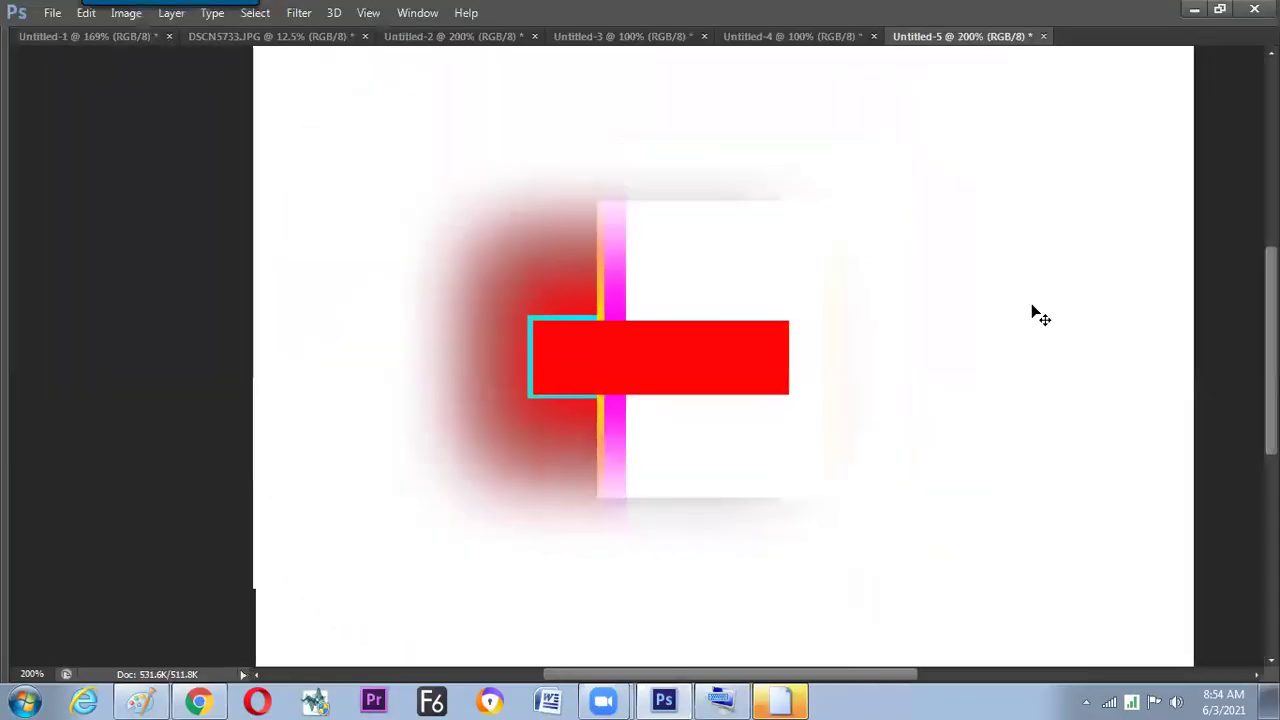
key("ctrl+minus")
key("ctrl+plus")
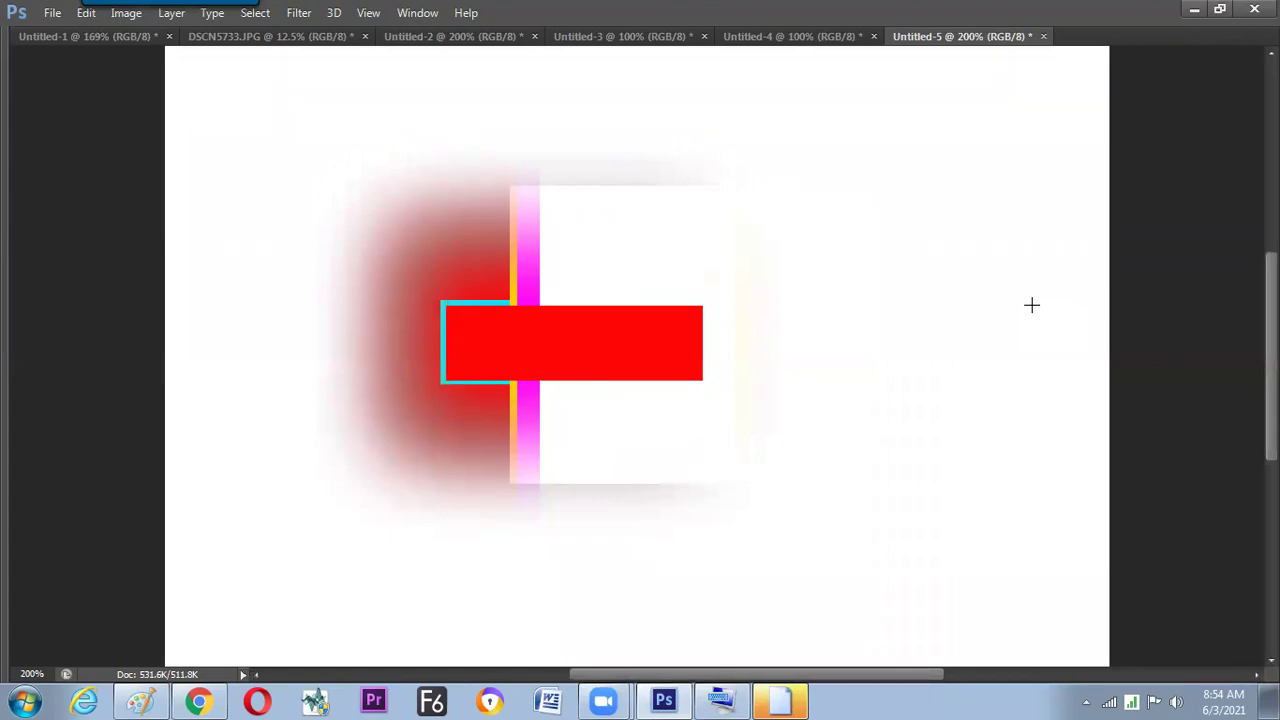
key("ctrl+minus")
key("Tab")
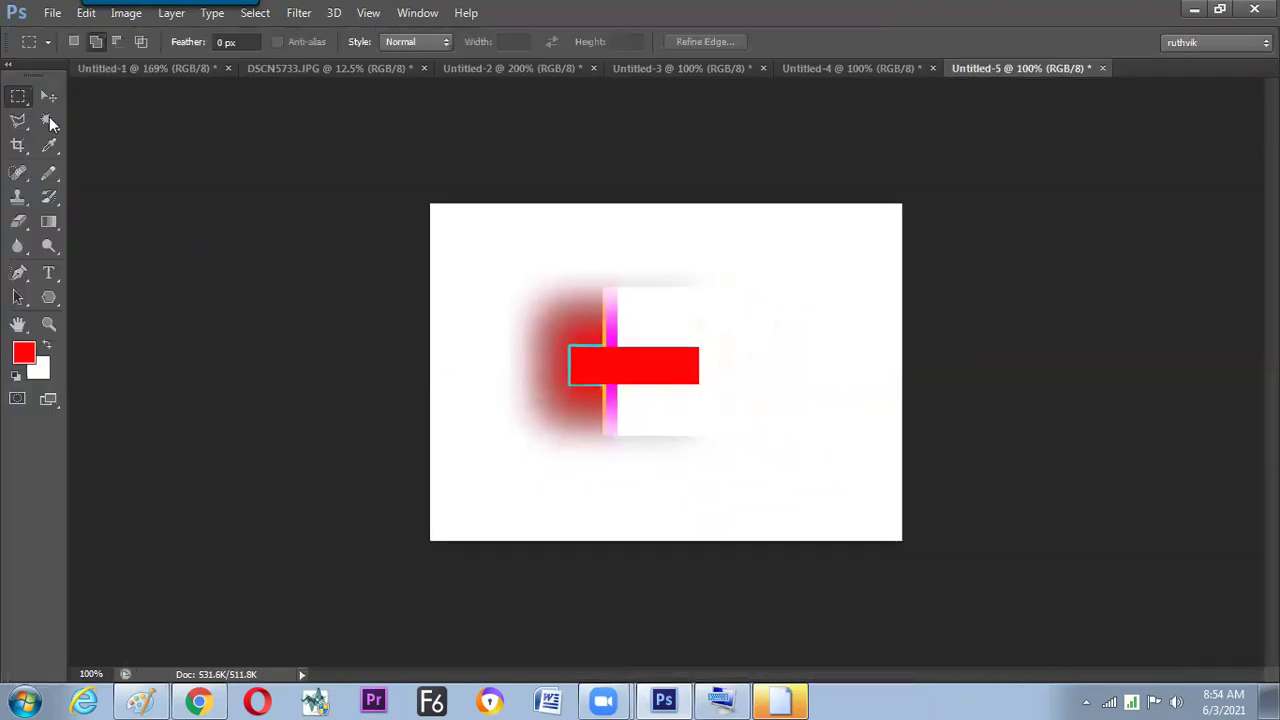
- Invert the whole image's colors by filling it with White in Difference mode at 100% opacity
left_click(86, 14)
left_click(150, 264)
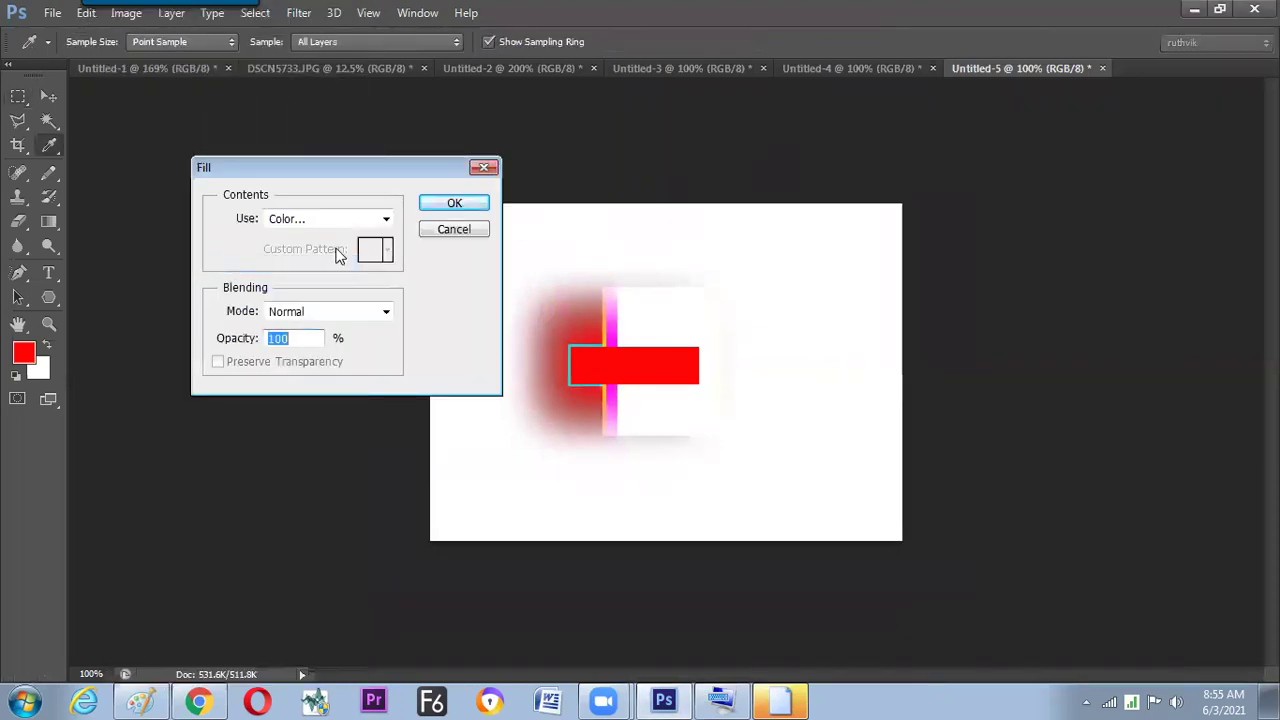
left_click(340, 219)
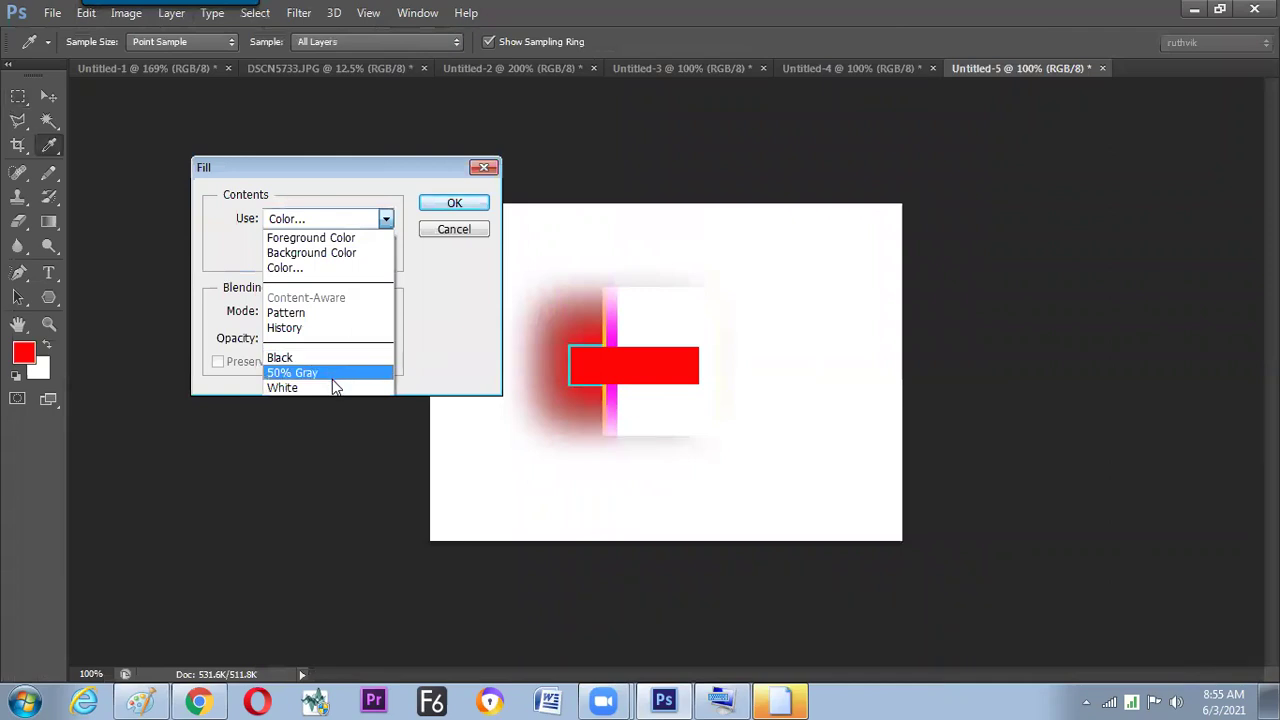
left_click(336, 388)
left_click(356, 310)
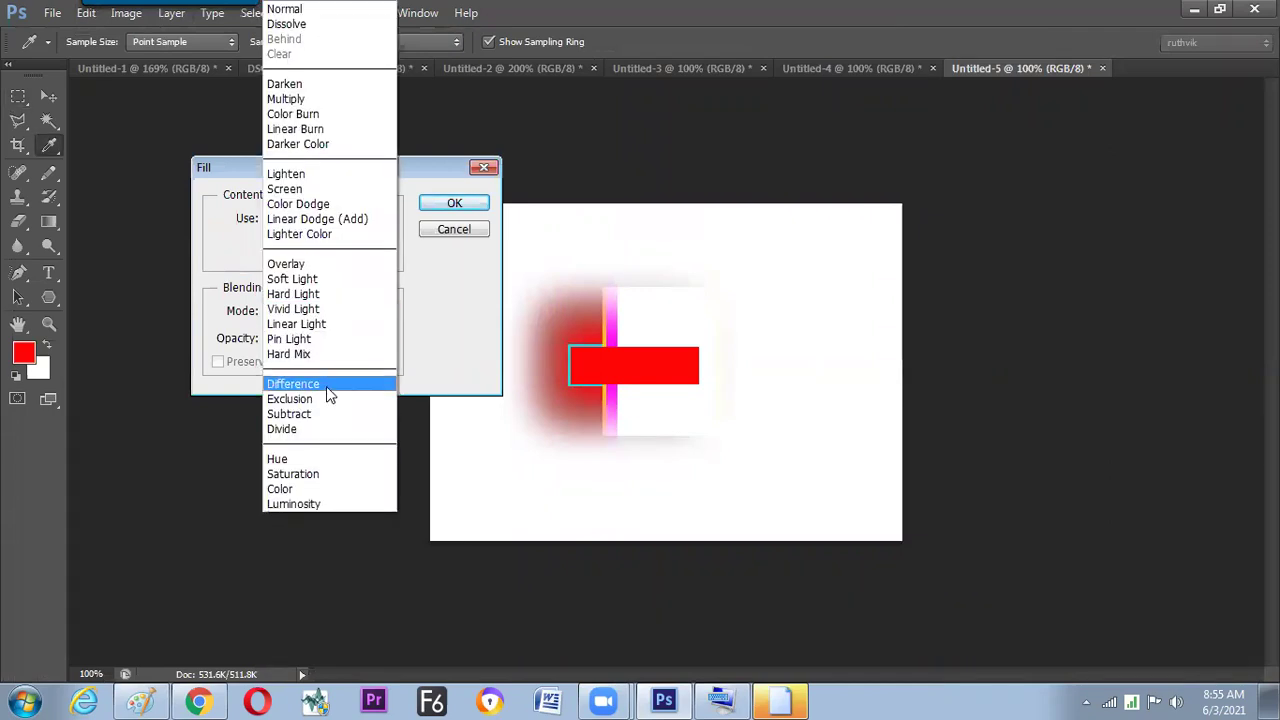
left_click(326, 386)
left_click(453, 204)
key("m")
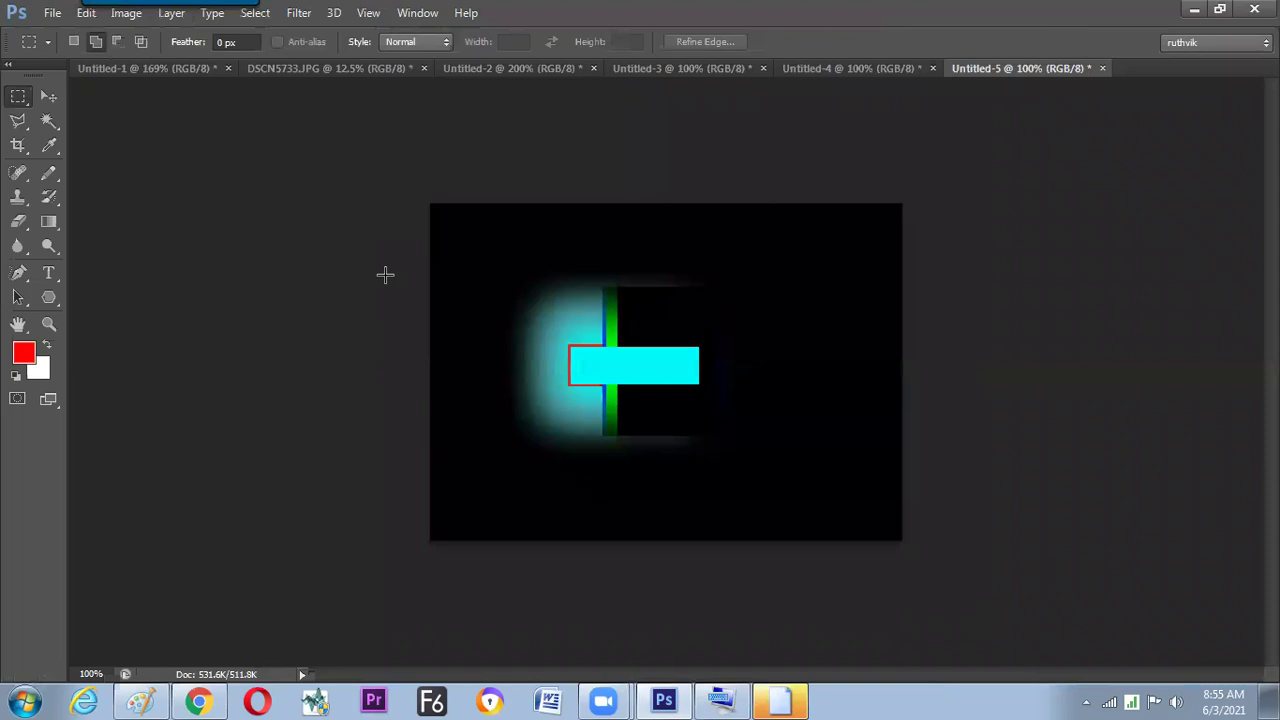
key("ctrl+plus")
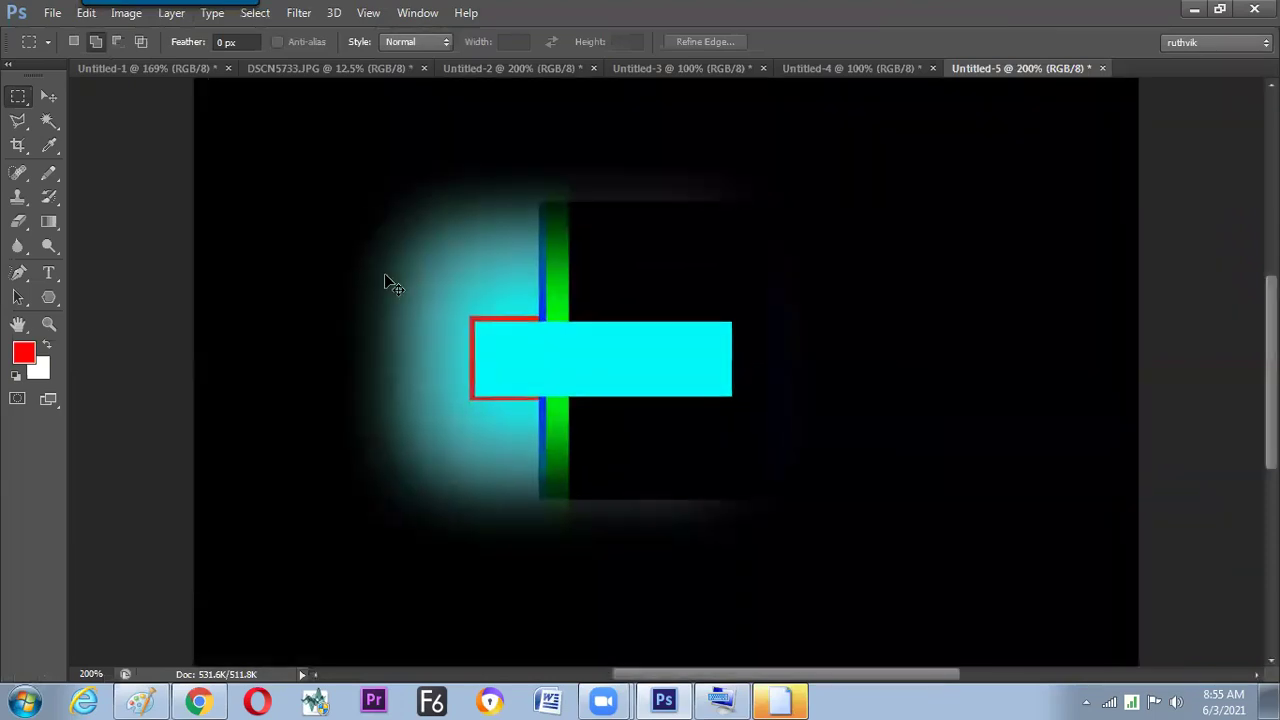
key("ctrl+plus")
key("ctrl+minus")
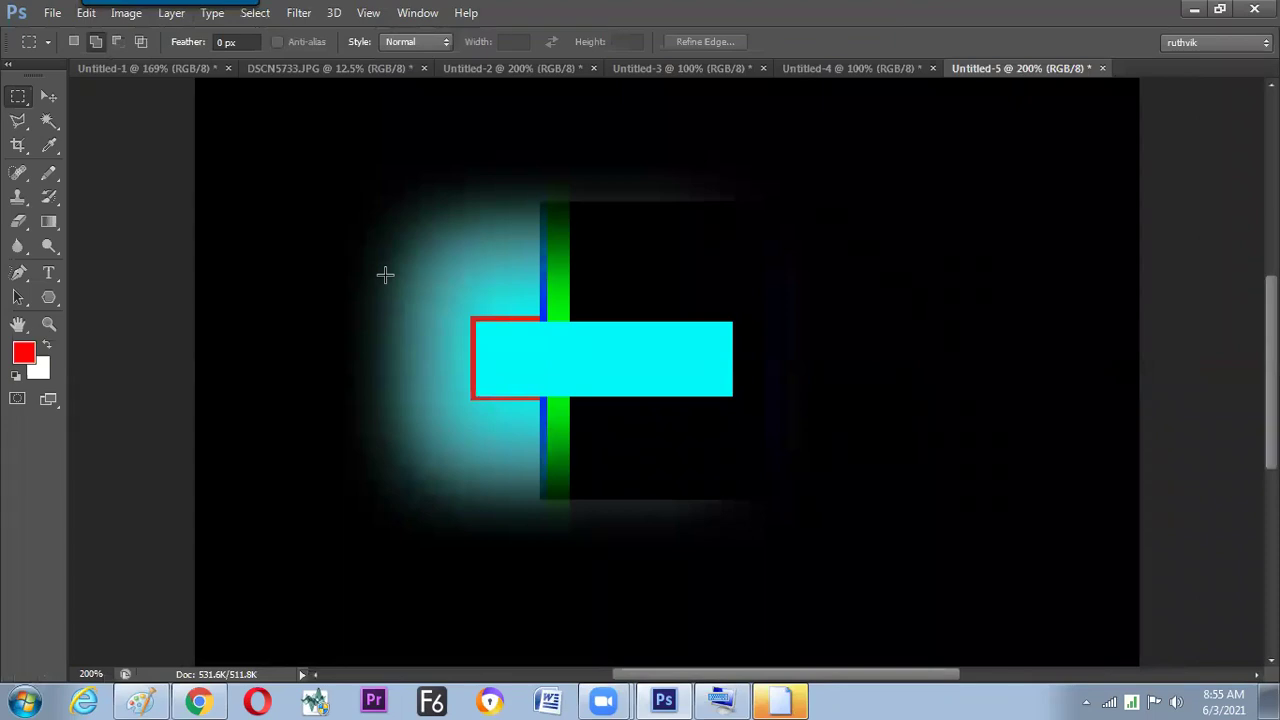
key("ctrl+plus")
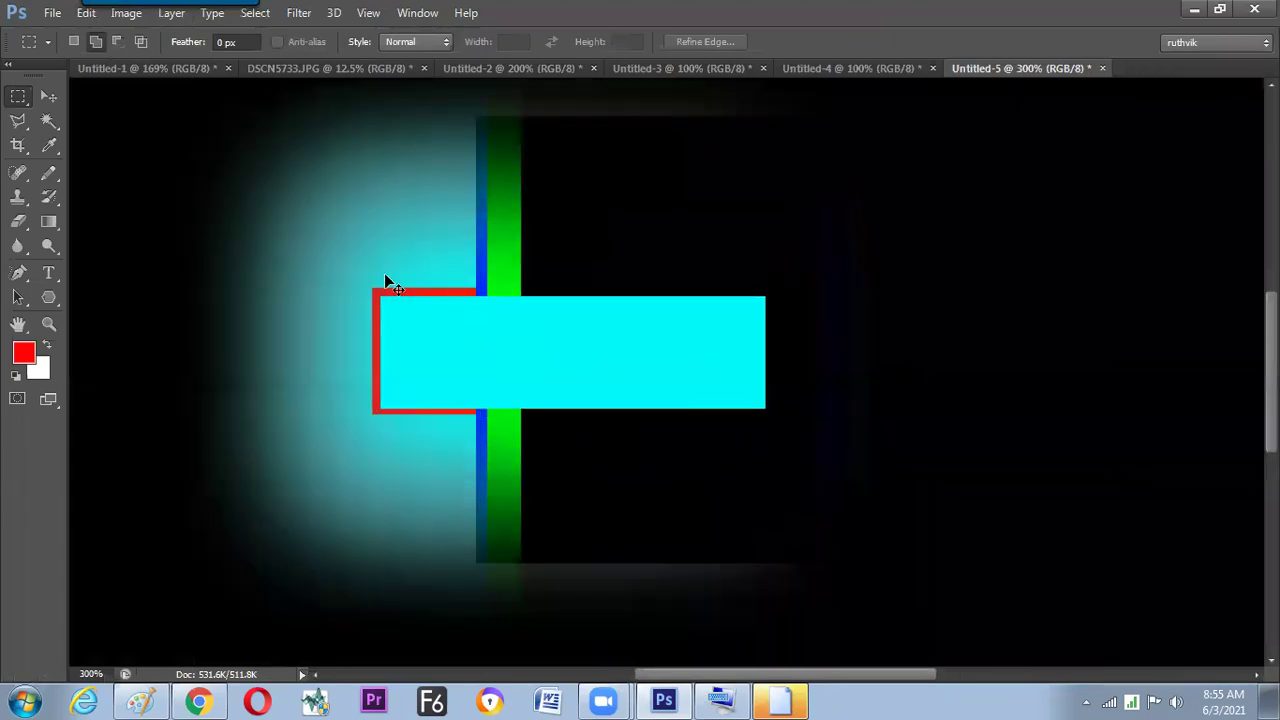
key("ctrl+minus")
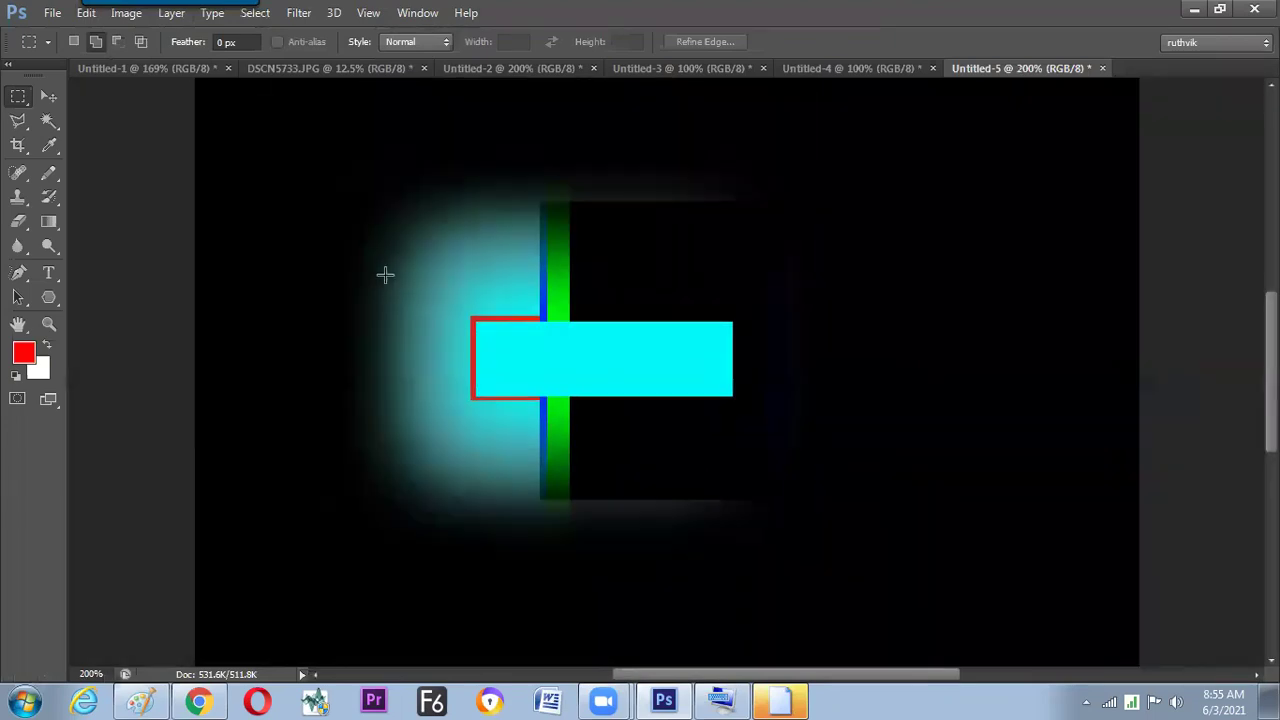
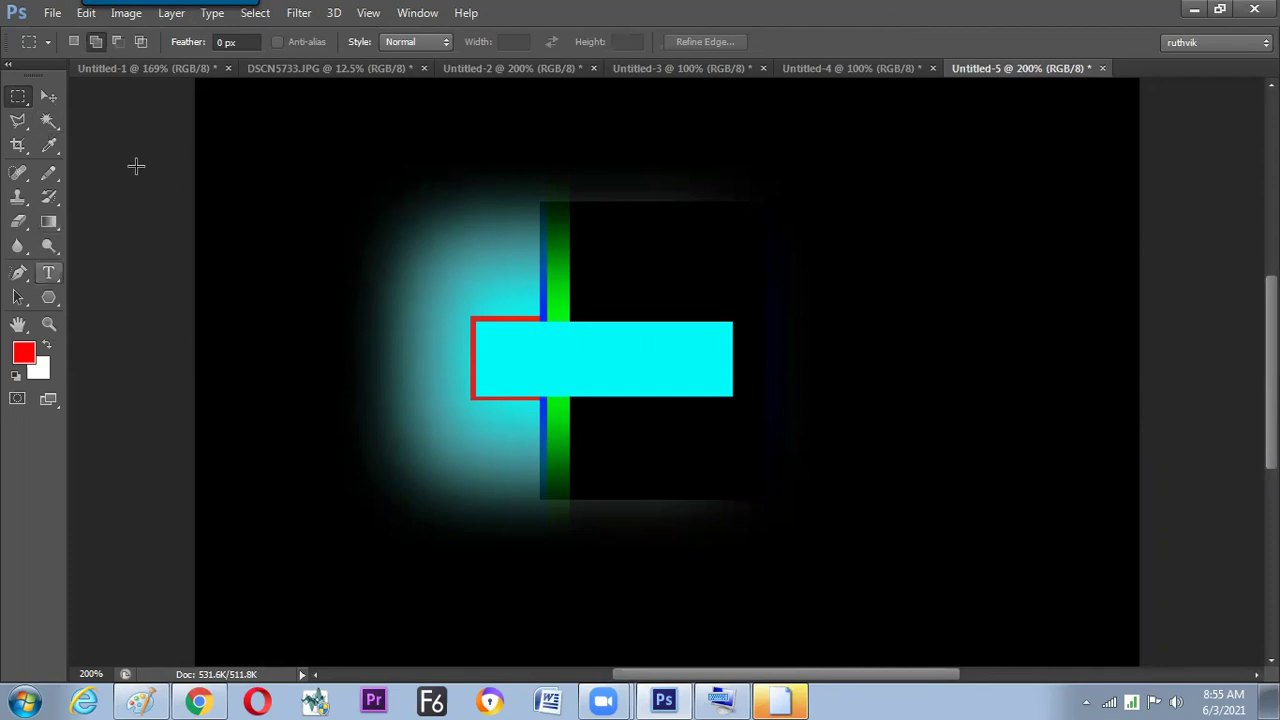
- Set the rectangular marquee's feather to 20 px
left_click(229, 42)
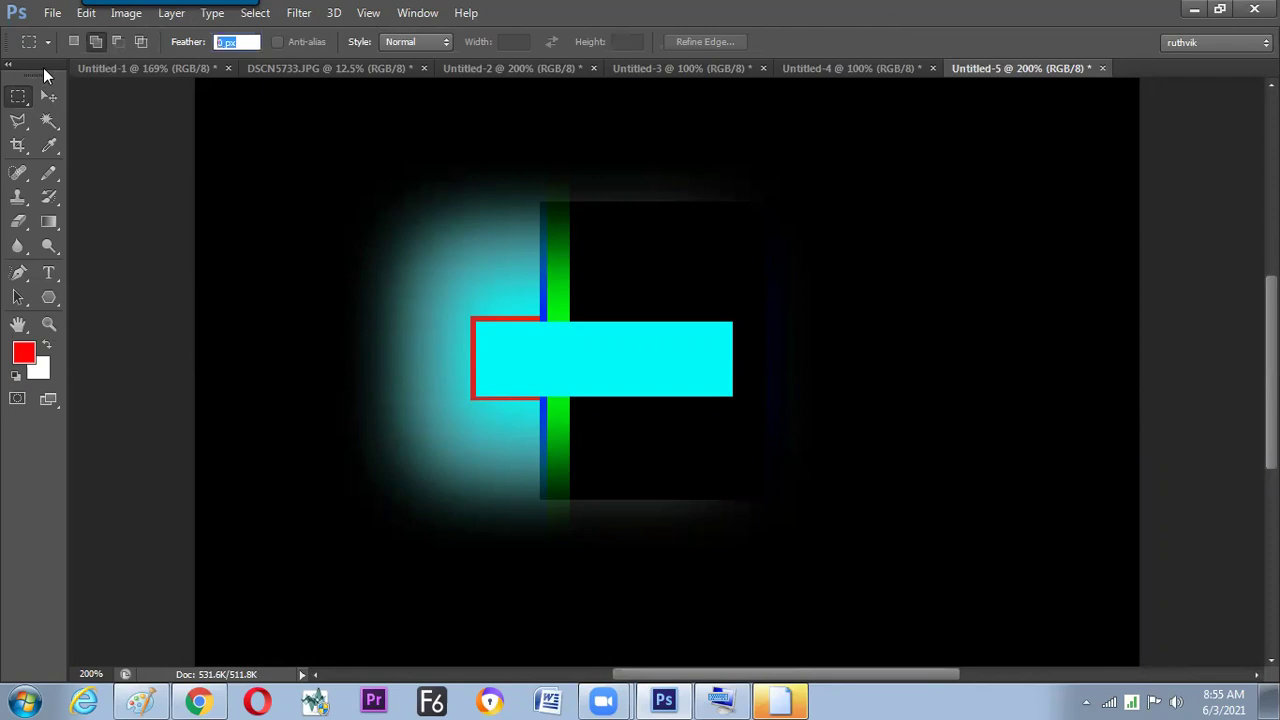
type("20")
key("Return")
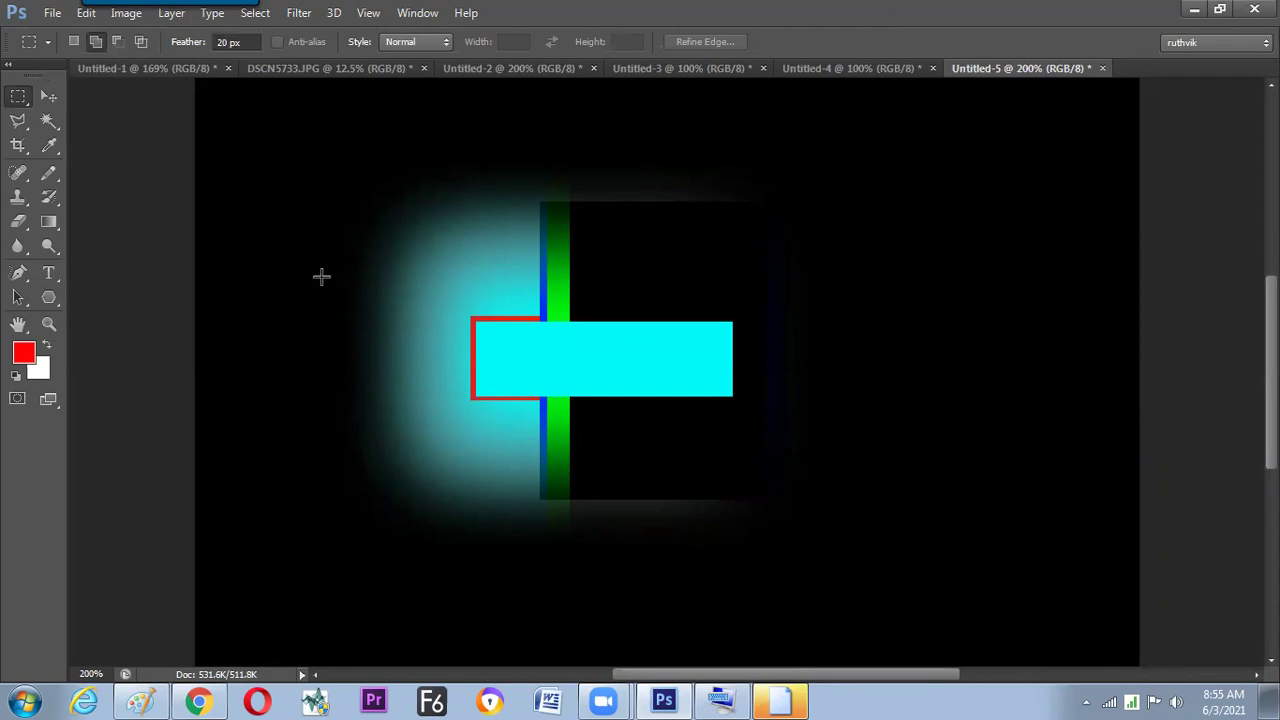
- Try narrow feathered selections beside the cyan glow and across the canvas's left edge, deselecting each
left_click_drag(266, 182, 375, 523)
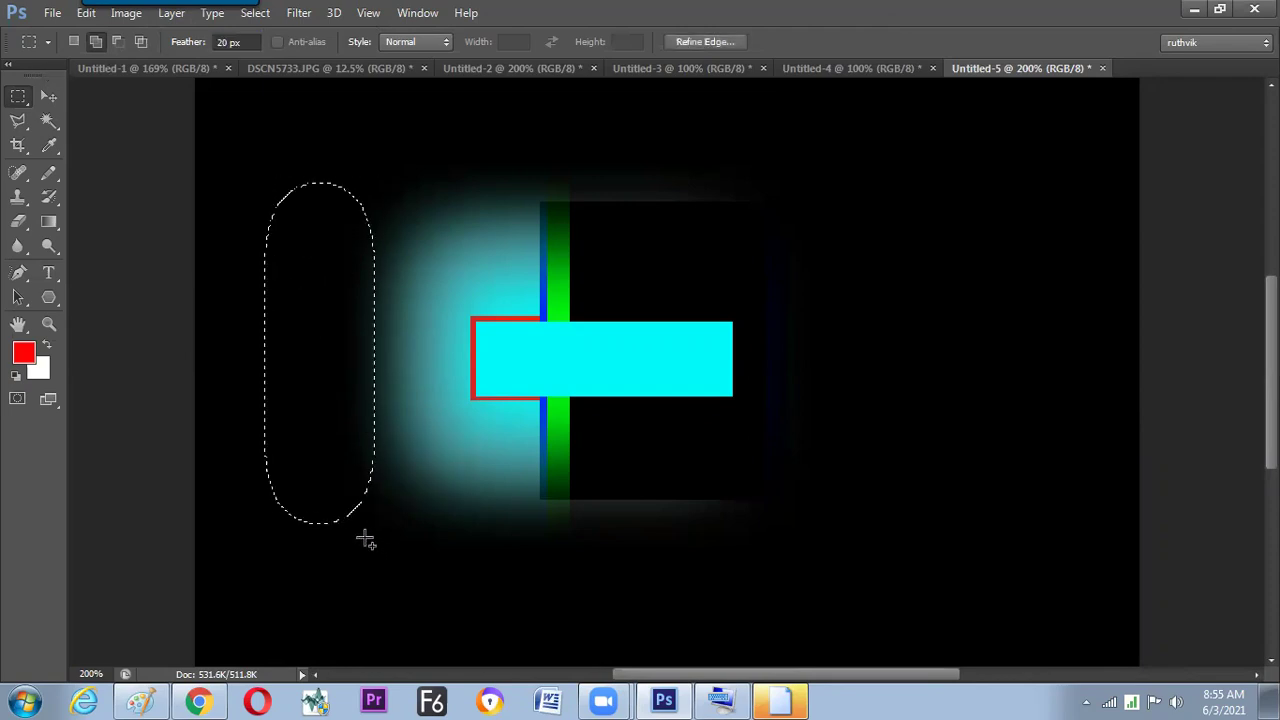
key("ctrl+d")
left_click_drag(124, 199, 238, 441)
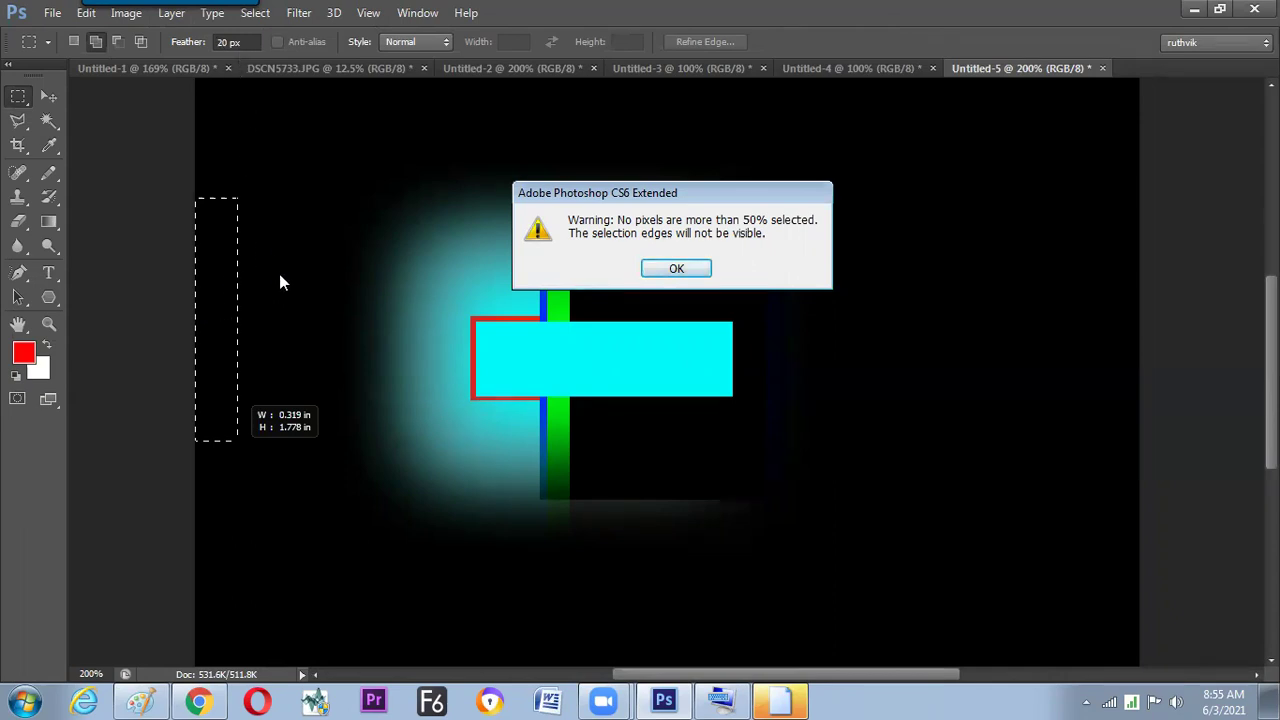
left_click(680, 269)
key("ctrl+d")
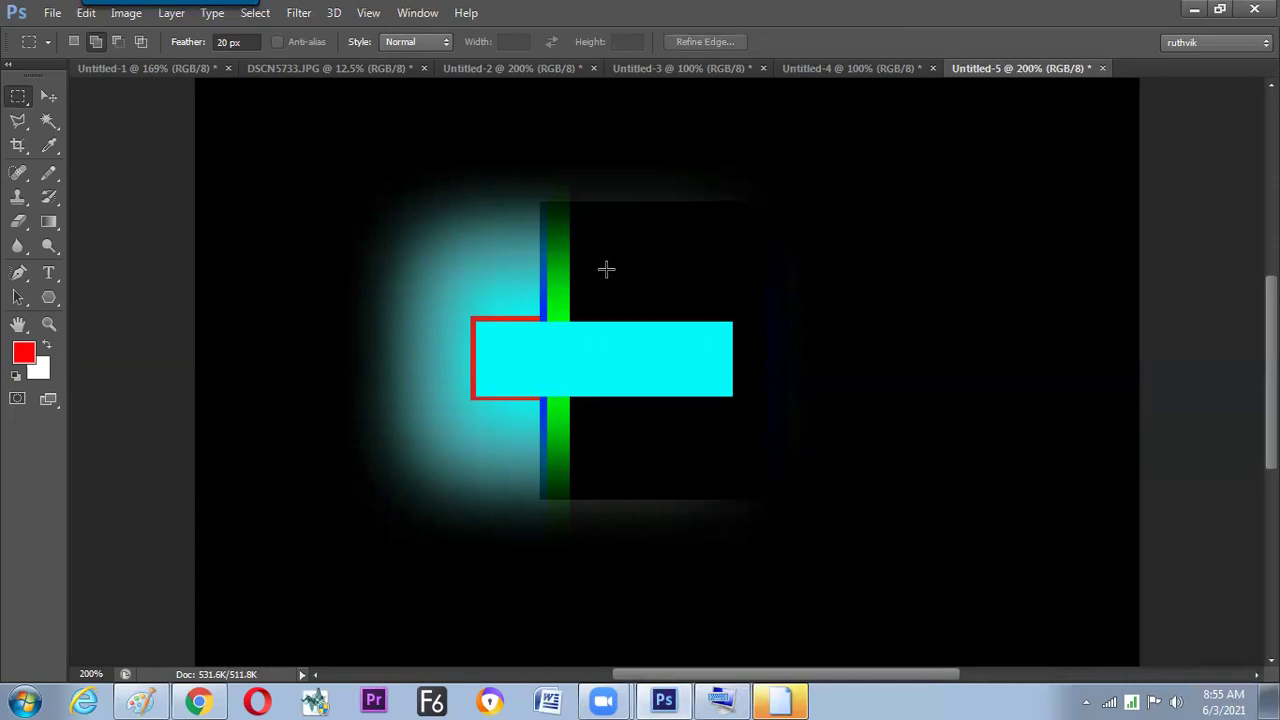
- Draw a tall feathered selection over the cyan glow's left side and move it in New Selection mode across the canvas's left edge
left_click_drag(291, 212, 444, 545)
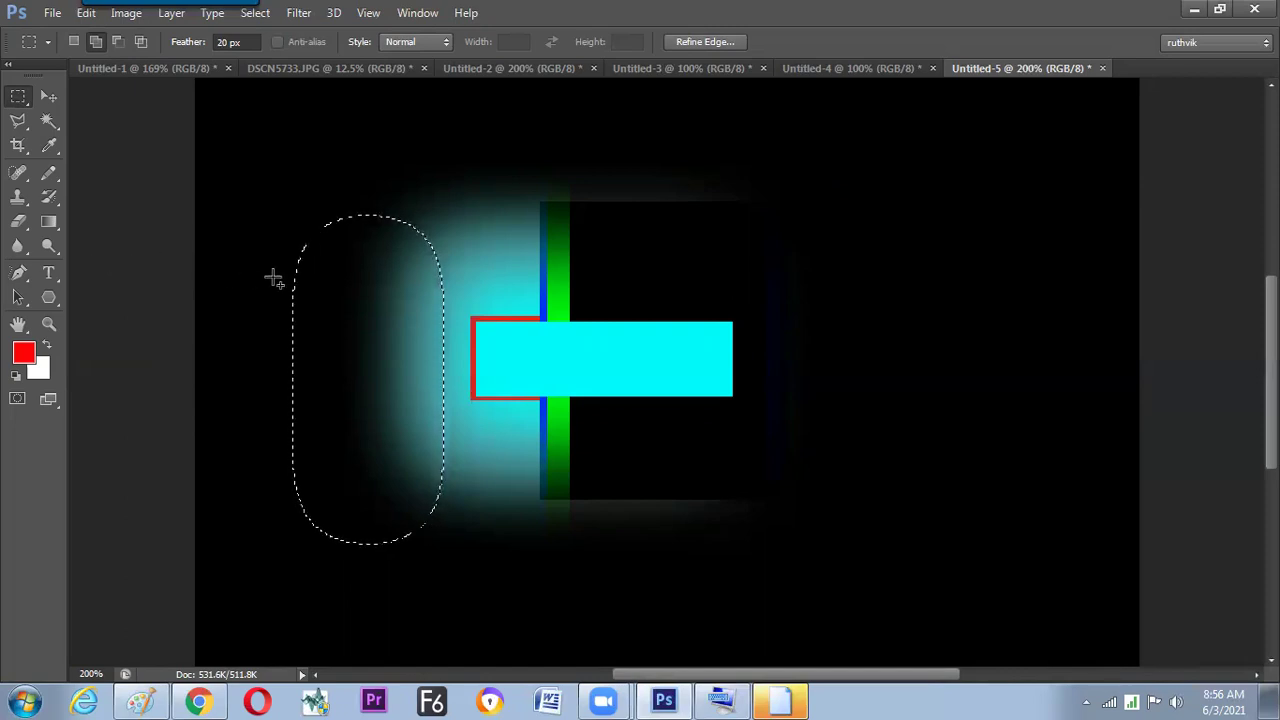
left_click(73, 41)
left_click_drag(432, 401, 234, 360)
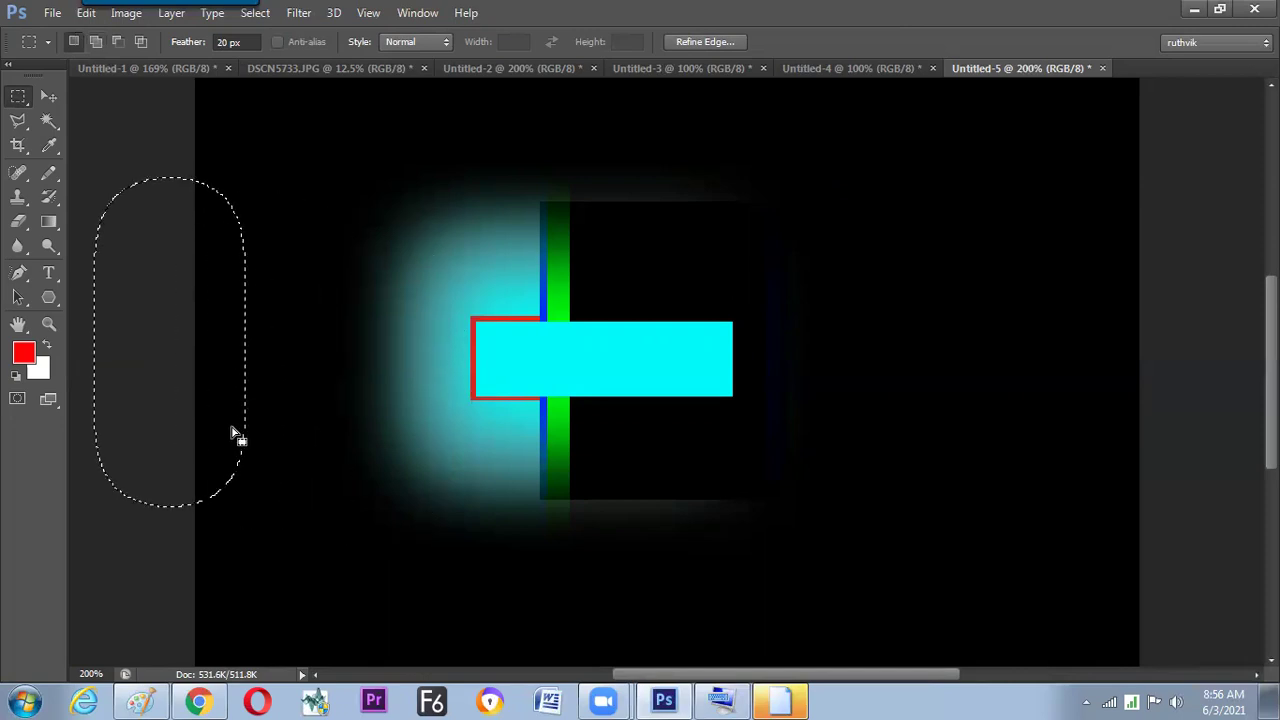
key("ctrl+minus")
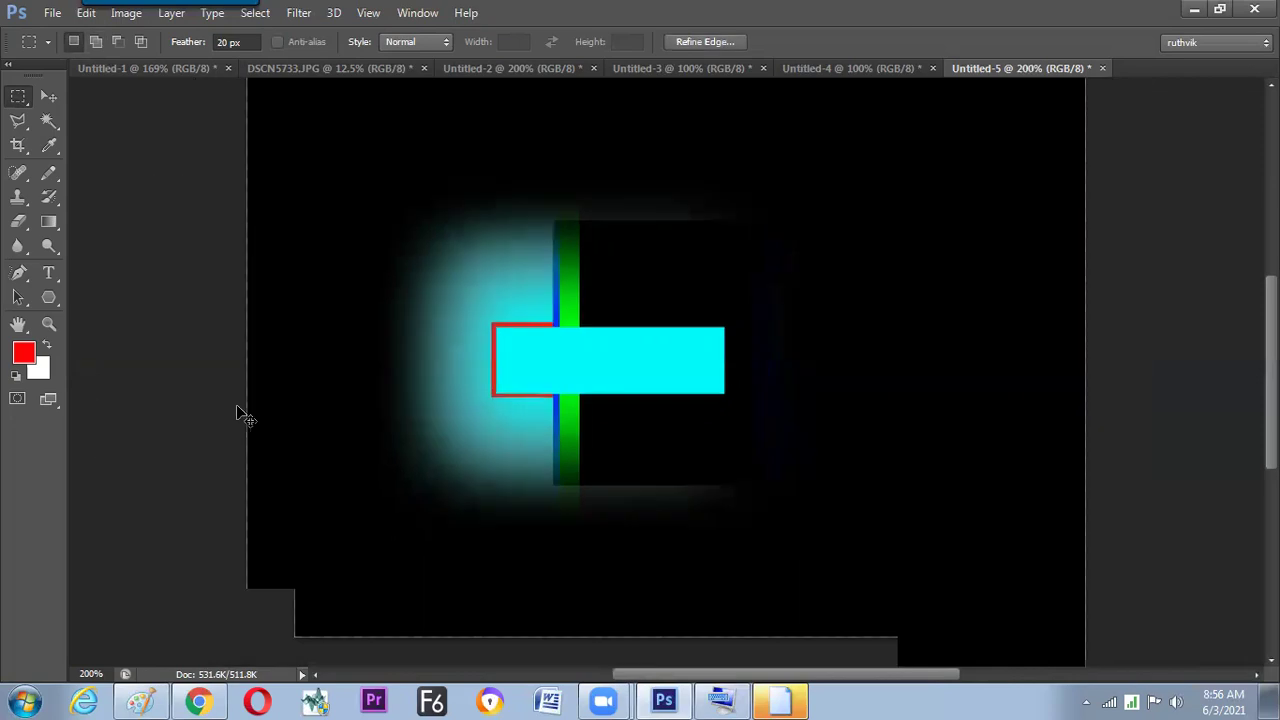
- Transform the selection to 219.78% height so it spans the canvas vertically, and shift it slightly down
key("alt+s")
key("t")
left_click_drag(417, 486, 415, 566)
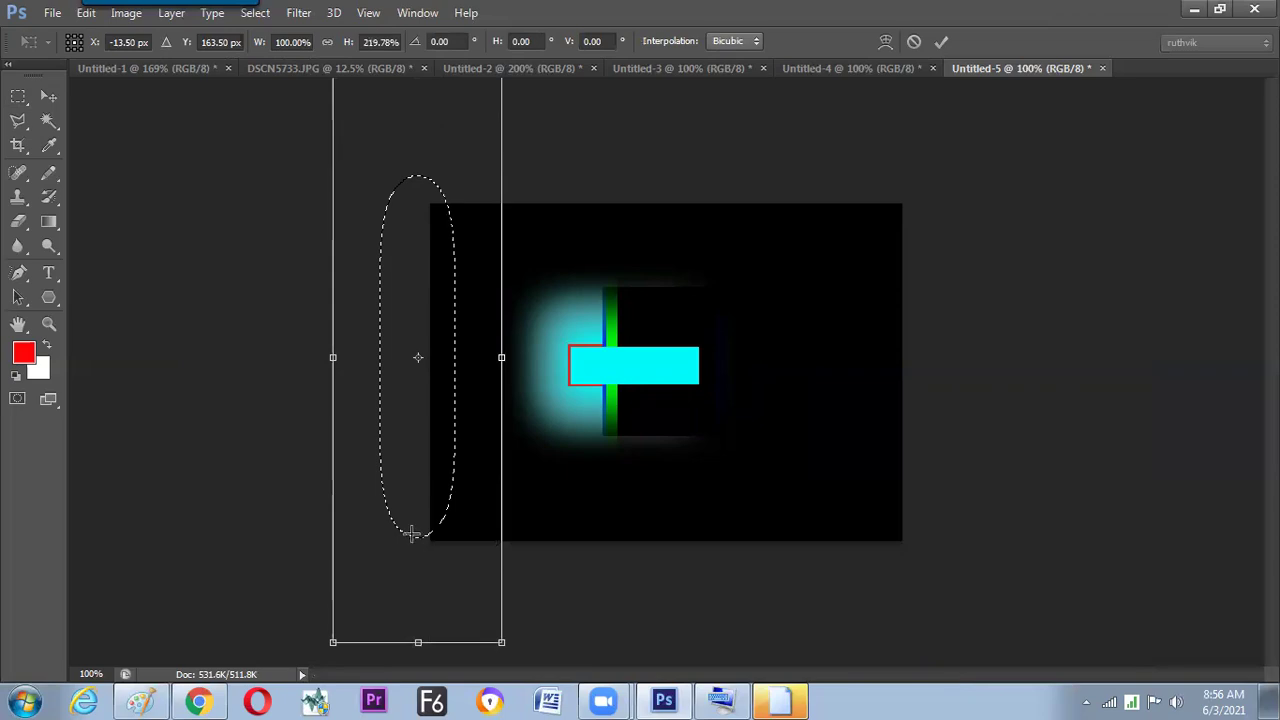
key("Return")
left_click_drag(447, 432, 444, 444)
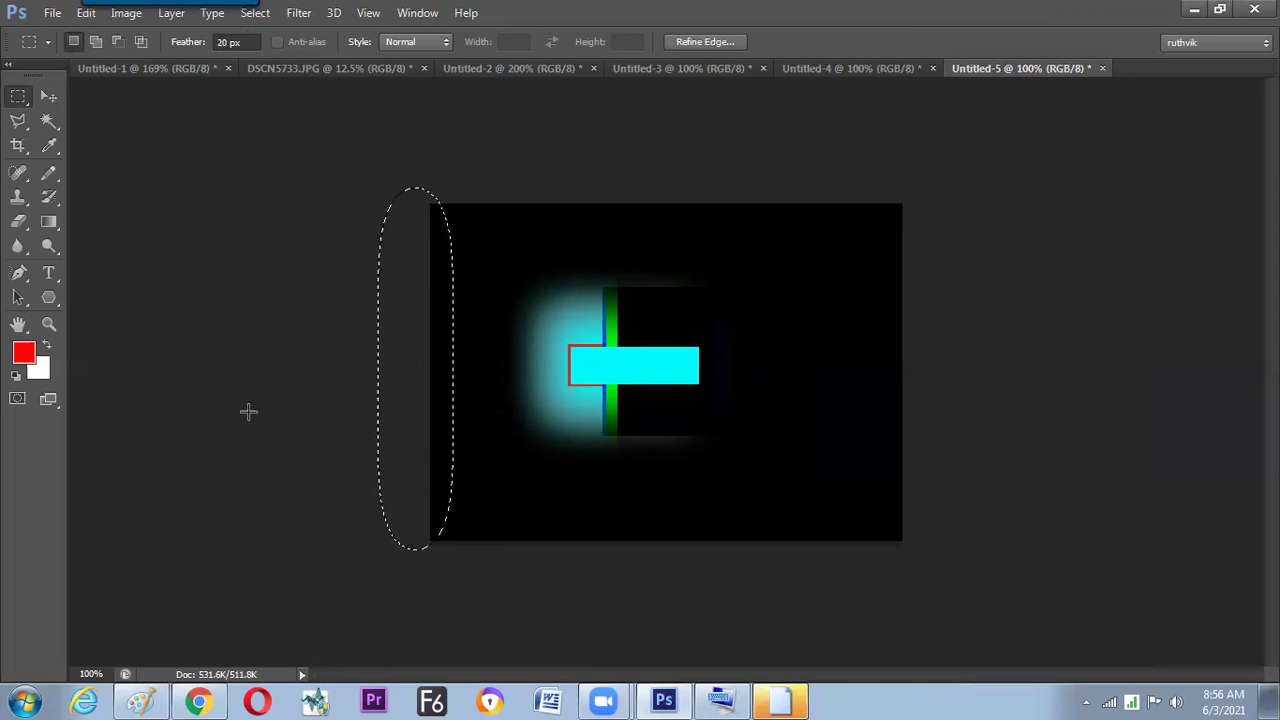
- Set the foreground color to yellow fff604, fill the feathered selection along the canvas's left edge, and deselect
left_click(26, 358)
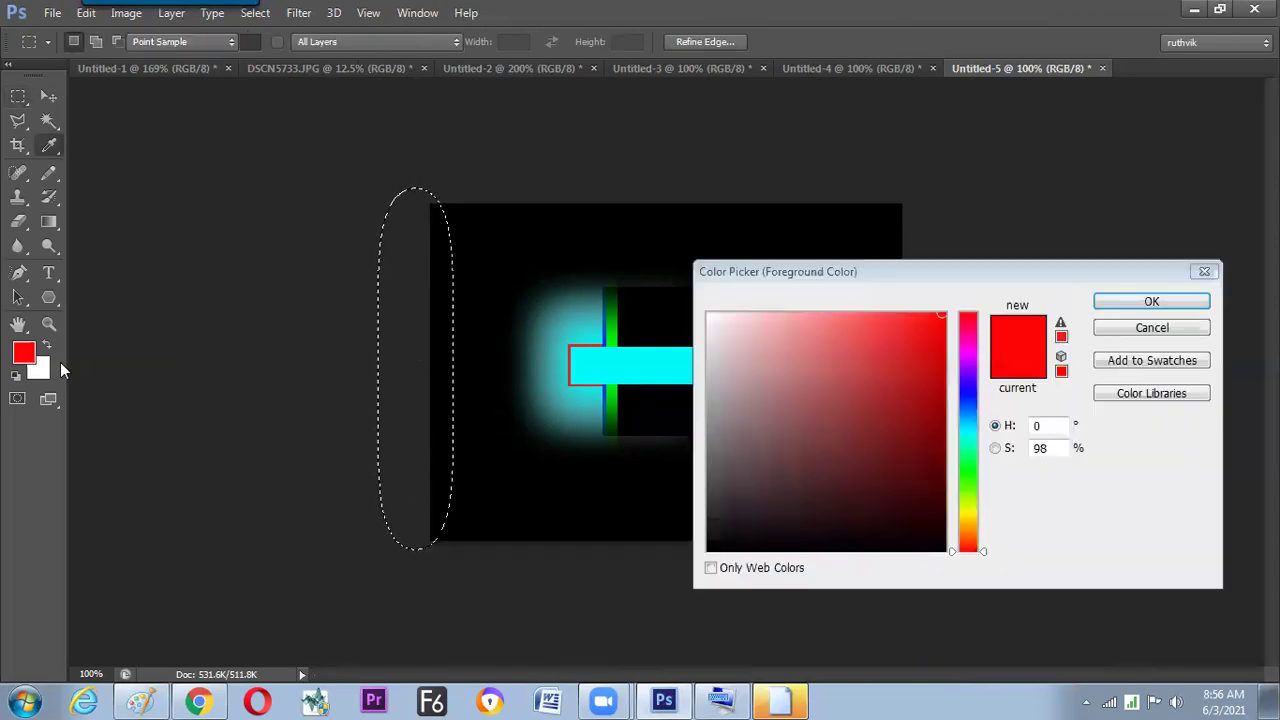
left_click(969, 512)
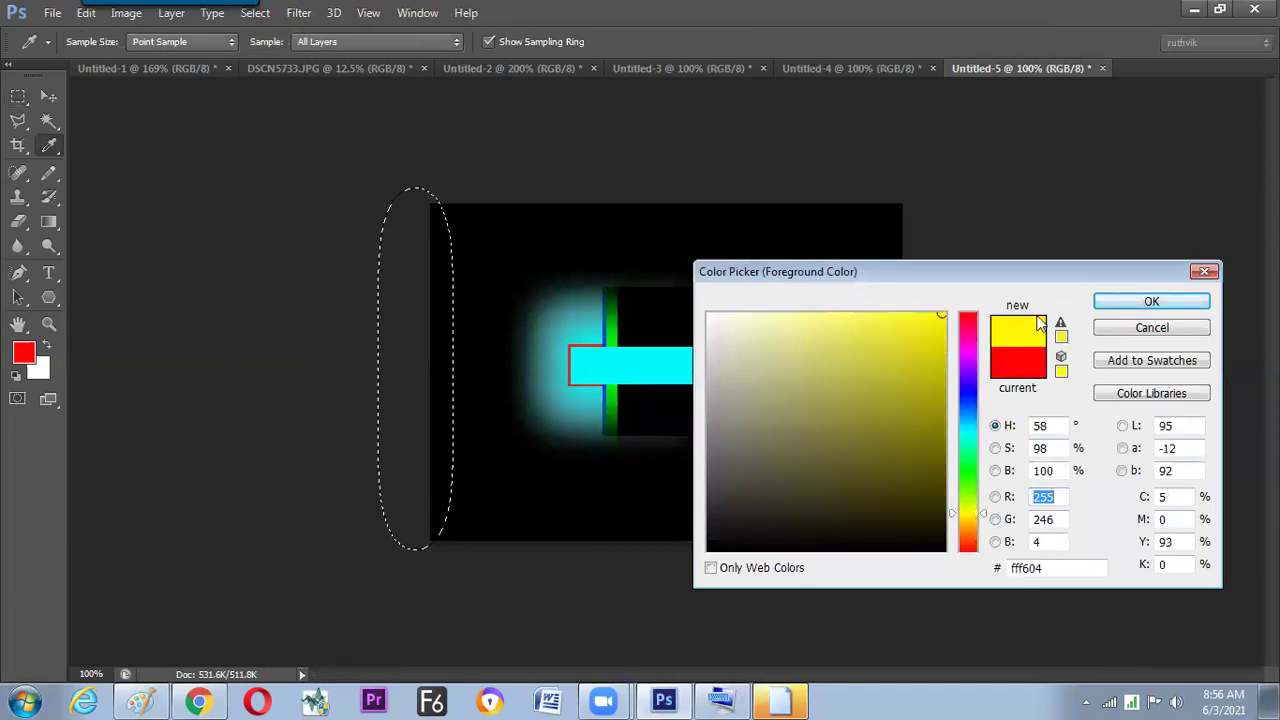
left_click(1143, 302)
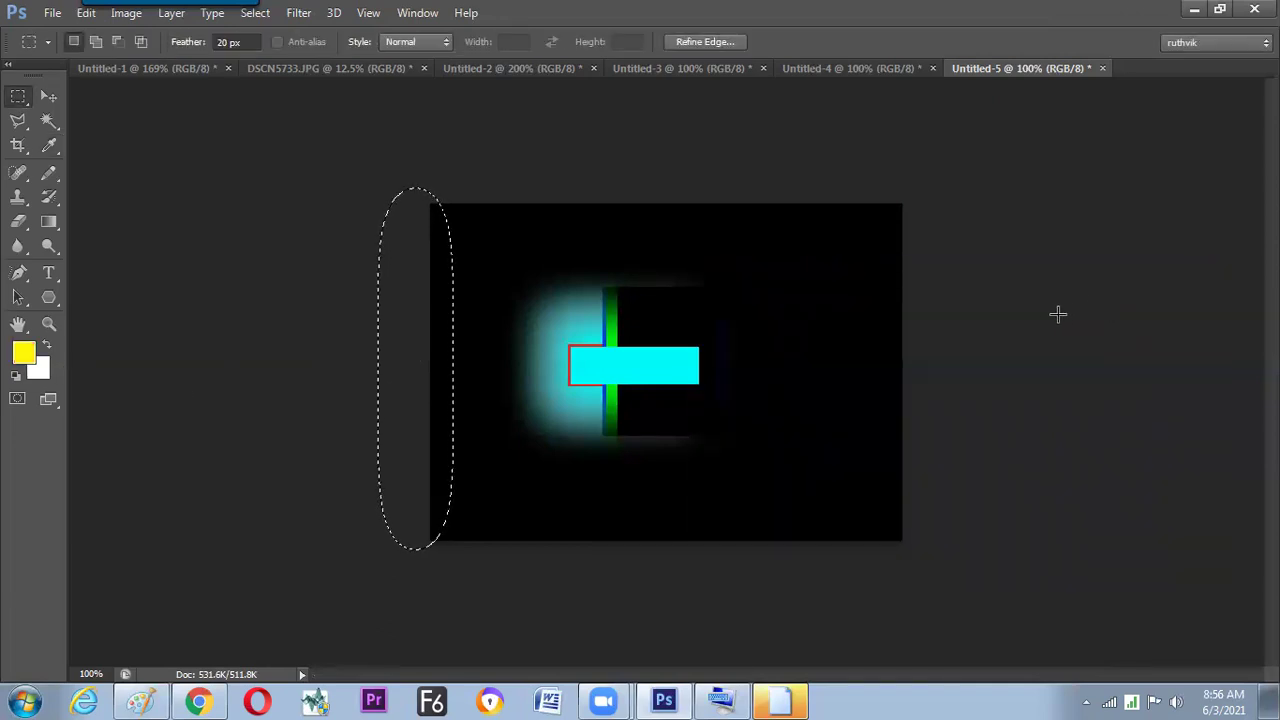
key("alt+BackSpace")
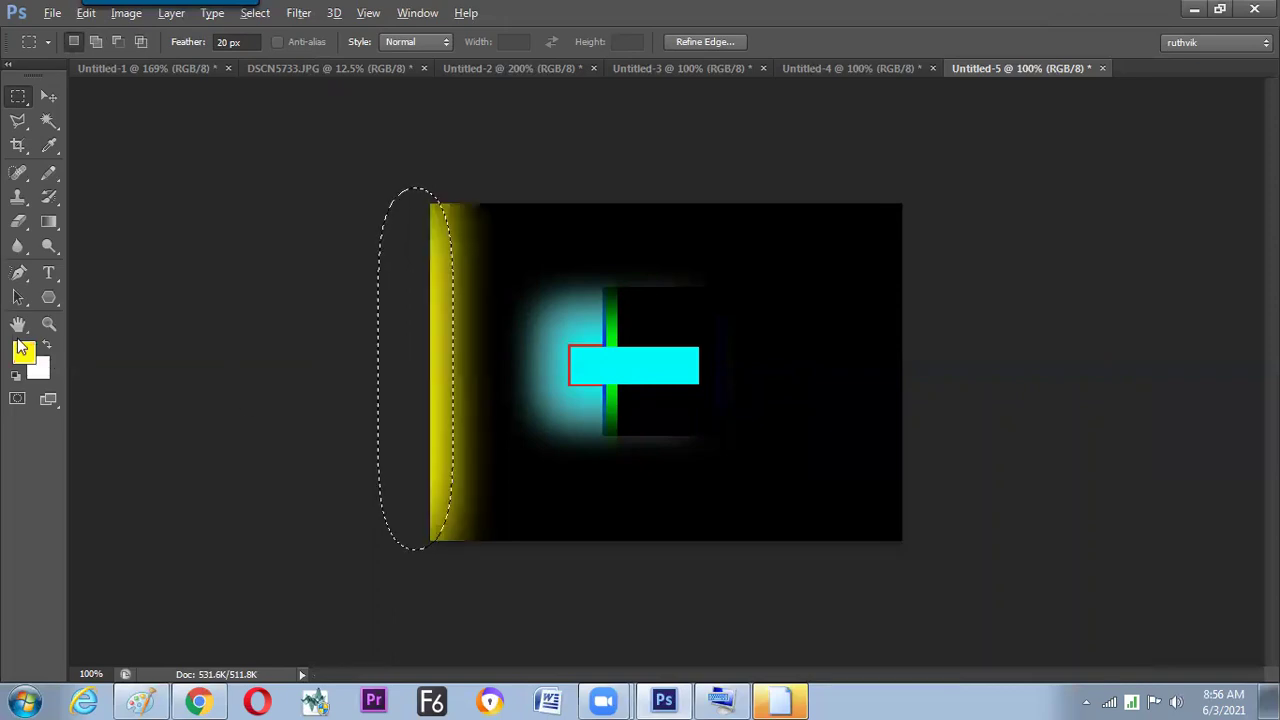
key("ctrl+d")
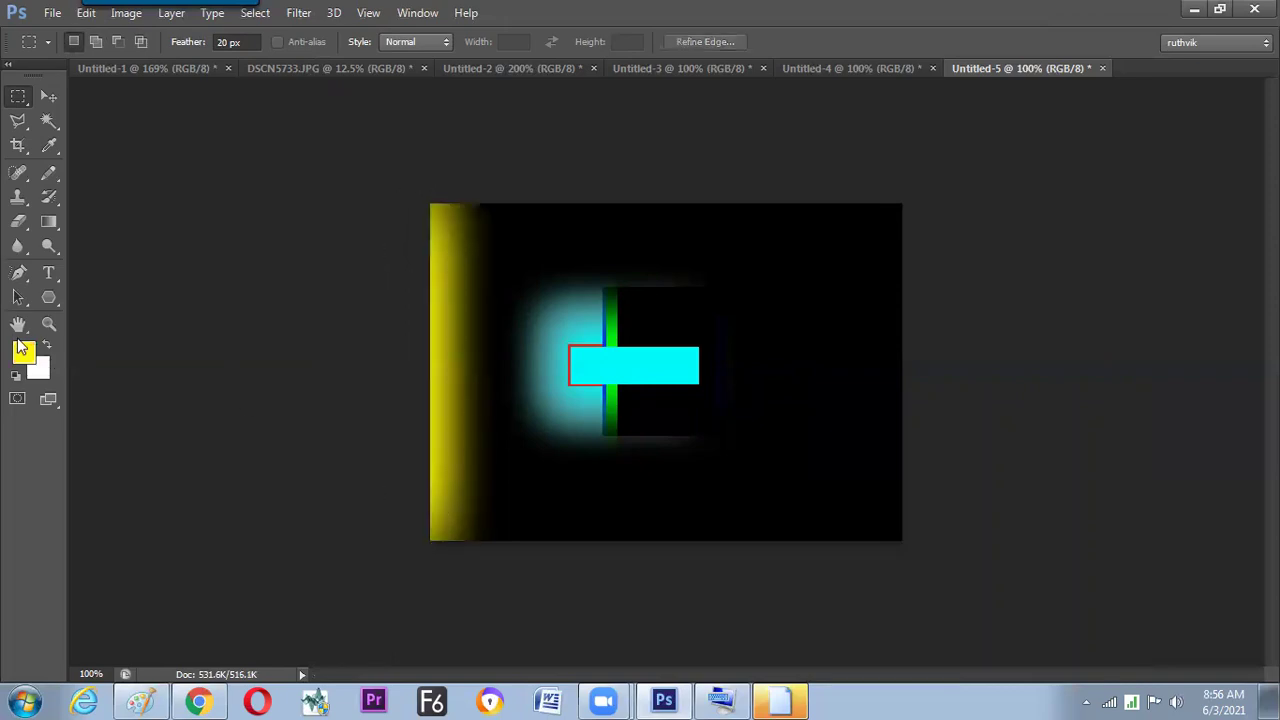
key("ctrl+plus")
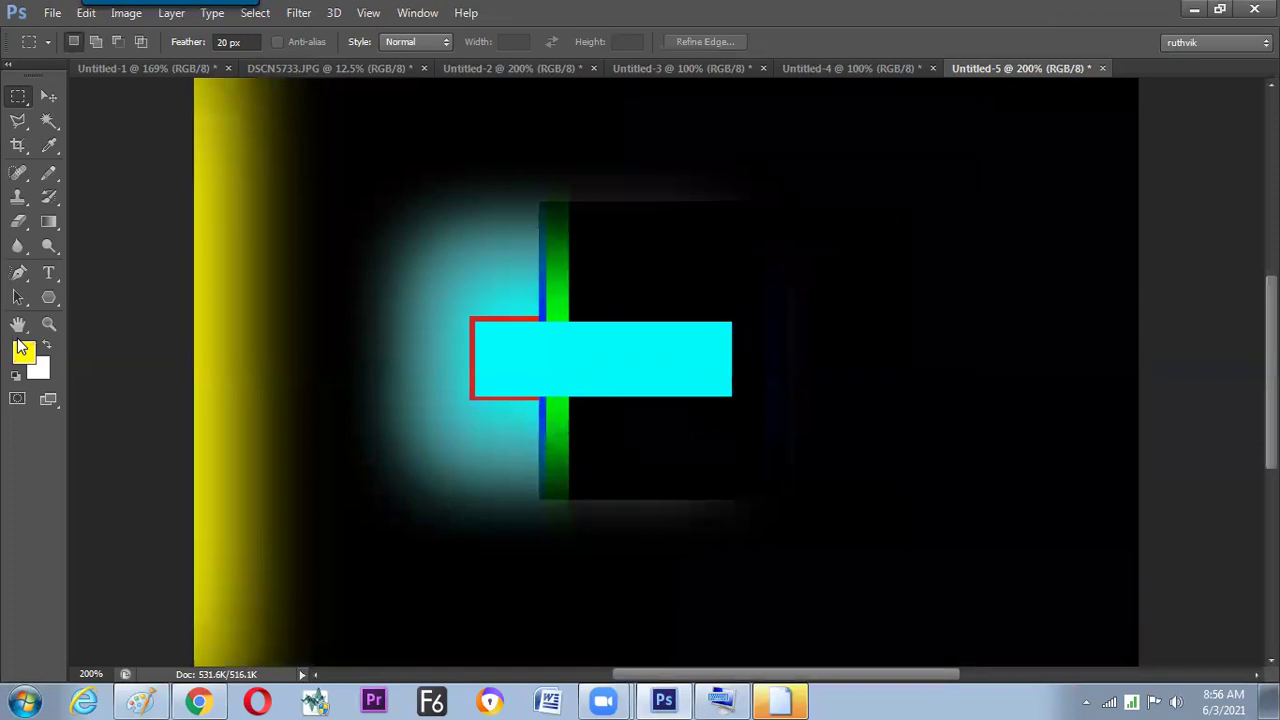
key("ctrl+minus")
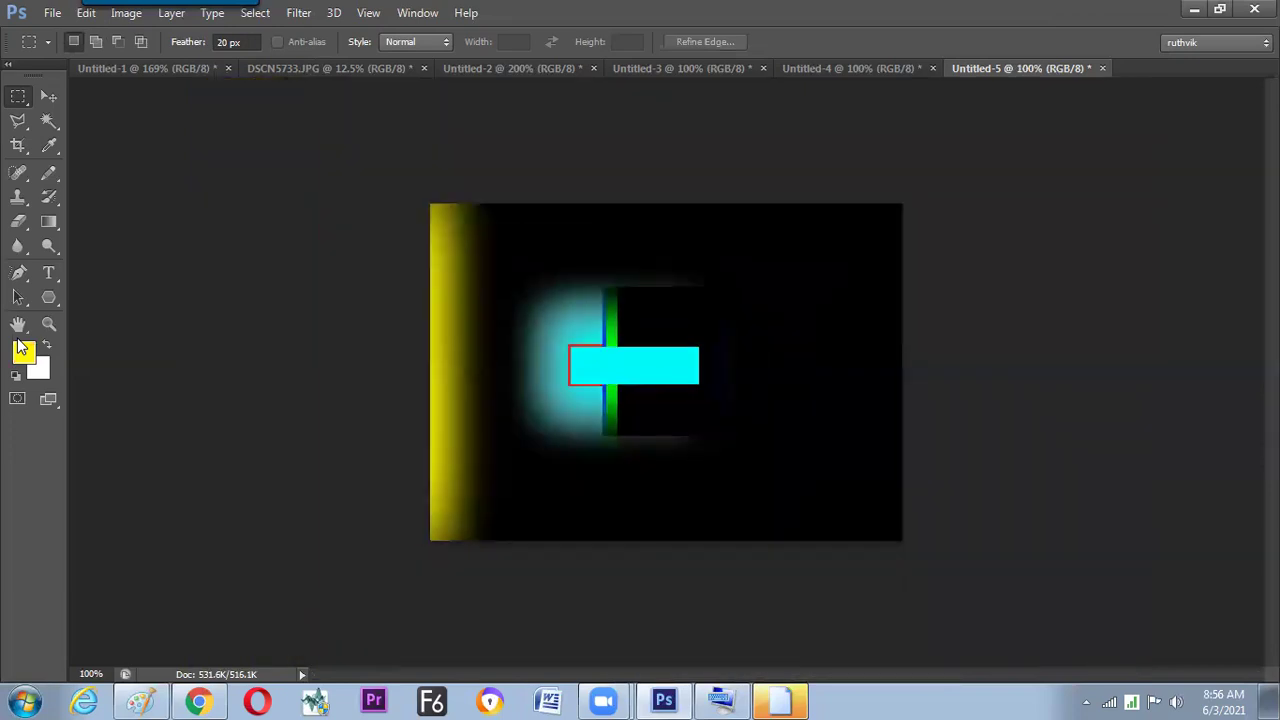
- Restore the left-edge selection, move it slightly farther left, and fill it with light blue 04cdff
key("ctrl+shift+d")
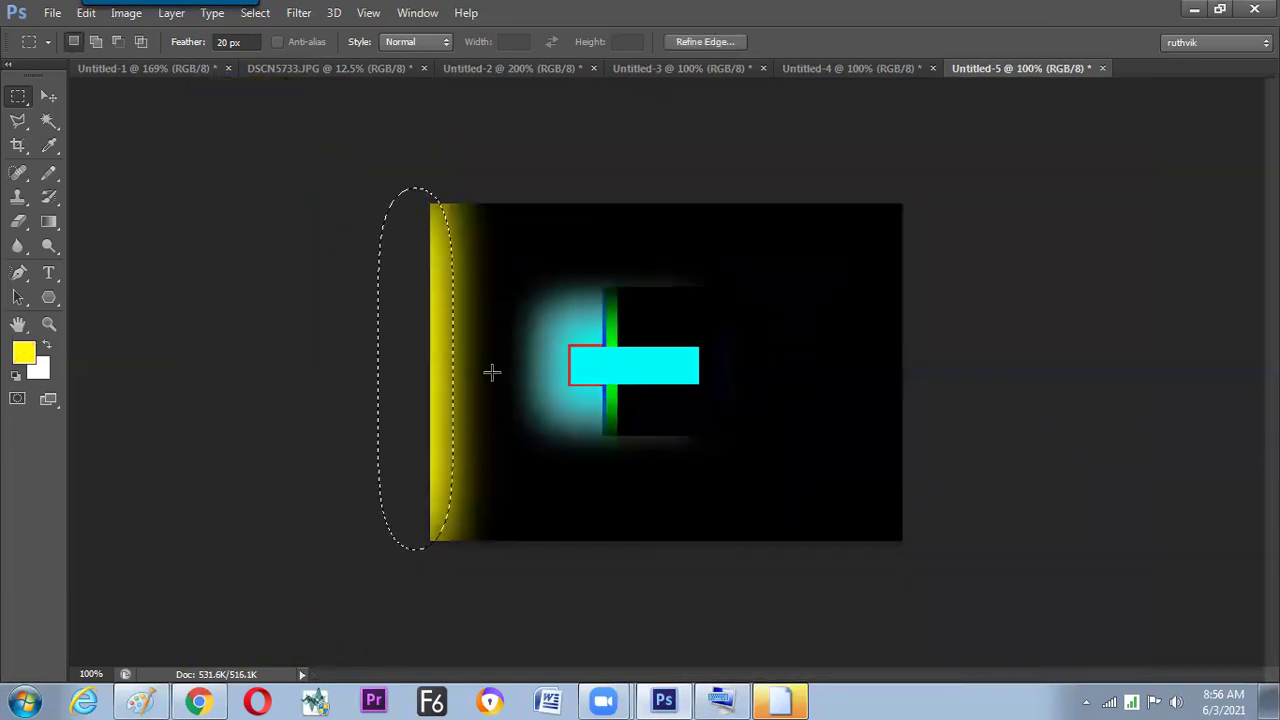
left_click_drag(436, 363, 426, 364)
left_click(23, 352)
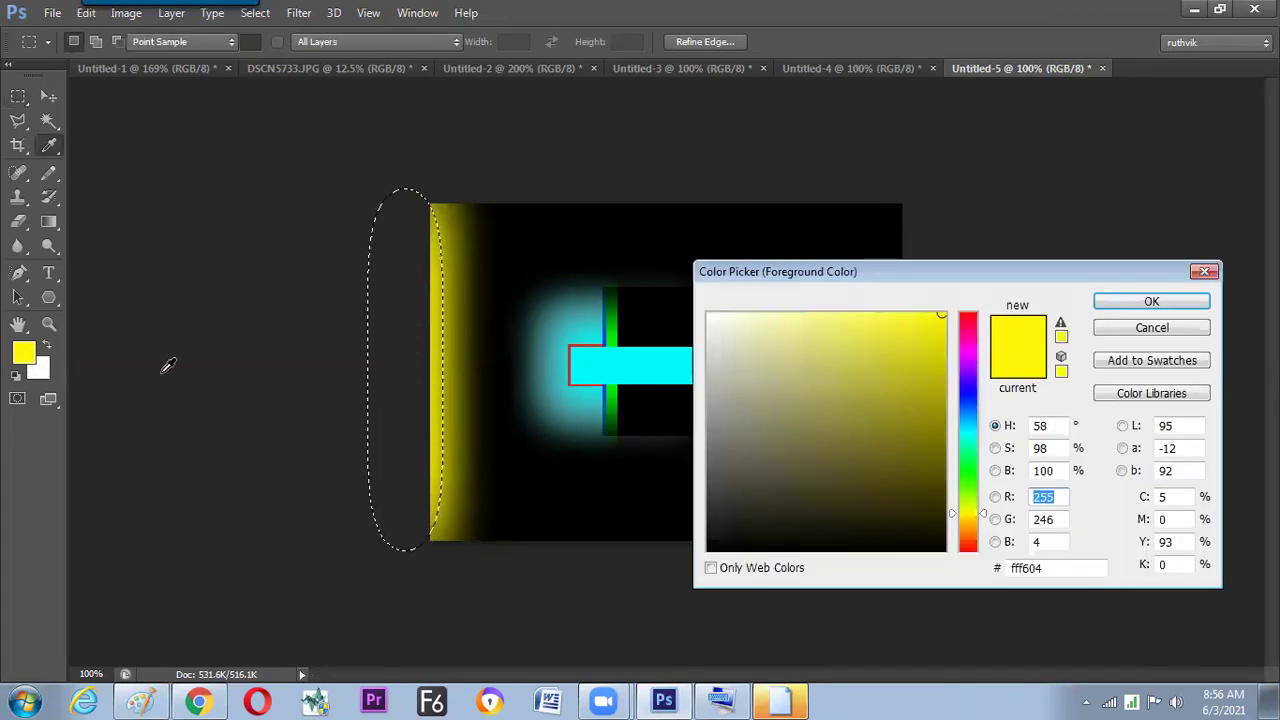
left_click(975, 427)
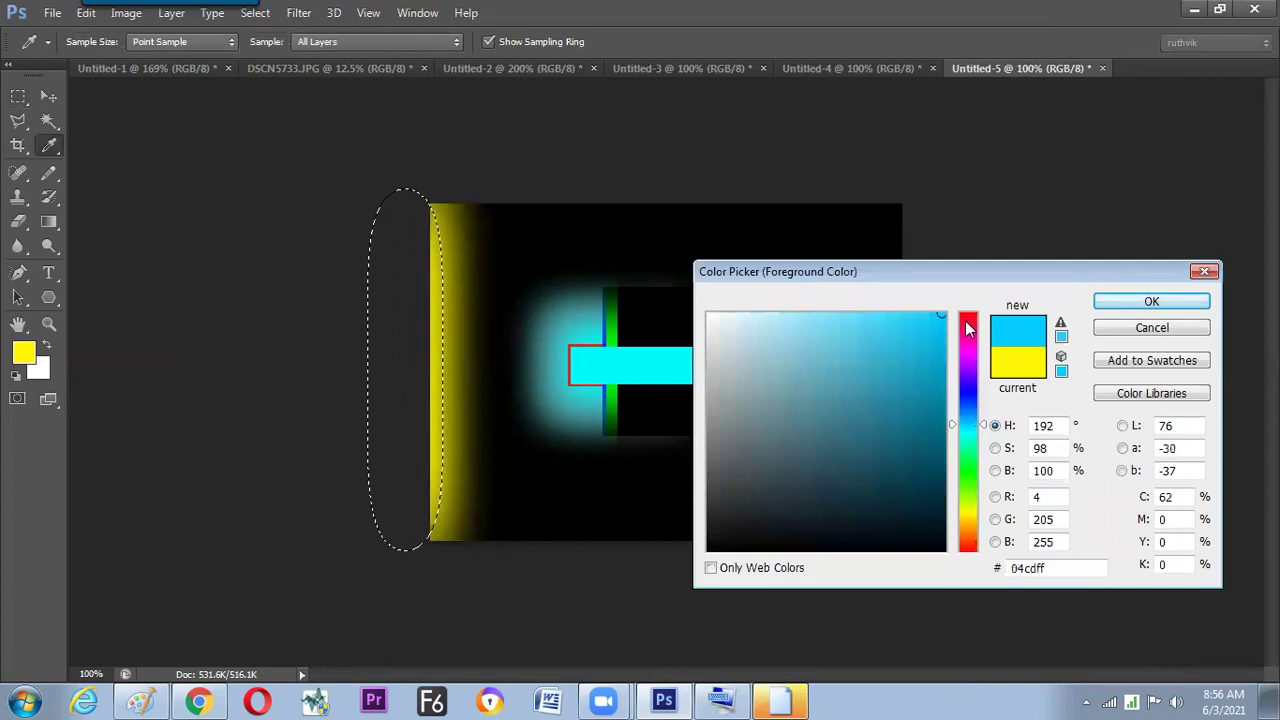
key("Return")
key("alt+BackSpace")
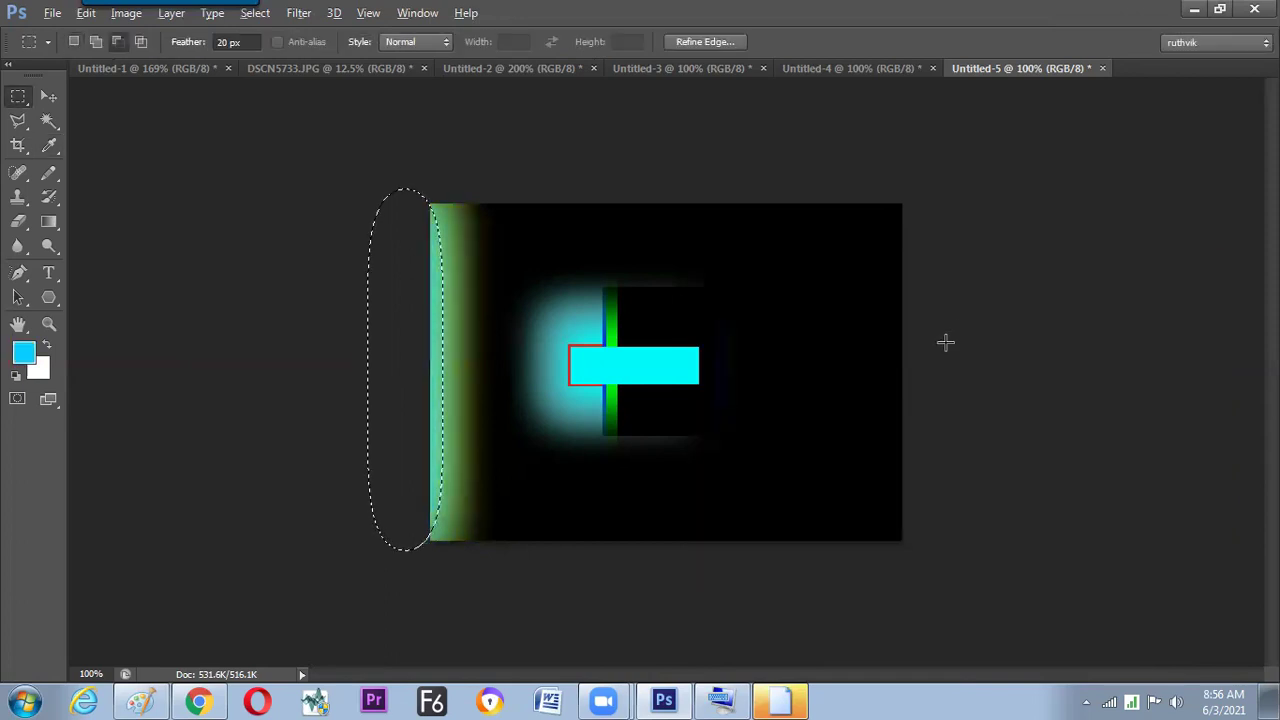
- Clear the light blue strip's selection, restore it, and rotate the selection outline 90 degrees
key("ctrl+d")
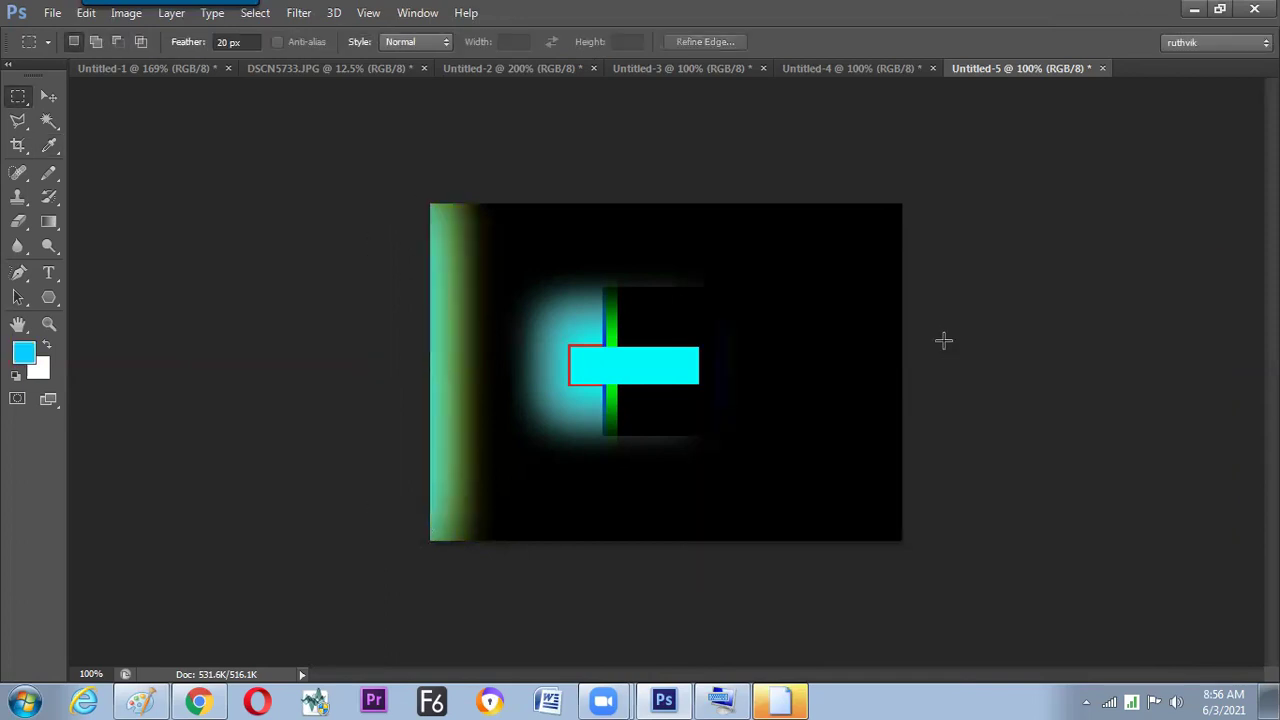
key("ctrl+equal")
key("ctrl+minus")
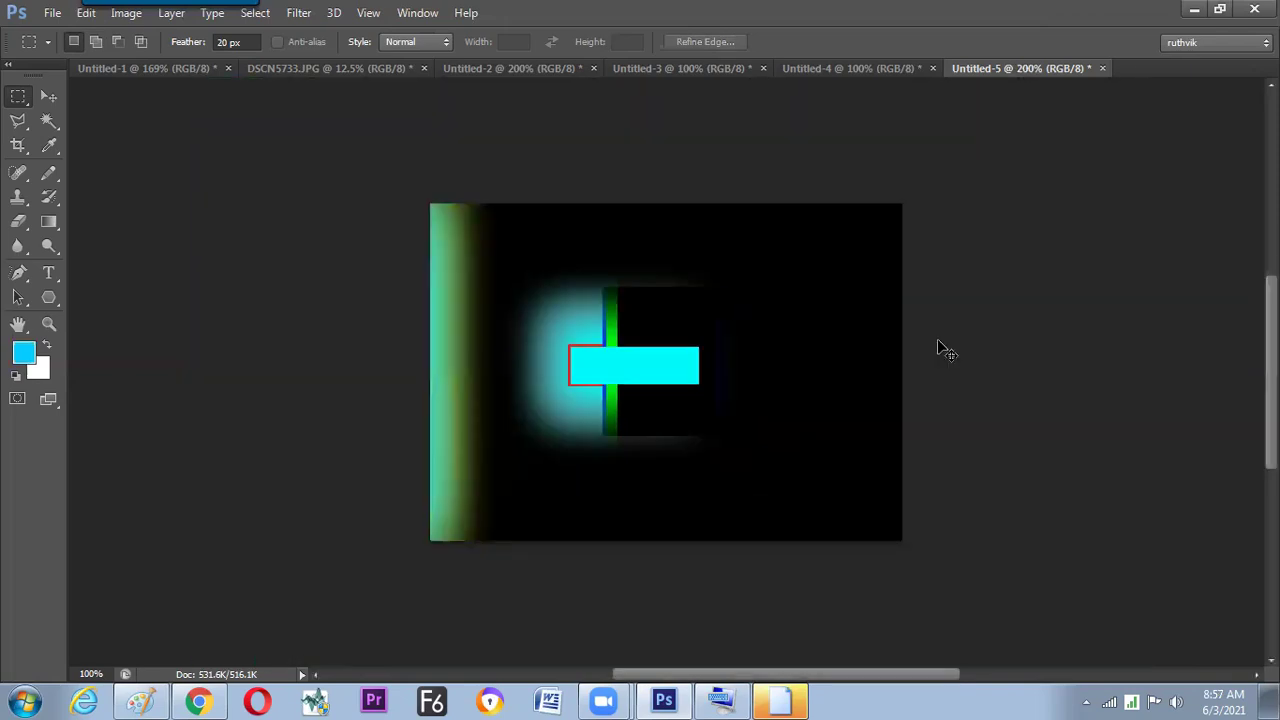
key("ctrl+shift+d")
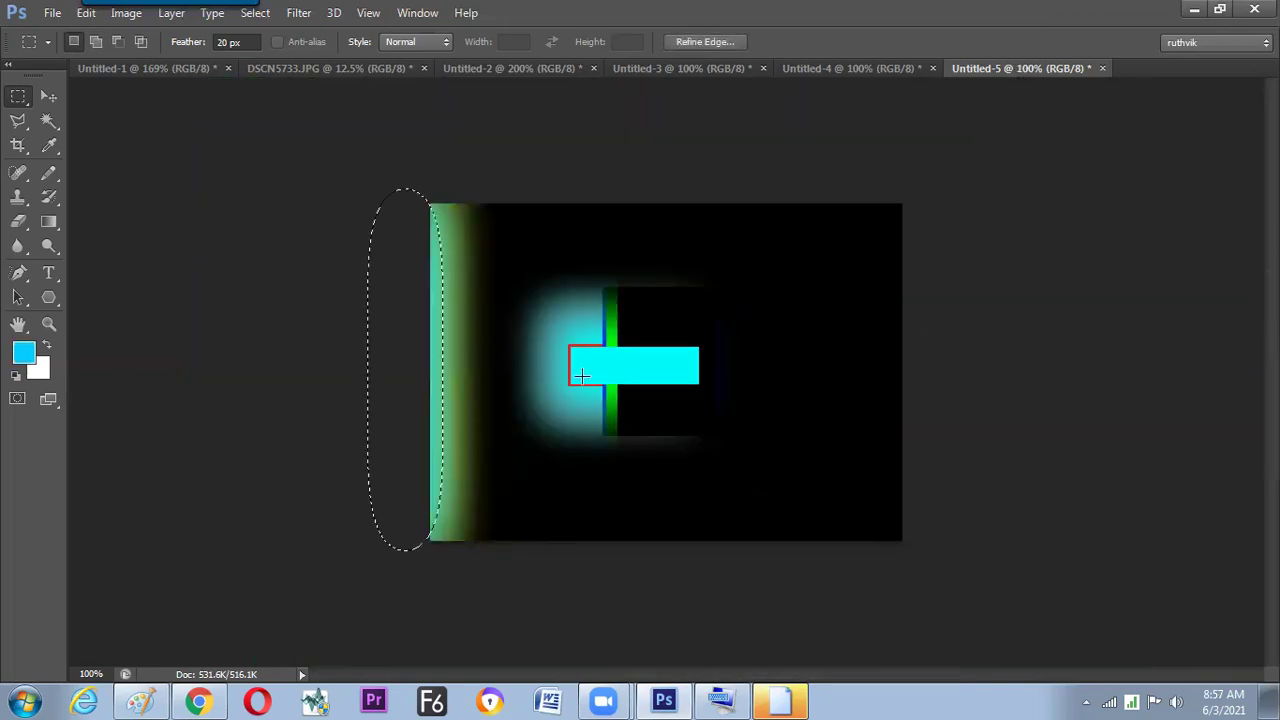
right_click(437, 401)
left_click(516, 246)
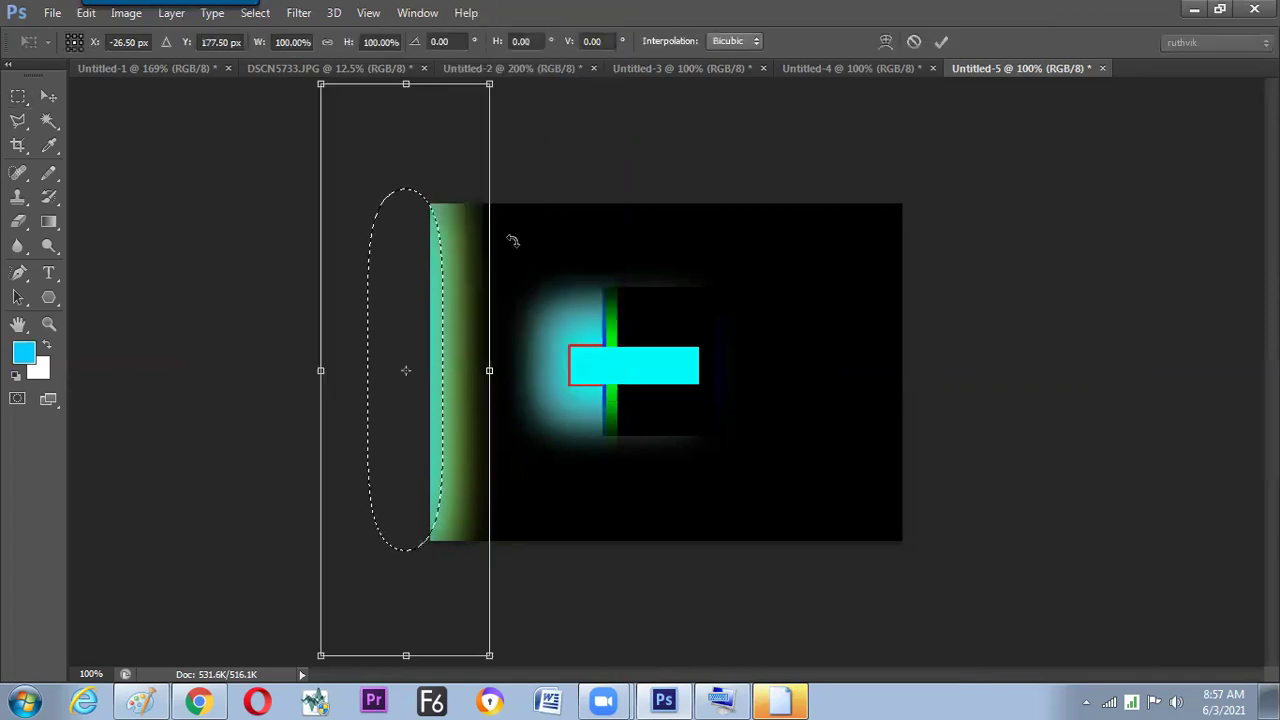
left_click(455, 42)
type("90")
key("Return")
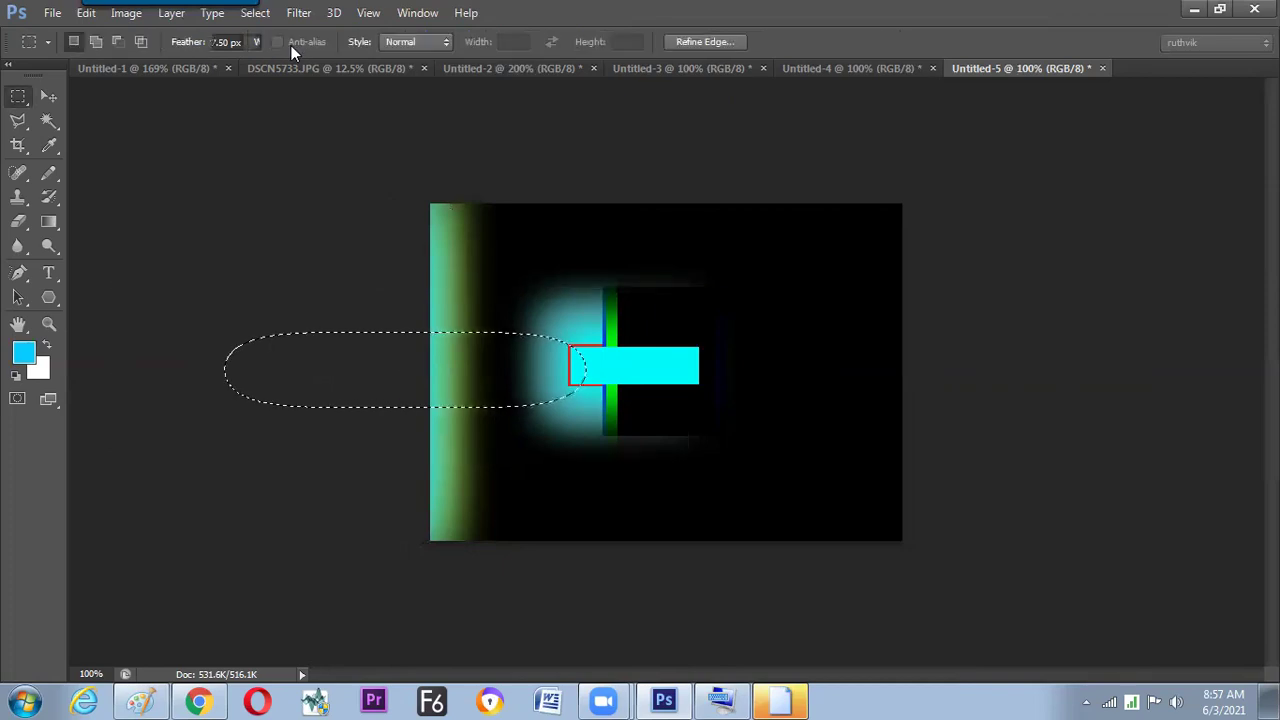
- Move the rotated selection across the canvas's upper edge and widen the selection outline to 157.28%
left_click_drag(461, 367, 717, 209)
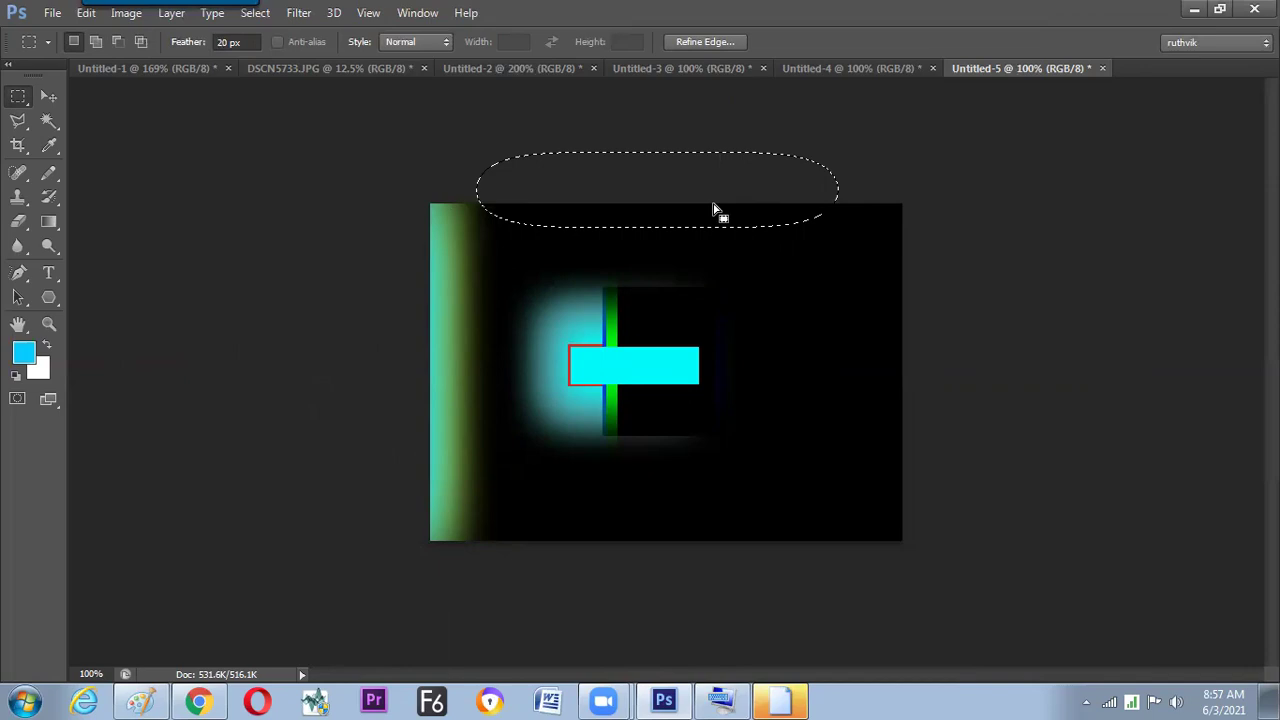
right_click(714, 207)
left_click(778, 449)
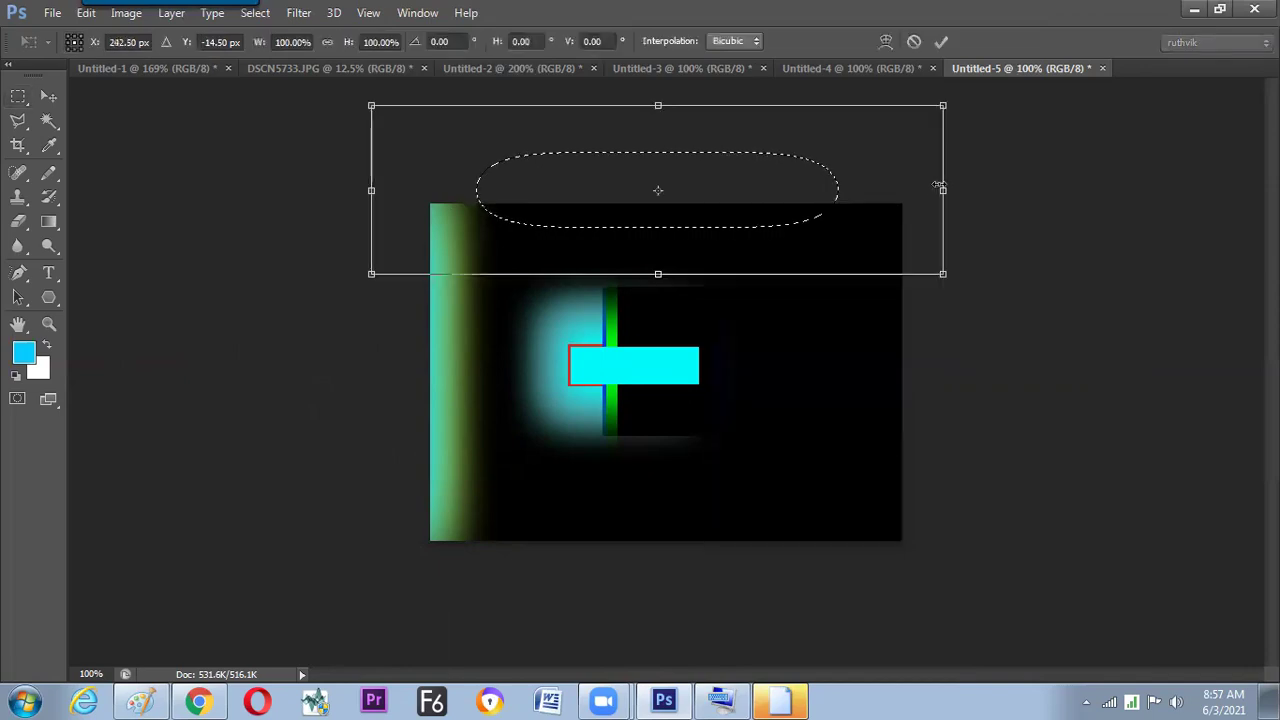
left_click_drag(944, 190, 1107, 190)
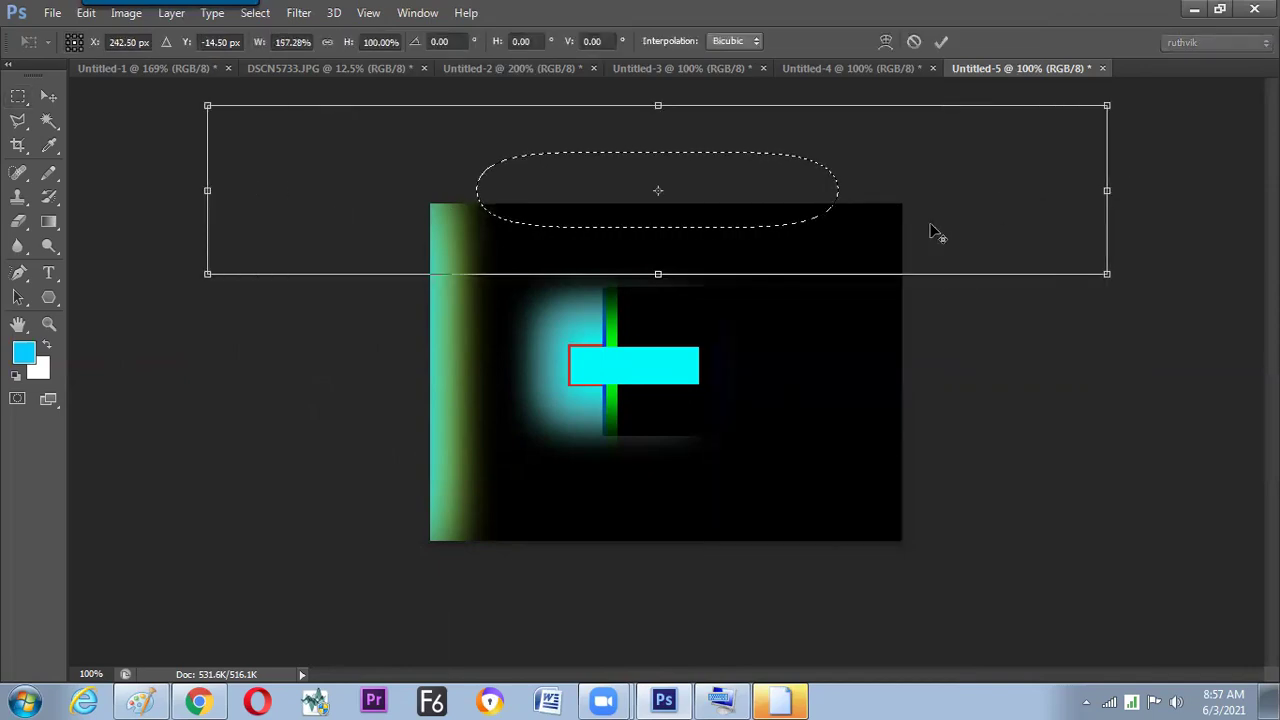
key("Return")
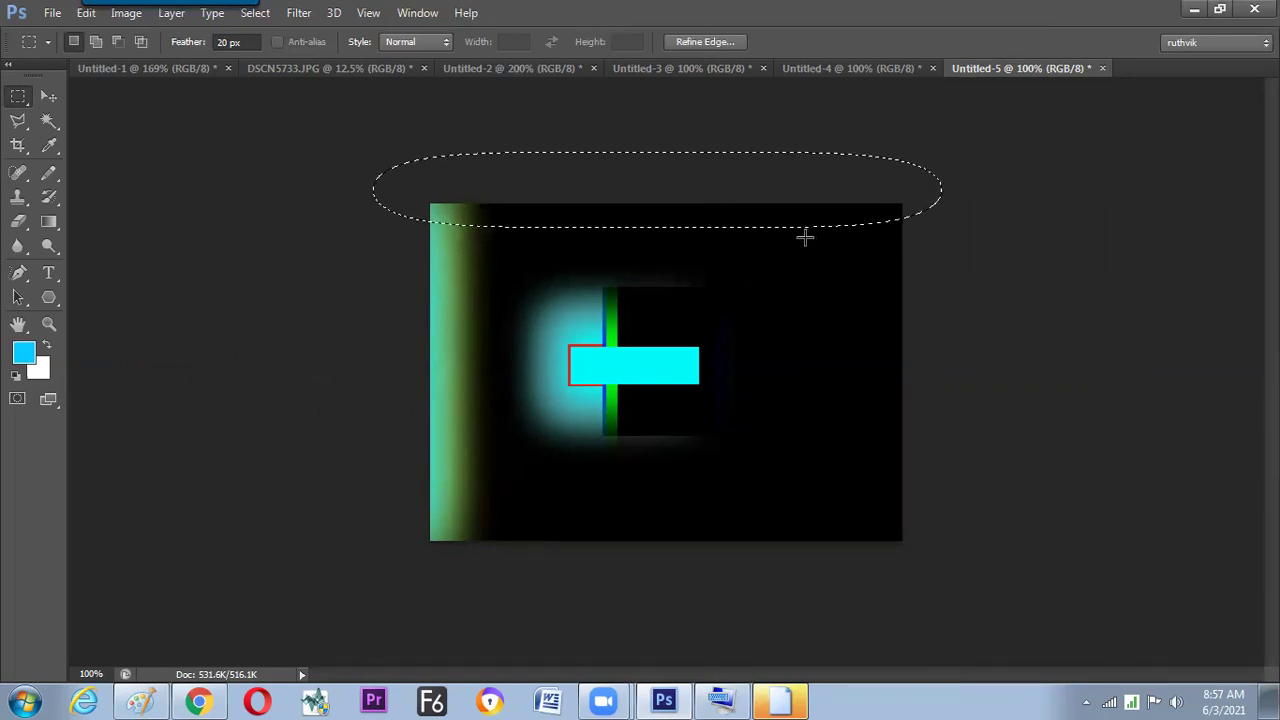
- Fill the feathered selection along the canvas's upper edge with the light blue foreground color and deselect
key("alt+BackSpace")
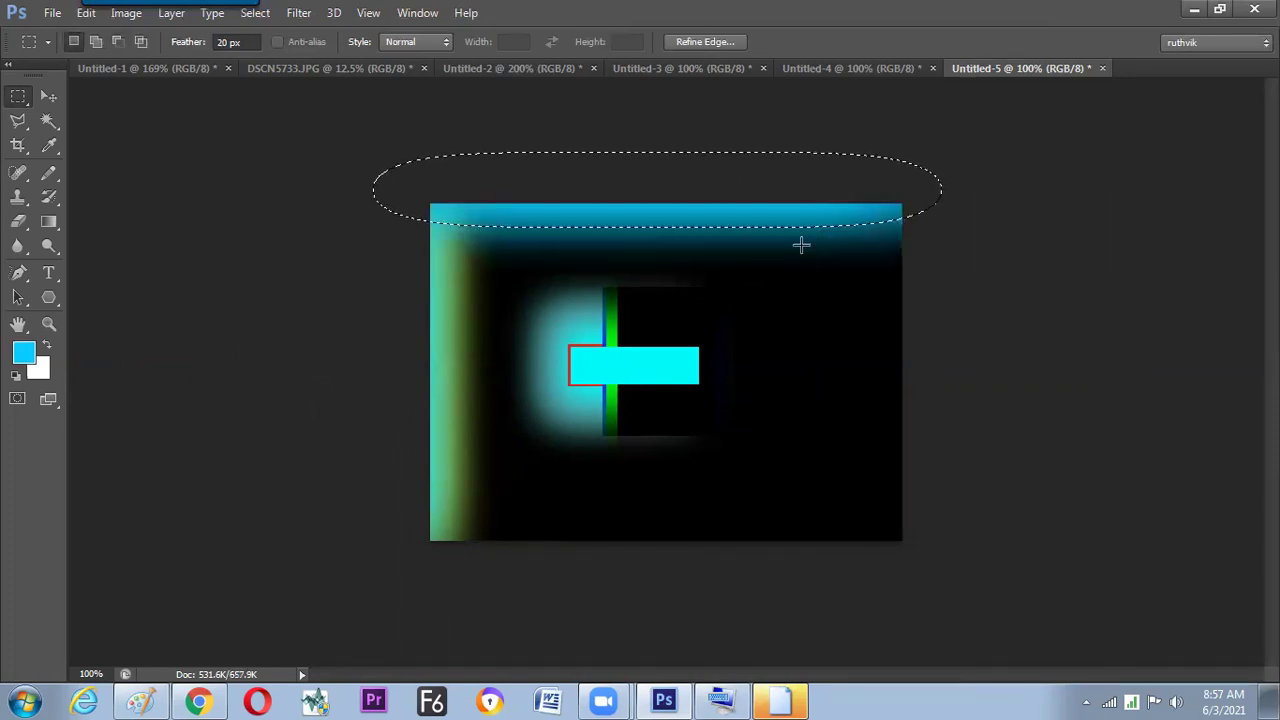
key("ctrl+d")
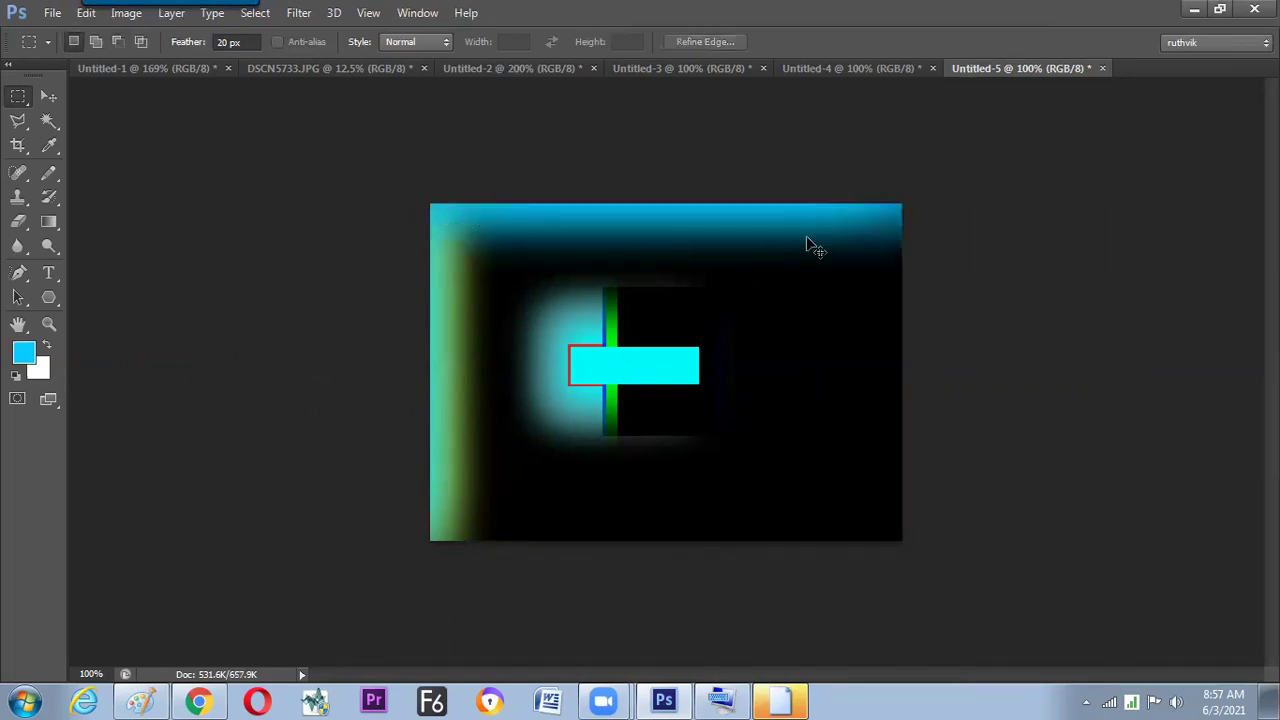
key("ctrl+plus")
key("ctrl+minus")
right_click(20, 97)
left_click(64, 88)
left_click_drag(471, 237, 848, 514)
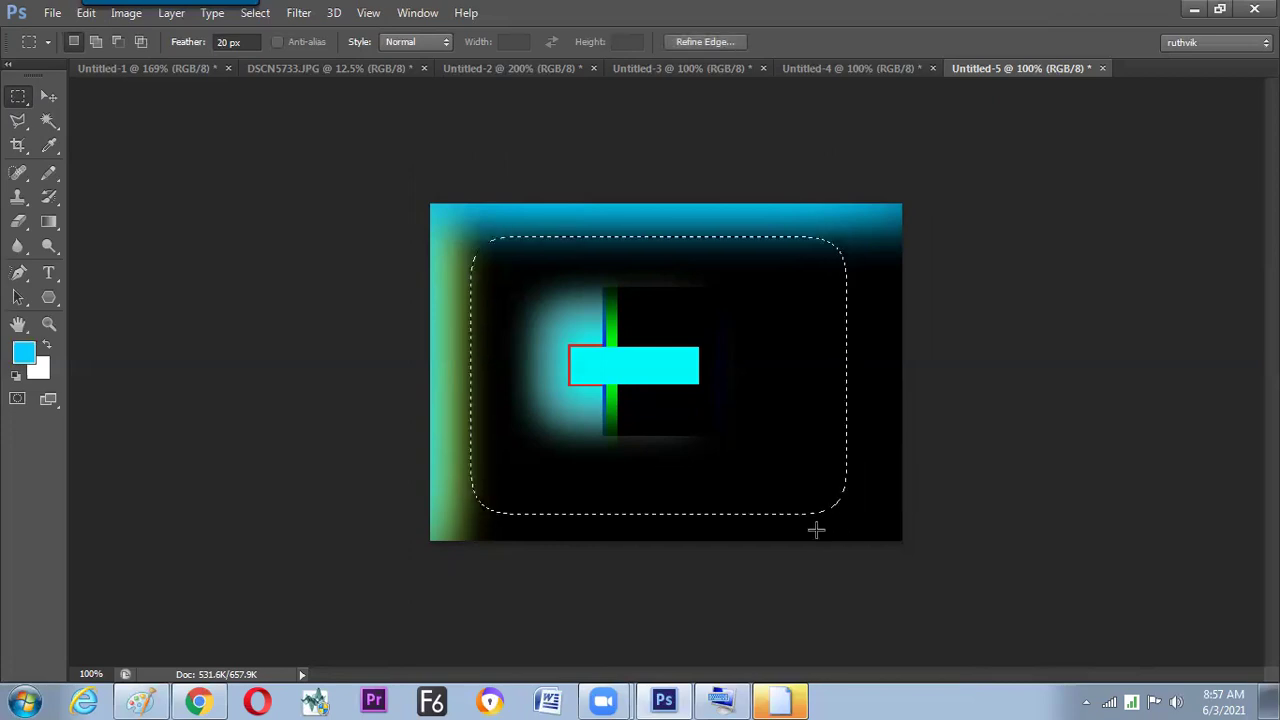
left_click(820, 530)
- Set the feather to 0 px, draw a large rectangular selection over the middle of the canvas, and fill it with white
left_click(230, 42)
key("Return")
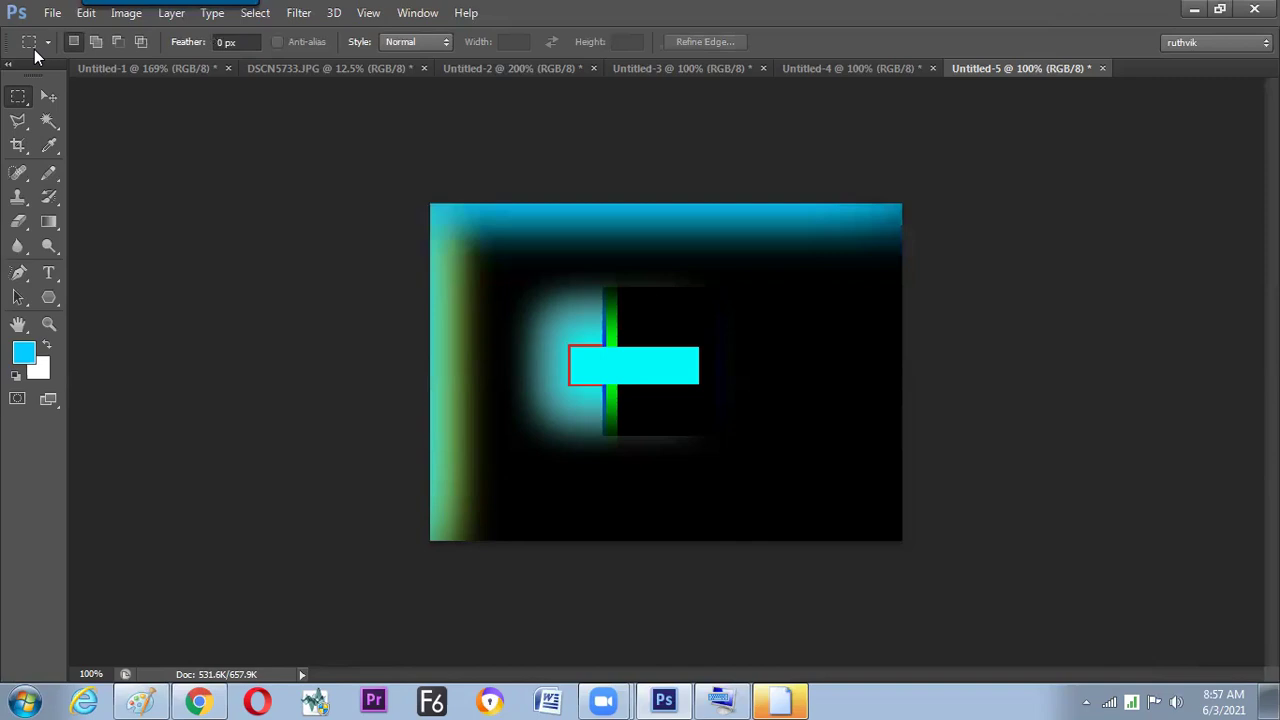
left_click_drag(775, 428, 867, 498)
key("alt+BackSpace")
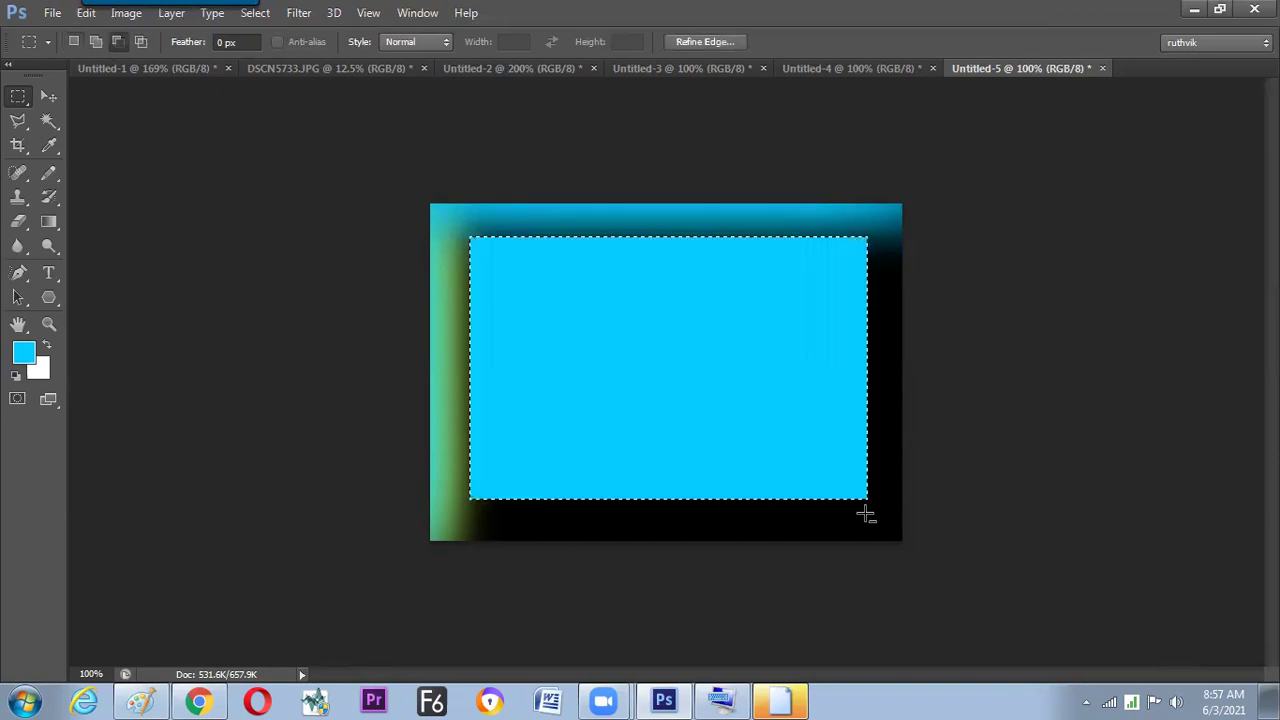
key("ctrl+BackSpace")
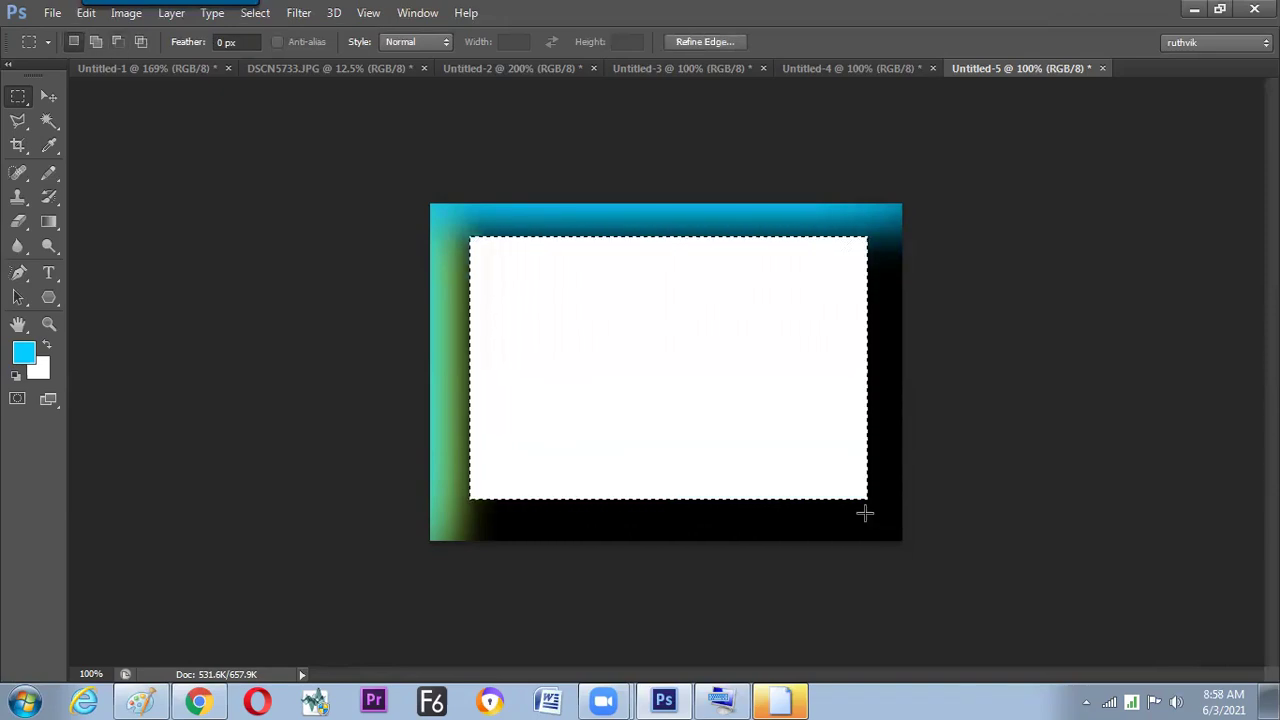
- Transform the white rectangle's selection proportionally to 91% in width and height
right_click(572, 347)
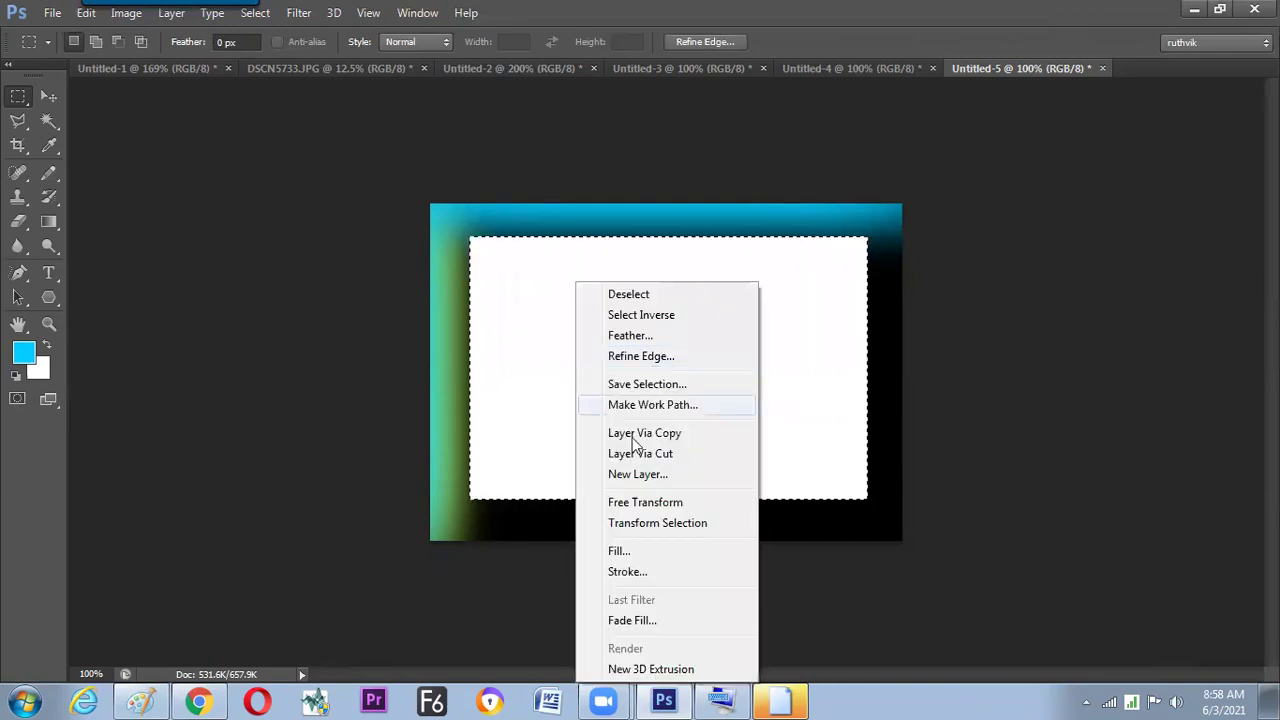
left_click(657, 523)
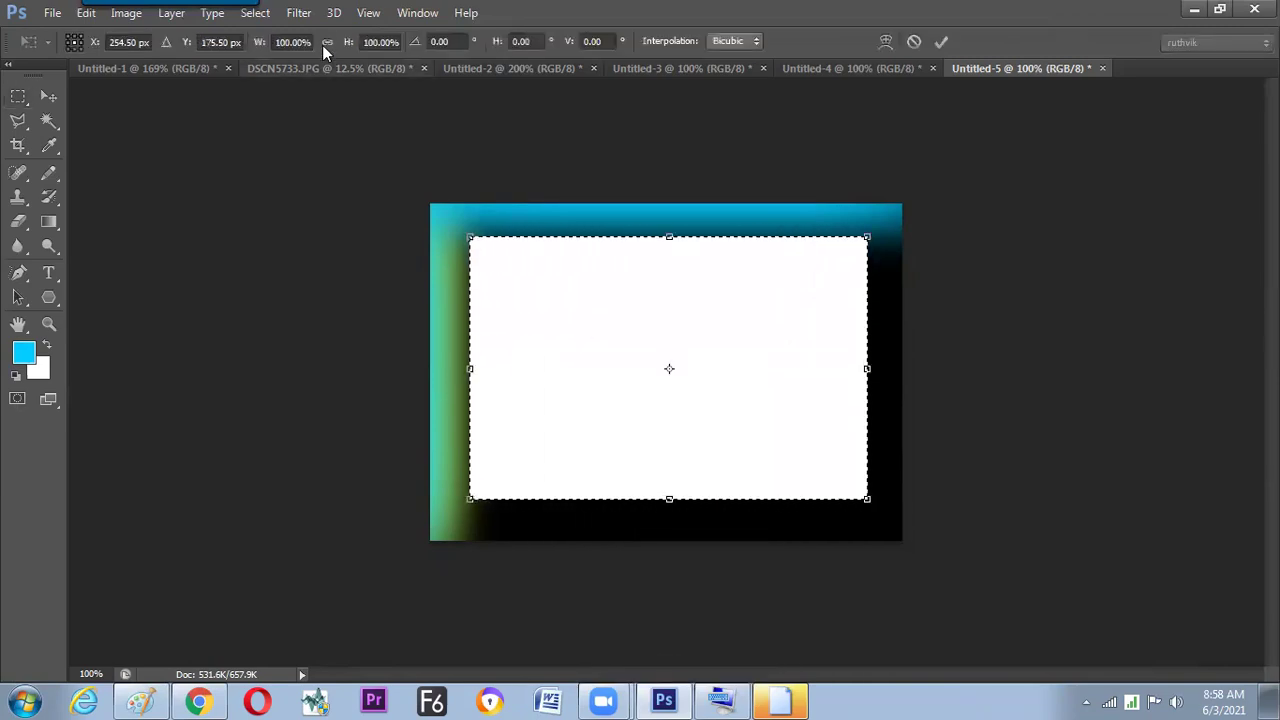
left_click_drag(258, 46, 249, 51)
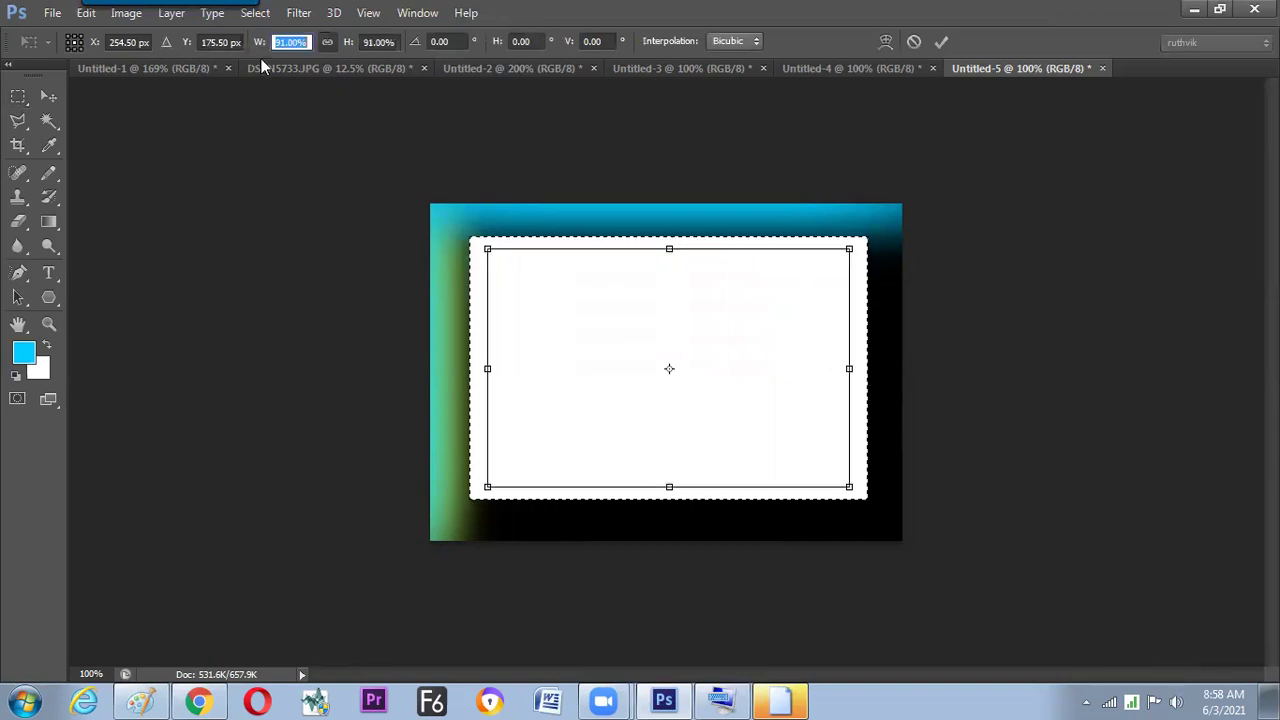
key("Return")
right_click(692, 355)
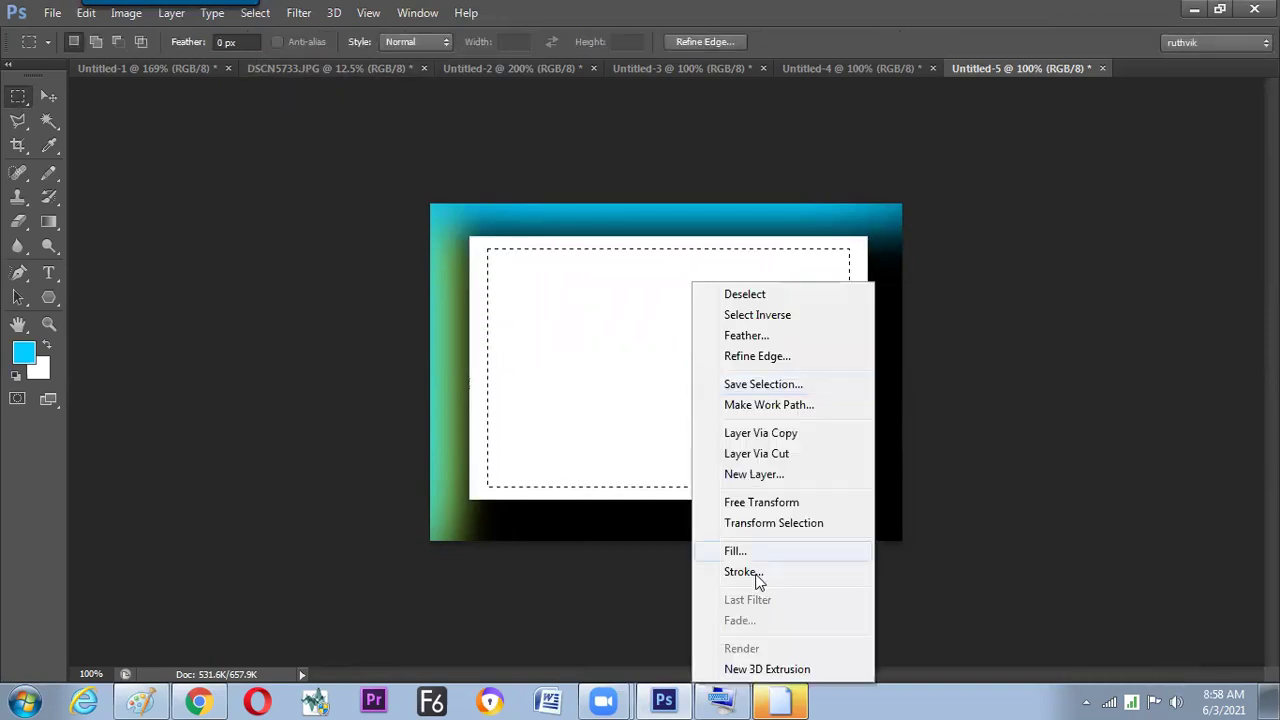
left_click(744, 571)
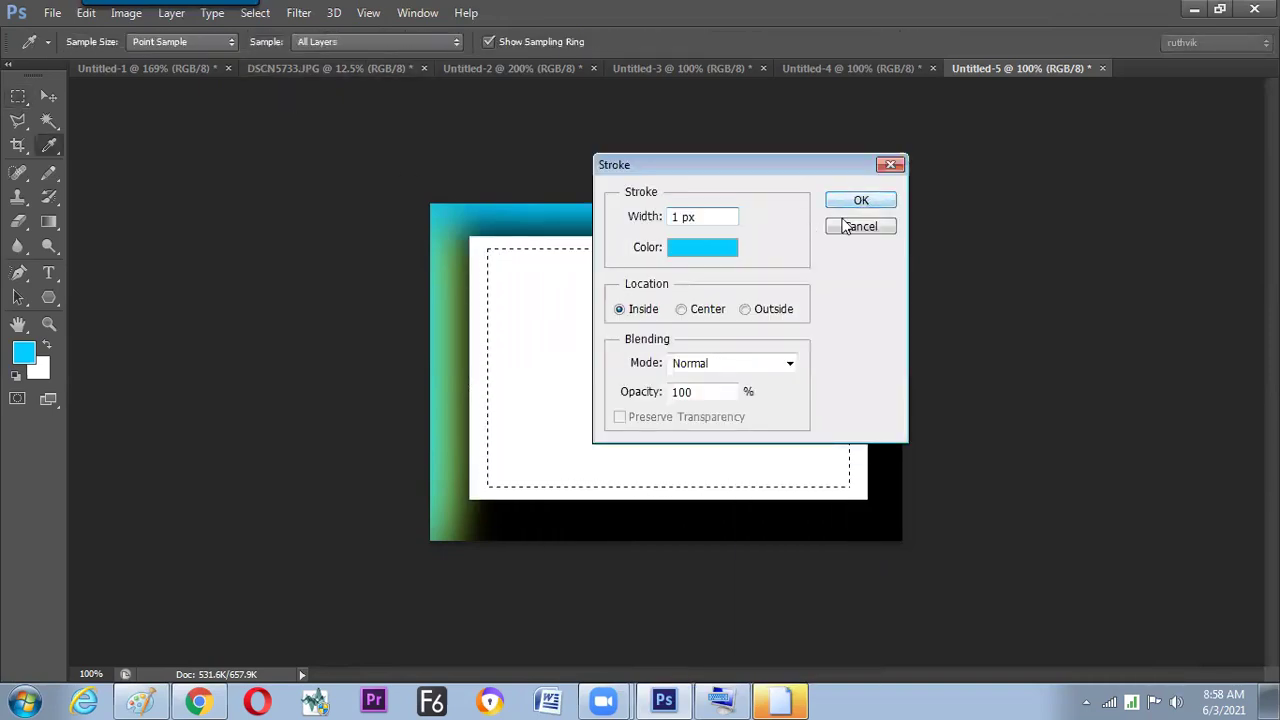
left_click(857, 227)
- Stroke the reduced selection with a 5 px black line located inside, and deselect
right_click(636, 377)
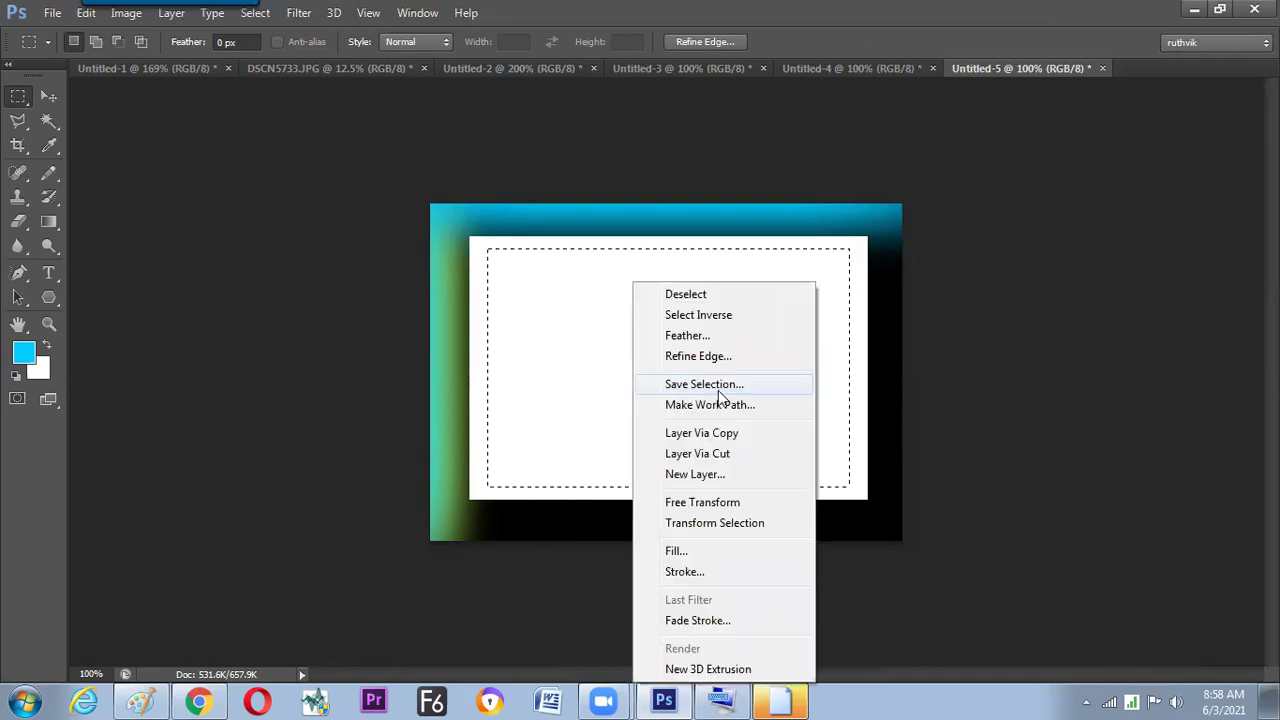
left_click(720, 571)
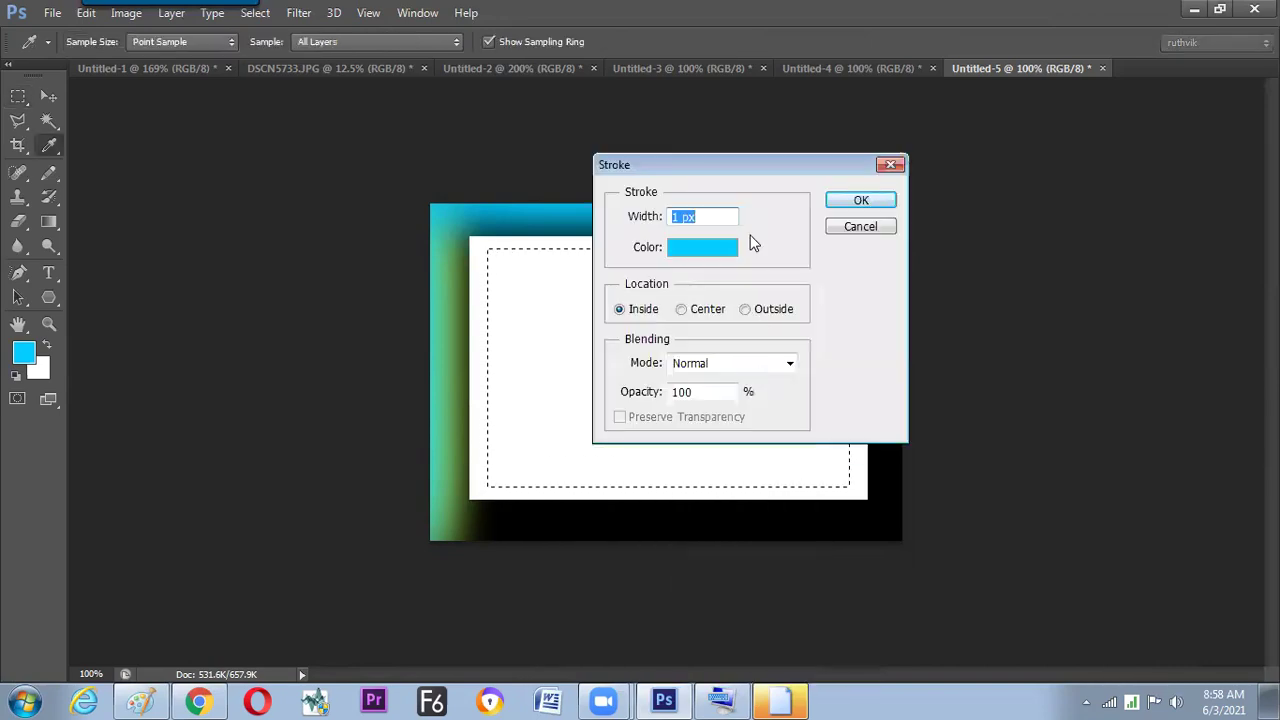
type("5")
left_click(722, 250)
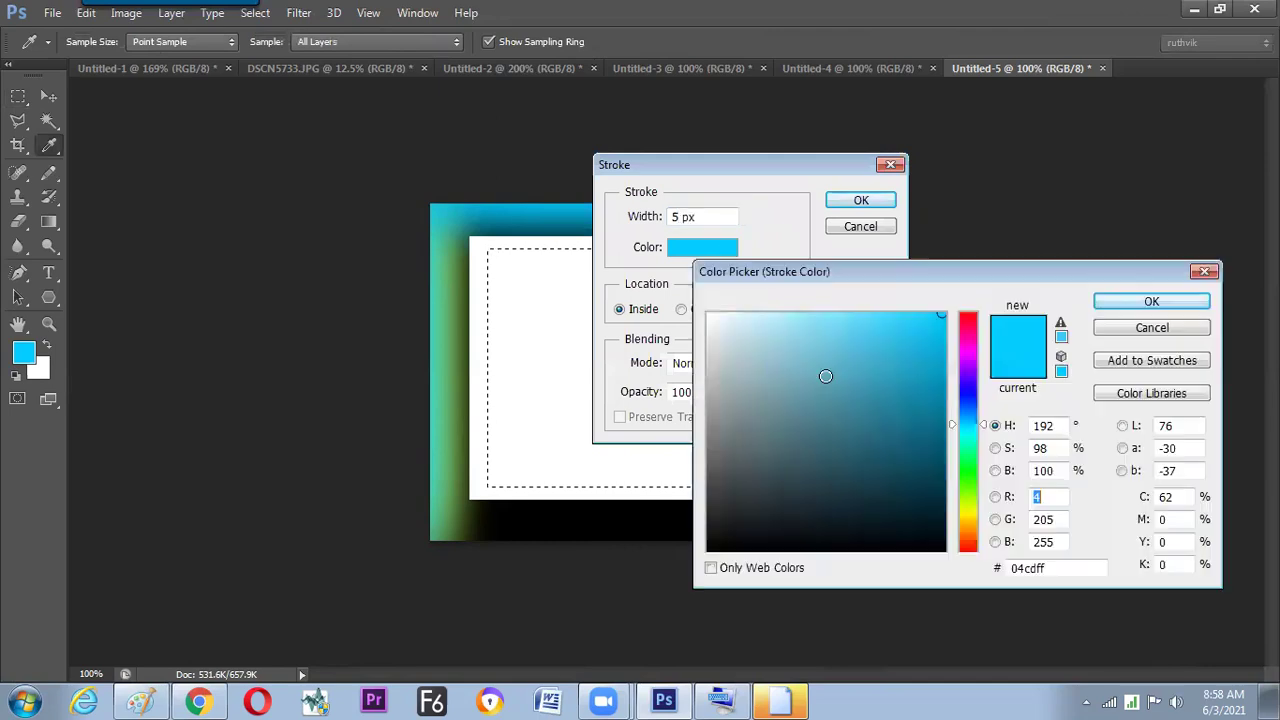
left_click(945, 550)
key("Return")
key("Return")
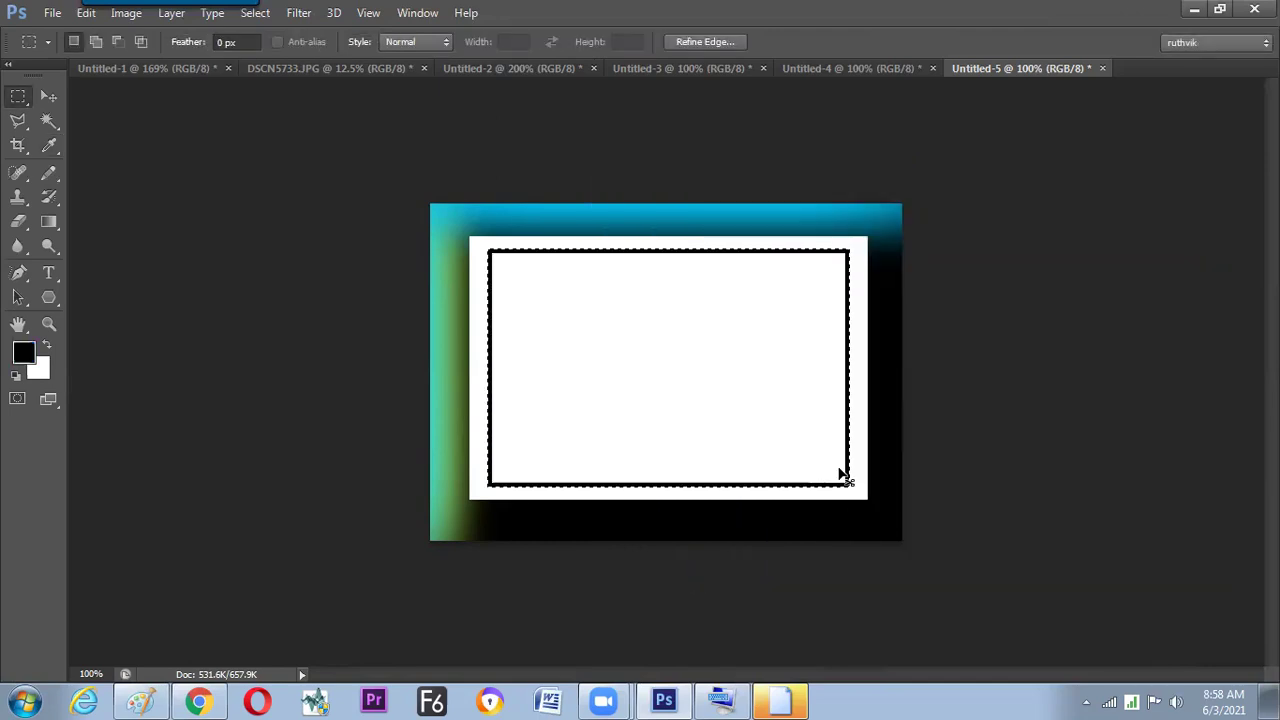
key("ctrl+d")
- Examine the framed design in the full-screen modes with the interface hidden, and return to the standard screen mode
key("Tab")
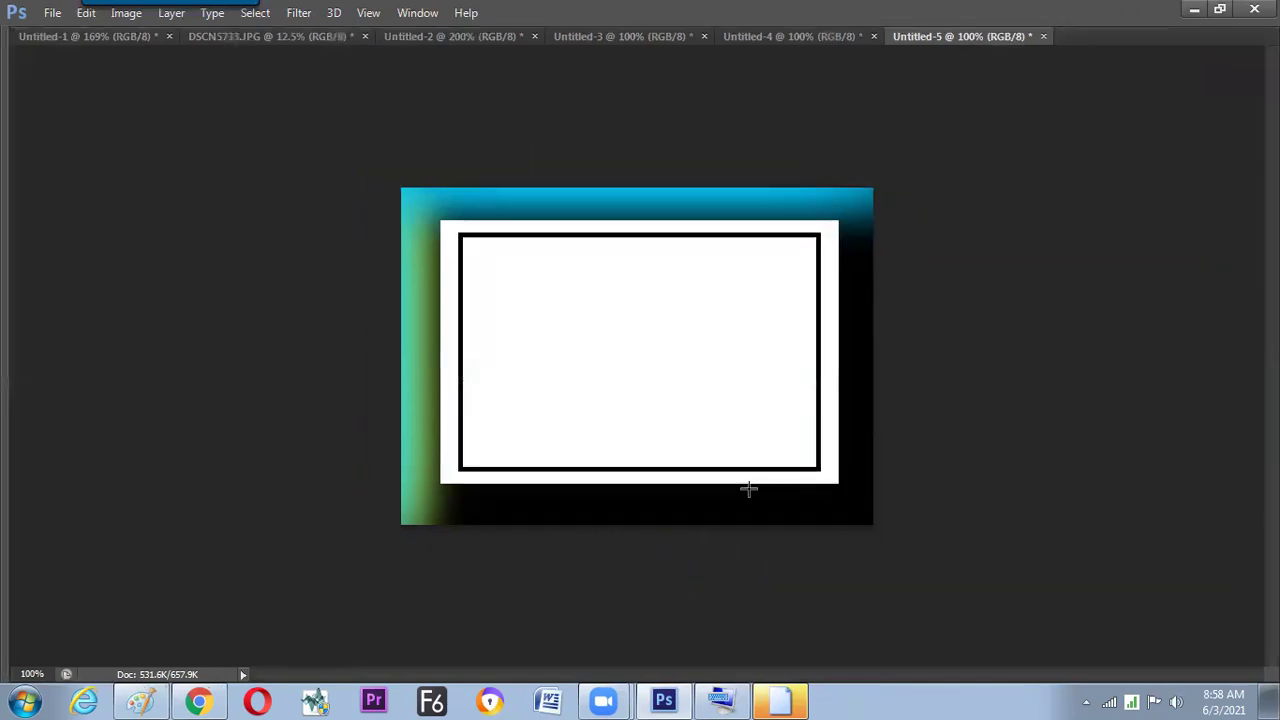
key("f")
key("ctrl+plus")
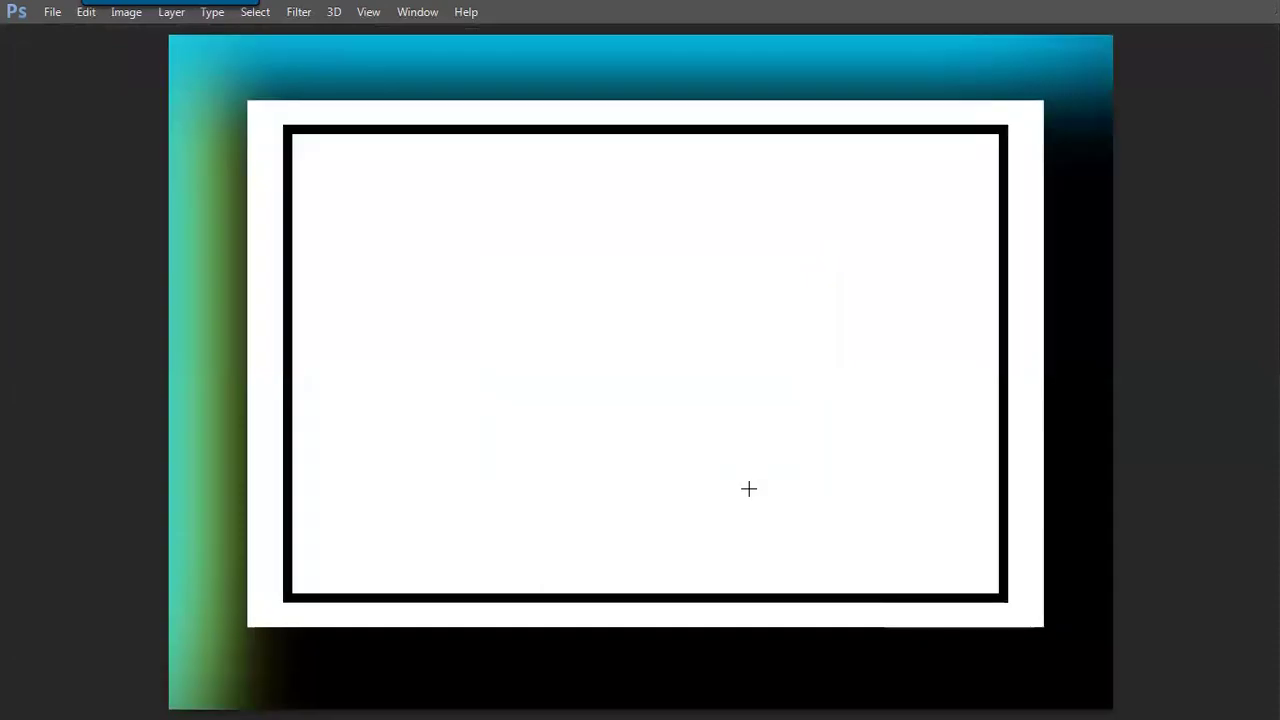
key("ctrl+minus")
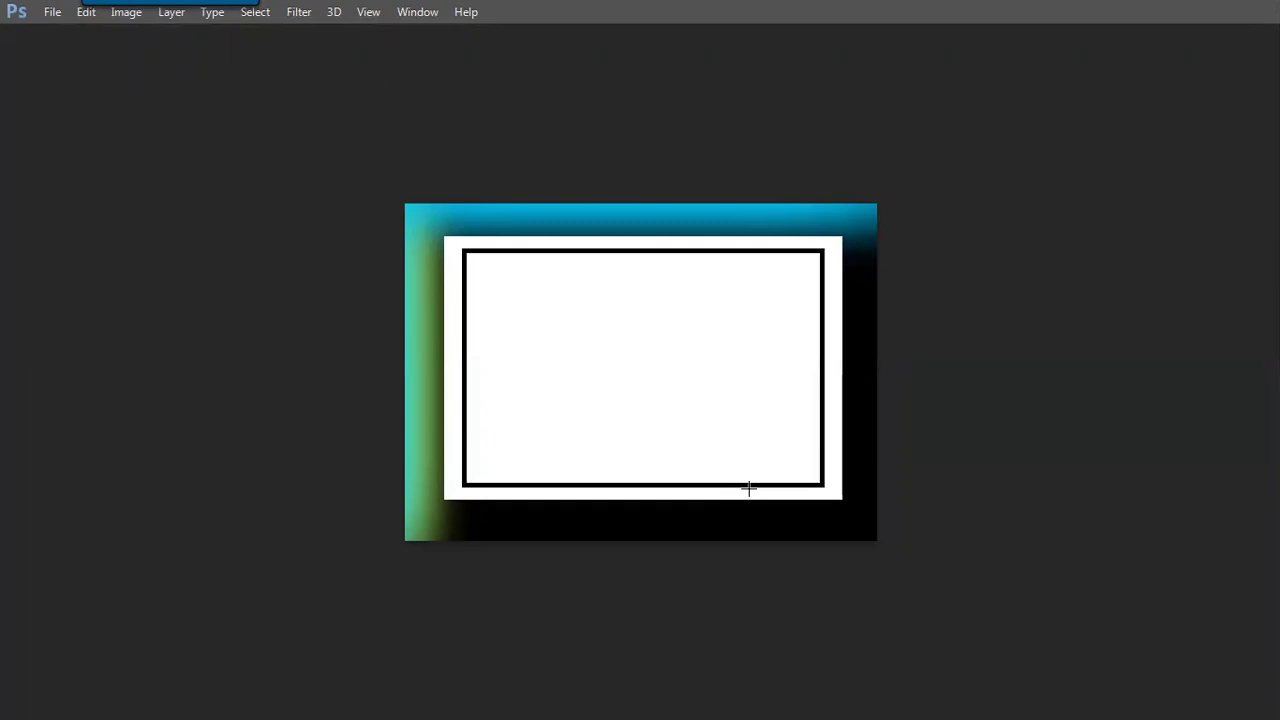
key("Tab")
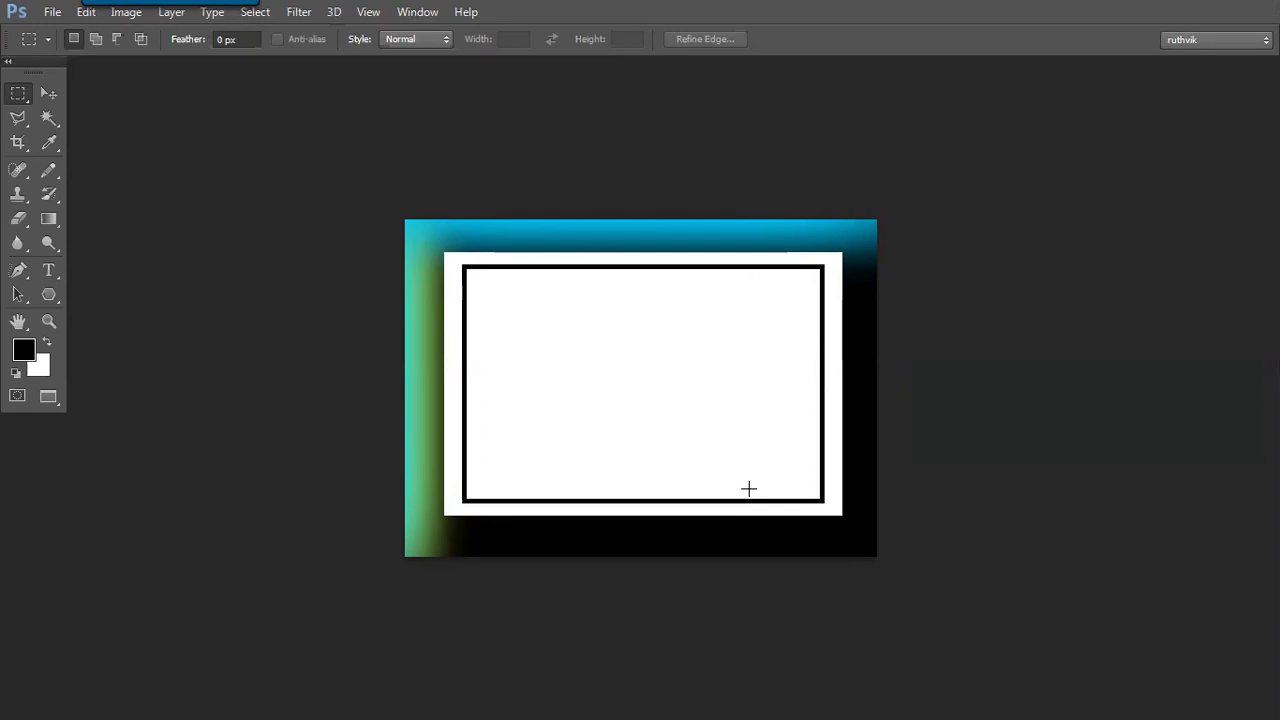
key("f")
key("f")
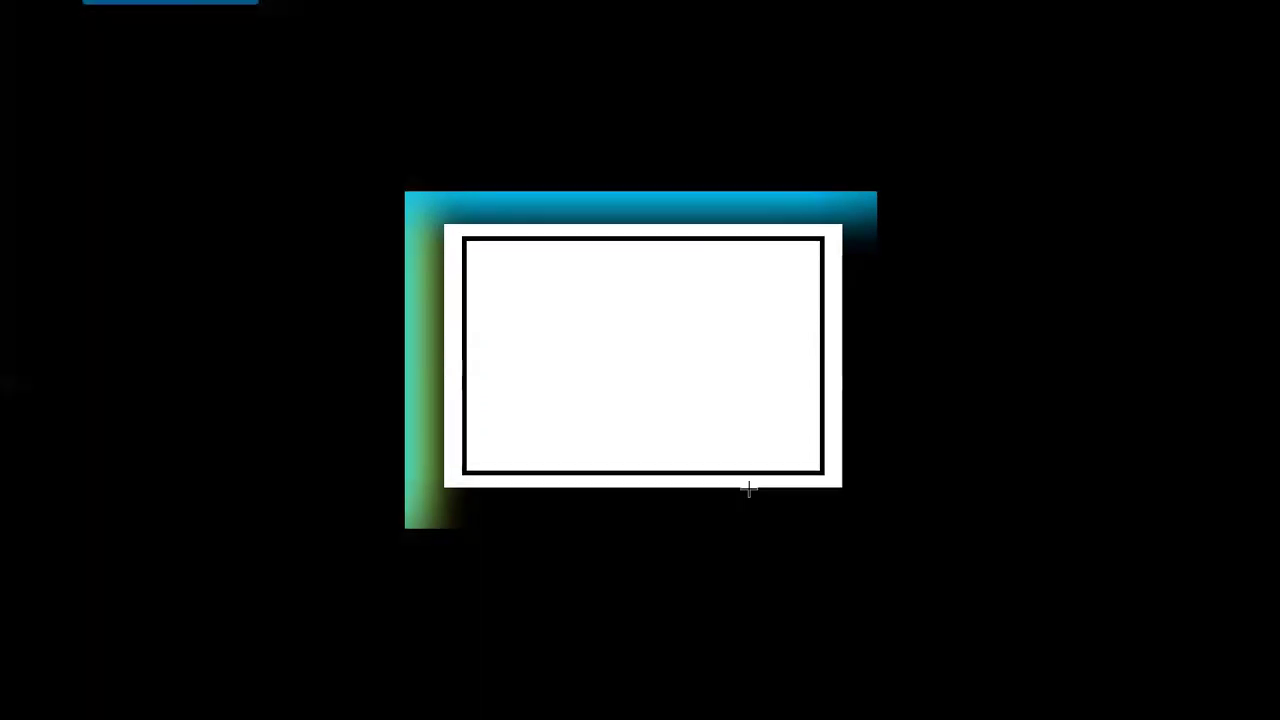
key("Tab")
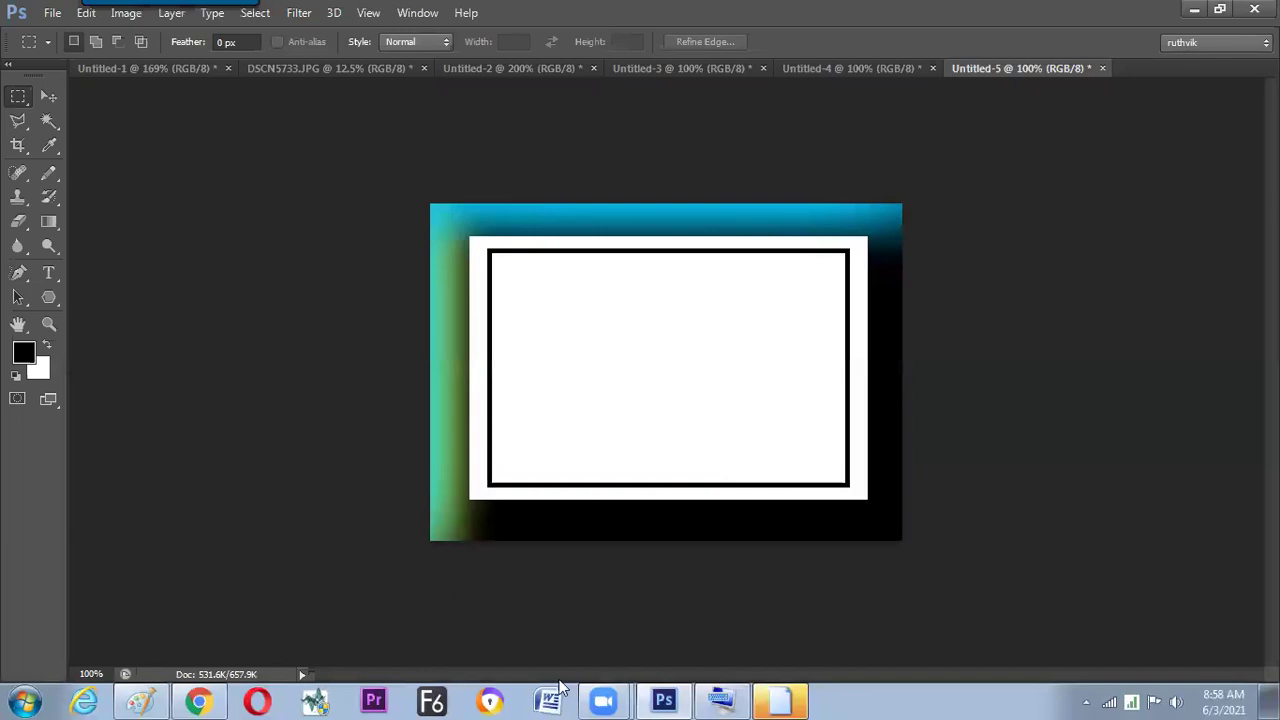
- Switch to Paint and review the handwritten lesson notes on marquee styles, canvas development, and fill modes
left_click(141, 700)
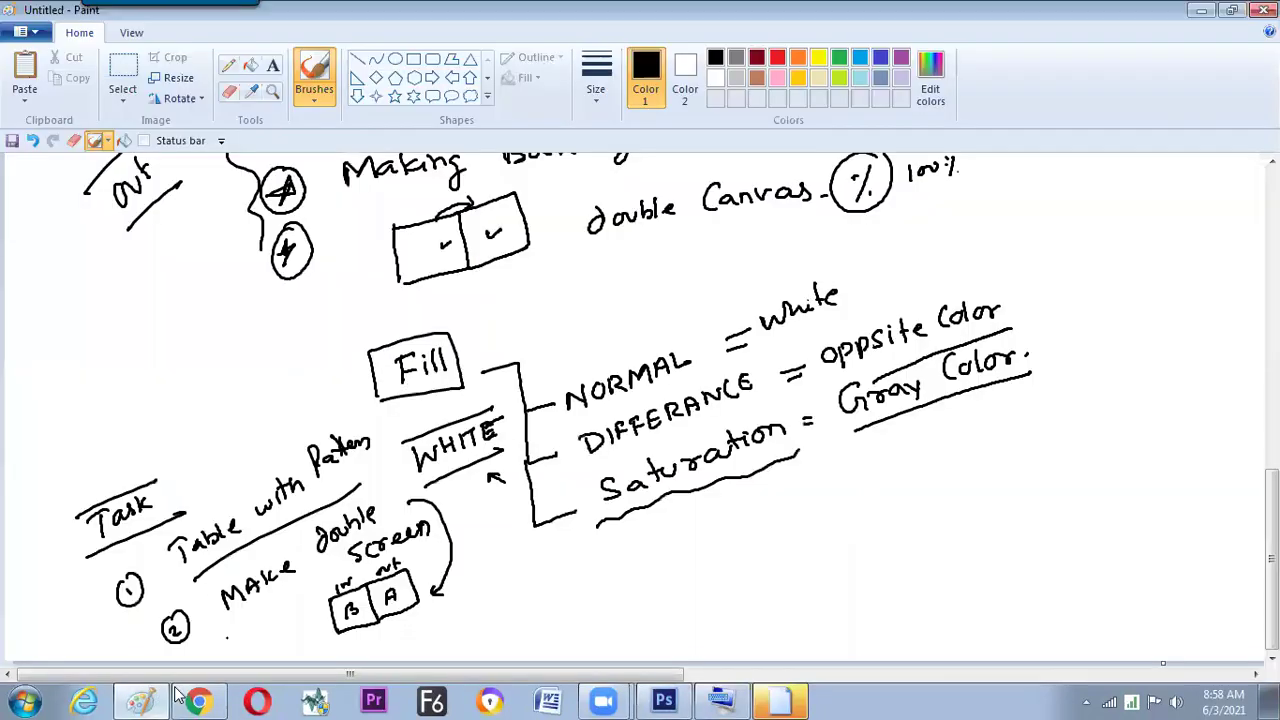
scroll(640, 410, "up", 10)
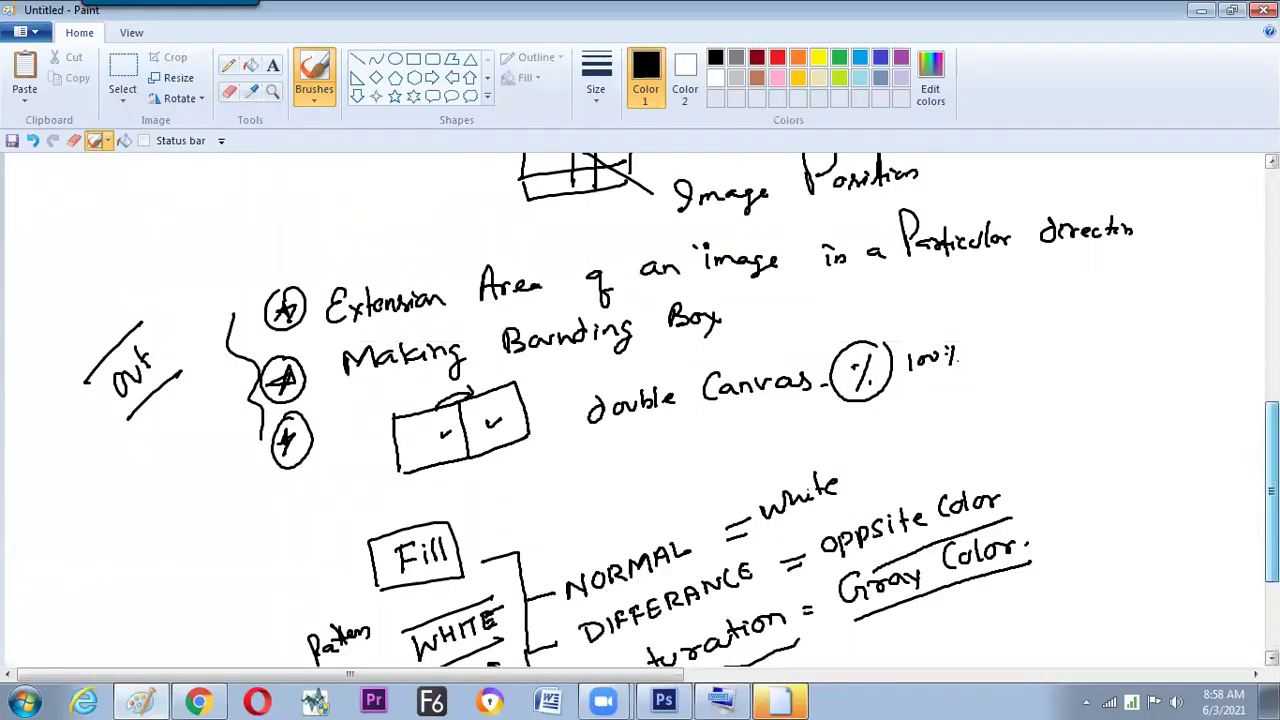
scroll(640, 410, "up", 5)
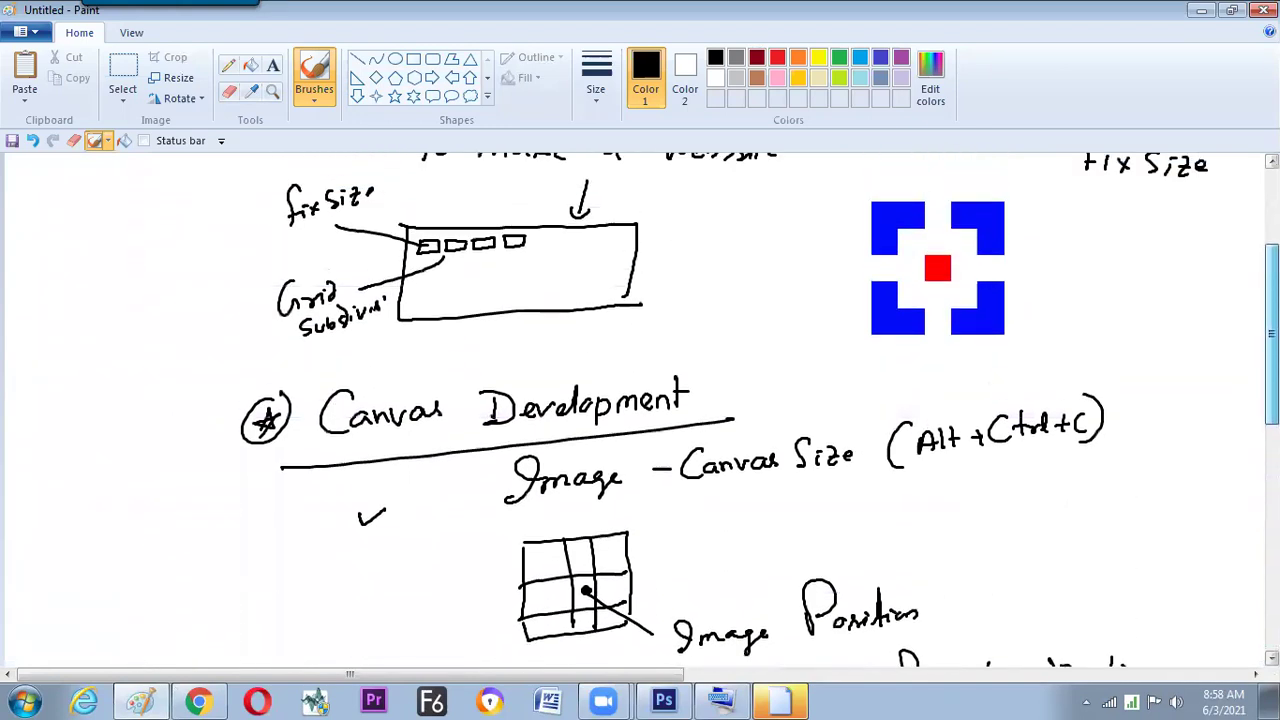
scroll(640, 410, "up", 3)
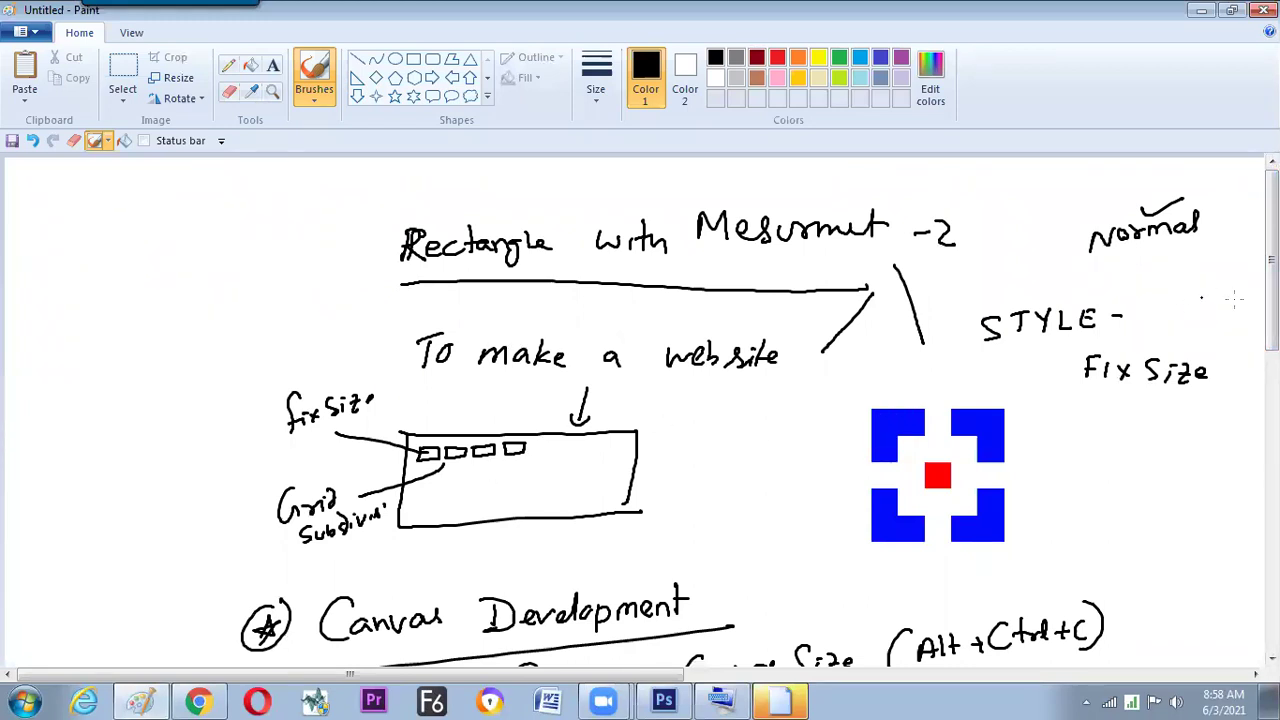
scroll(1243, 520, "down", 10)
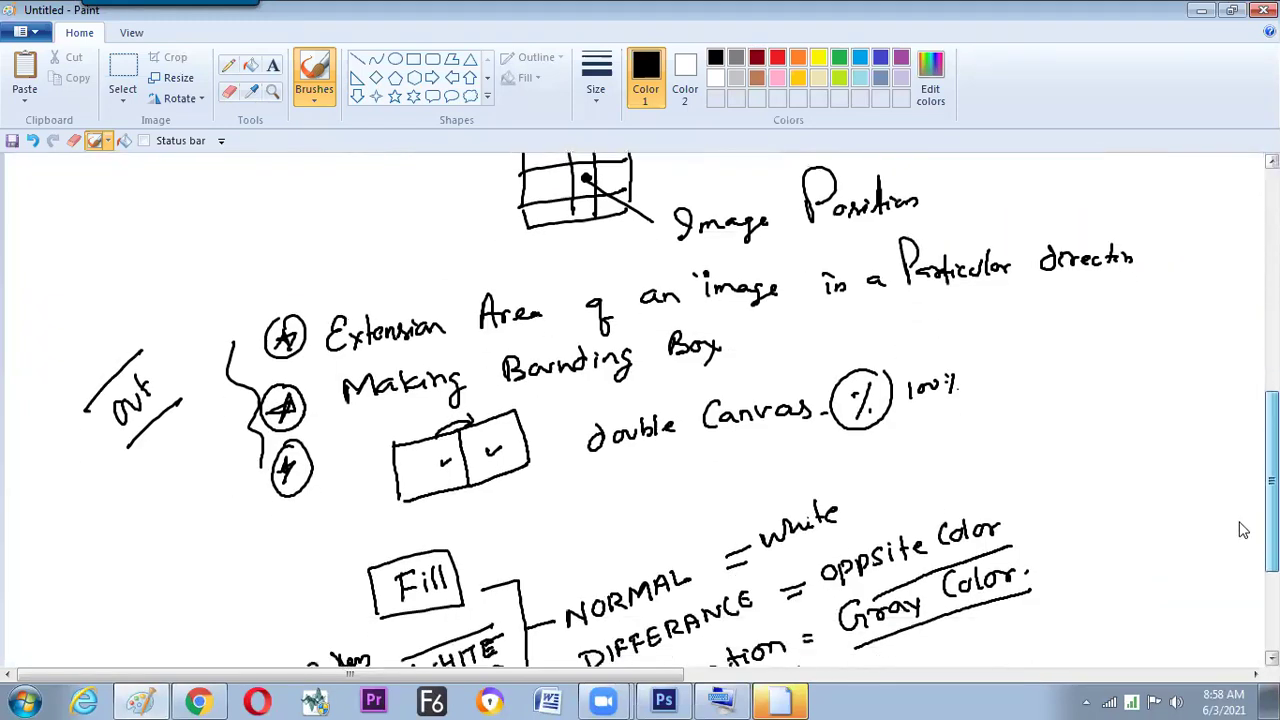
- Review the canvas and fill-mode notes, adding short brush marks beside the opposite color and gray color entries
scroll(1242, 532, "down", 1)
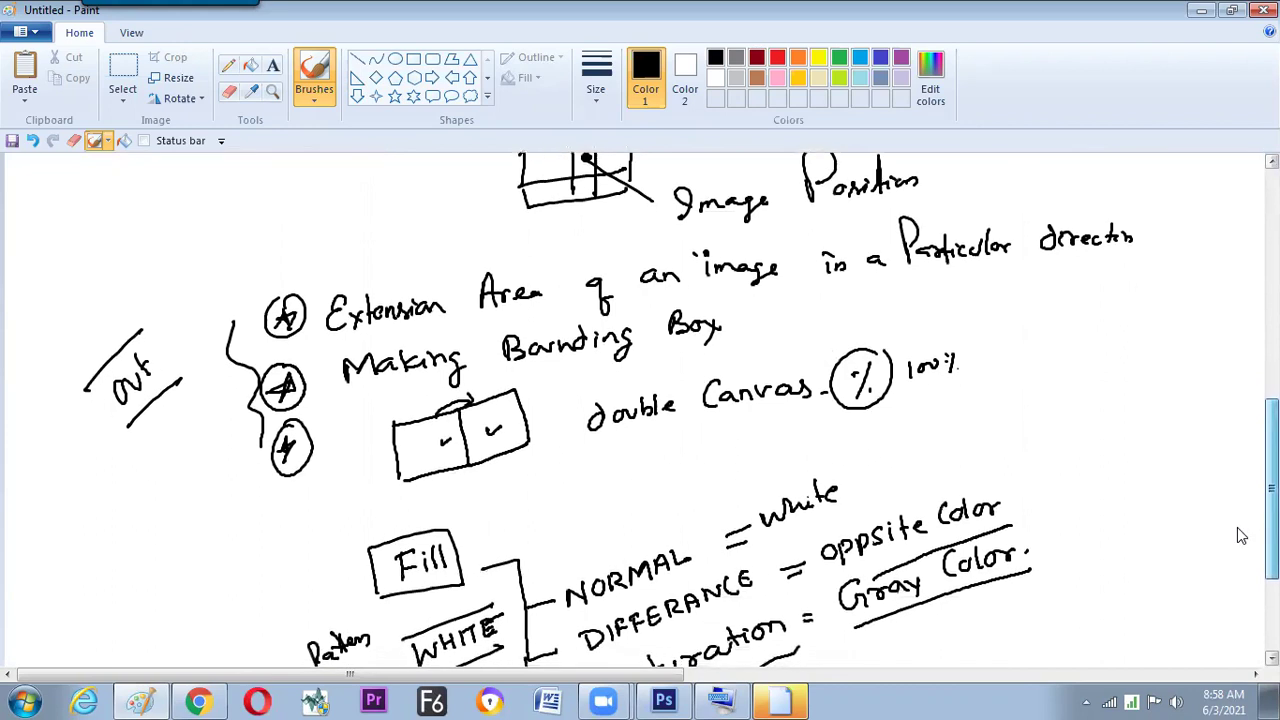
scroll(1240, 535, "up", 4)
scroll(1237, 520, "down", 3)
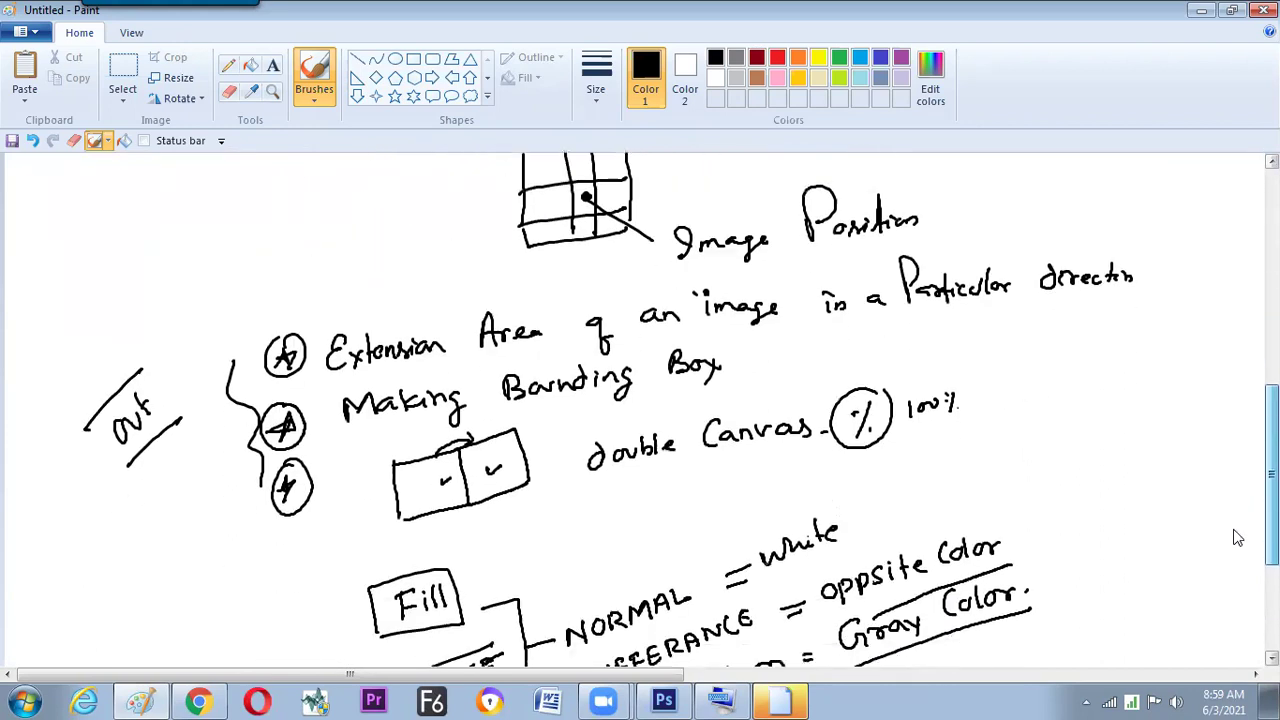
scroll(1237, 537, "down", 5)
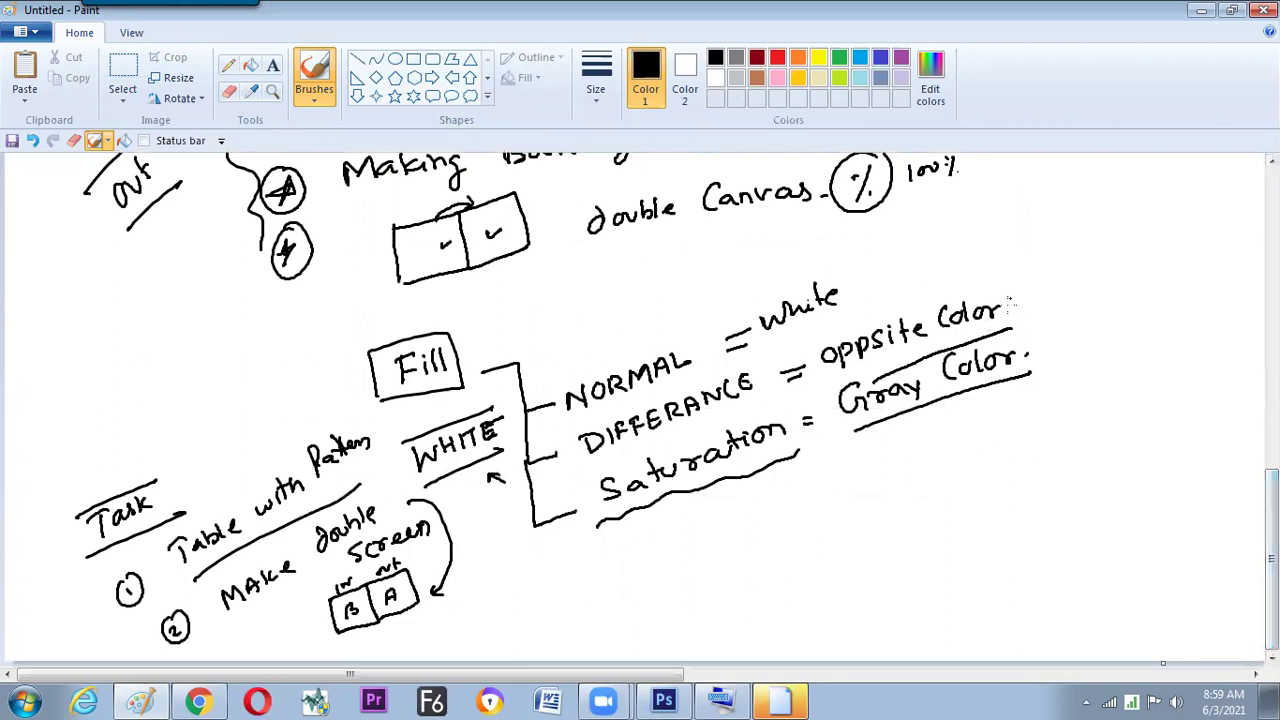
left_click_drag(1028, 289, 1055, 287)
left_click_drag(1048, 344, 1082, 338)
- Switch to Photoshop, create a new document with the Default Photoshop Size preset, and fill it with black
key("alt+Tab")
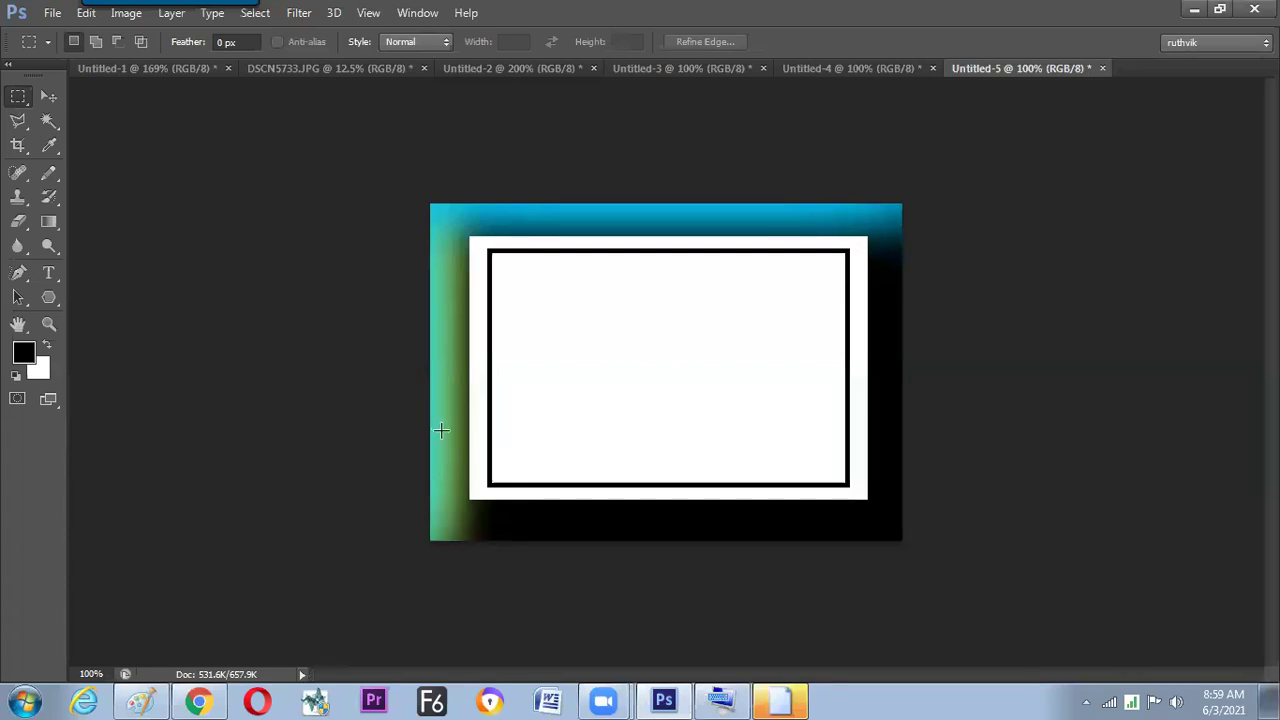
key("ctrl+n")
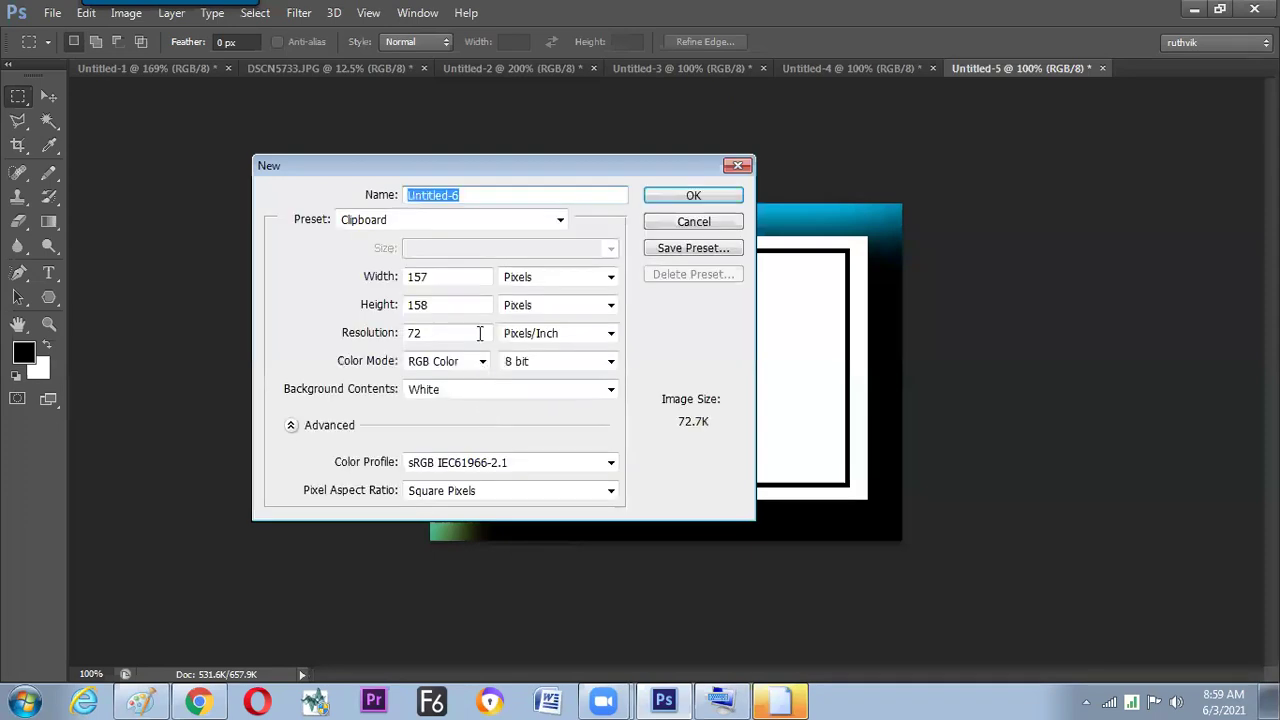
left_click(518, 222)
left_click(494, 255)
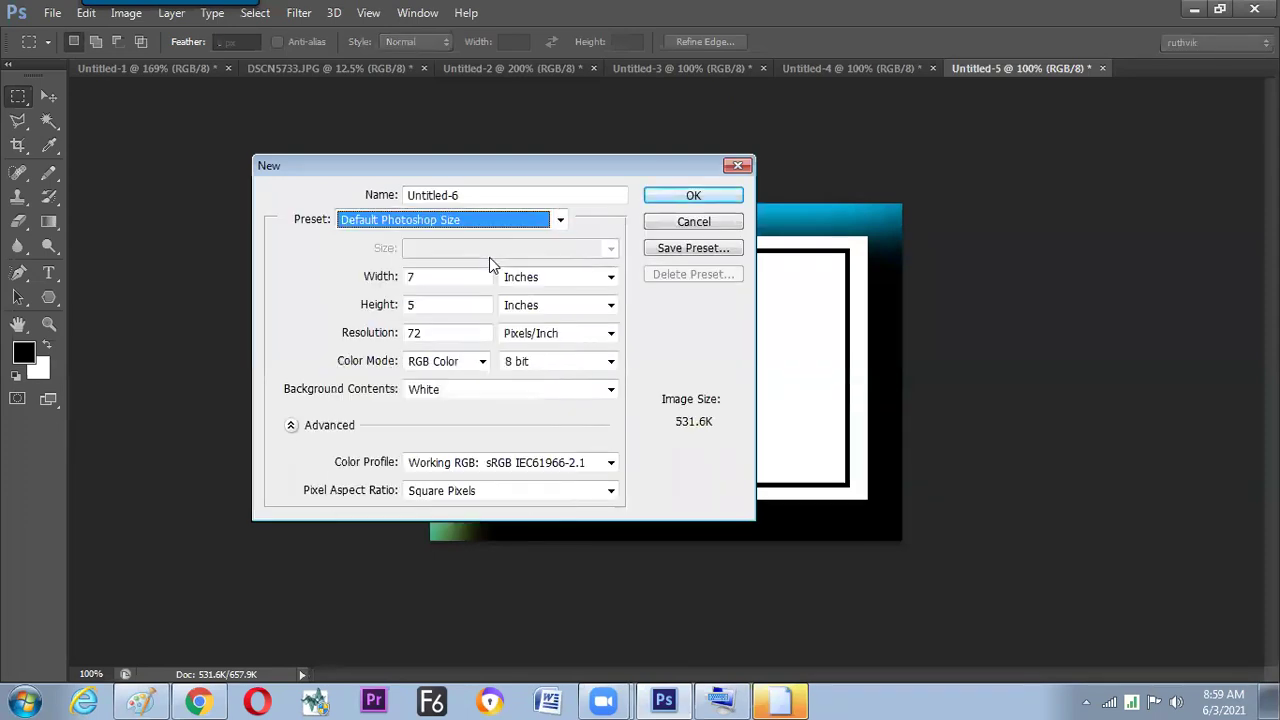
key("Return")
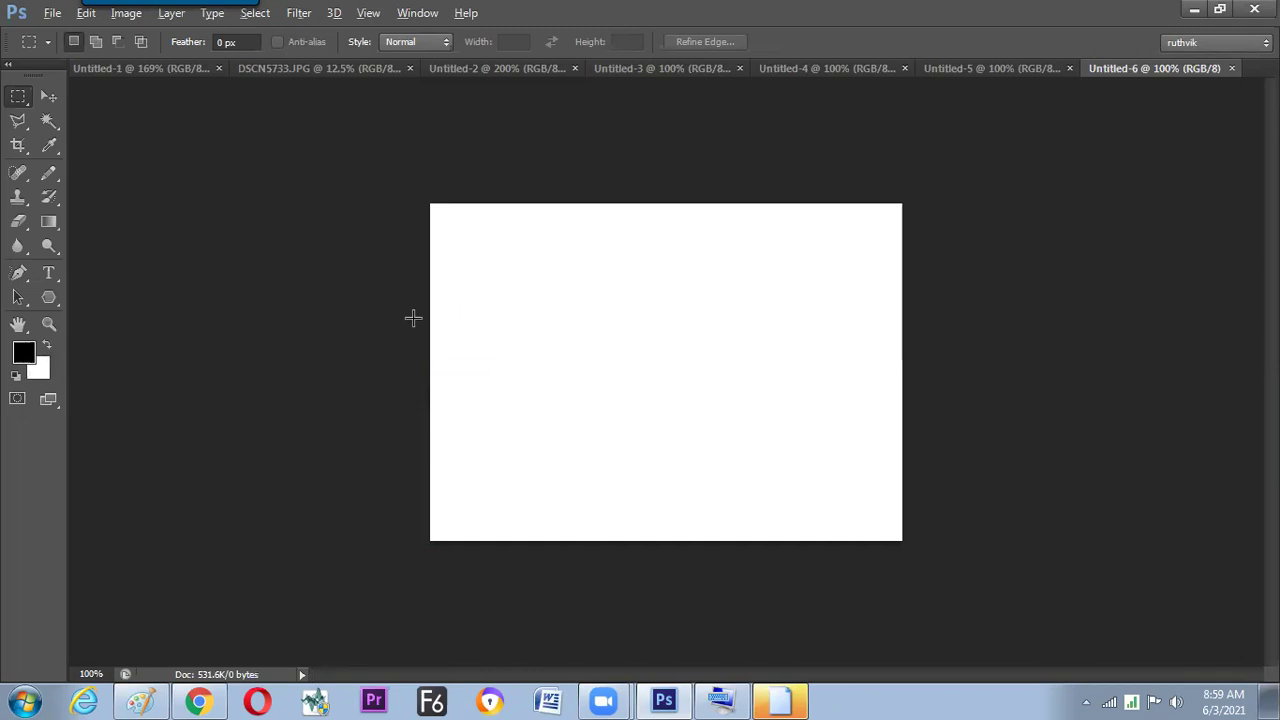
key("alt+BackSpace")
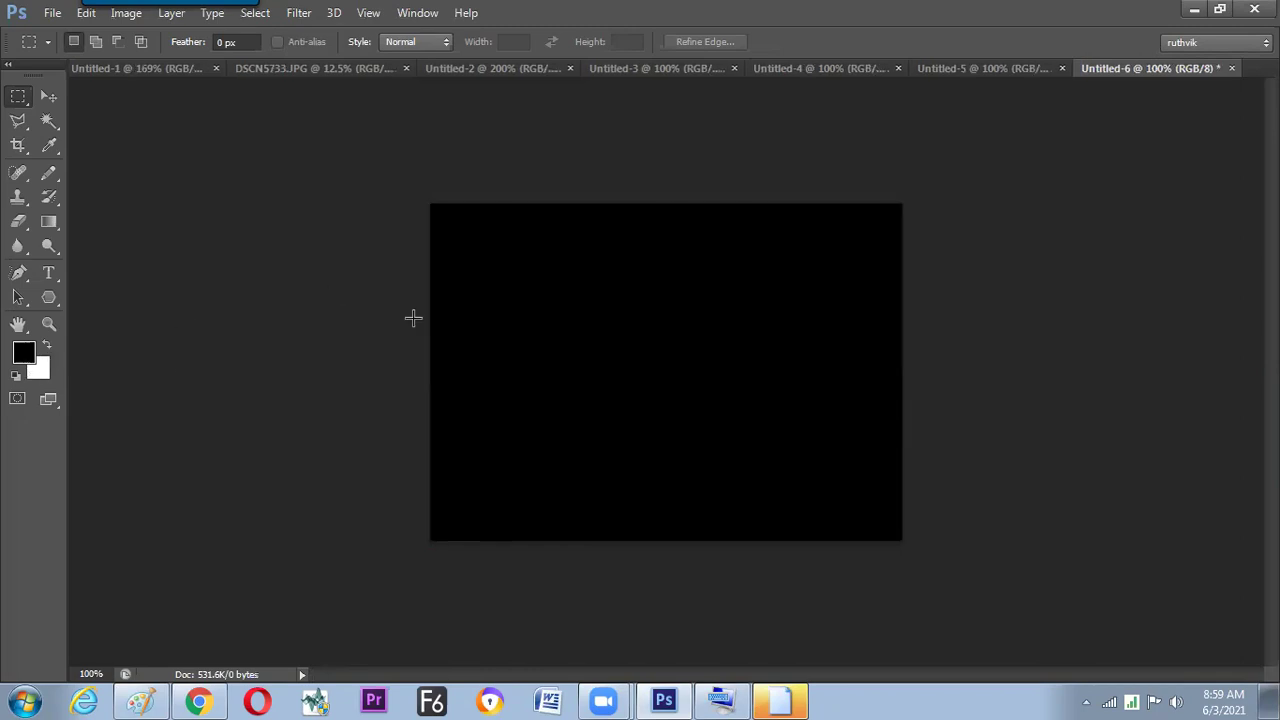
right_click(18, 97)
left_click(84, 112)
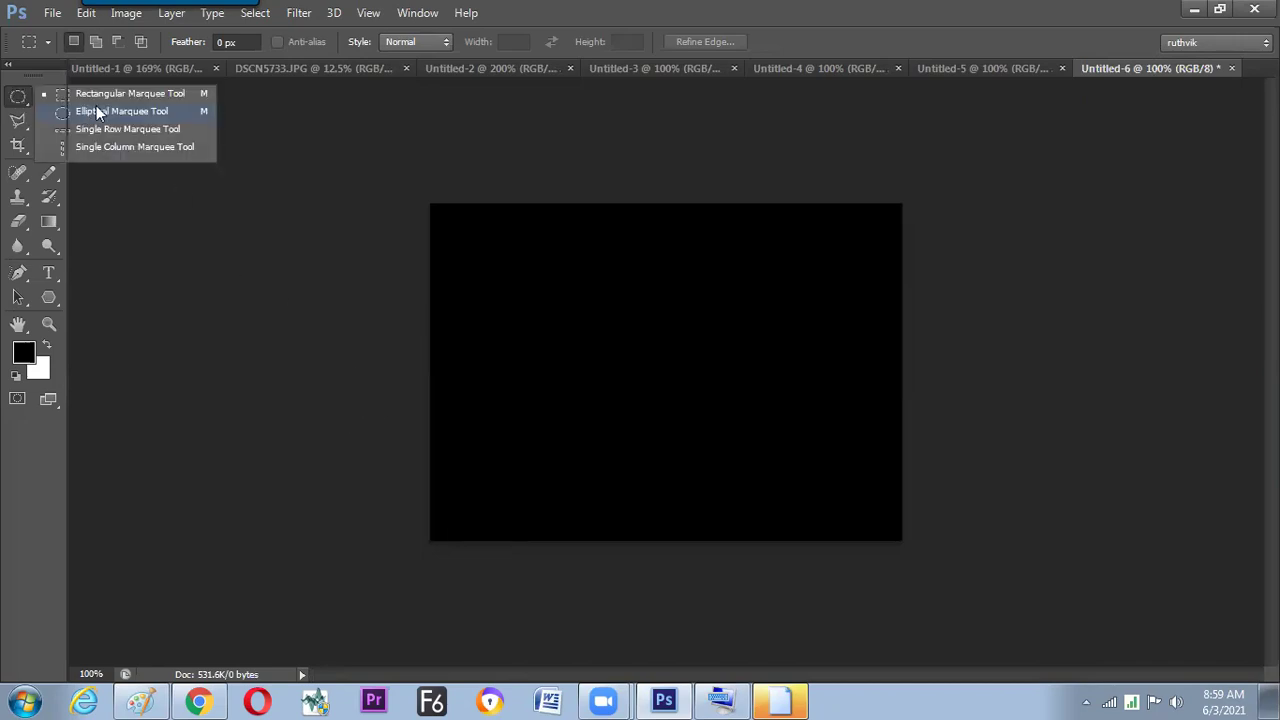
right_click(18, 97)
left_click(96, 96)
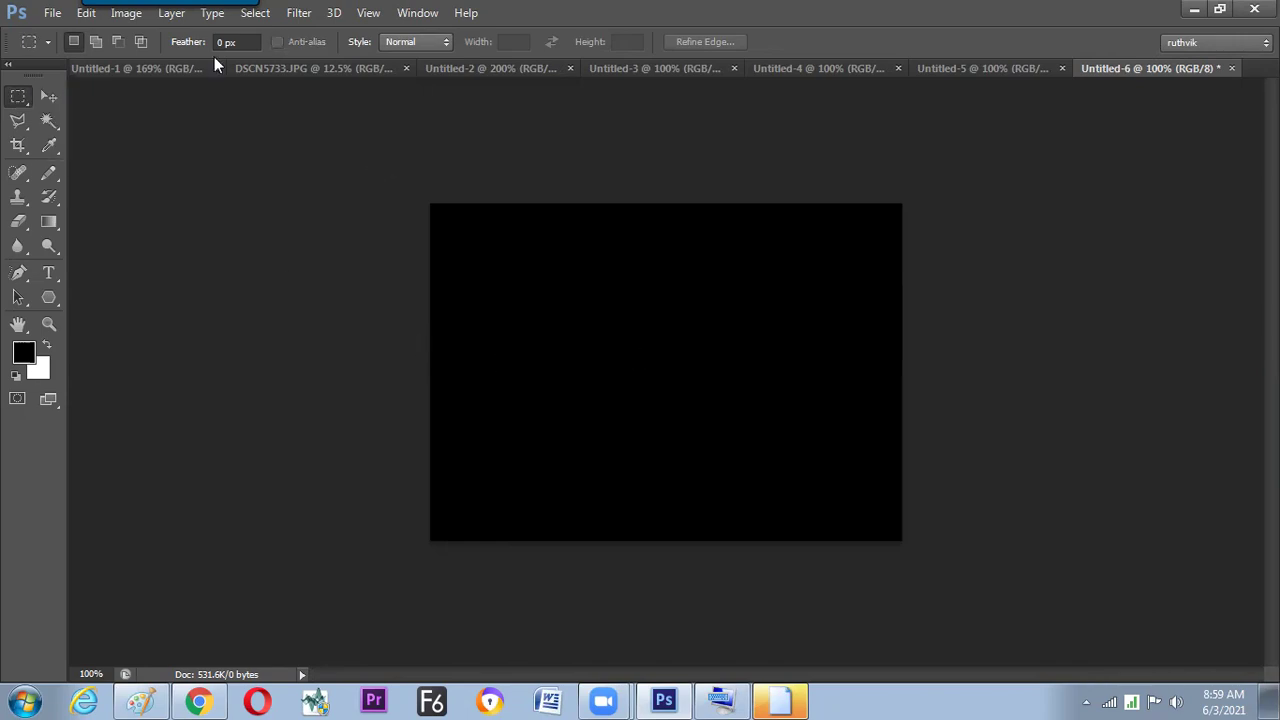
- Select a wide, thin strip across the canvas middle with a 17.8 px feathered rectangular marquee, fill it twice with white, and deselect
left_click_drag(204, 45, 358, 45)
left_click_drag(517, 342, 783, 369)
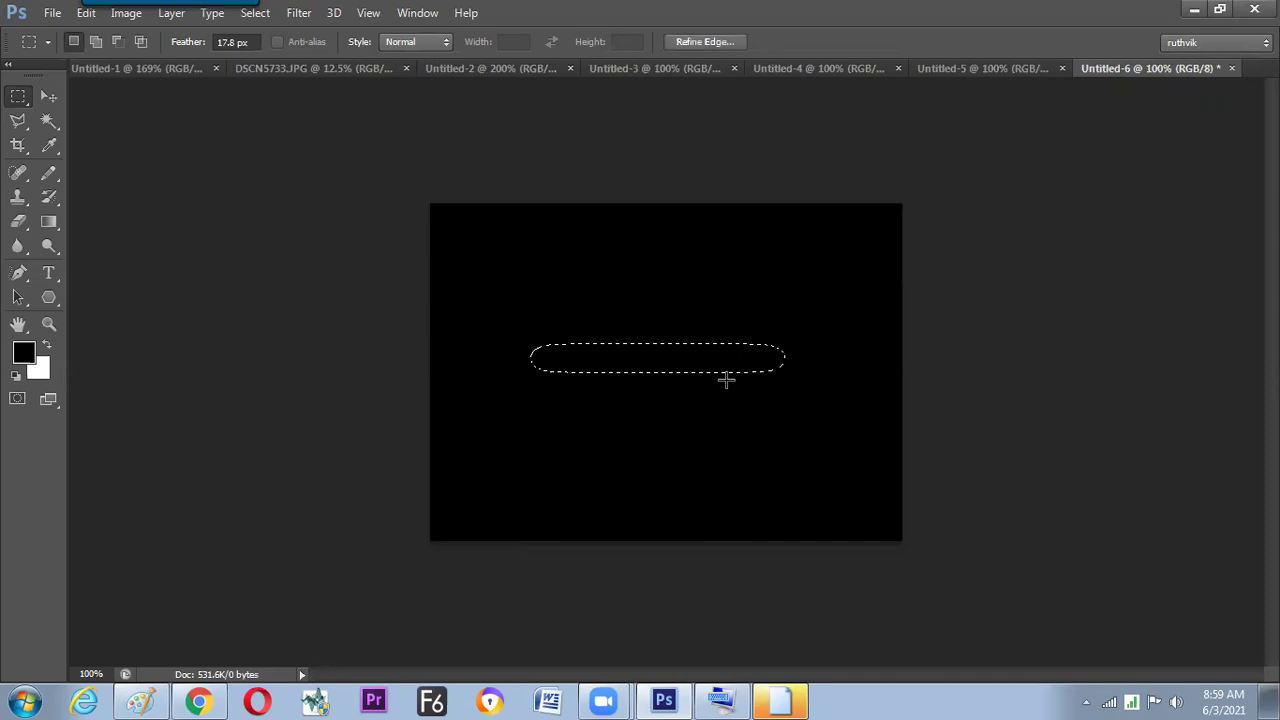
key("ctrl+BackSpace")
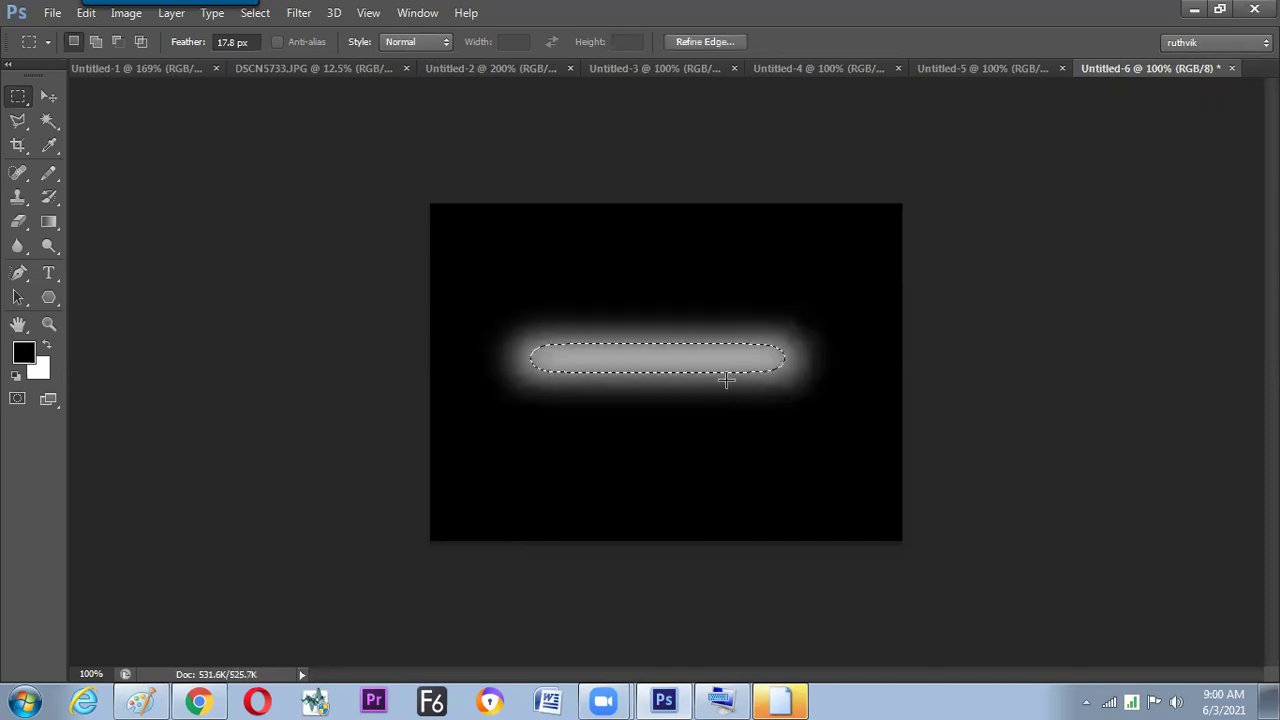
key("ctrl+BackSpace")
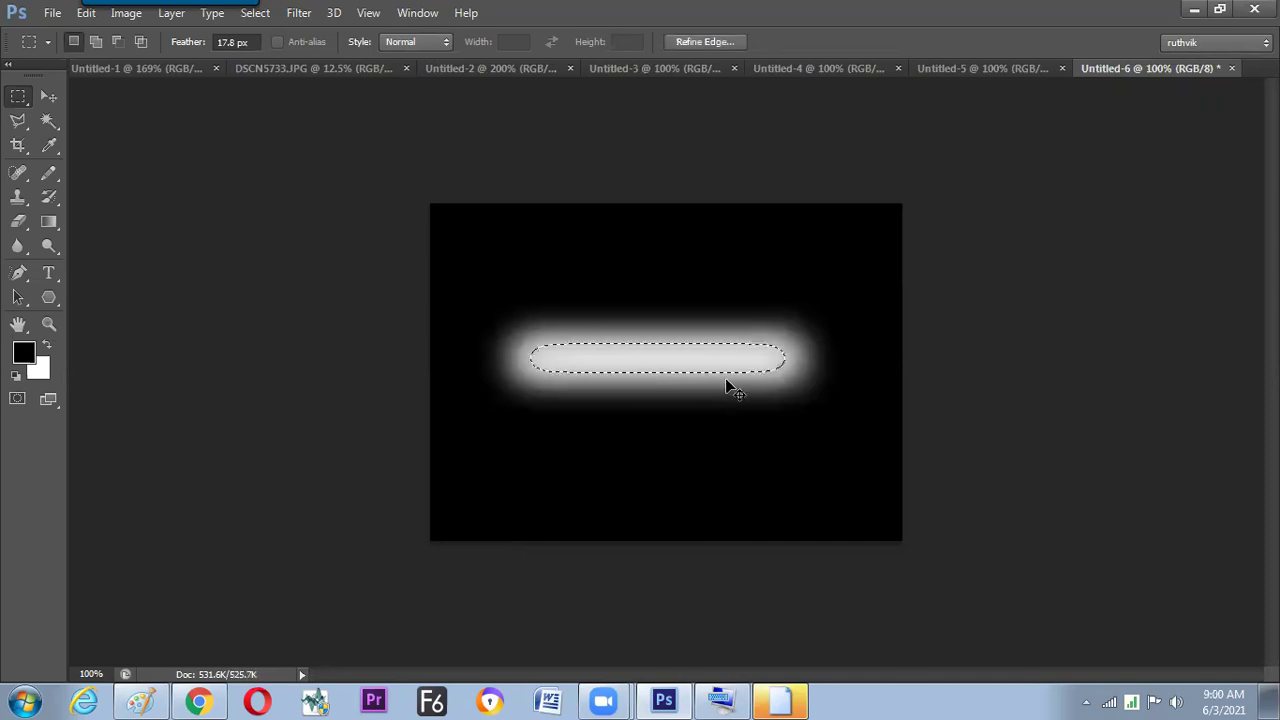
key("ctrl+d")
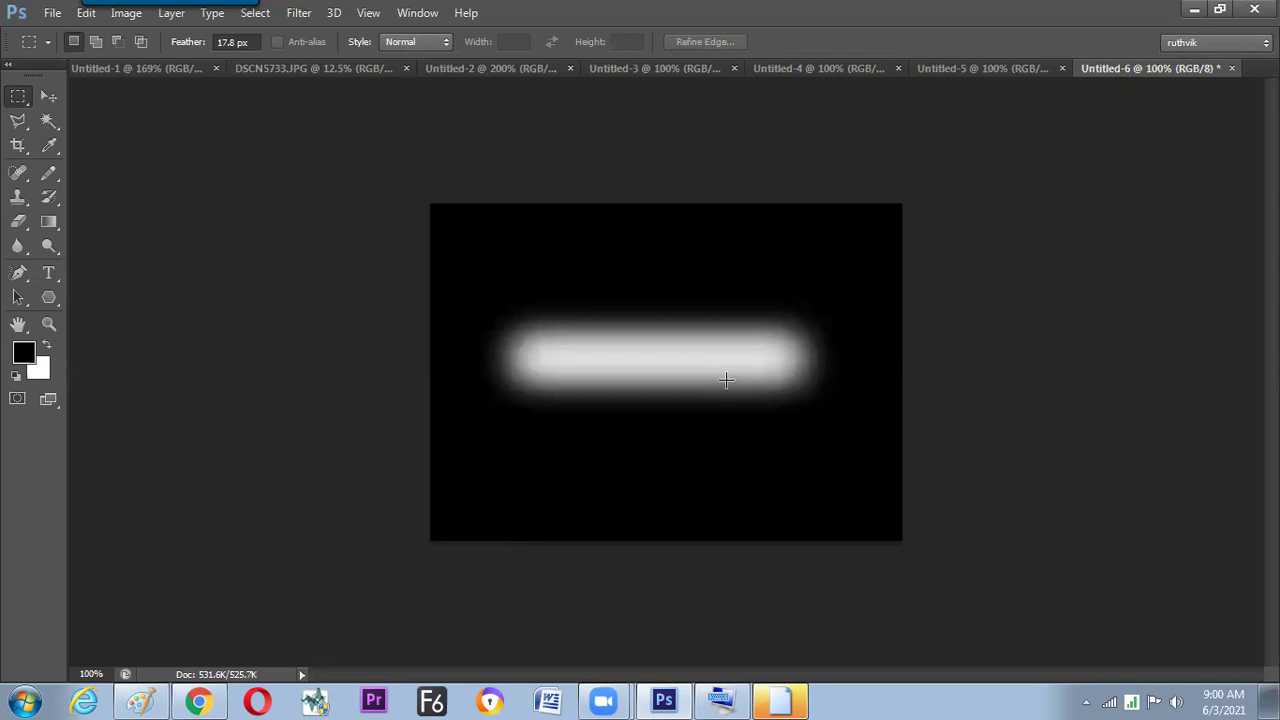
- Reselect the feathered strip, save the selection as a new channel named aa, and deselect
key("ctrl+plus")
key("ctrl+shift+d")
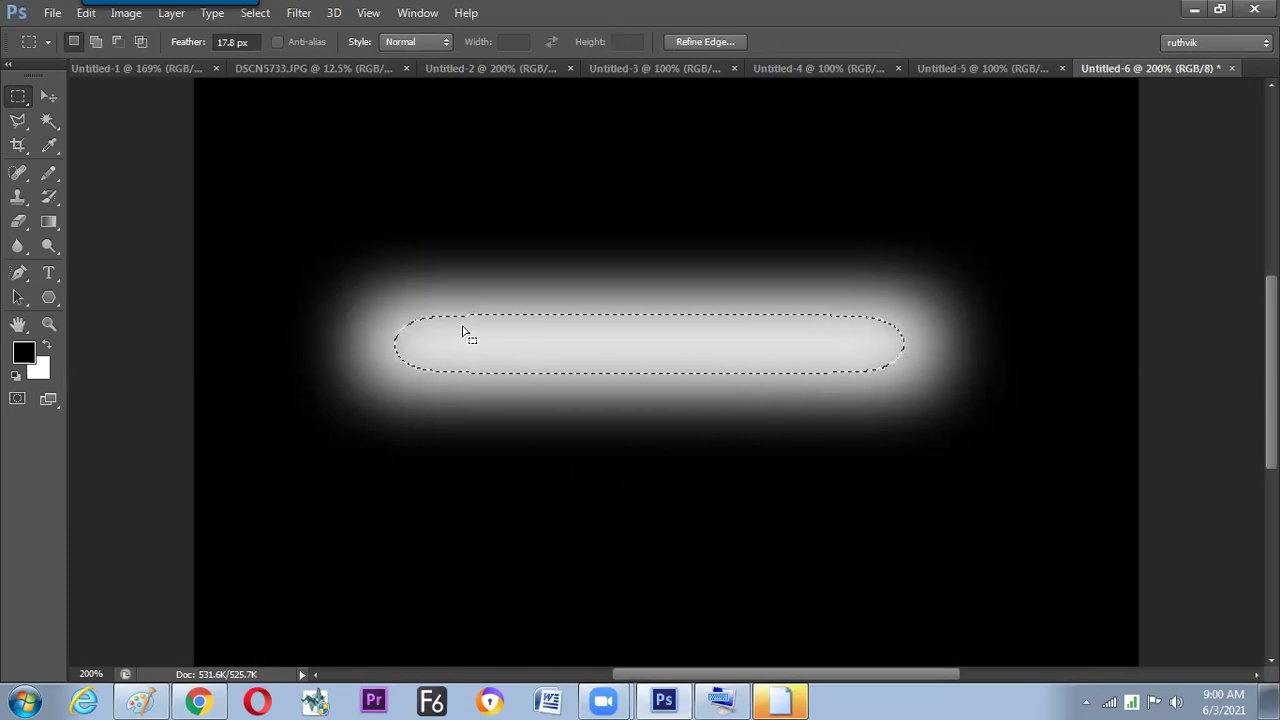
left_click(253, 20)
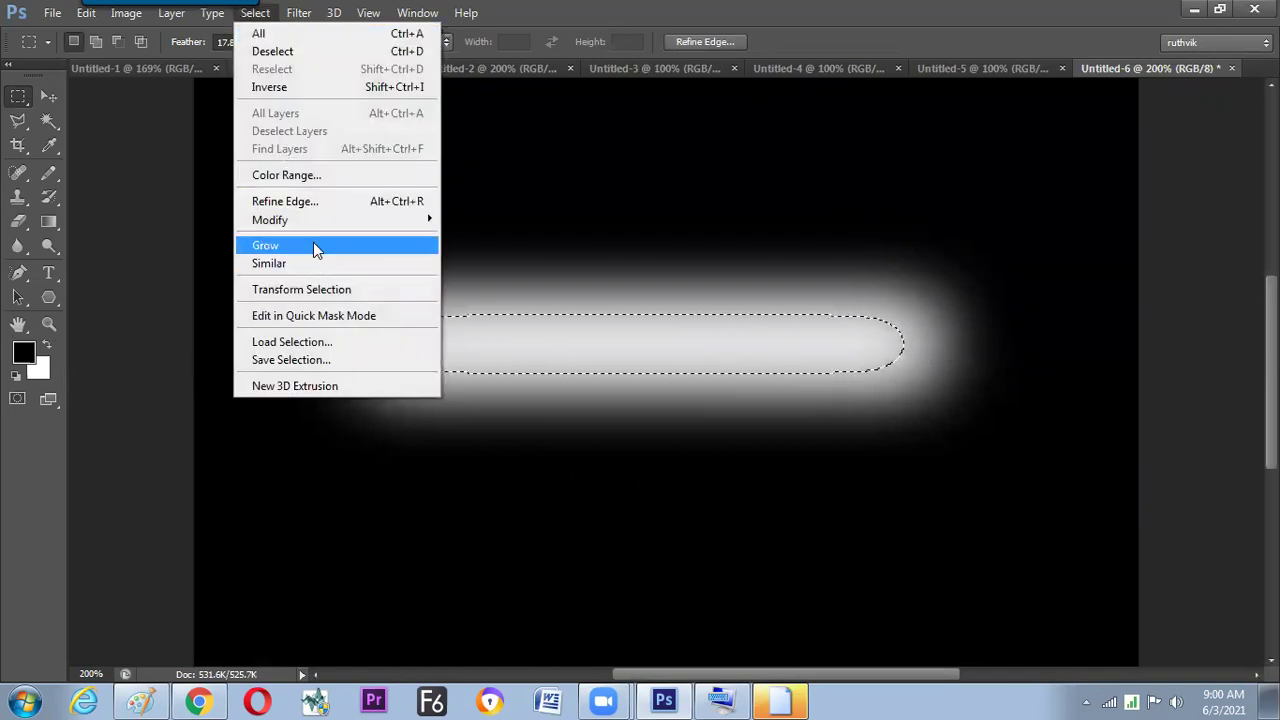
mouse_move(315, 219)
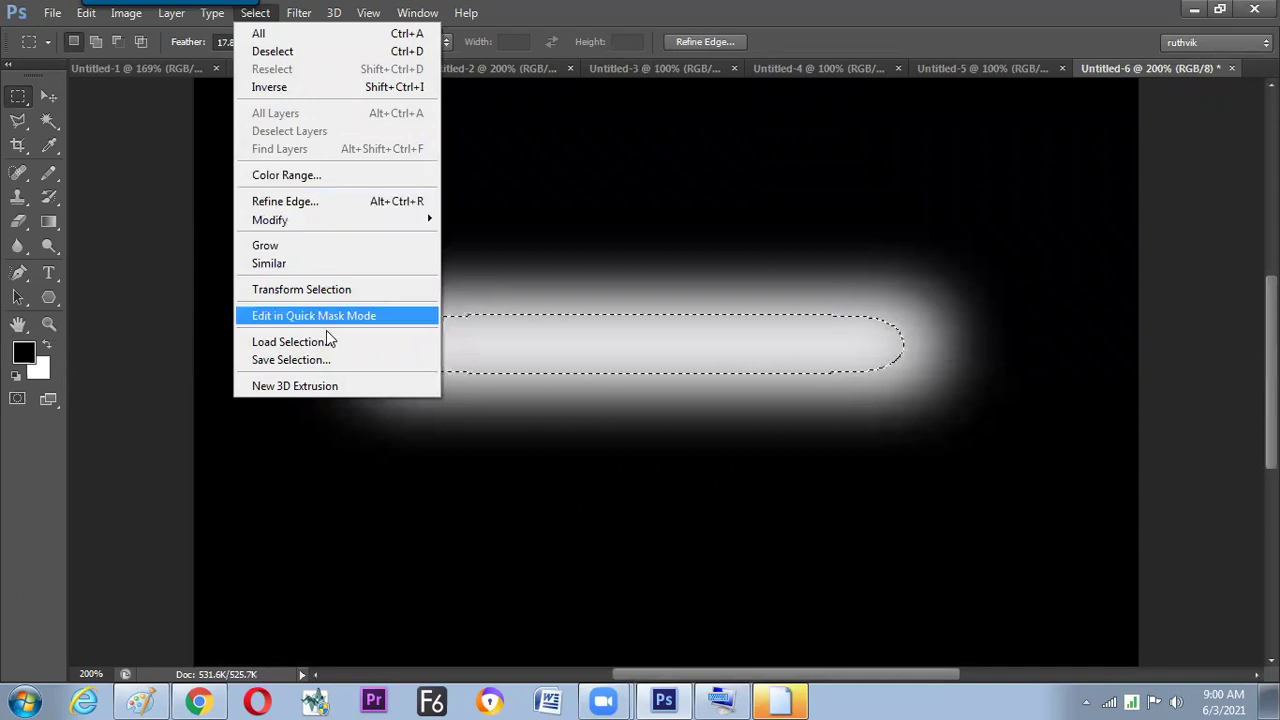
left_click(326, 360)
type("aa")
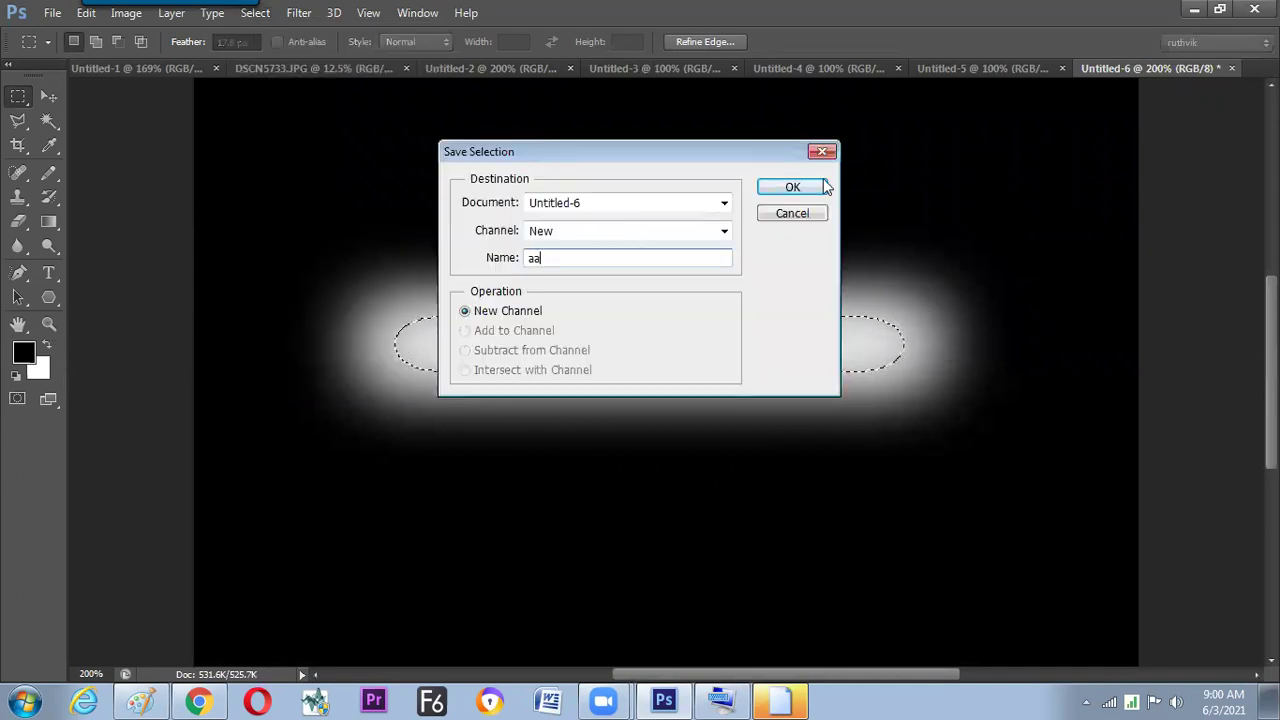
left_click(815, 188)
key("ctrl+d")
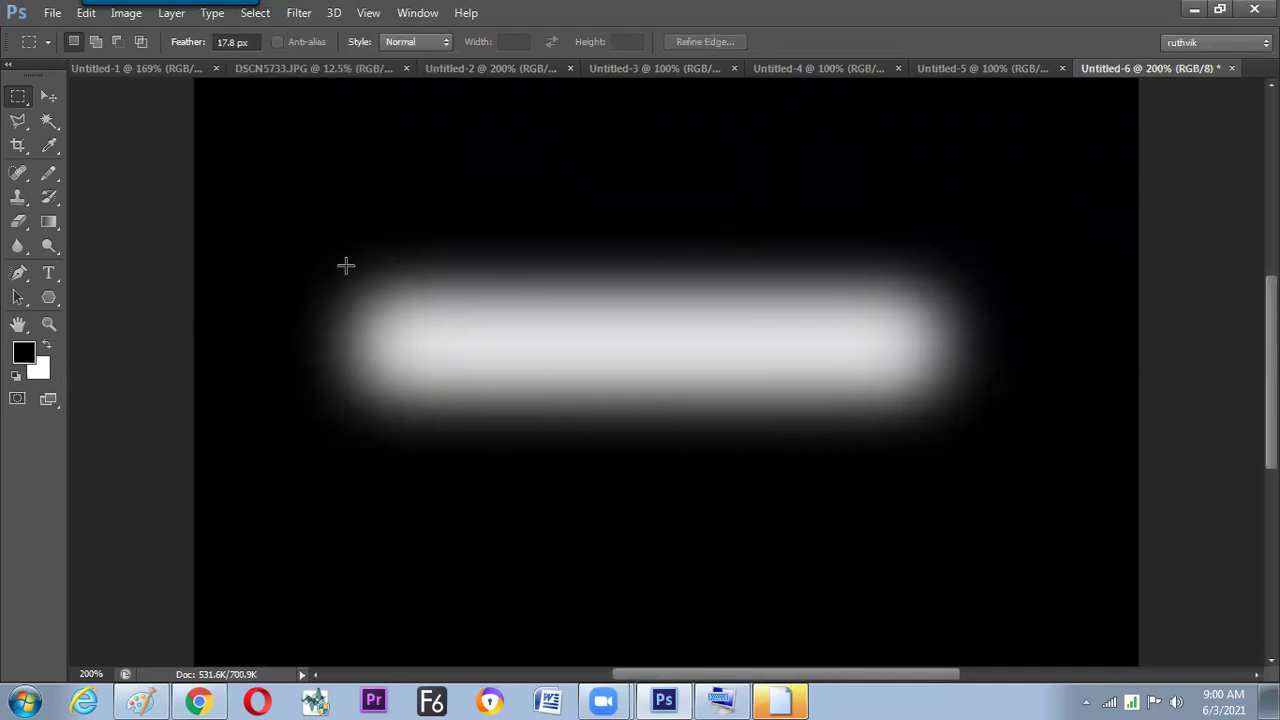
- Set the marquee feather to 0 px, fill a sharp-edged thin rectangle inside the glow with white, and deselect
left_click(245, 43)
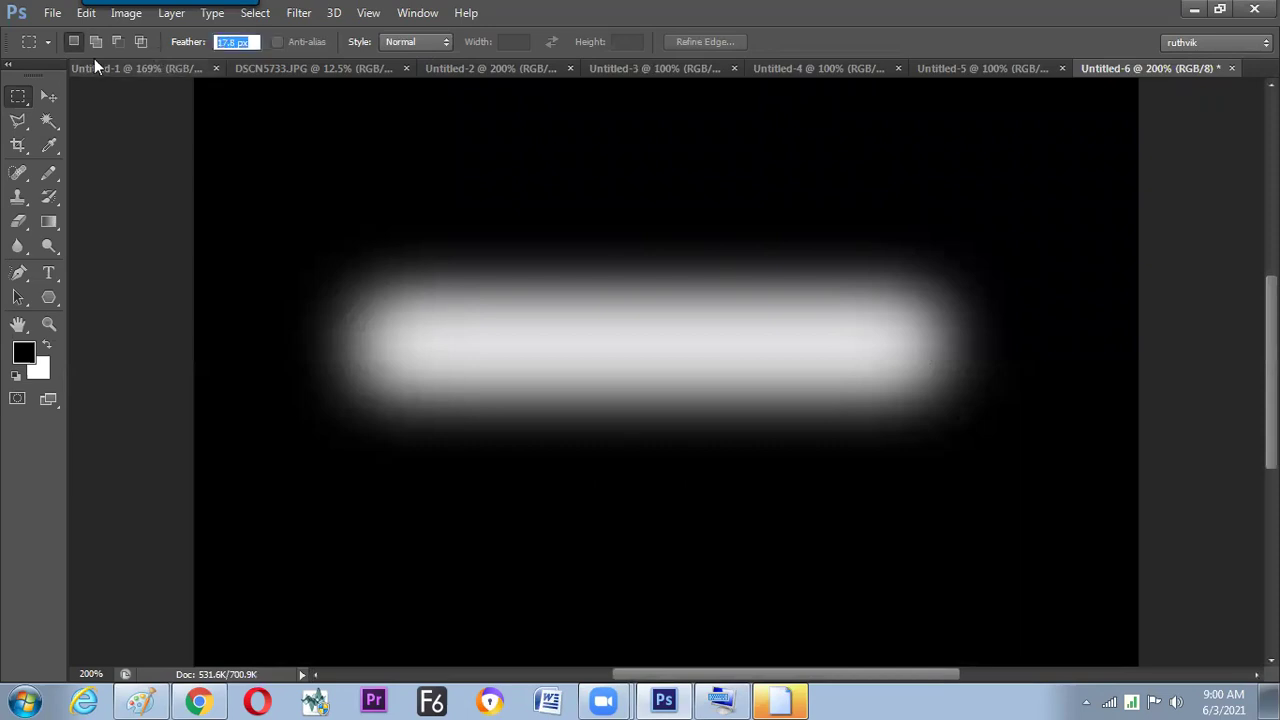
type("0")
key("Return")
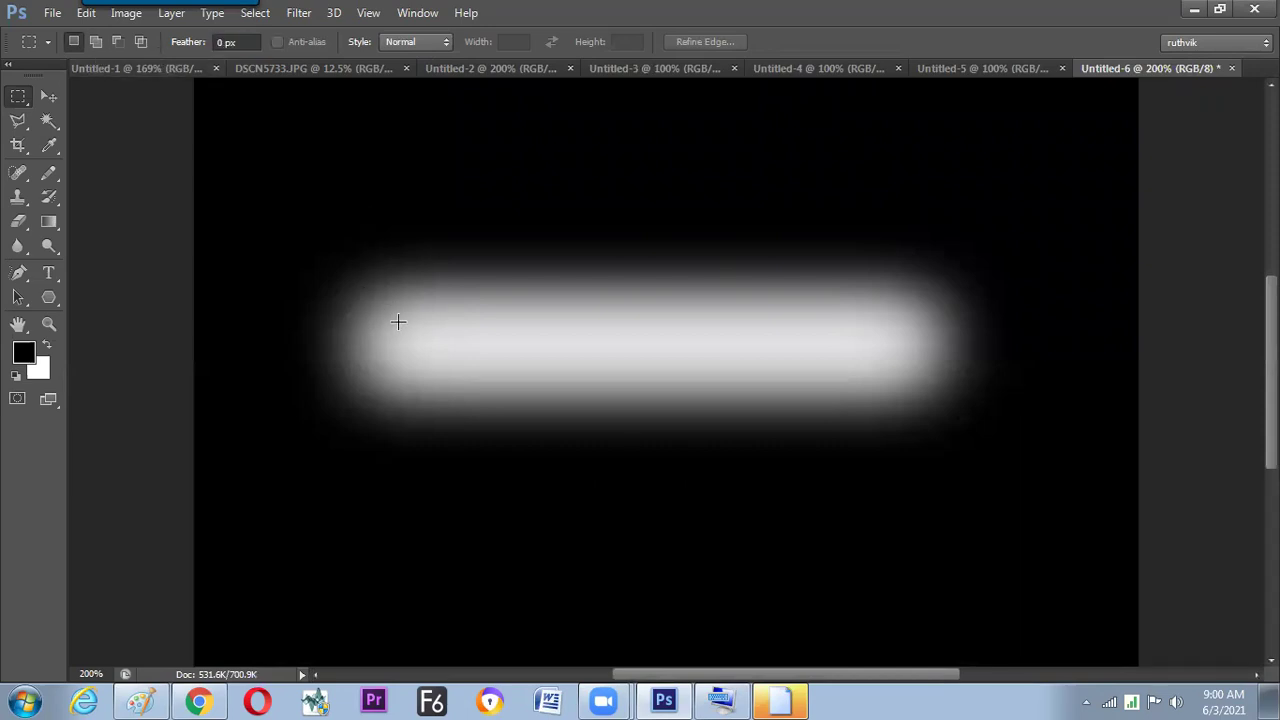
left_click_drag(402, 321, 906, 368)
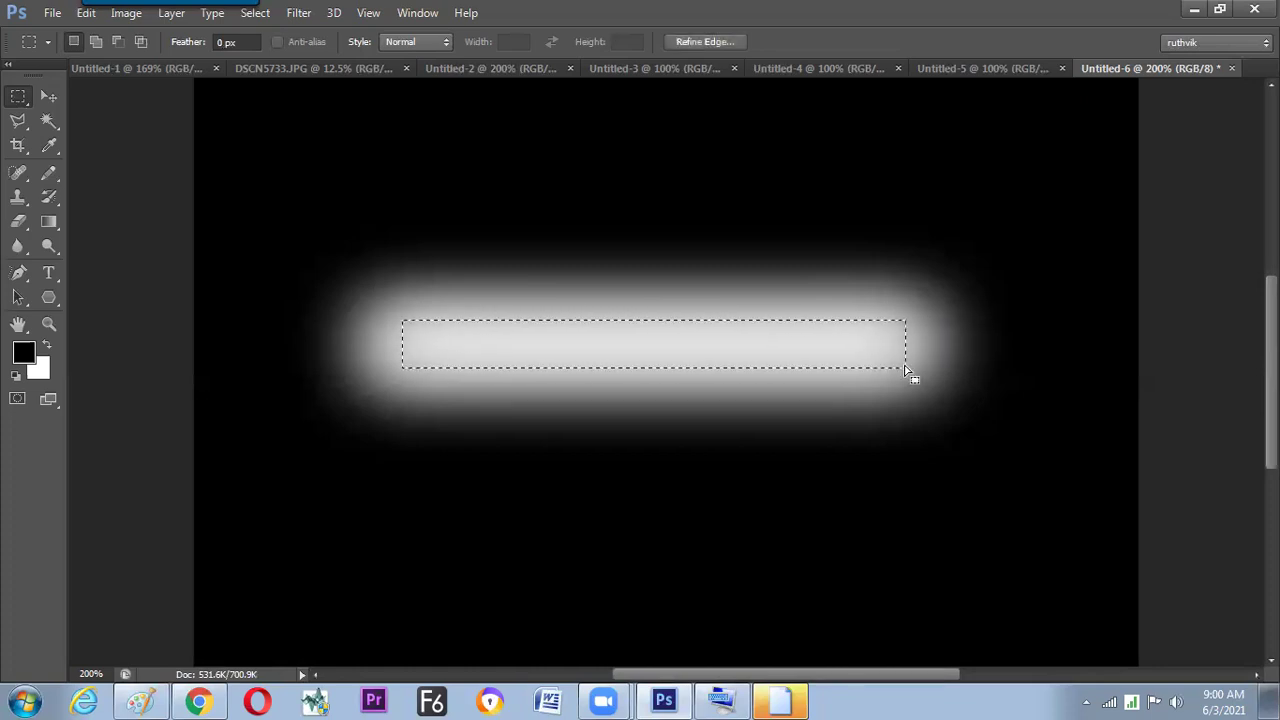
key("ctrl+BackSpace")
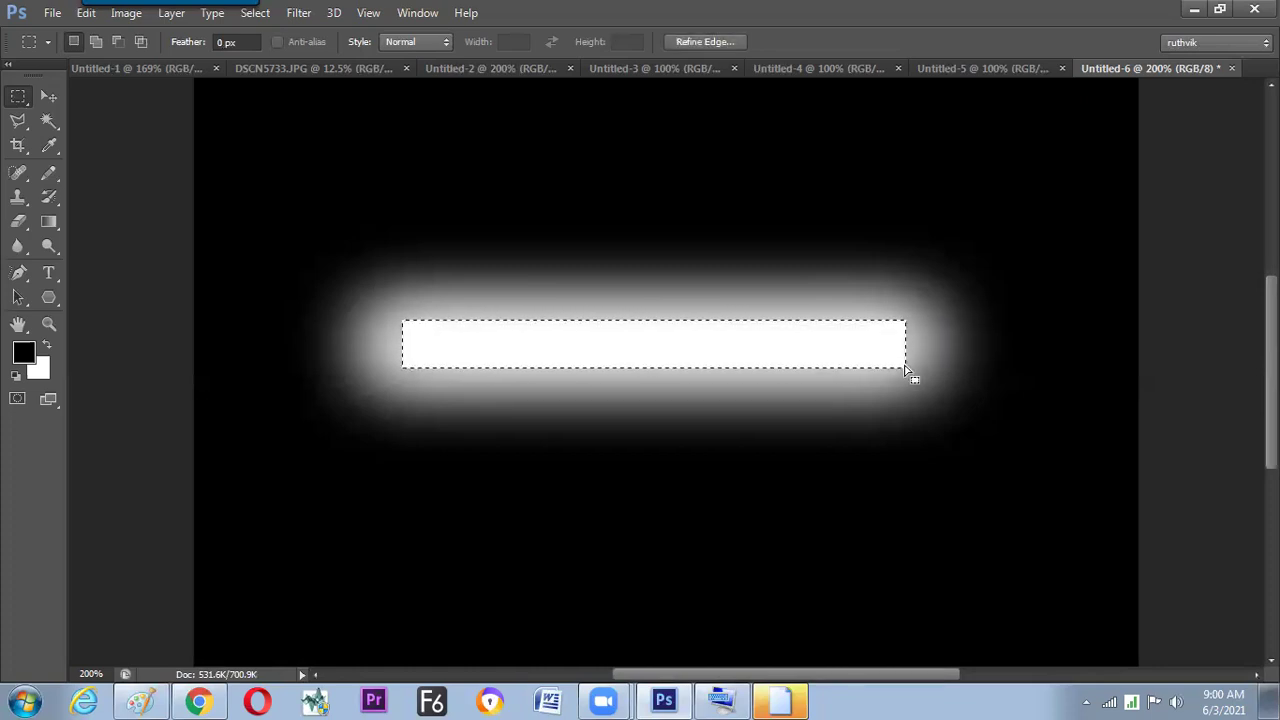
key("ctrl+d")
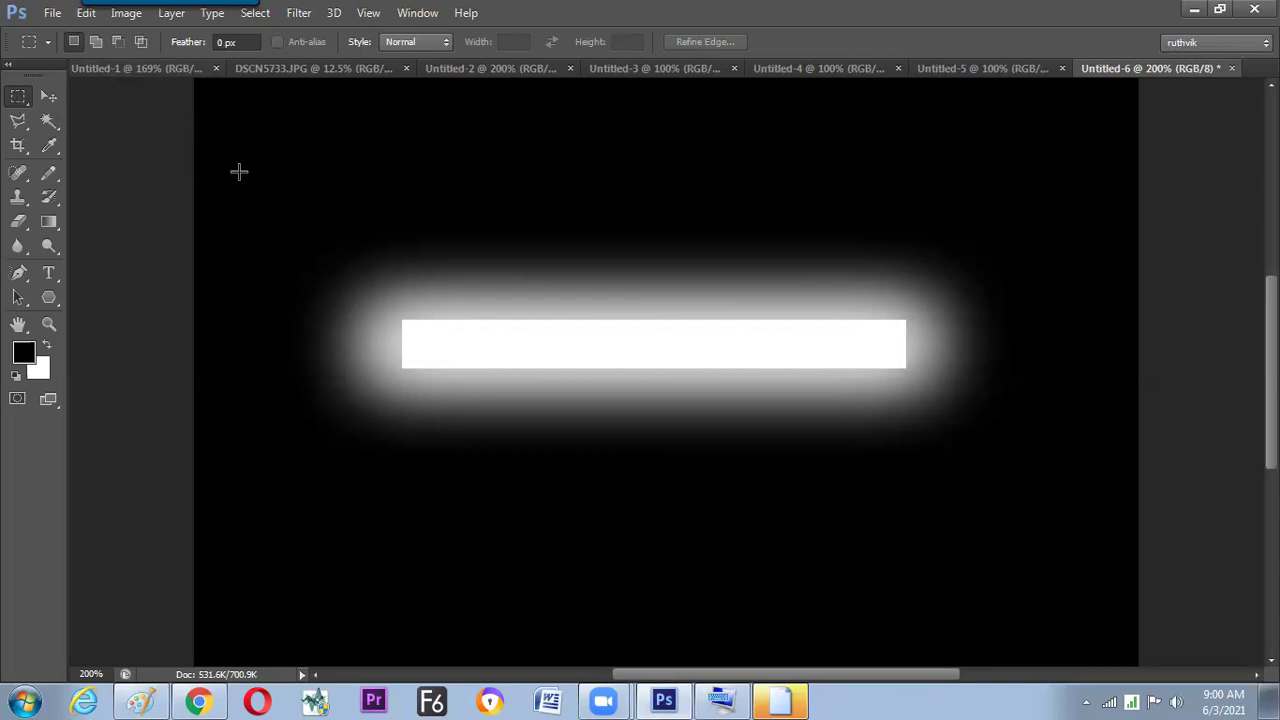
- Select the upper half of the glowing bar with a wide rectangular marquee and activate the Move tool
left_click_drag(247, 214, 1048, 343)
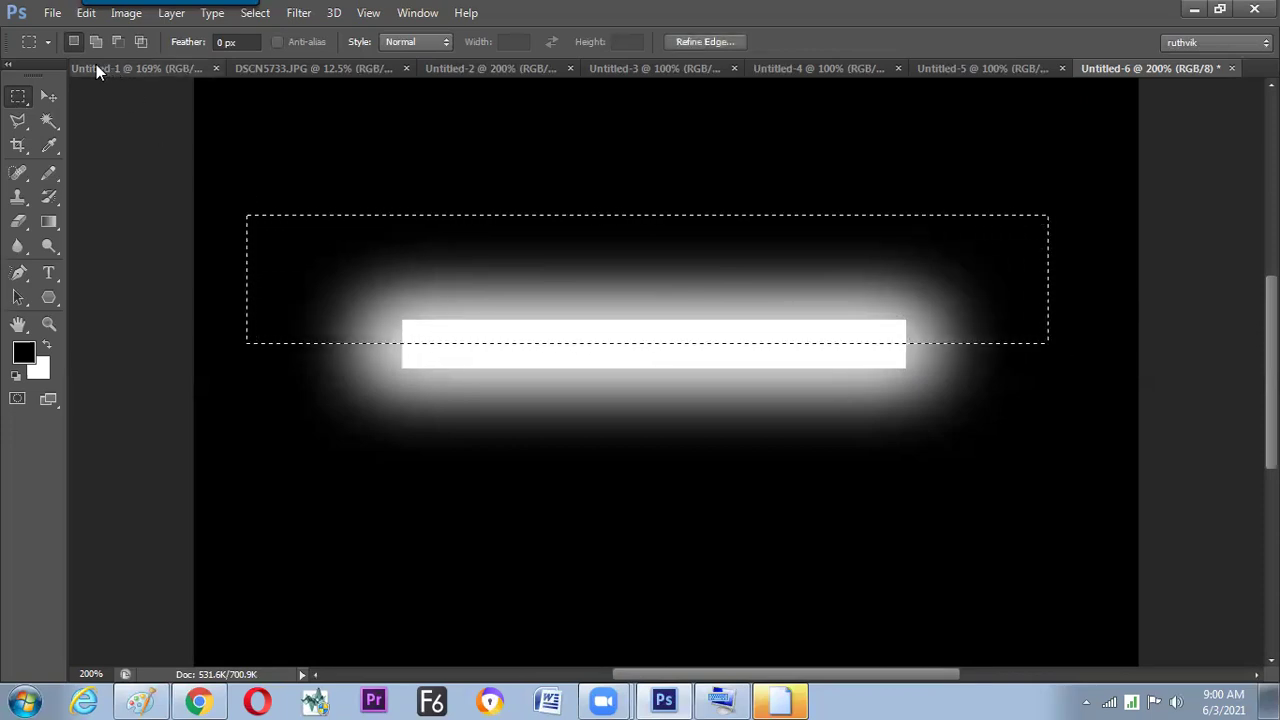
left_click(52, 97)
- Try moving the selected upper half of the bar with a white background color, undoing each move
left_click_drag(717, 310, 716, 218)
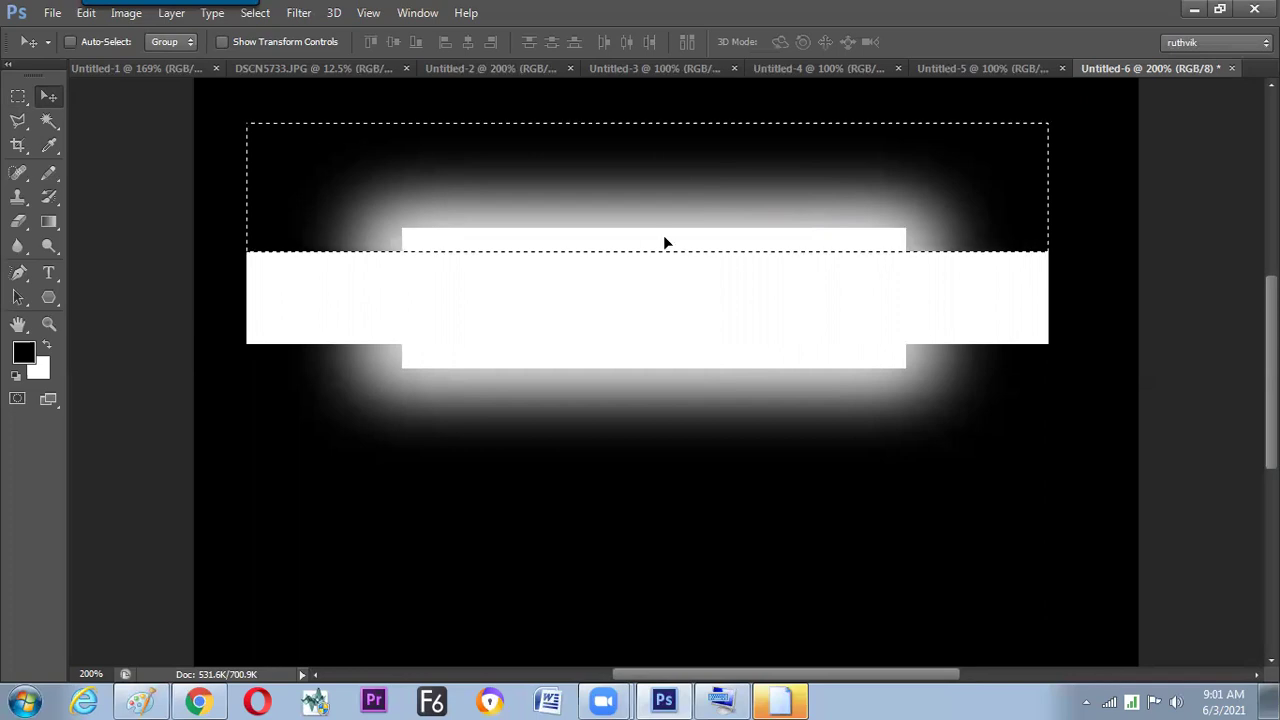
key("ctrl+z")
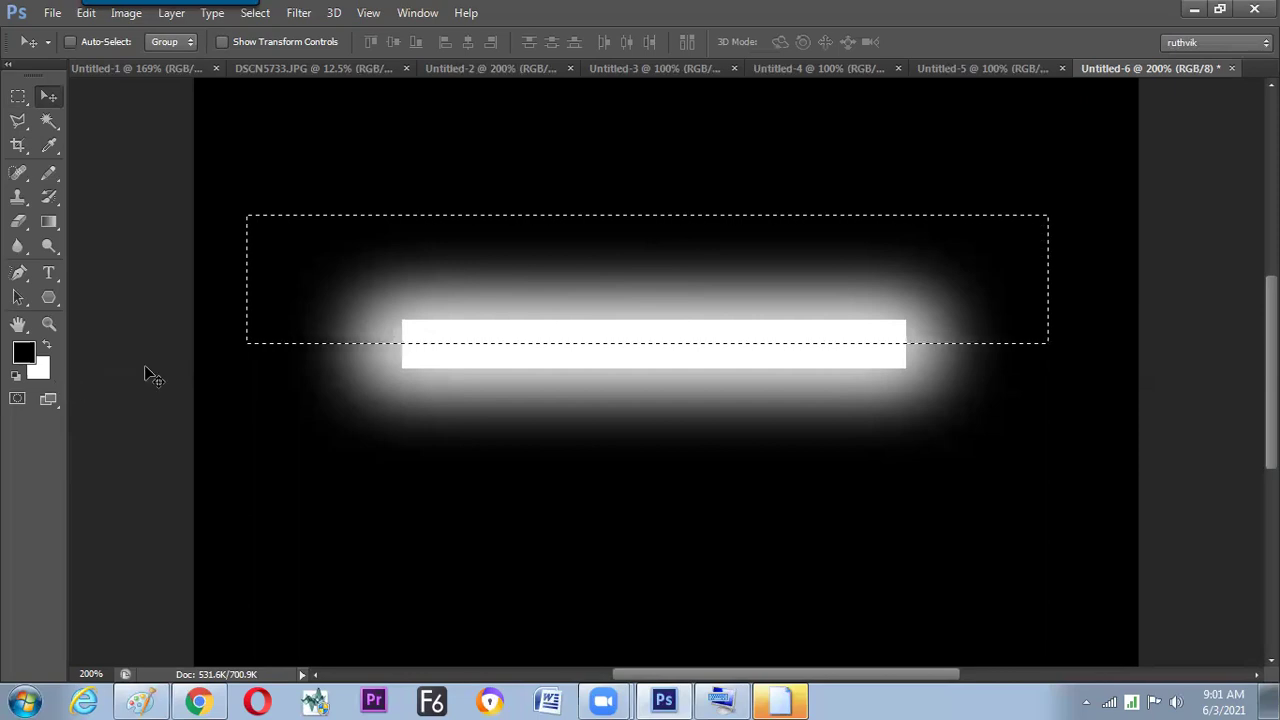
left_click_drag(456, 247, 400, 336)
key("ctrl+z")
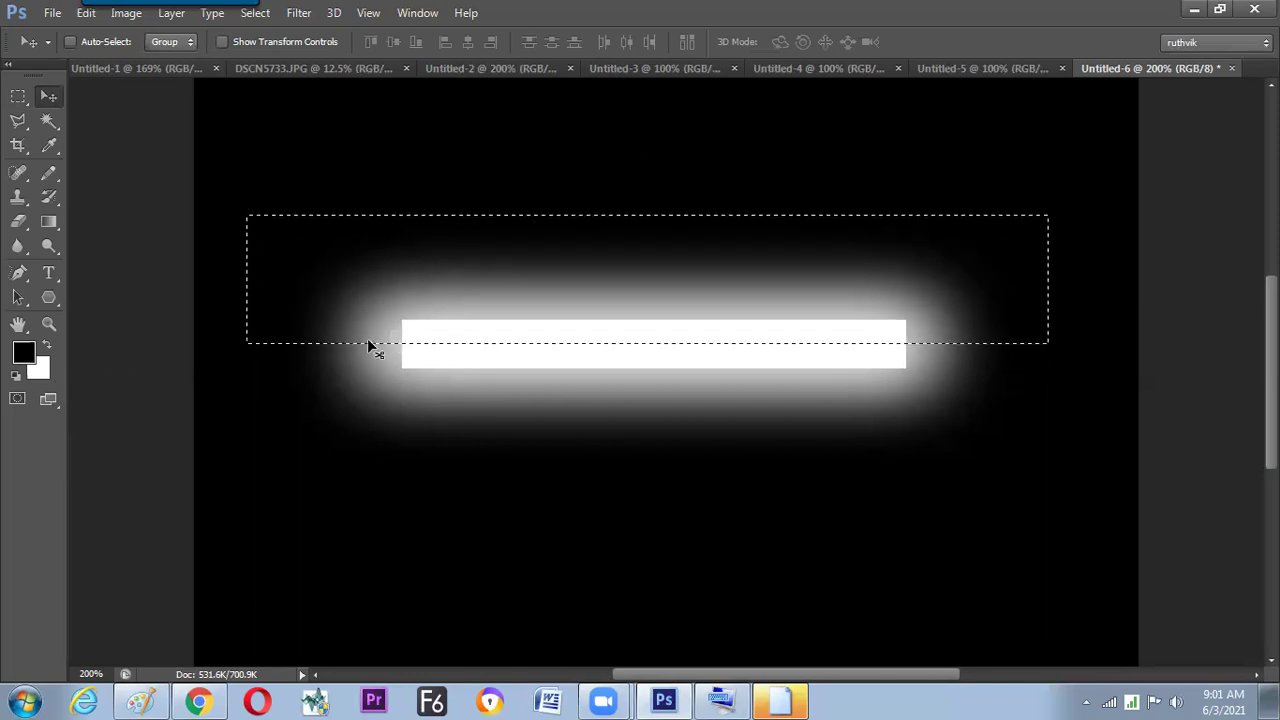
- Set the background color to black, move the selected half of the bar straight upward to open a gap, and deselect
left_click(41, 369)
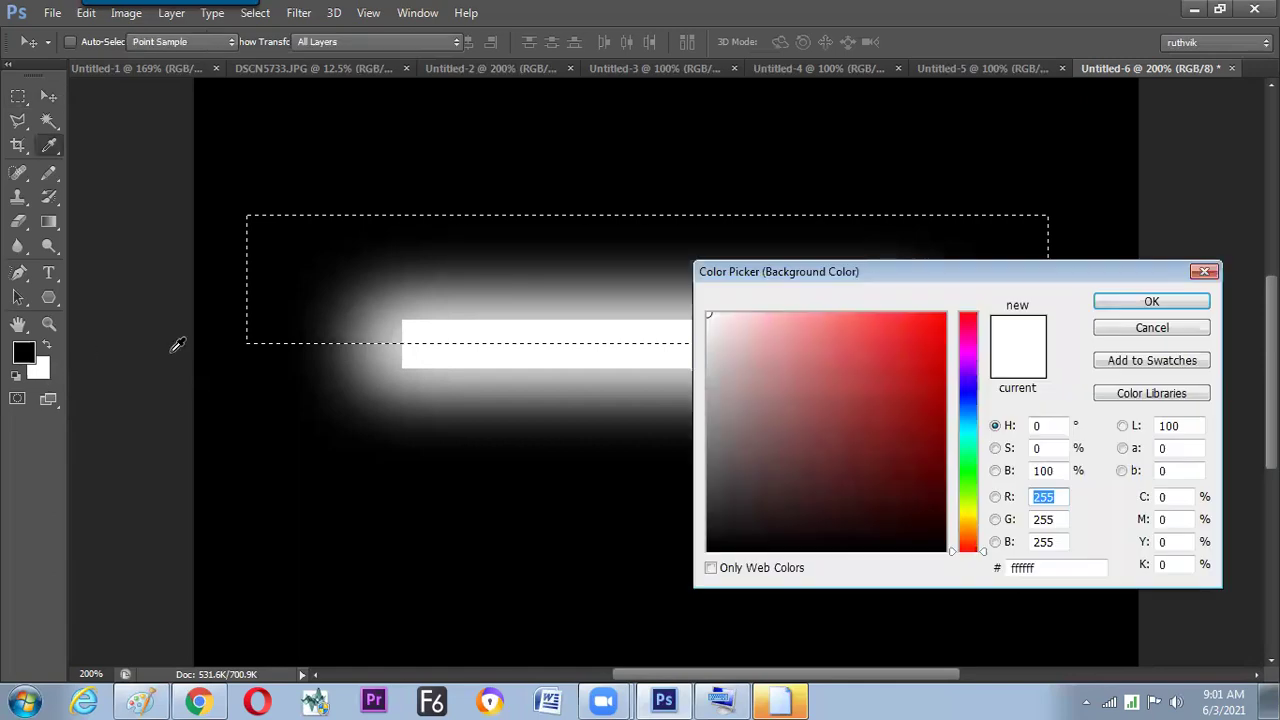
left_click(674, 566)
left_click(1113, 300)
key("v")
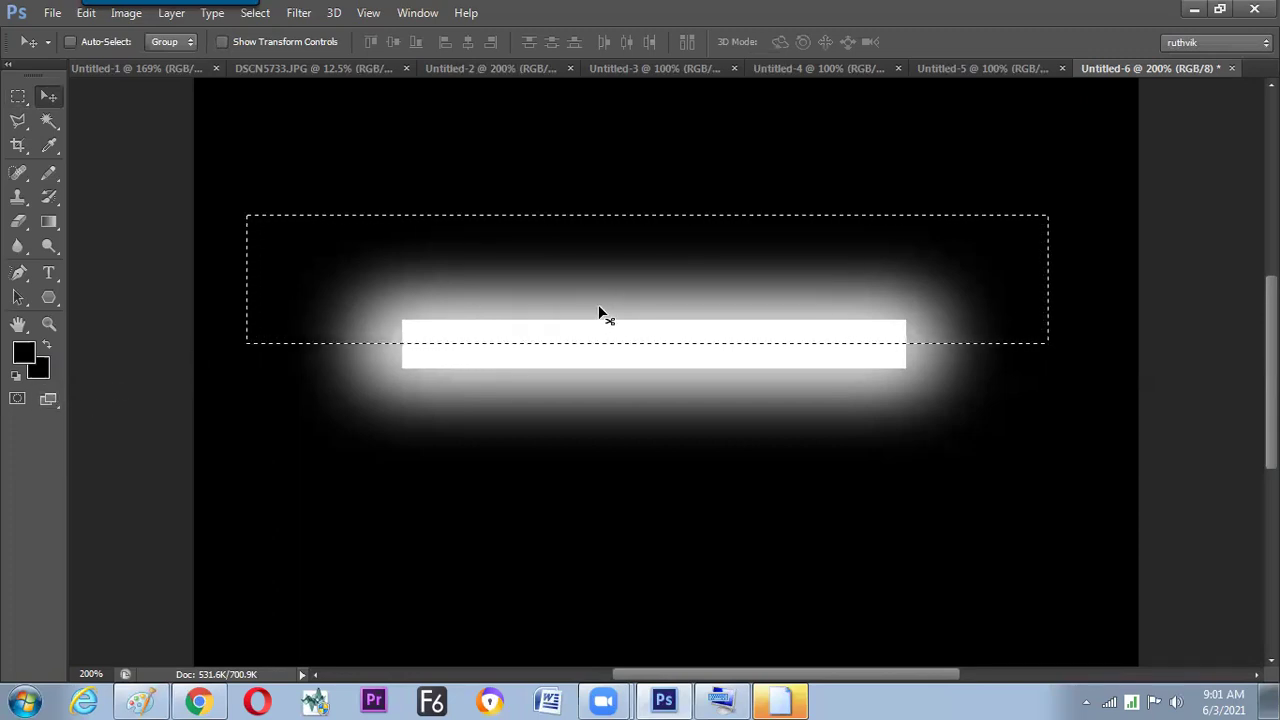
left_click_drag(602, 315, 600, 173)
key("ctrl+d")
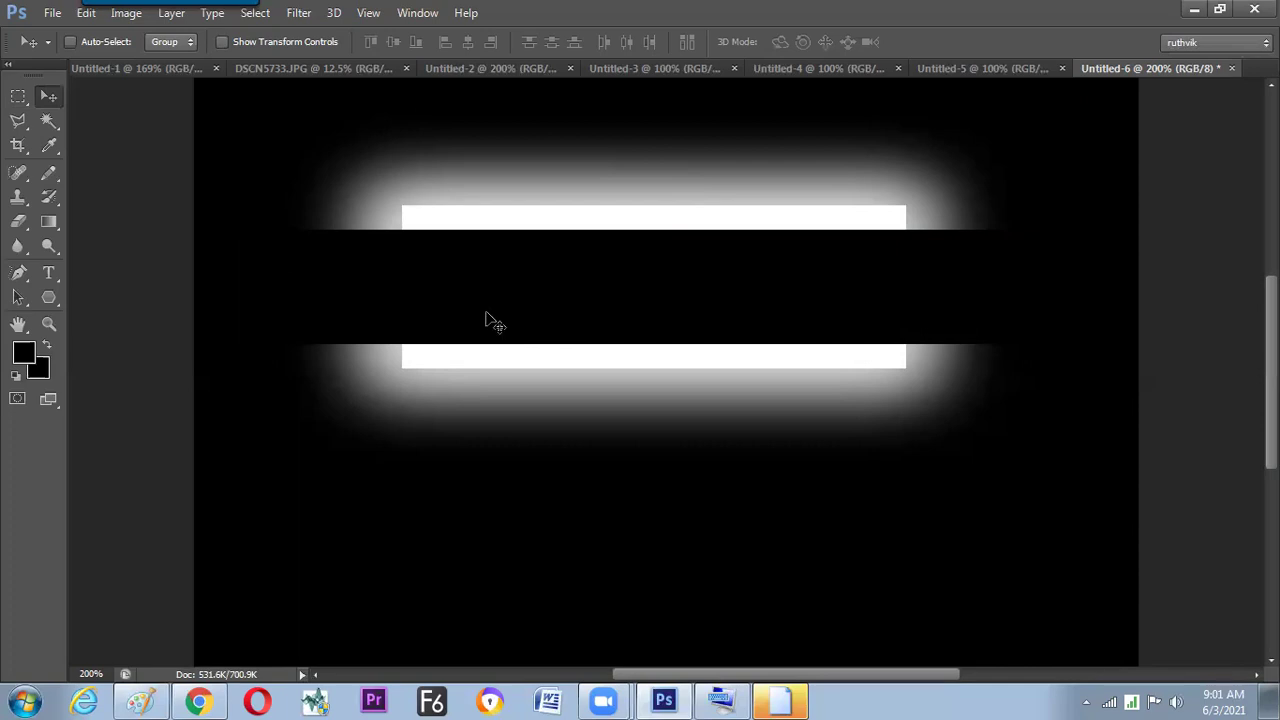
- Draw a wide rectangular selection within the black gap, restore the default colors, fill it with white, and deselect
left_click(18, 96)
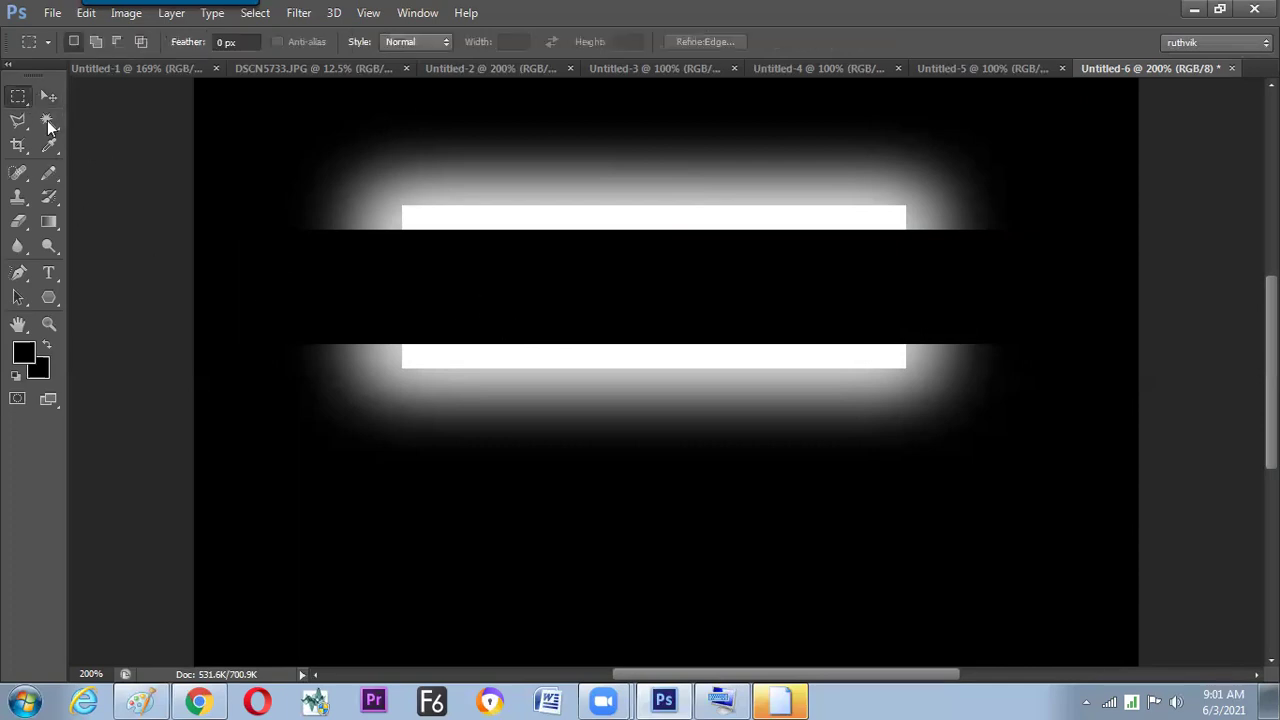
left_click_drag(940, 323, 1007, 338)
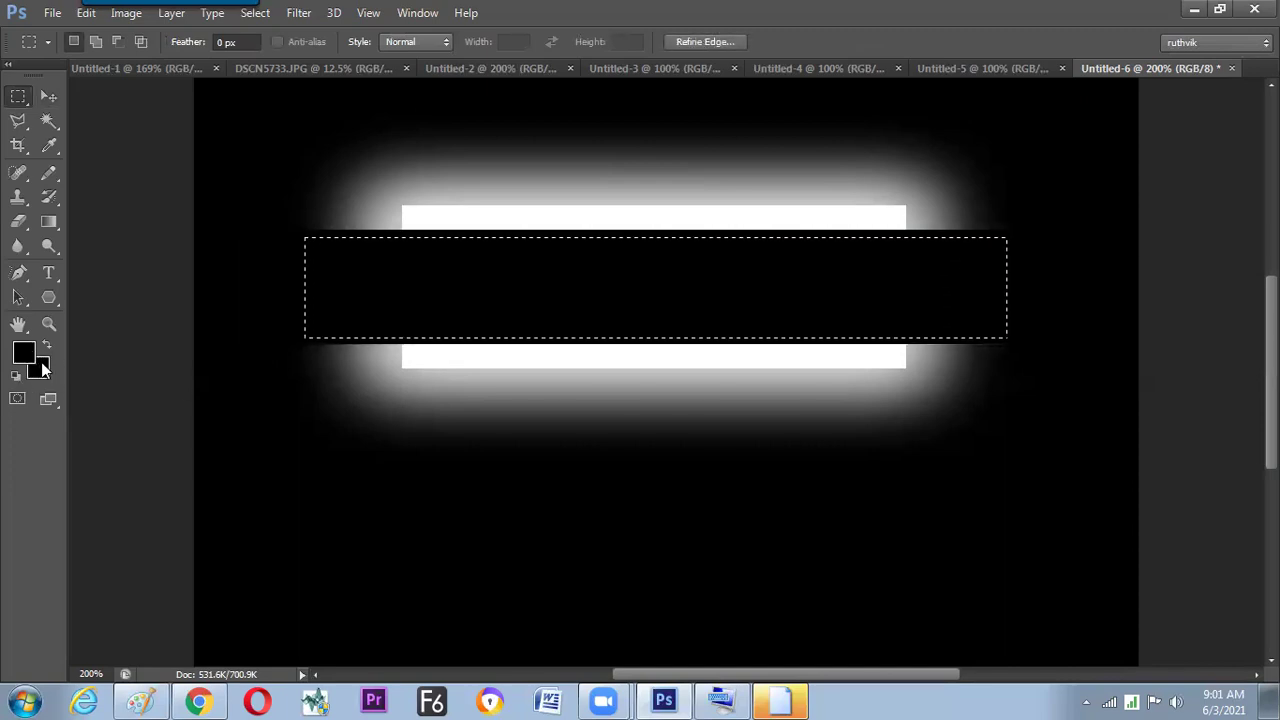
left_click(15, 378)
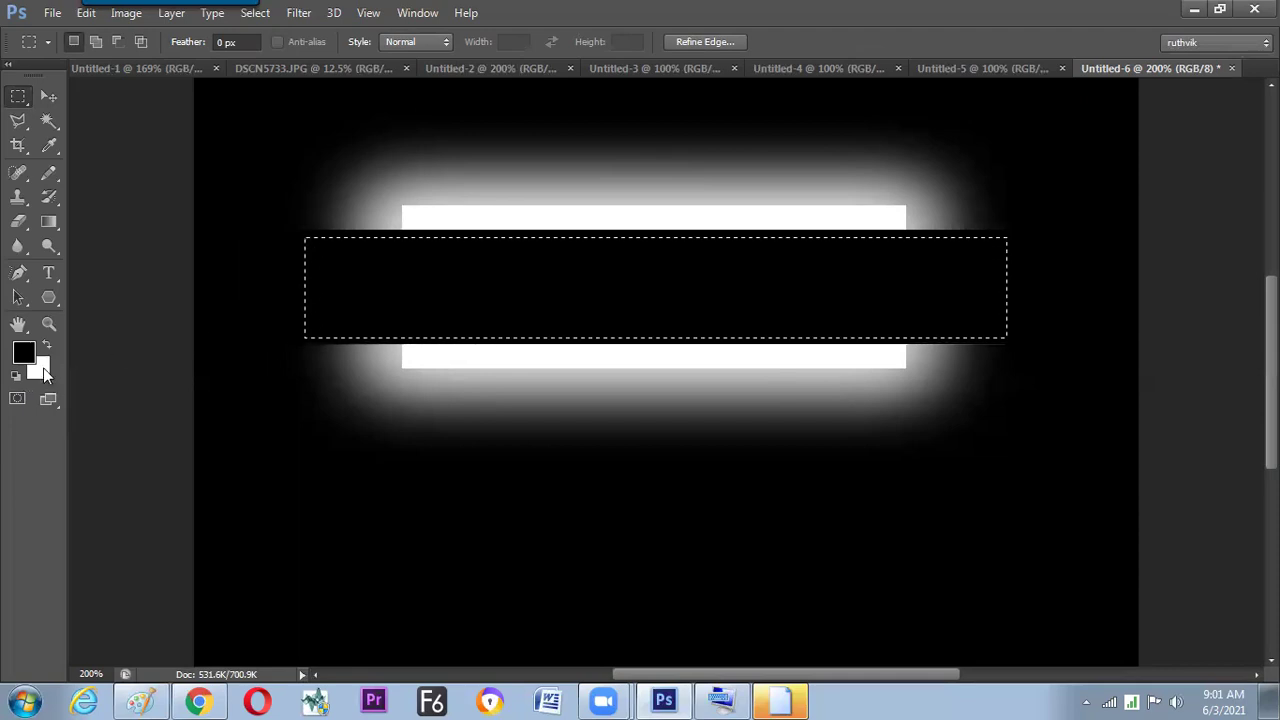
key("ctrl+BackSpace")
key("ctrl+d")
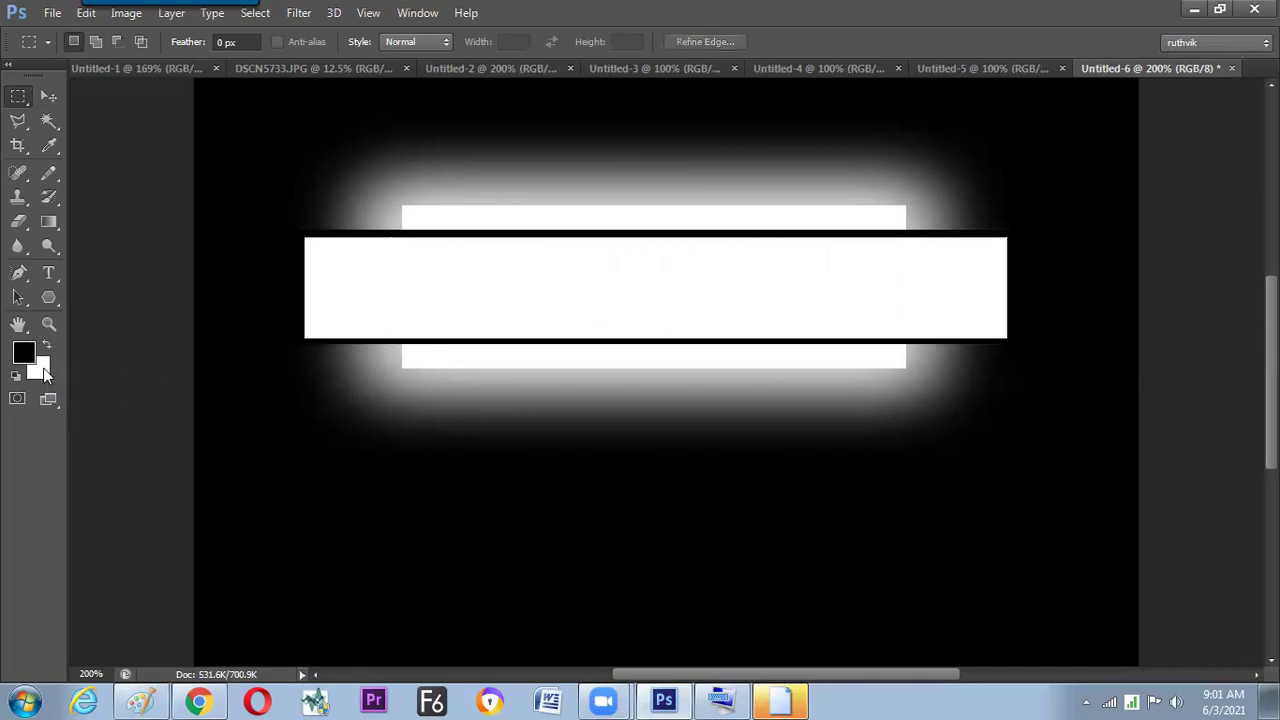
- Examine the glowing banner design in full-screen mode with the interface hidden
key("Tab")
key("f")
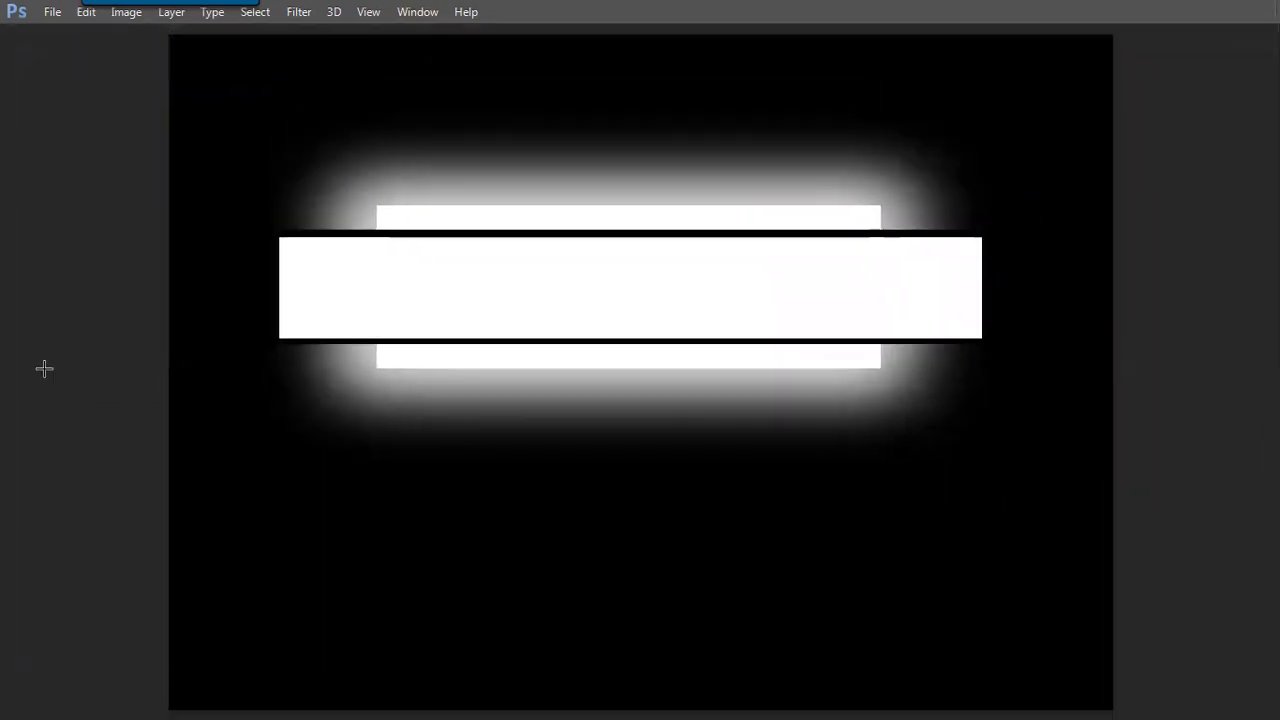
key("ctrl+minus")
key("ctrl+0")
key("alt+Tab")
key("alt+Tab")
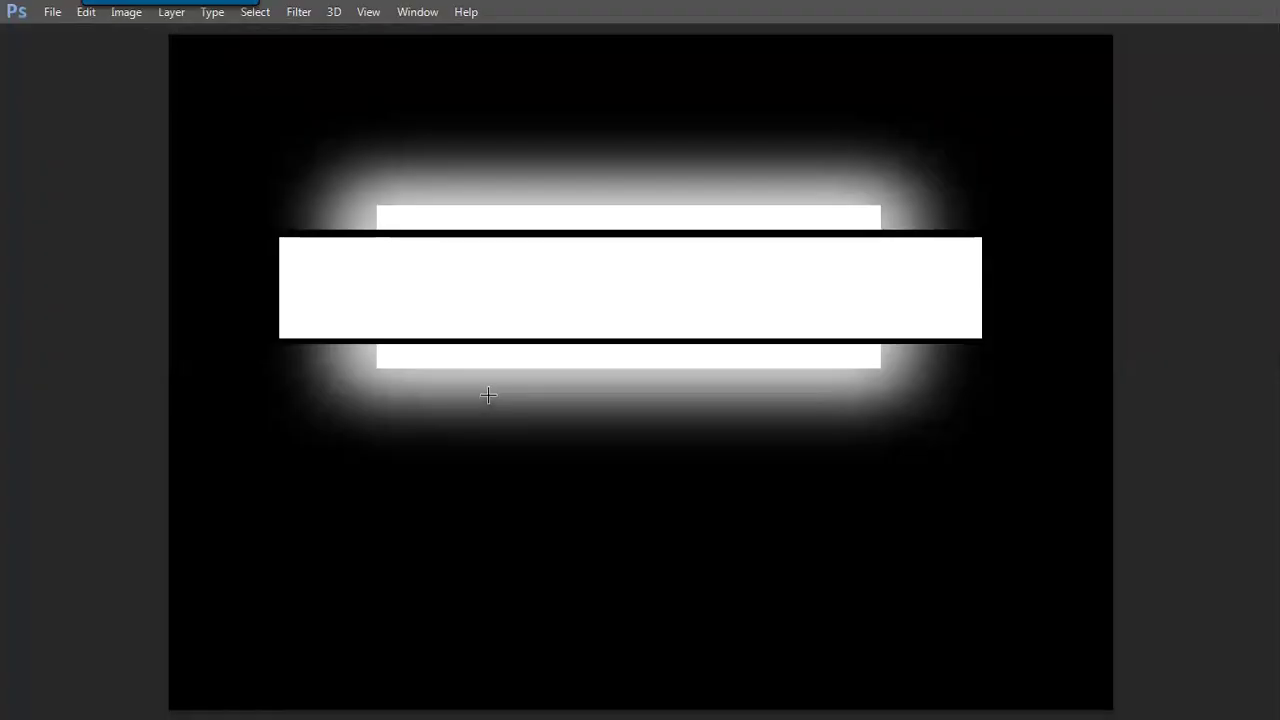